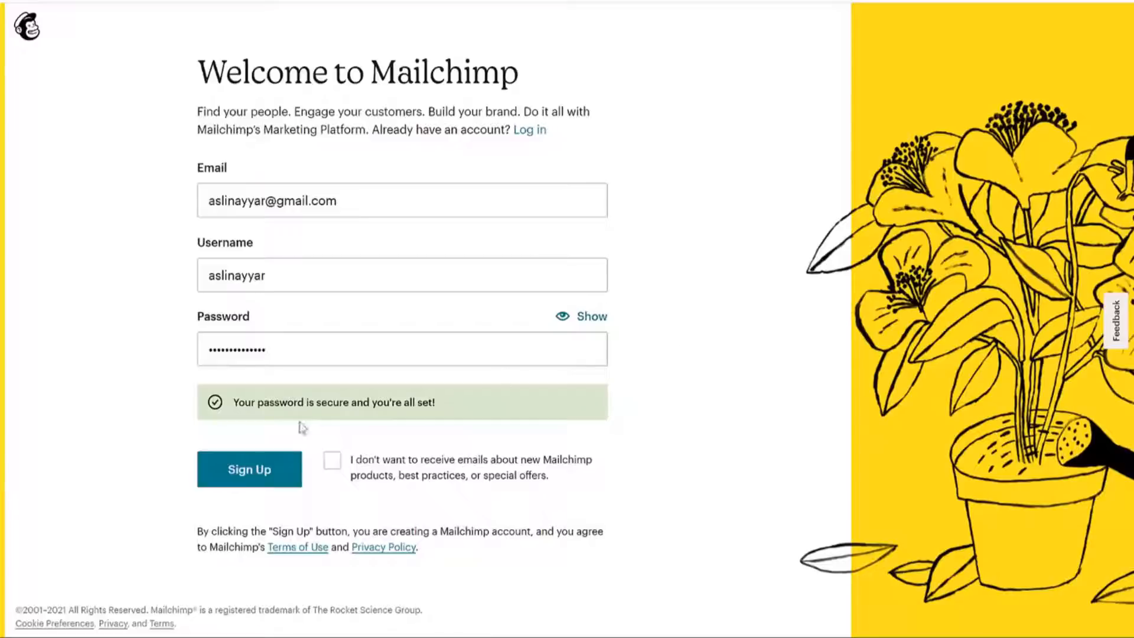
# Submit the Mailchimp sign-up and scroll the Gmail activation email to the Activate Account button.
pyautogui.click(249, 472)
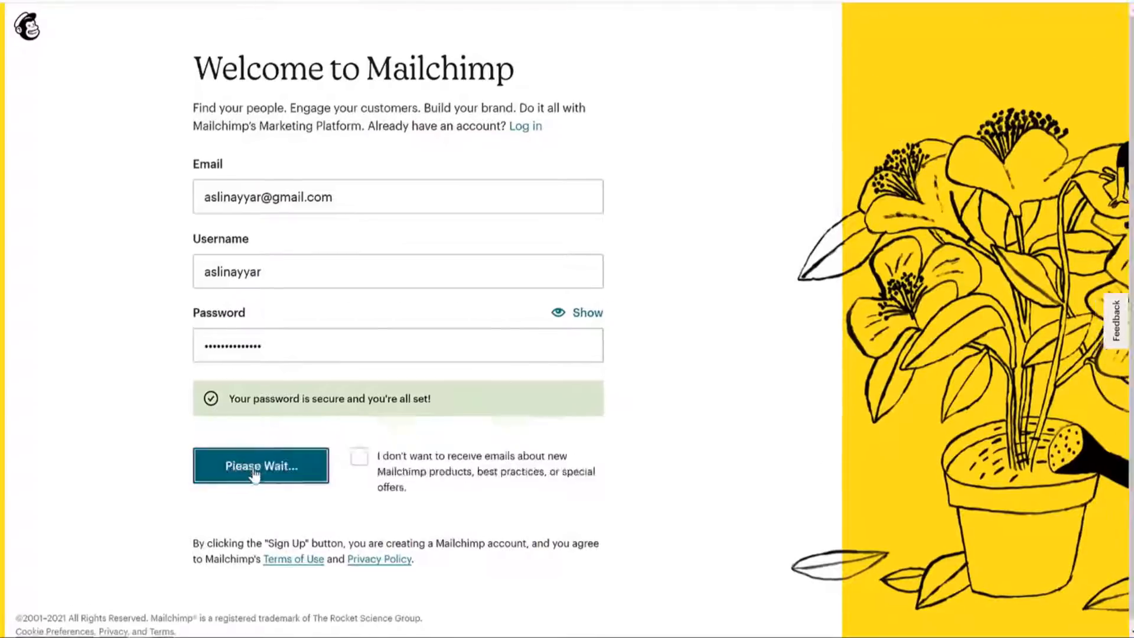
pyautogui.moveTo(192, 133); pyautogui.dragTo(572, 193)
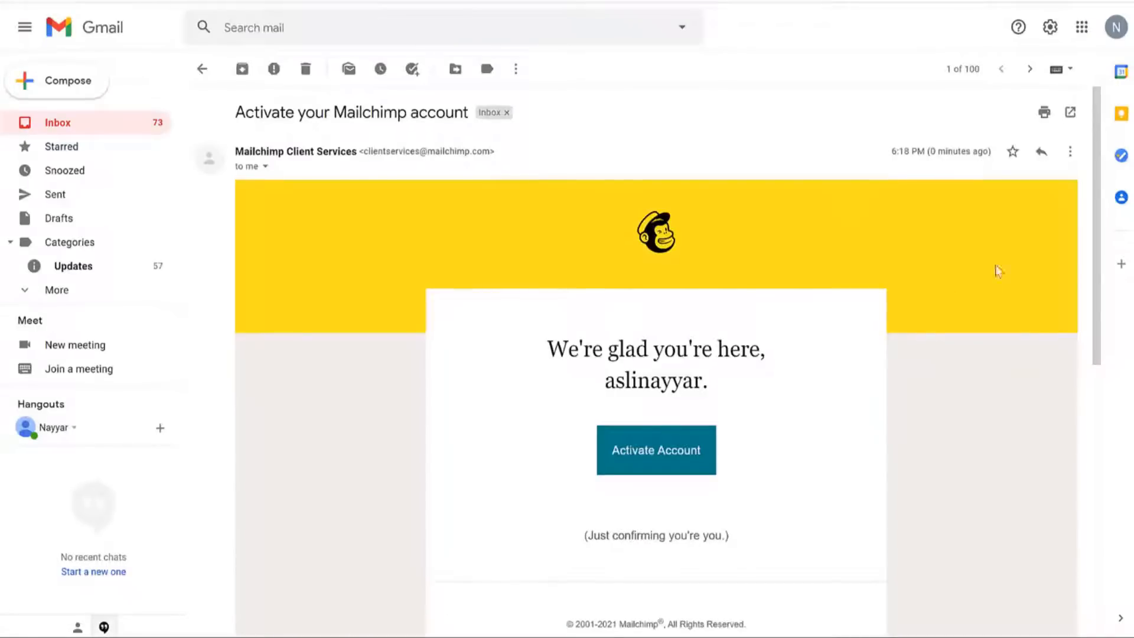
pyautogui.scroll(-4, 912, 296)
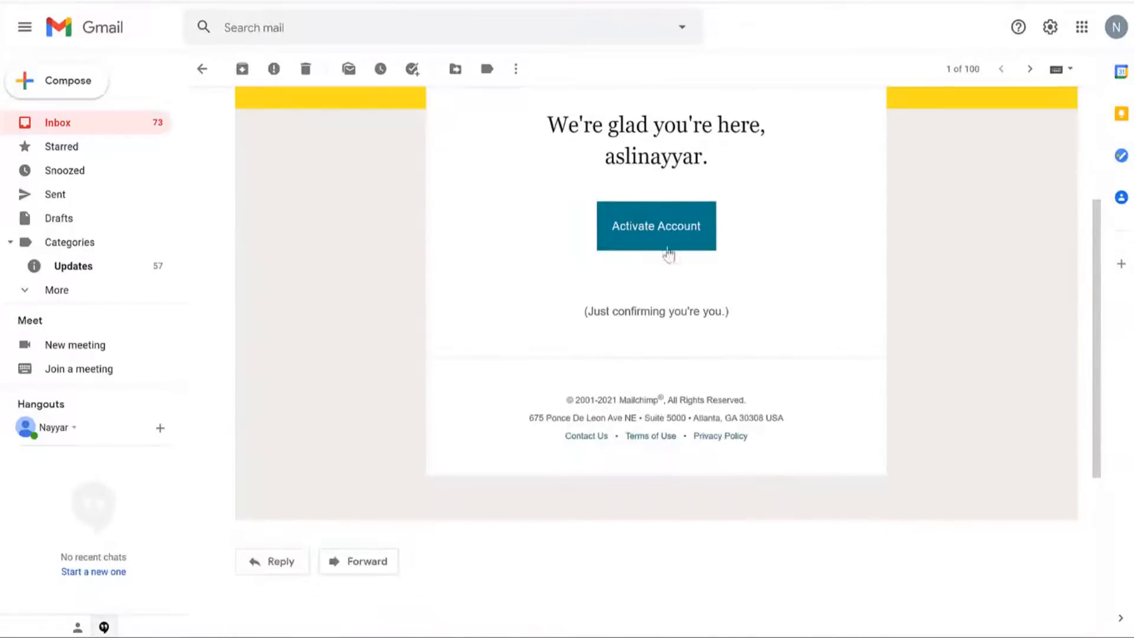
# Activate the account, pass the robot check, and review the Free plan's 2,000 contacts and 10,000 sends.
pyautogui.click(648, 225)
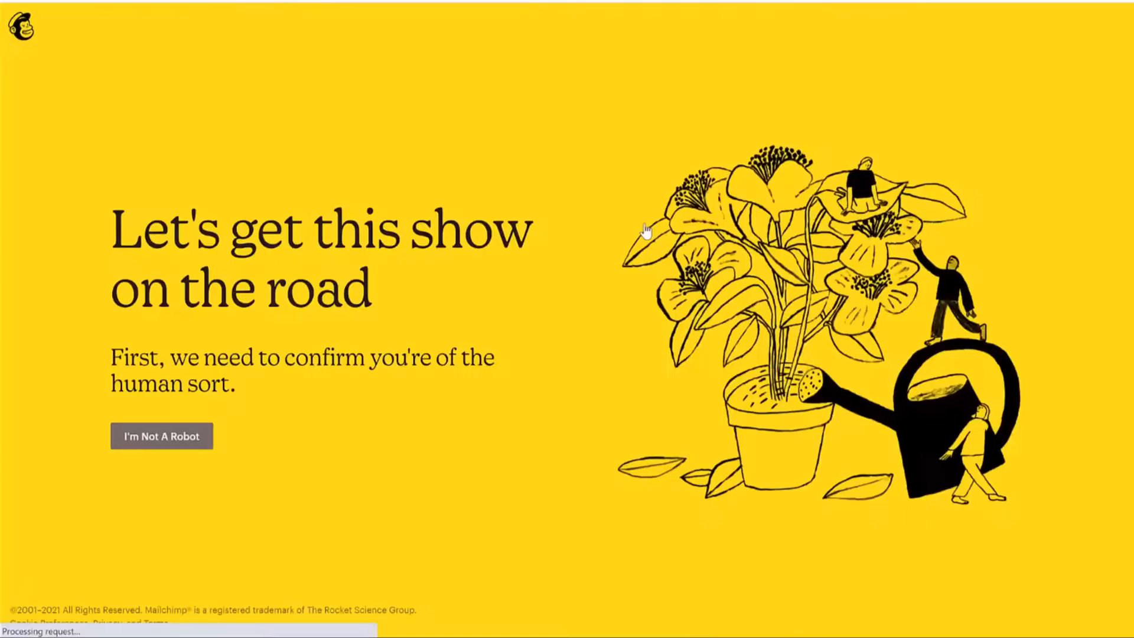
pyautogui.click(185, 443)
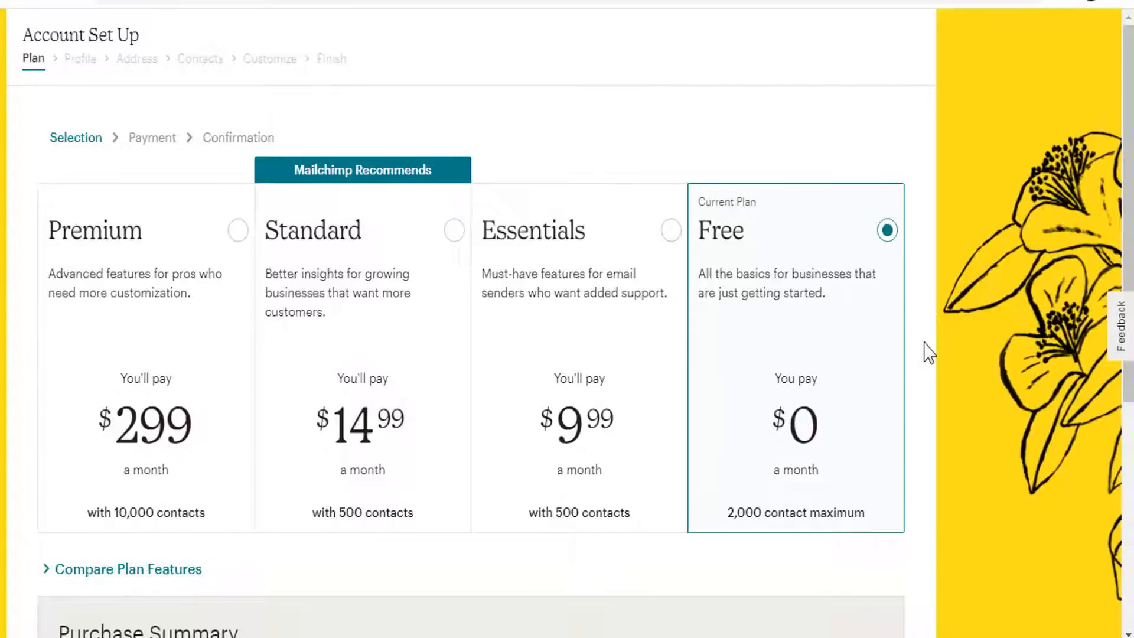
pyautogui.scroll(-6, 887, 410)
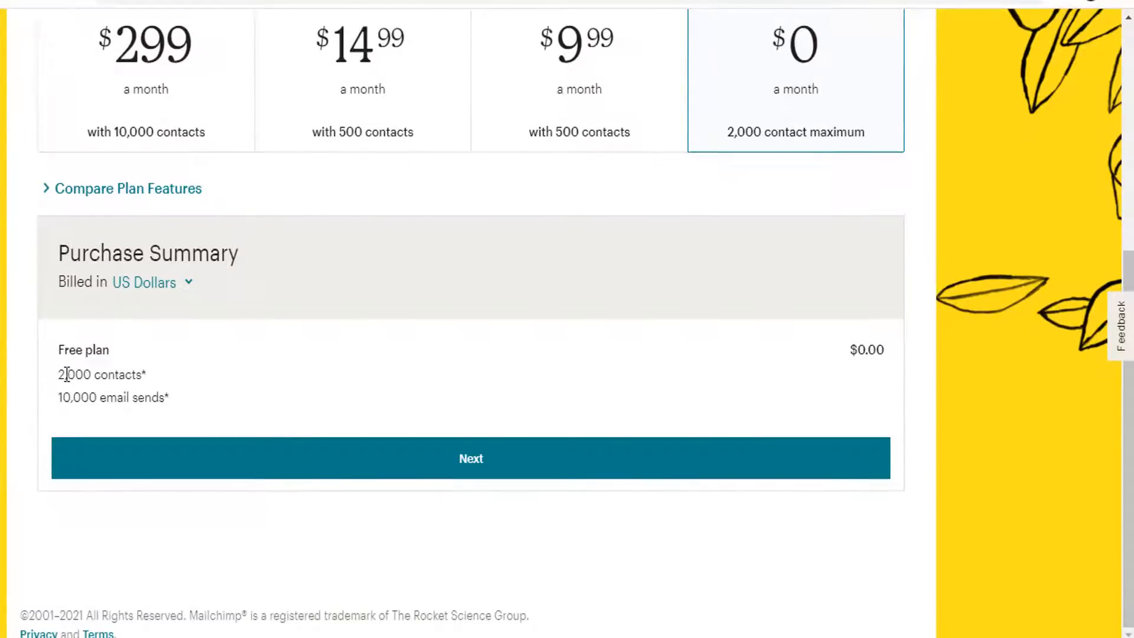
pyautogui.moveTo(57, 374); pyautogui.dragTo(149, 374)
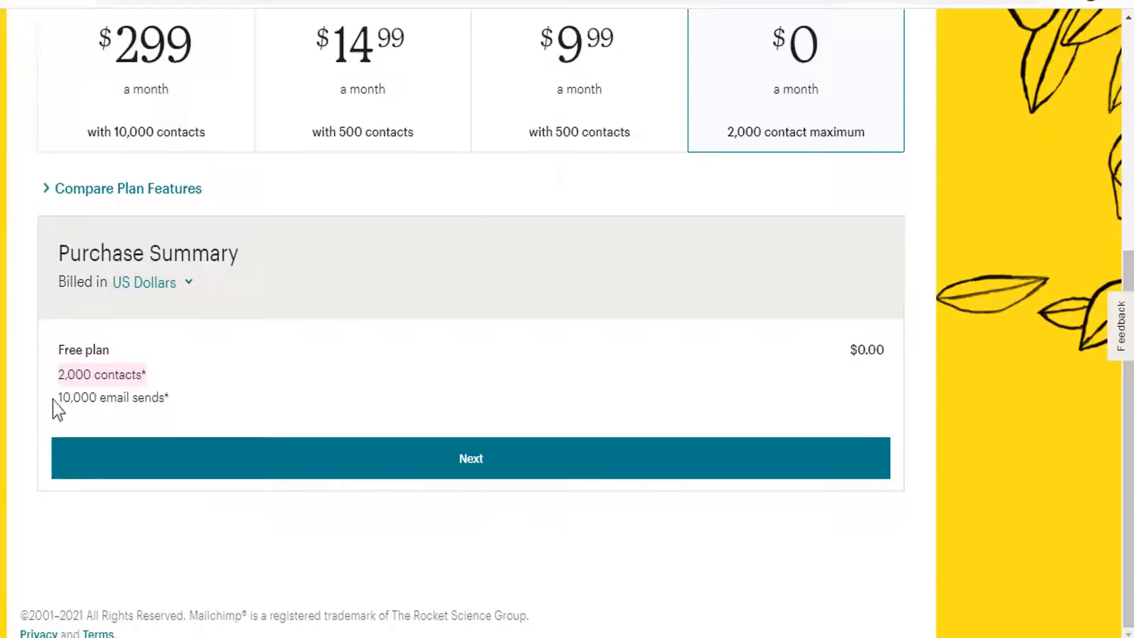
pyautogui.moveTo(57, 399); pyautogui.dragTo(178, 412)
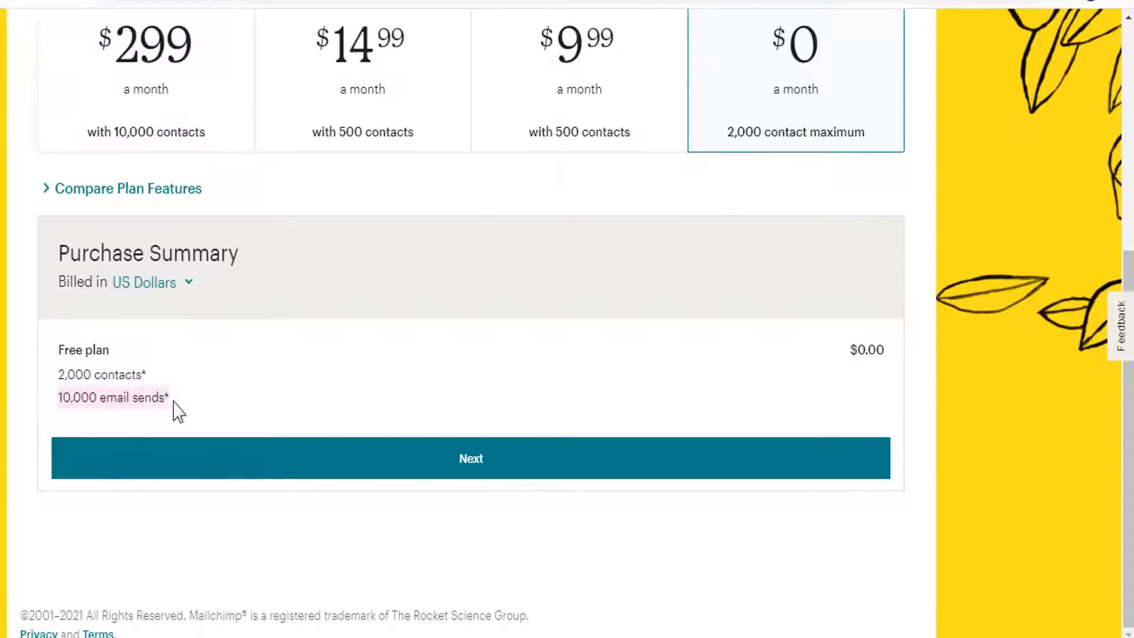
# Continue to the profile step and enter the first name, last name and business name Fehem Media.
pyautogui.click(549, 331)
pyautogui.click(544, 458)
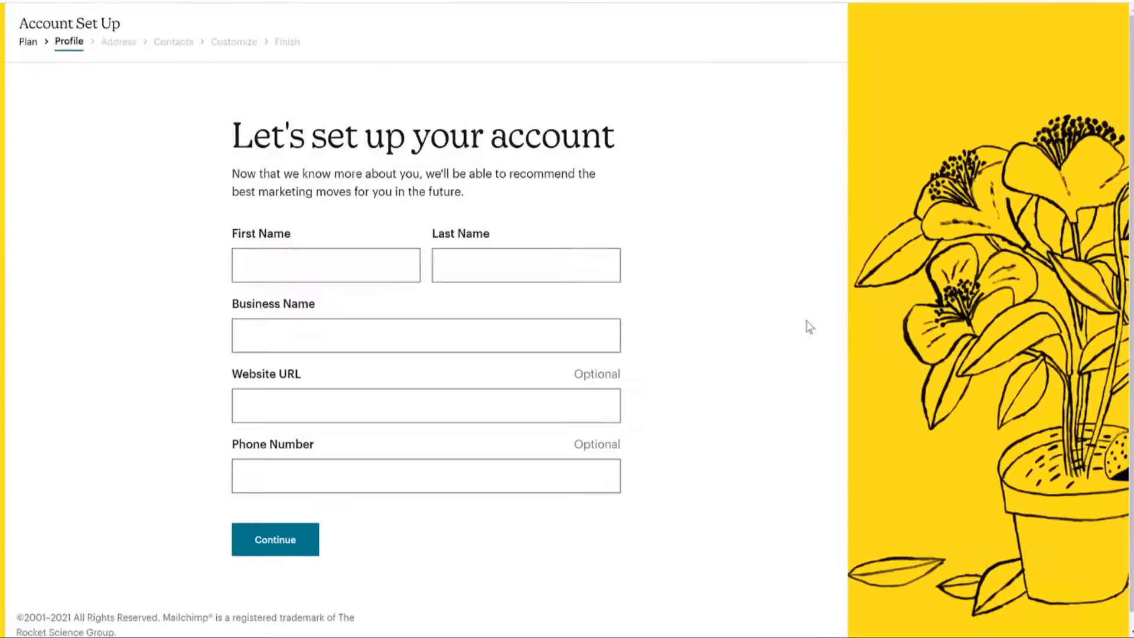
pyautogui.click(376, 272)
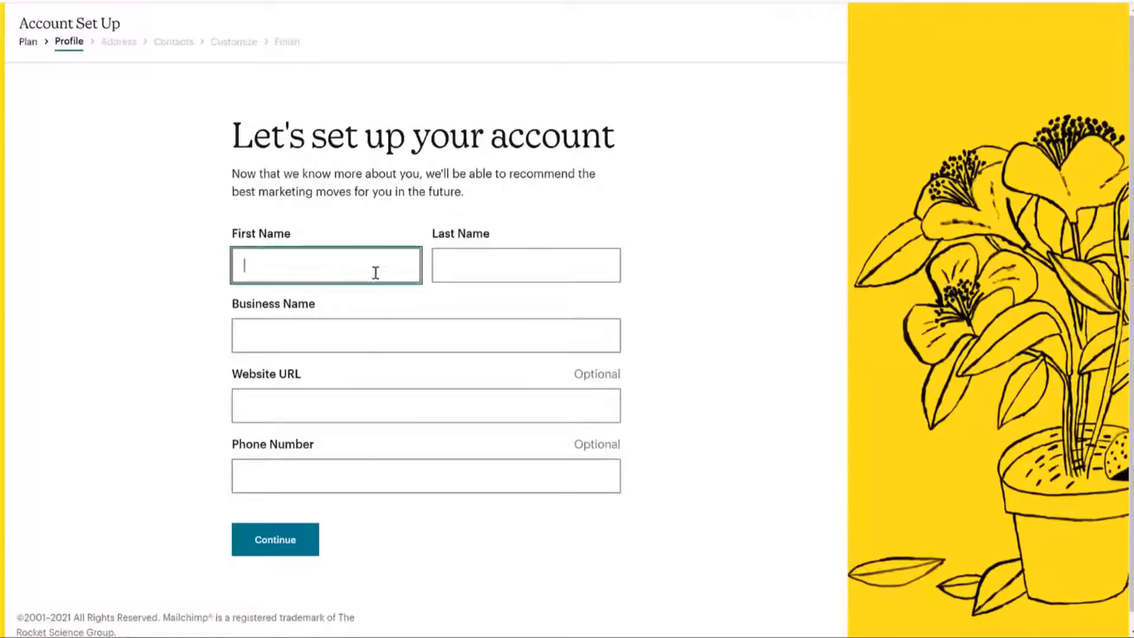
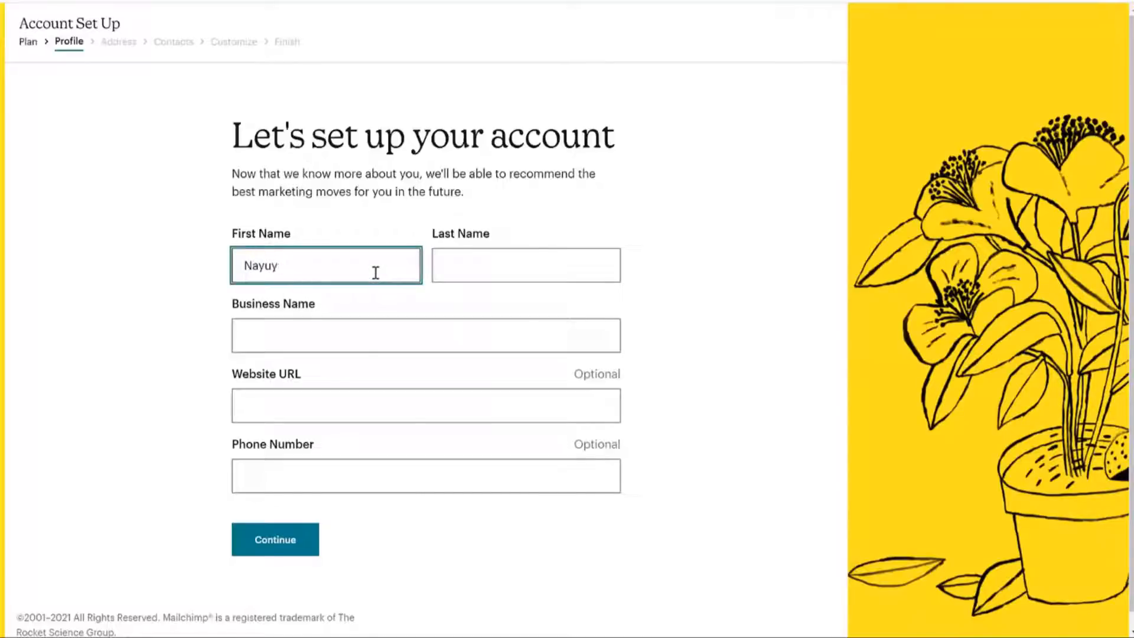
pyautogui.press('Tab')
pyautogui.press('Tab')
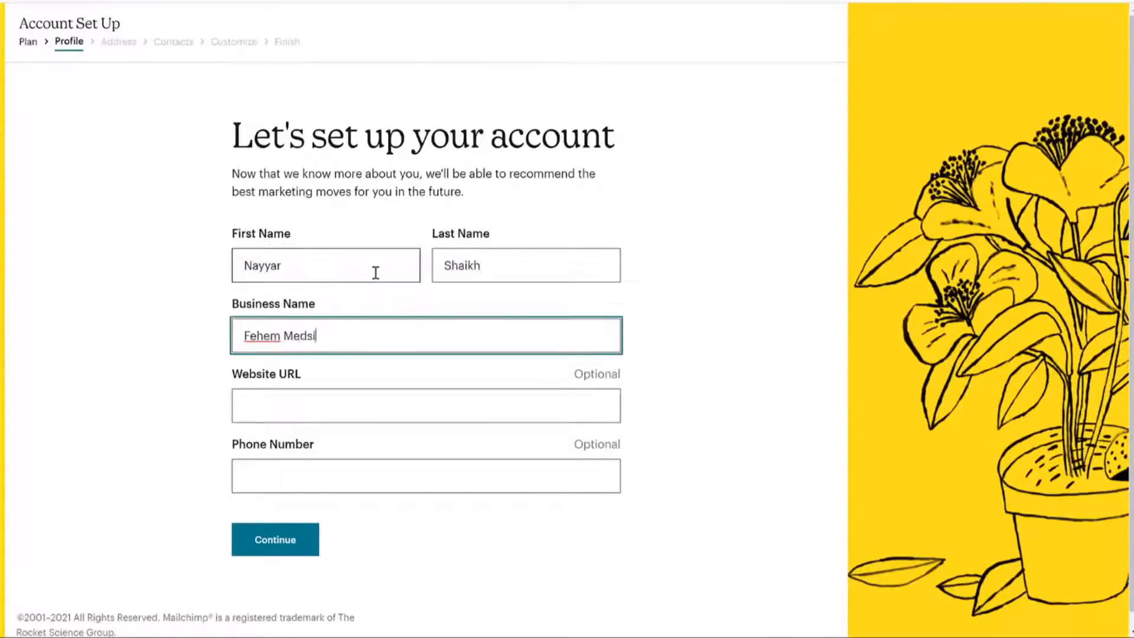
pyautogui.click(750, 286)
pyautogui.click(363, 415)
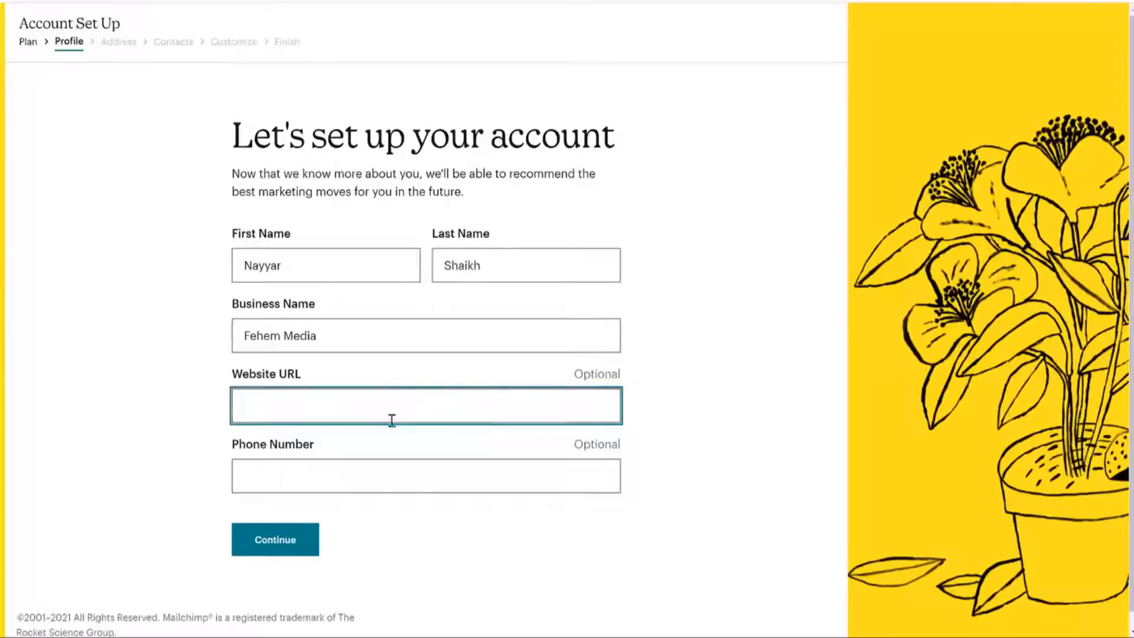
pyautogui.moveTo(568, 373); pyautogui.dragTo(641, 378)
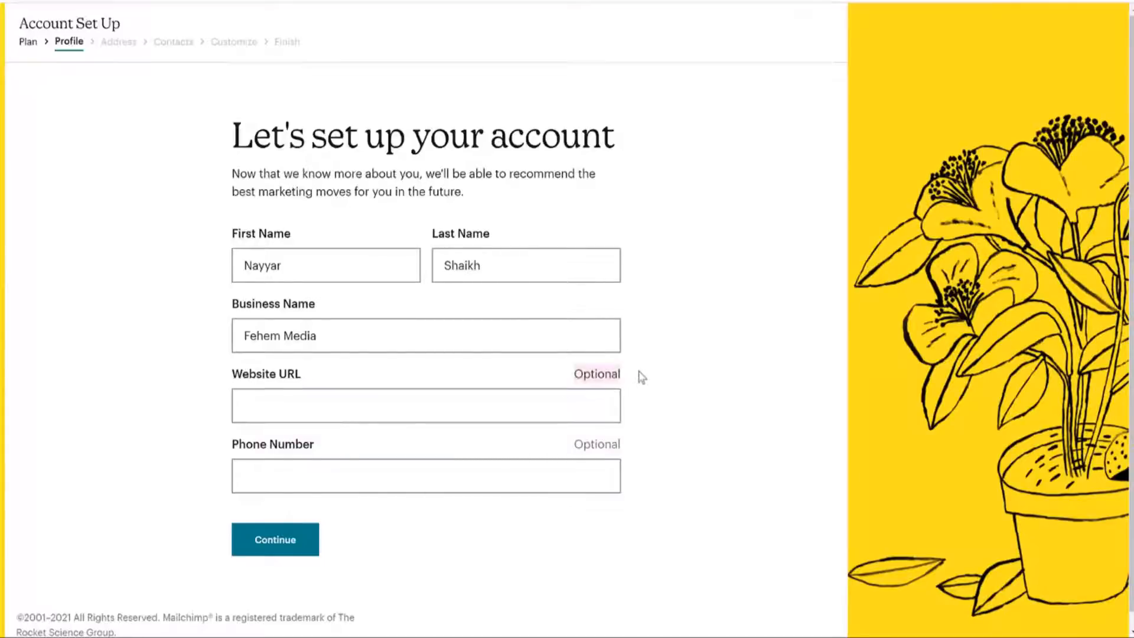
pyautogui.click(339, 411)
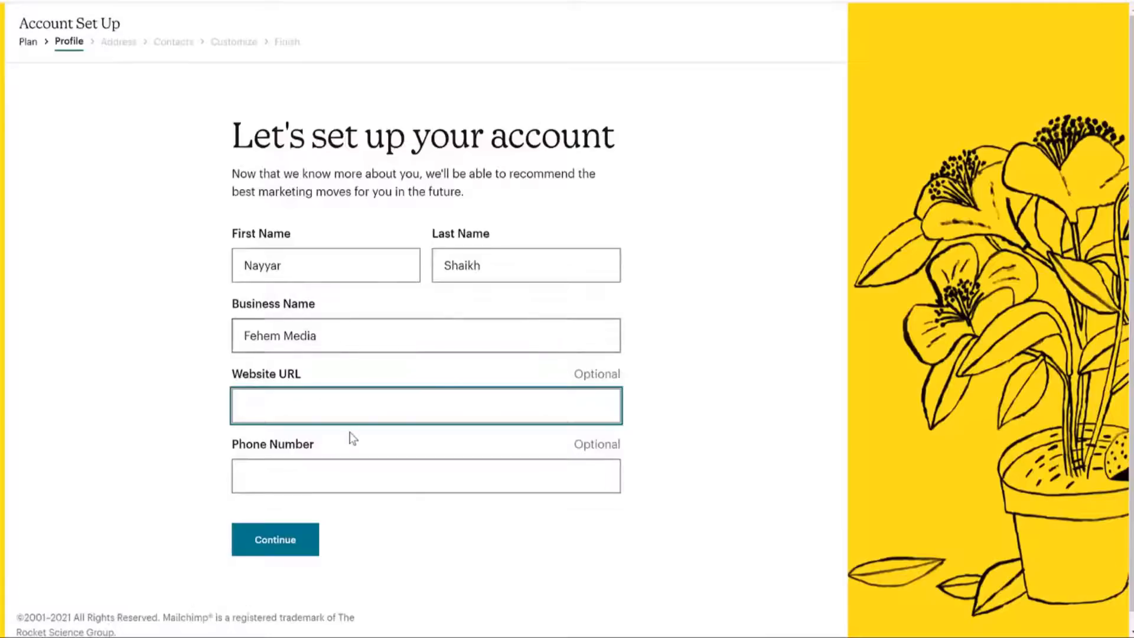
pyautogui.write('https://woostify.fehem.in/')
pyautogui.click(335, 480)
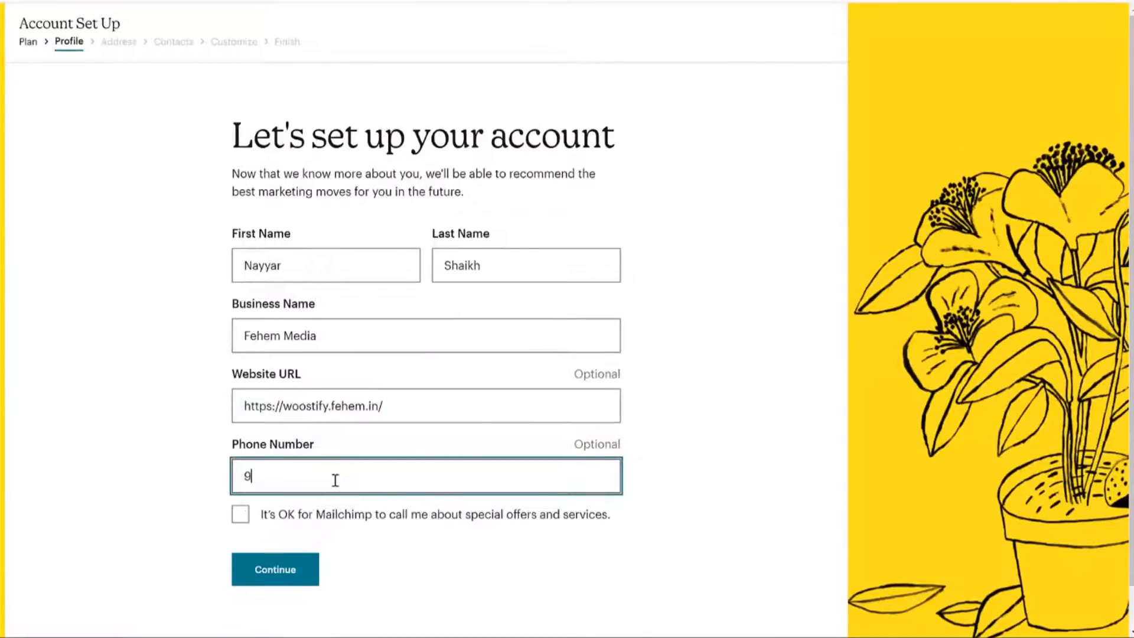
pyautogui.click(781, 349)
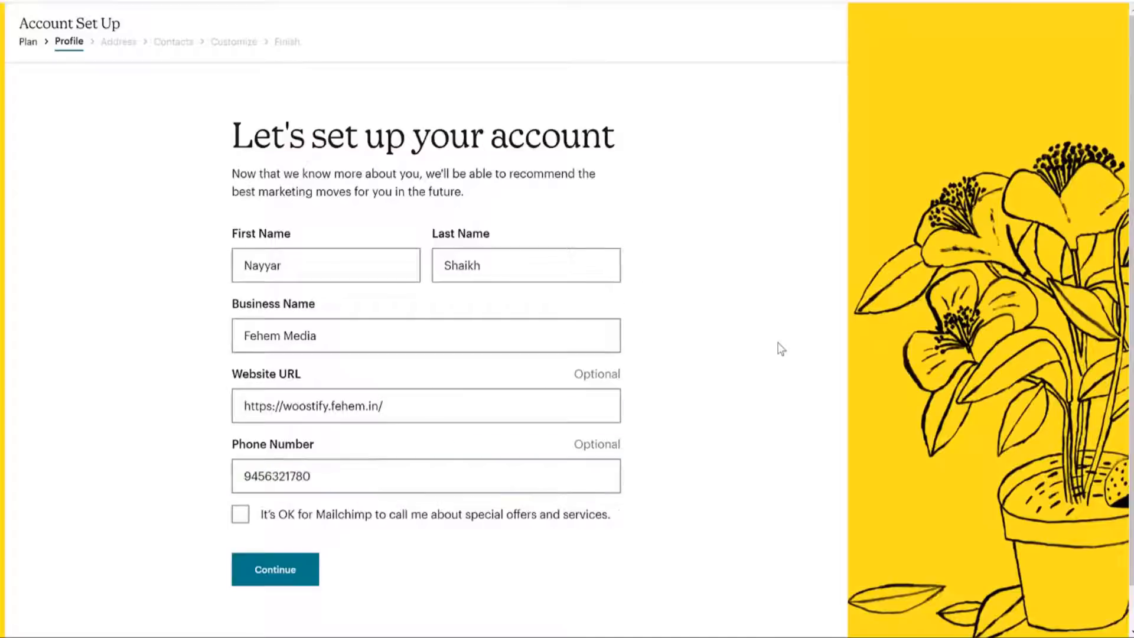
pyautogui.click(449, 409)
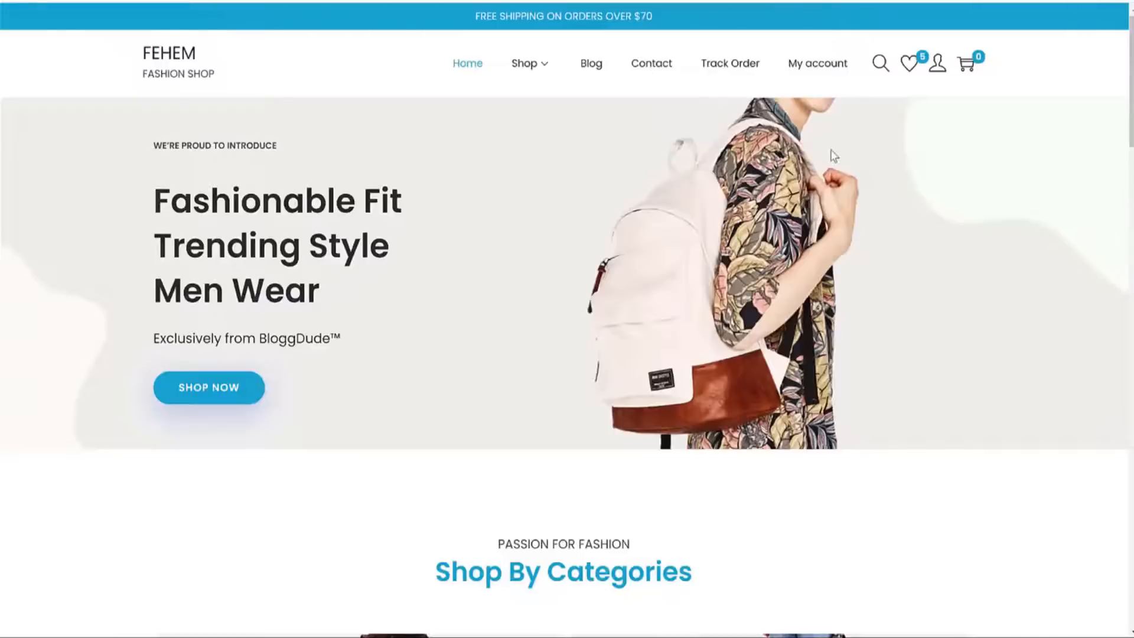
# Add the Working Boy T-Shirt to the store's wishlist.
pyautogui.scroll(-20, 925, 327)
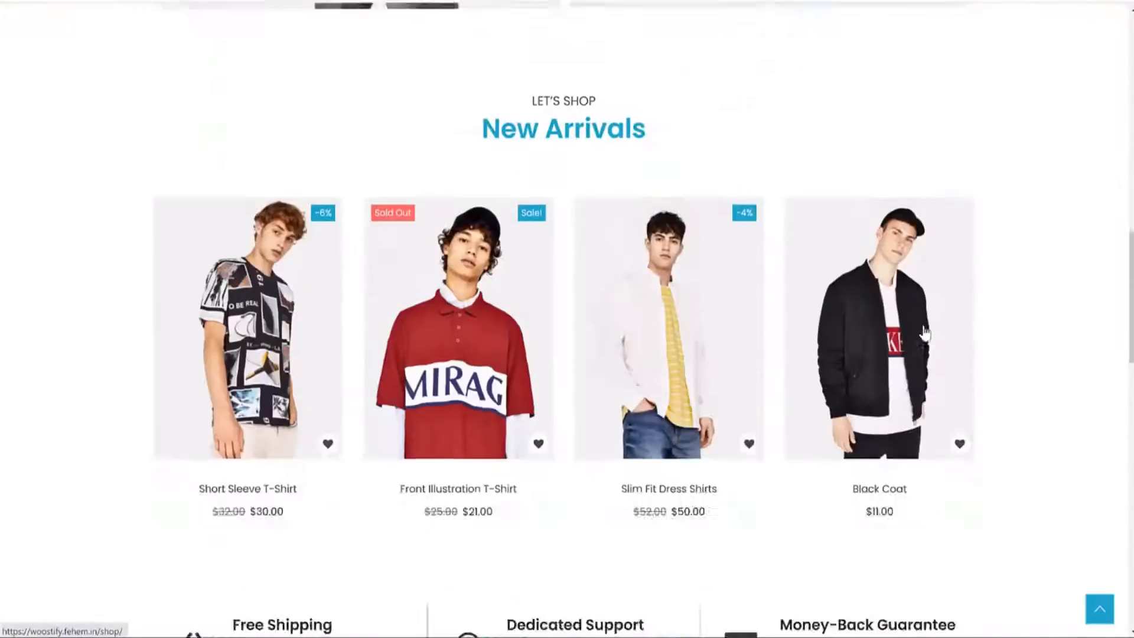
pyautogui.scroll(-10, 907, 322)
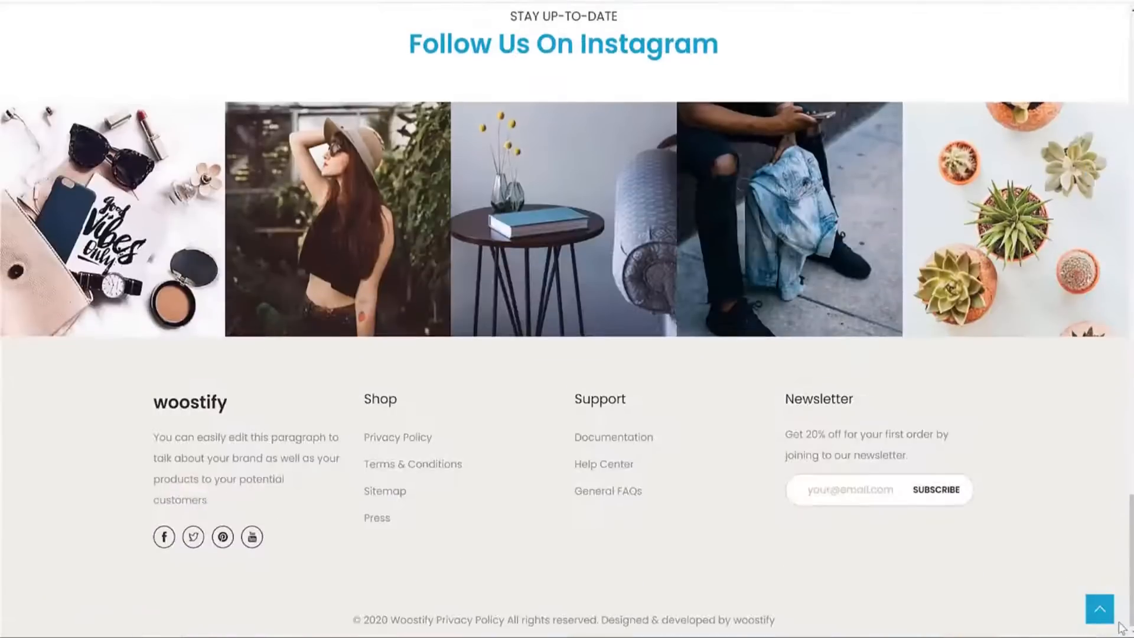
pyautogui.click(1099, 609)
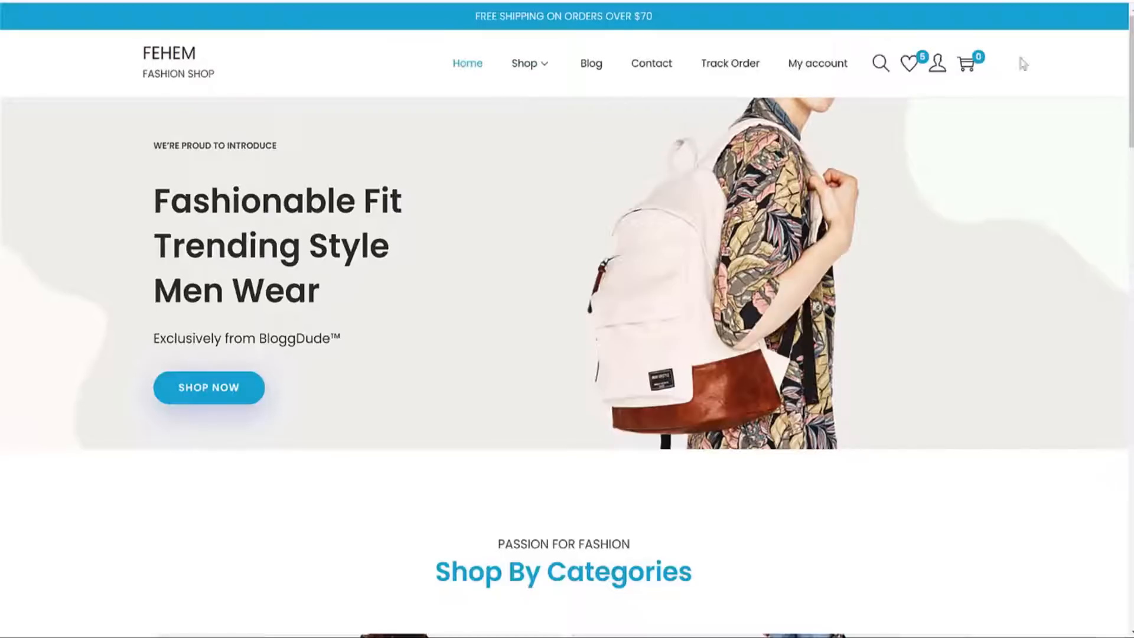
pyautogui.moveTo(1128, 50); pyautogui.dragTo(1109, 284)
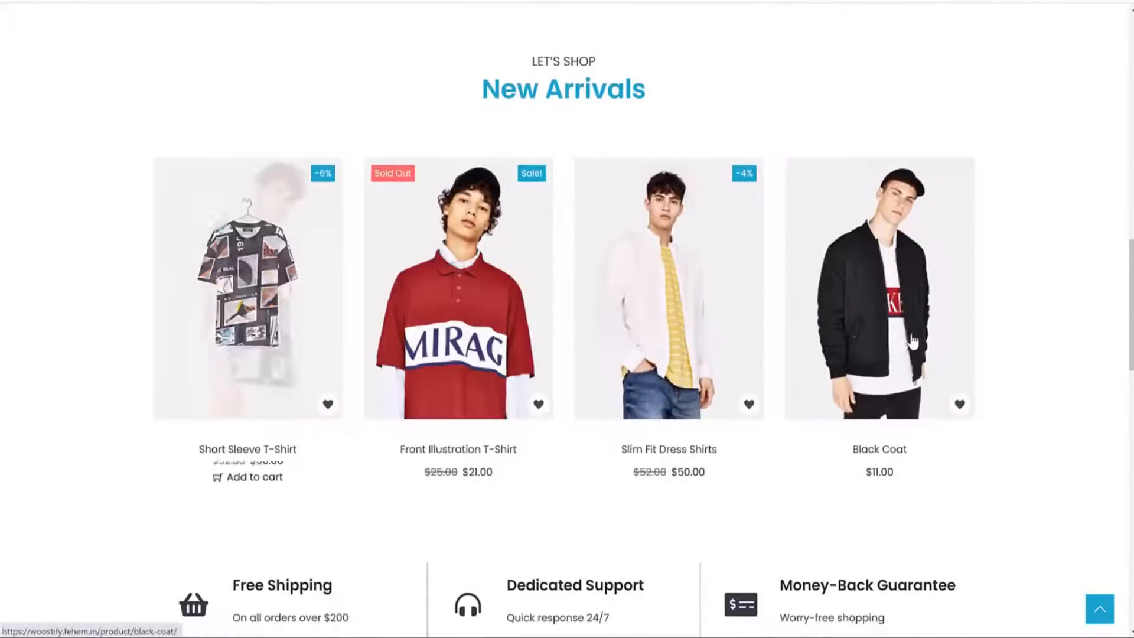
pyautogui.scroll(-9, 1016, 384)
pyautogui.click(748, 548)
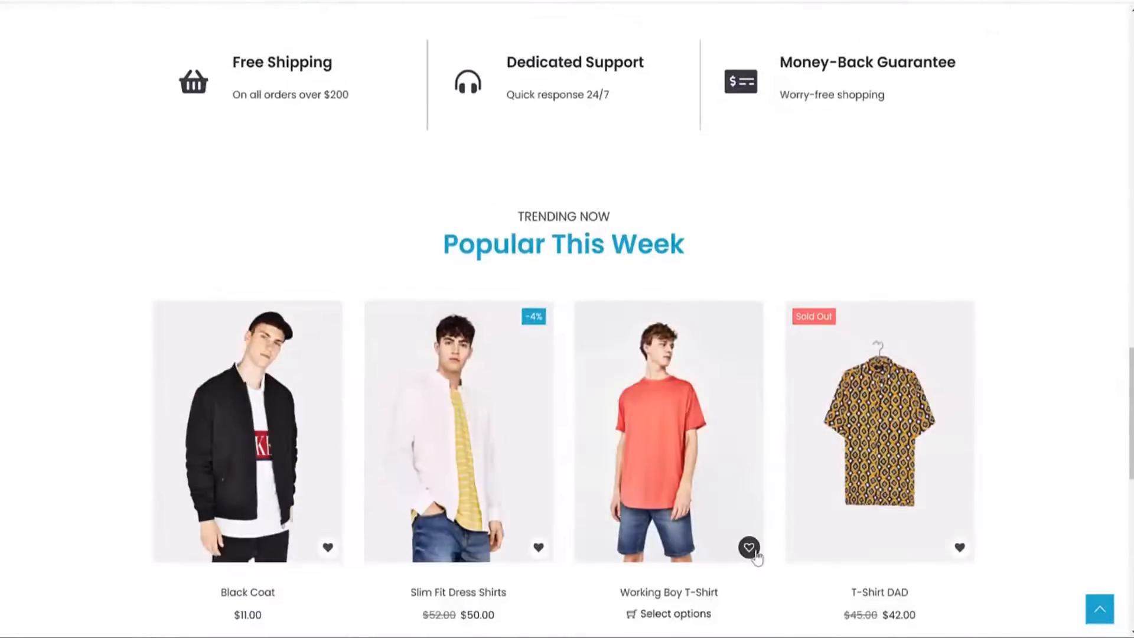
pyautogui.scroll(-3, 749, 544)
pyautogui.click(549, 387)
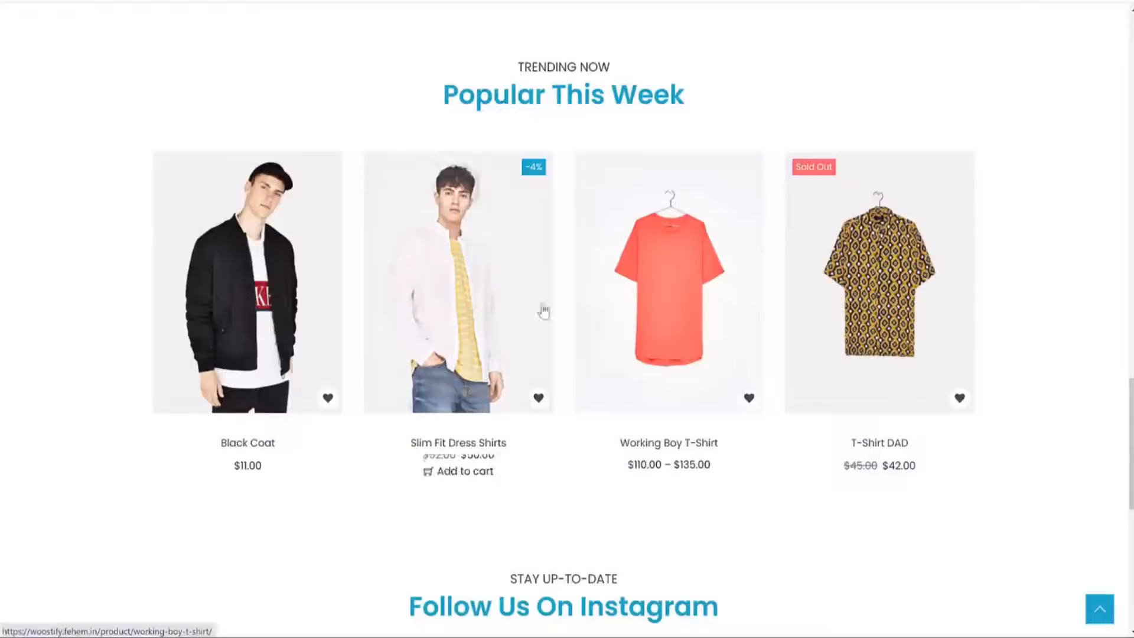
# Browse the Working Boy T-Shirt's description, additional information and reviews, then open Track Order.
pyautogui.click(700, 273)
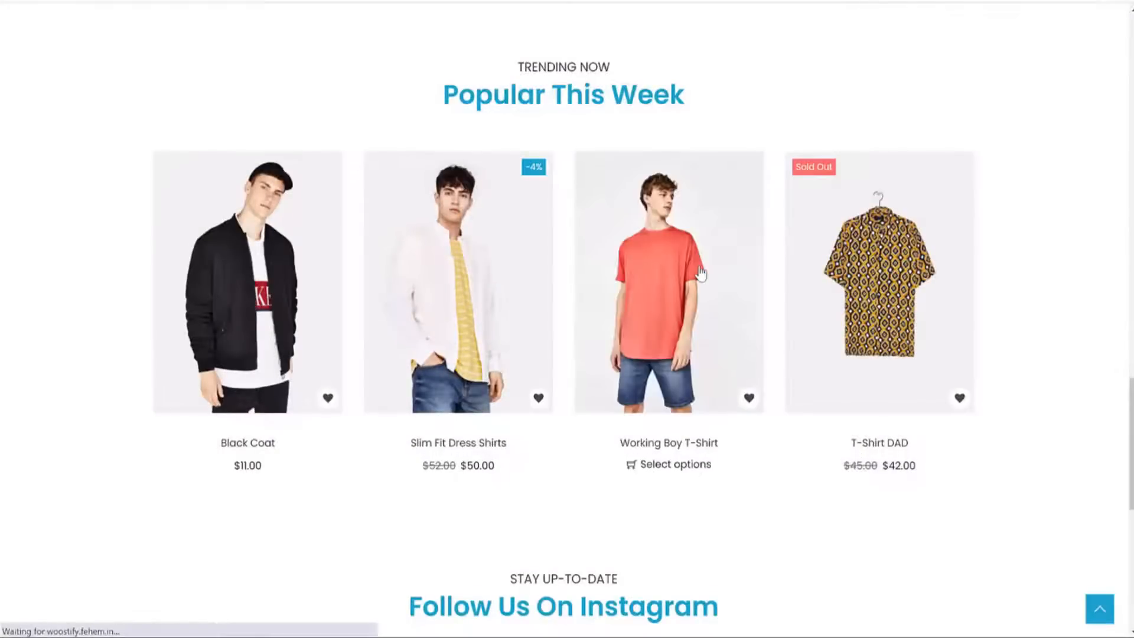
pyautogui.scroll(-10, 787, 328)
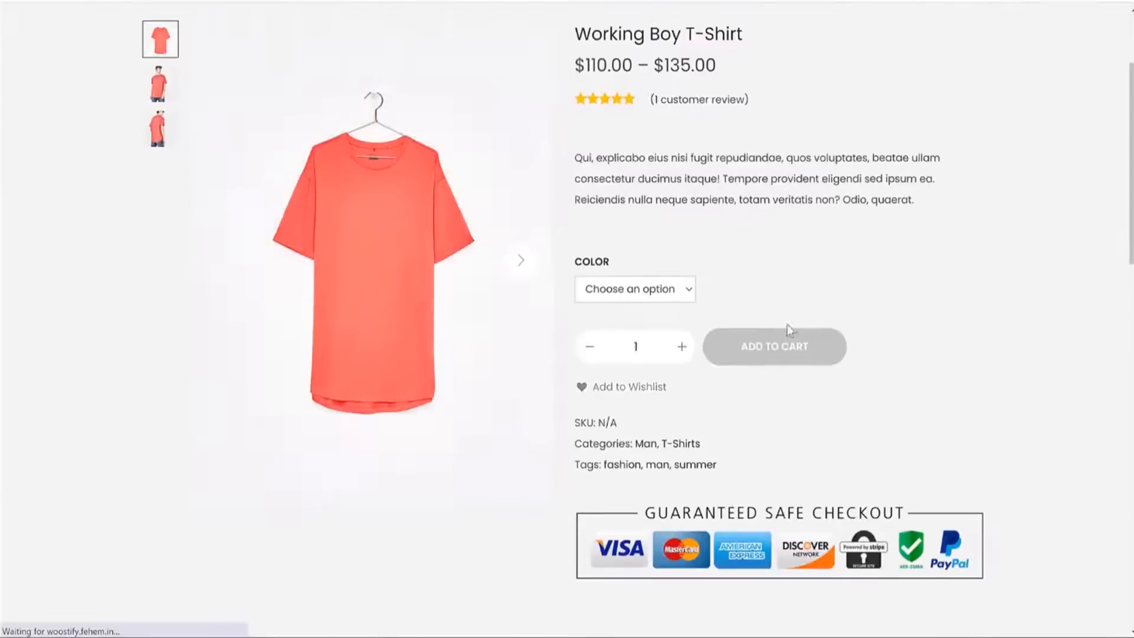
pyautogui.click(588, 186)
pyautogui.click(718, 176)
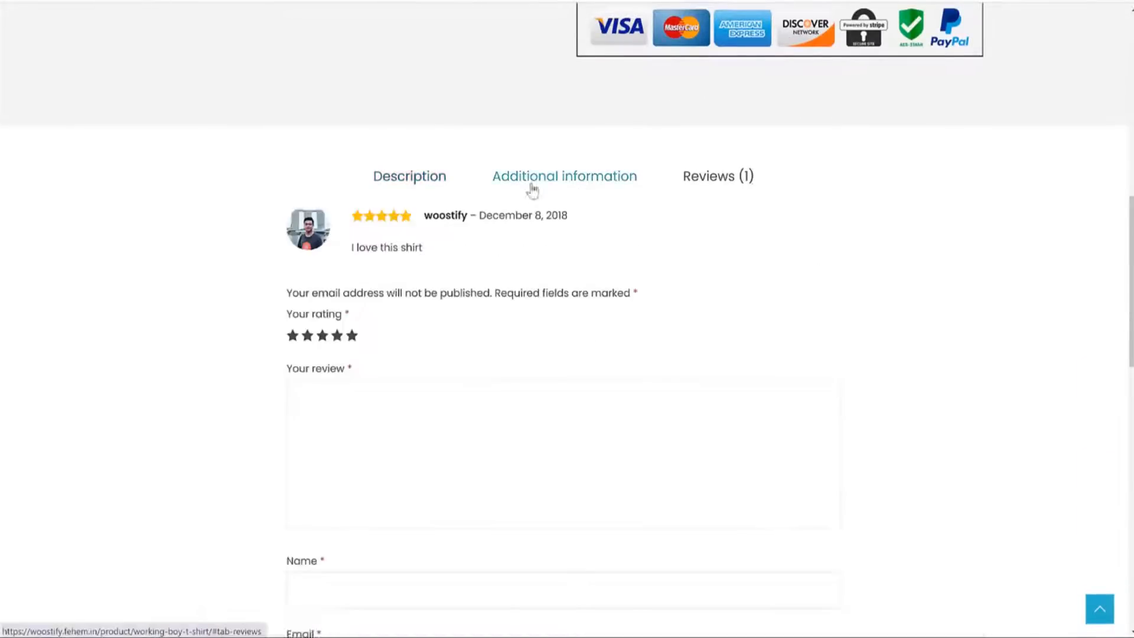
pyautogui.click(443, 176)
pyautogui.scroll(-10, 721, 360)
pyautogui.scroll(5, 725, 360)
pyautogui.scroll(10, 780, 412)
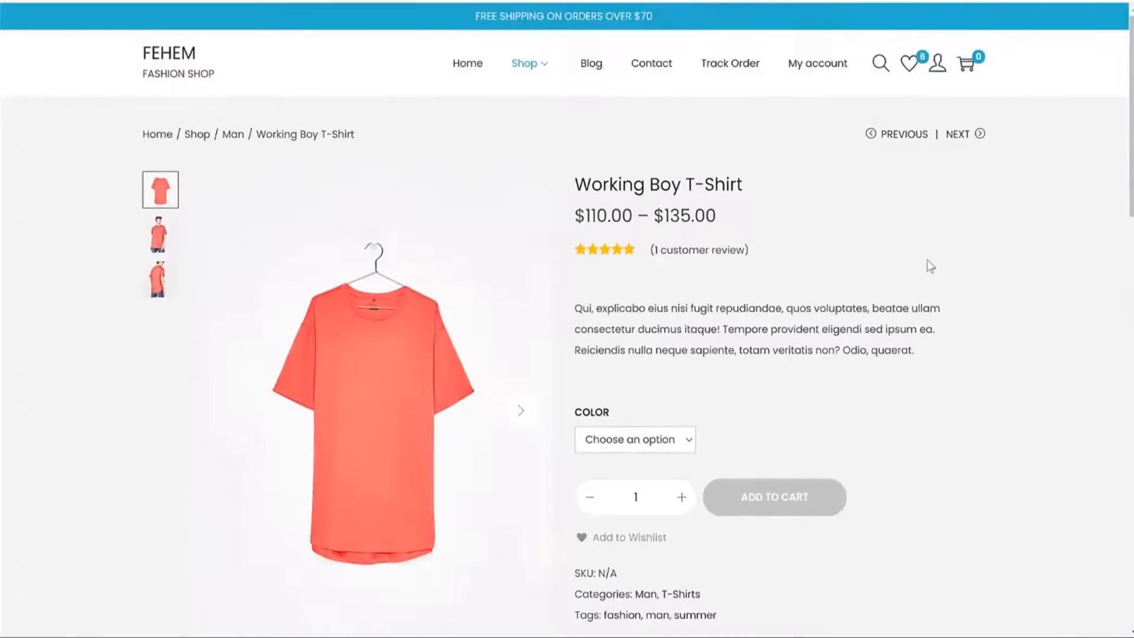
pyautogui.click(716, 71)
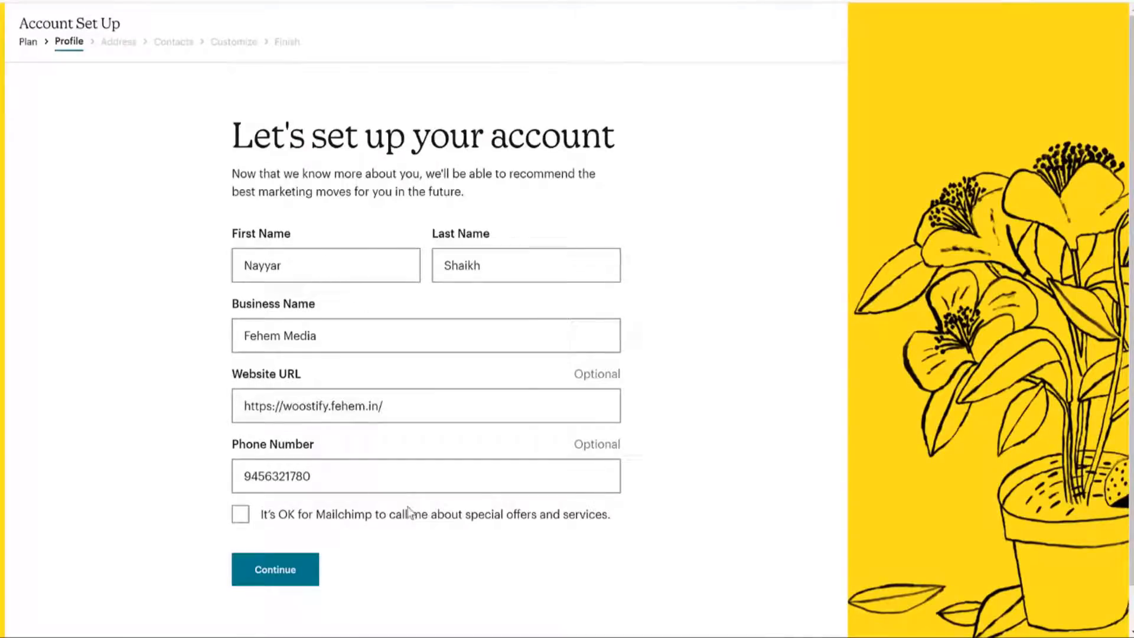
# Submit the profile and fill in the street address, city, state and postal code.
pyautogui.click(291, 572)
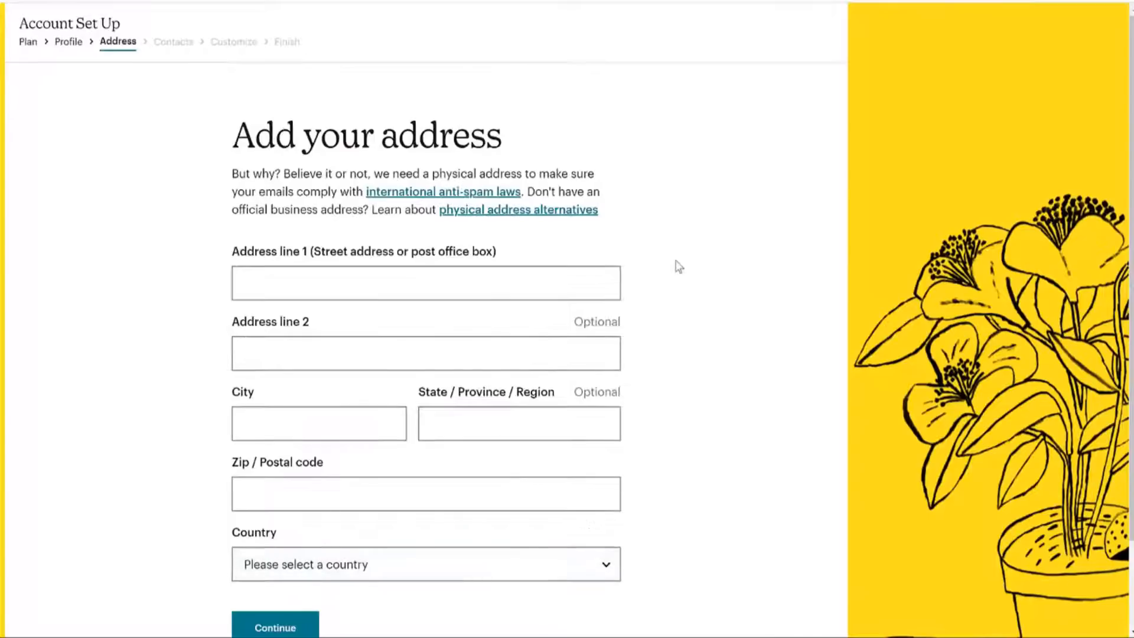
pyautogui.scroll(-2, 686, 284)
pyautogui.click(430, 194)
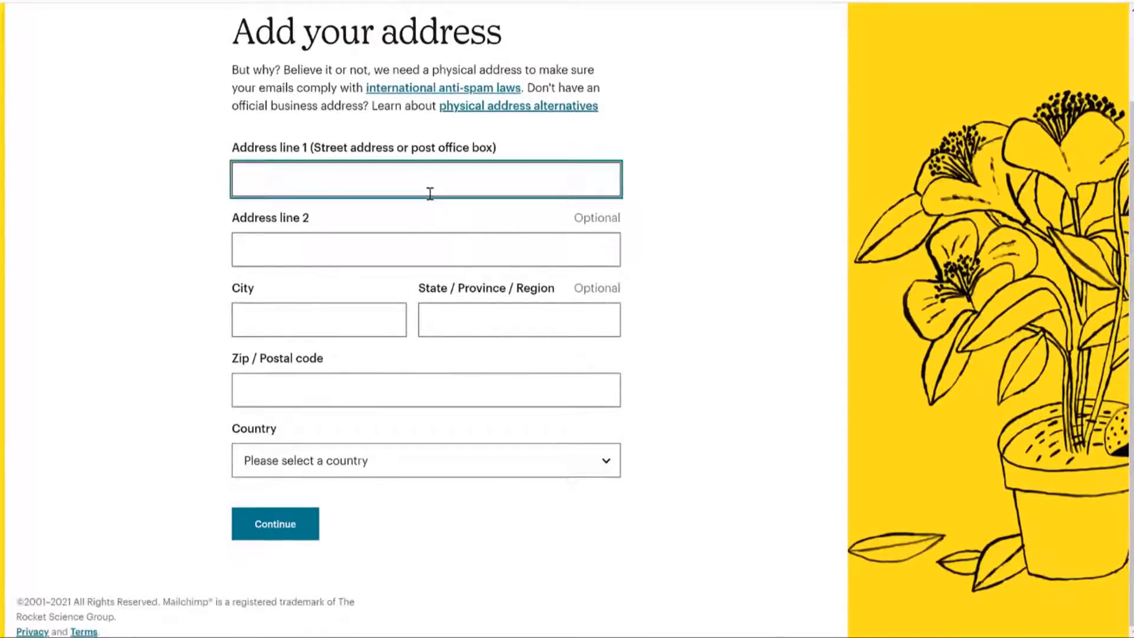
pyautogui.write('123')
pyautogui.press('Tab')
pyautogui.press('Tab')
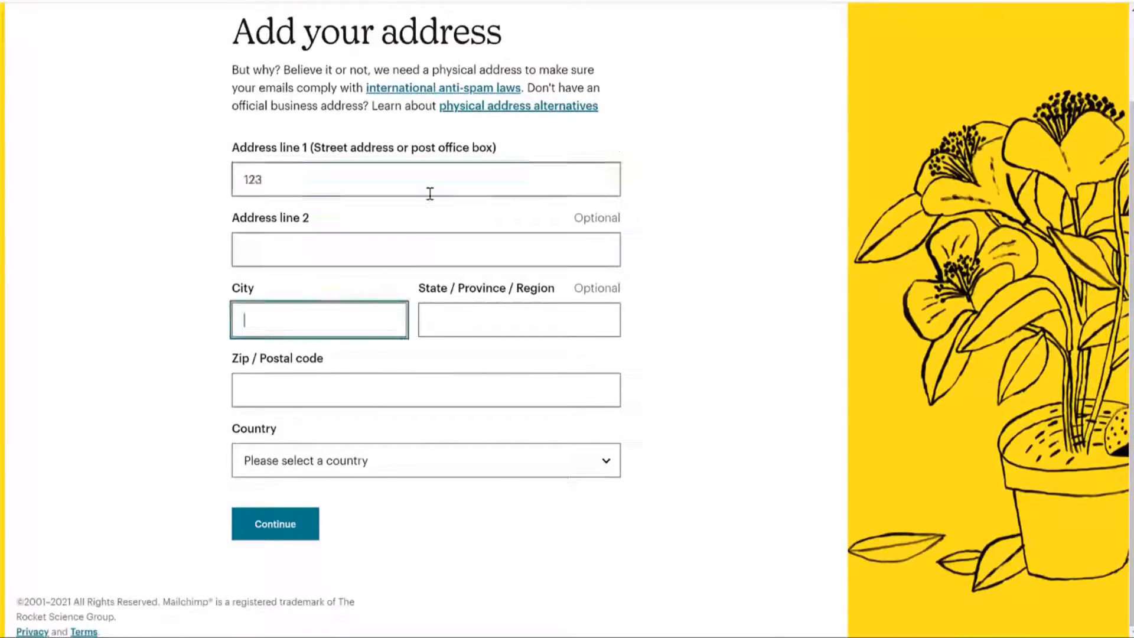
pyautogui.write('Mumbai')
pyautogui.press('Tab')
pyautogui.write('Maharashtra')
pyautogui.press('Tab')
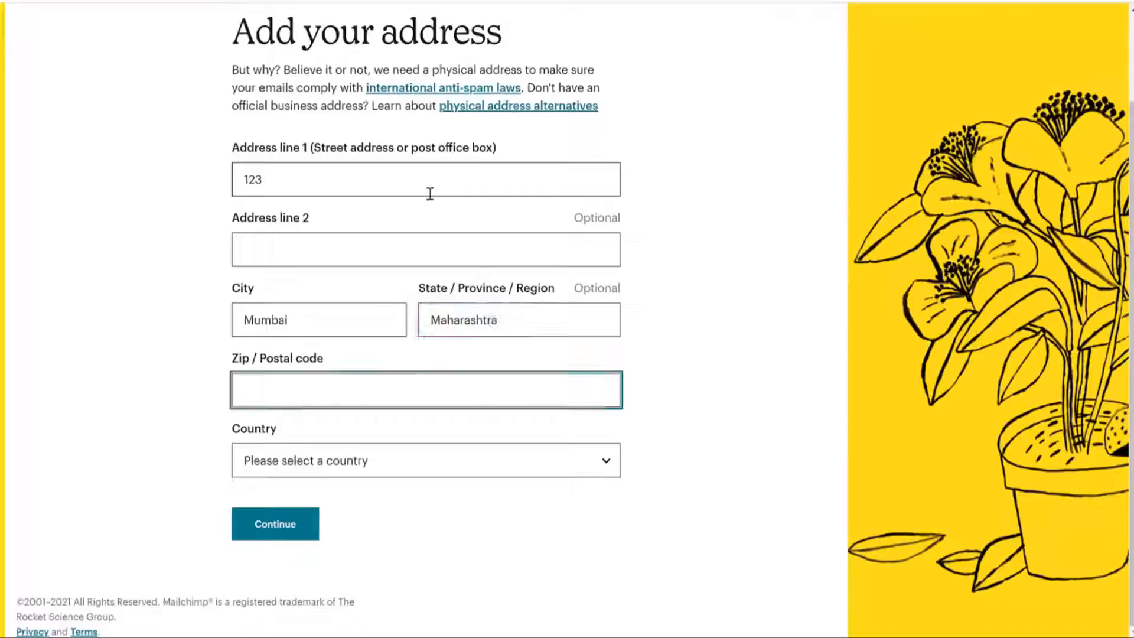
pyautogui.write('400001')
# Choose India as the country and continue to the contacts step.
pyautogui.click(478, 466)
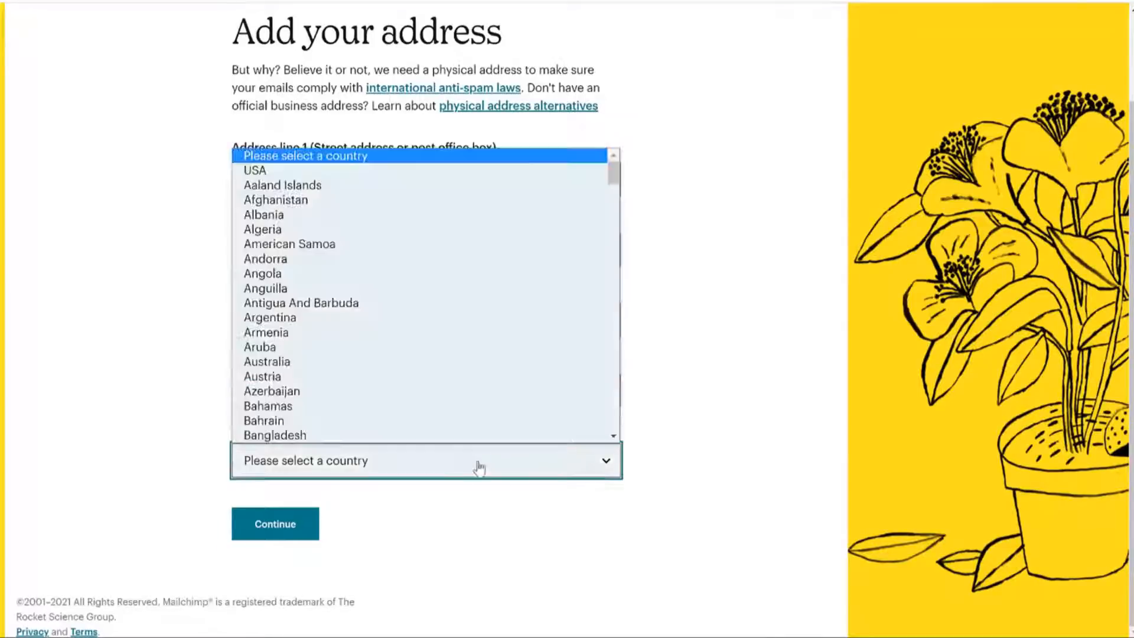
pyautogui.write('india')
pyautogui.press('Return')
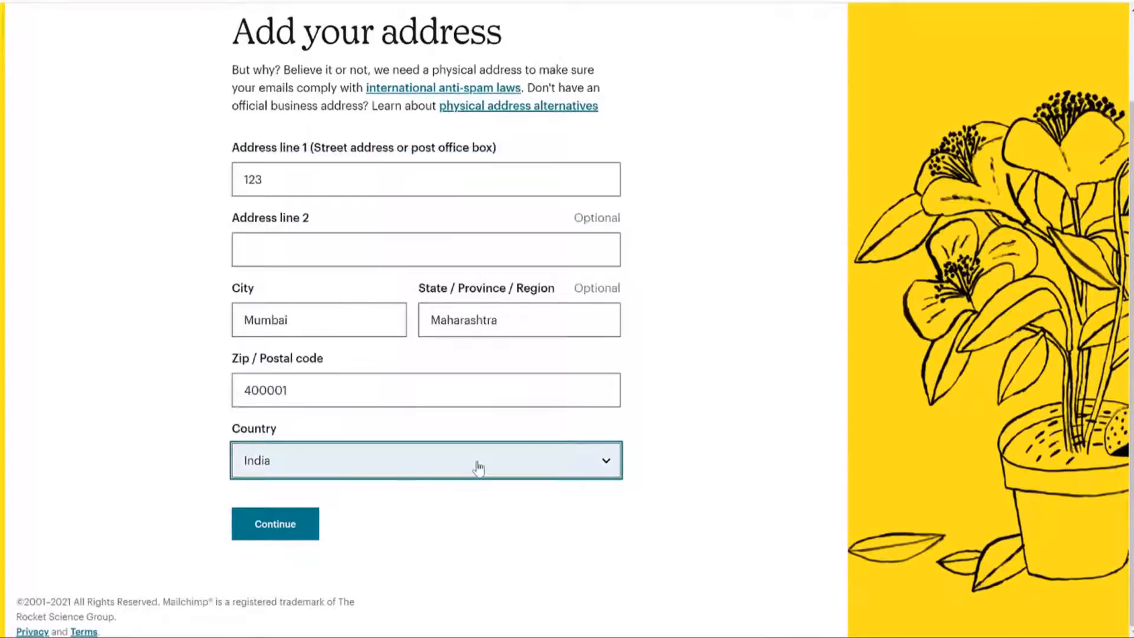
pyautogui.click(267, 531)
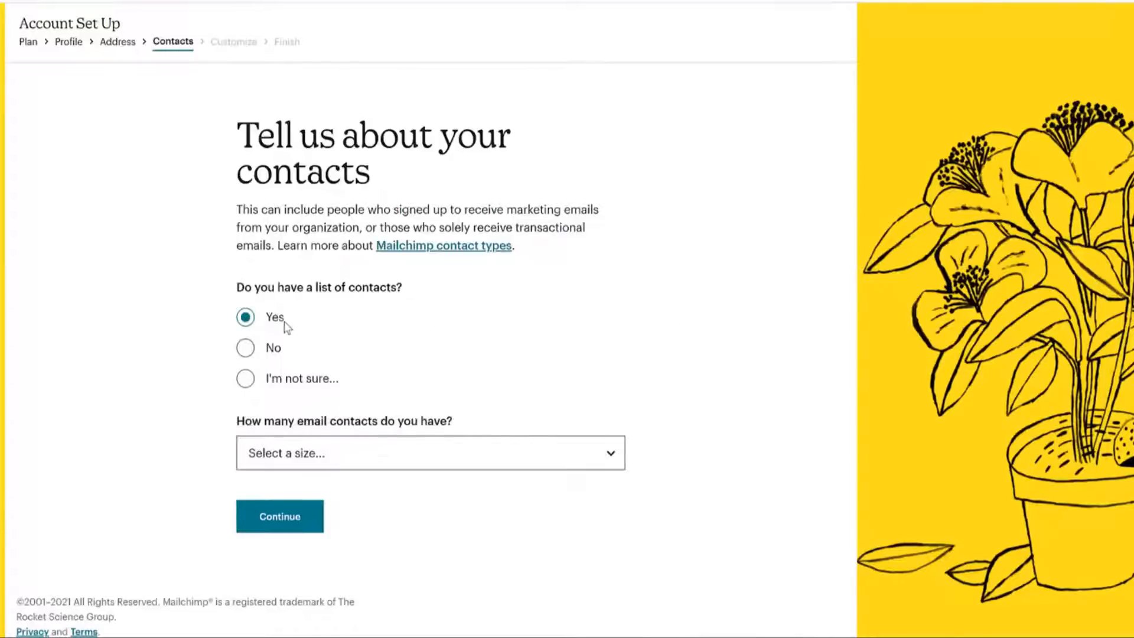
# Answer No for a contact list, choose Services as the offering, and skip the shop question.
pyautogui.click(349, 455)
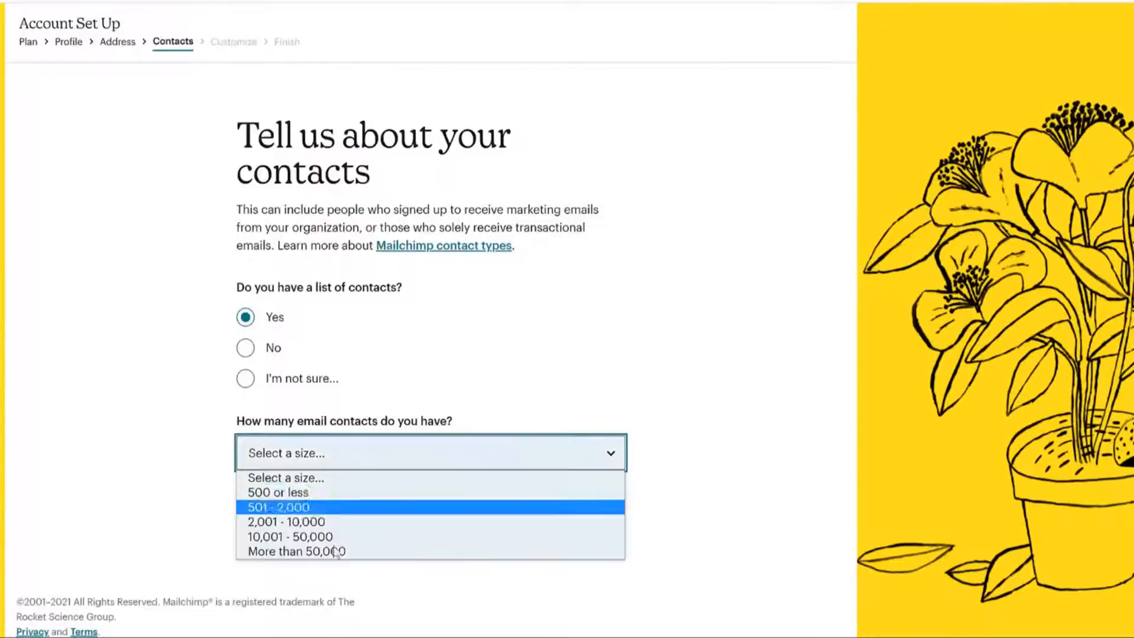
pyautogui.click(347, 455)
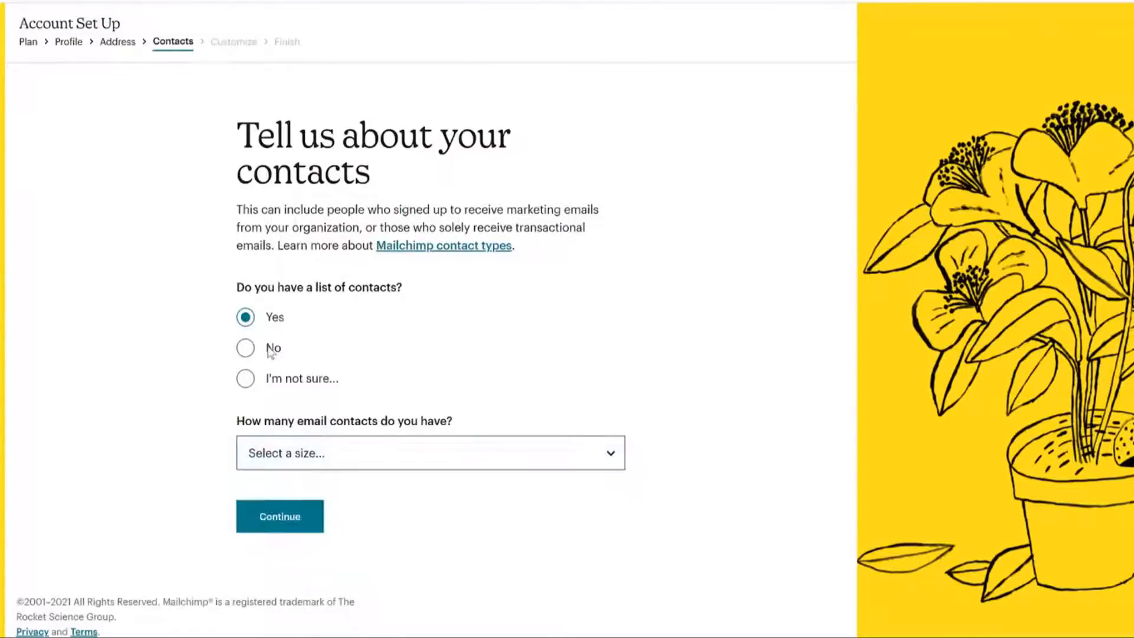
pyautogui.click(273, 349)
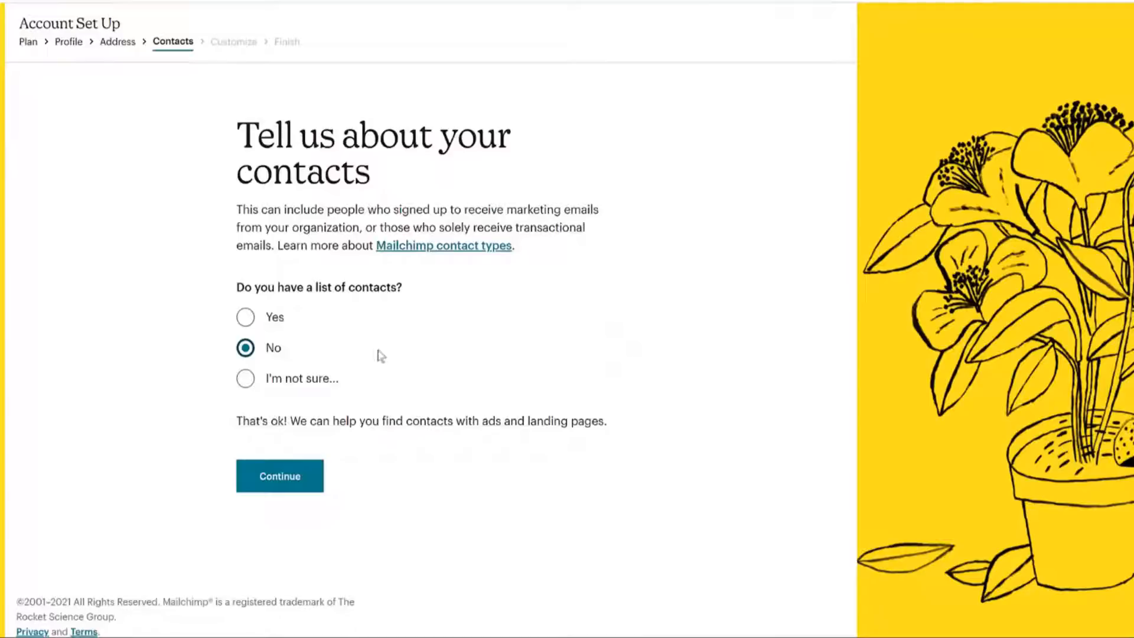
pyautogui.click(296, 485)
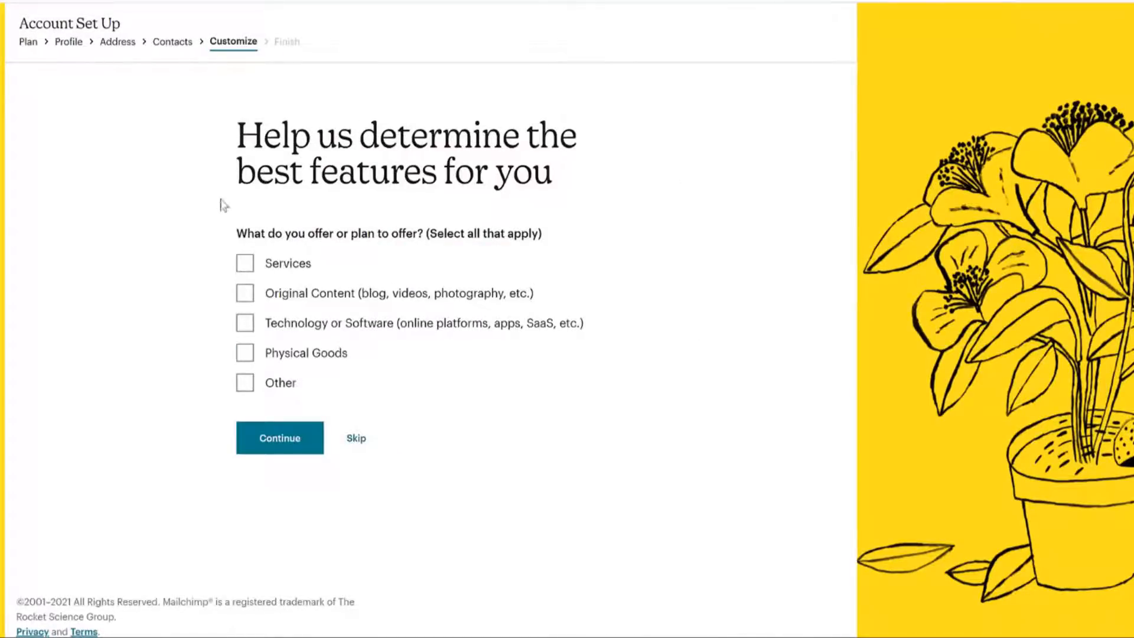
pyautogui.click(294, 276)
pyautogui.click(293, 440)
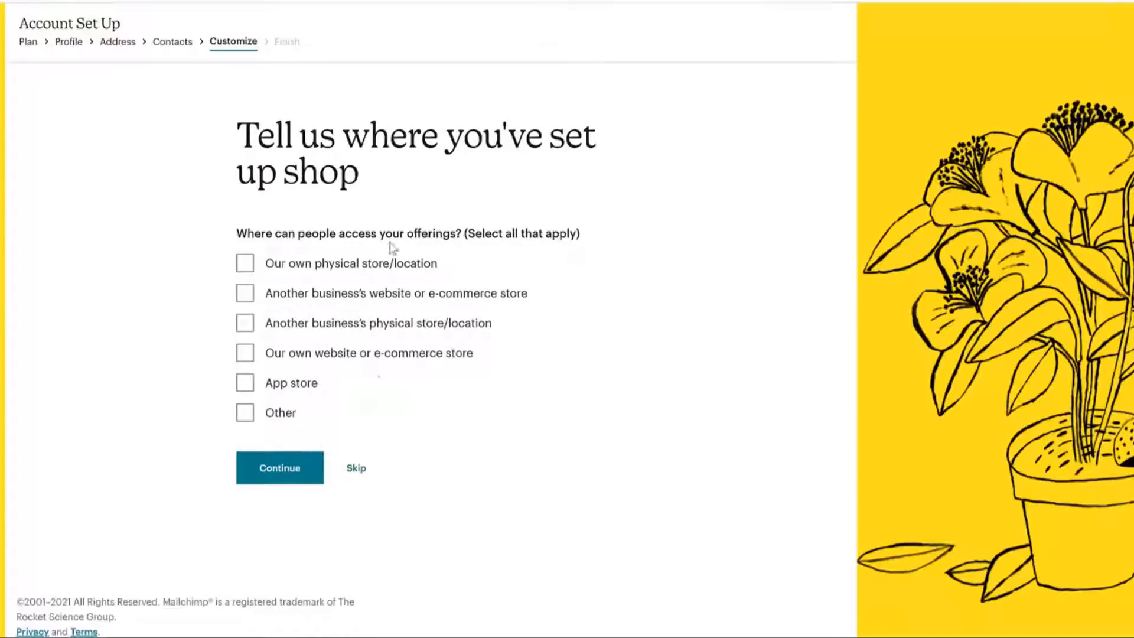
pyautogui.click(356, 469)
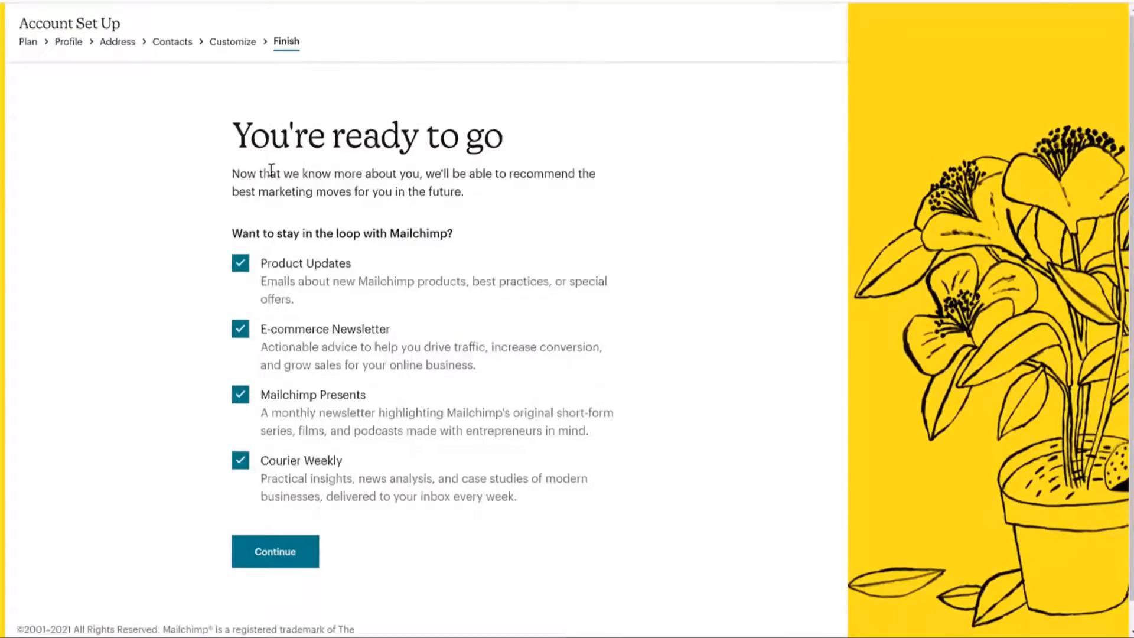
# Untick Product Updates, E-commerce Newsletter, Mailchimp Presents and Courier Weekly, then finish setup.
pyautogui.click(241, 264)
pyautogui.click(241, 329)
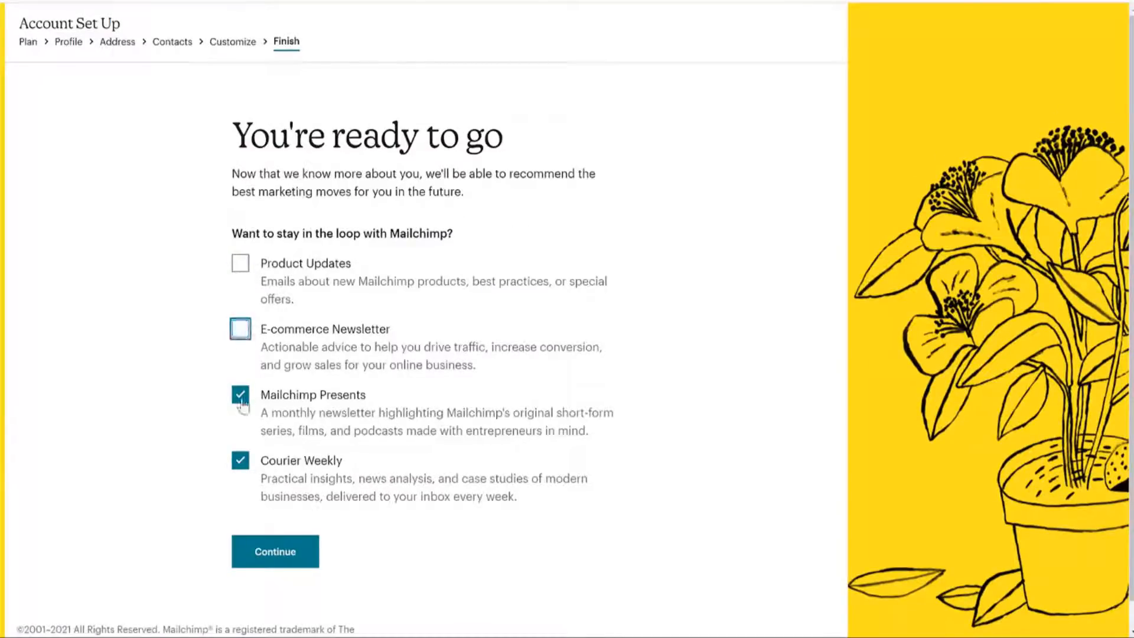
pyautogui.click(242, 395)
pyautogui.click(241, 460)
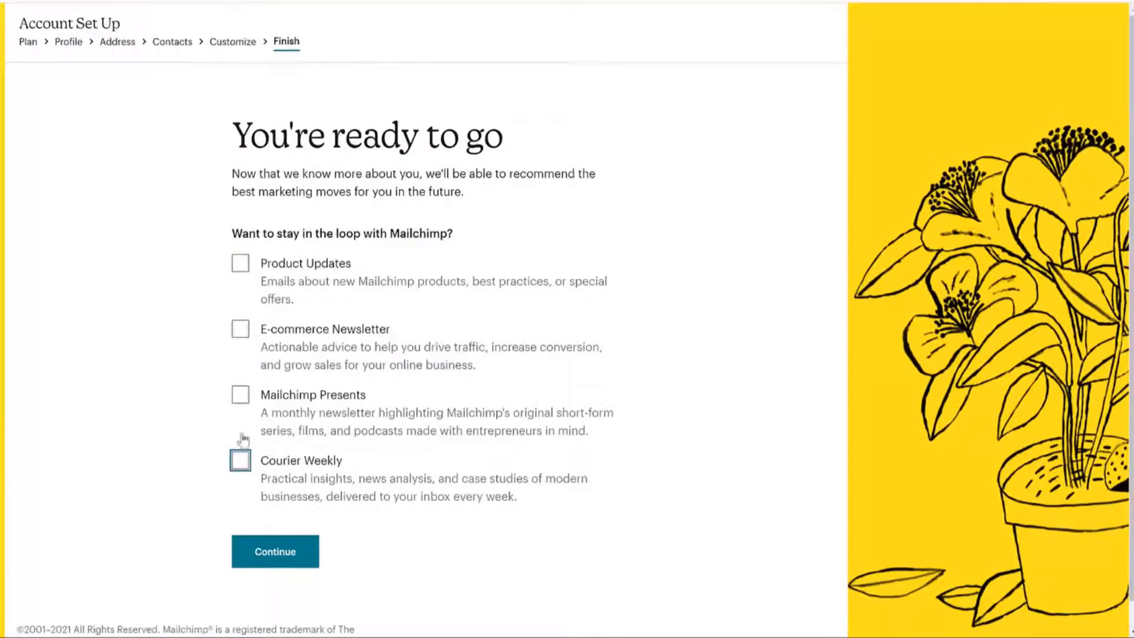
pyautogui.click(284, 552)
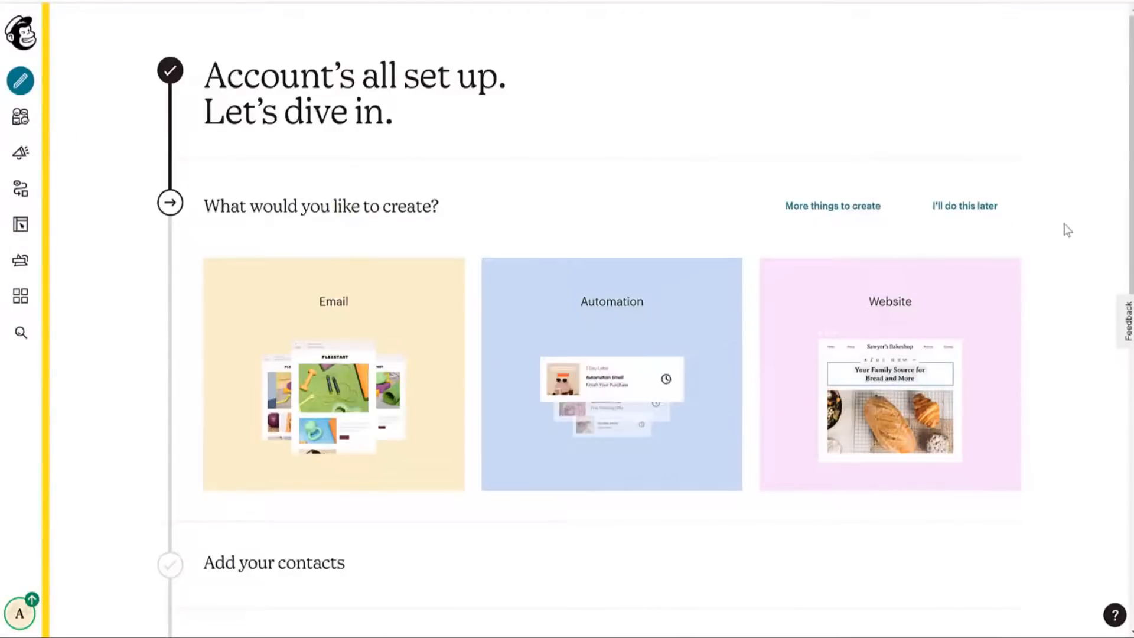
pyautogui.scroll(-10, 868, 296)
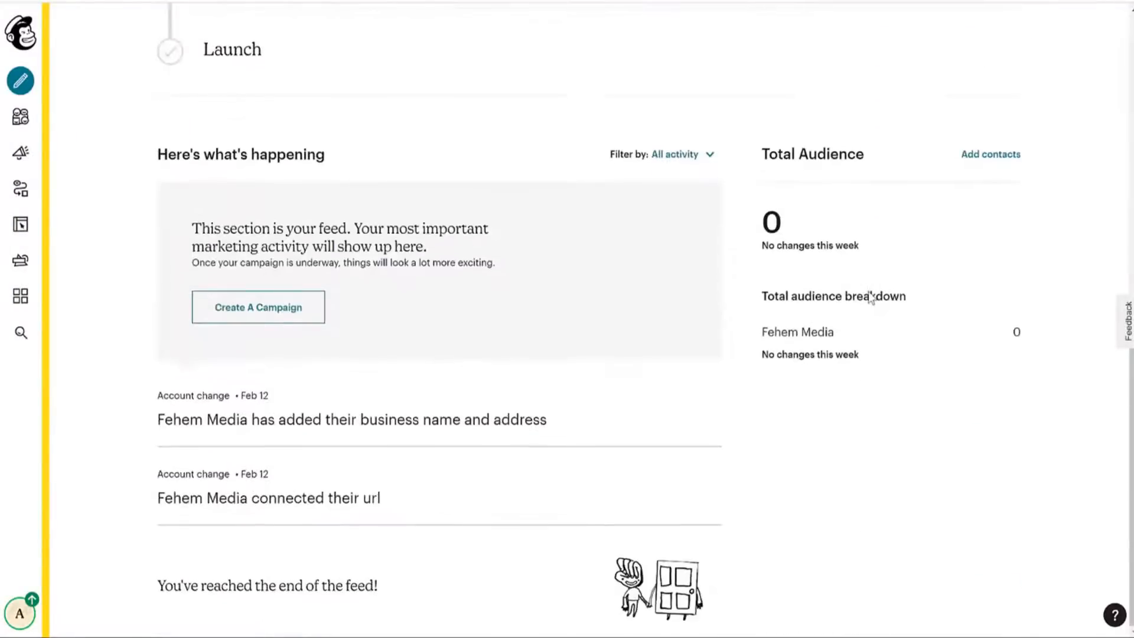
pyautogui.scroll(7, 869, 295)
pyautogui.scroll(3, 872, 302)
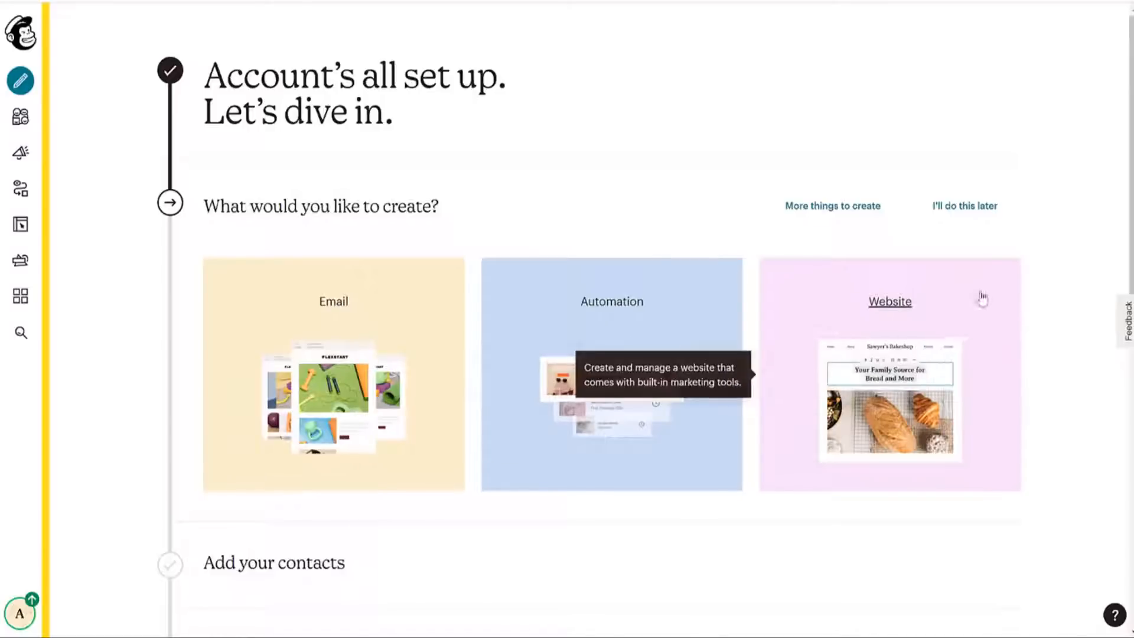
pyautogui.scroll(-5, 1065, 342)
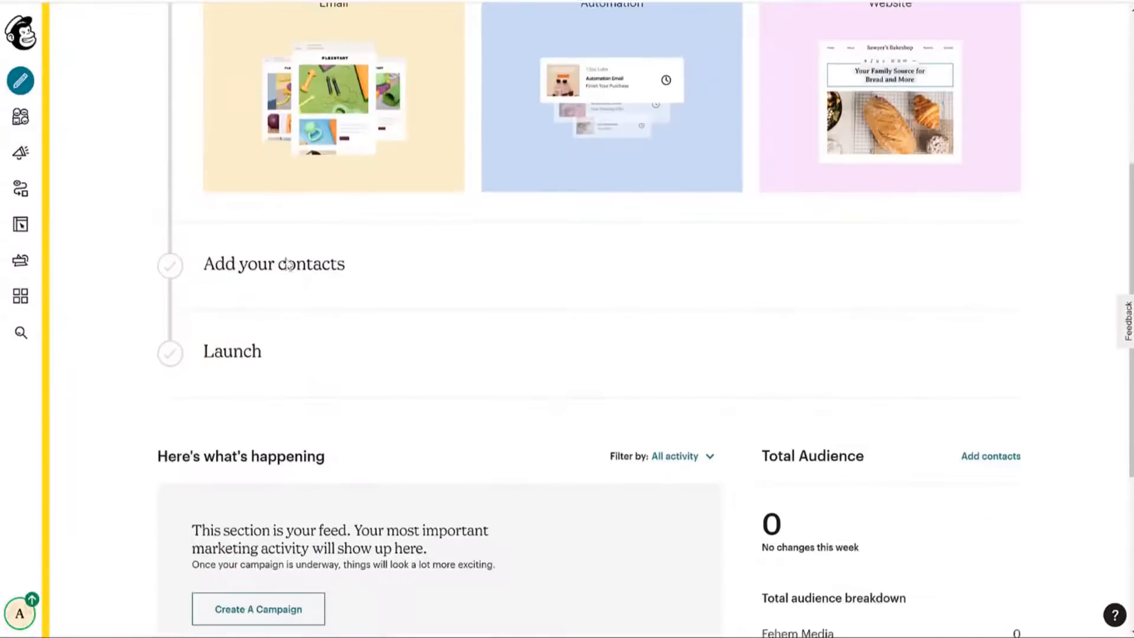
pyautogui.scroll(5, 1047, 232)
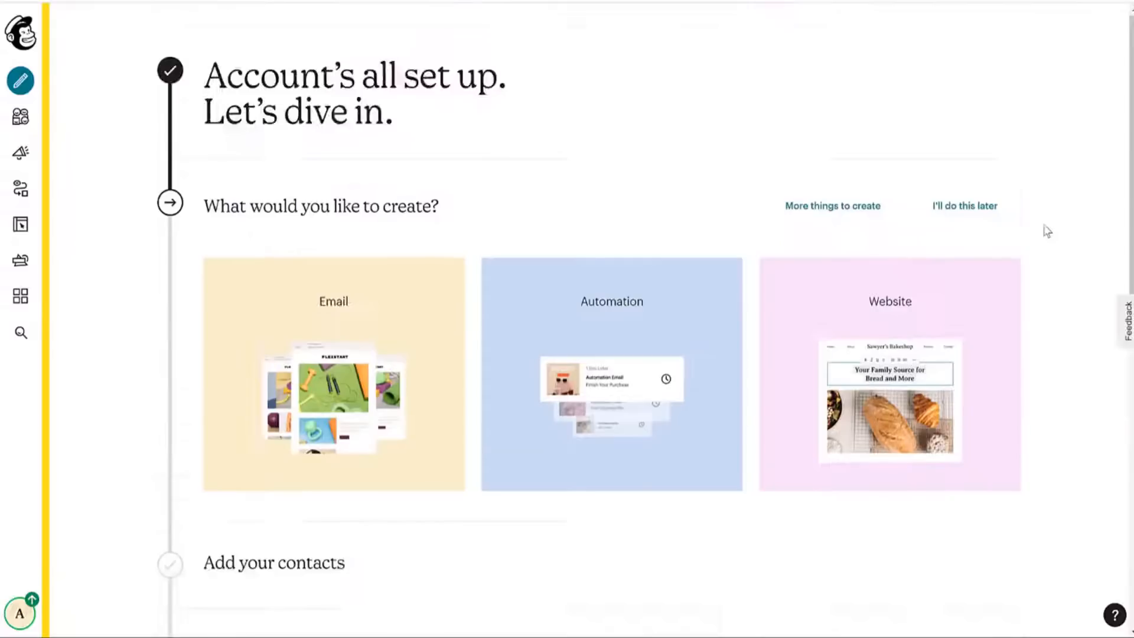
pyautogui.scroll(-5, 1047, 231)
pyautogui.scroll(5, 1047, 231)
# Go to Audience, then Manage Audience > View audiences to list the Fehem Media audience.
pyautogui.click(24, 121)
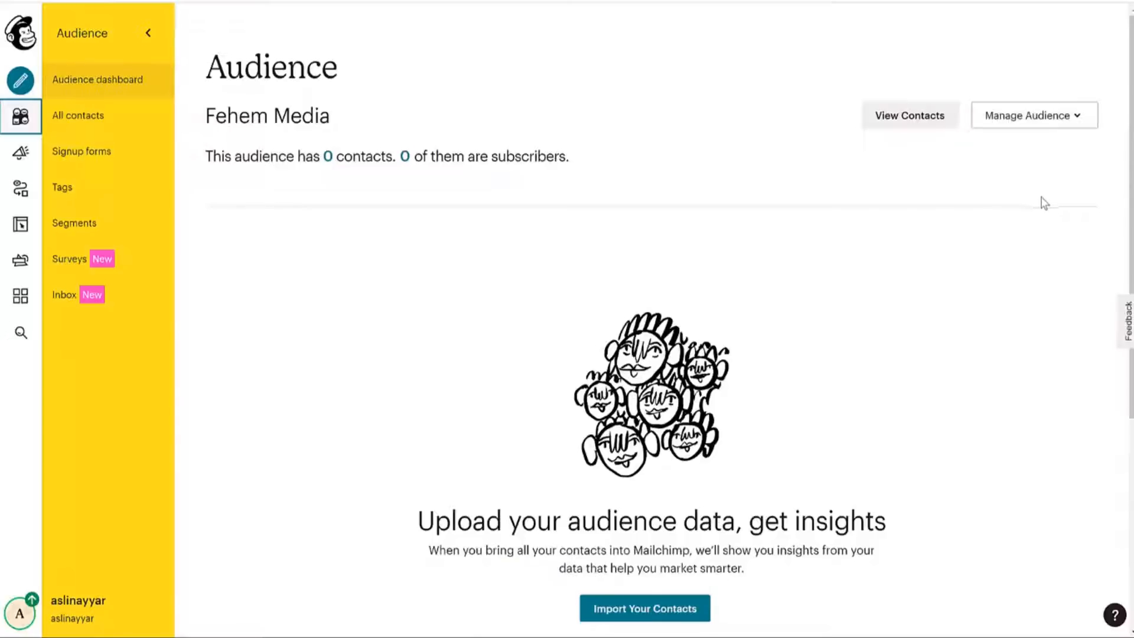
pyautogui.scroll(-5, 453, 289)
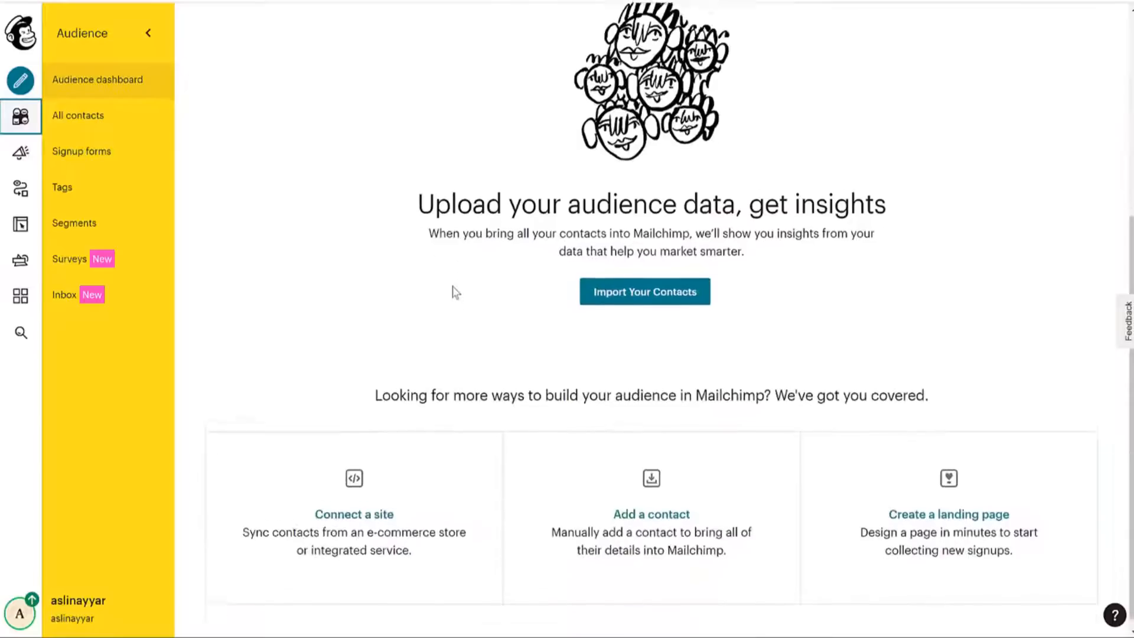
pyautogui.scroll(5, 453, 289)
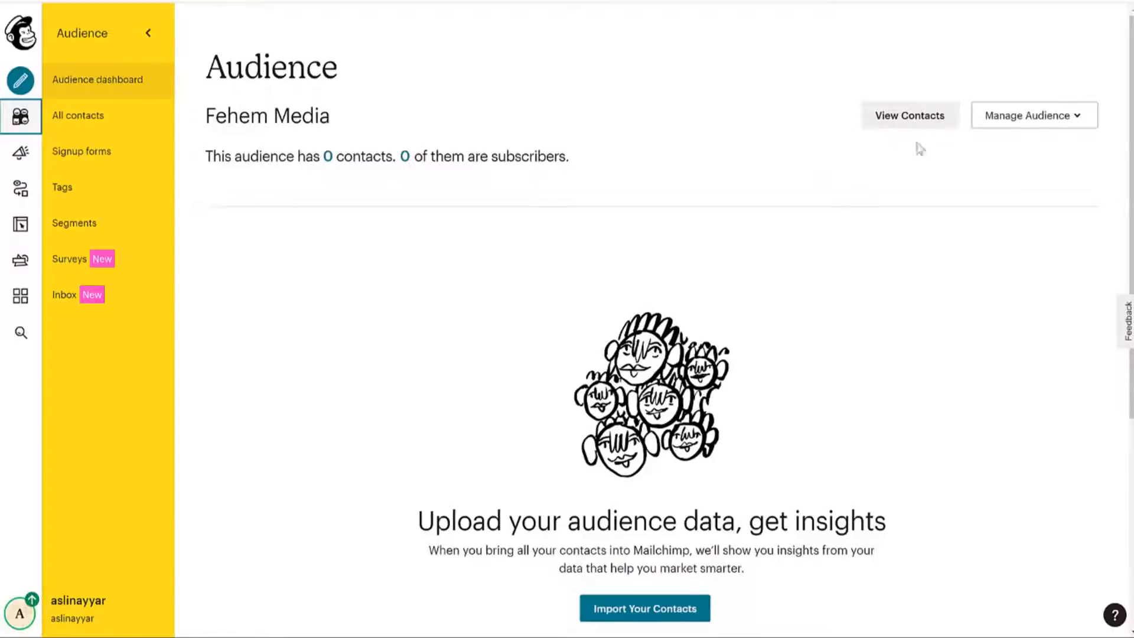
pyautogui.click(1069, 121)
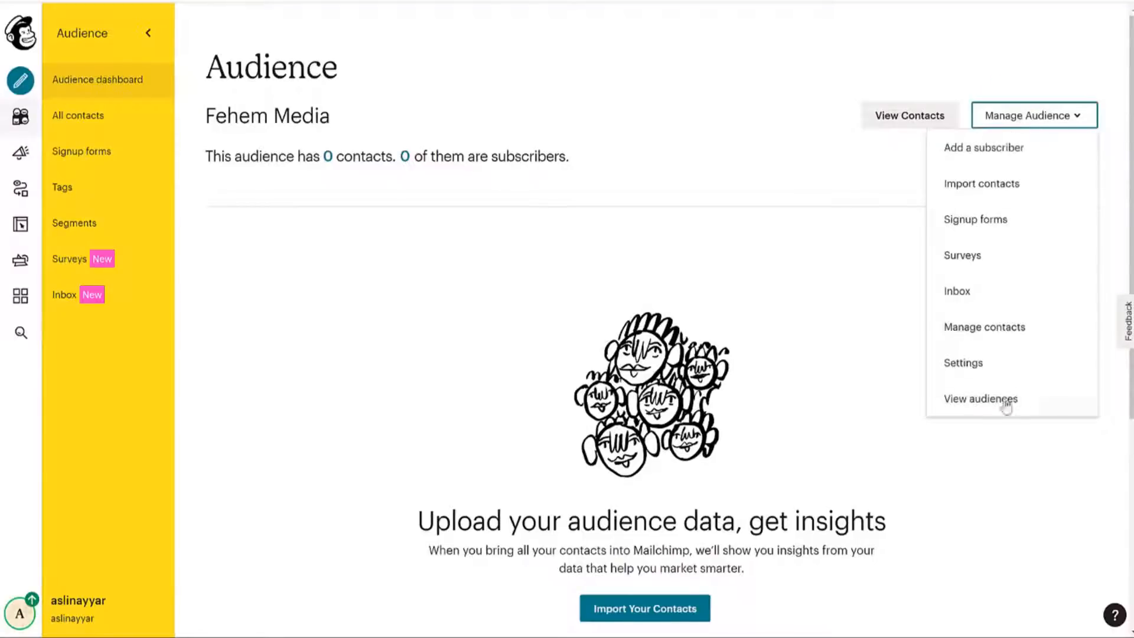
pyautogui.click(987, 402)
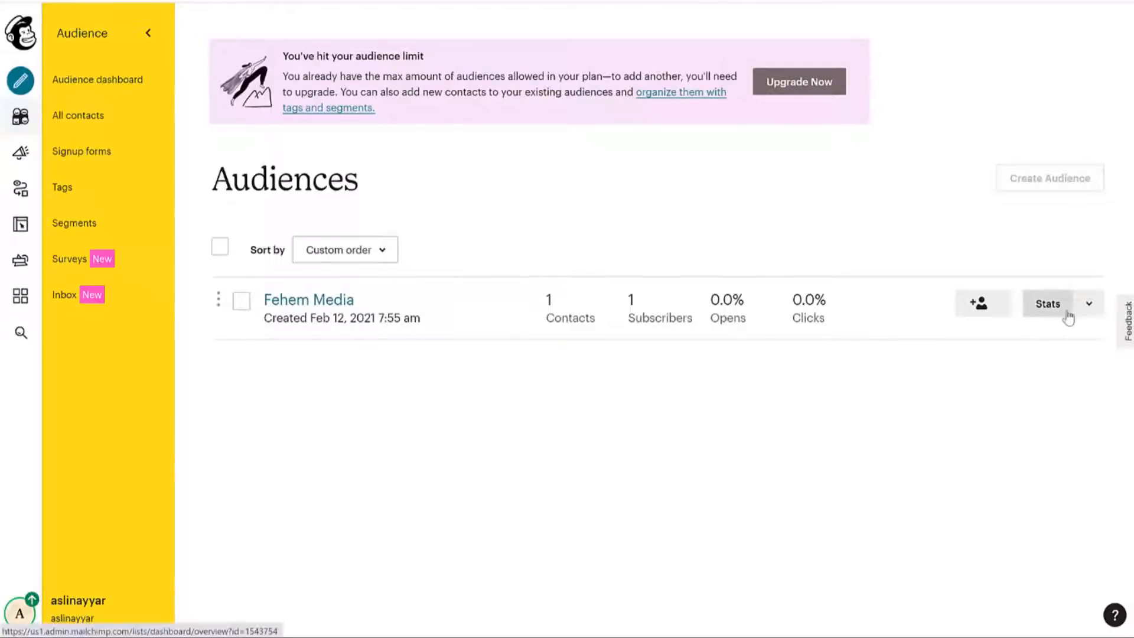
# In the Fehem Media audience settings, change the audience name to 'BloggDude - SEO Newsletter'.
pyautogui.click(1090, 304)
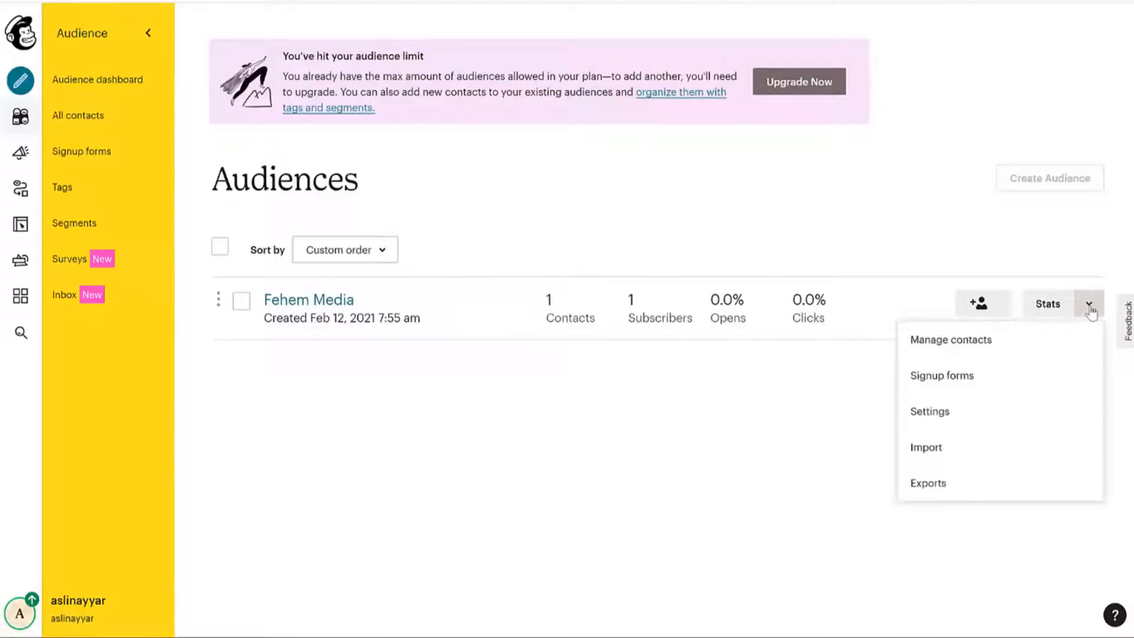
pyautogui.click(937, 409)
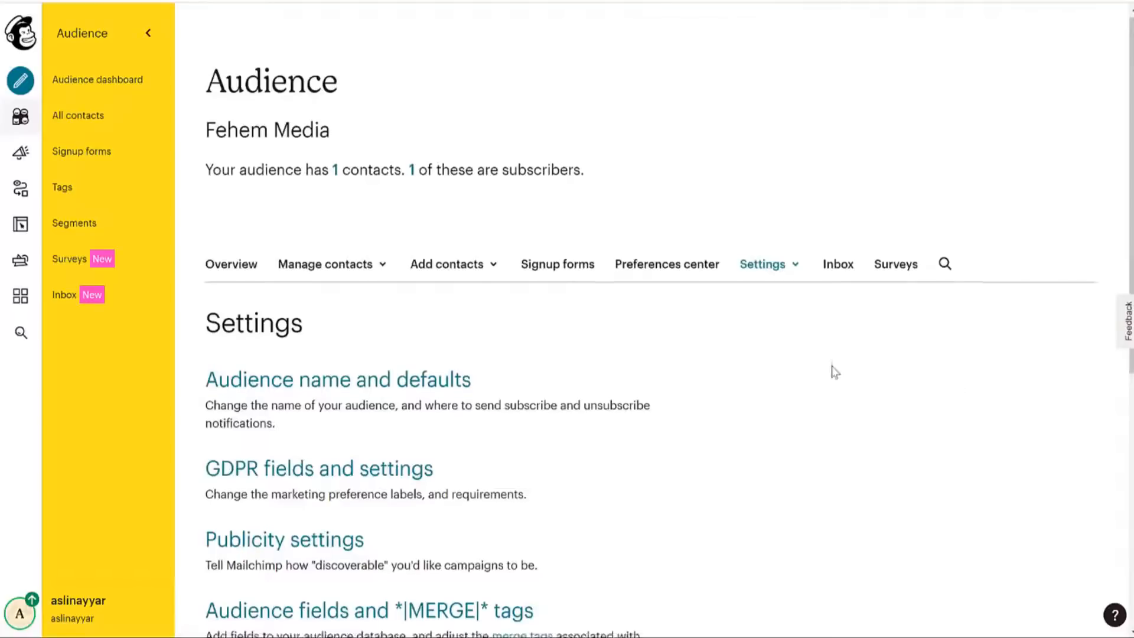
pyautogui.scroll(-6, 832, 373)
pyautogui.scroll(8, 832, 375)
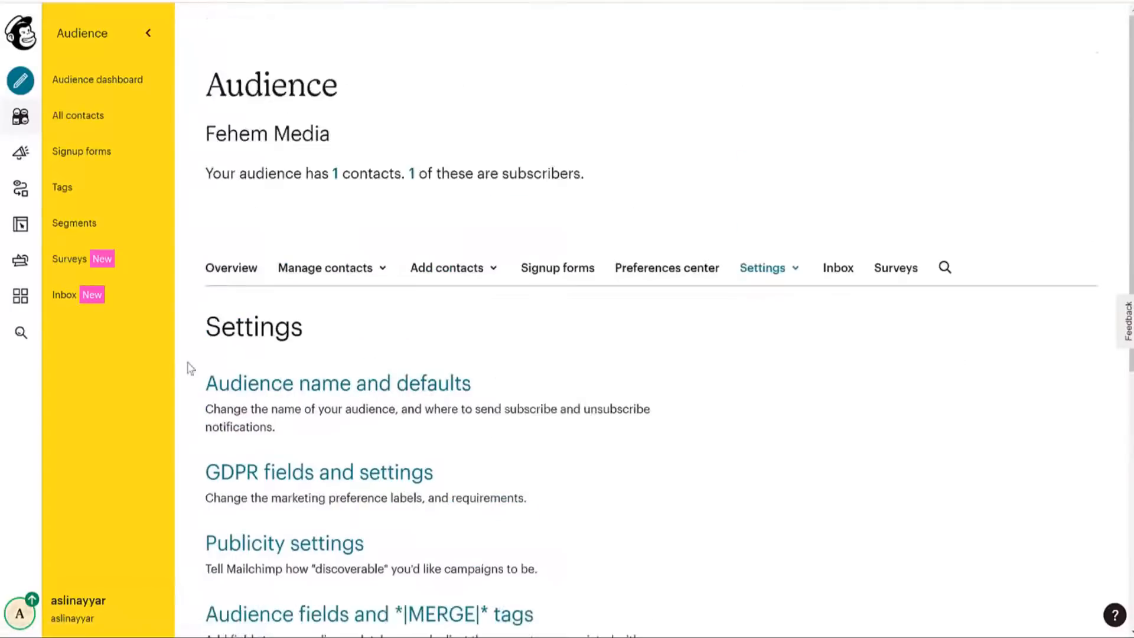
pyautogui.click(372, 385)
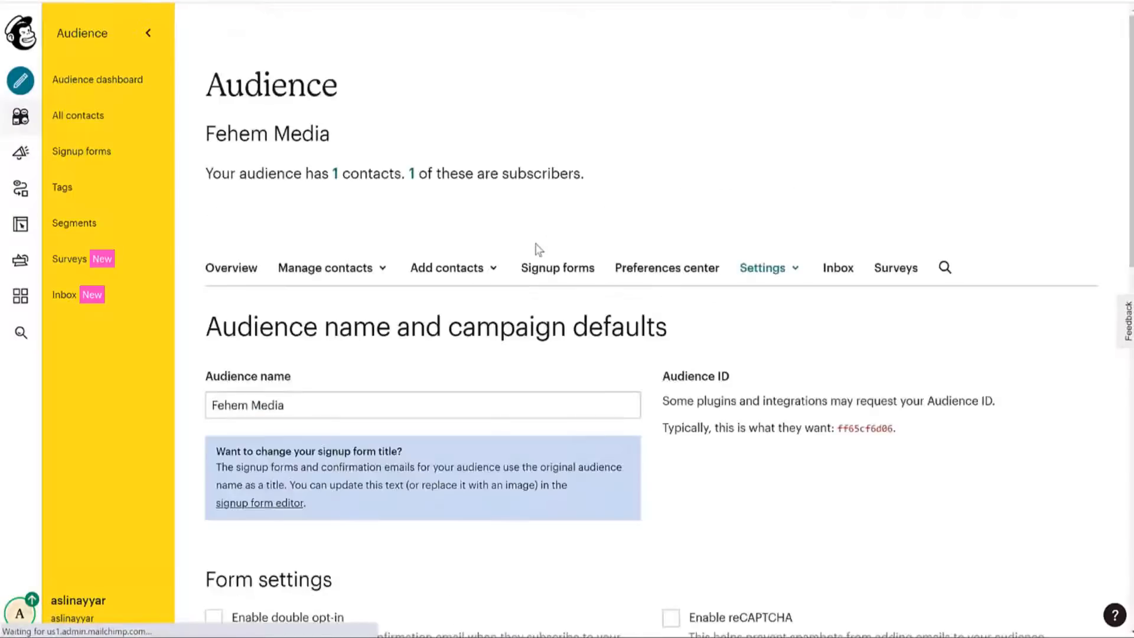
pyautogui.click(364, 398)
pyautogui.scroll(-3, 461, 395)
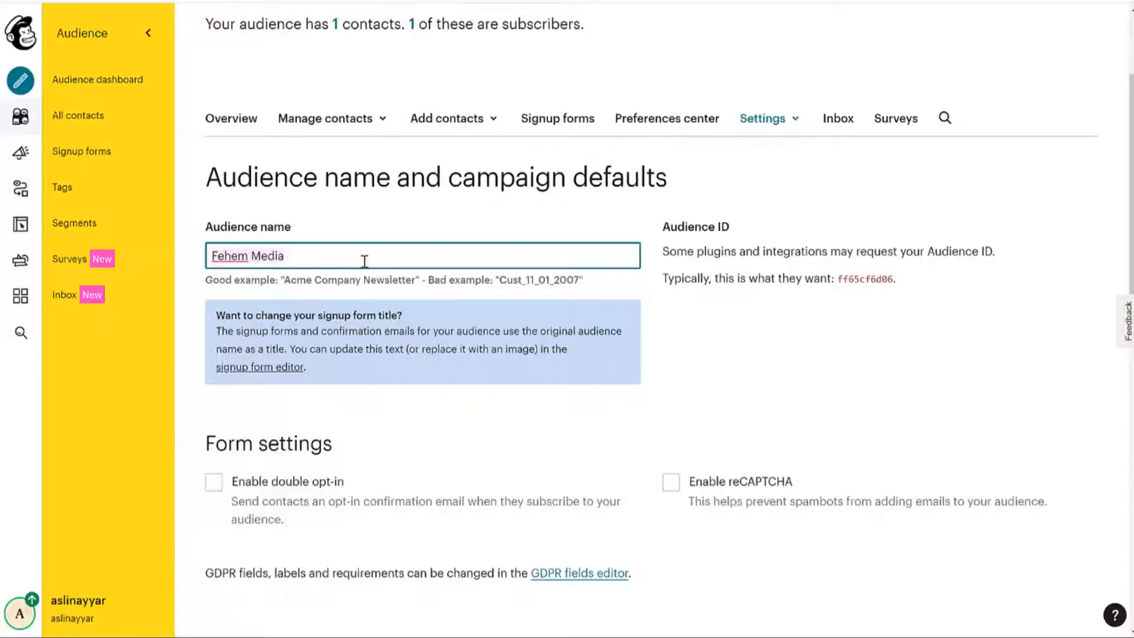
pyautogui.hotkey('ctrl', 'a')
pyautogui.write('Blo')
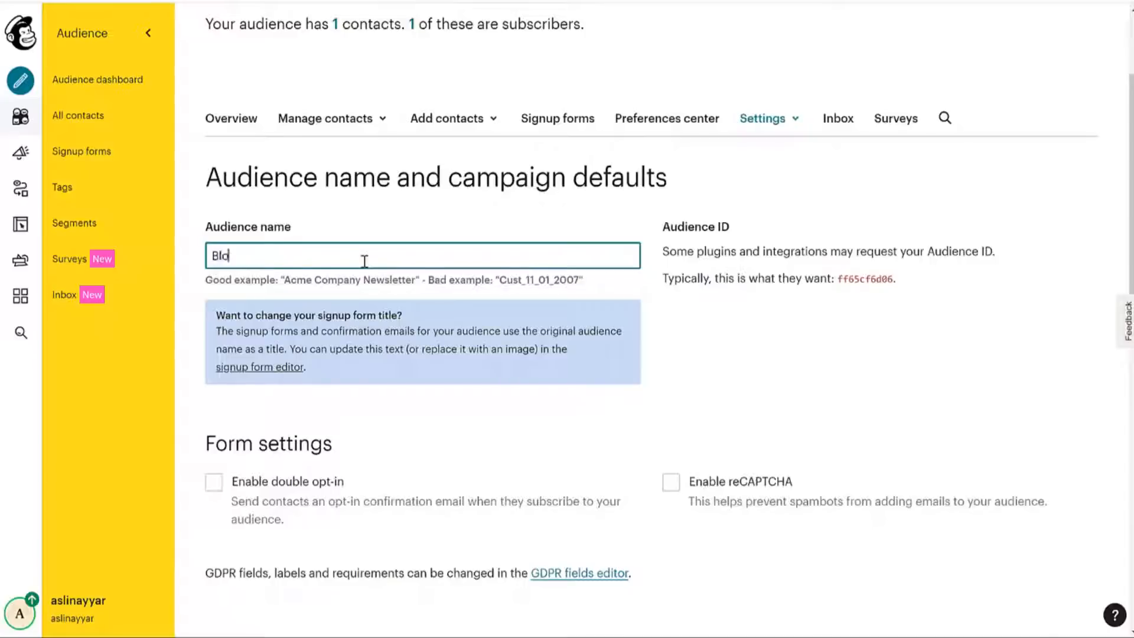
pyautogui.write('ggDude')
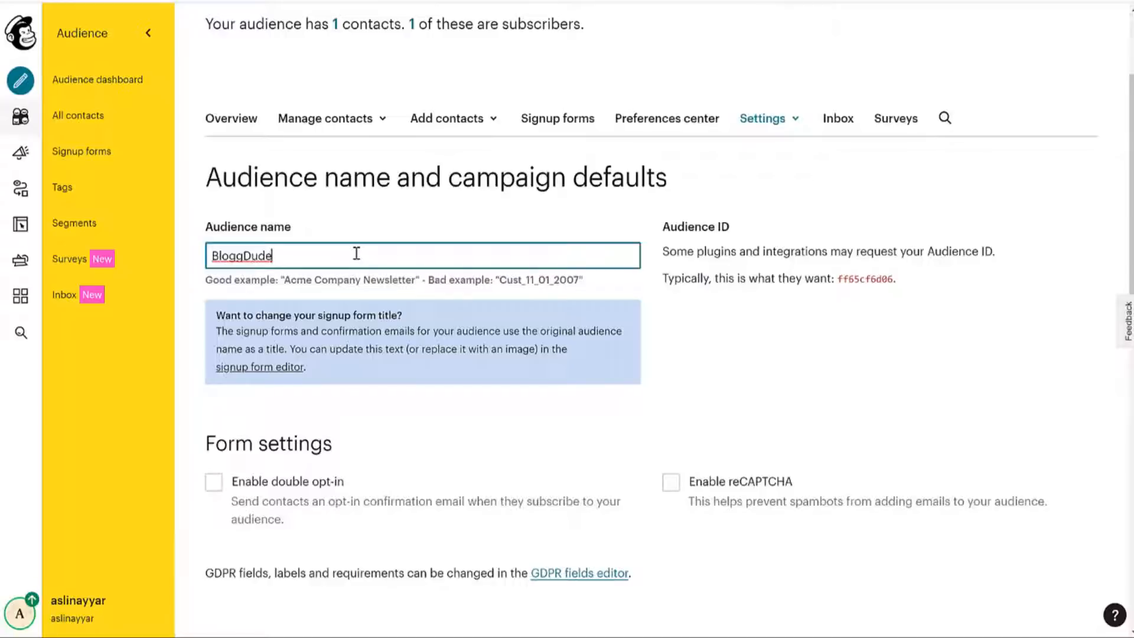
pyautogui.write('SEO Newsletter')
pyautogui.click(842, 280)
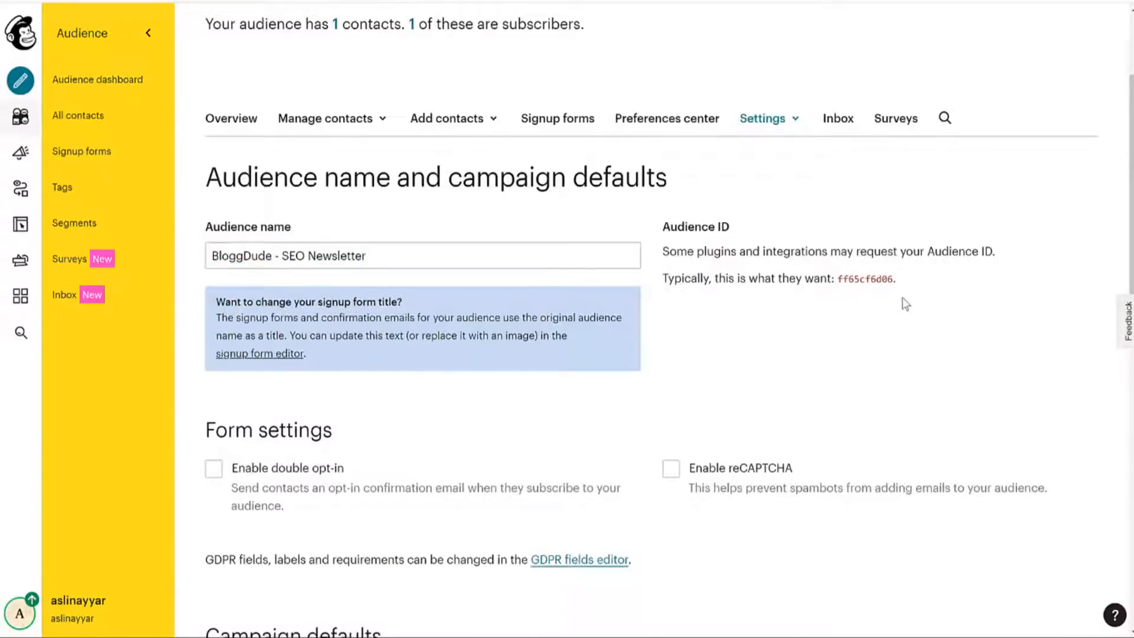
# Select the Audience ID and toggle double opt-in on, then back off.
pyautogui.doubleClick(846, 277)
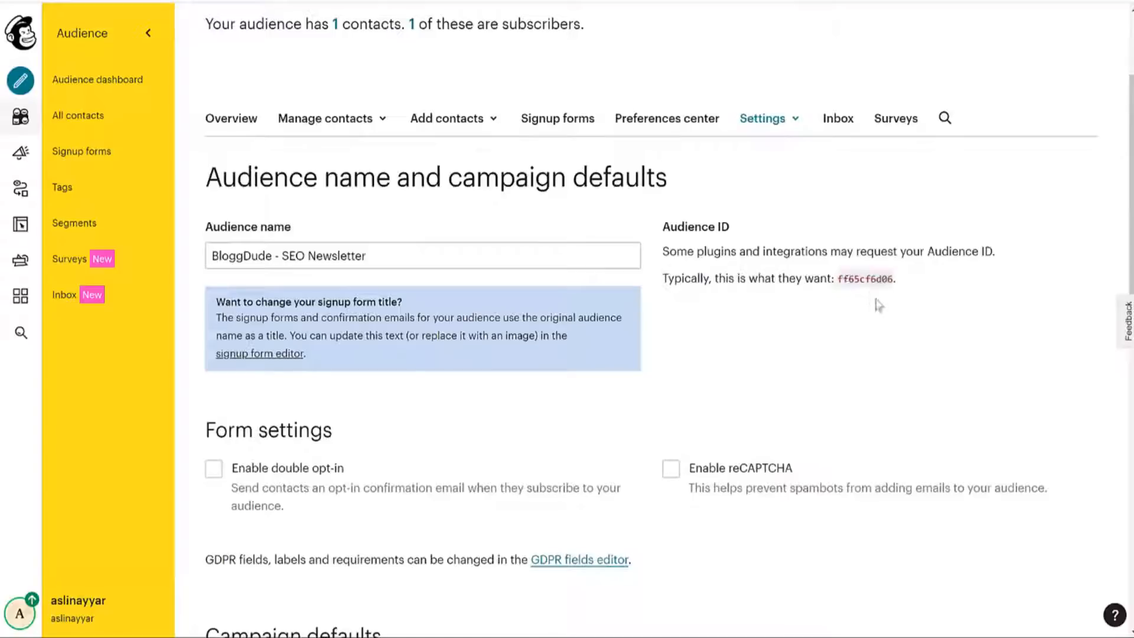
pyautogui.scroll(-5, 877, 314)
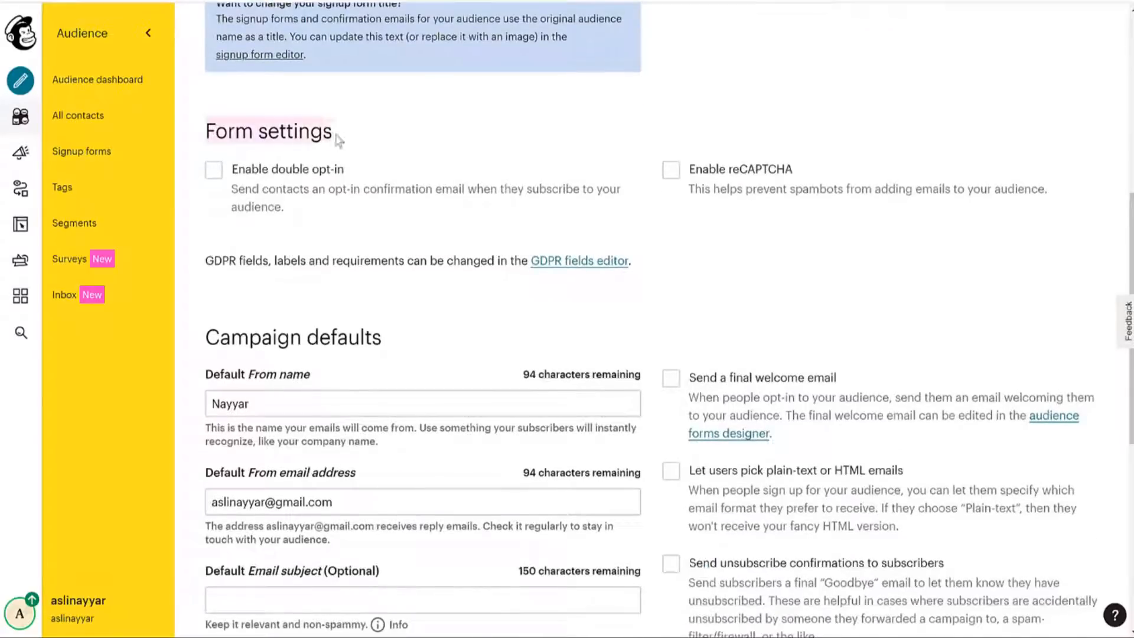
pyautogui.click(231, 171)
pyautogui.click(242, 172)
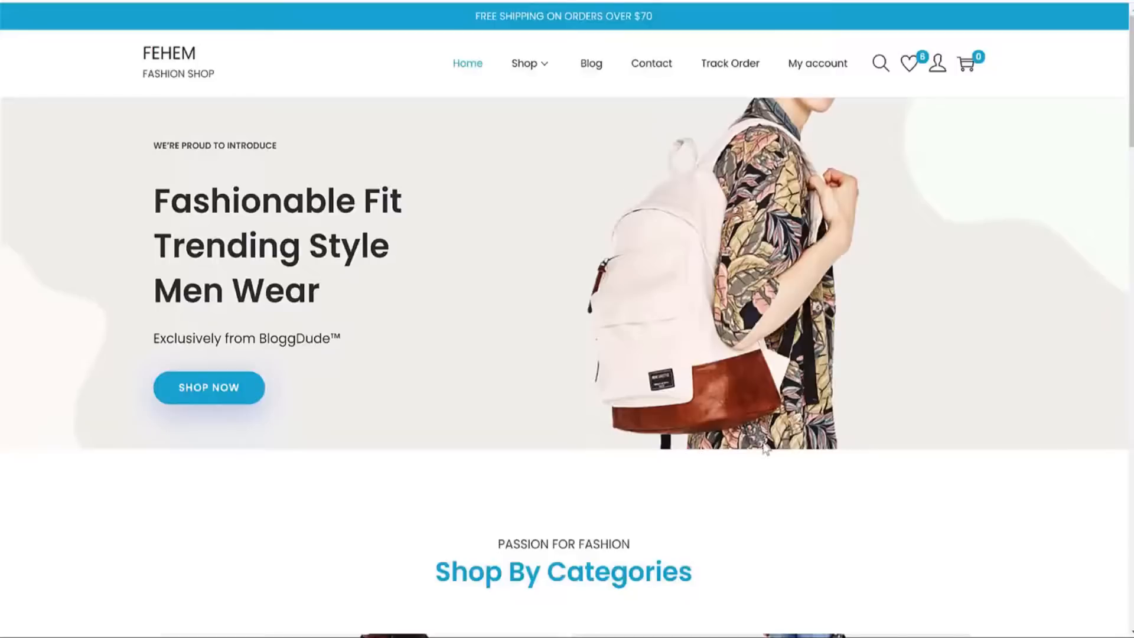
pyautogui.scroll(-20, 762, 449)
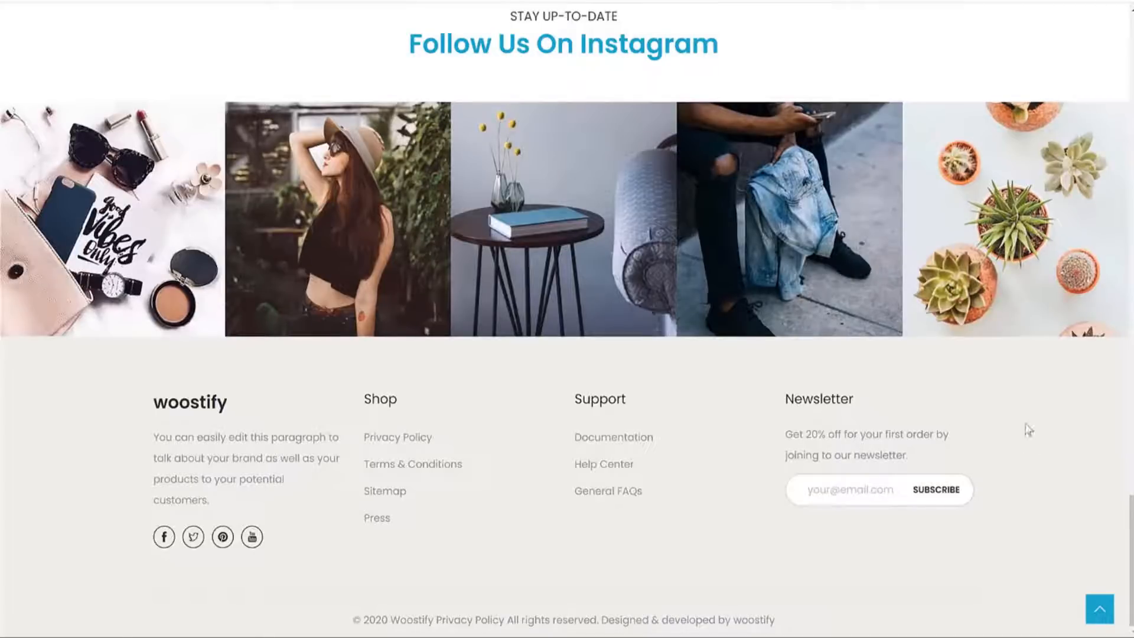
# Type a test e-mail address into the store's footer newsletter field and select it.
pyautogui.click(878, 490)
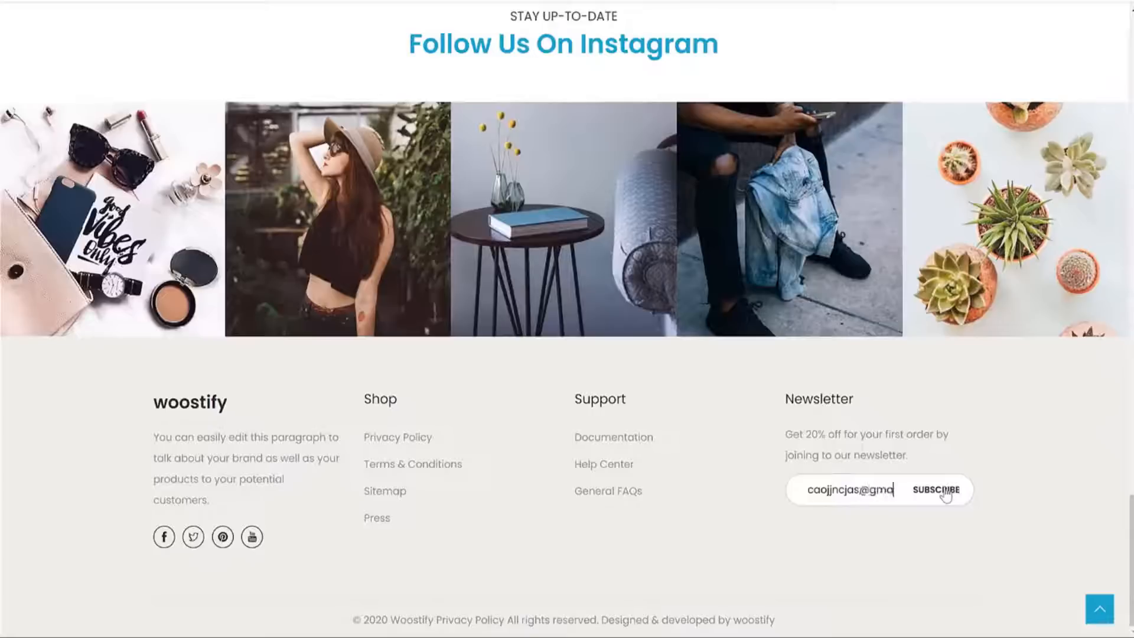
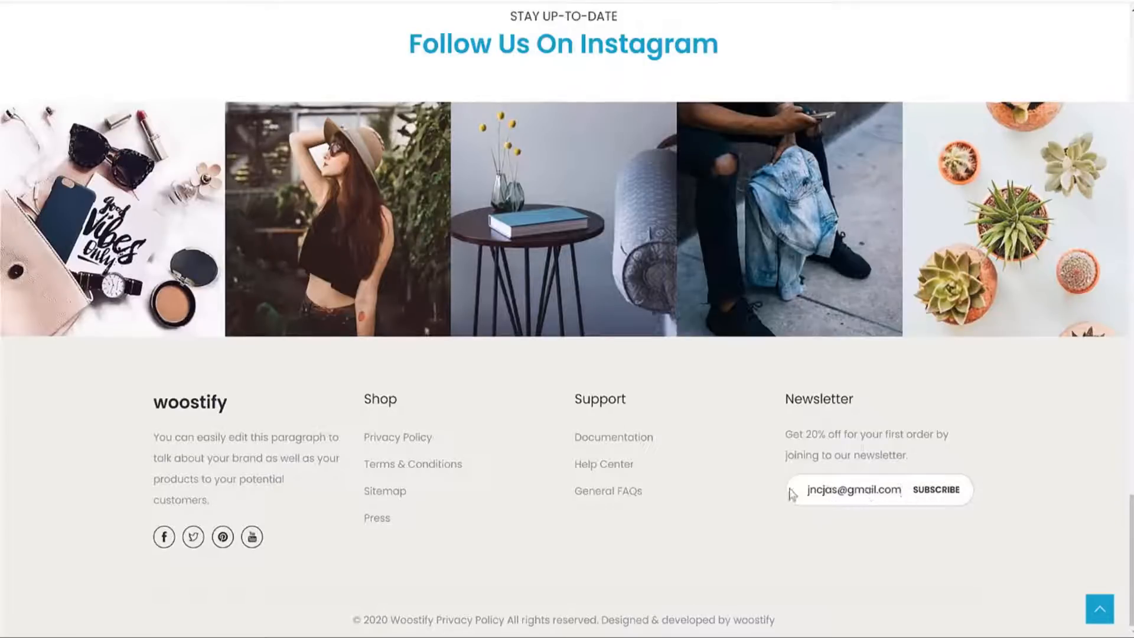
pyautogui.tripleClick(827, 490)
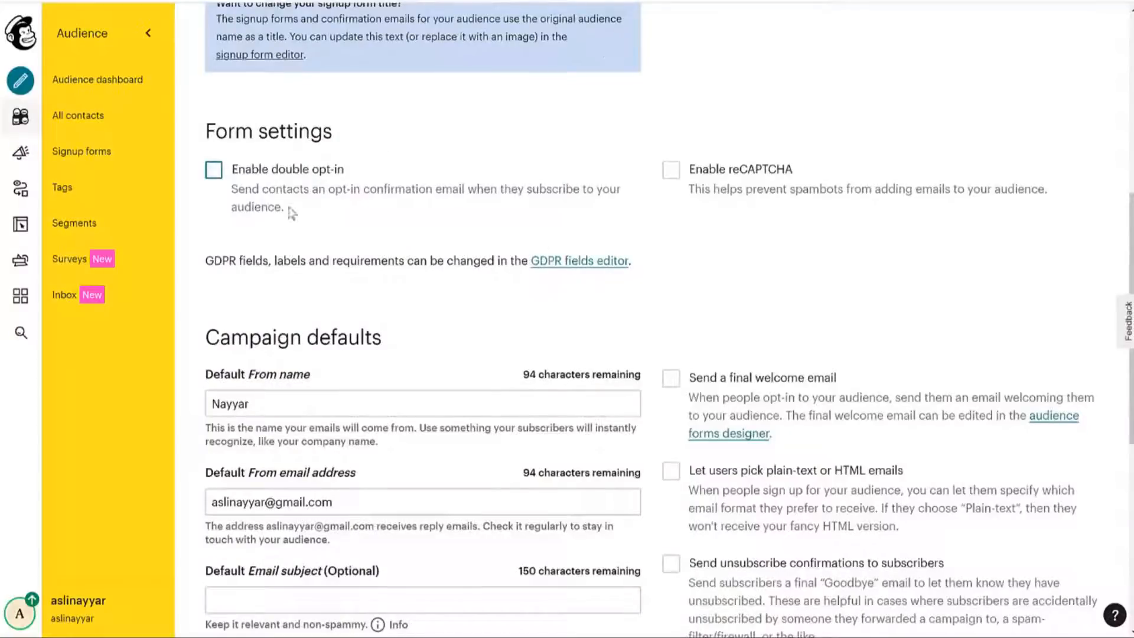
# Enable double opt-in in the form settings, then reselect the newsletter field's e-mail text.
pyautogui.click(273, 171)
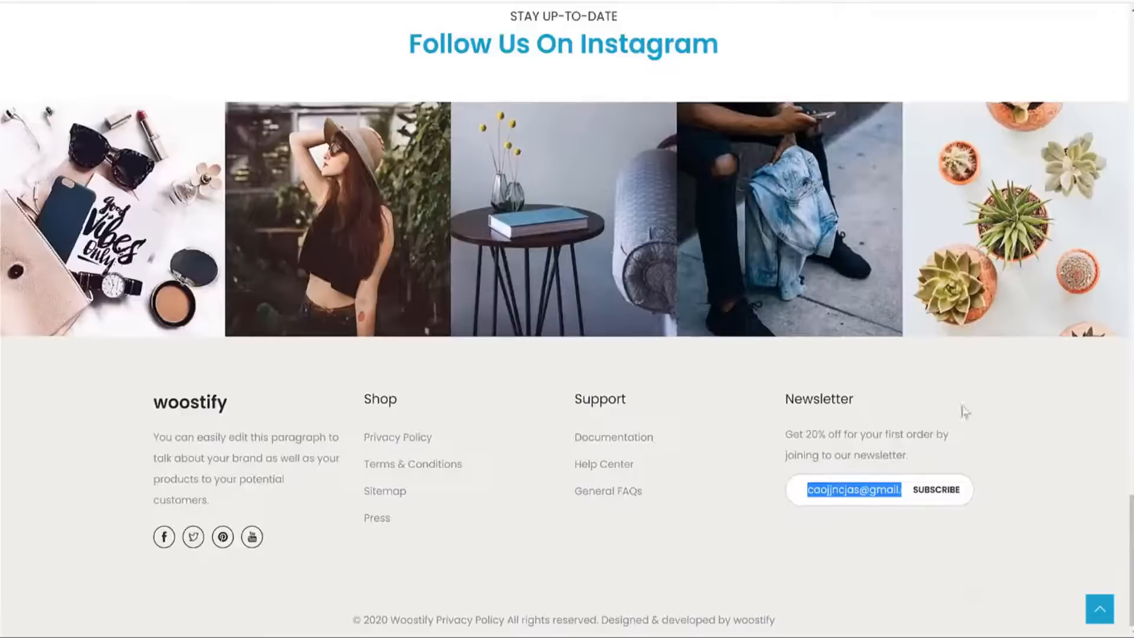
pyautogui.press('Right')
pyautogui.hotkey('shift', 'Home')
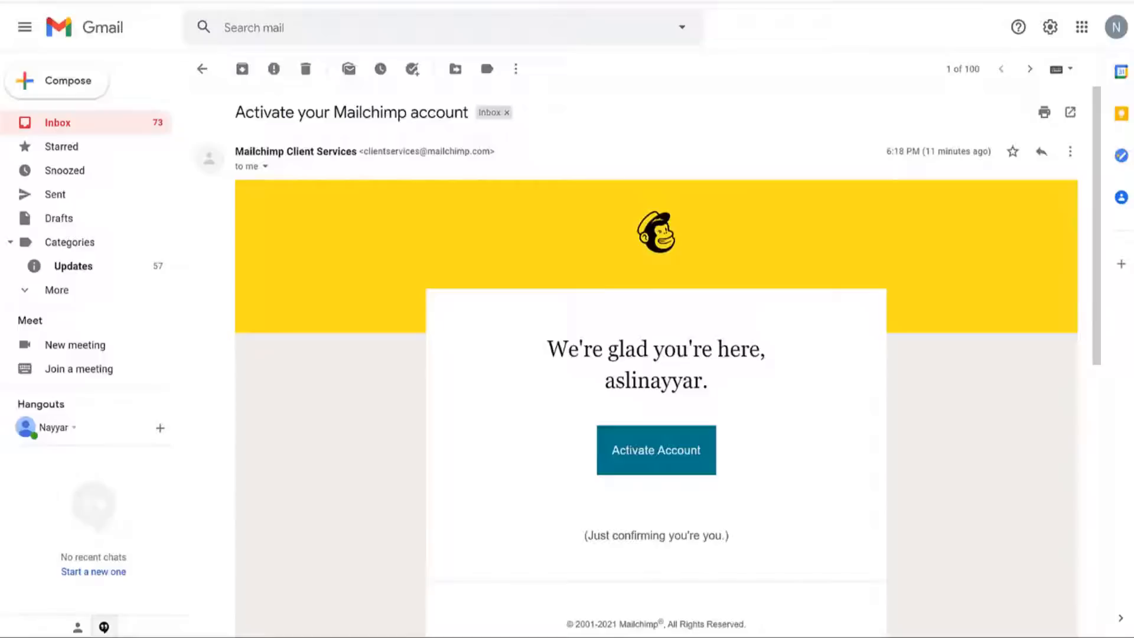
pyautogui.scroll(-4, 537, 276)
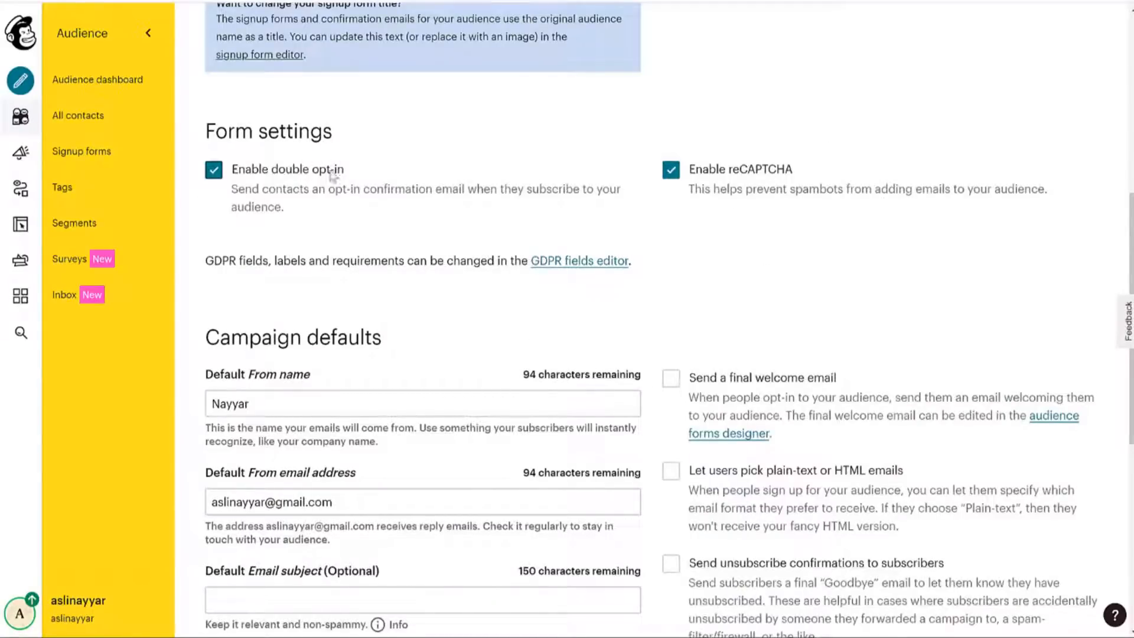
pyautogui.scroll(-5, 1025, 348)
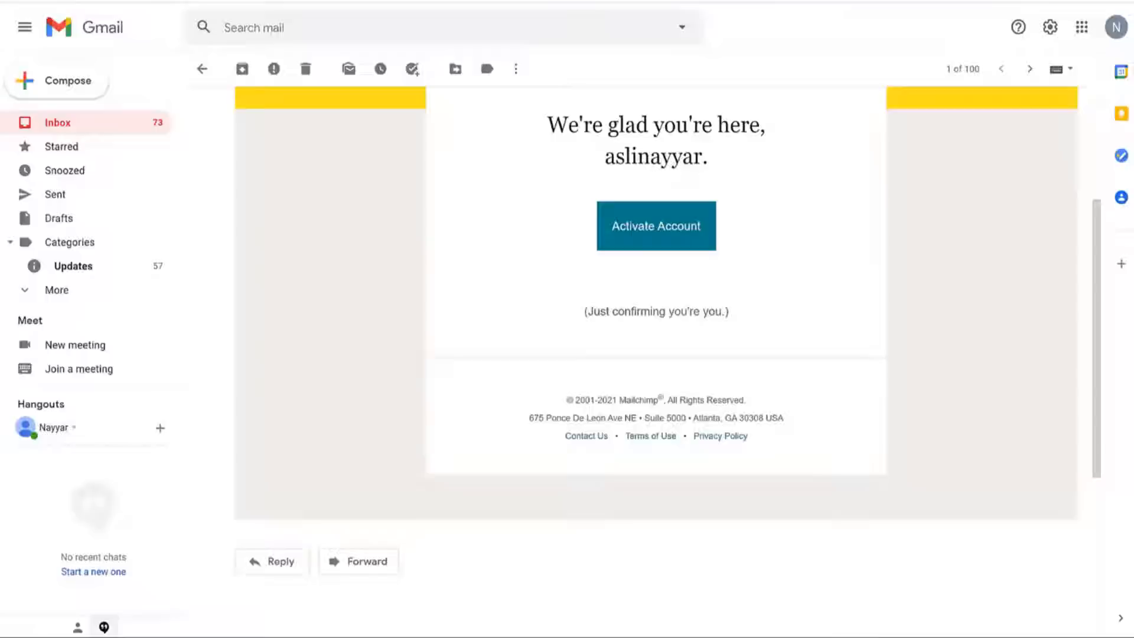
# Select the sender's name in the Mailchimp activation email, then show Gmail's Starred messages.
pyautogui.scroll(4, 712, 268)
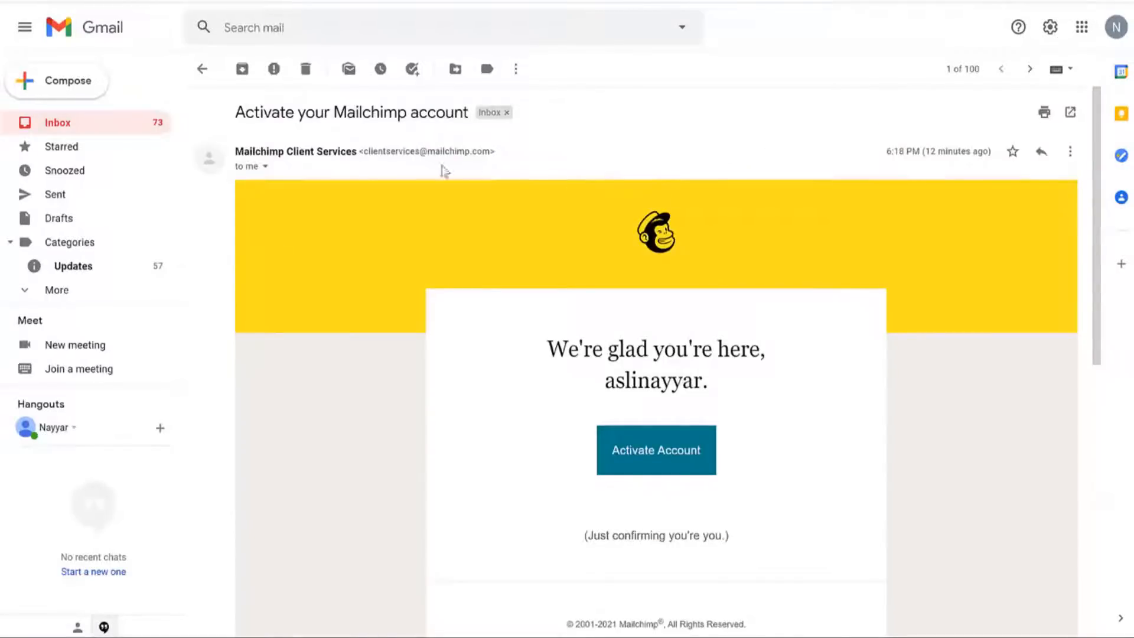
pyautogui.moveTo(237, 152); pyautogui.dragTo(357, 151)
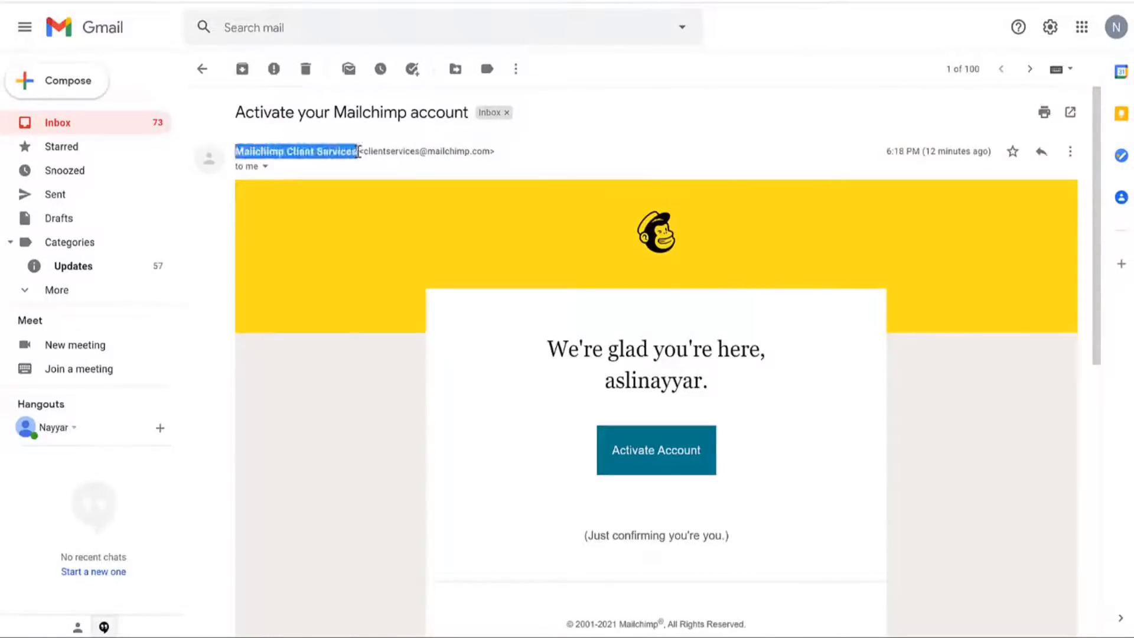
pyautogui.click(89, 147)
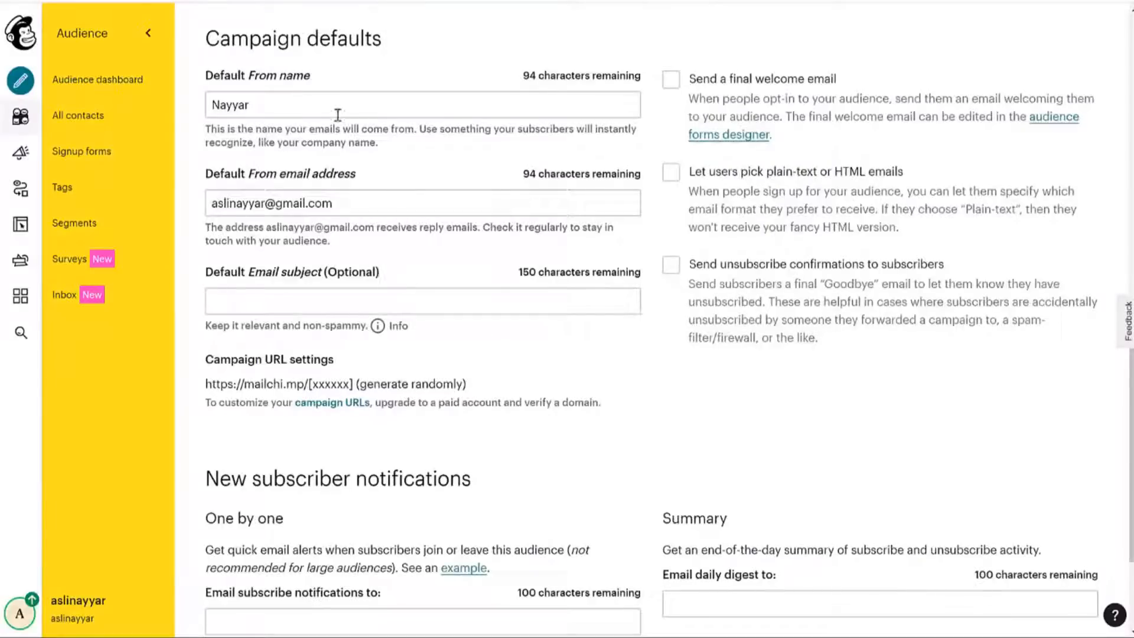
# Add the sender's surname after the first name in the Default From name.
pyautogui.click(338, 115)
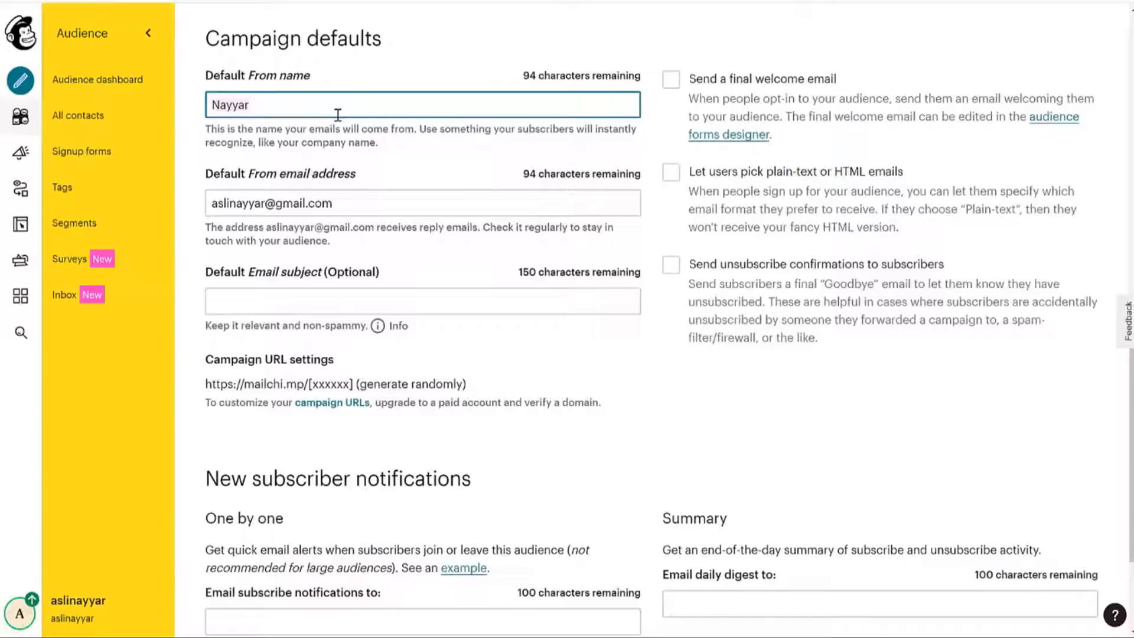
pyautogui.write('Shaikh')
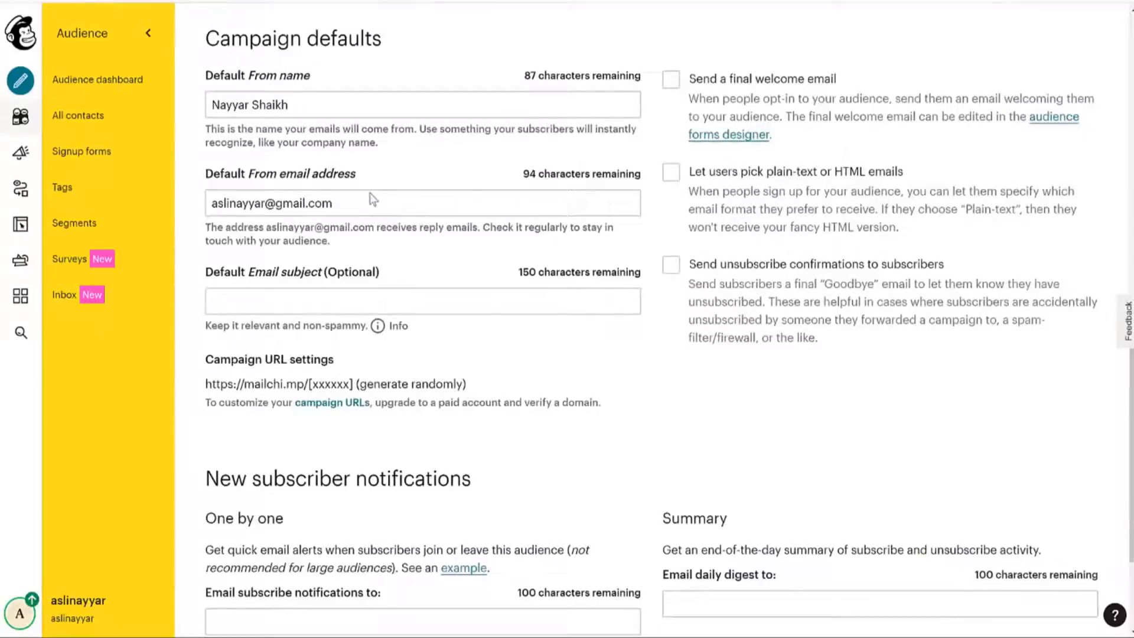
# Open the starred Mailchimp activation email and select the sender's e-mail address in its header.
pyautogui.click(361, 199)
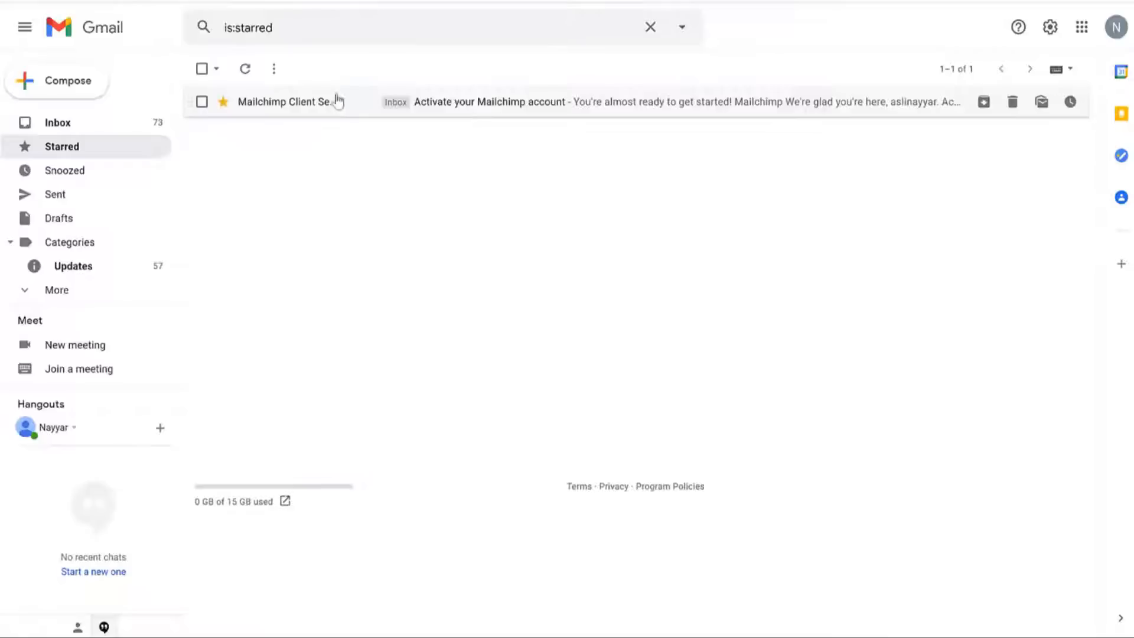
pyautogui.click(324, 115)
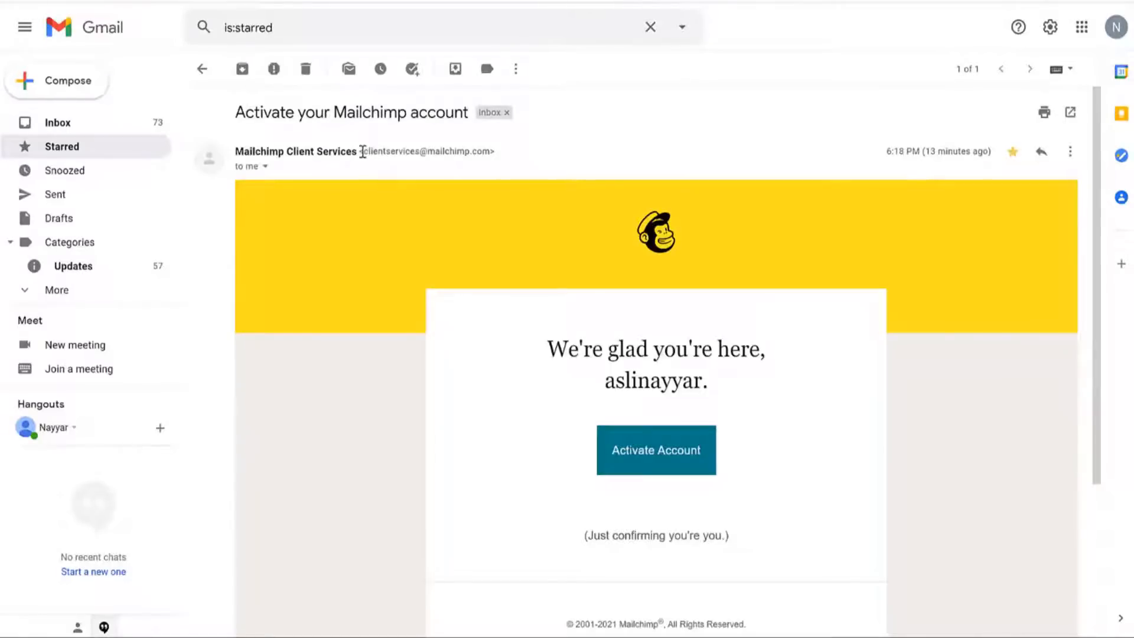
pyautogui.moveTo(407, 151); pyautogui.dragTo(484, 151)
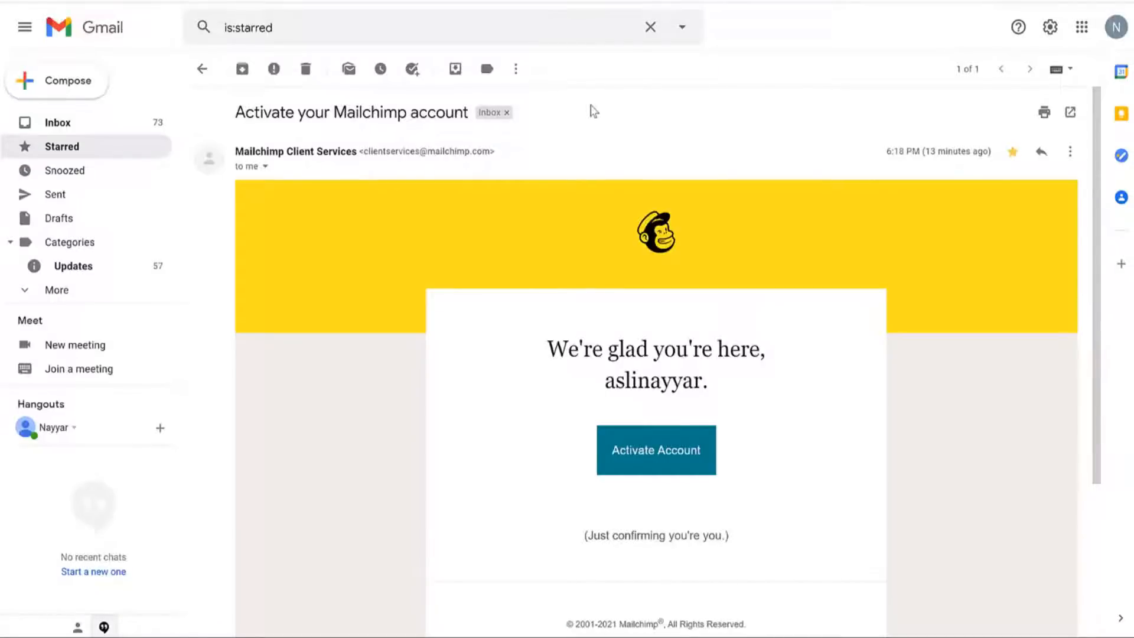
pyautogui.click(612, 1)
# Select the subject 'Activate your Mailchimp account', then go back to the Default Email subject field.
pyautogui.moveTo(236, 108); pyautogui.dragTo(471, 117)
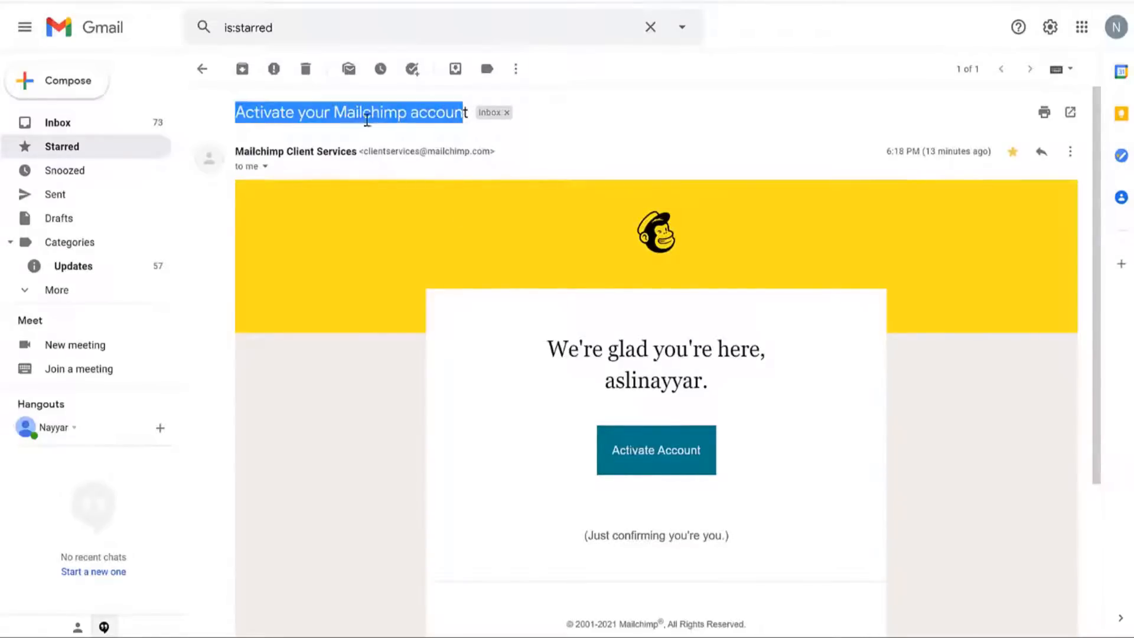
pyautogui.hotkey('alt', 'Left')
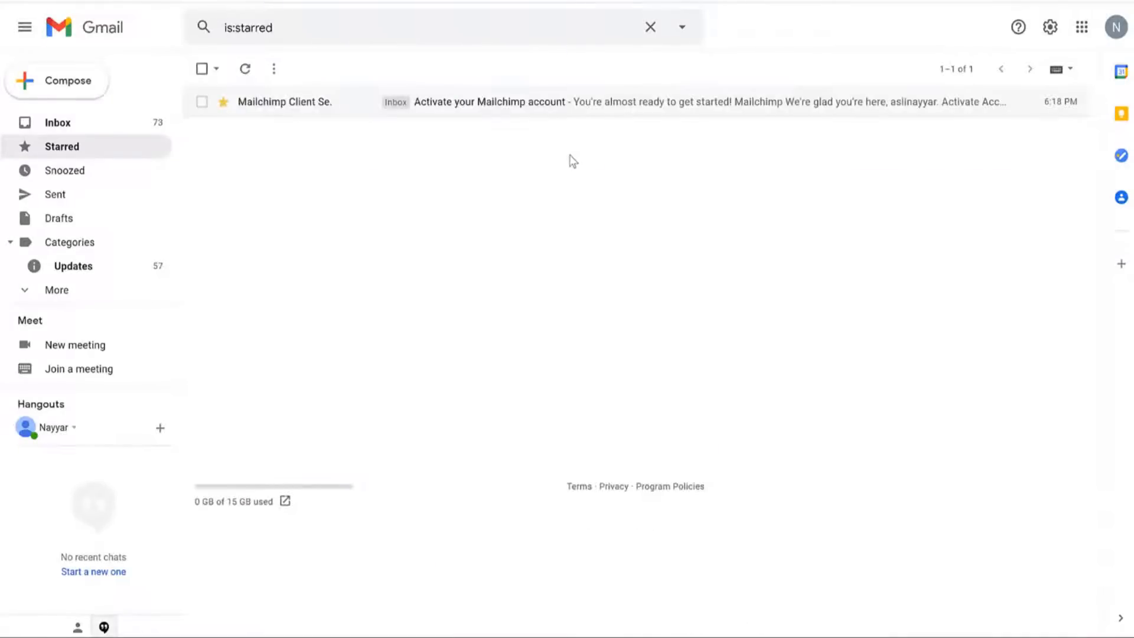
pyautogui.click(463, 106)
pyautogui.click(276, 272)
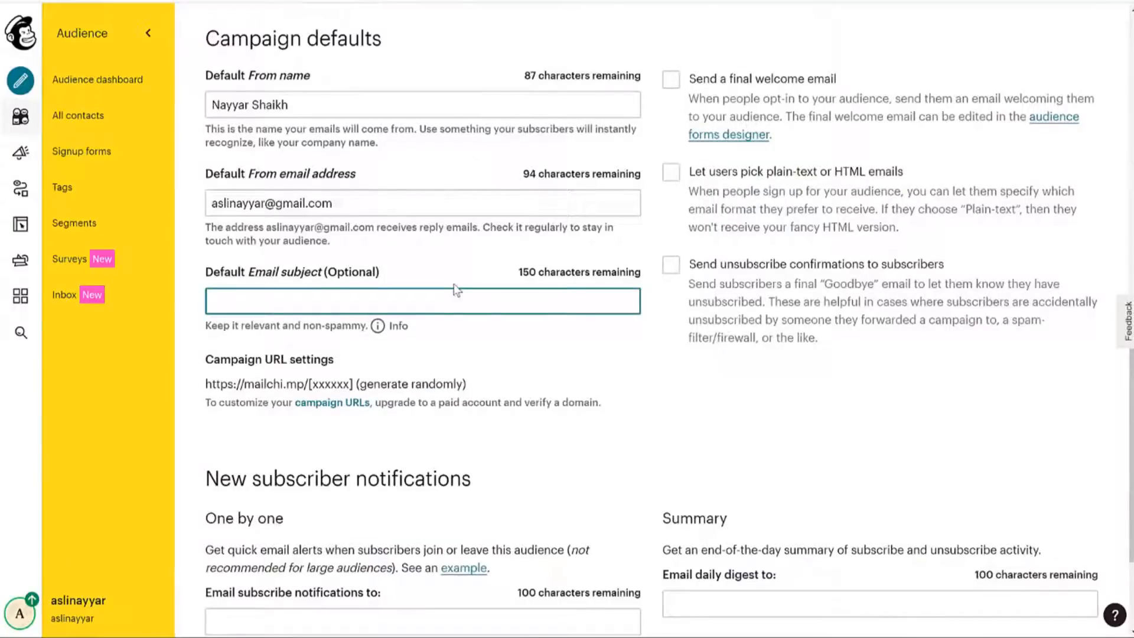
# Enter 'Weekly SEO Newsletter' as the default email subject and scroll down toward Save.
pyautogui.write('Weekly SE')
pyautogui.write('O Newsletter')
pyautogui.click(850, 481)
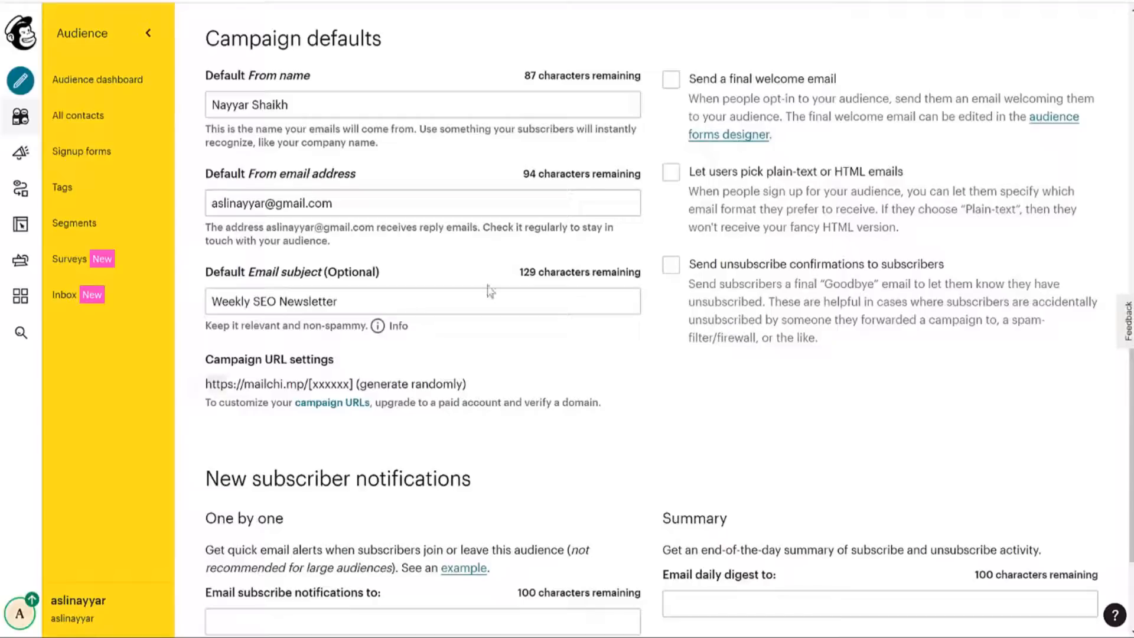
pyautogui.click(481, 303)
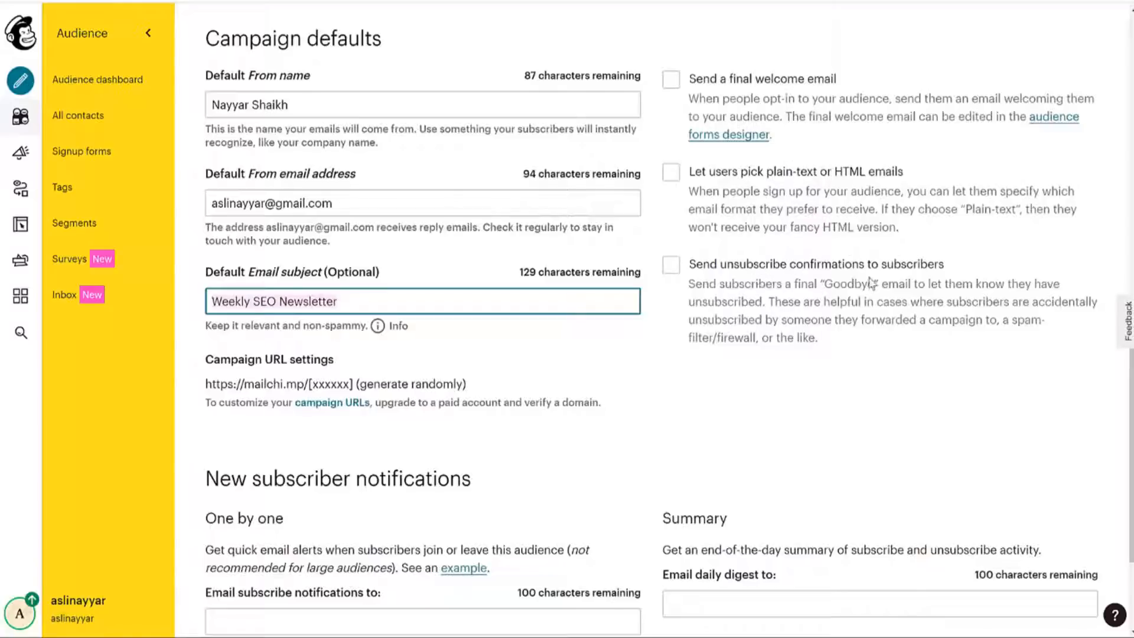
pyautogui.scroll(-2, 871, 381)
pyautogui.scroll(-1, 872, 385)
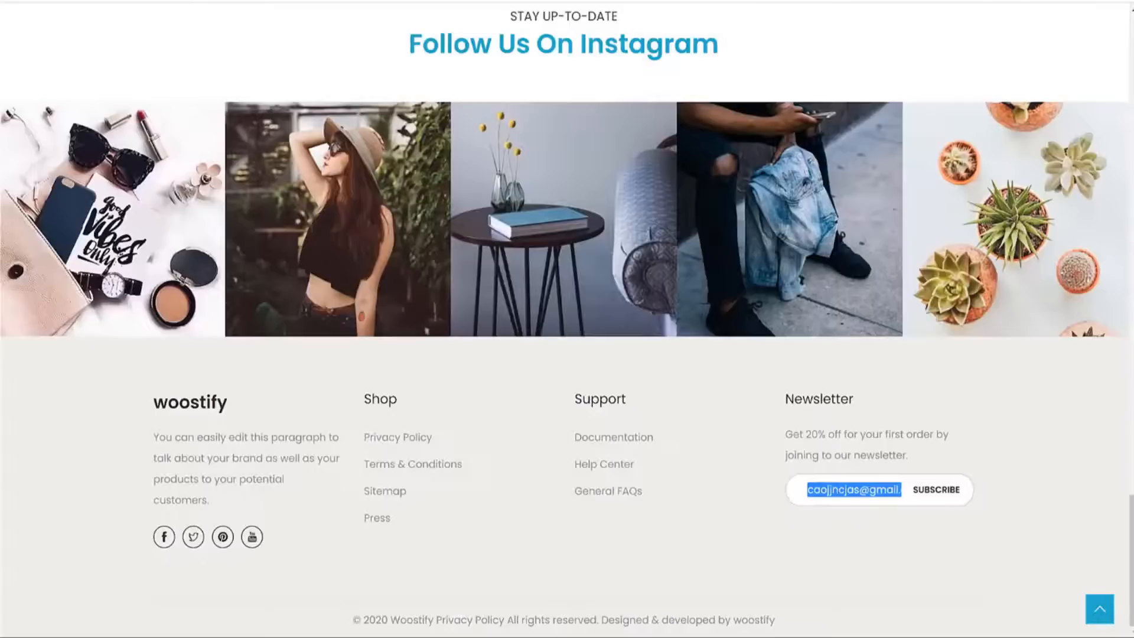
# Select the e-mail in the Woostify newsletter field, then return to Mailchimp's subscribe notifications field.
pyautogui.click(895, 534)
pyautogui.moveTo(808, 489); pyautogui.dragTo(944, 491)
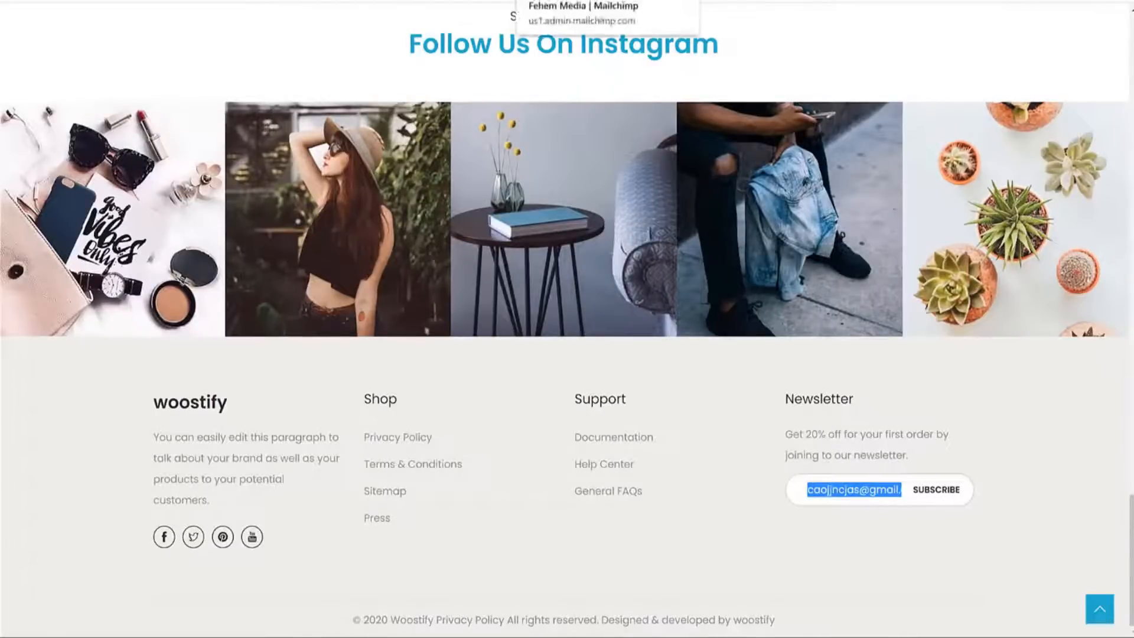
pyautogui.click(584, 3)
pyautogui.click(345, 465)
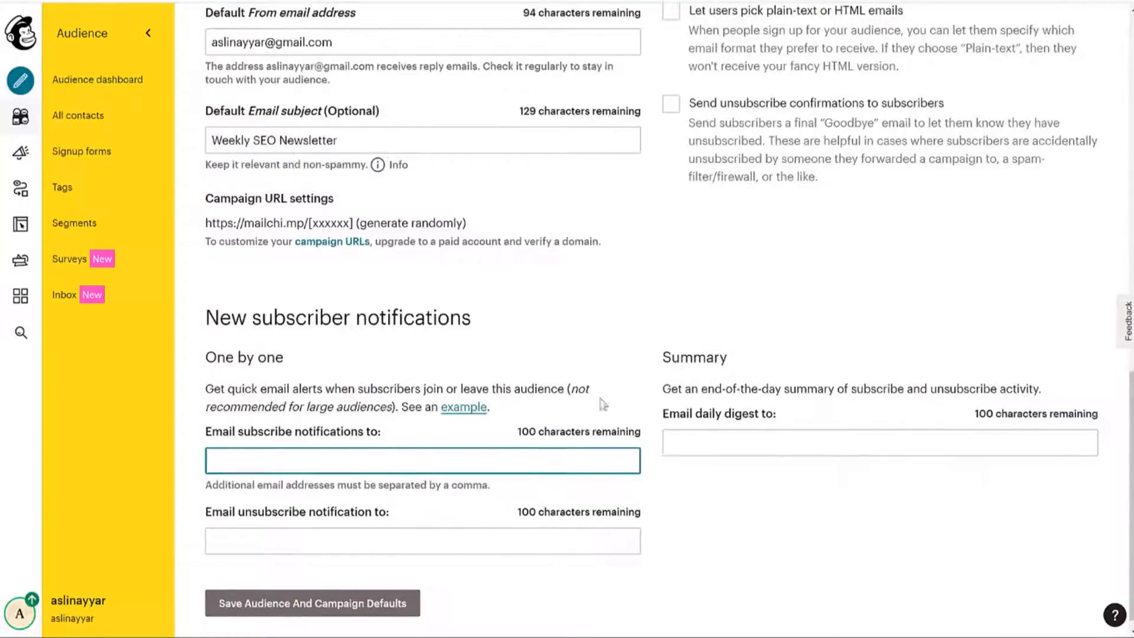
# Paste the account e-mail address into 'Email subscribe notifications to'.
pyautogui.click(396, 39)
pyautogui.click(357, 459)
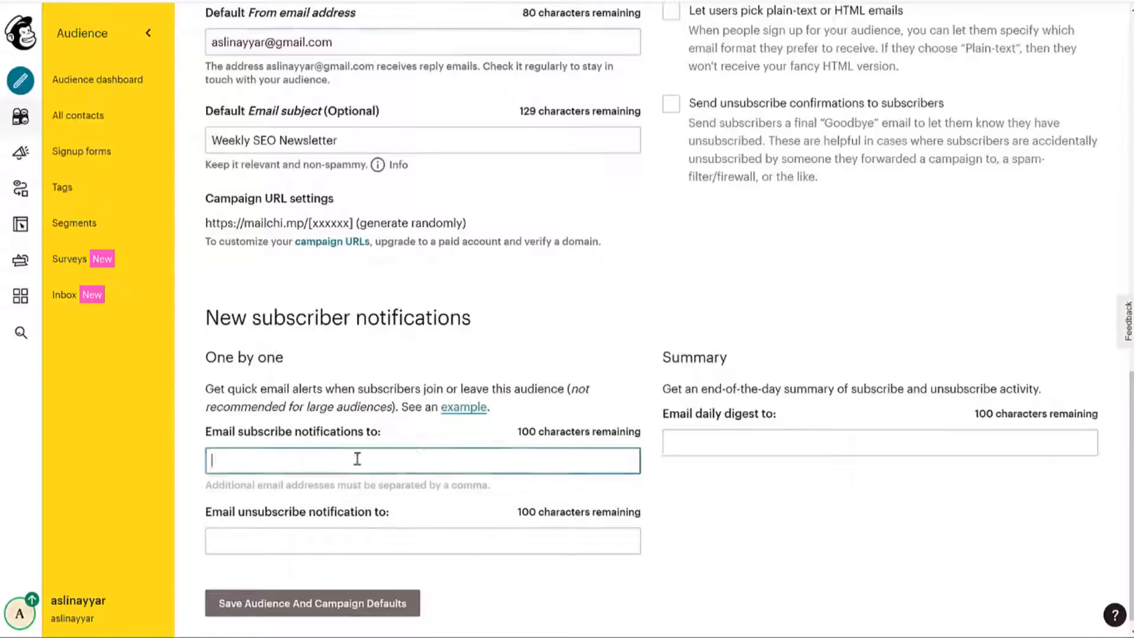
pyautogui.hotkey('ctrl', 'v')
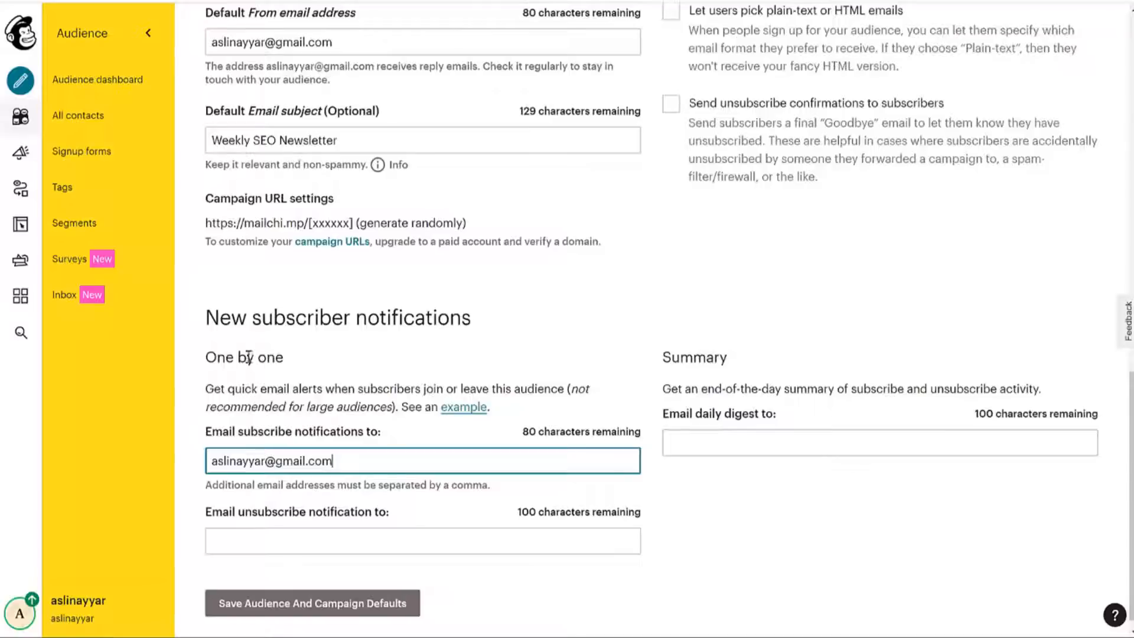
pyautogui.click(319, 372)
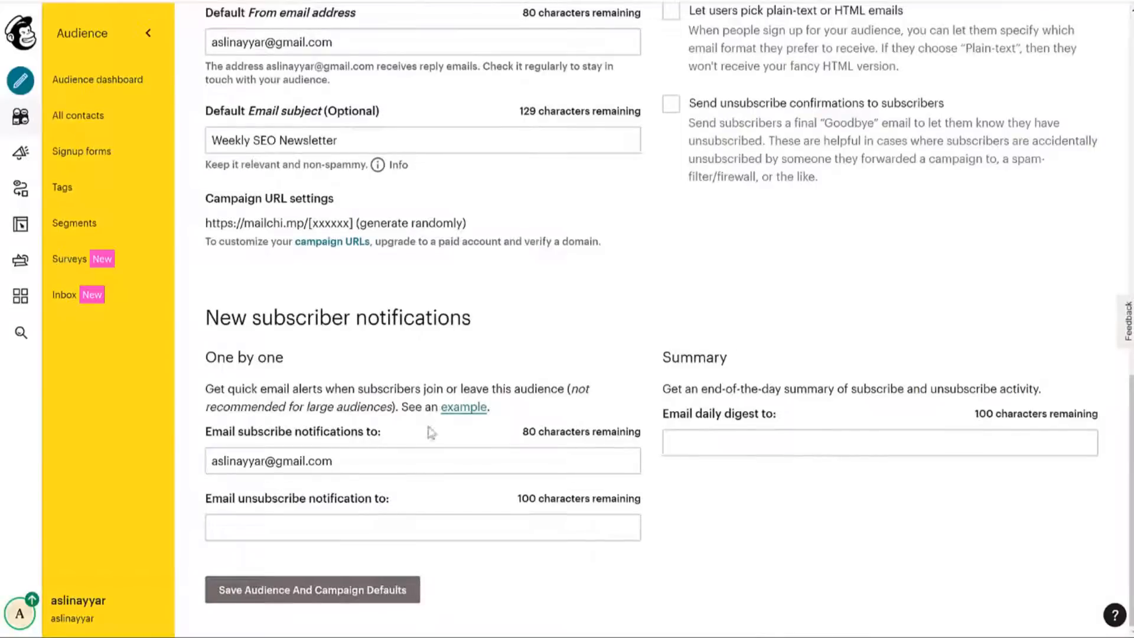
# Move that address into 'Email daily digest to' and save the audience and campaign defaults.
pyautogui.click(425, 462)
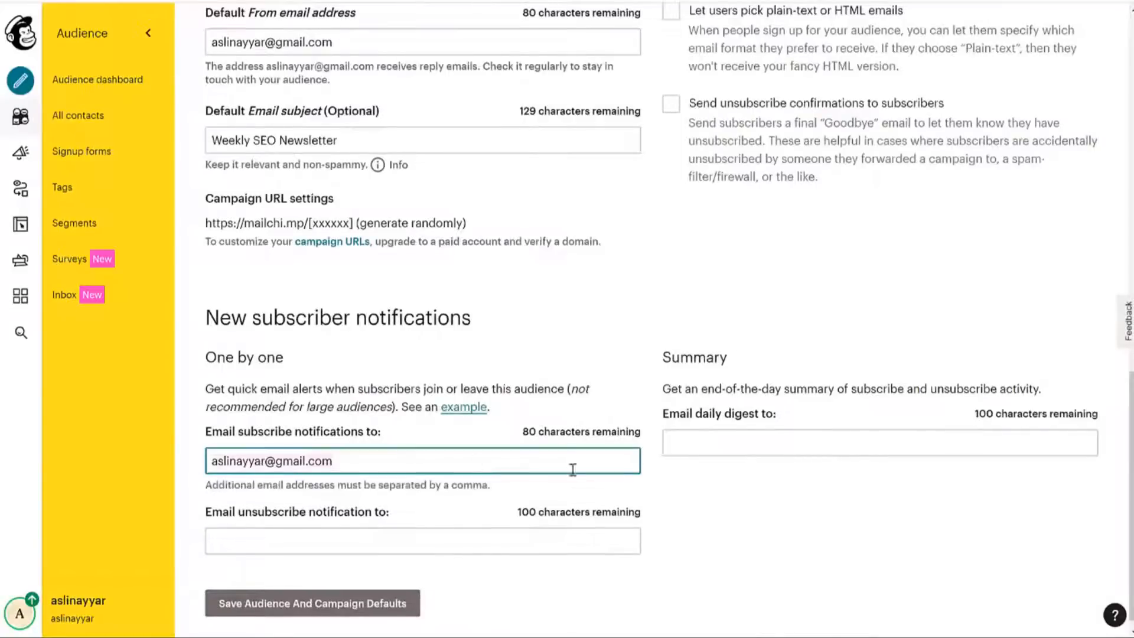
pyautogui.hotkey('ctrl', 'a')
pyautogui.hotkey('ctrl', 'x')
pyautogui.click(715, 440)
pyautogui.hotkey('ctrl', 'v')
pyautogui.click(857, 538)
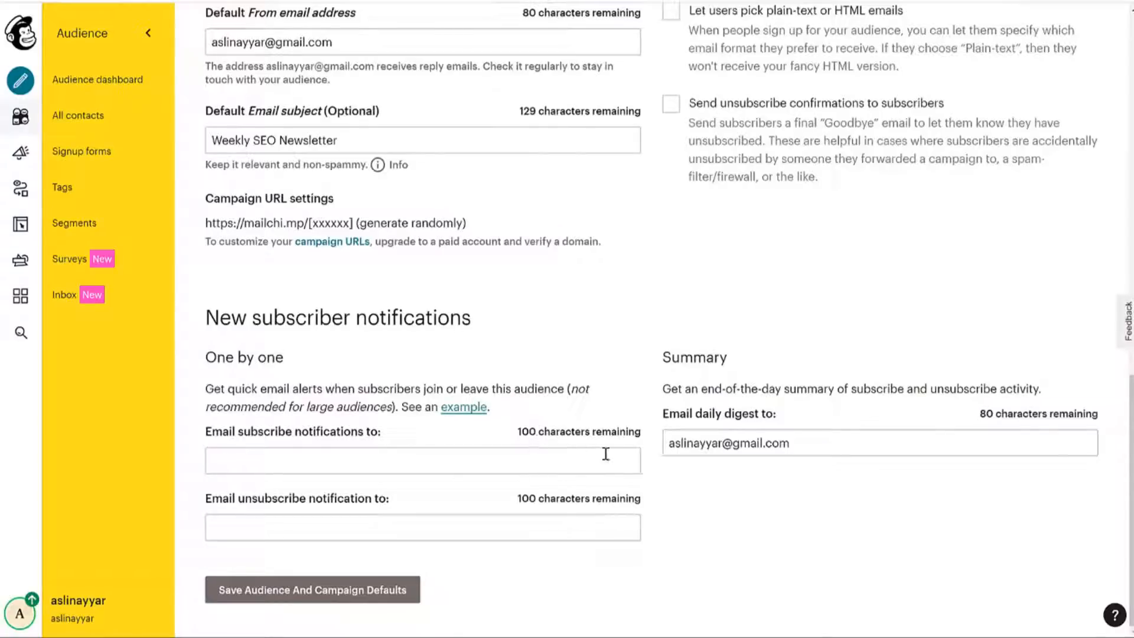
pyautogui.click(325, 605)
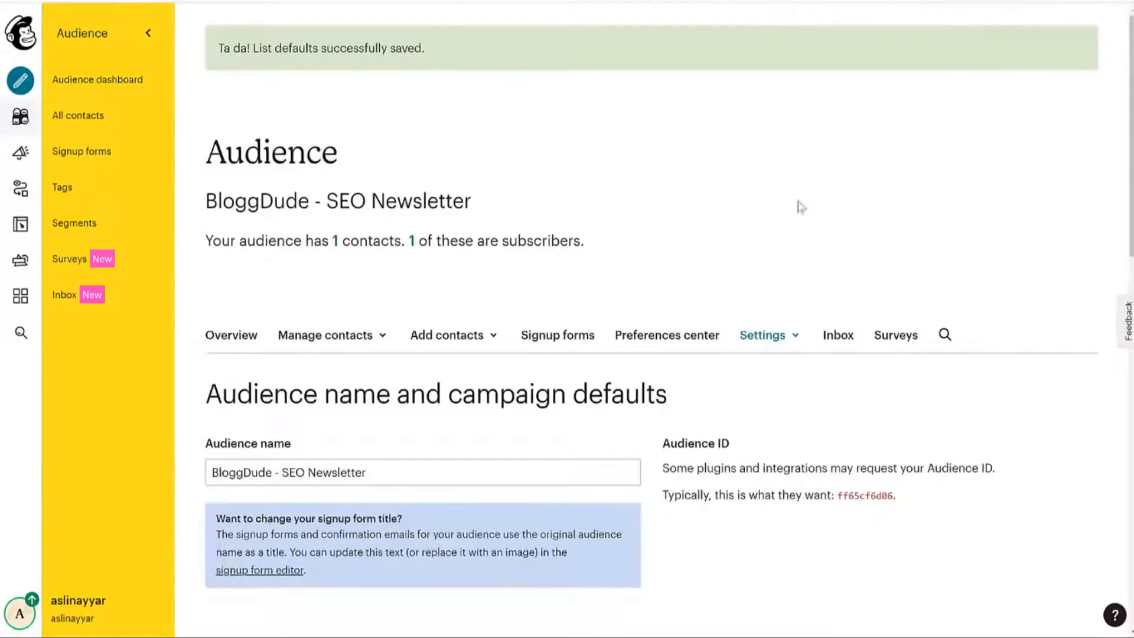
pyautogui.click(496, 1)
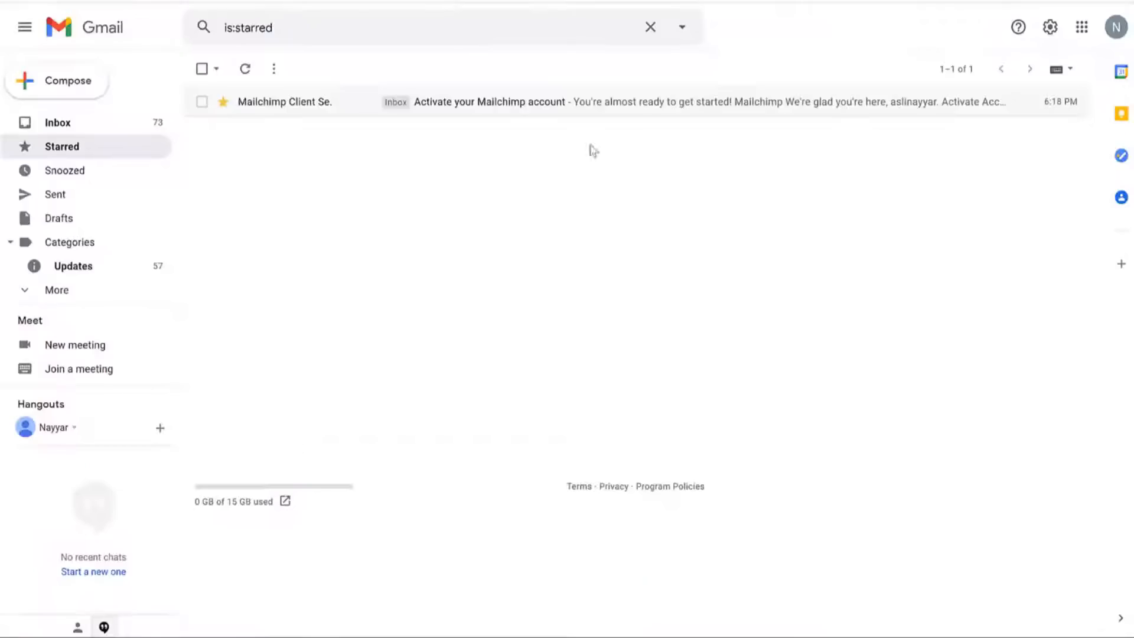
# Open and read through the 'Activate your Mailchimp account' email, briefly selecting its greeting.
pyautogui.click(535, 108)
pyautogui.scroll(-3, 626, 313)
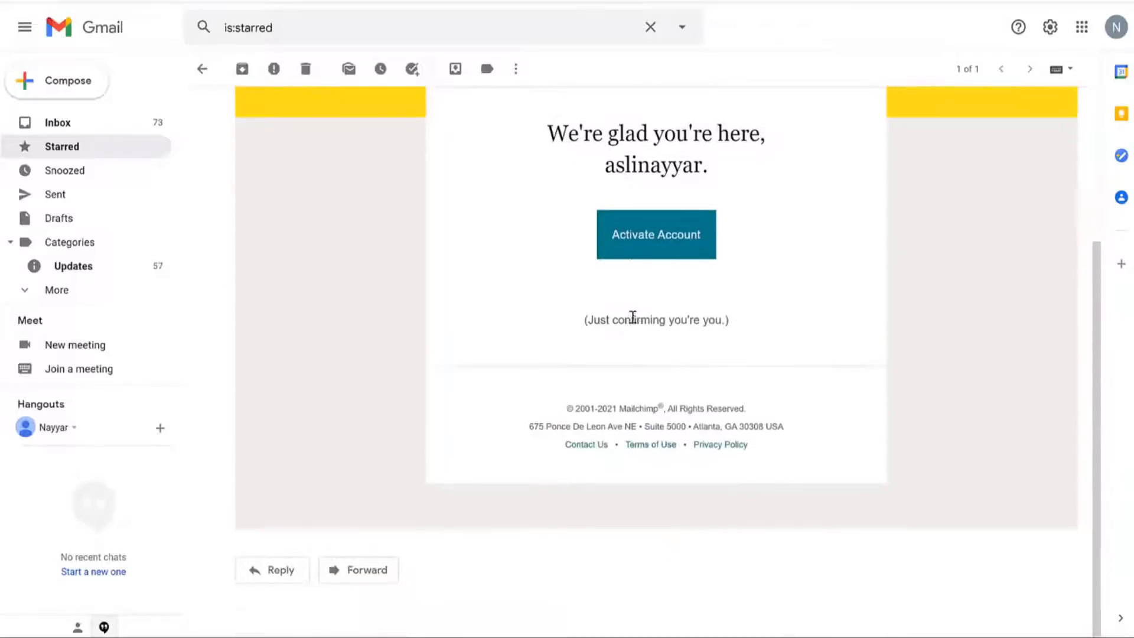
pyautogui.scroll(3, 633, 319)
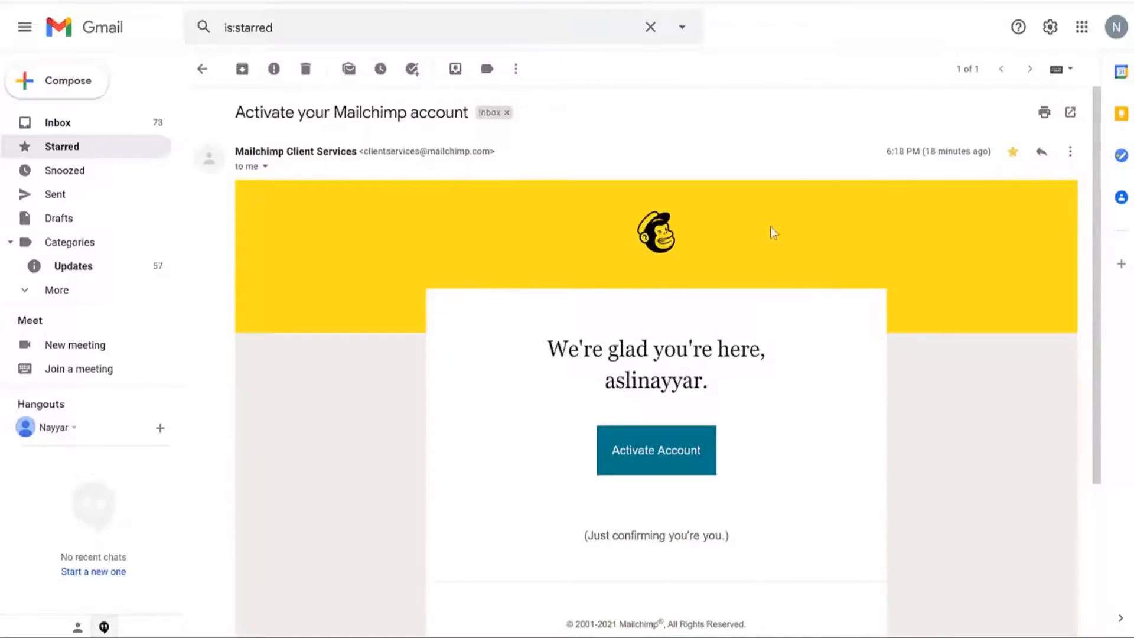
pyautogui.moveTo(570, 346); pyautogui.dragTo(703, 384)
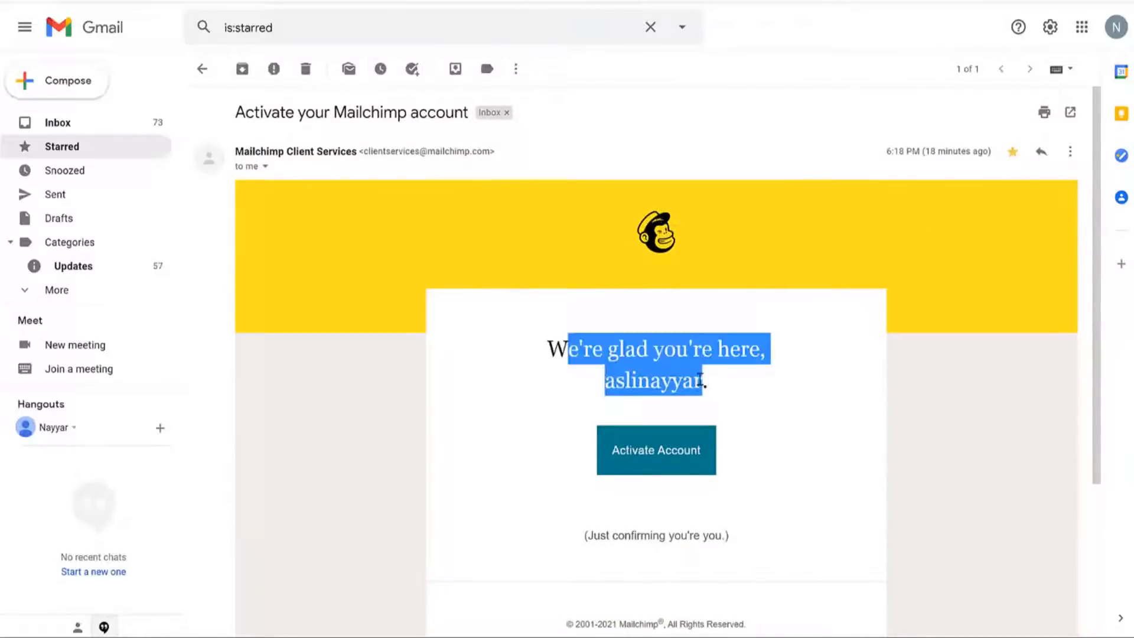
pyautogui.click(814, 407)
pyautogui.scroll(-3, 814, 406)
pyautogui.scroll(3, 814, 406)
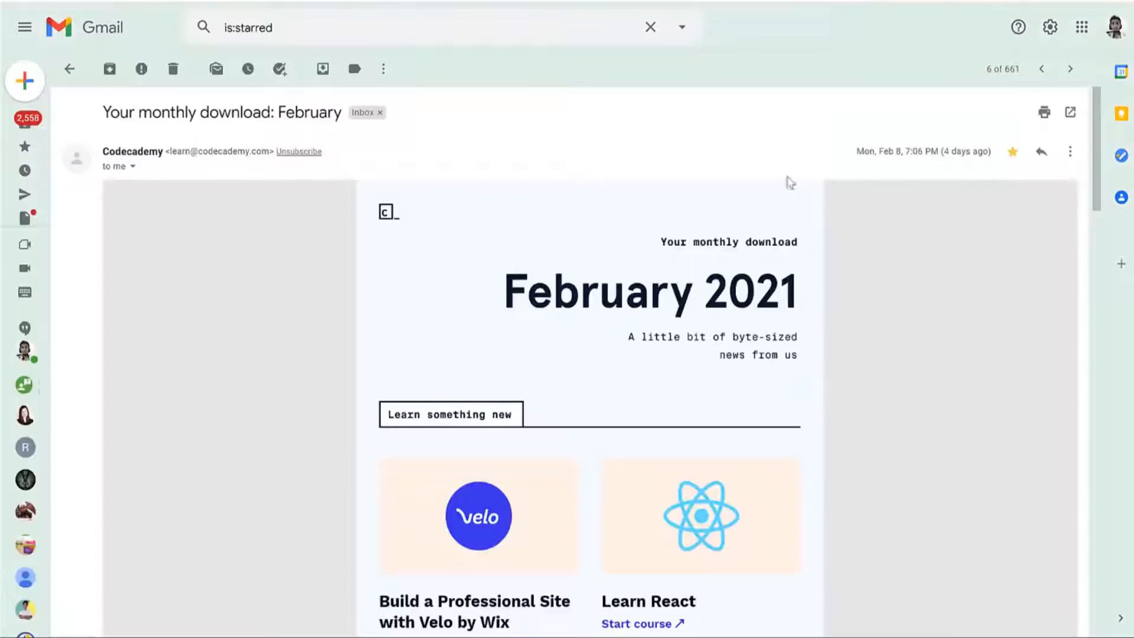
pyautogui.scroll(-15, 873, 309)
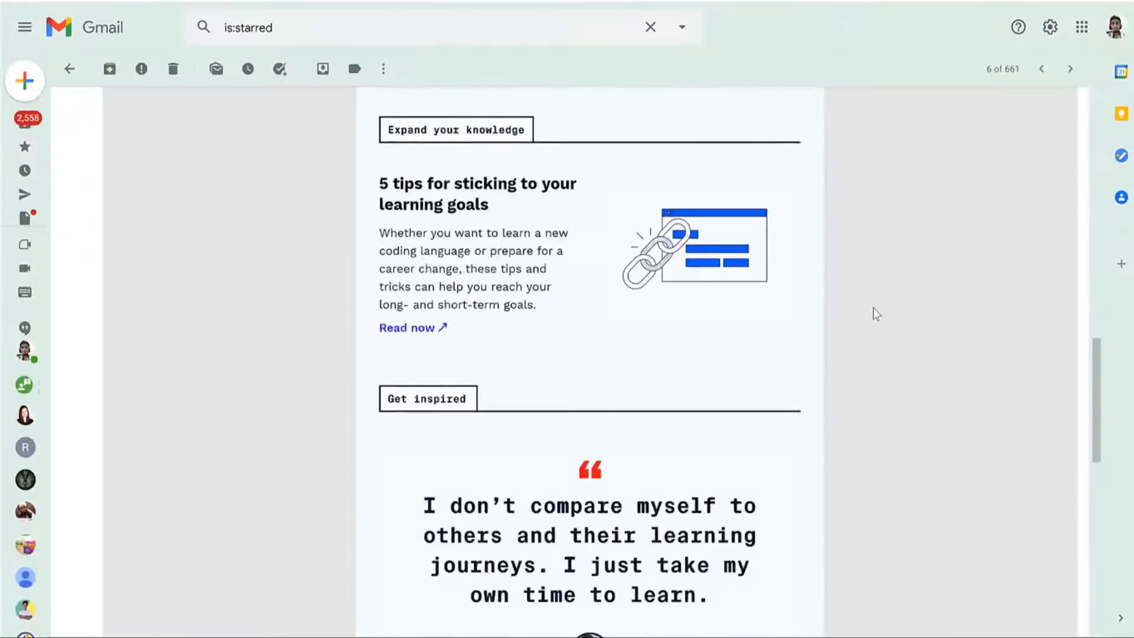
pyautogui.scroll(15, 876, 314)
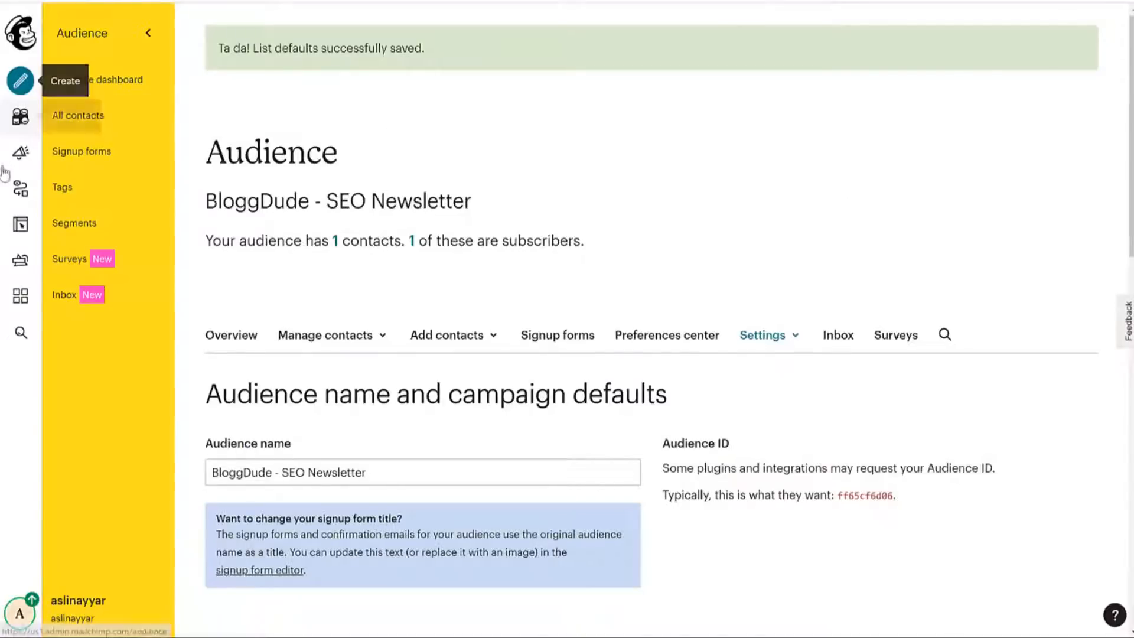
# Go to Campaigns > Email templates > Create Template and browse the Featured and Basic layouts.
pyautogui.click(27, 156)
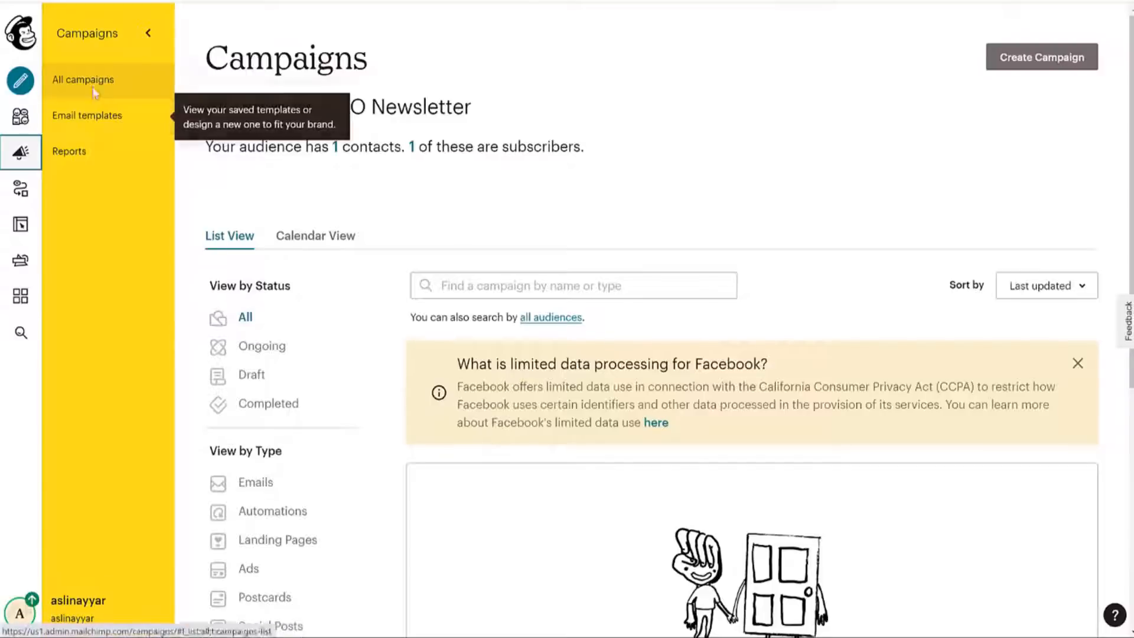
pyautogui.click(100, 121)
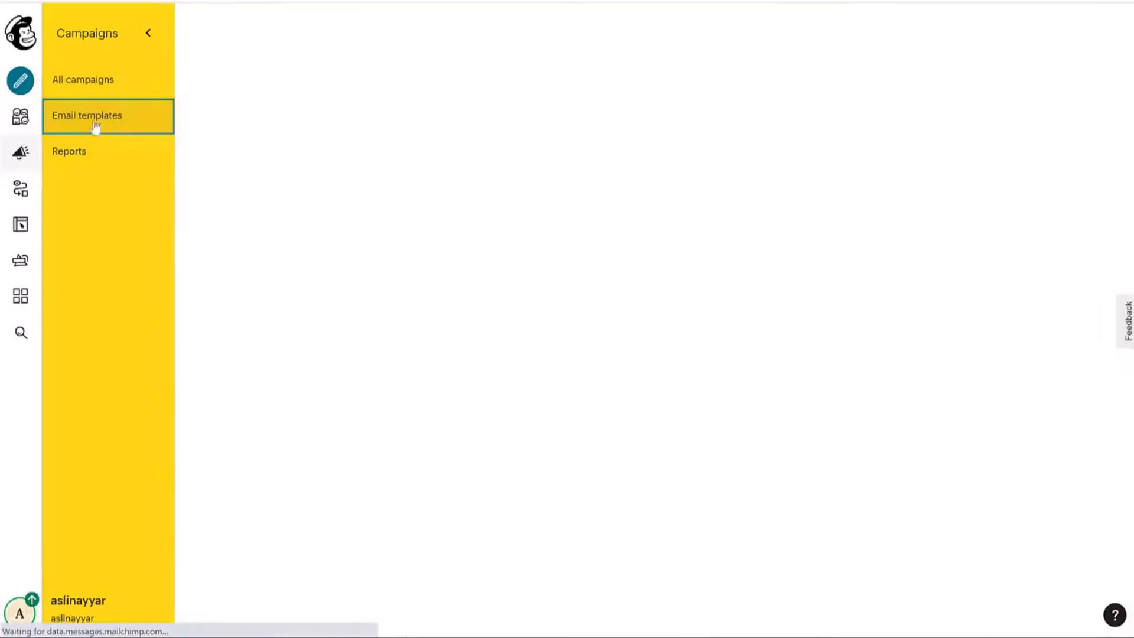
pyautogui.click(1063, 58)
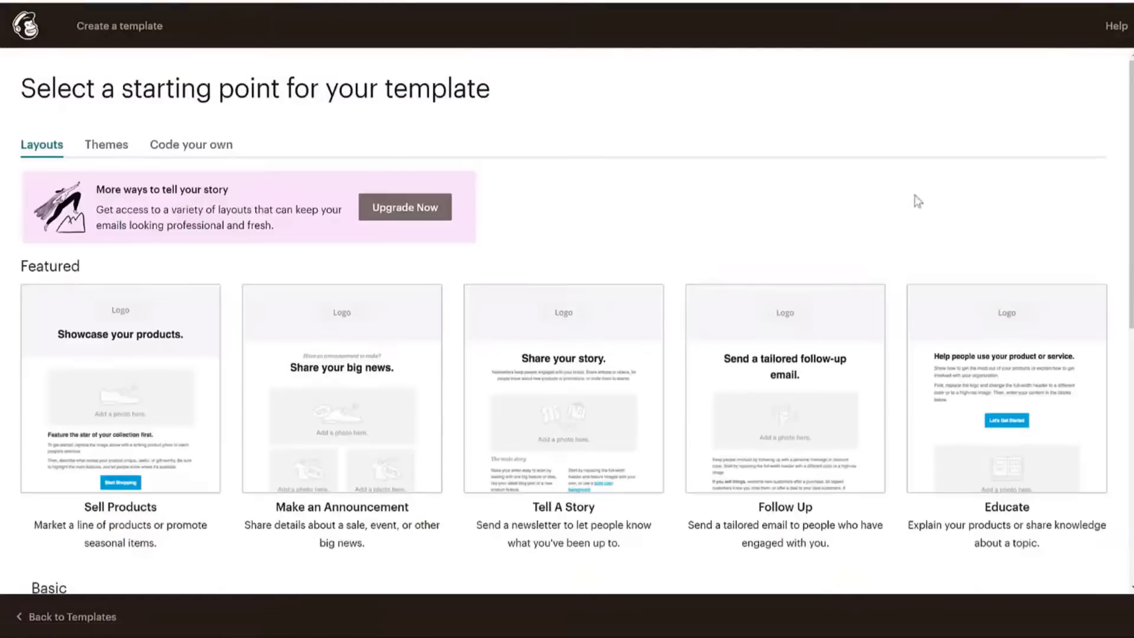
pyautogui.scroll(-8, 918, 251)
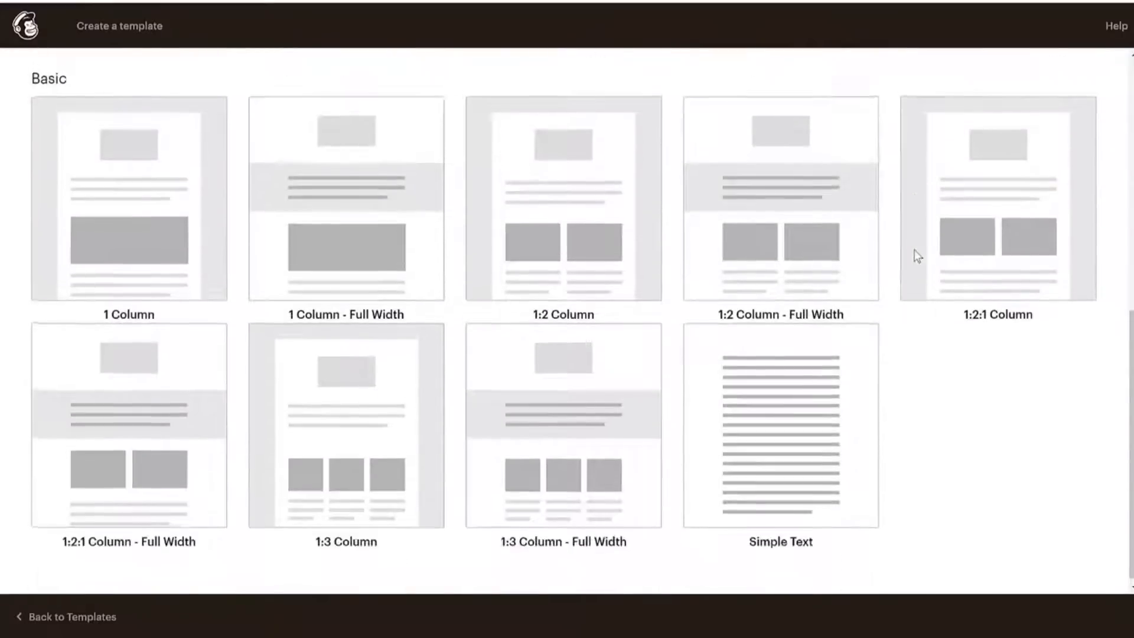
pyautogui.scroll(9, 915, 254)
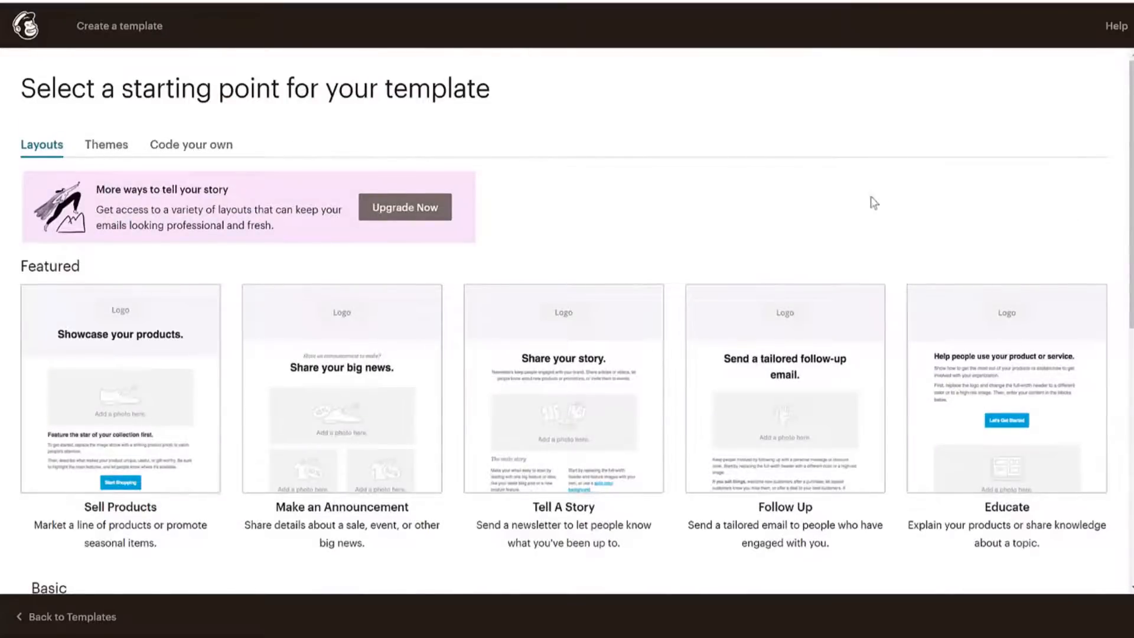
pyautogui.scroll(-8, 875, 203)
pyautogui.scroll(6, 762, 307)
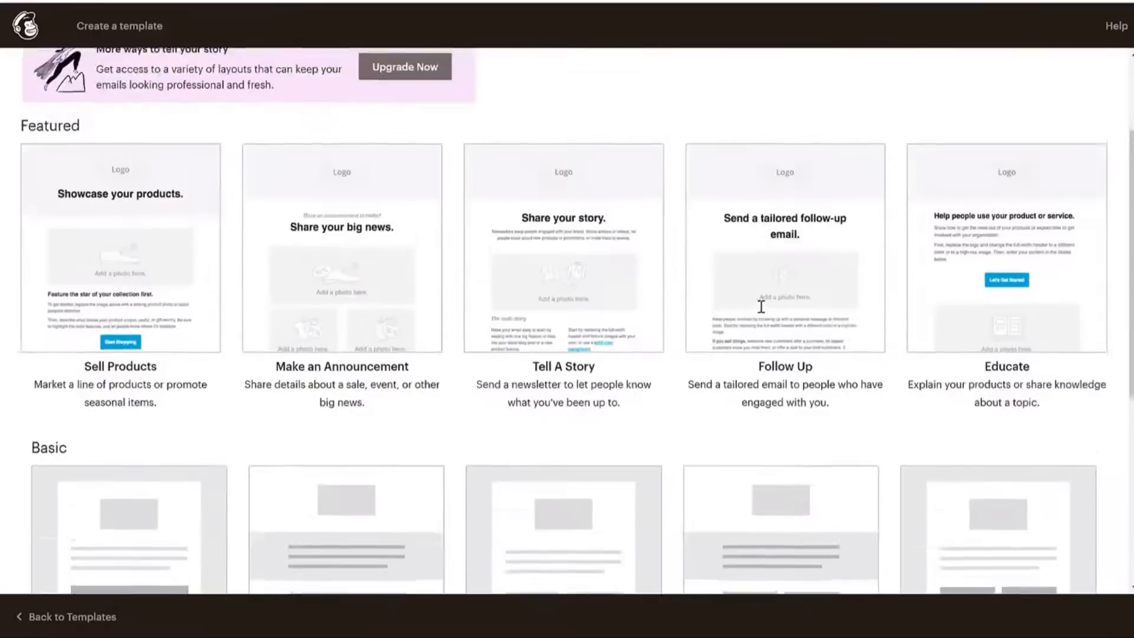
pyautogui.scroll(3, 762, 306)
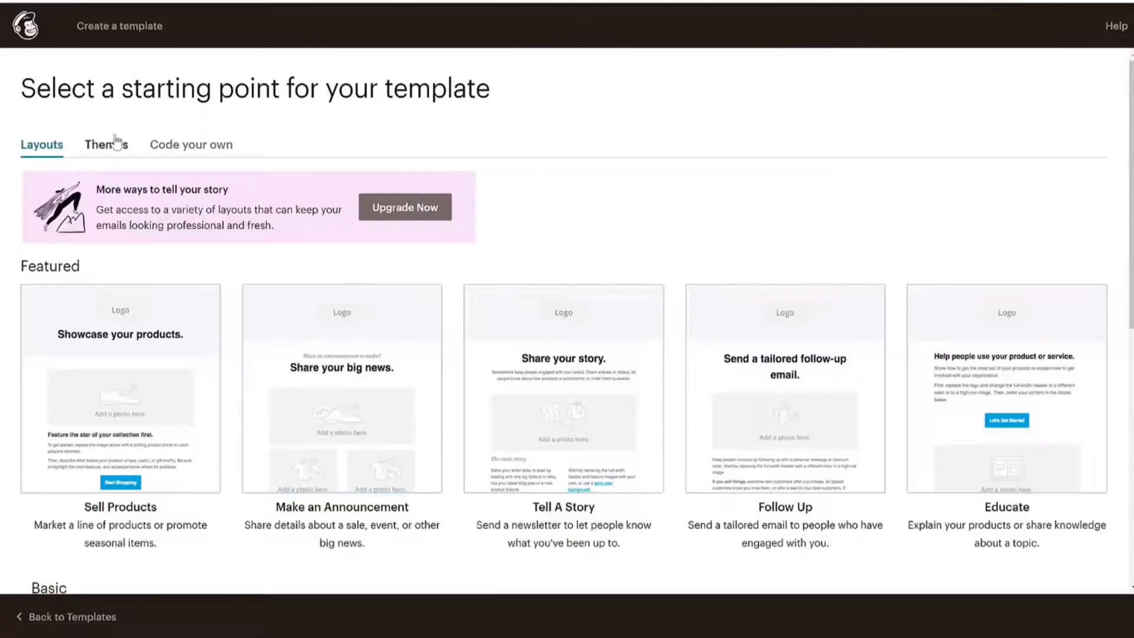
# Scroll through the Themes tab's ready-made templates, then view the 'Code your own' options.
pyautogui.click(97, 145)
pyautogui.scroll(-10, 910, 348)
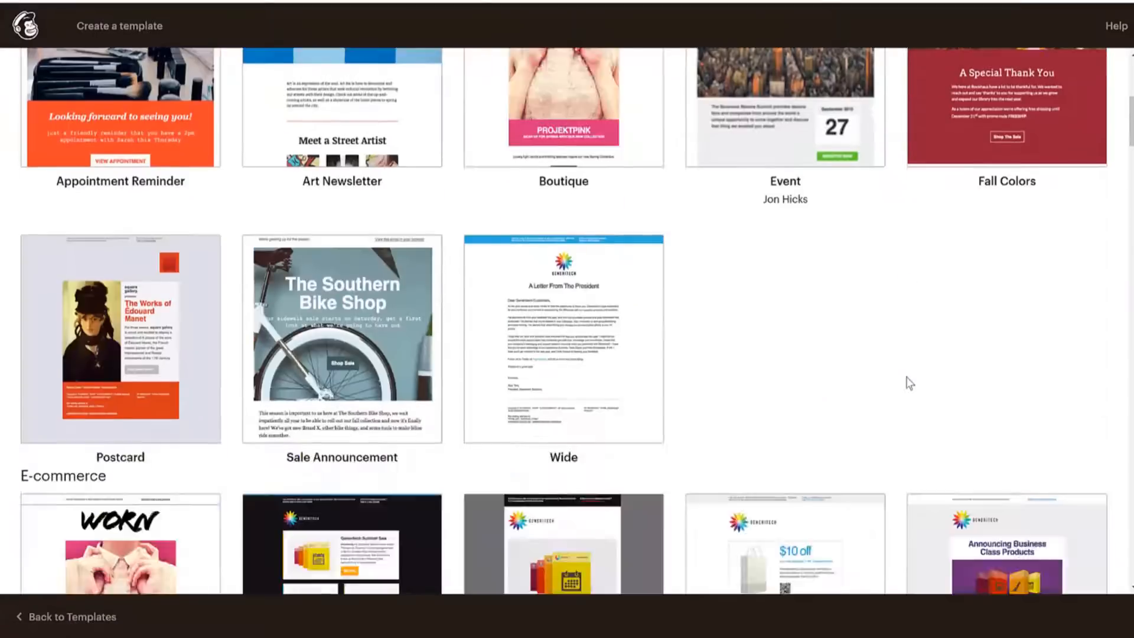
pyautogui.scroll(-8, 641, 408)
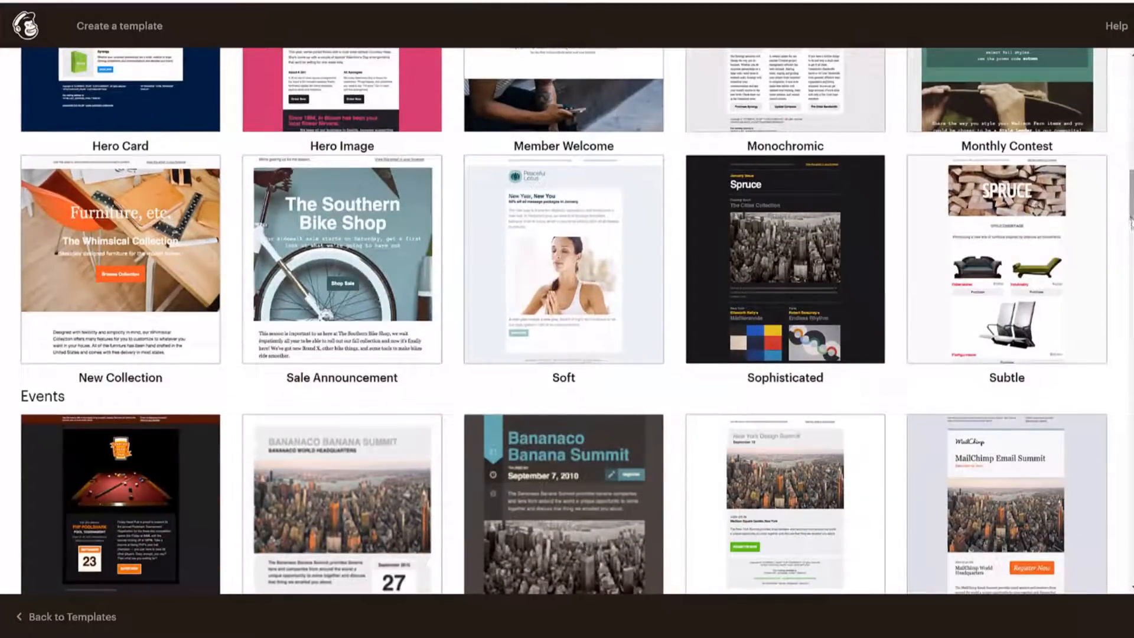
pyautogui.scroll(-4, 1070, 372)
pyautogui.scroll(5, 1071, 377)
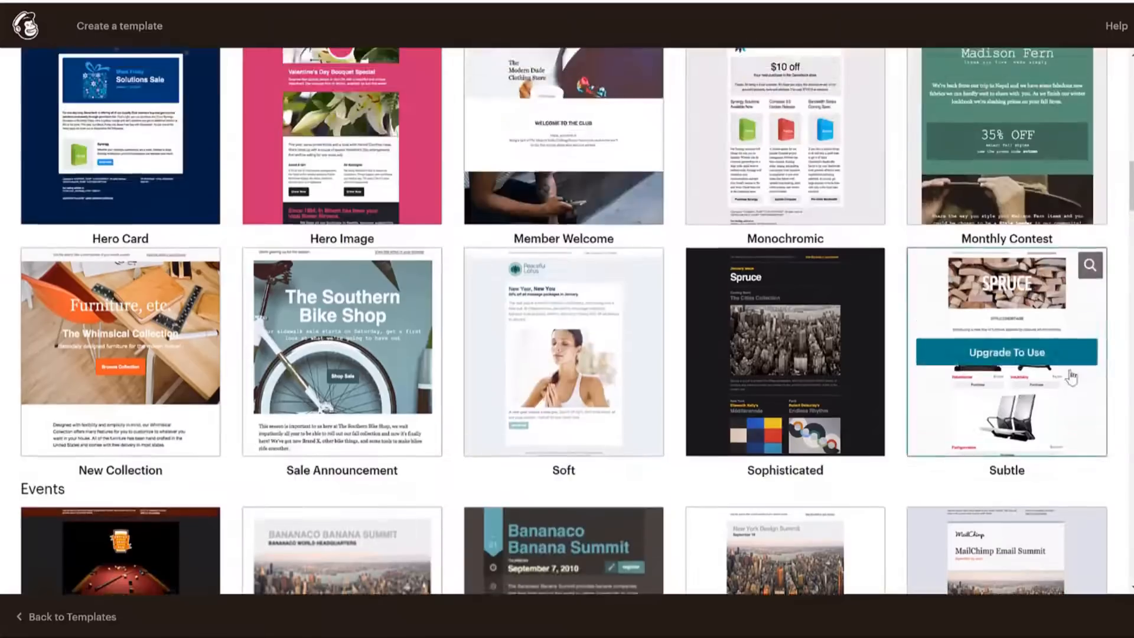
pyautogui.scroll(10, 366, 269)
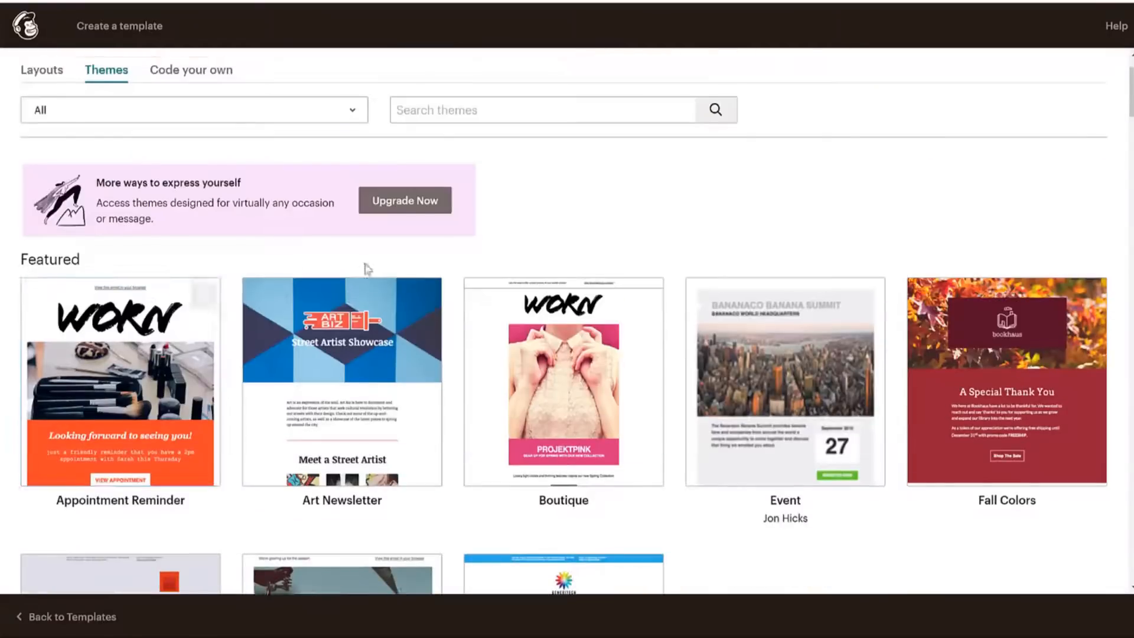
pyautogui.click(208, 66)
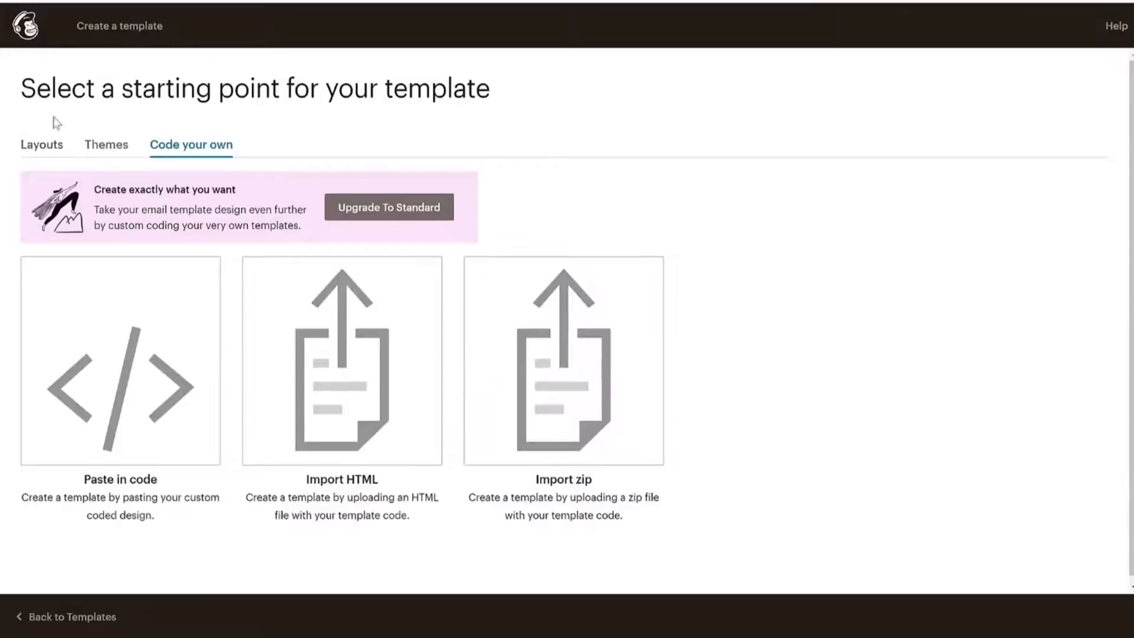
# Return to the starting layouts and pick the Basic '1 Column' layout for the new template.
pyautogui.click(41, 145)
pyautogui.scroll(-3, 745, 360)
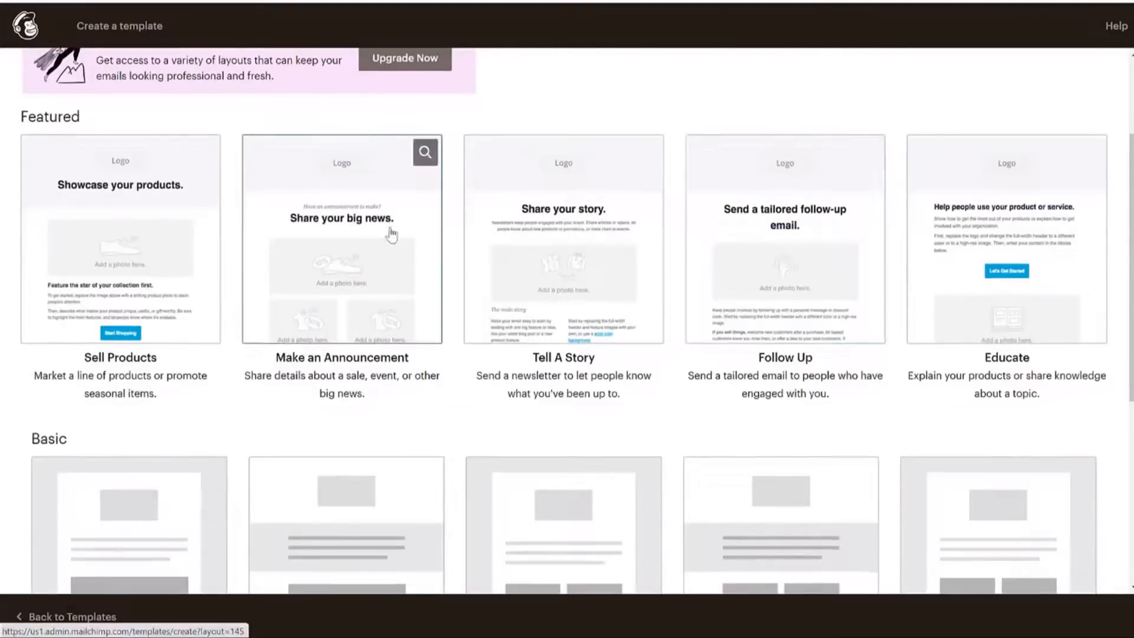
pyautogui.scroll(3, 717, 130)
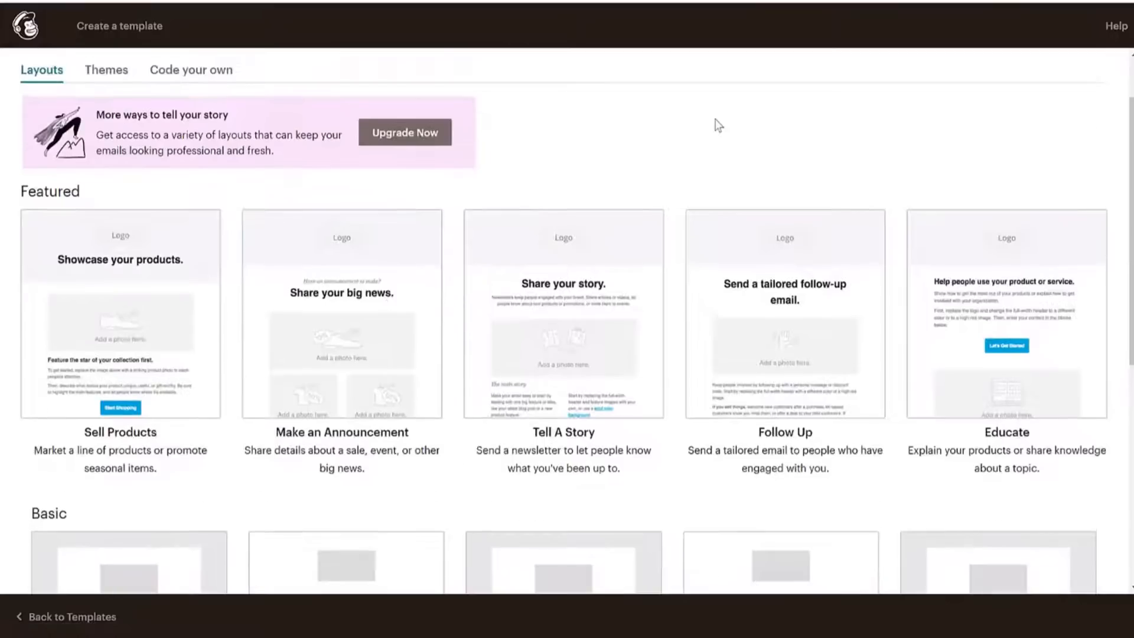
pyautogui.scroll(-3, 559, 268)
pyautogui.scroll(-5, 558, 269)
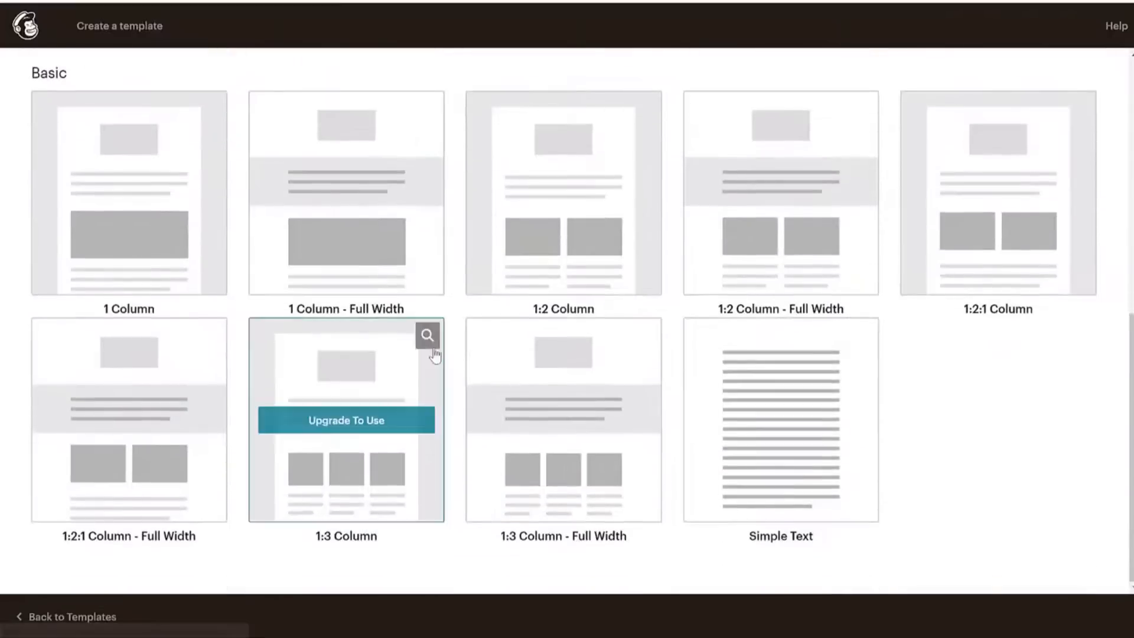
pyautogui.scroll(7, 676, 379)
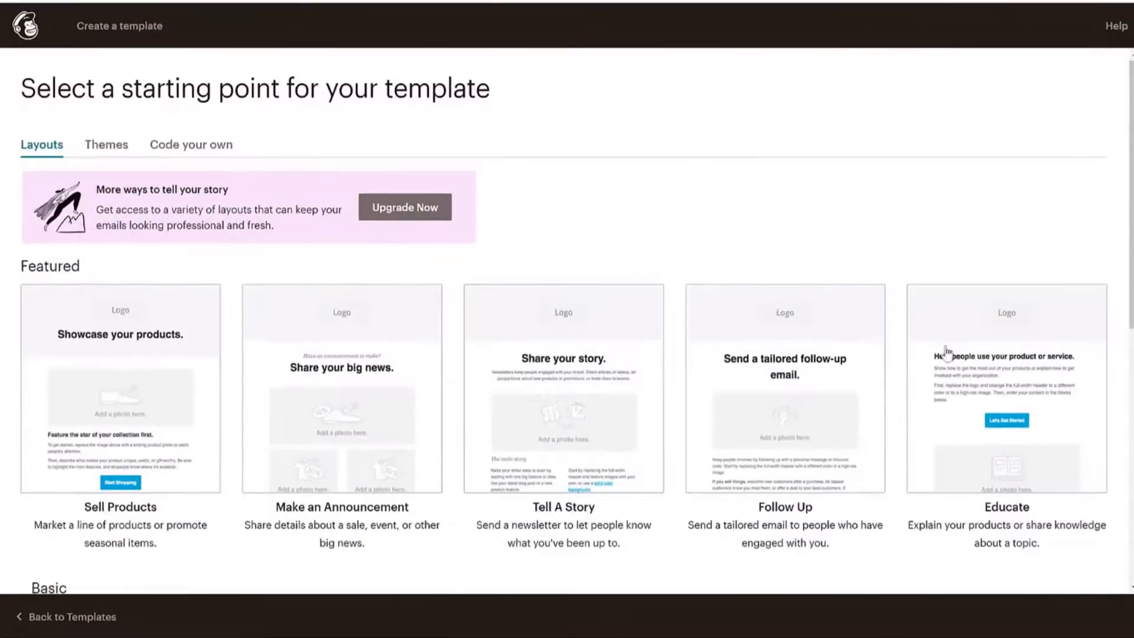
pyautogui.scroll(-3, 397, 286)
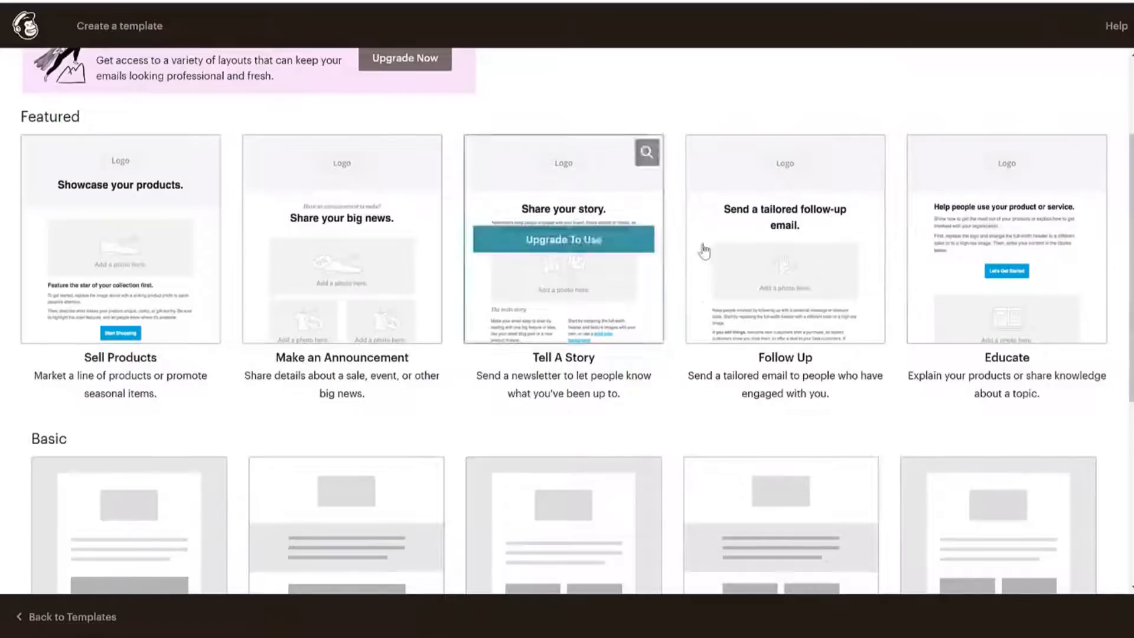
pyautogui.scroll(-5, 656, 266)
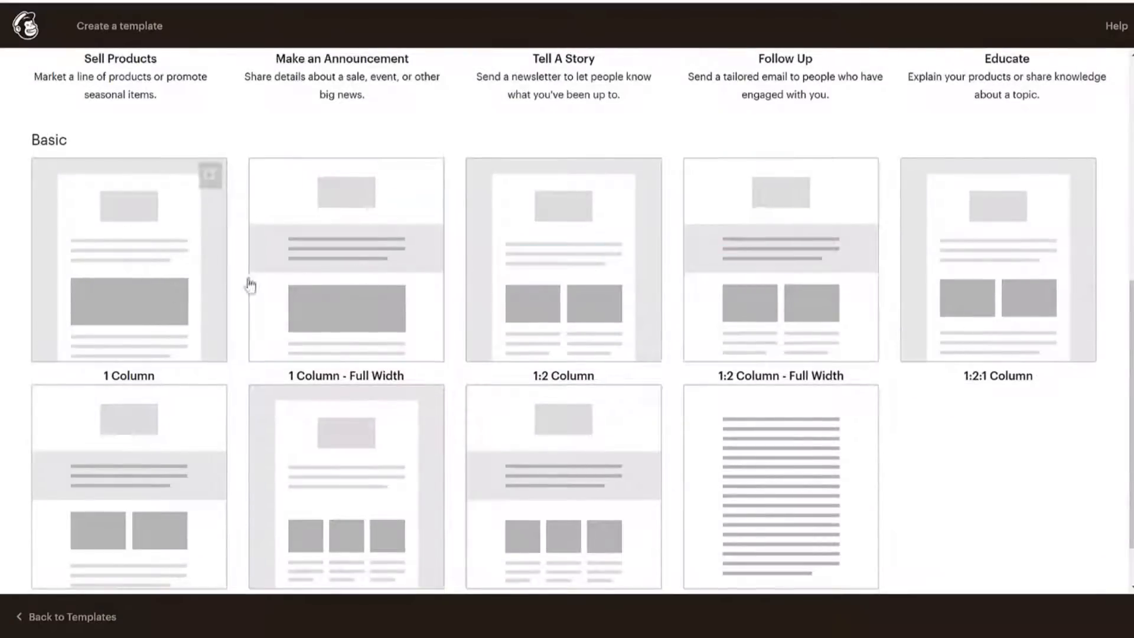
pyautogui.scroll(-1, 1012, 274)
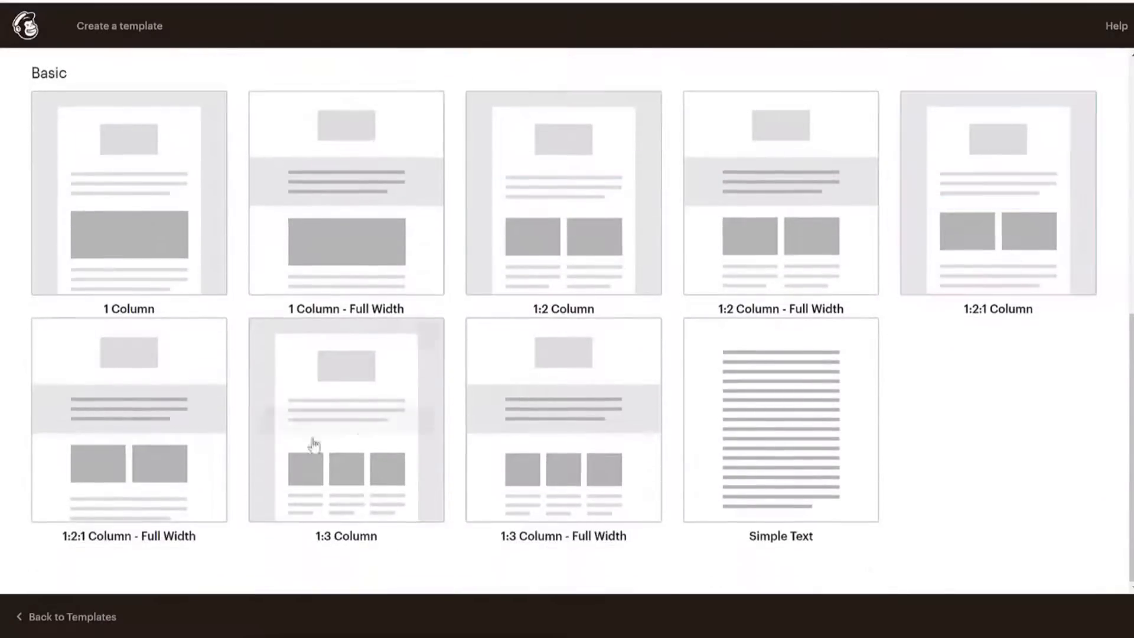
pyautogui.scroll(8, 749, 248)
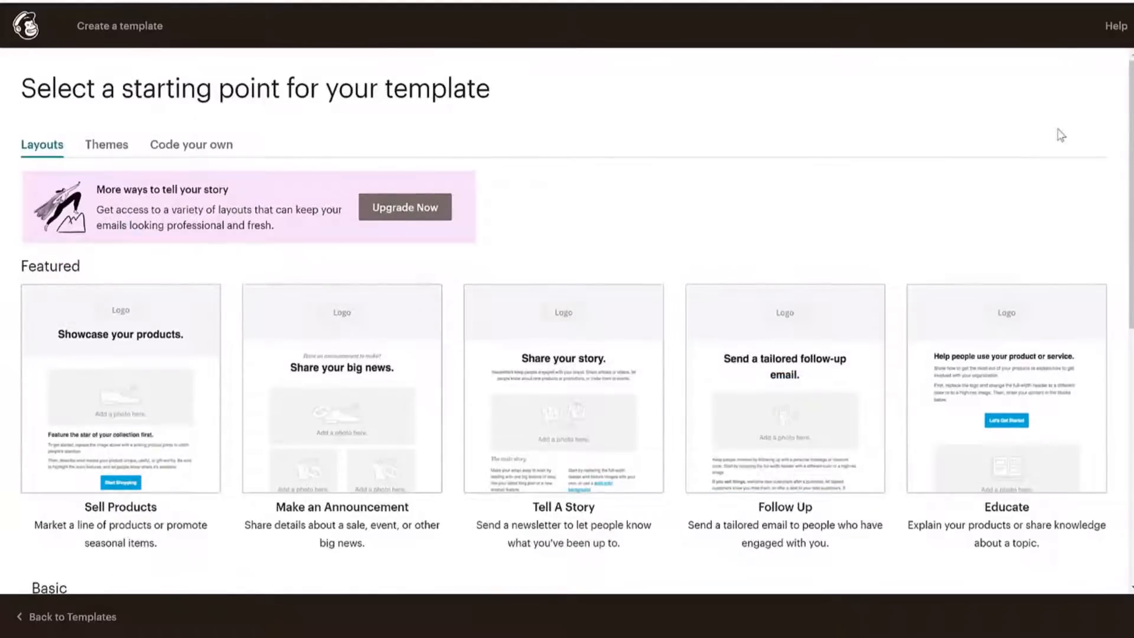
pyautogui.scroll(-8, 1005, 189)
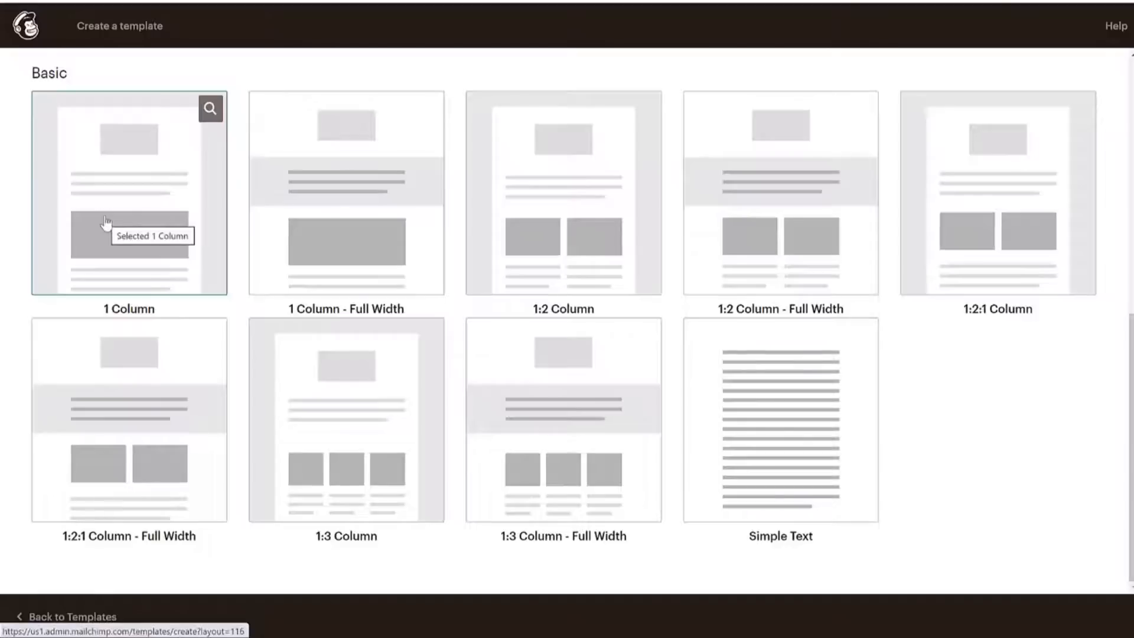
pyautogui.scroll(3, 222, 291)
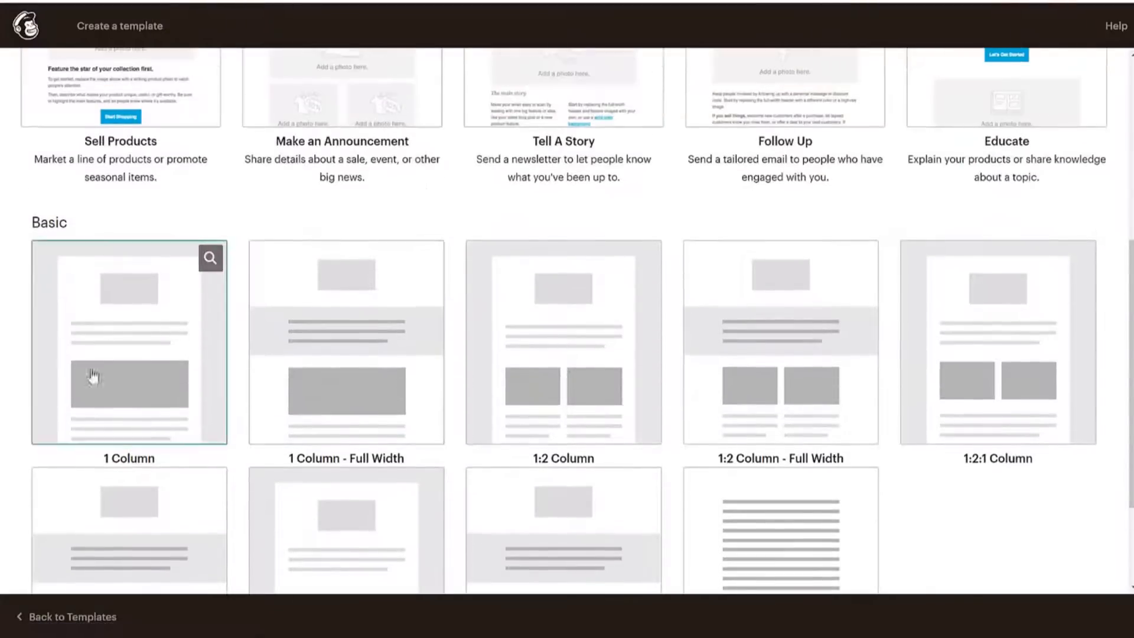
pyautogui.click(160, 349)
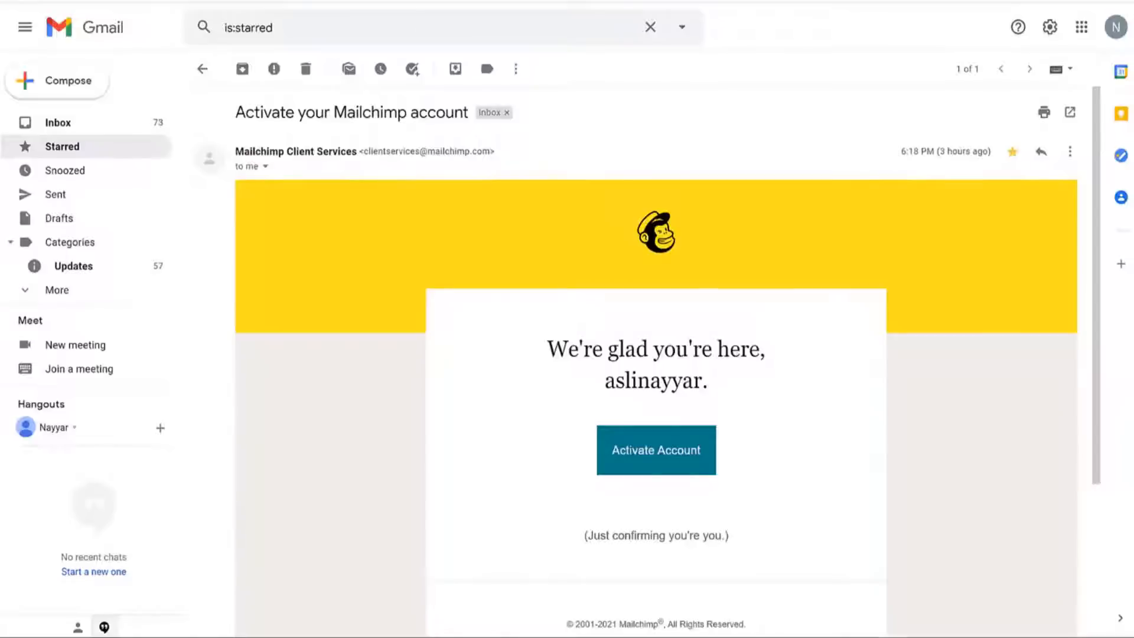
# Scroll through Codecademy's 'Your monthly download: February' newsletter to study its sections and layout.
pyautogui.scroll(-3, 916, 311)
pyautogui.scroll(3, 916, 311)
pyautogui.scroll(-2, 676, 306)
pyautogui.scroll(2, 676, 306)
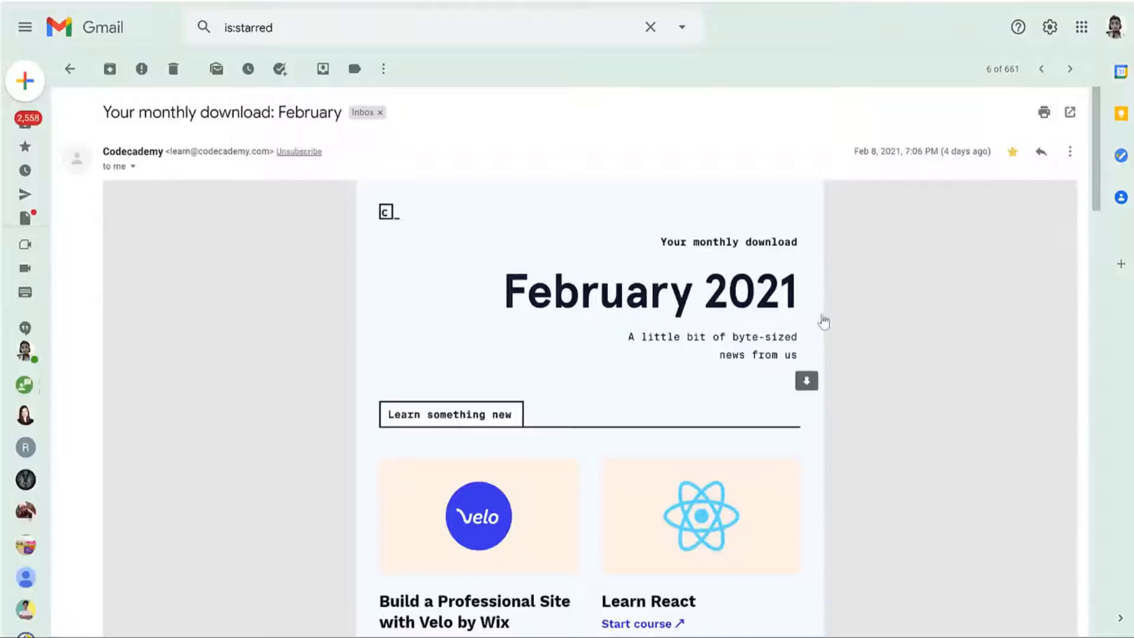
pyautogui.doubleClick(234, 154)
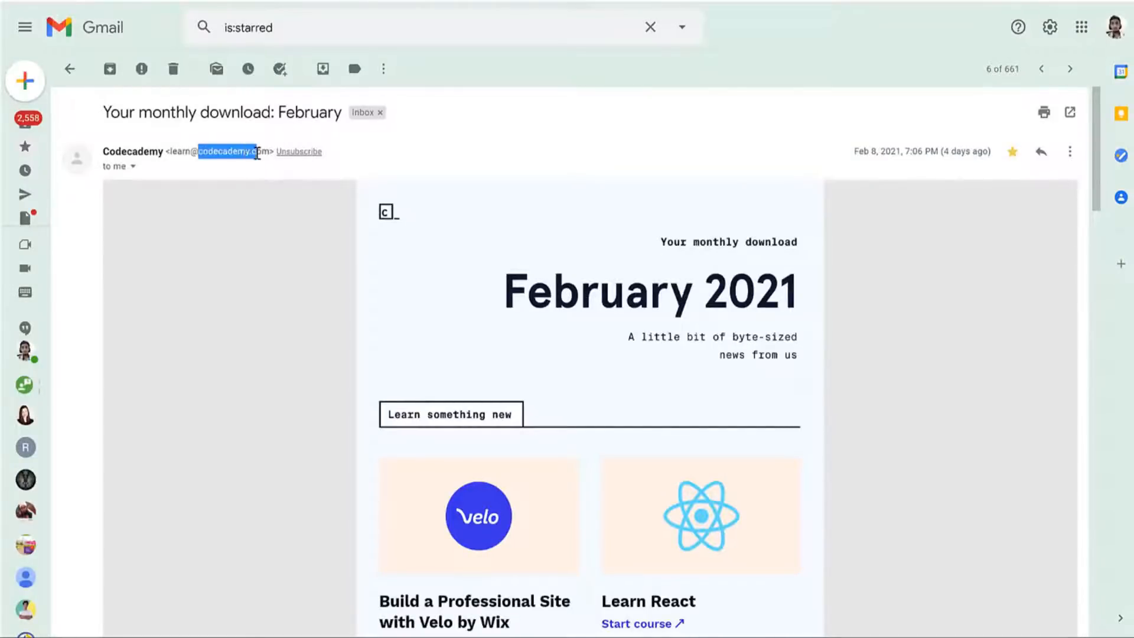
pyautogui.click(505, 189)
pyautogui.scroll(-15, 833, 425)
pyautogui.scroll(-13, 851, 424)
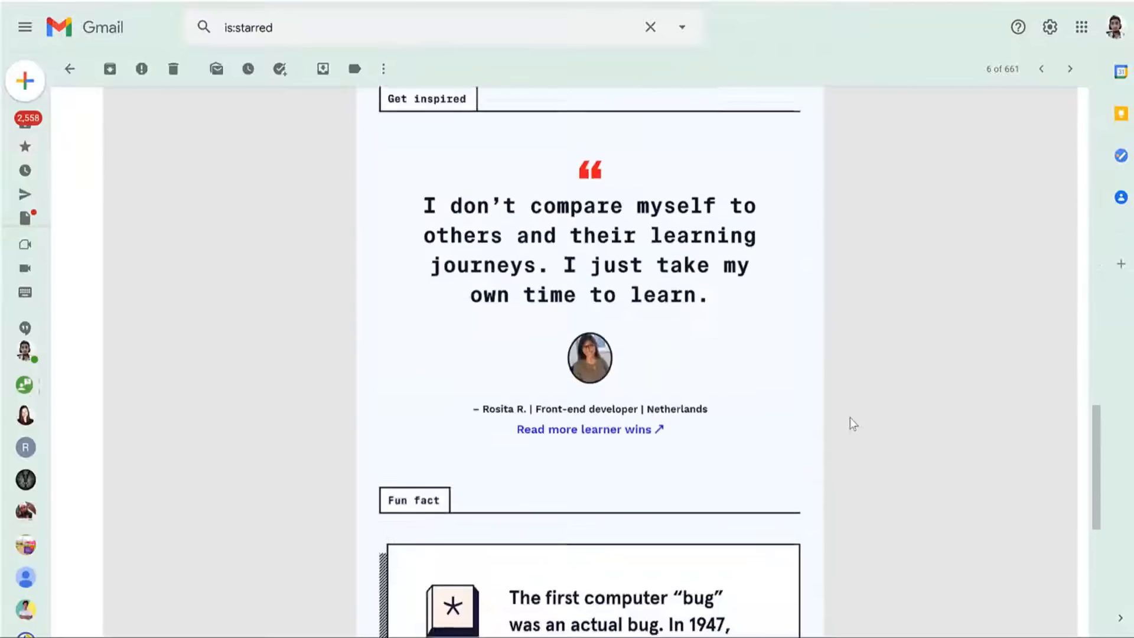
pyautogui.scroll(19, 830, 402)
pyautogui.scroll(11, 828, 416)
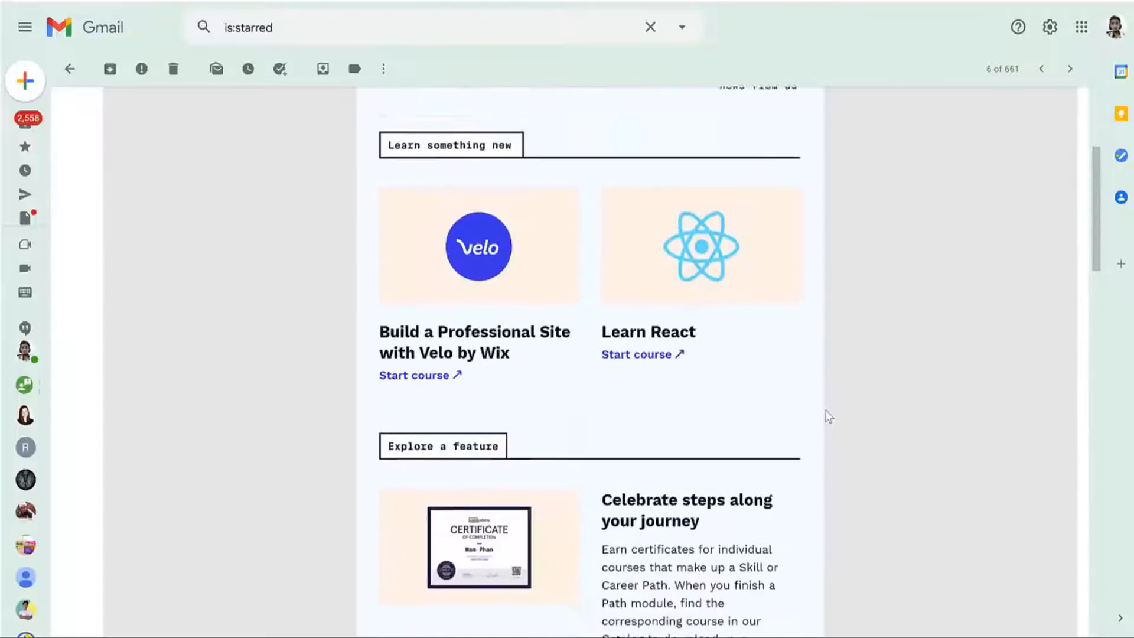
pyautogui.scroll(-5, 686, 182)
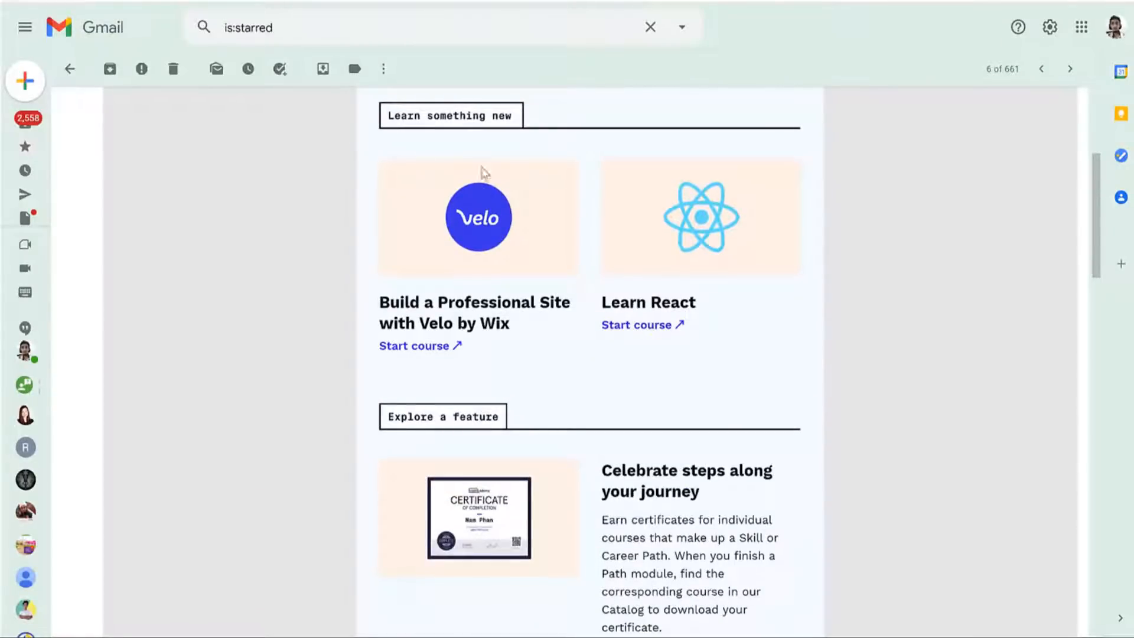
pyautogui.scroll(-16, 719, 289)
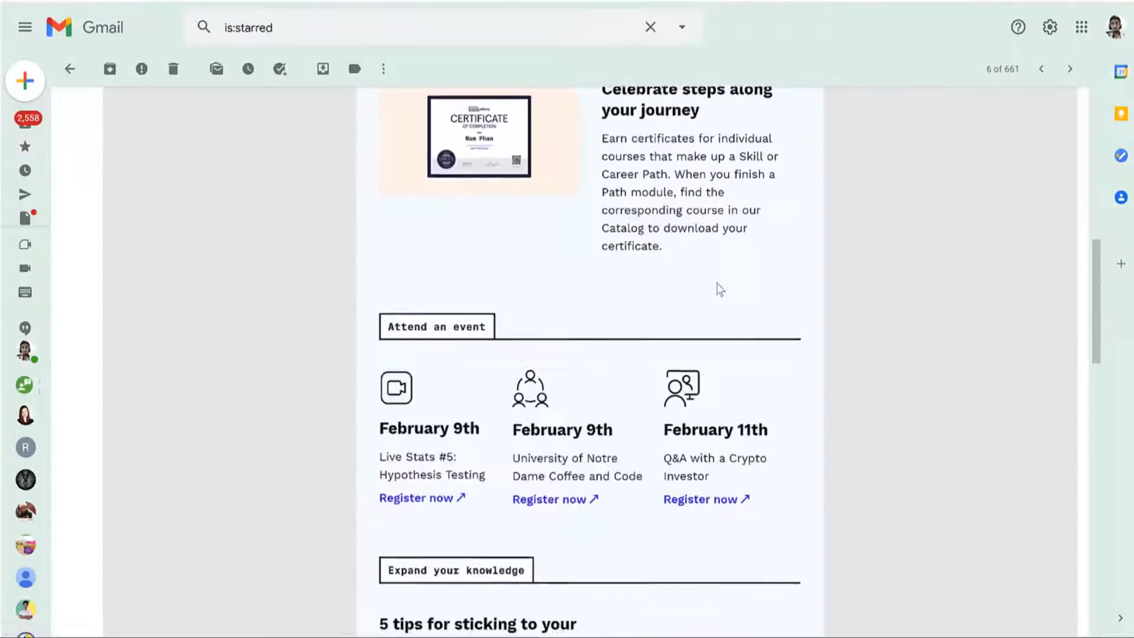
pyautogui.scroll(-6, 721, 289)
pyautogui.scroll(20, 736, 283)
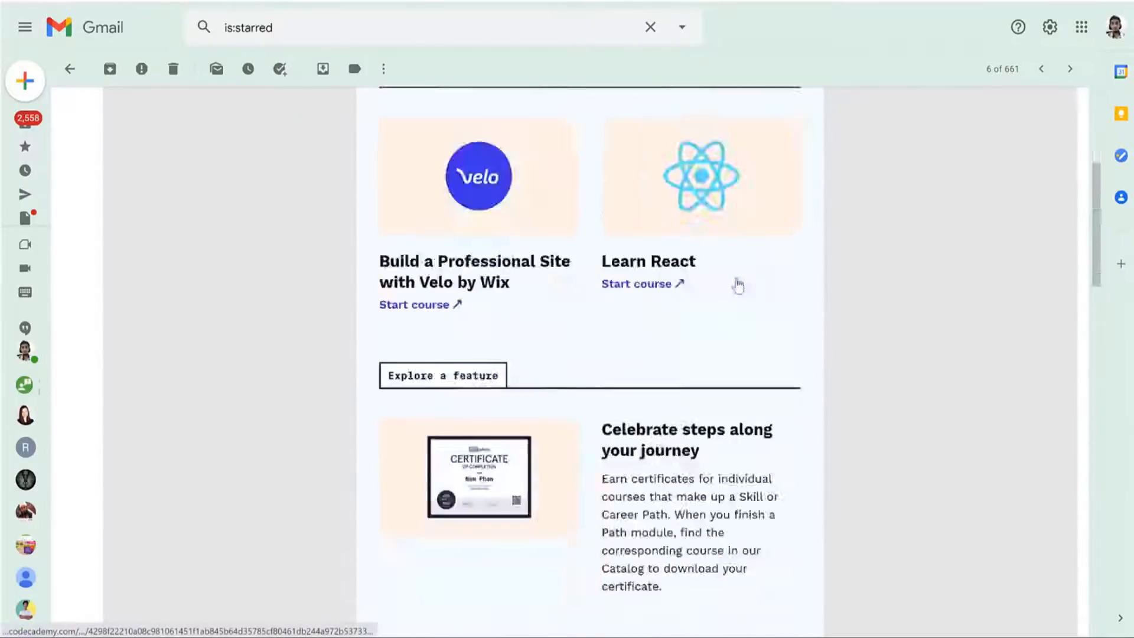
pyautogui.scroll(-4, 810, 275)
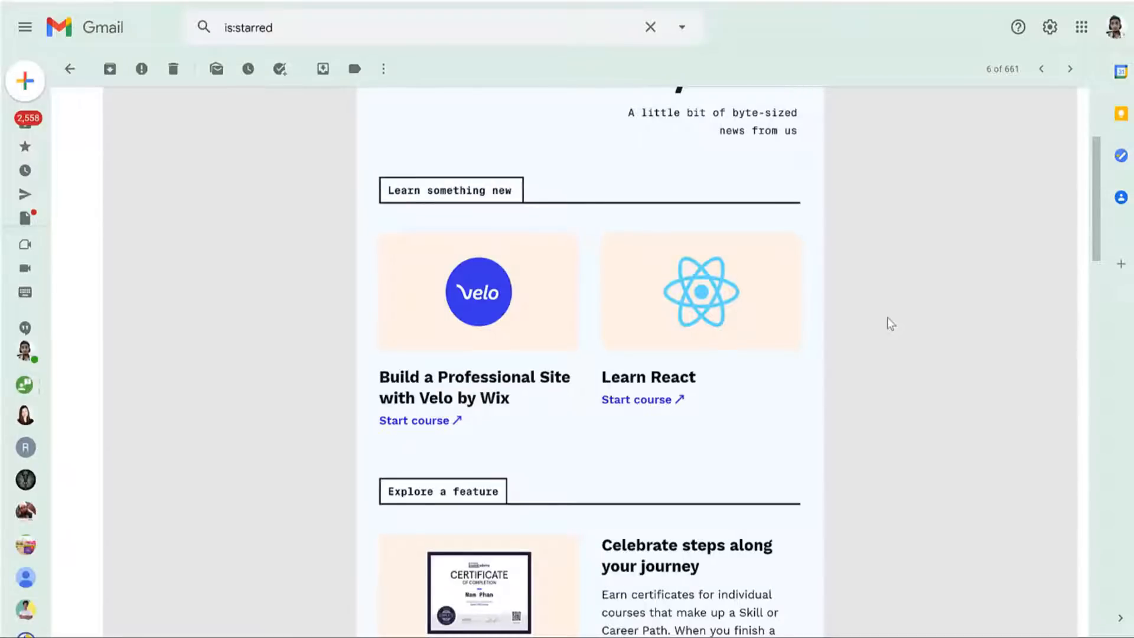
pyautogui.scroll(4, 857, 301)
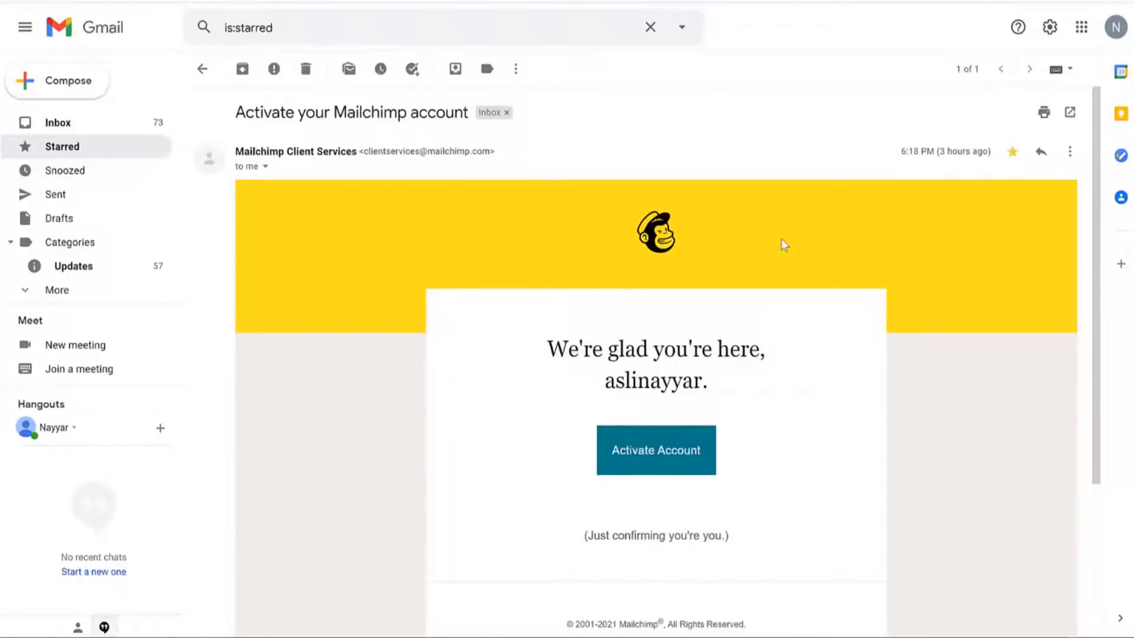
pyautogui.scroll(-3, 784, 245)
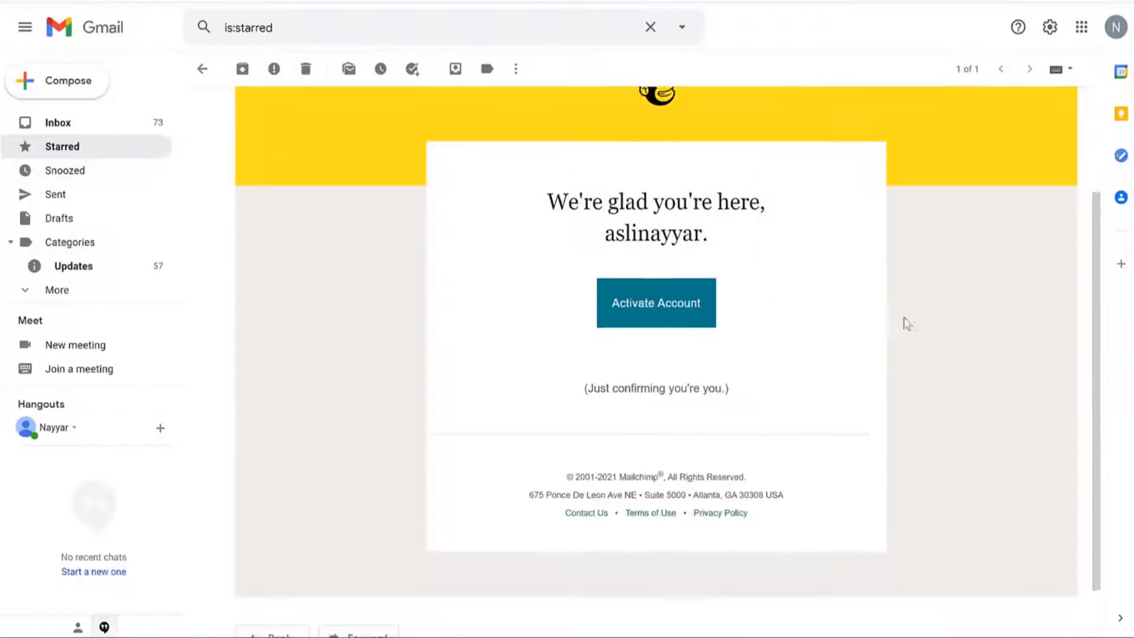
pyautogui.scroll(3, 466, 237)
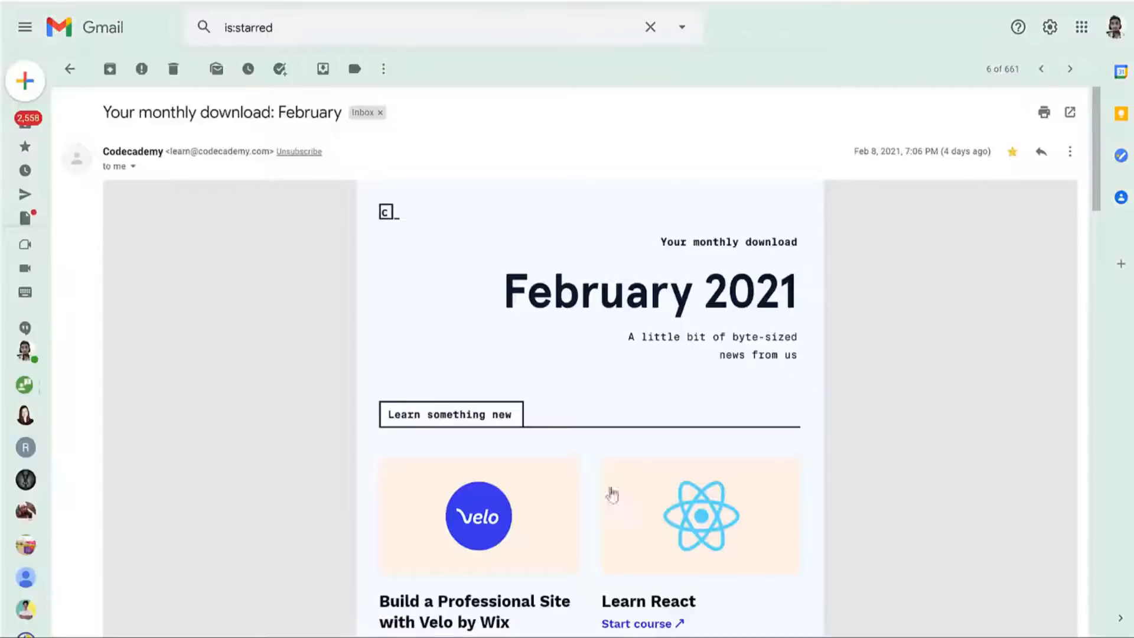
pyautogui.scroll(-4, 609, 484)
pyautogui.scroll(4, 606, 465)
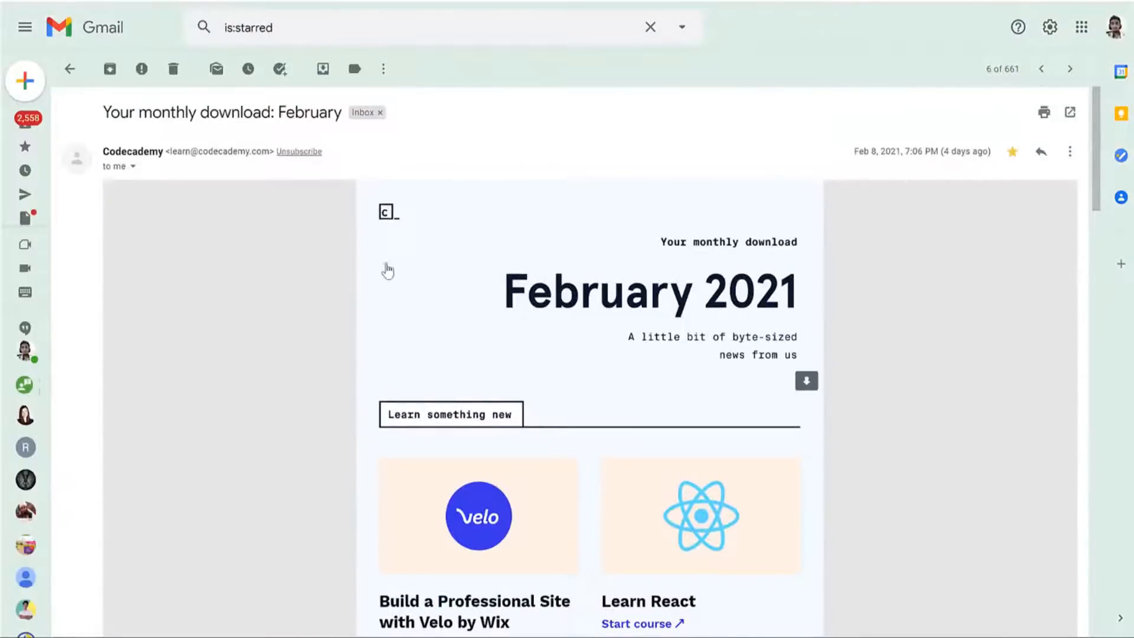
pyautogui.scroll(-2, 413, 269)
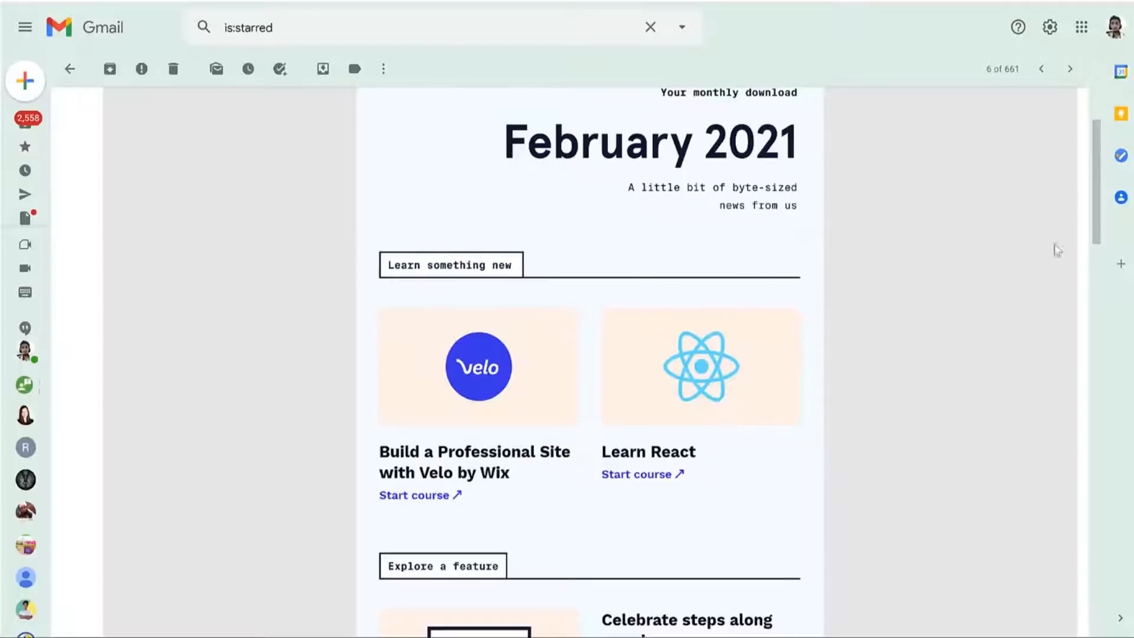
pyautogui.scroll(-7, 939, 366)
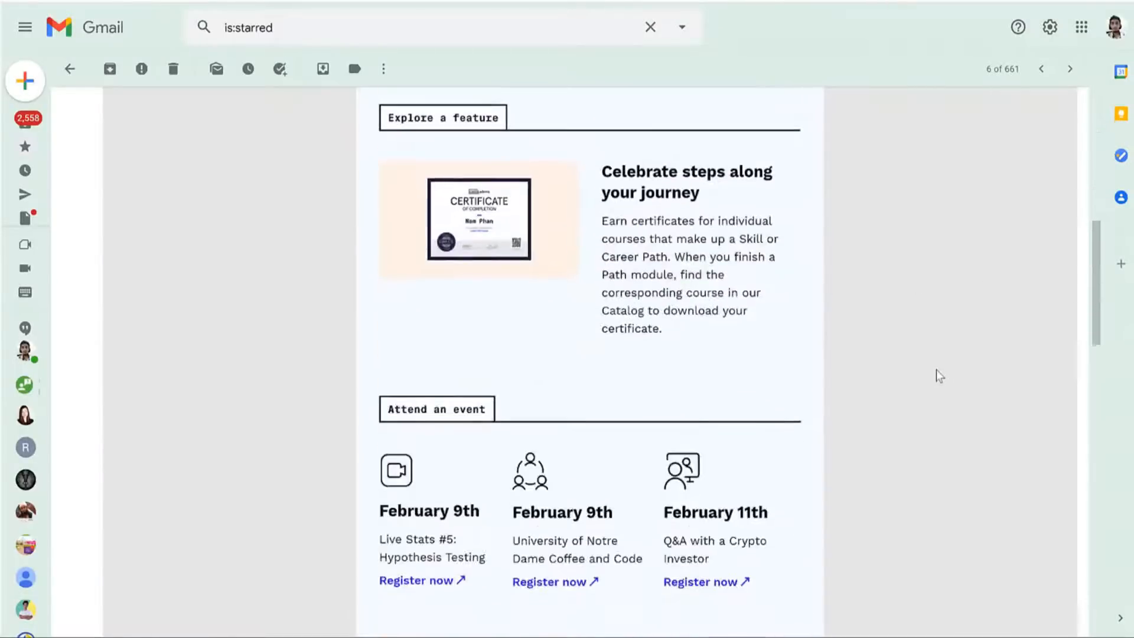
pyautogui.scroll(5, 936, 378)
pyautogui.scroll(5, 940, 387)
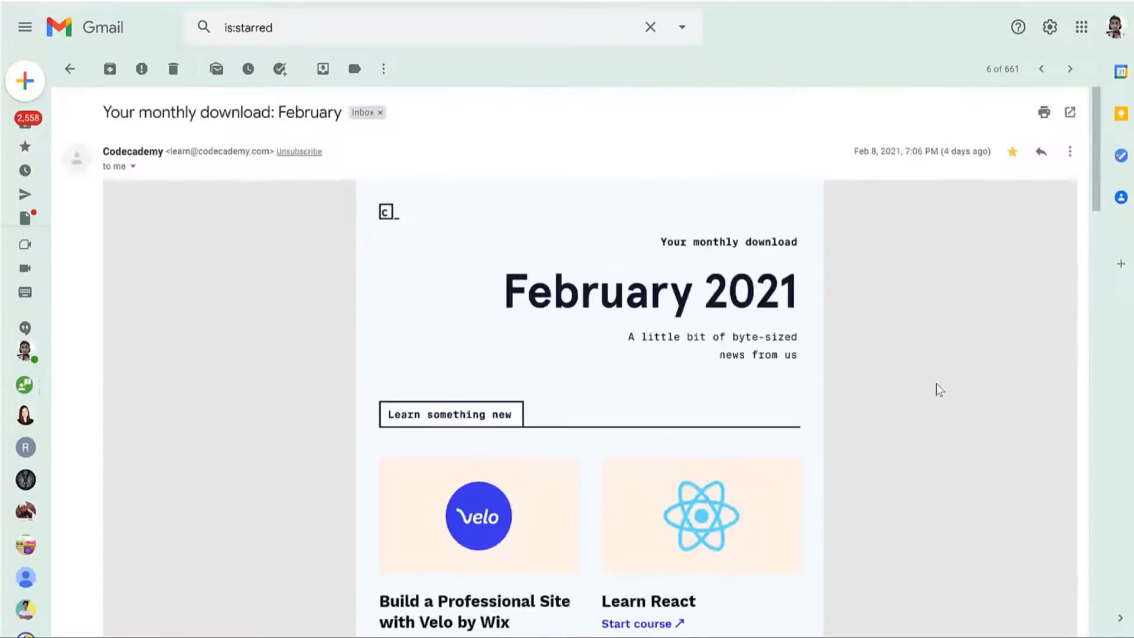
pyautogui.scroll(-2, 762, 366)
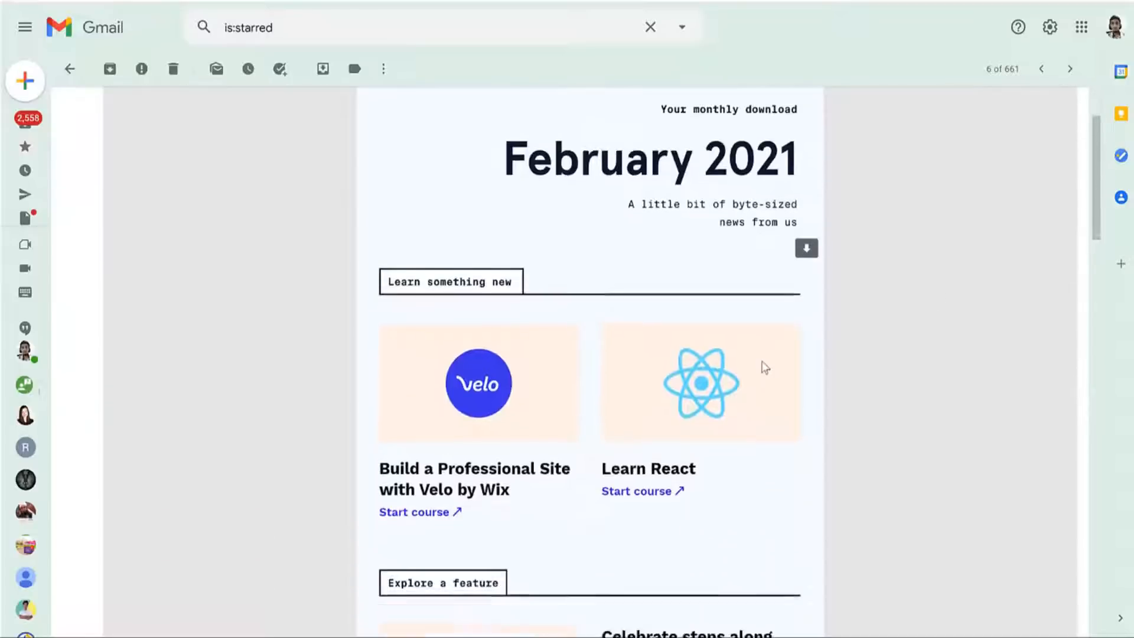
pyautogui.scroll(-9, 765, 368)
pyautogui.scroll(11, 760, 381)
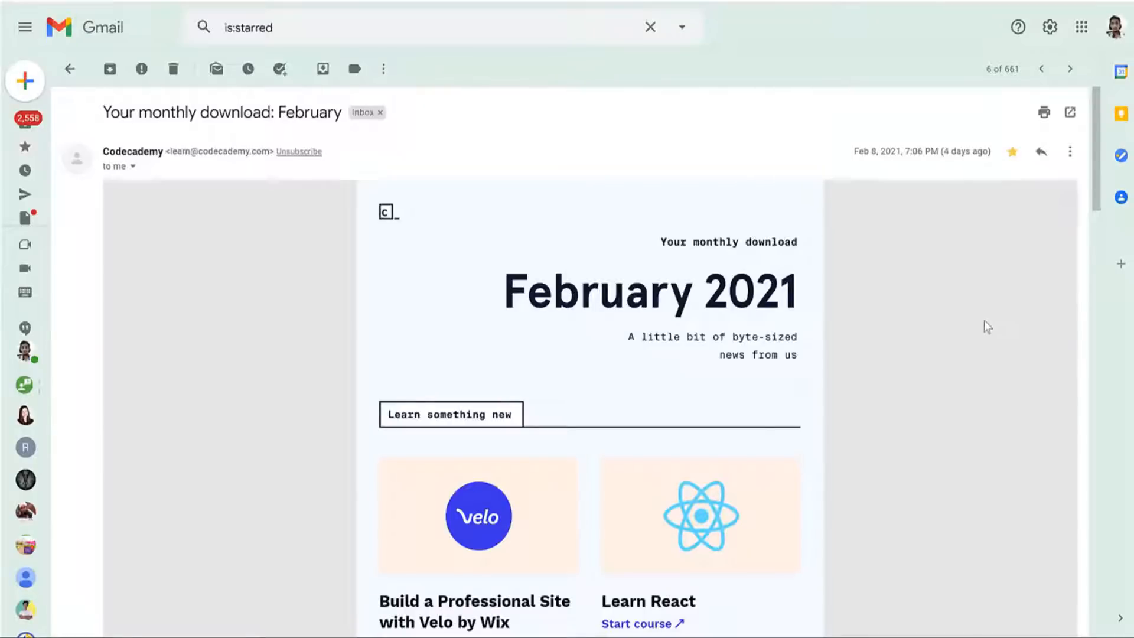
pyautogui.scroll(-7, 818, 321)
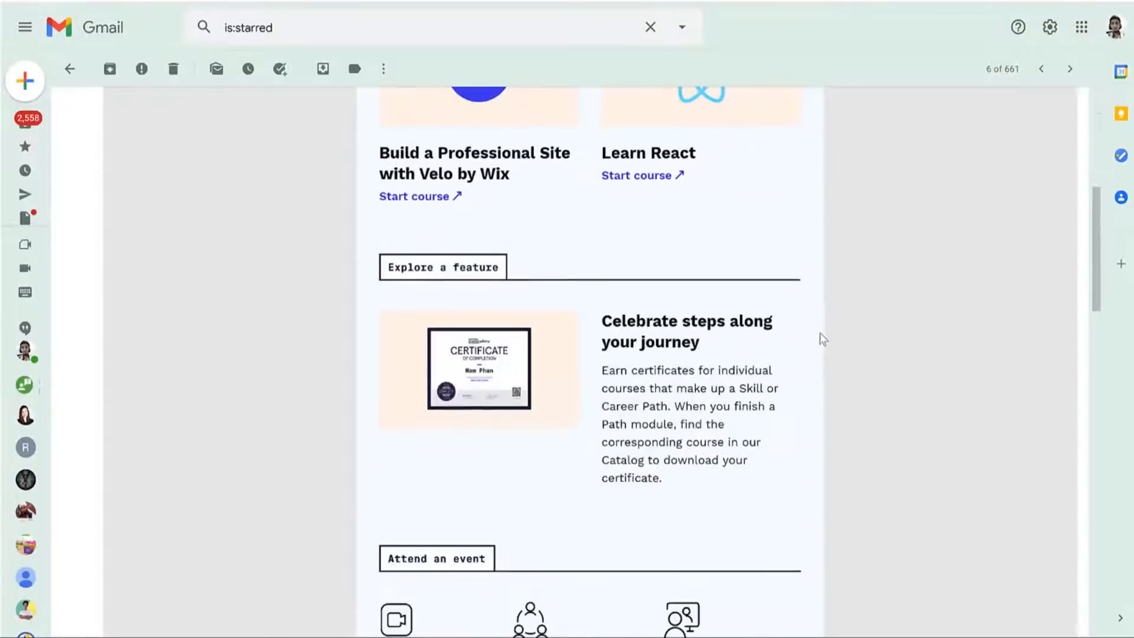
pyautogui.scroll(-4, 821, 340)
pyautogui.scroll(11, 820, 339)
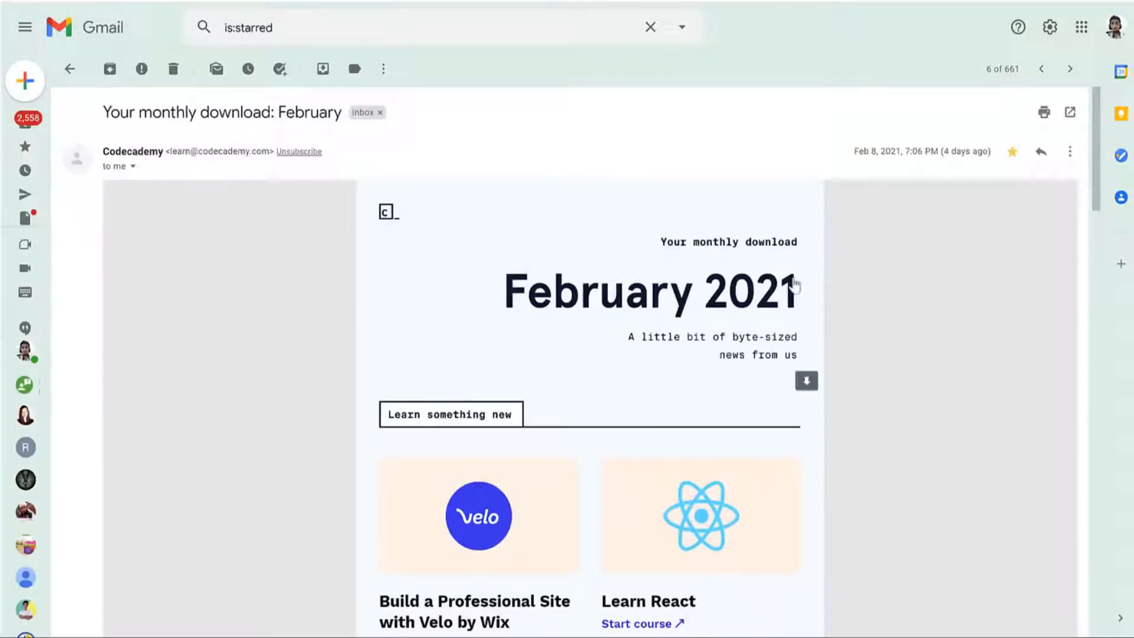
# Save the Codecademy February 2021 header image to the computer and preview it in Photos.
pyautogui.rightClick(697, 289)
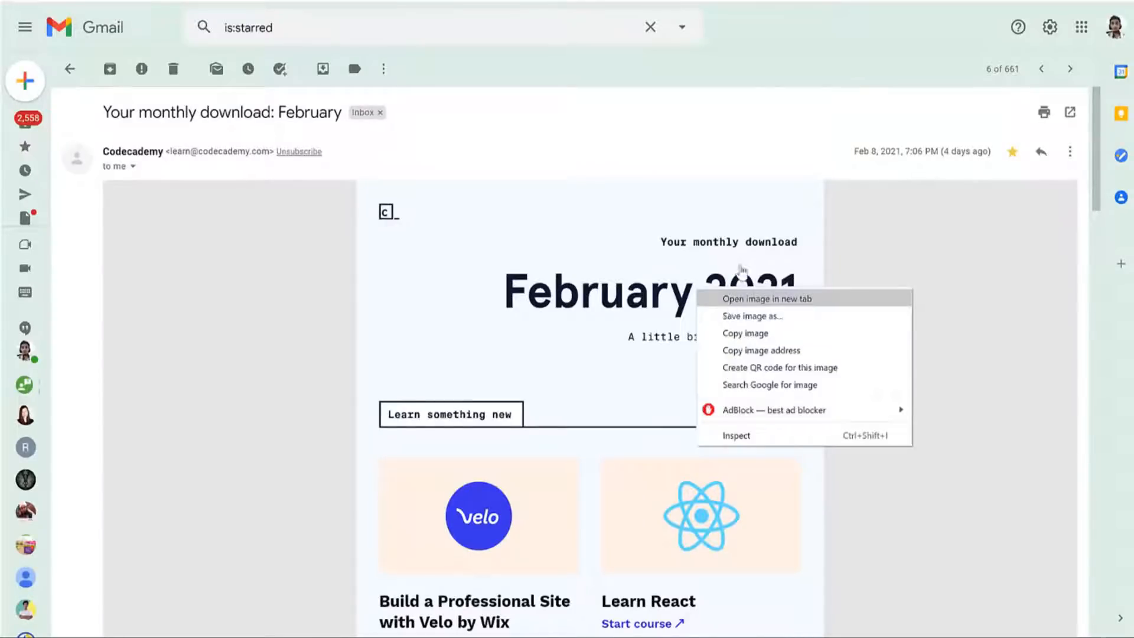
pyautogui.click(767, 299)
pyautogui.click(76, 617)
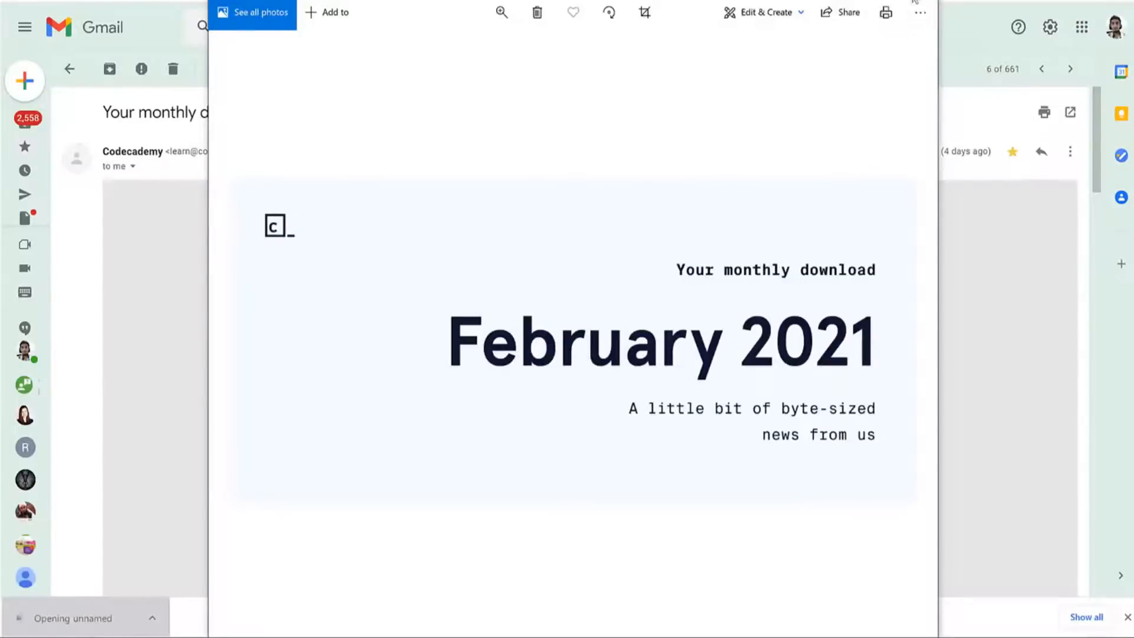
pyautogui.click(919, 1)
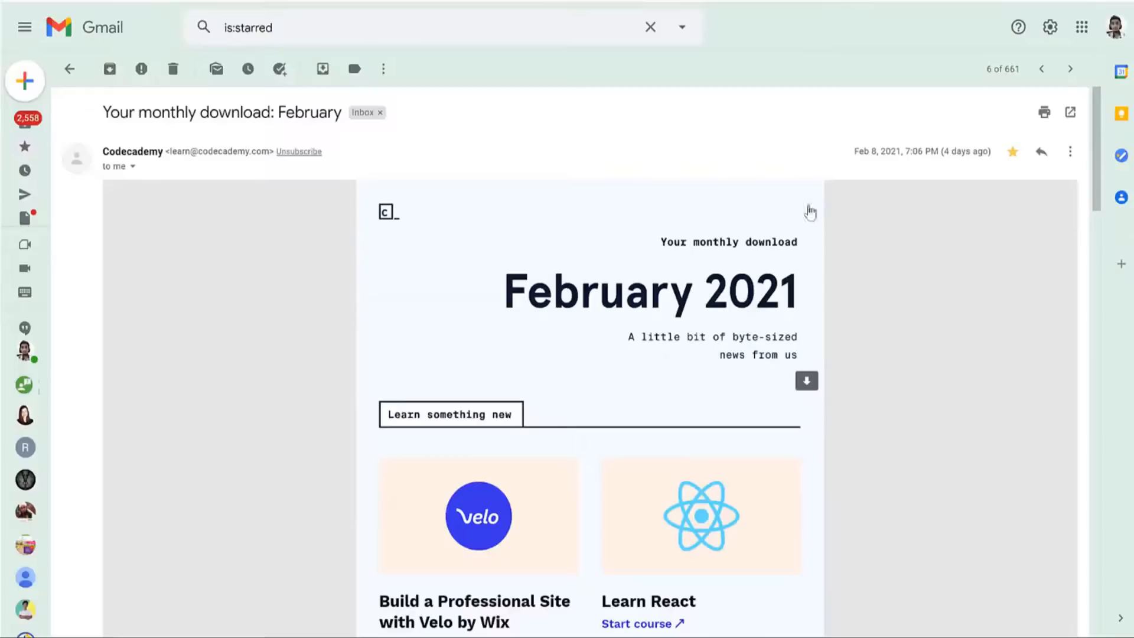
pyautogui.scroll(-3, 992, 370)
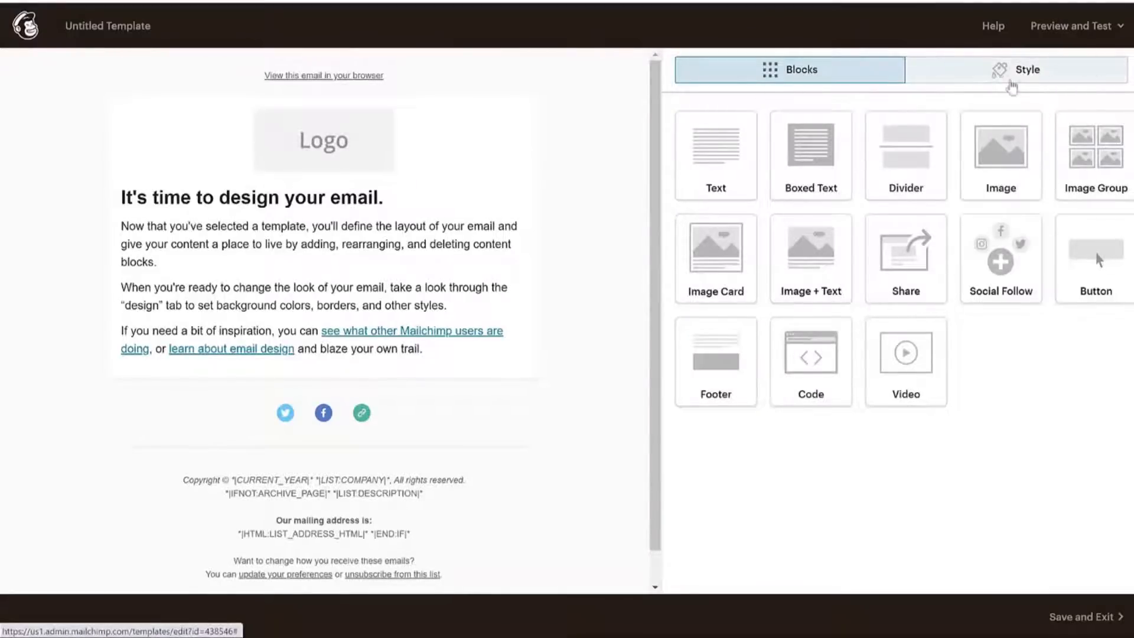
# In Style > Page, try orange, green and pink page backgrounds, settling on pink.
pyautogui.click(1003, 81)
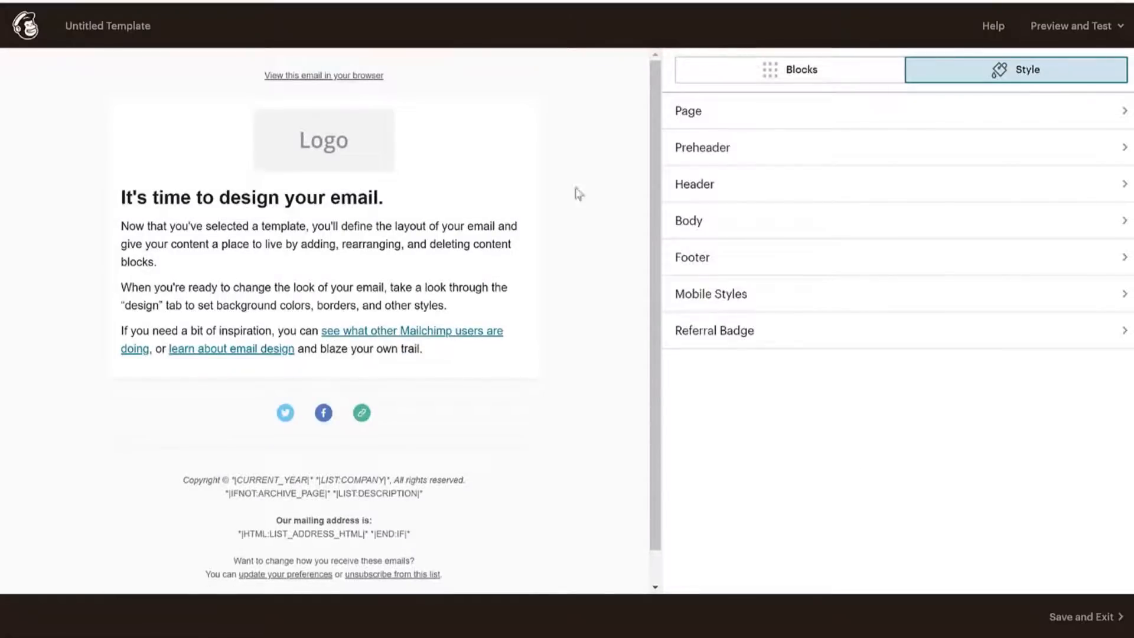
pyautogui.click(727, 111)
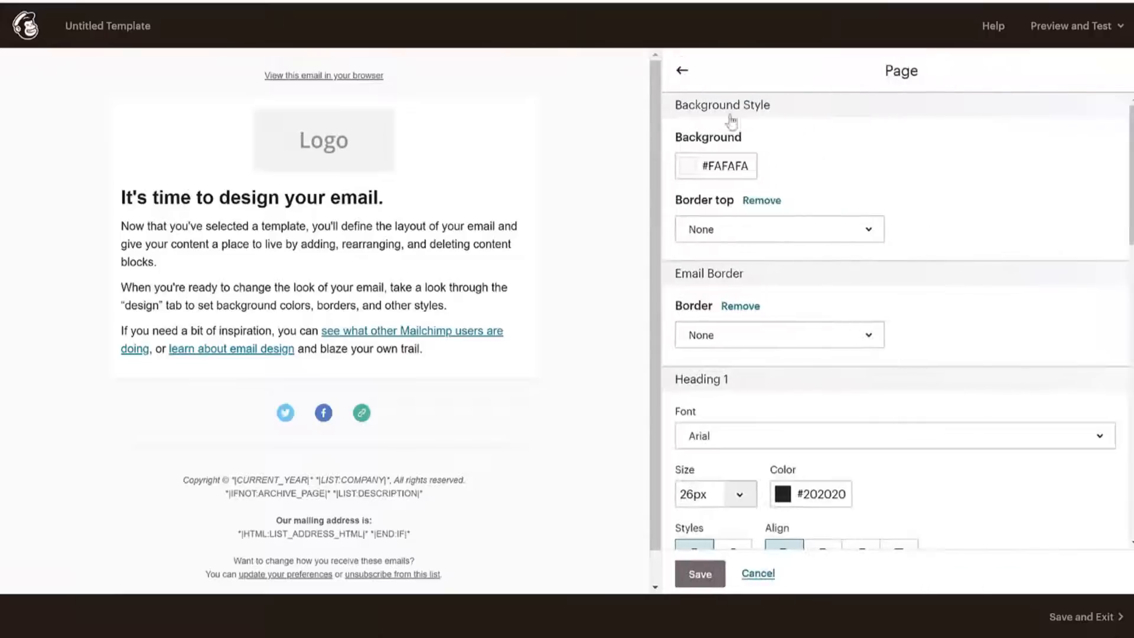
pyautogui.click(737, 168)
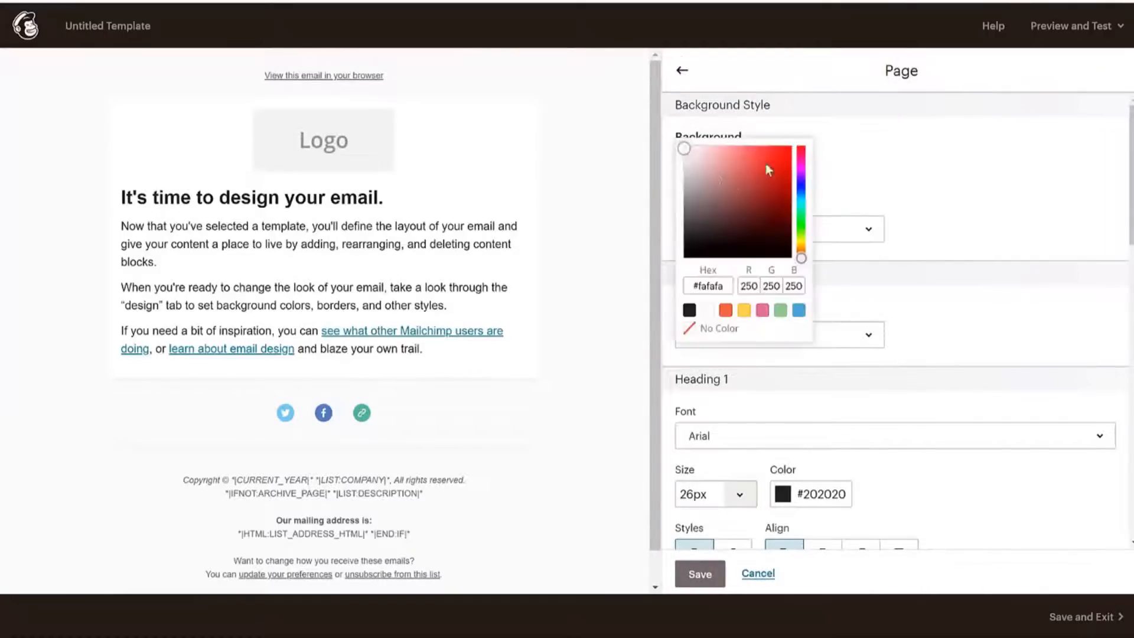
pyautogui.click(726, 310)
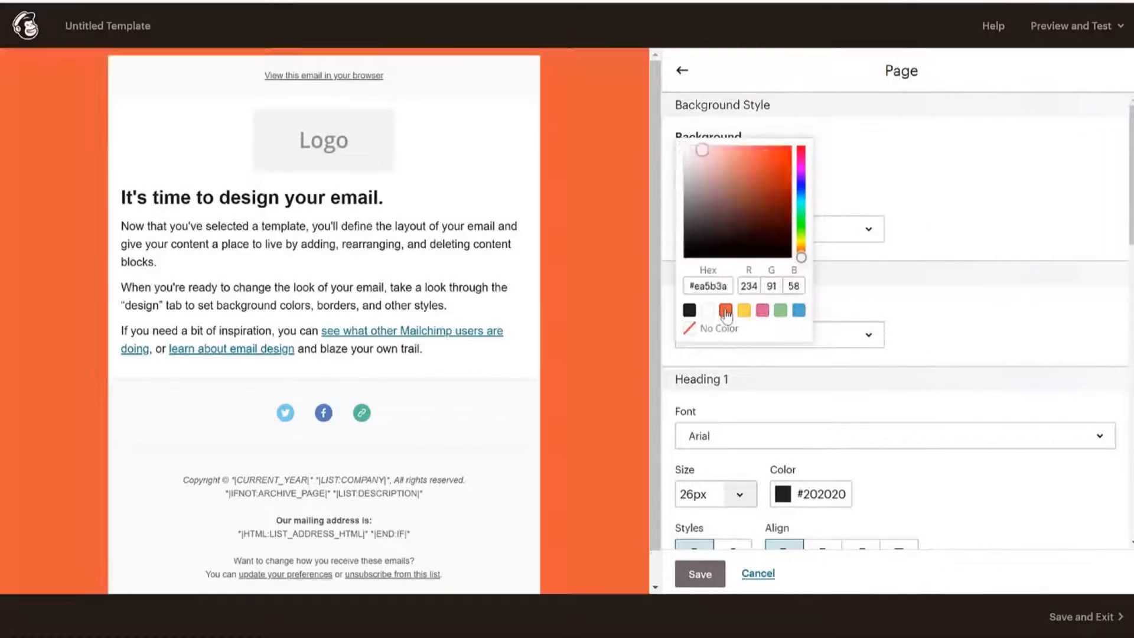
pyautogui.click(780, 311)
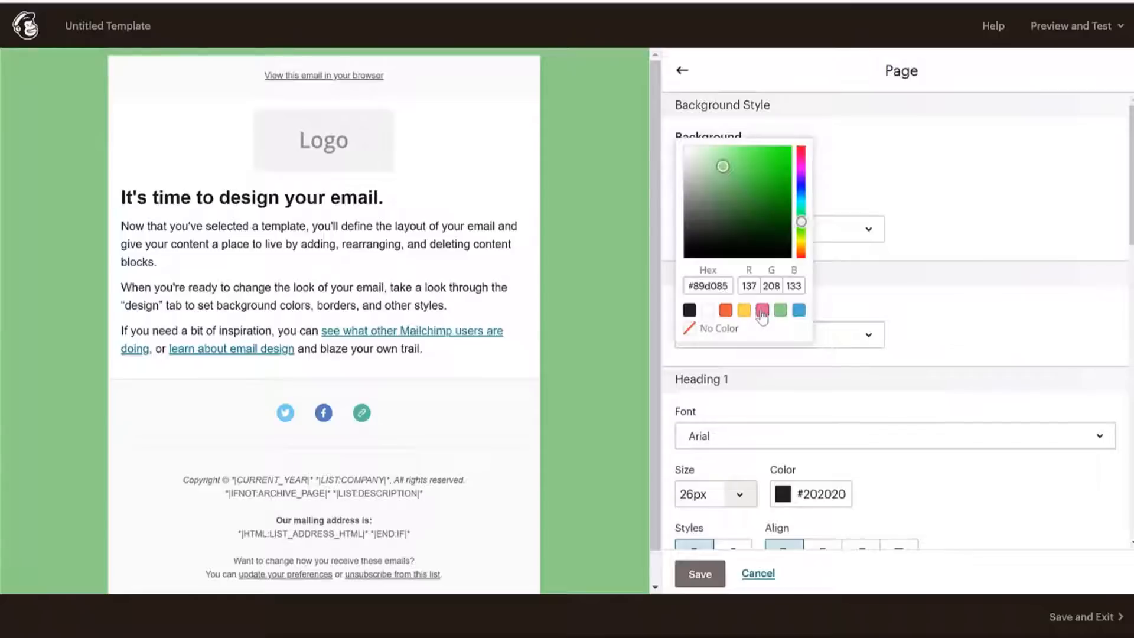
pyautogui.click(762, 311)
pyautogui.click(725, 311)
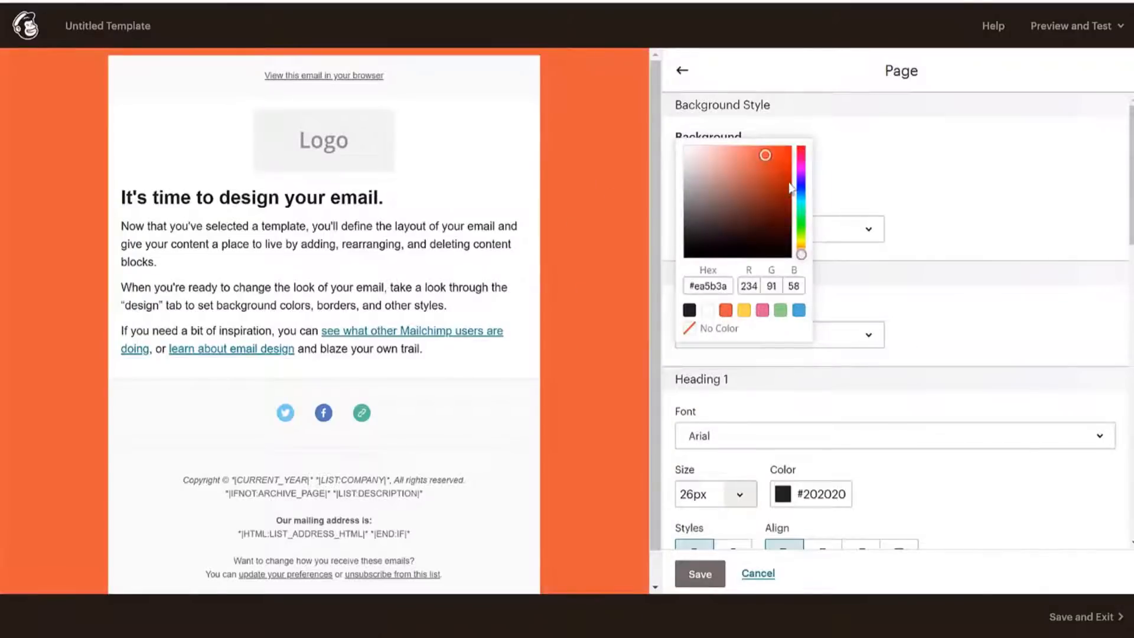
pyautogui.click(762, 312)
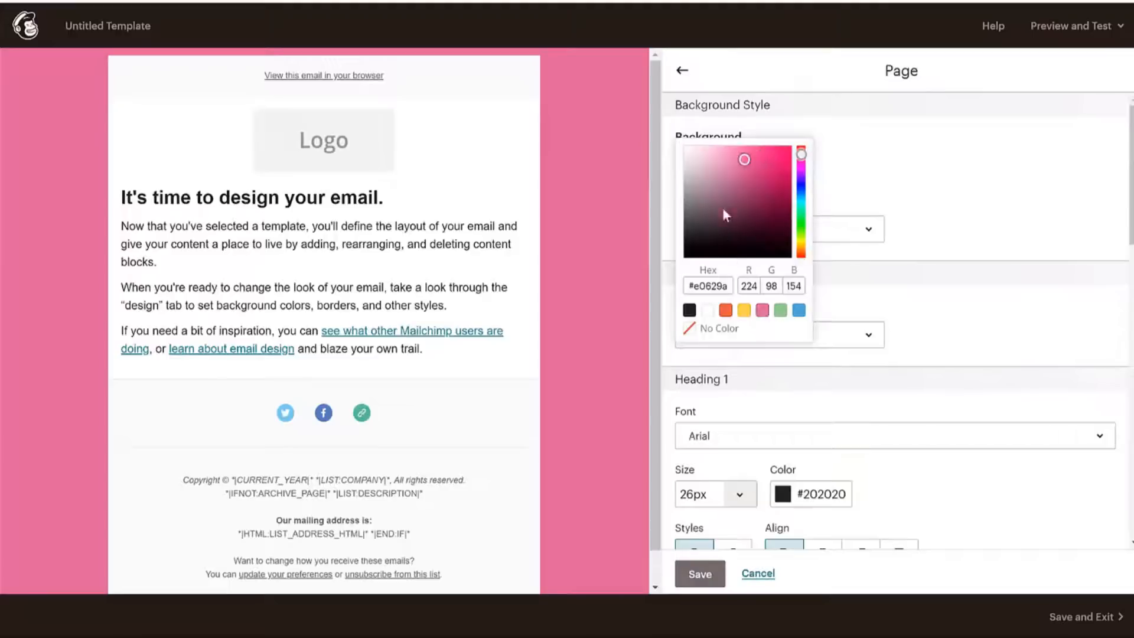
# Lighten the pink page background to the pale tint #fff3f8 and confirm it.
pyautogui.moveTo(746, 160)
pyautogui.mouseDown()
pyautogui.moveTo(699, 139)
pyautogui.moveTo(702, 126)
pyautogui.moveTo(690, 137)
pyautogui.mouseUp()
pyautogui.click(733, 171)
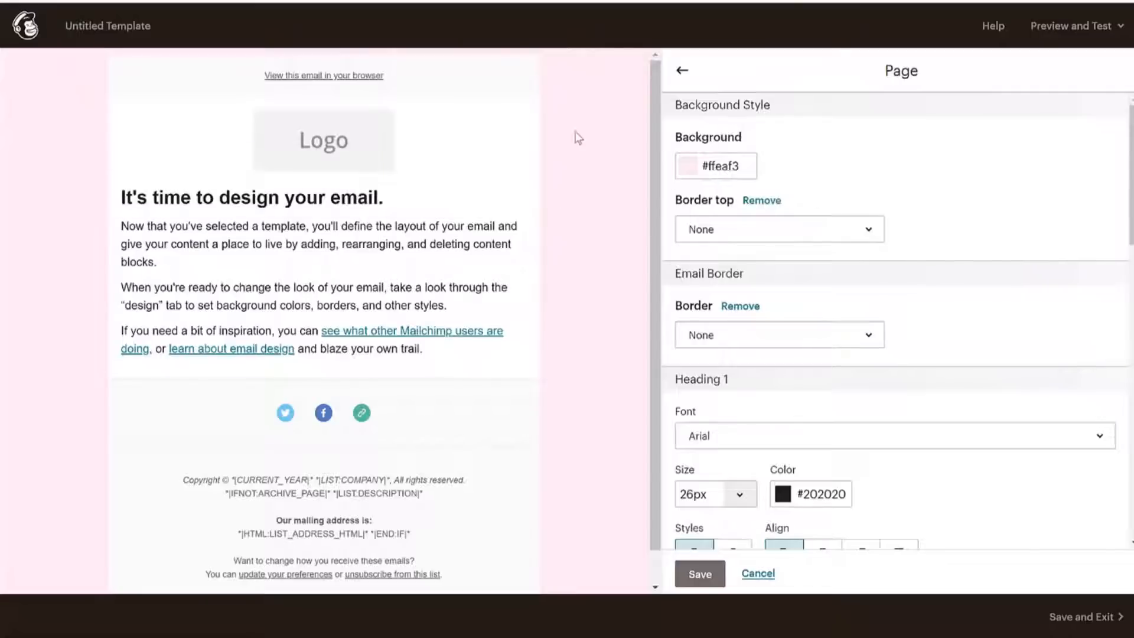
pyautogui.click(716, 162)
pyautogui.moveTo(690, 144); pyautogui.dragTo(688, 143)
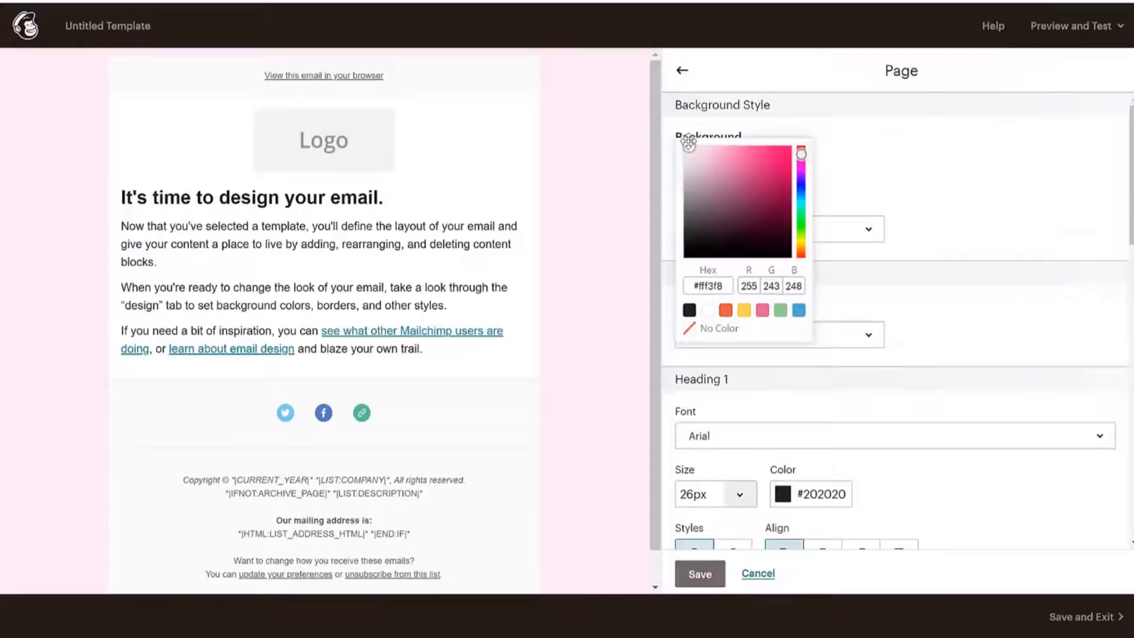
pyautogui.click(969, 148)
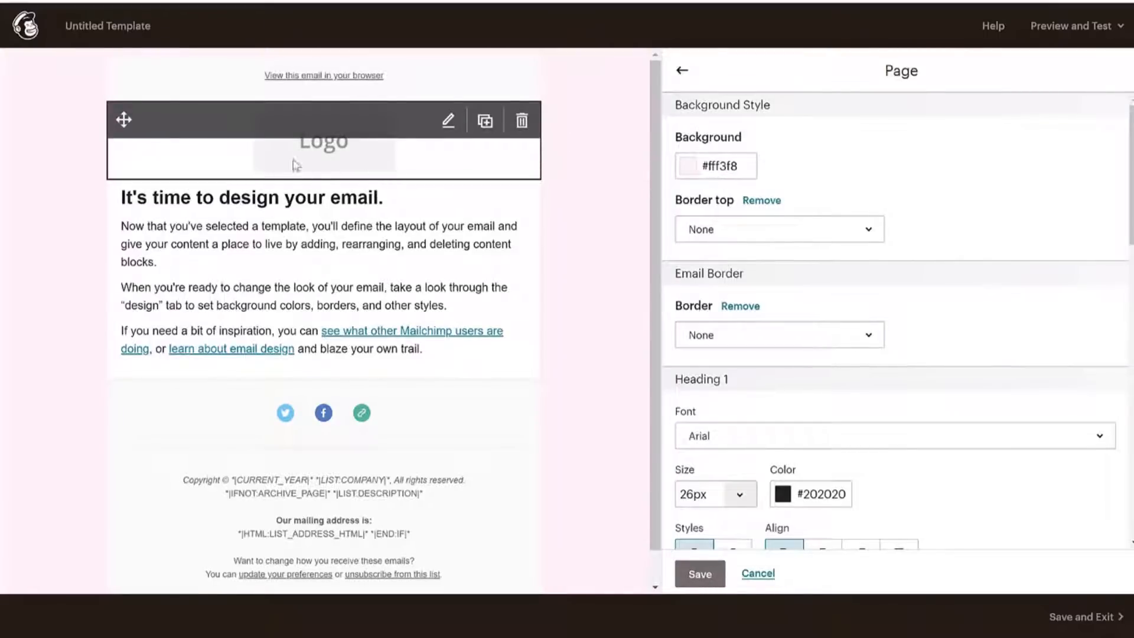
# Select the Logo image block at the top of the email to edit it.
pyautogui.click(335, 157)
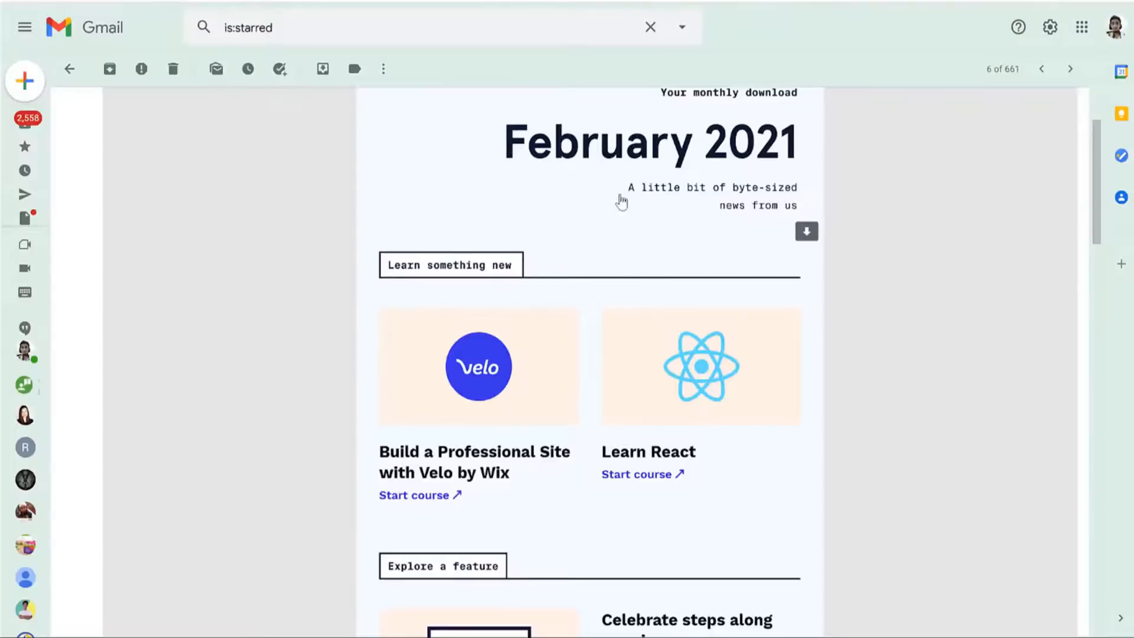
pyautogui.scroll(3, 621, 202)
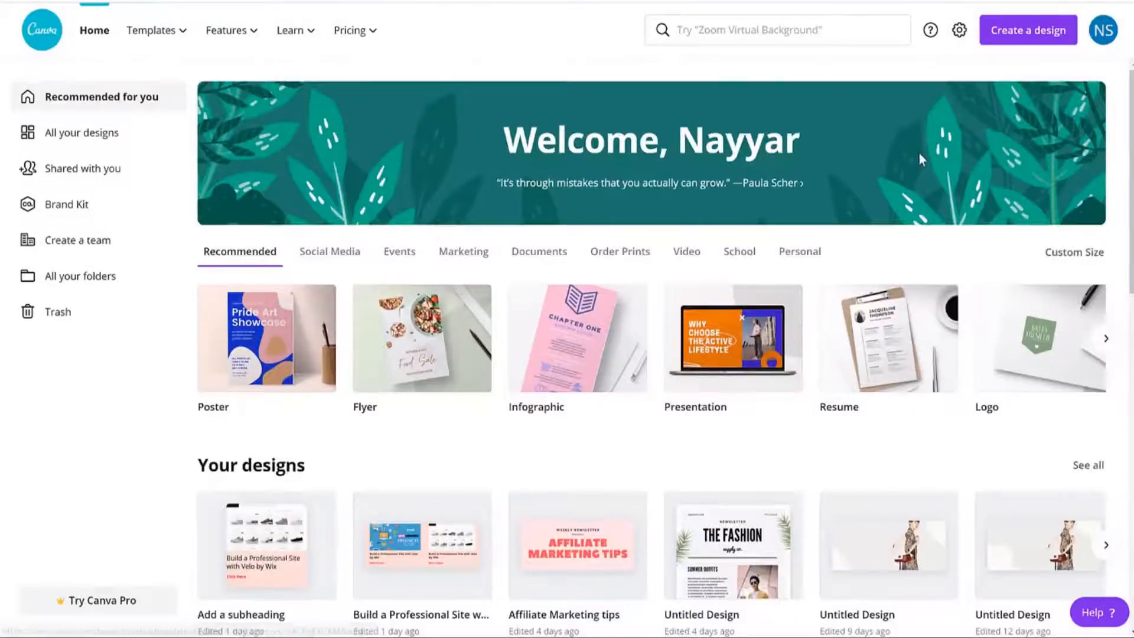
# From Create a design, choose the Custom size option.
pyautogui.scroll(-10, 813, 334)
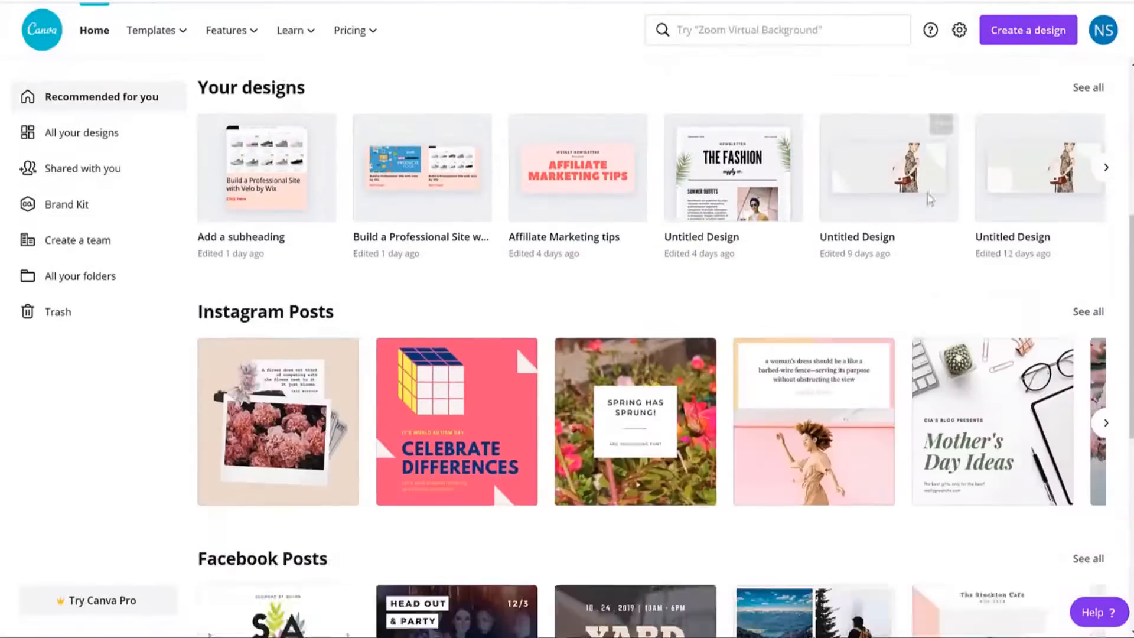
pyautogui.scroll(10, 812, 334)
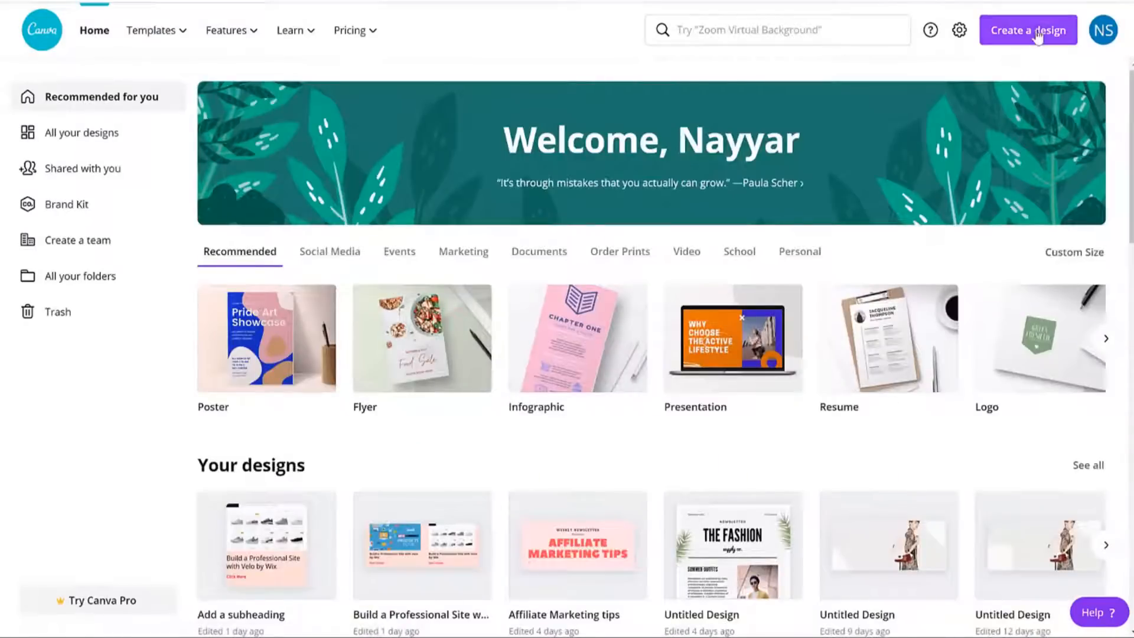
pyautogui.click(1028, 30)
pyautogui.scroll(-5, 1002, 313)
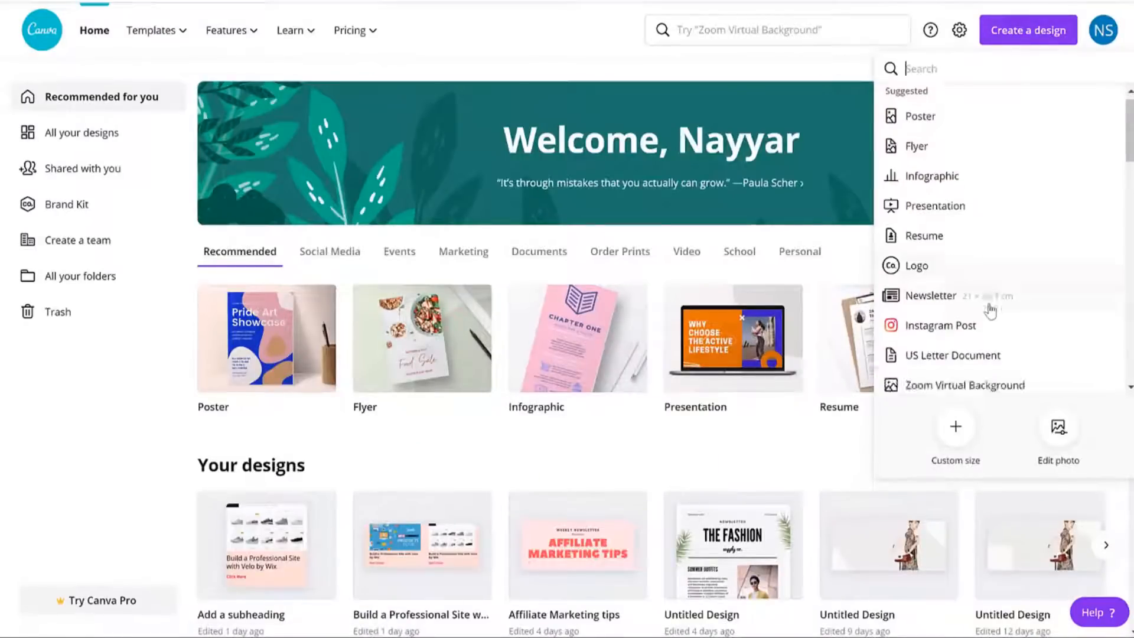
pyautogui.scroll(-4, 991, 311)
pyautogui.scroll(4, 987, 311)
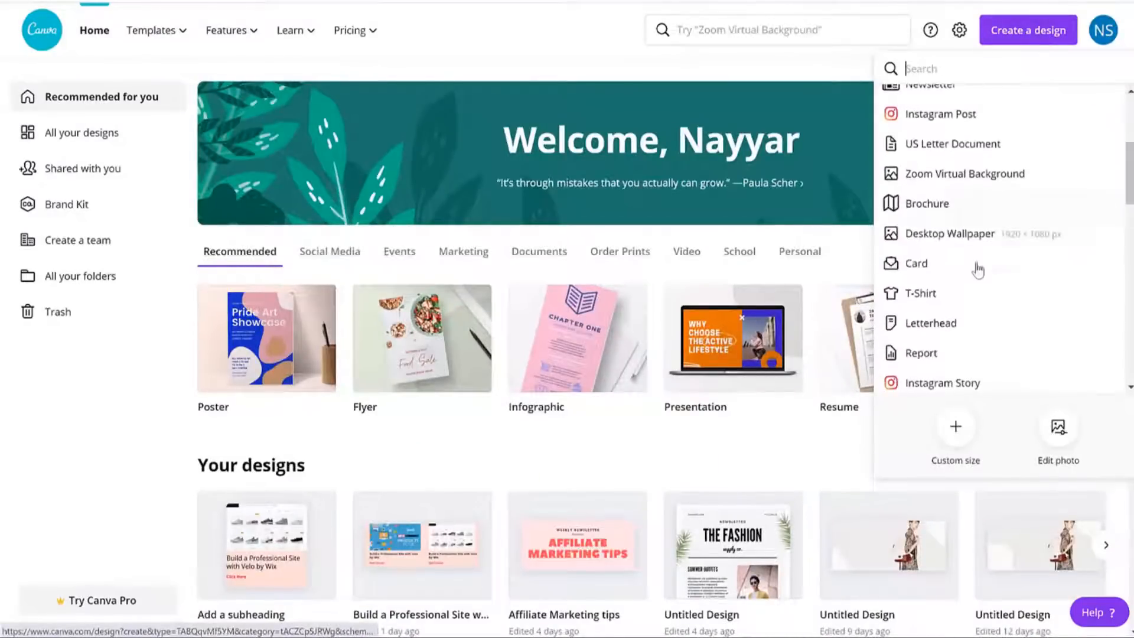
pyautogui.scroll(-6, 977, 261)
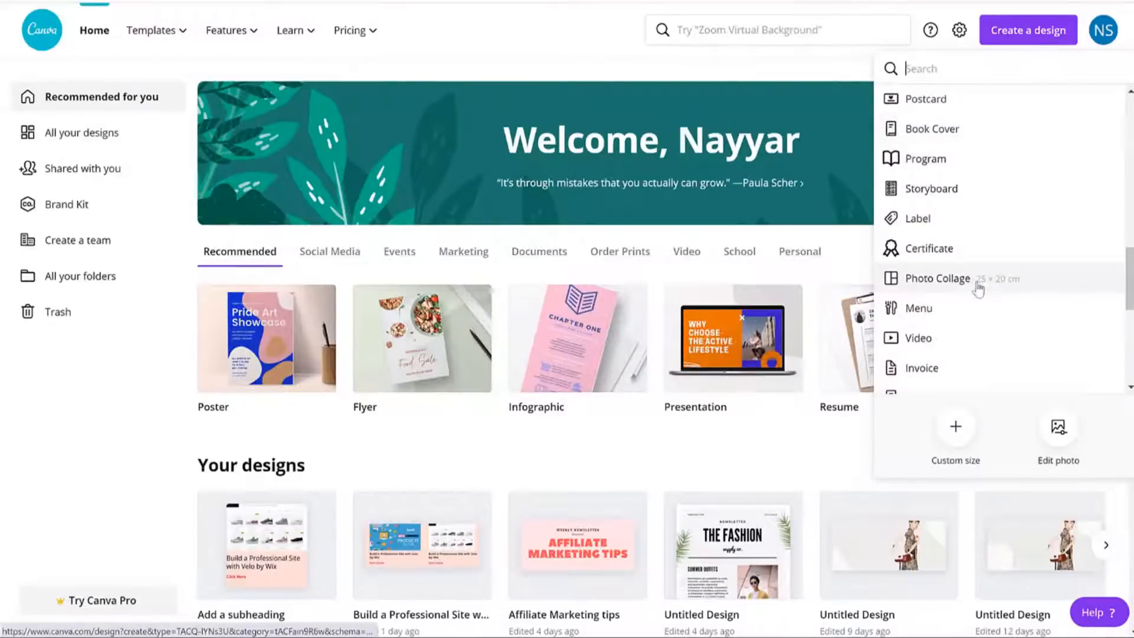
pyautogui.scroll(10, 998, 289)
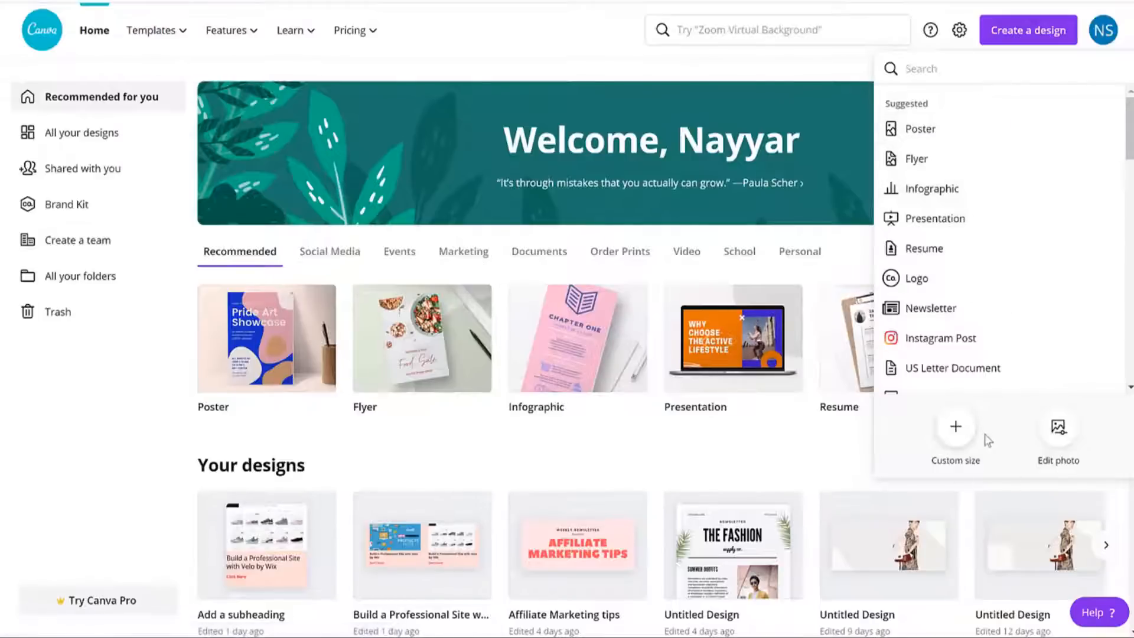
pyautogui.click(955, 430)
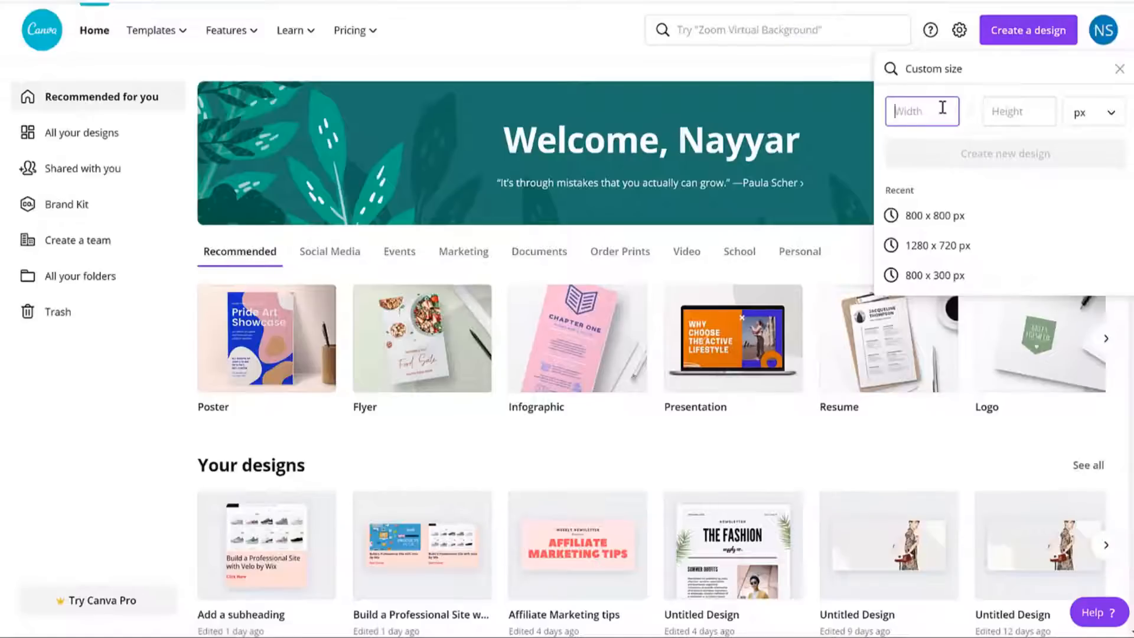
# Enter 1280 × 450 px as the custom size and create the design.
pyautogui.write('1280')
pyautogui.press('Tab')
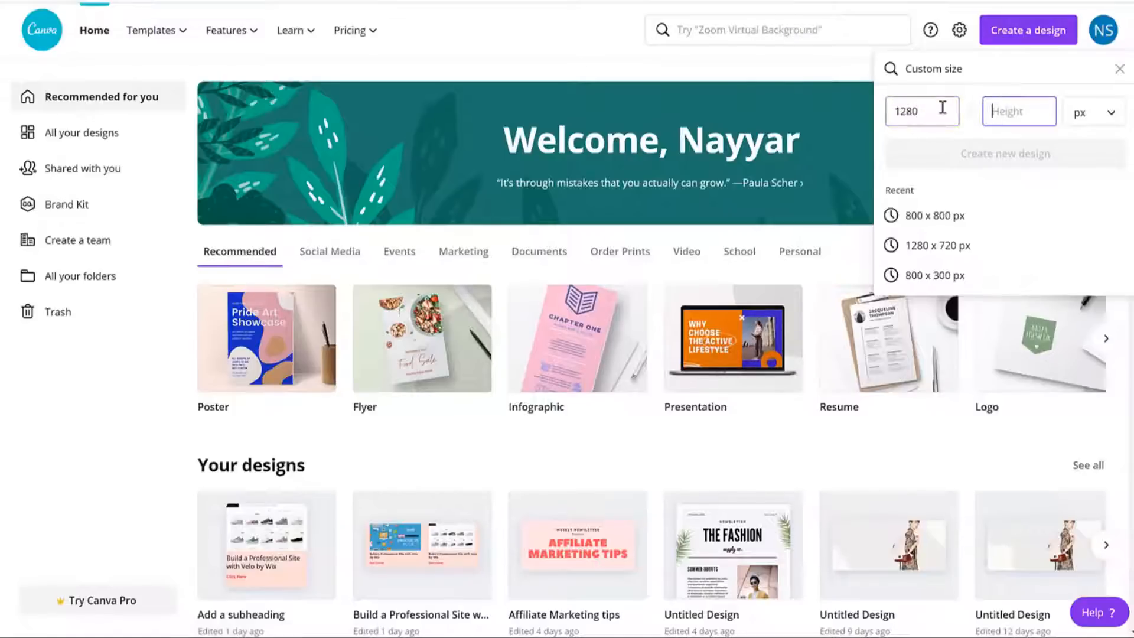
pyautogui.write('400')
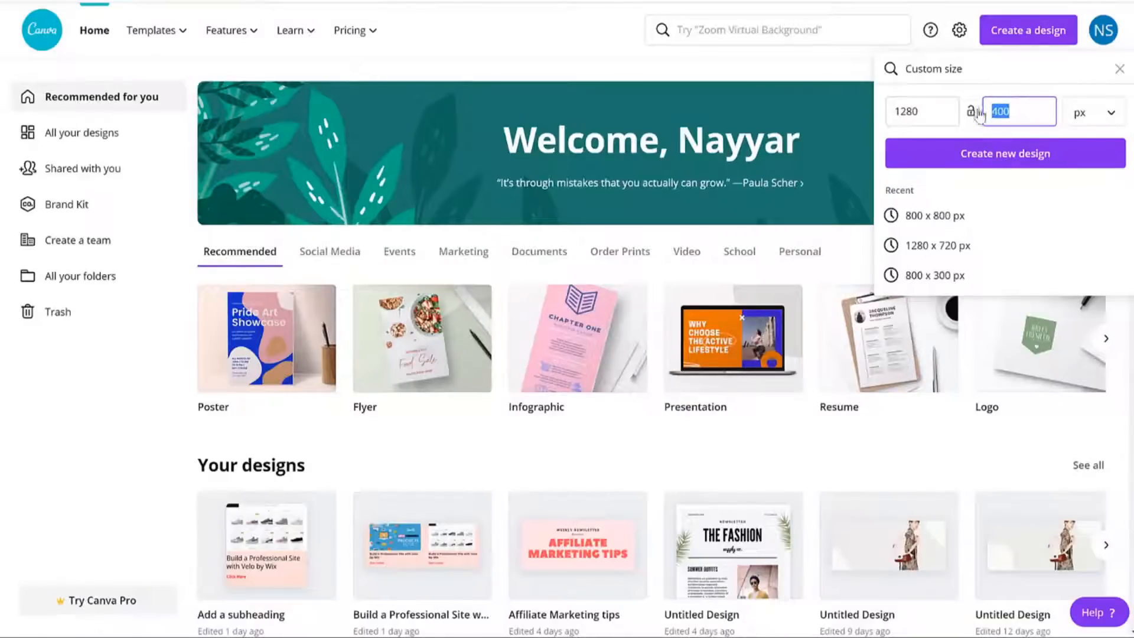
pyautogui.write('450')
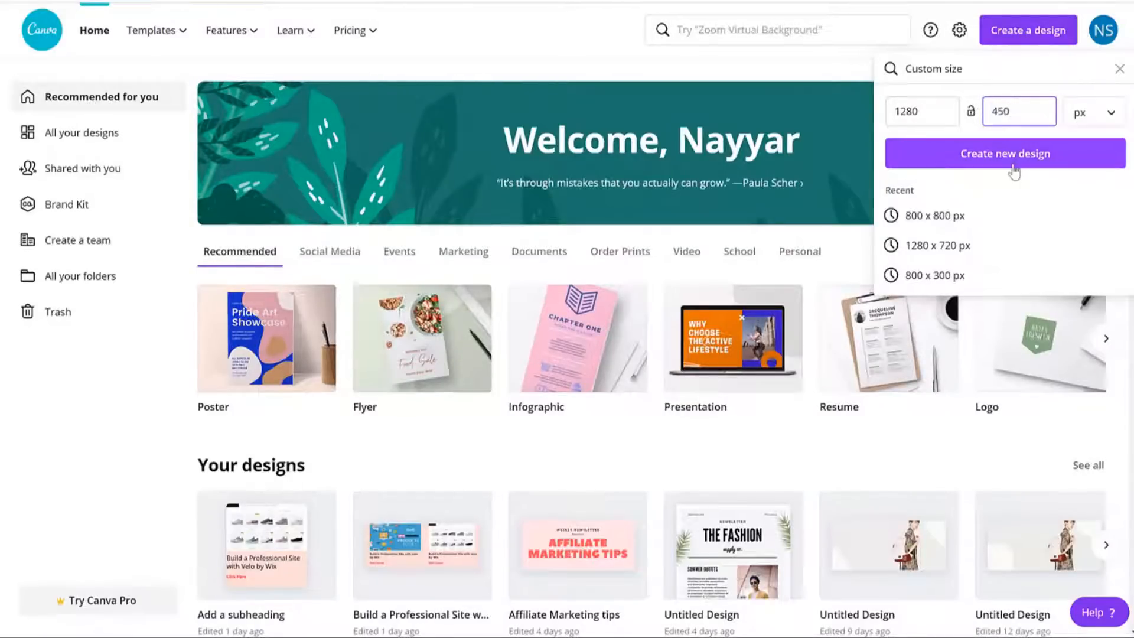
pyautogui.click(1014, 172)
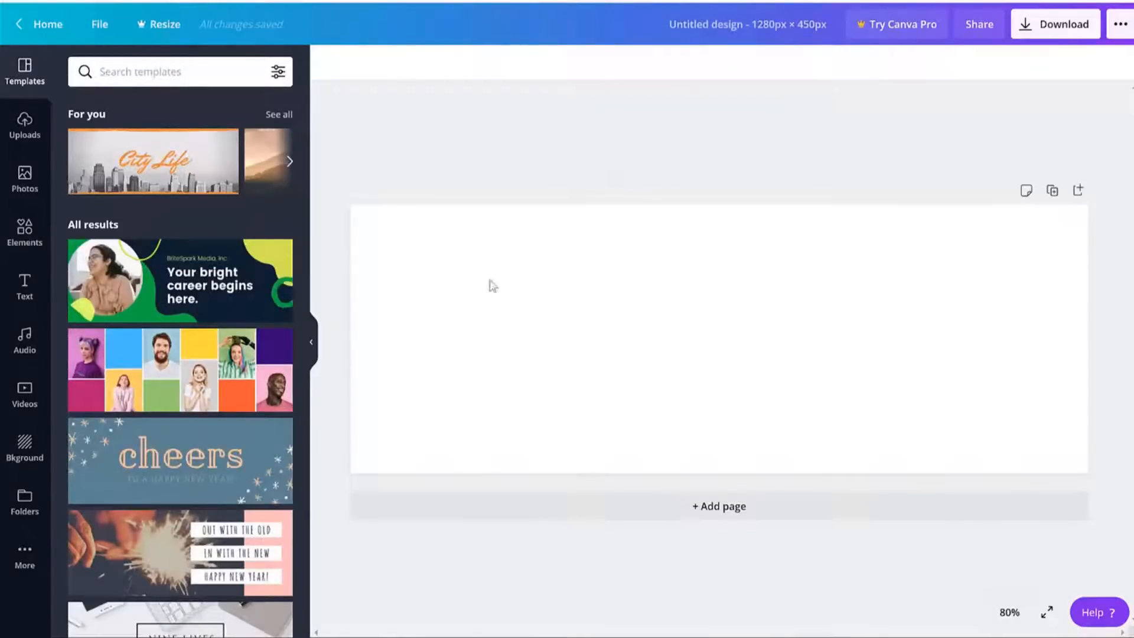
pyautogui.scroll(-7, 288, 319)
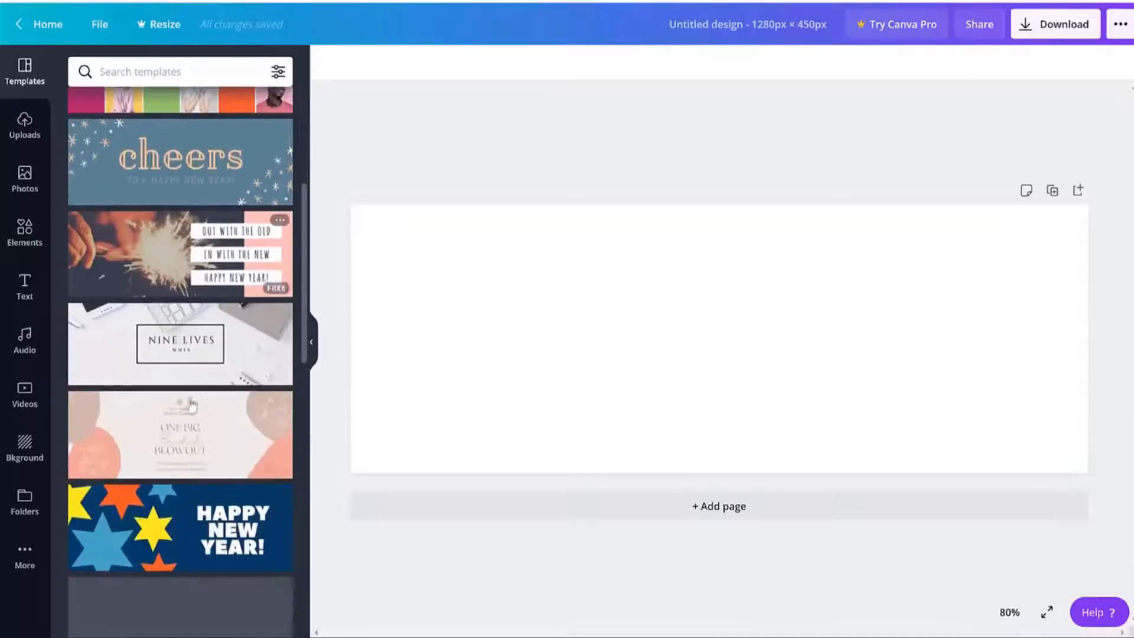
pyautogui.scroll(-8, 287, 319)
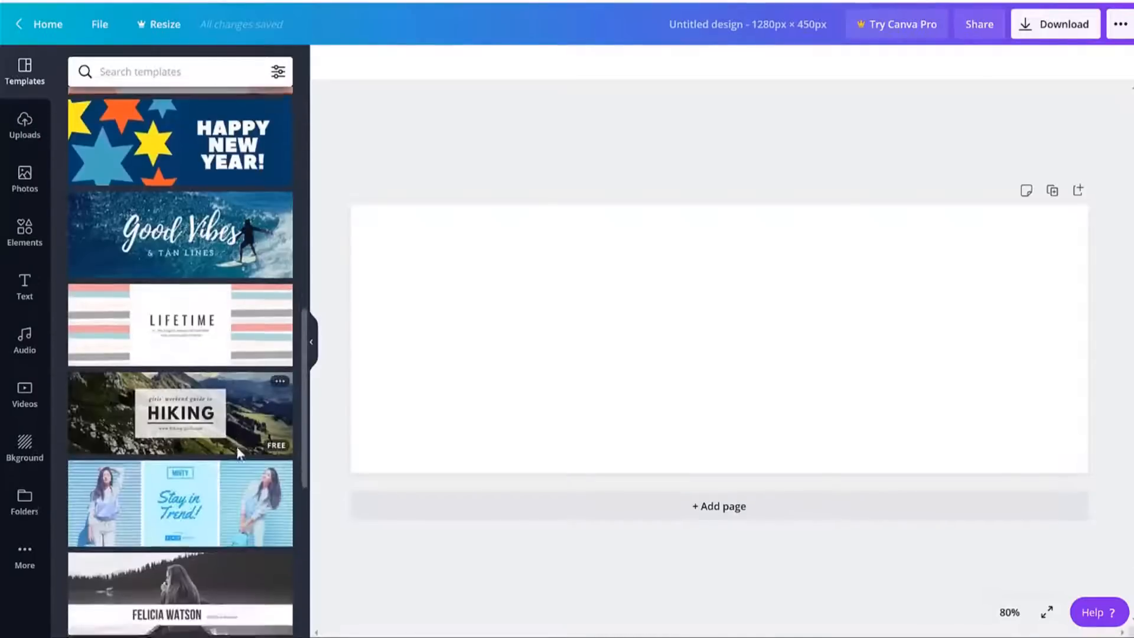
pyautogui.scroll(15, 207, 292)
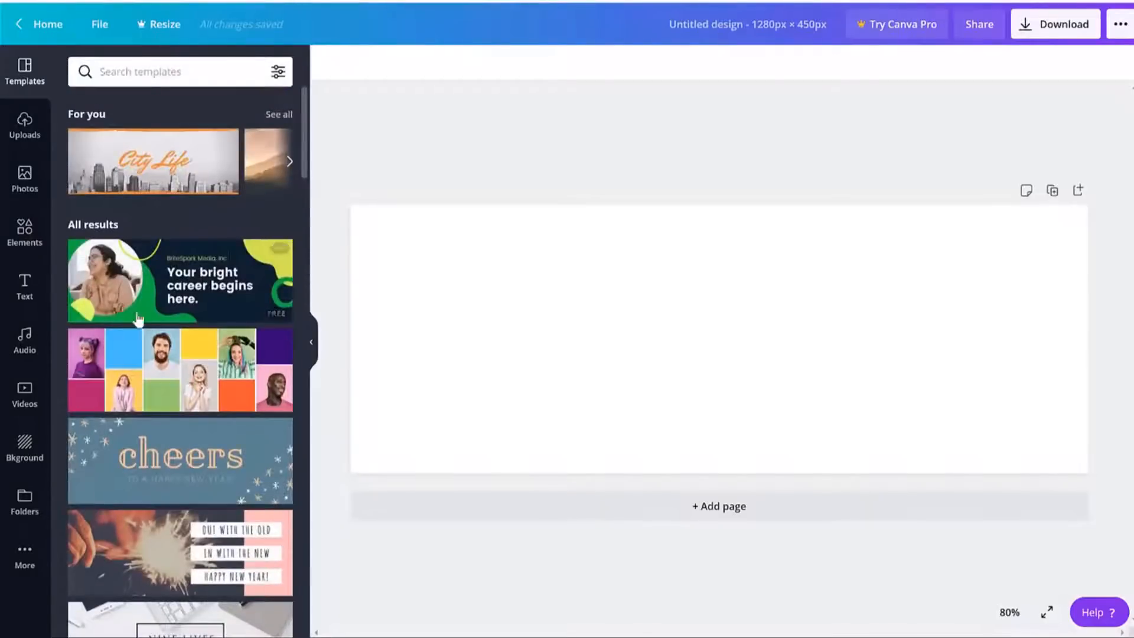
# Apply the 'Your bright career begins here' template and remove the photo from its circular frame.
pyautogui.click(174, 293)
pyautogui.click(772, 290)
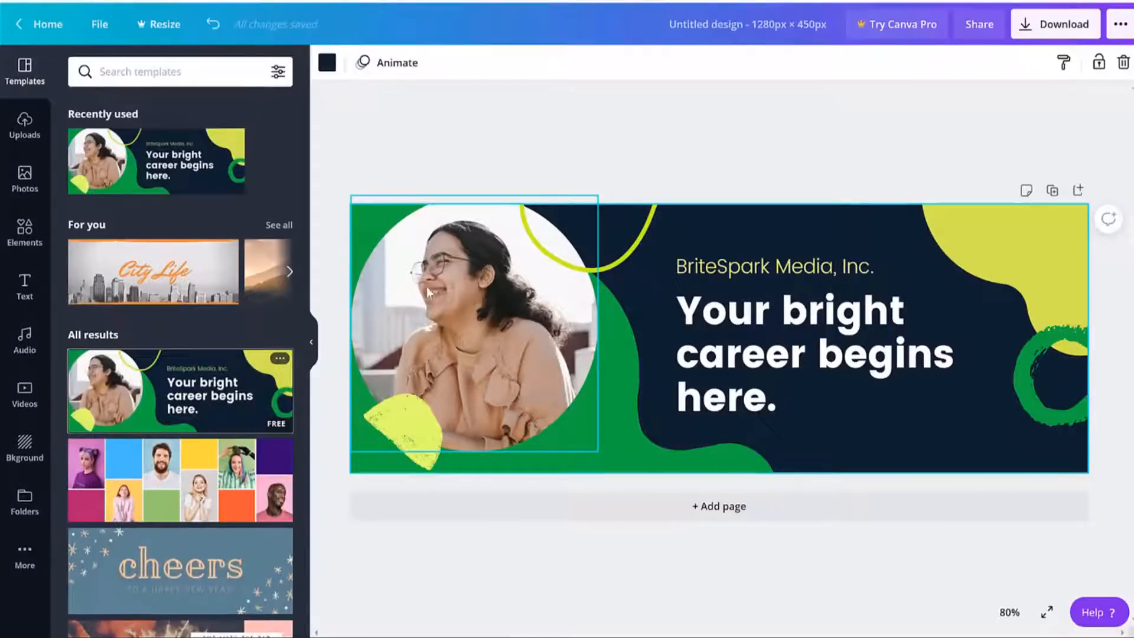
pyautogui.click(506, 335)
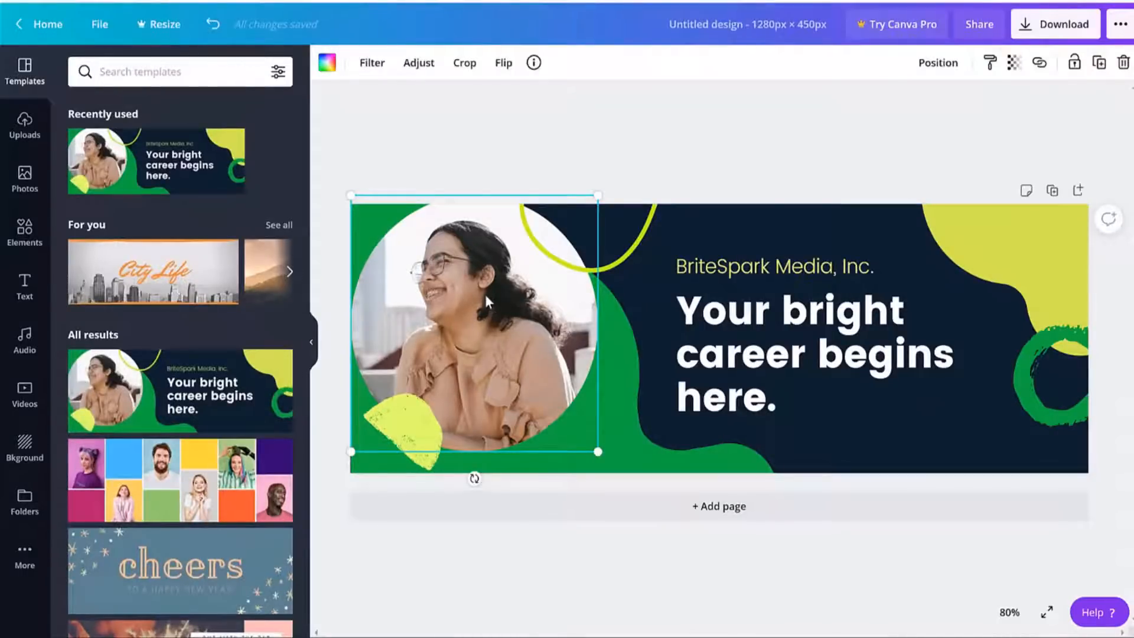
pyautogui.press('Delete')
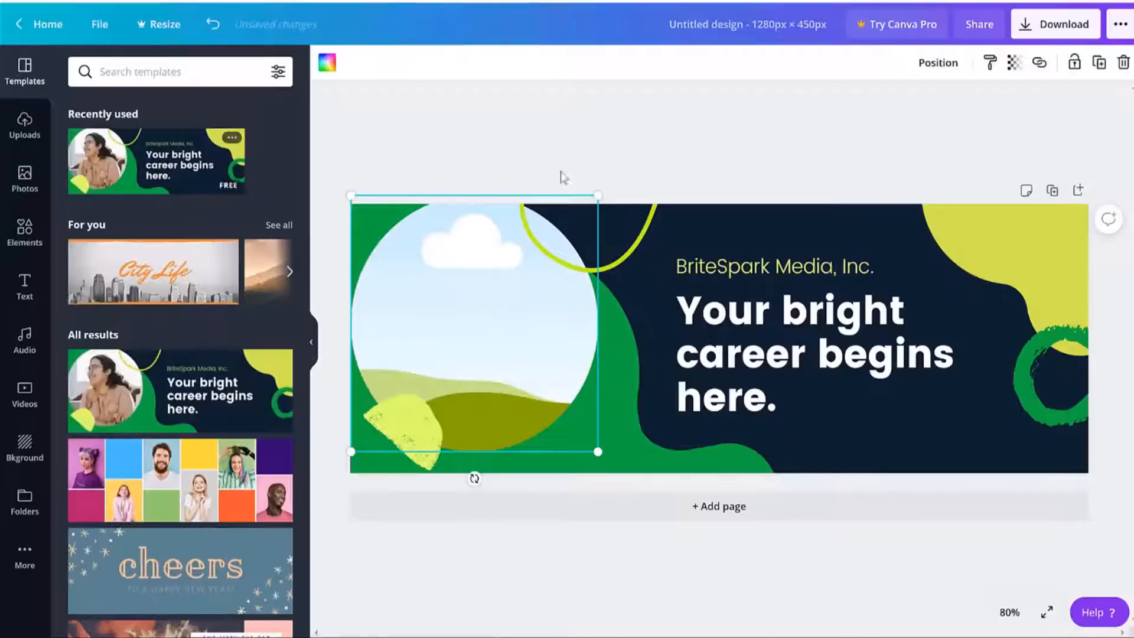
pyautogui.press('Escape')
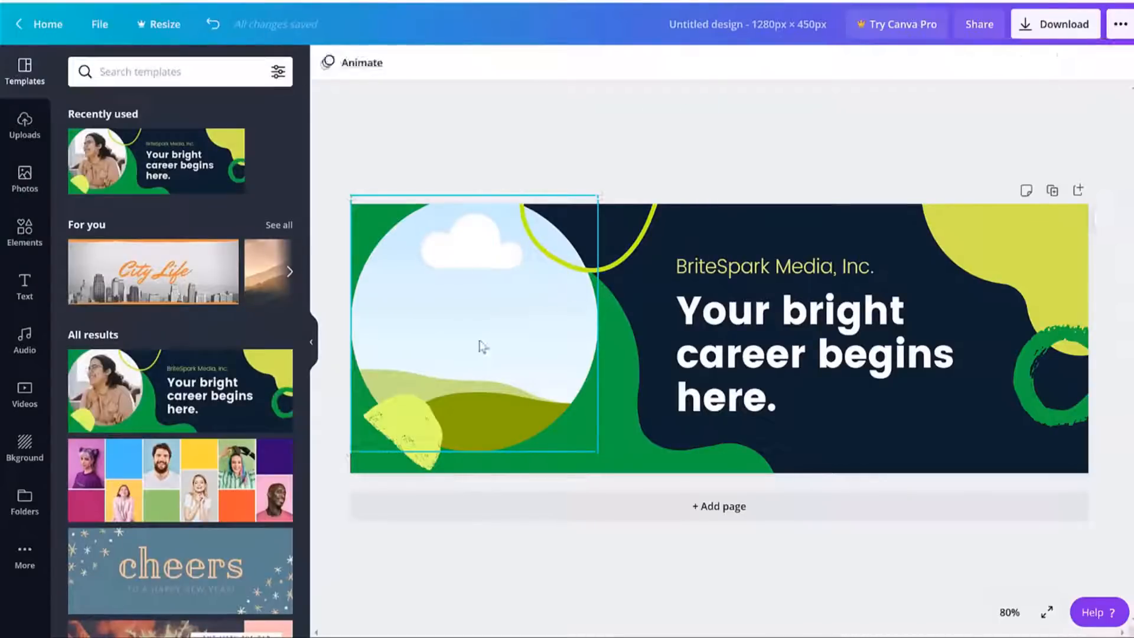
# Delete all the banner's elements and its navy page background.
pyautogui.moveTo(348, 157); pyautogui.dragTo(1122, 549)
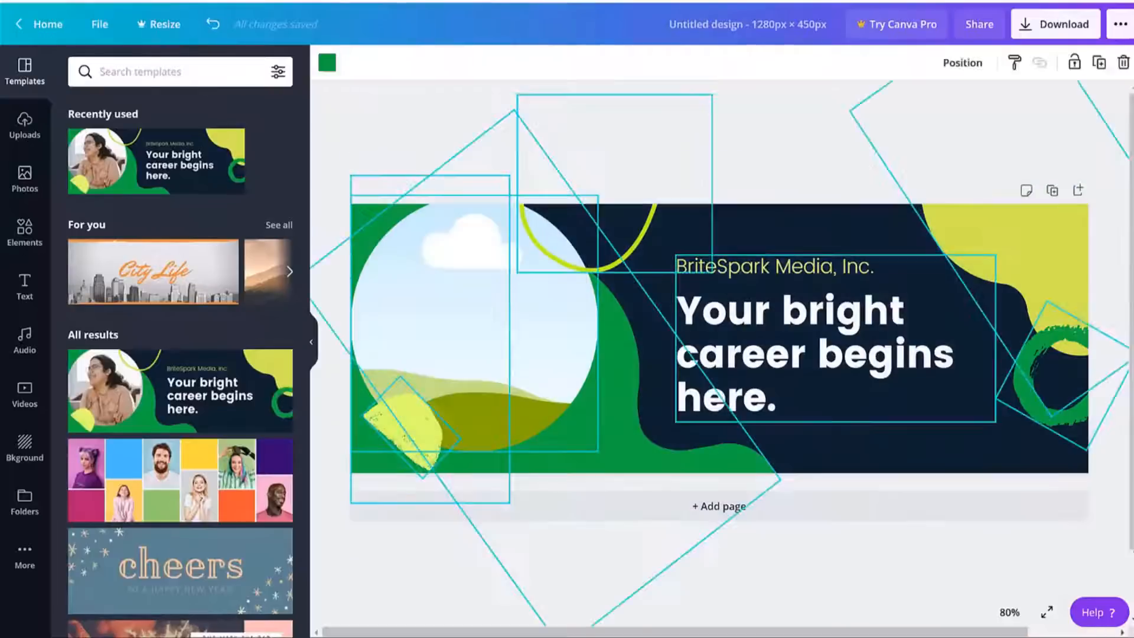
pyautogui.press('Delete')
pyautogui.click(725, 309)
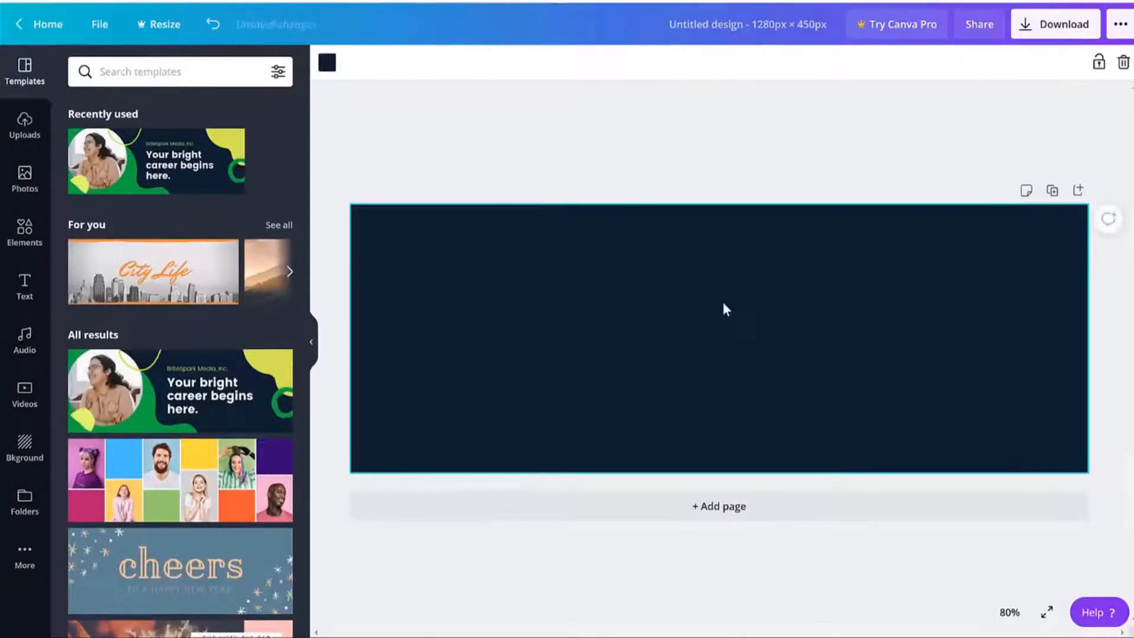
pyautogui.press('Delete')
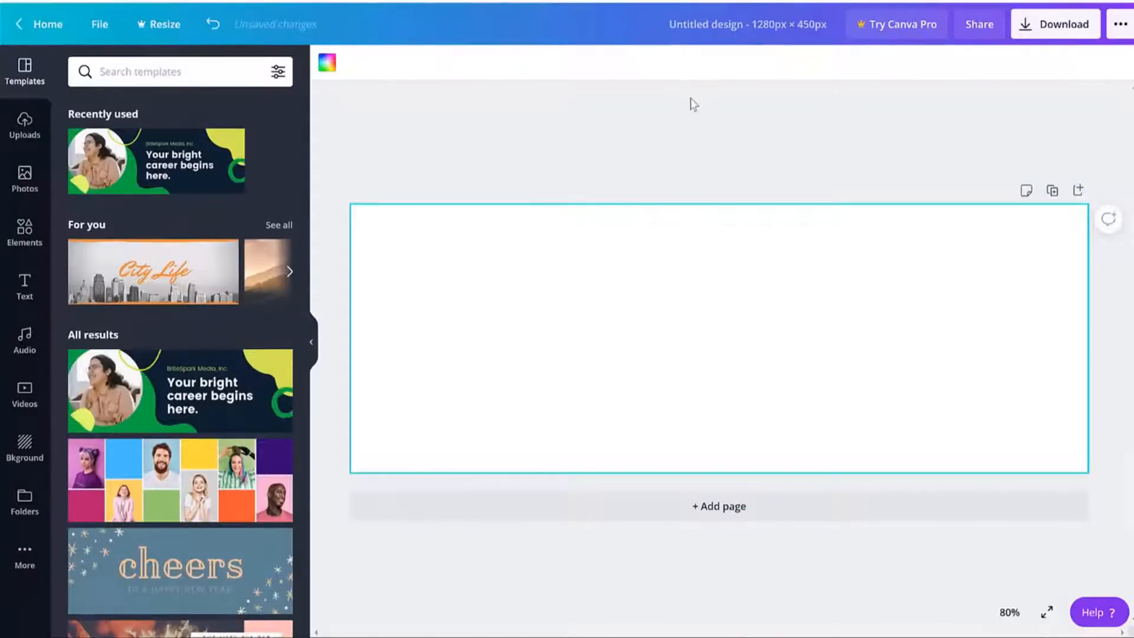
# Try coral, purple and blue backgrounds, then set the page background to white.
pyautogui.click(327, 62)
pyautogui.click(129, 324)
pyautogui.click(238, 321)
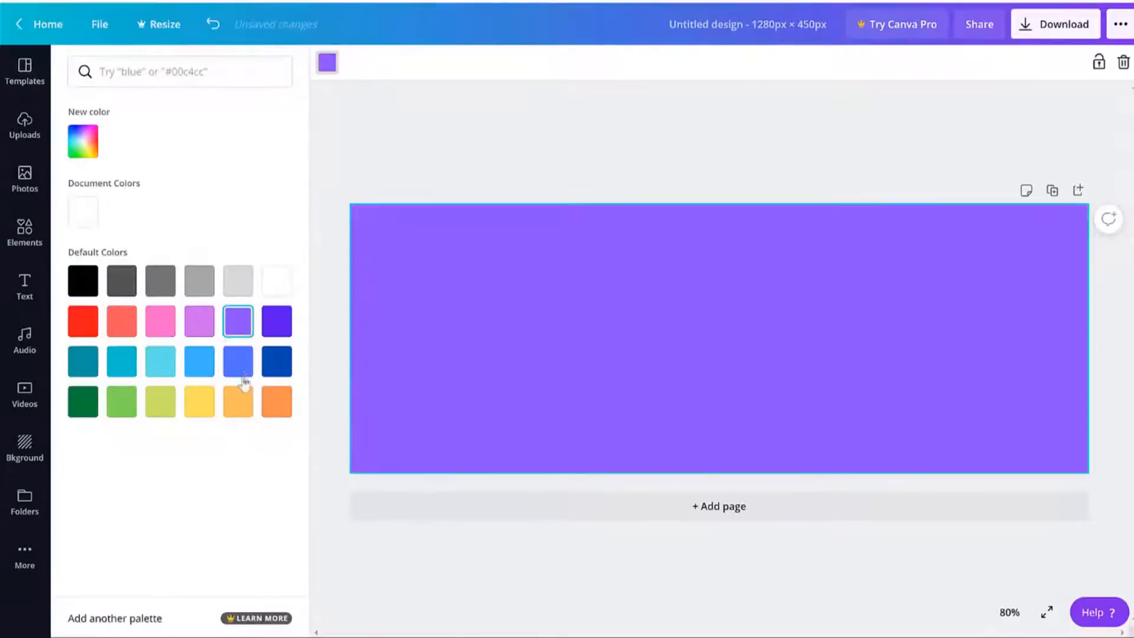
pyautogui.click(238, 361)
pyautogui.click(82, 218)
pyautogui.click(393, 99)
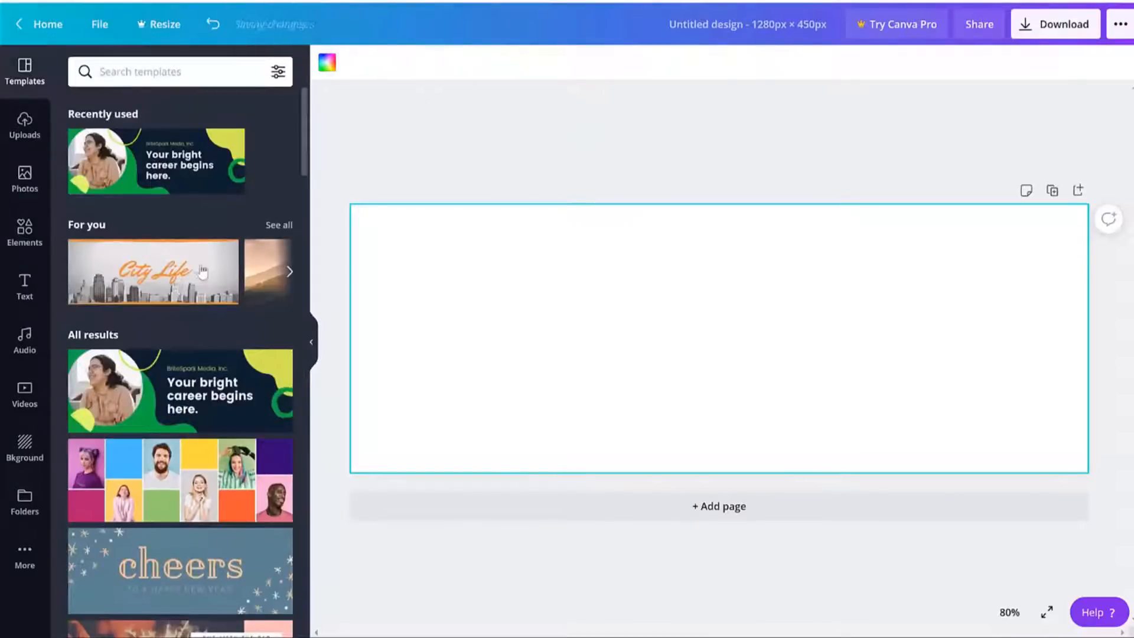
# Scroll down through the Templates panel looking for a suitable design.
pyautogui.scroll(-10, 219, 292)
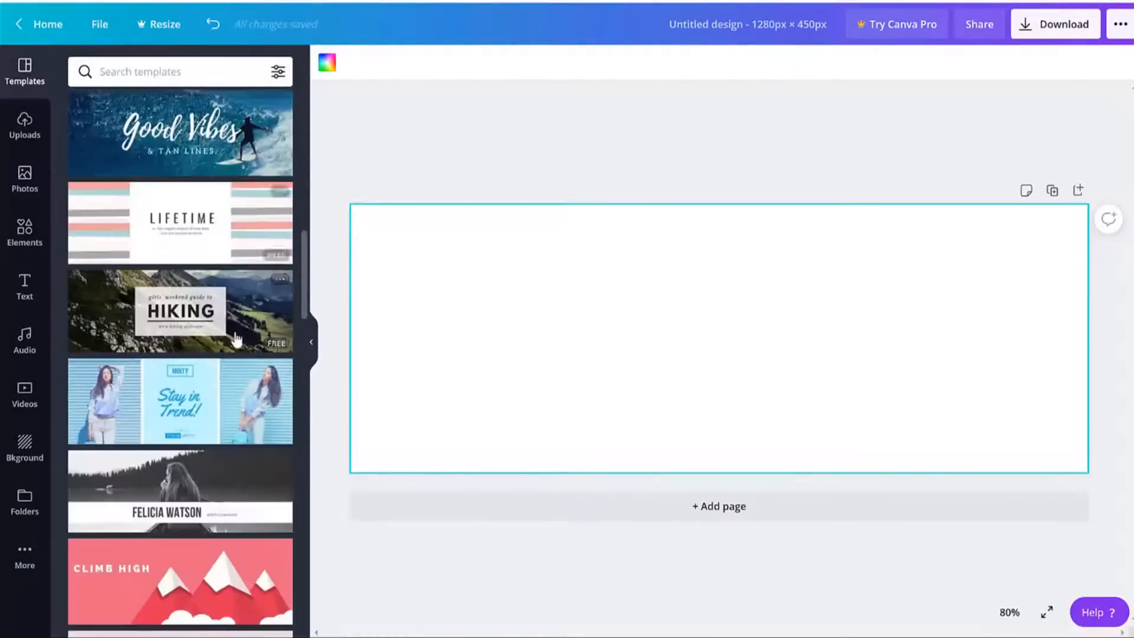
pyautogui.scroll(-7, 237, 330)
pyautogui.scroll(-12, 246, 356)
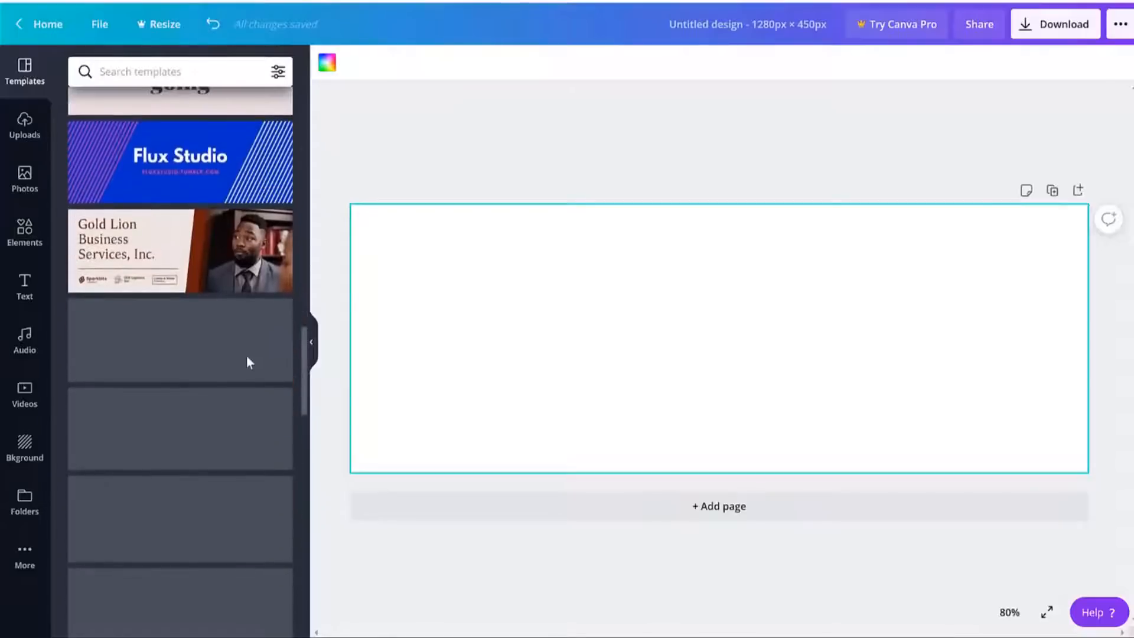
pyautogui.scroll(-4, 203, 299)
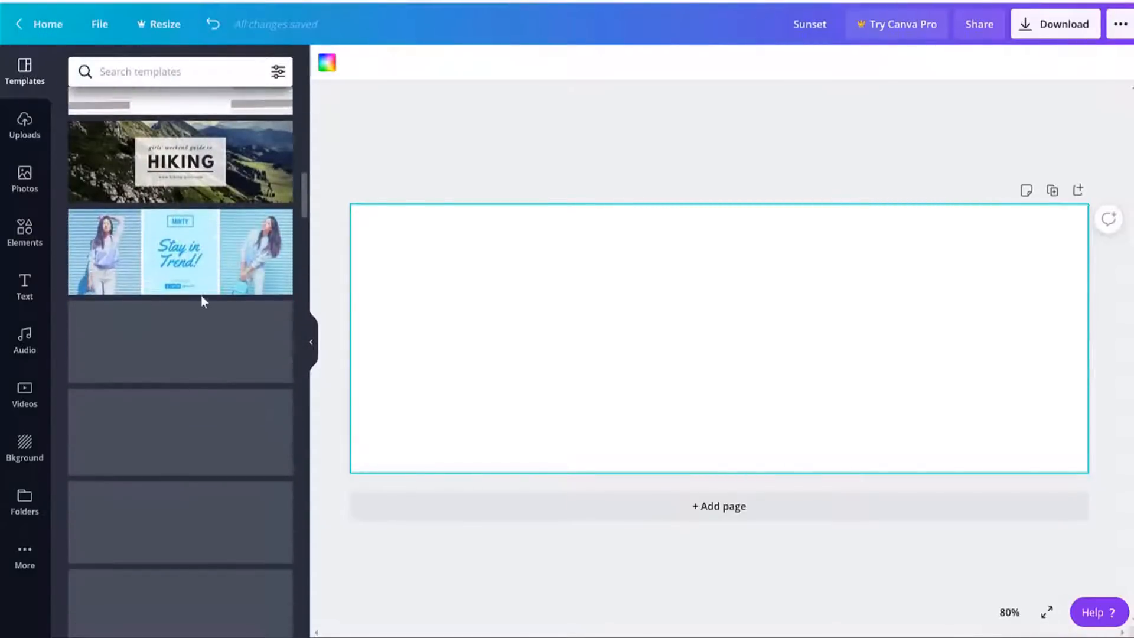
pyautogui.scroll(-8, 272, 287)
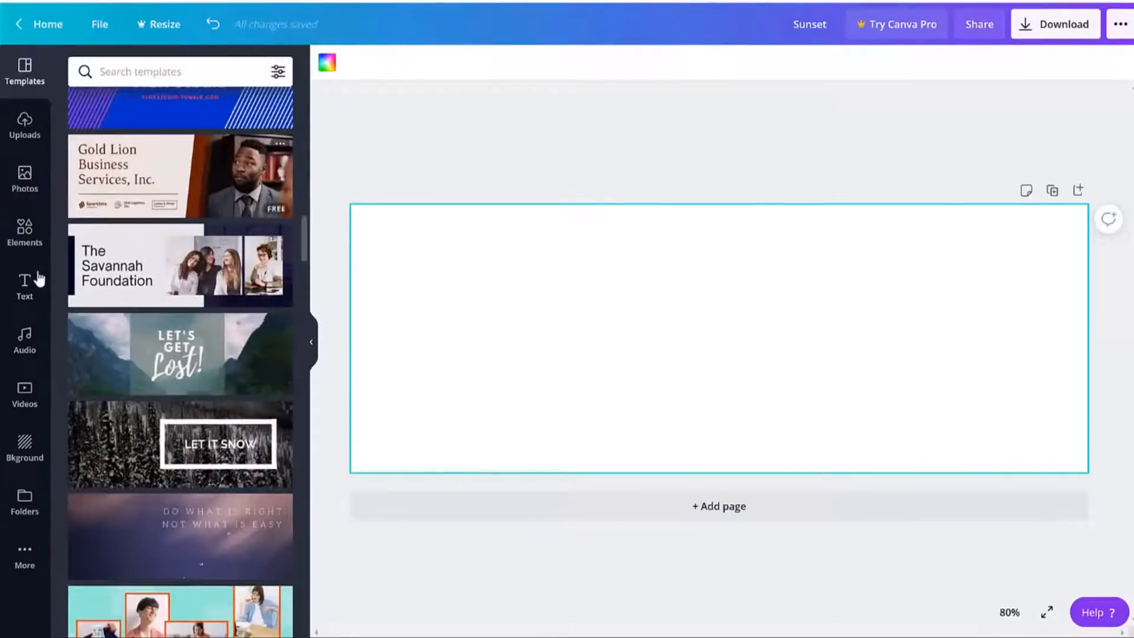
# In the Text tab, scroll the font combinations to the script 'HERE'S TO YOU' birthday set.
pyautogui.click(28, 284)
pyautogui.scroll(-5, 212, 355)
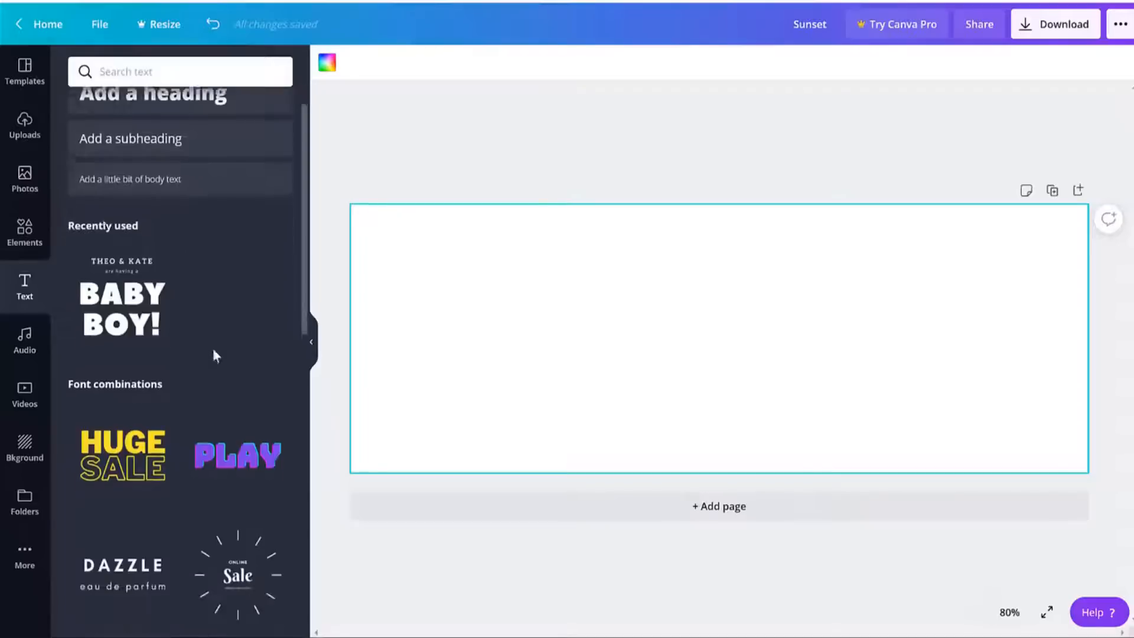
pyautogui.scroll(-8, 225, 425)
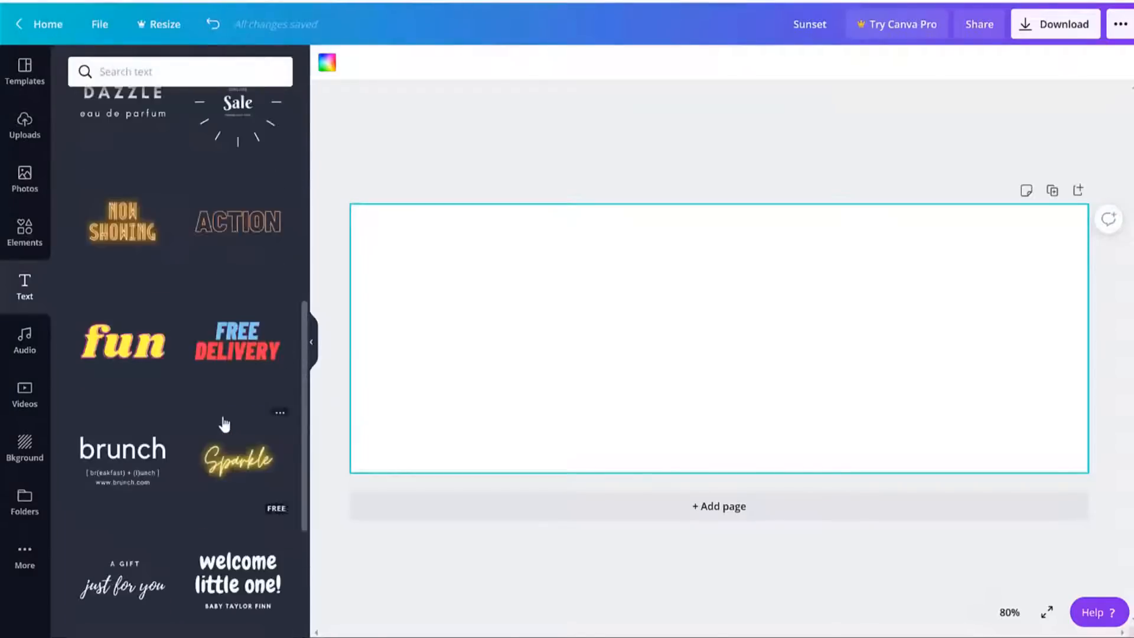
pyautogui.scroll(-10, 244, 434)
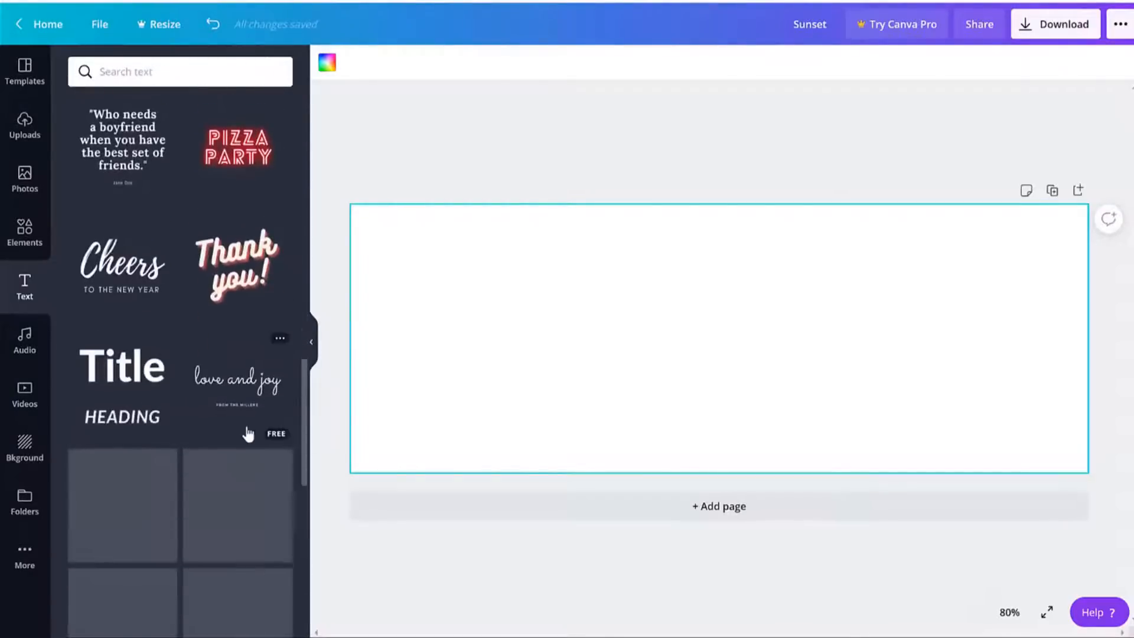
pyautogui.scroll(-10, 221, 425)
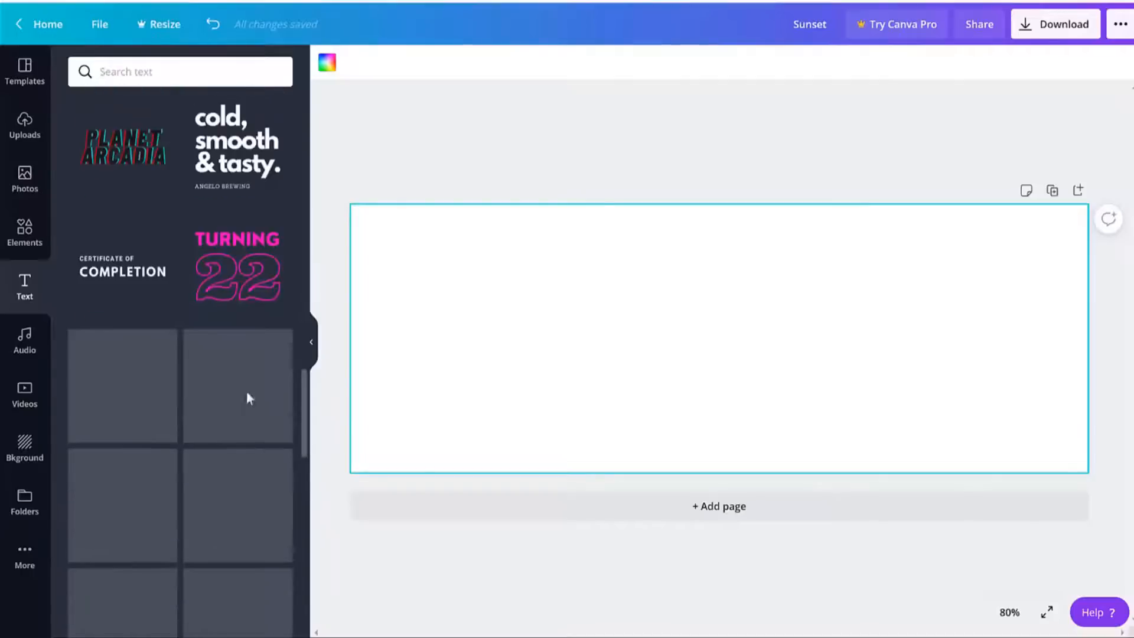
pyautogui.scroll(-8, 254, 357)
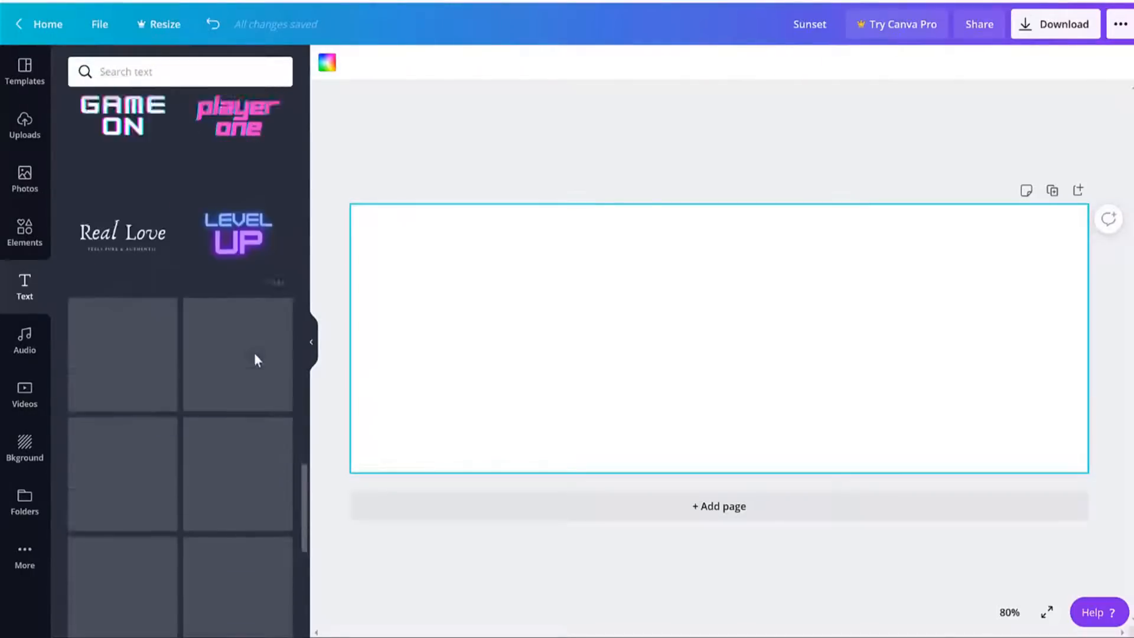
pyautogui.scroll(-3, 249, 423)
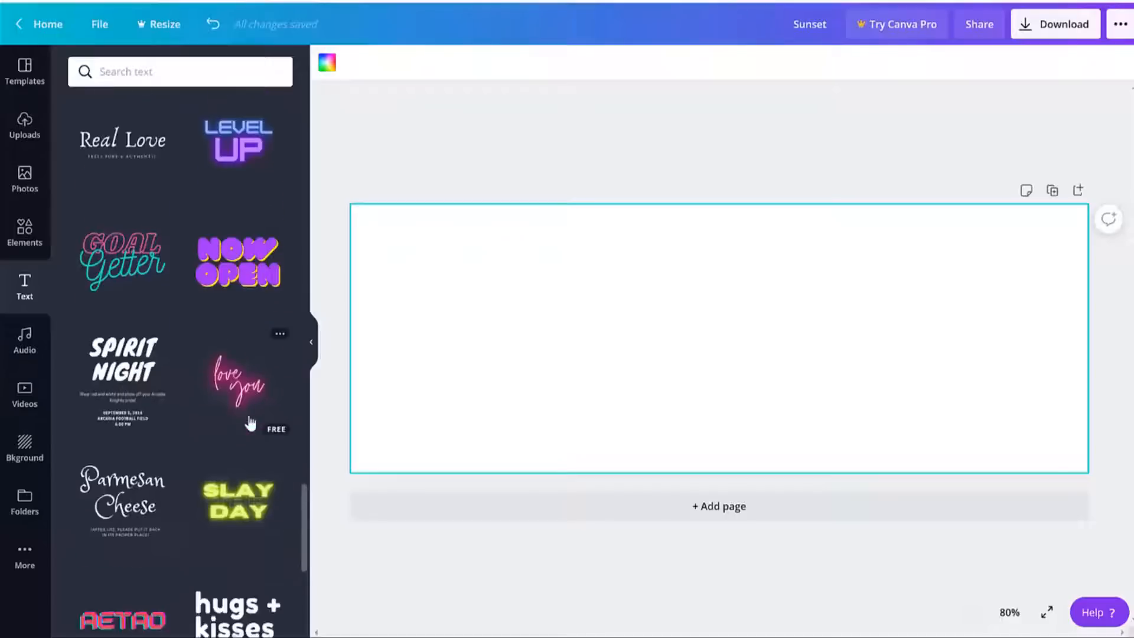
pyautogui.scroll(-10, 215, 395)
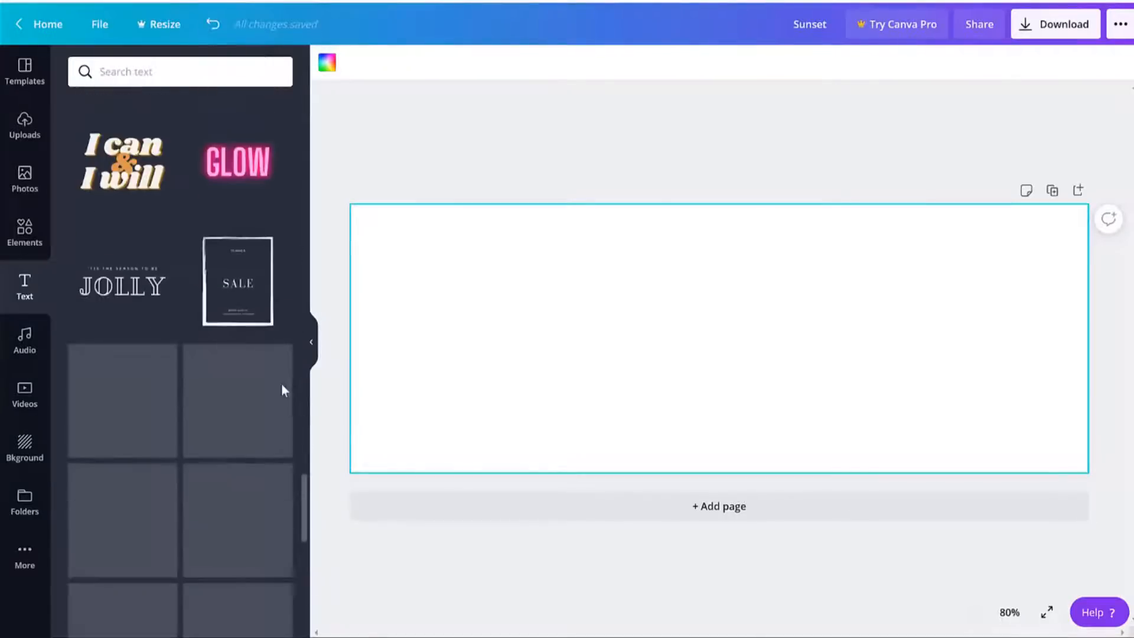
pyautogui.scroll(-5, 277, 342)
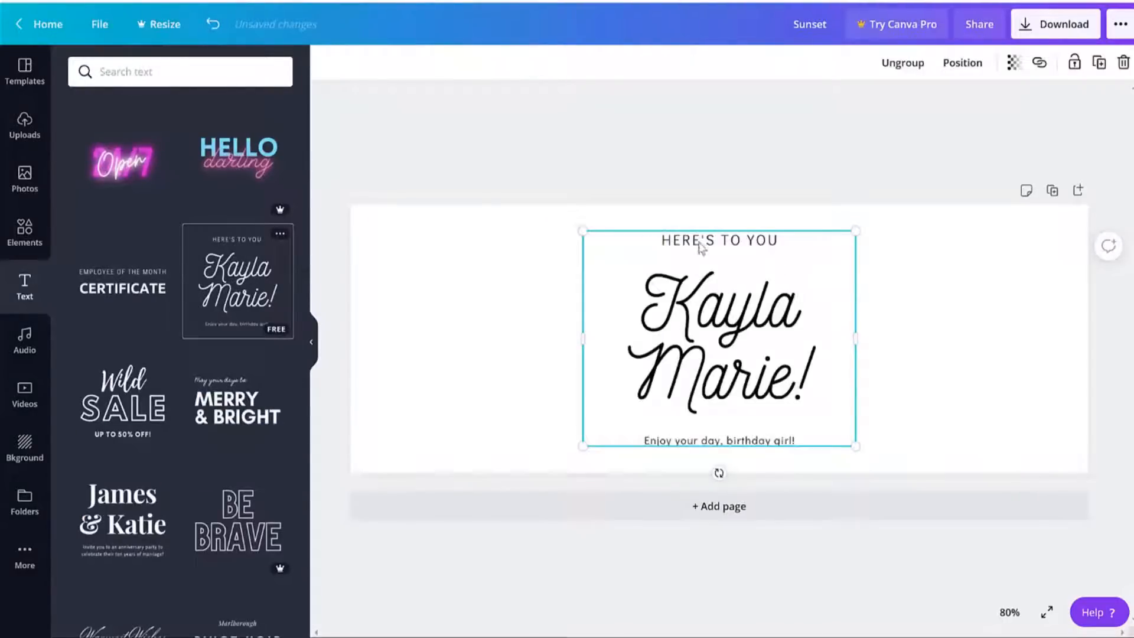
# Change the top text line to 'WEEKLY NEWSLETTER'.
pyautogui.click(732, 247)
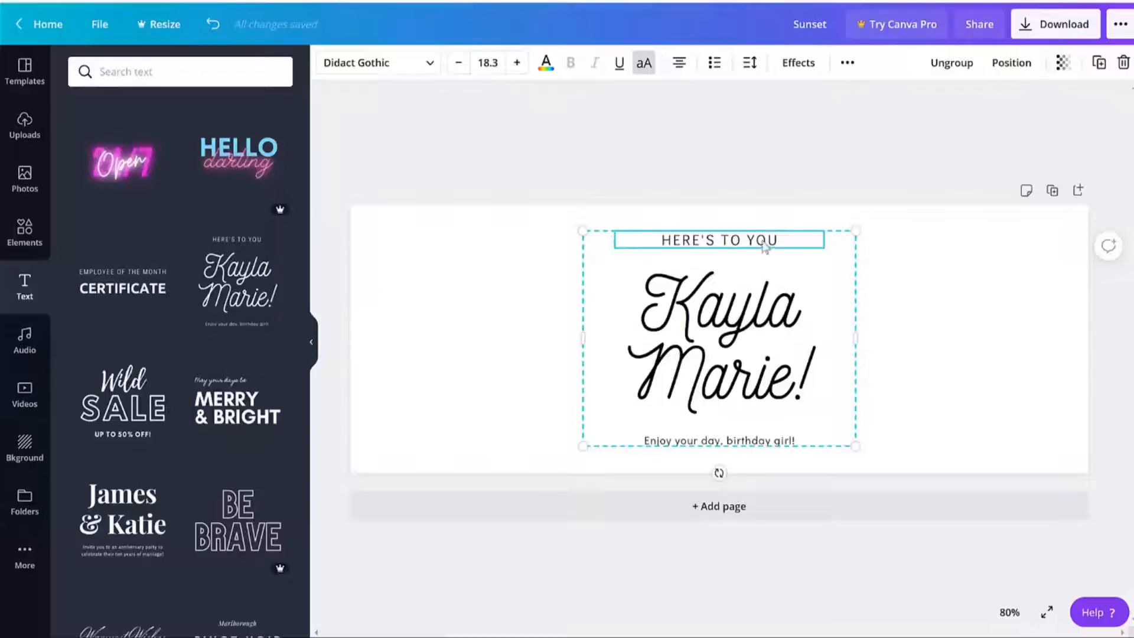
pyautogui.doubleClick(735, 240)
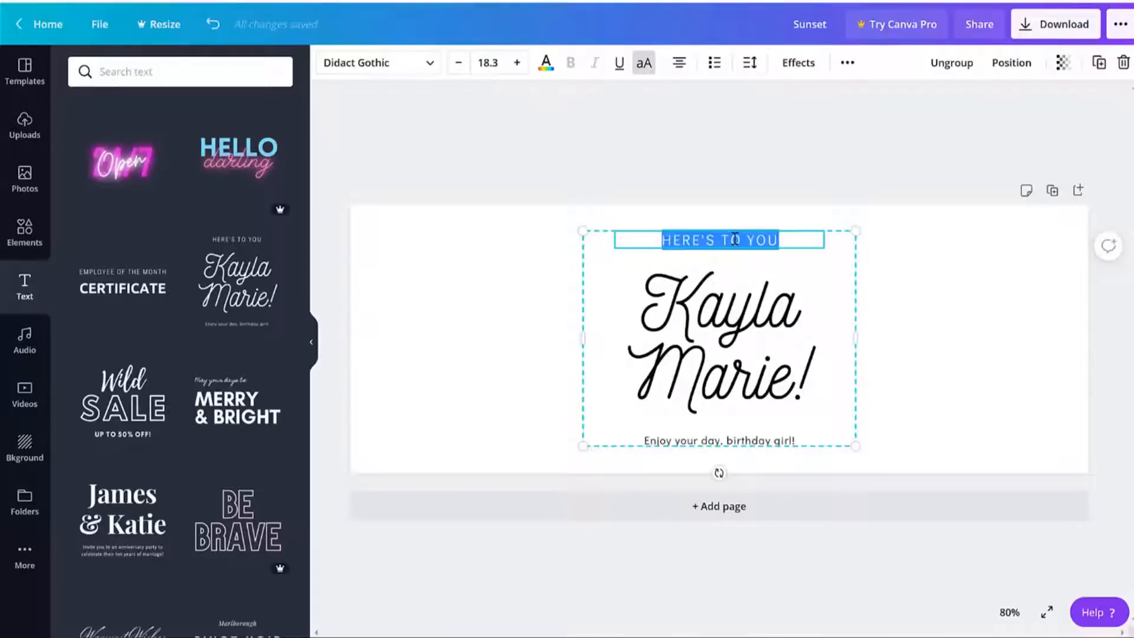
pyautogui.write('WEEKLY NEWSLETTER')
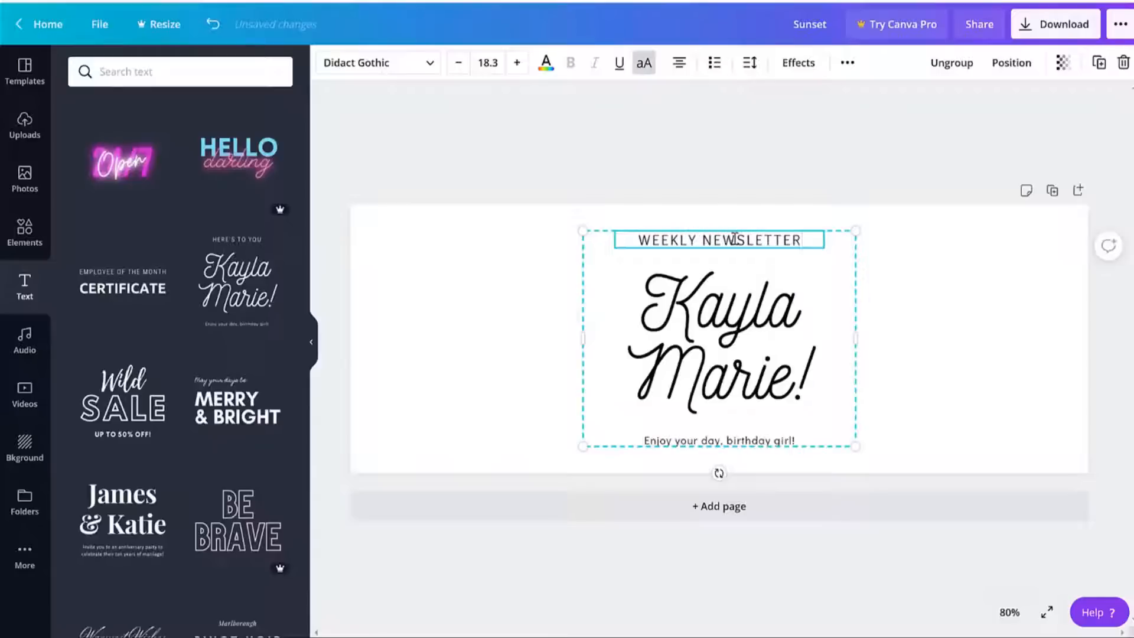
# Replace the script text with 'Affiliate Marketing' and widen the group so it fits one line.
pyautogui.click(717, 320)
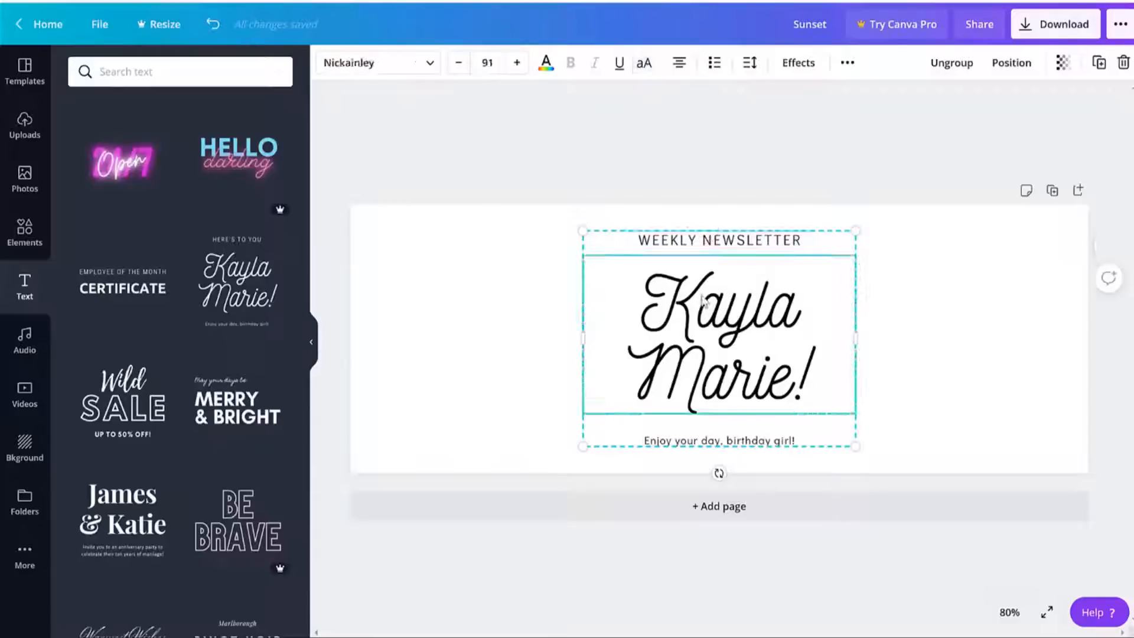
pyautogui.tripleClick(733, 309)
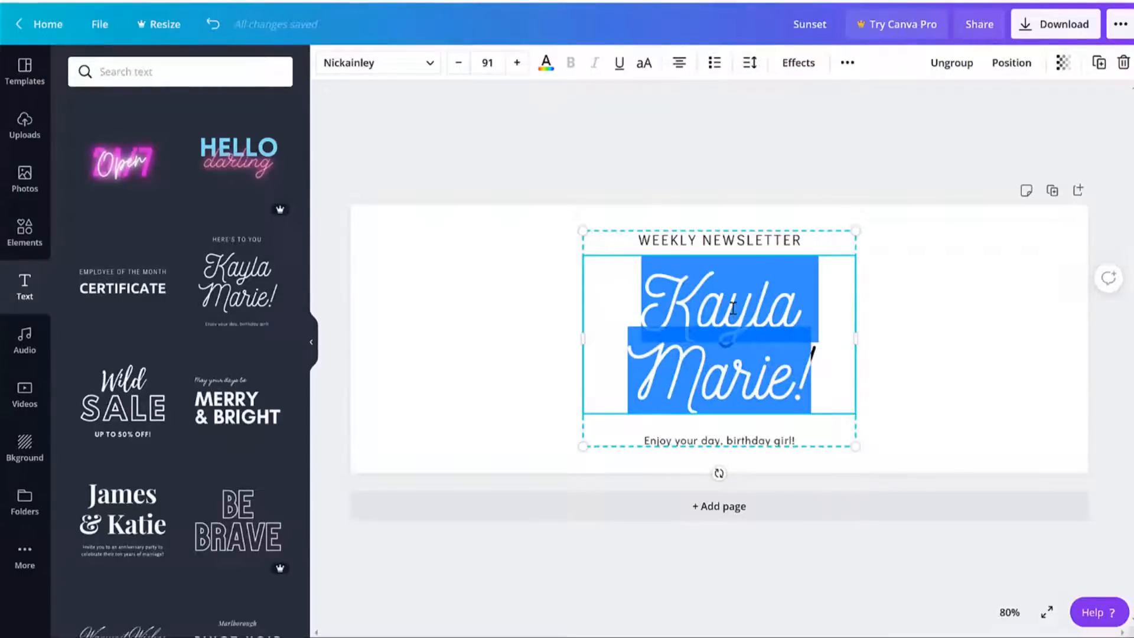
pyautogui.write('Affiliate Marketing')
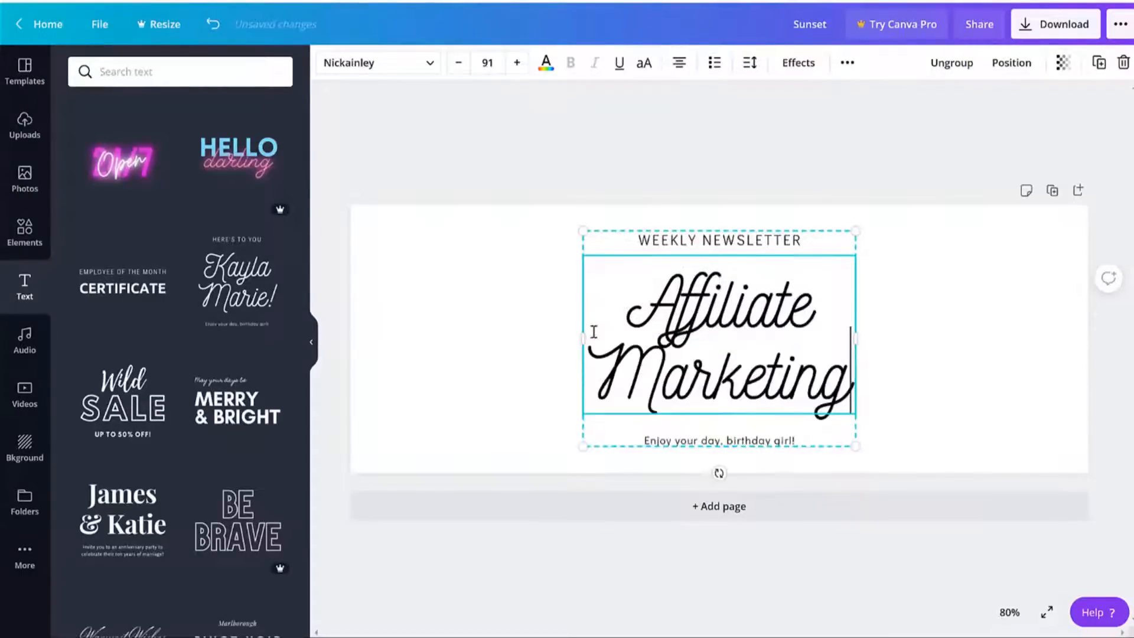
pyautogui.moveTo(583, 338); pyautogui.dragTo(482, 338)
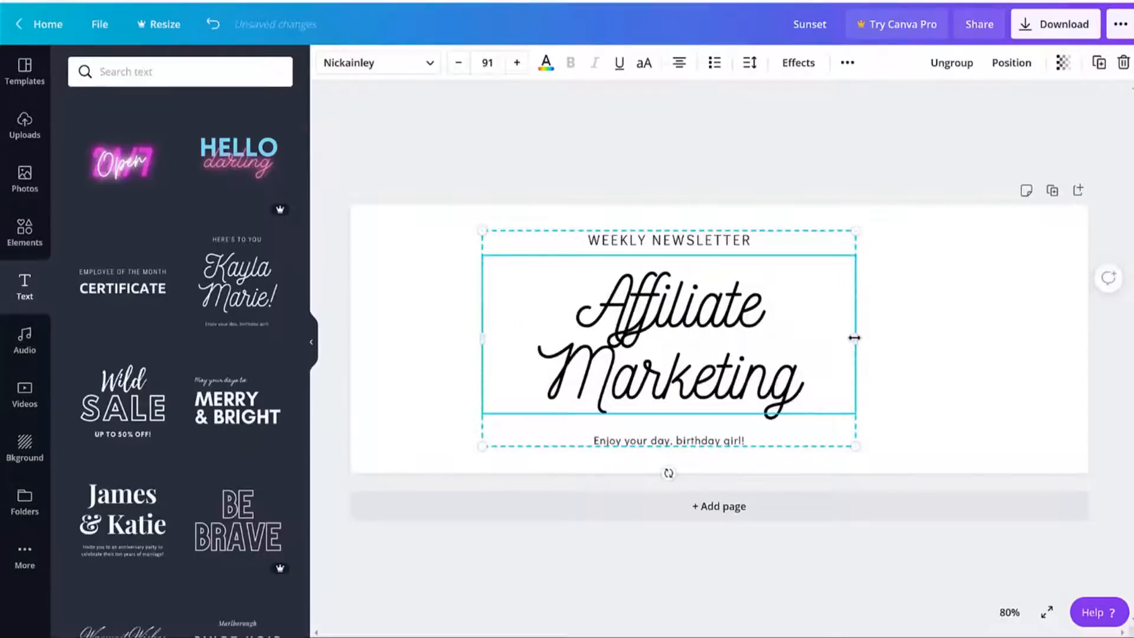
pyautogui.moveTo(855, 337); pyautogui.dragTo(984, 338)
pyautogui.click(663, 337)
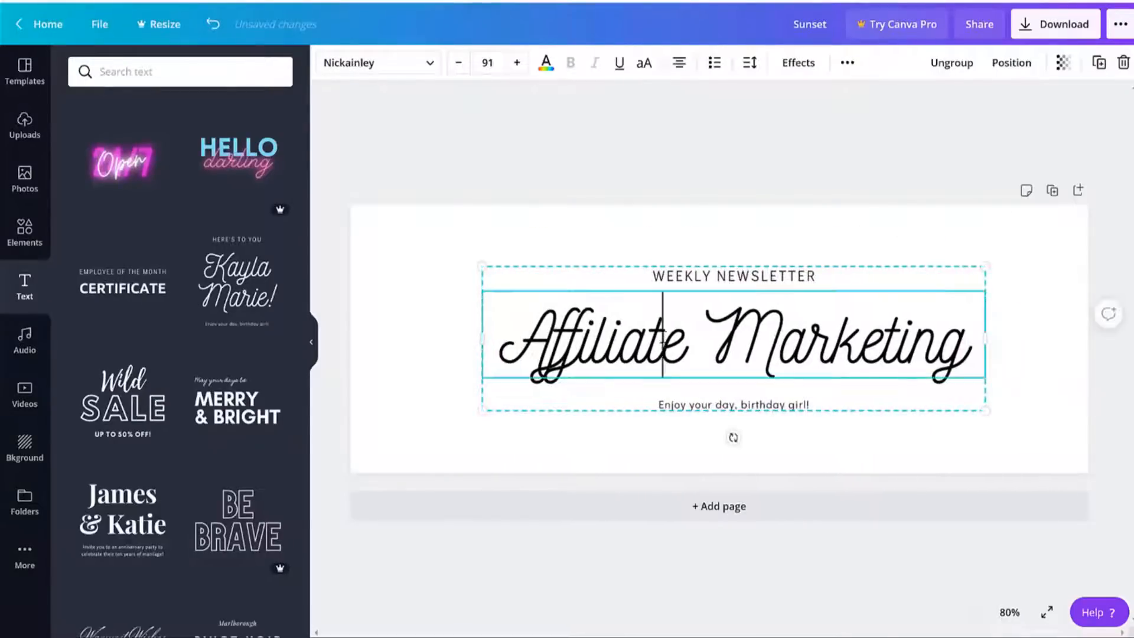
pyautogui.tripleClick(663, 337)
pyautogui.click(762, 197)
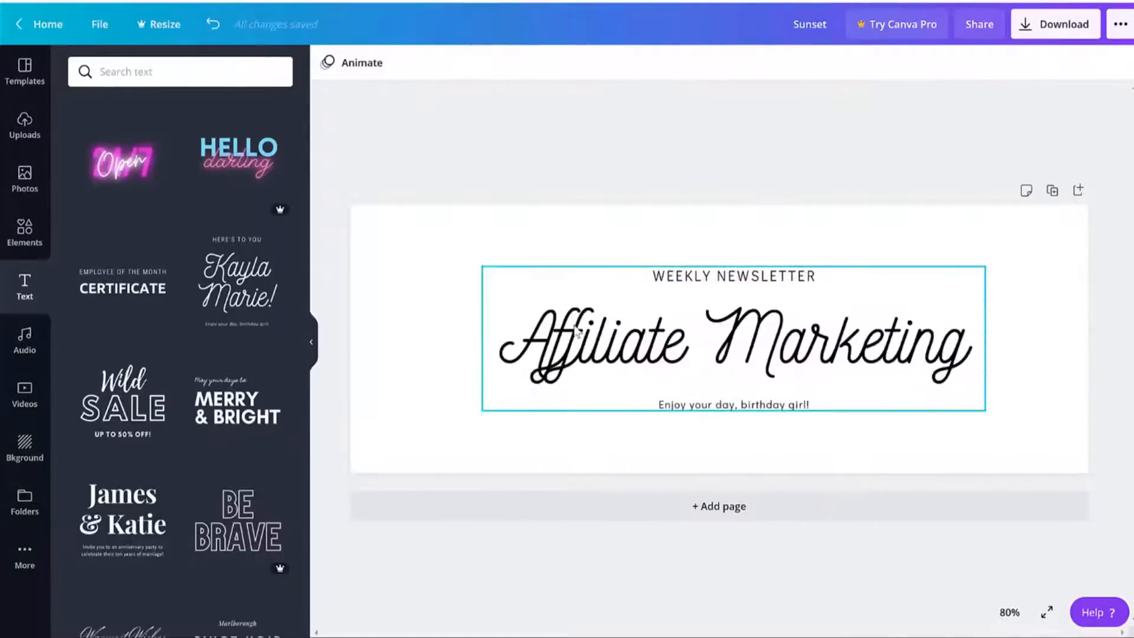
pyautogui.click(633, 333)
# Change the heading font to League Gothic, then to Amaranth.
pyautogui.click(374, 65)
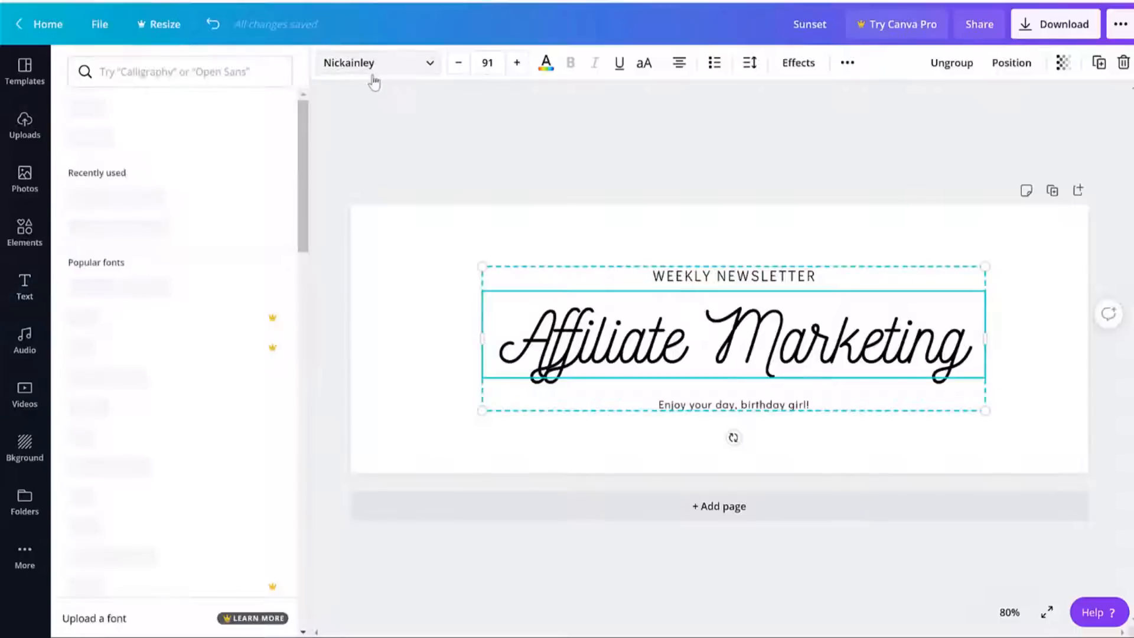
pyautogui.scroll(-1, 247, 426)
pyautogui.scroll(-10, 248, 427)
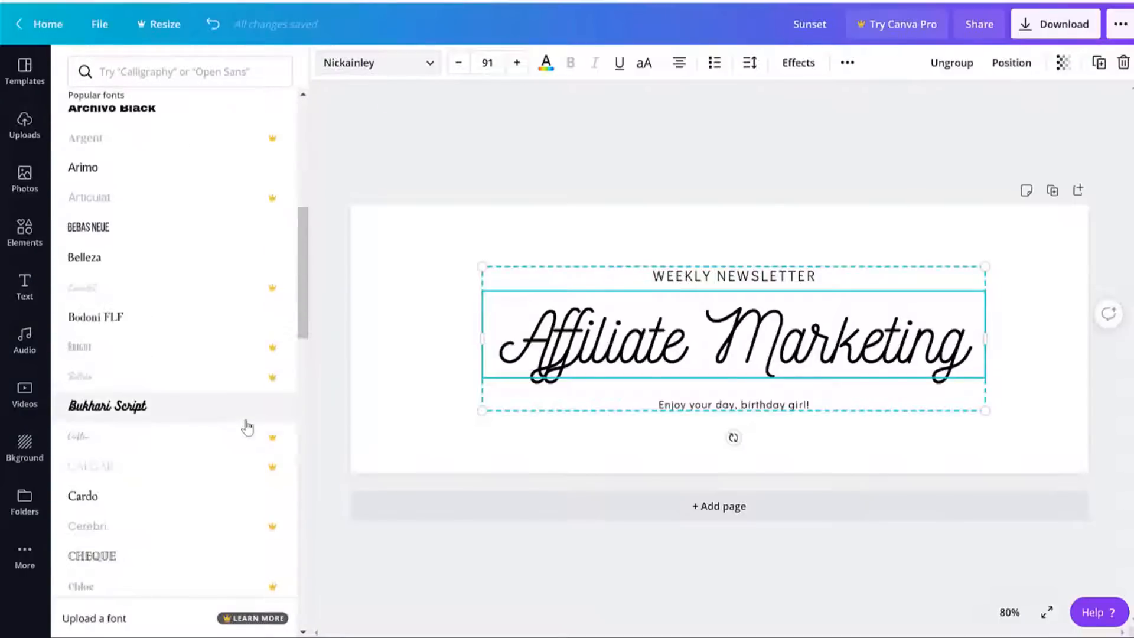
pyautogui.scroll(-10, 245, 430)
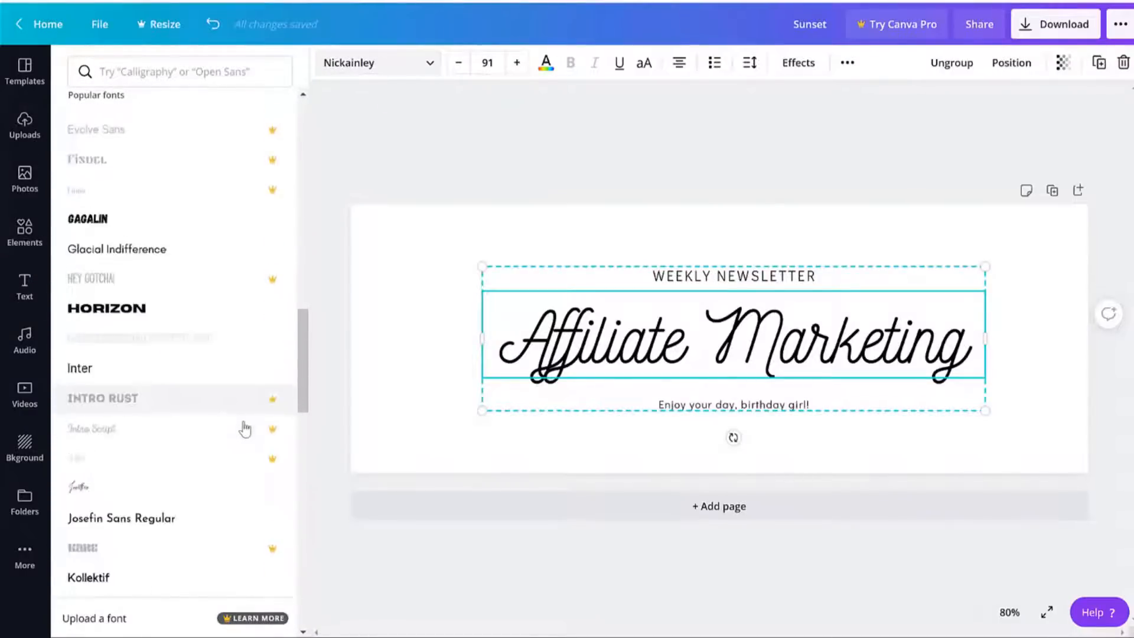
pyautogui.scroll(-8, 197, 342)
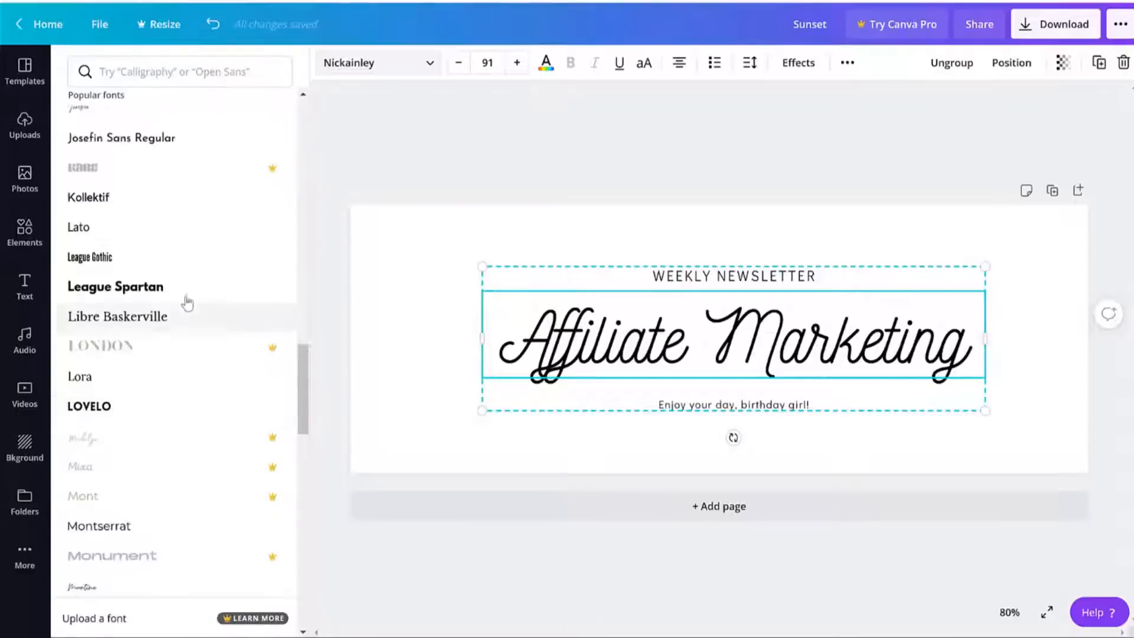
pyautogui.click(164, 266)
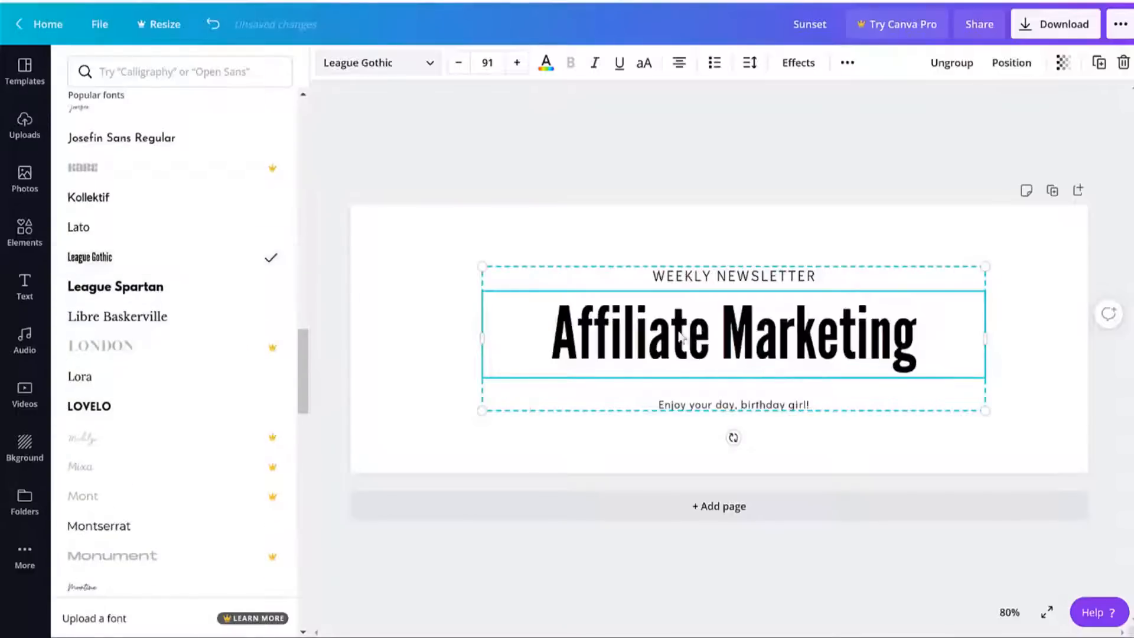
pyautogui.scroll(-3, 254, 421)
pyautogui.scroll(-7, 254, 423)
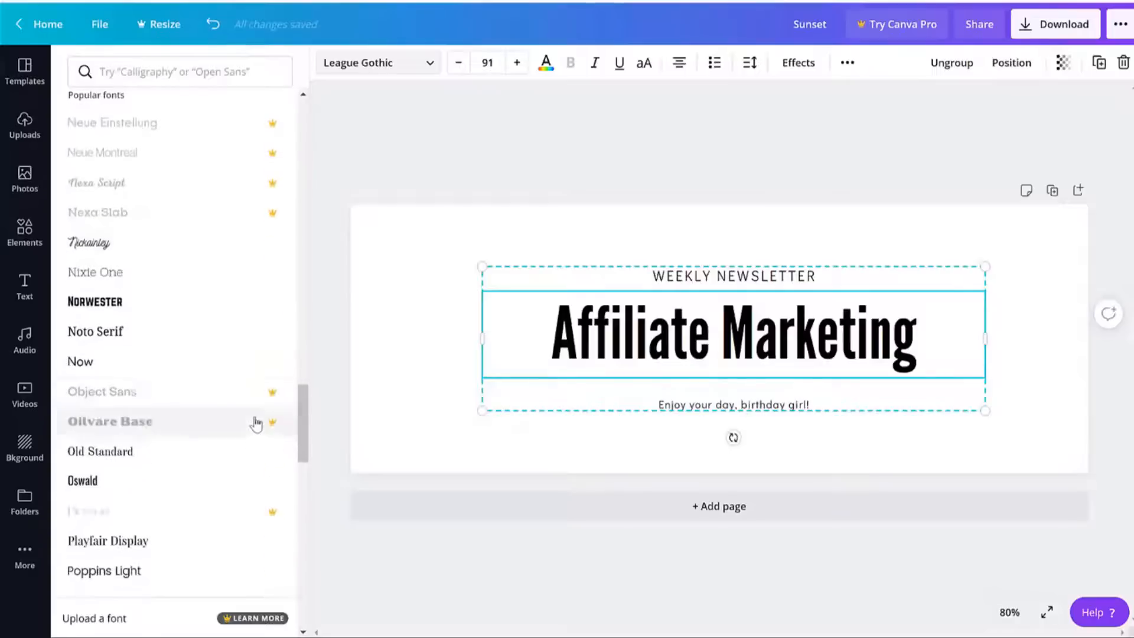
pyautogui.scroll(-5, 211, 449)
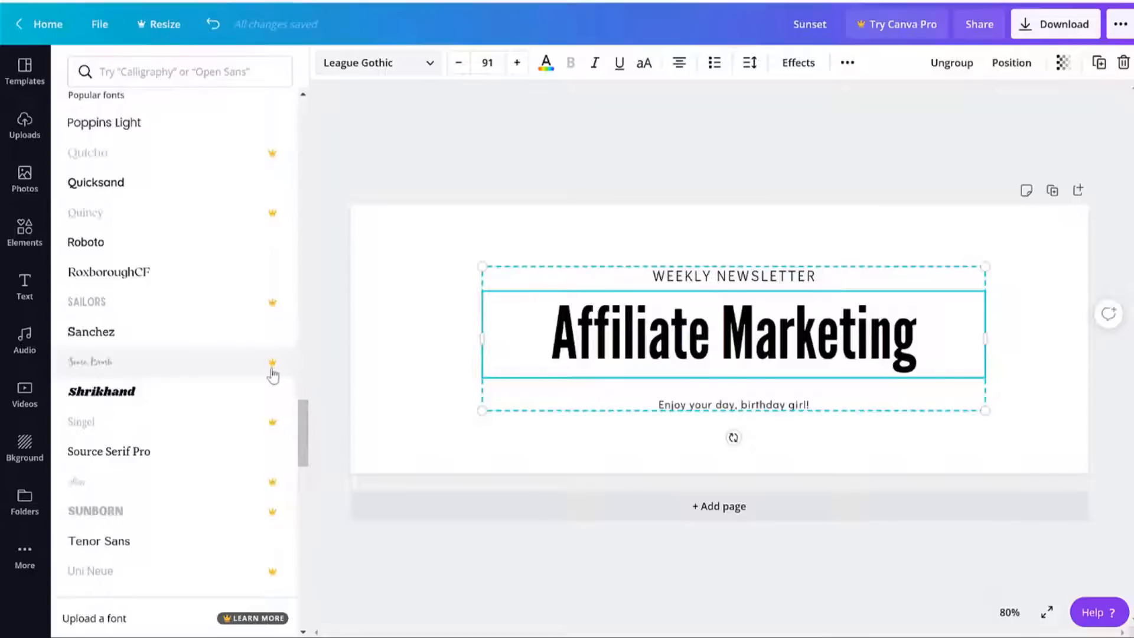
pyautogui.scroll(-9, 273, 373)
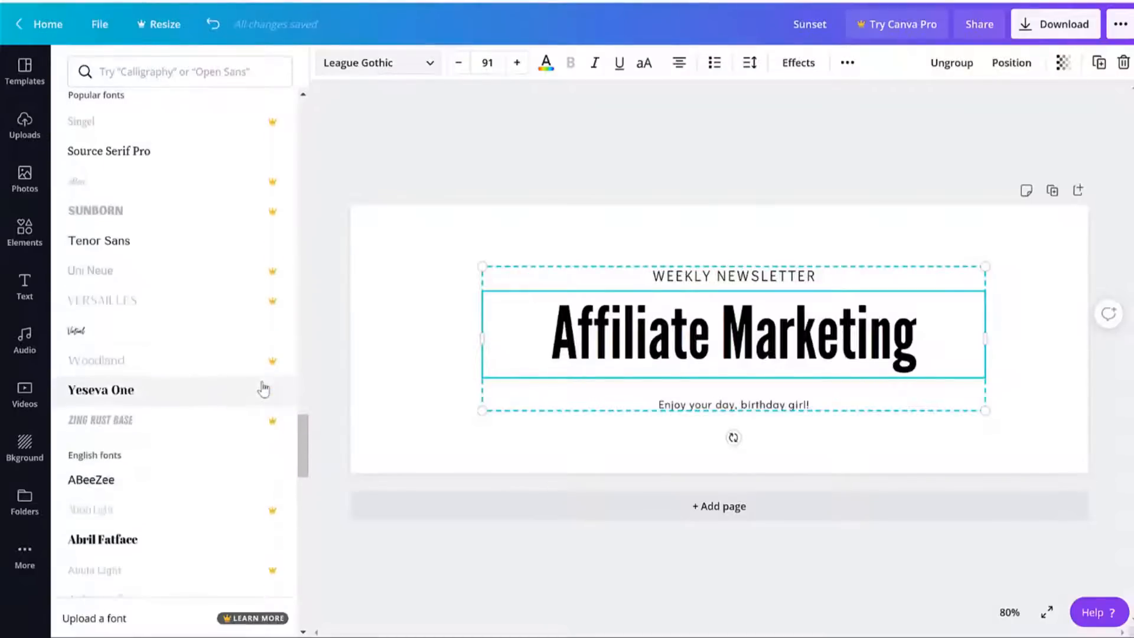
pyautogui.scroll(-12, 264, 391)
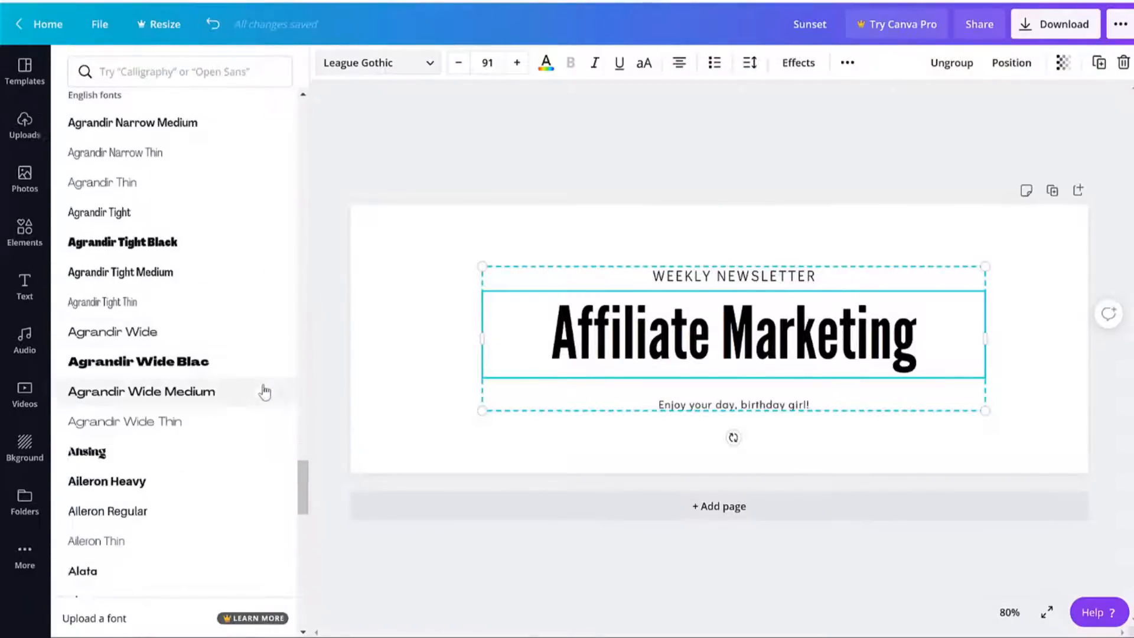
pyautogui.scroll(-7, 213, 303)
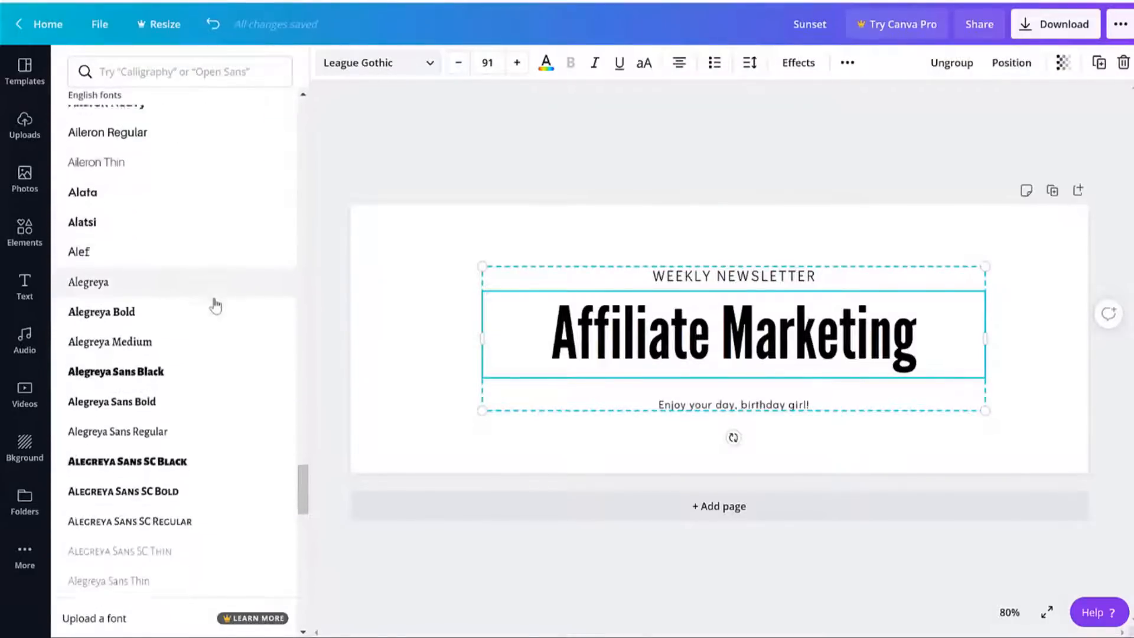
pyautogui.scroll(-6, 215, 302)
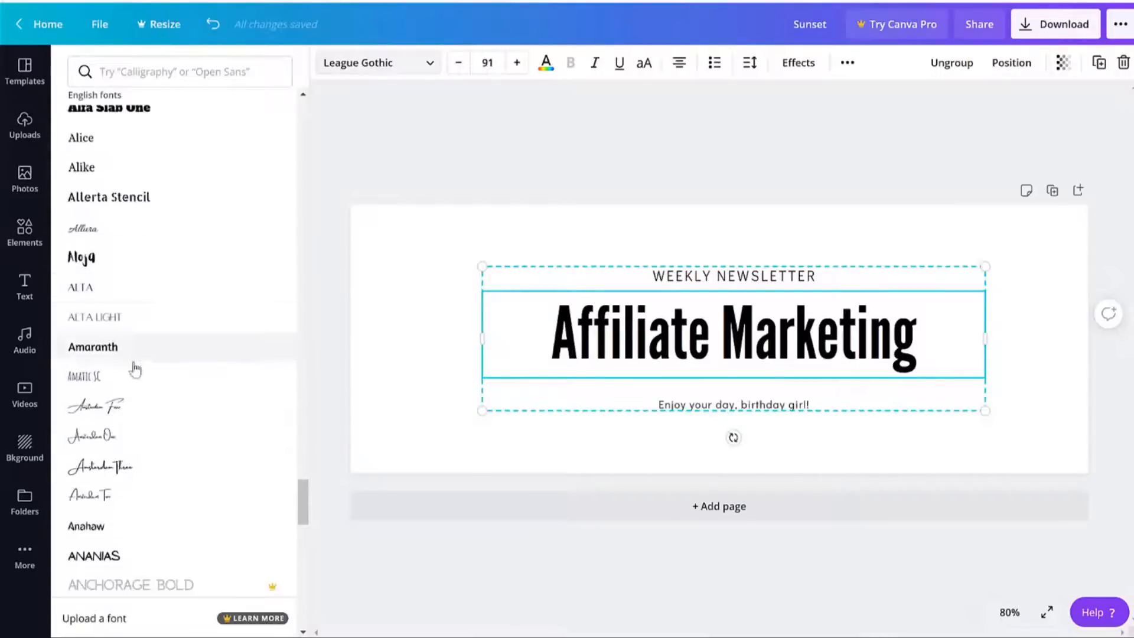
pyautogui.click(137, 363)
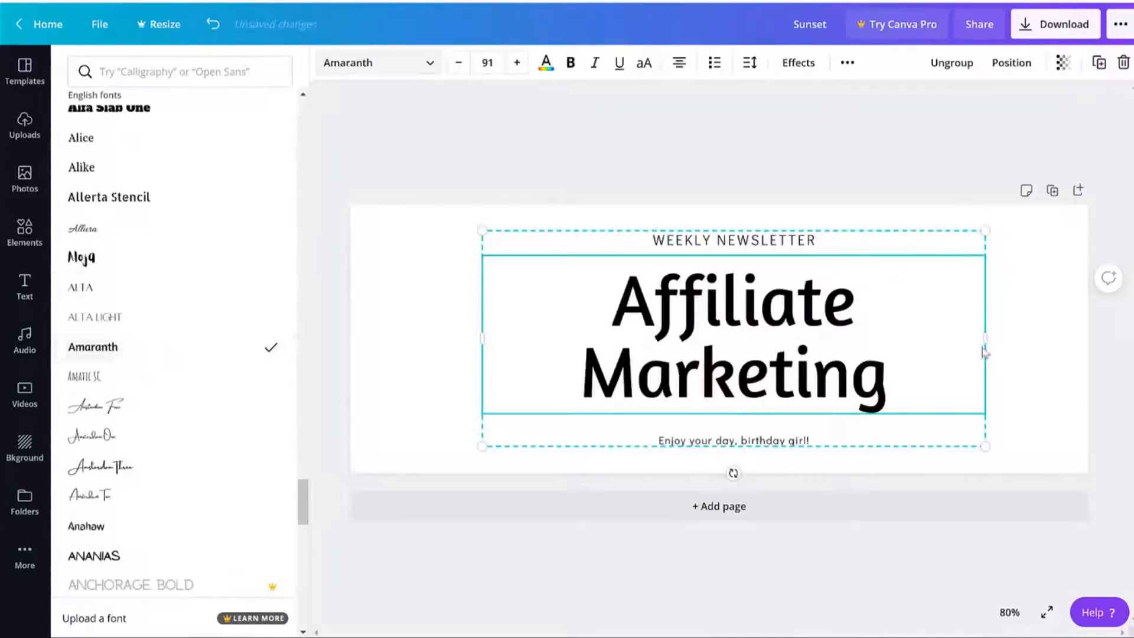
# Widen the heading box to fit one line and nudge the title group slightly up.
pyautogui.moveTo(1009, 335); pyautogui.dragTo(1045, 337)
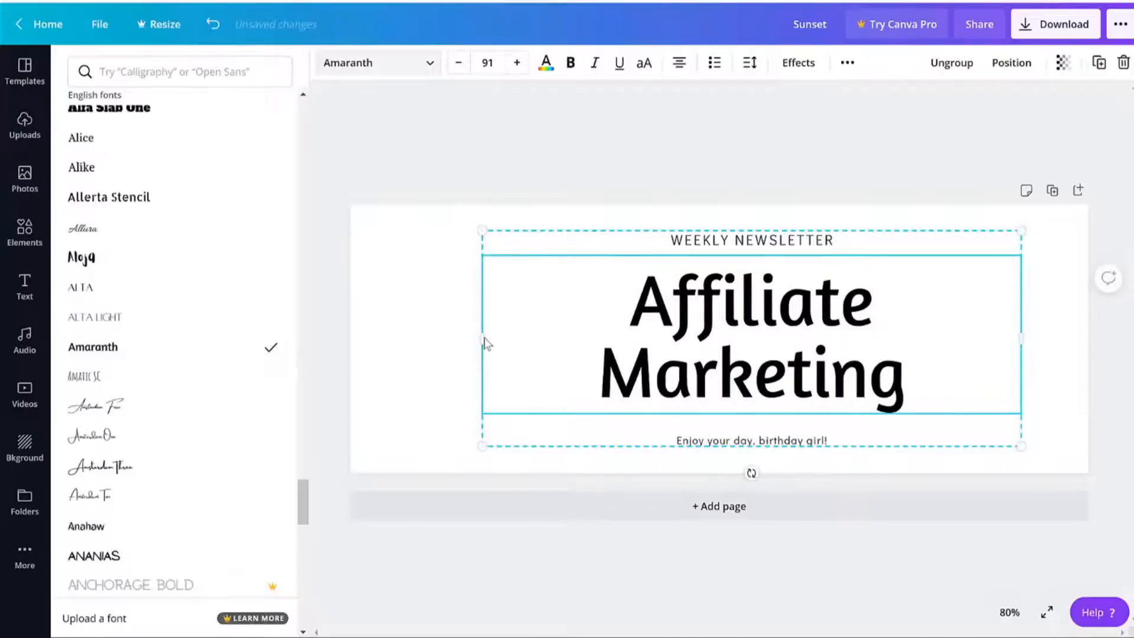
pyautogui.moveTo(485, 343); pyautogui.dragTo(423, 337)
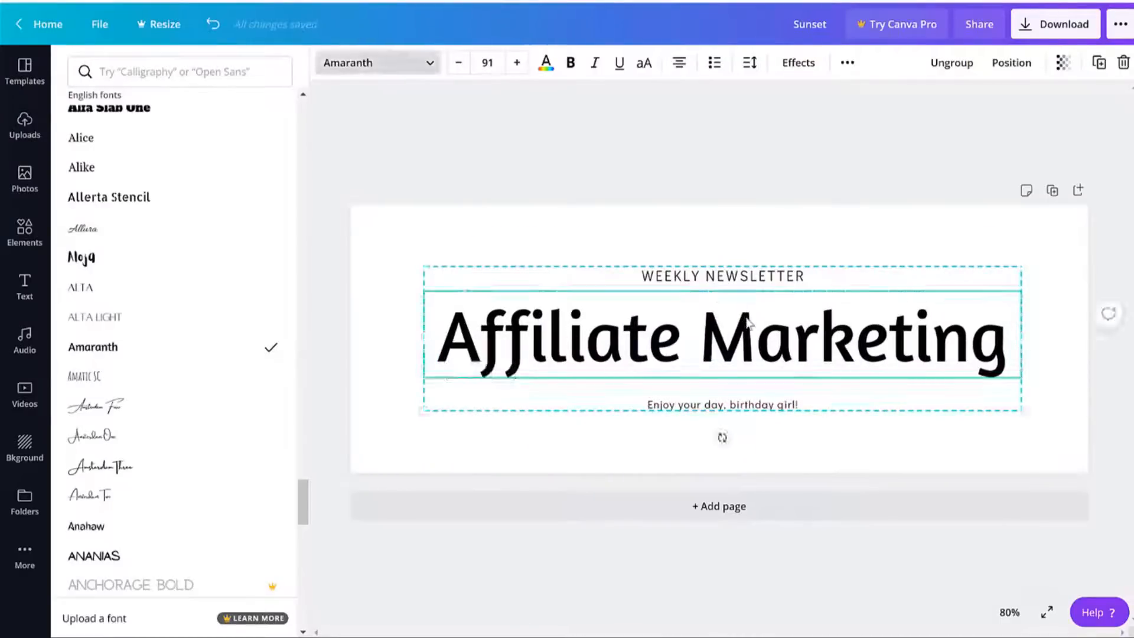
pyautogui.click(749, 323)
pyautogui.moveTo(361, 163); pyautogui.dragTo(820, 508)
pyautogui.moveTo(841, 350)
pyautogui.mouseDown()
pyautogui.moveTo(842, 329)
pyautogui.moveTo(835, 336)
pyautogui.mouseUp()
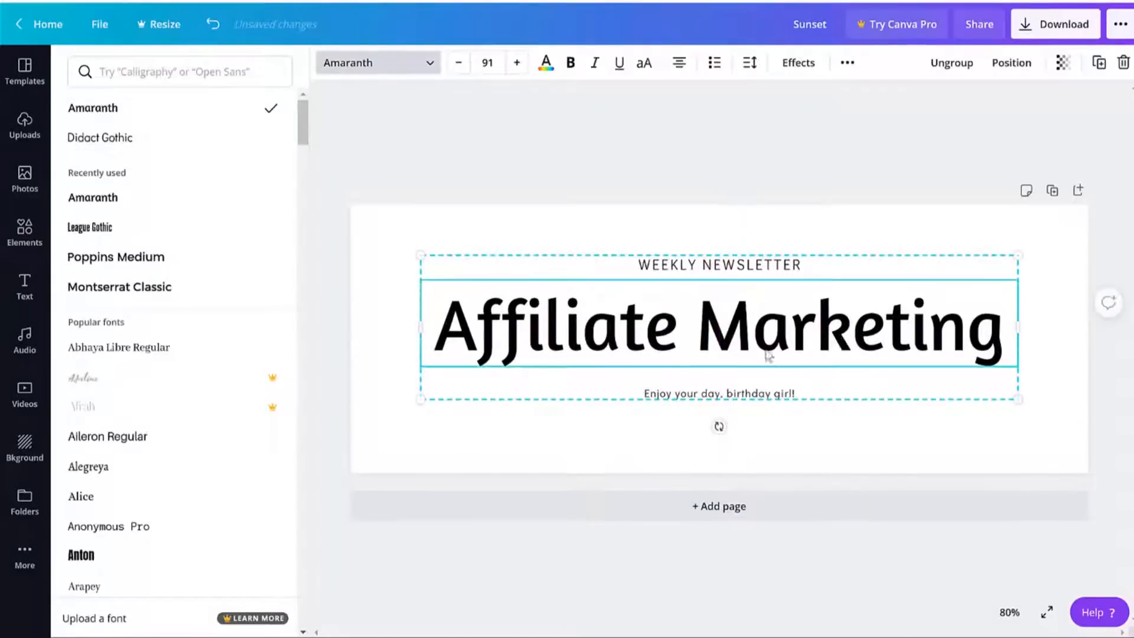
# Change the Canva subtitle to 'BloggDude Inc.' and download the banner as a PNG image.
pyautogui.doubleClick(759, 395)
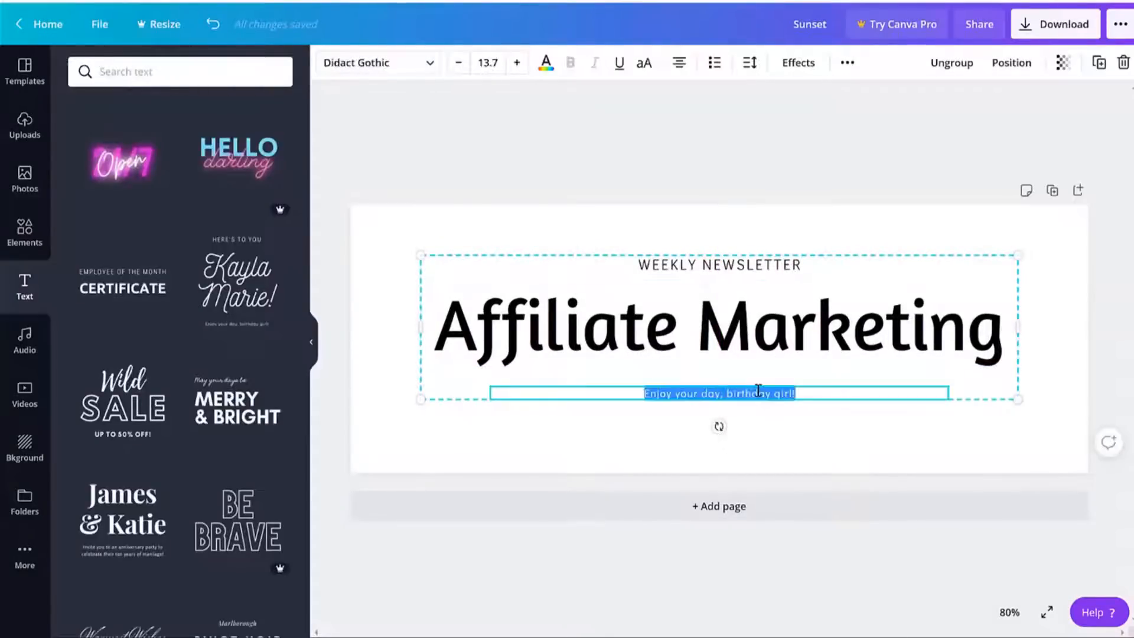
pyautogui.write('Blo')
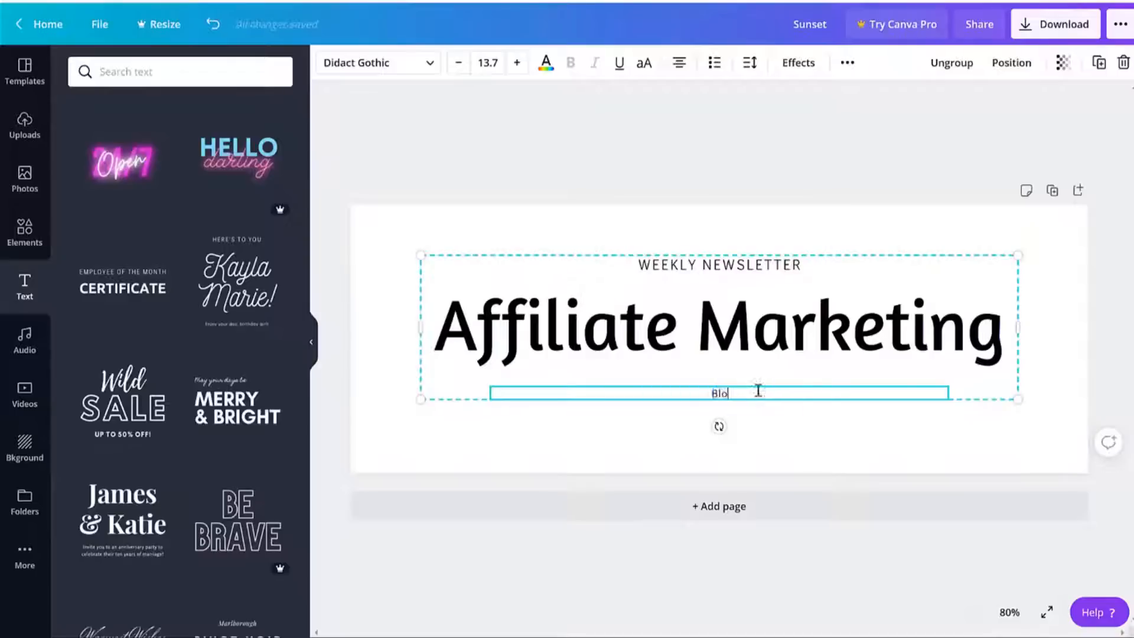
pyautogui.write('ggDude Inc')
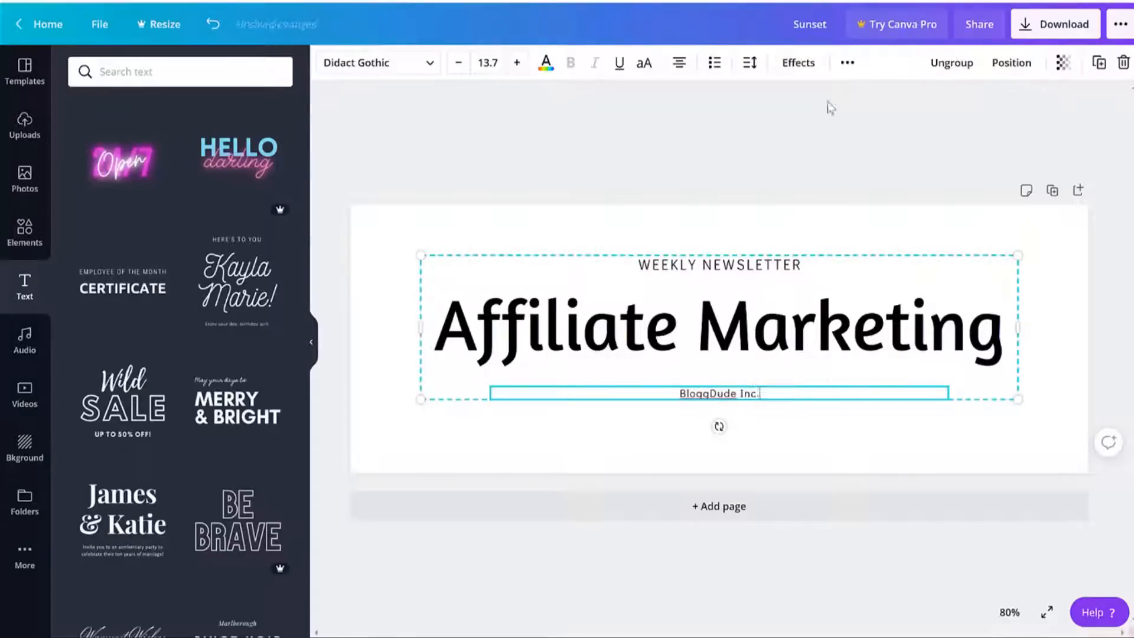
pyautogui.write('.')
pyautogui.click(831, 108)
pyautogui.click(1065, 27)
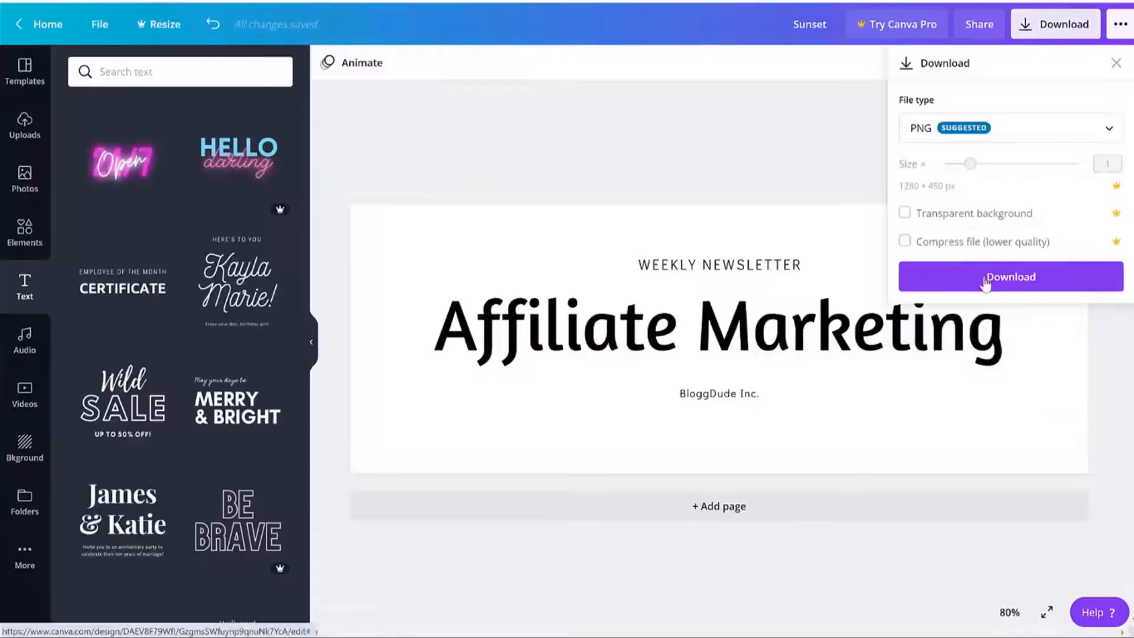
pyautogui.click(984, 278)
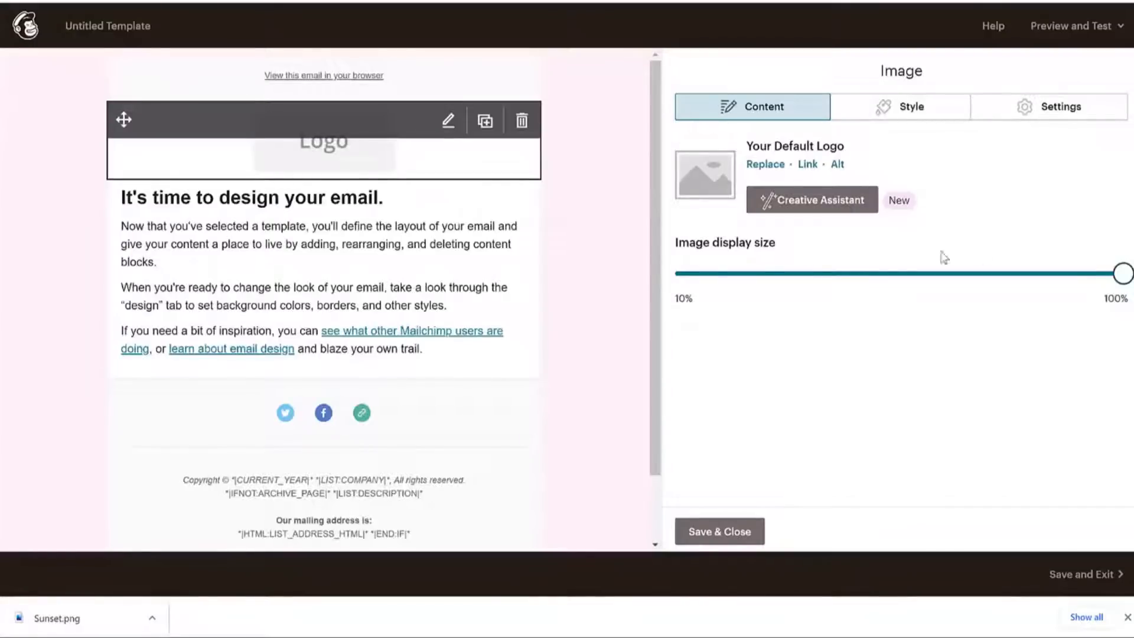
# Replace the template's default logo with Sunset.png uploaded from the Downloads folder.
pyautogui.click(766, 166)
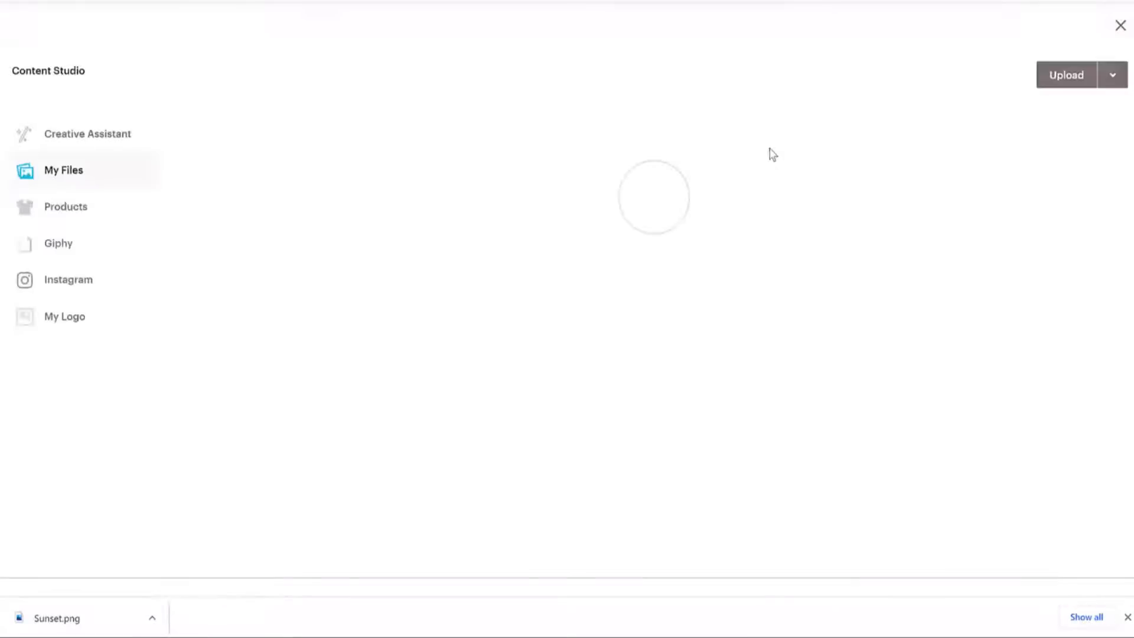
pyautogui.click(1070, 77)
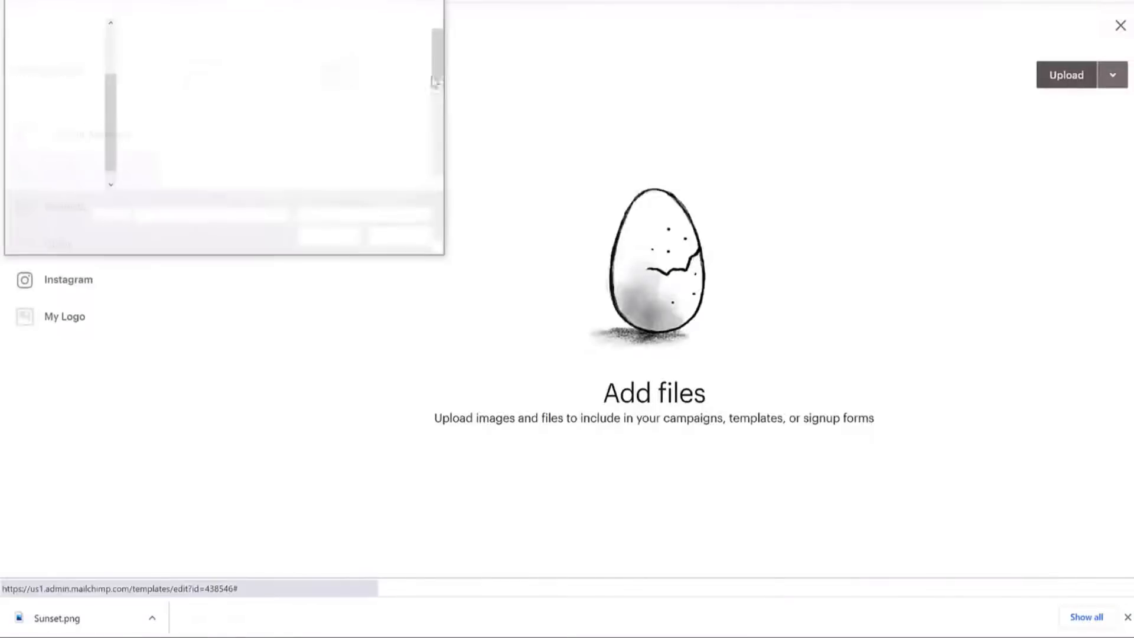
pyautogui.scroll(1, 56, 44)
pyautogui.click(57, 46)
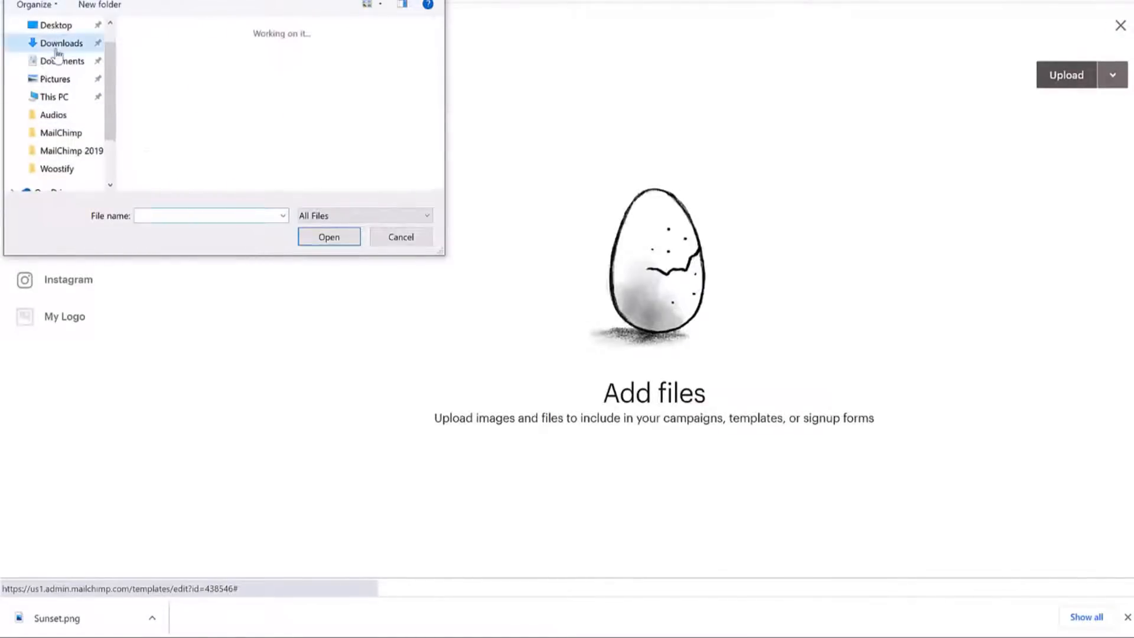
pyautogui.click(239, 83)
pyautogui.click(186, 83)
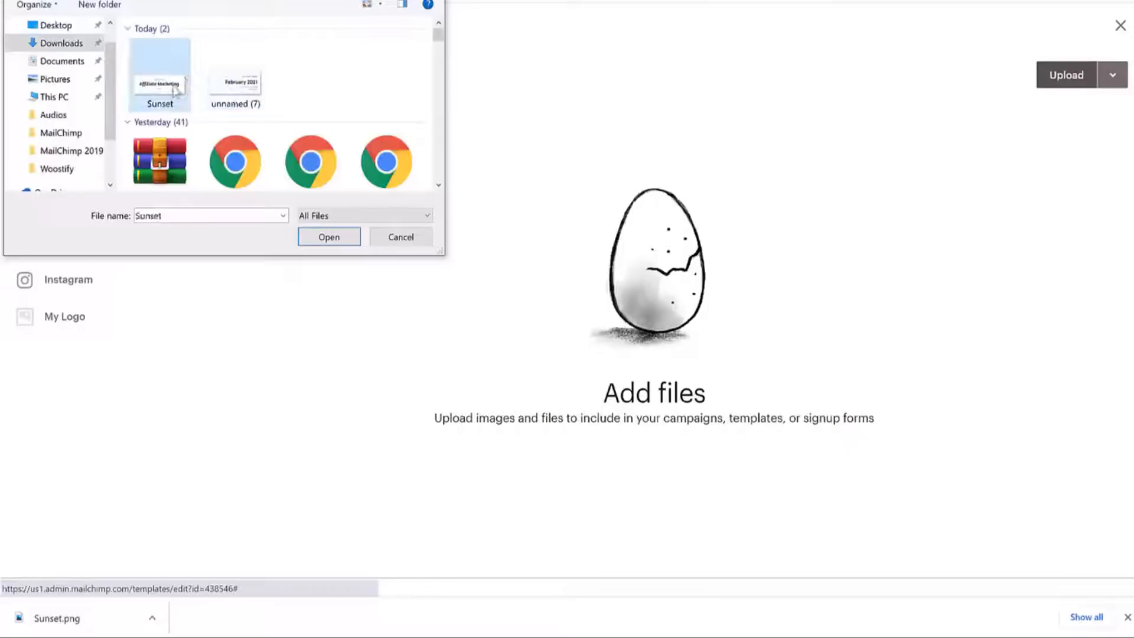
pyautogui.click(329, 237)
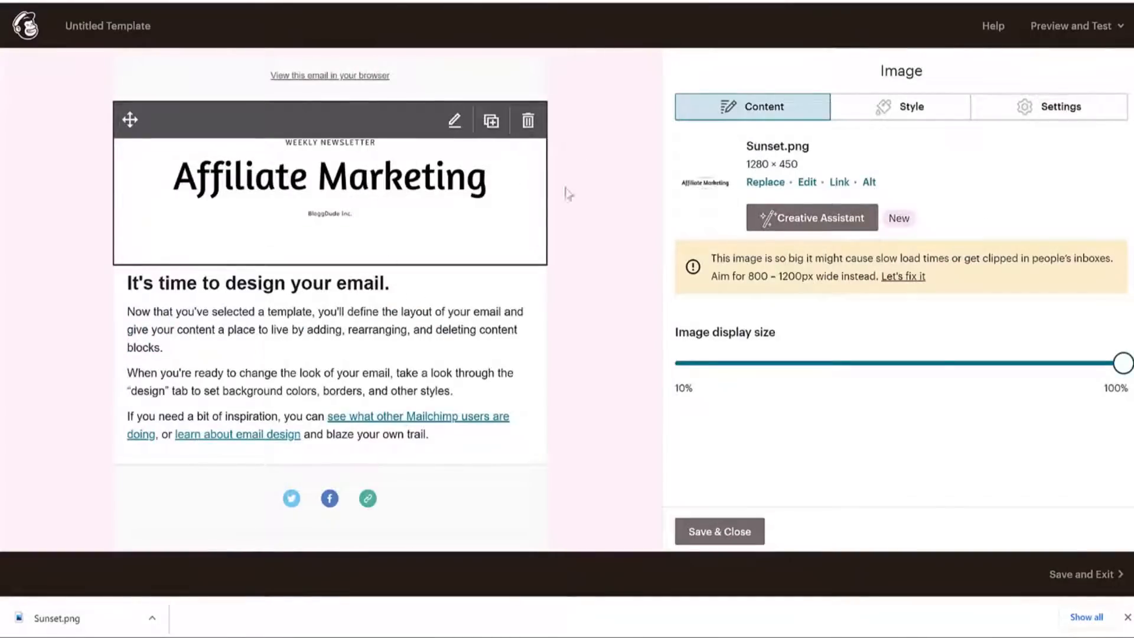
# Change the text block heading to 'Affiliate Marketing something....', on its own line.
pyautogui.click(381, 347)
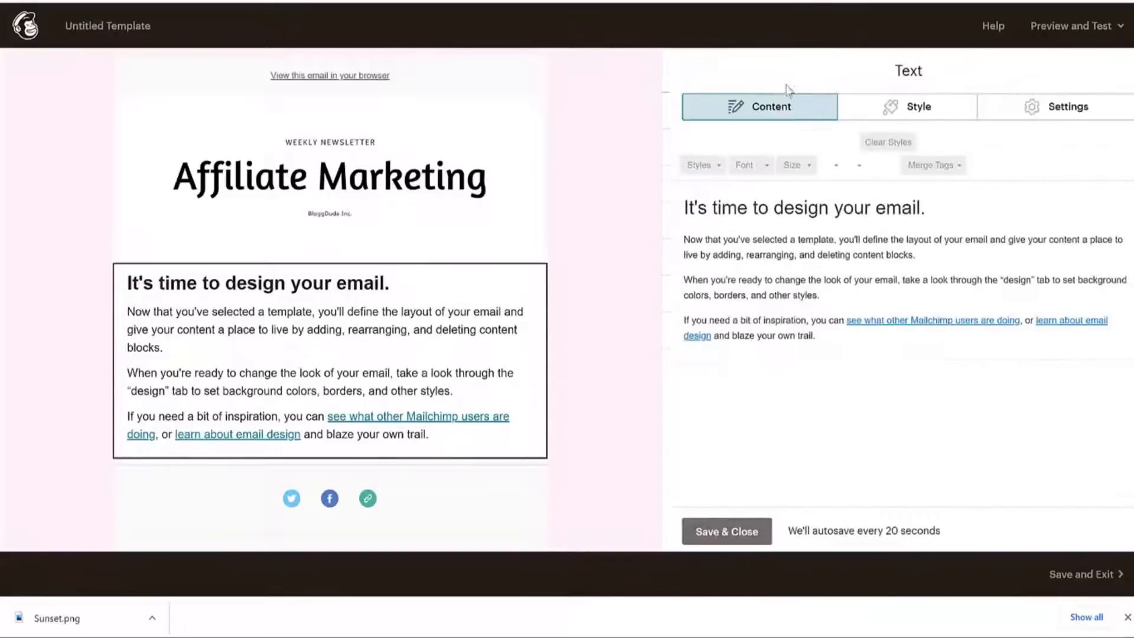
pyautogui.moveTo(685, 205); pyautogui.dragTo(883, 349)
pyautogui.click(818, 239)
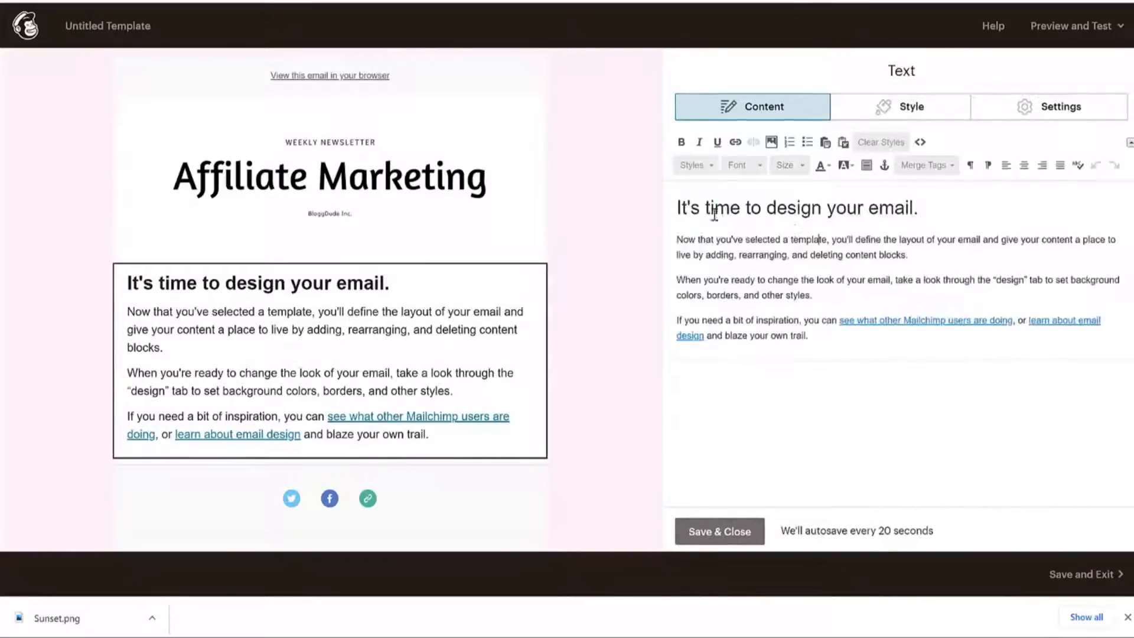
pyautogui.tripleClick(732, 210)
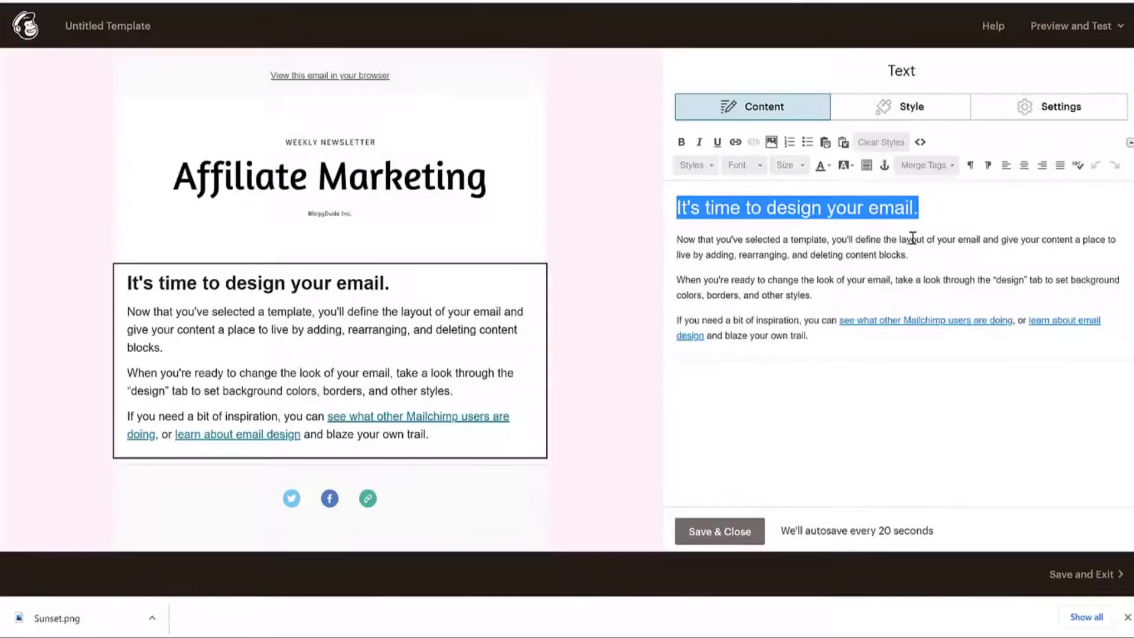
pyautogui.write('Affiliate ')
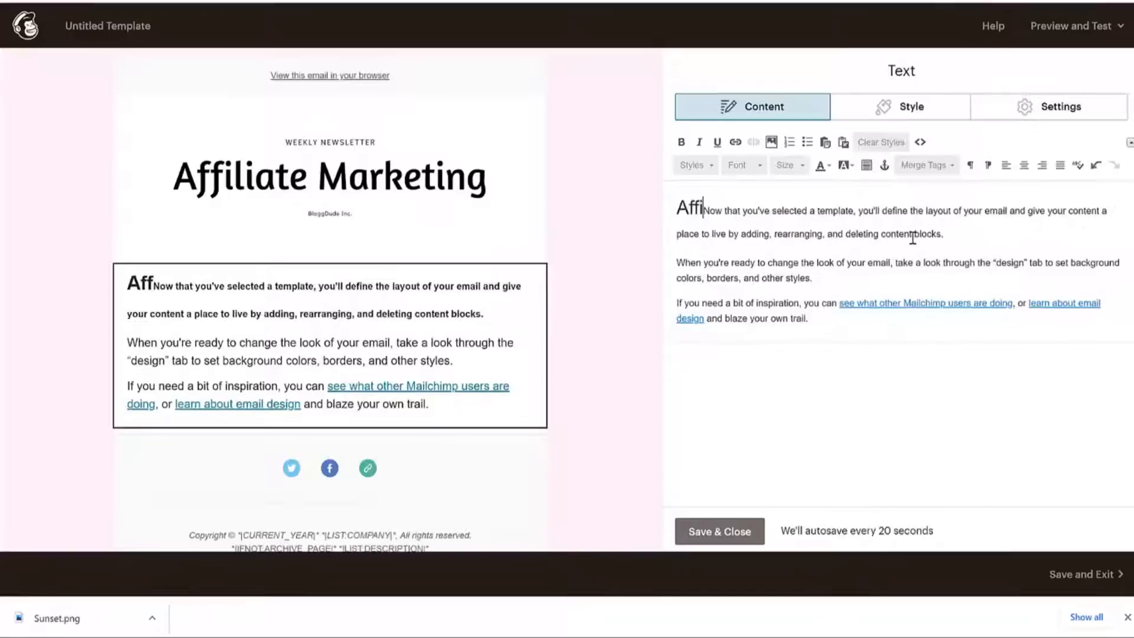
pyautogui.write('Marketing so')
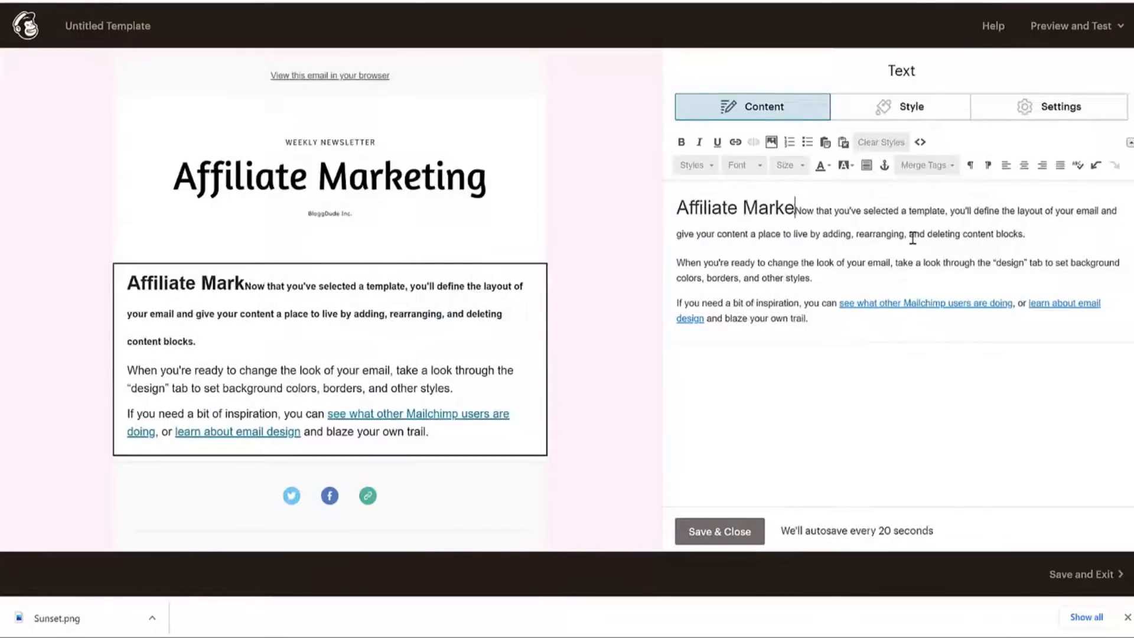
pyautogui.write('mething/.')
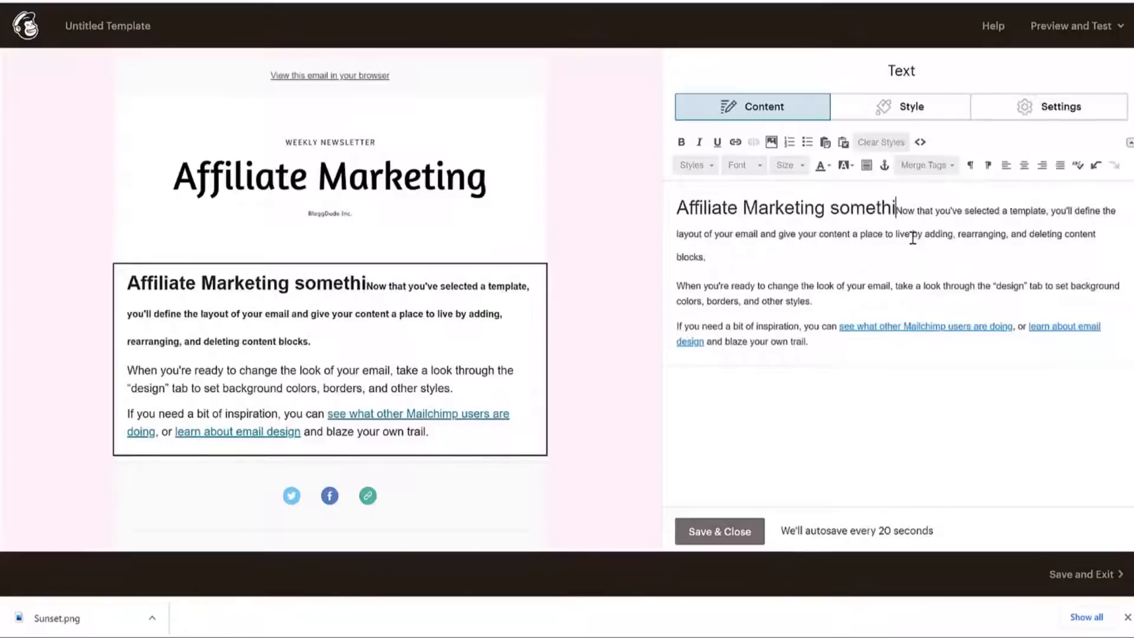
pyautogui.press('BackSpace')
pyautogui.press('BackSpace')
pyautogui.write('....')
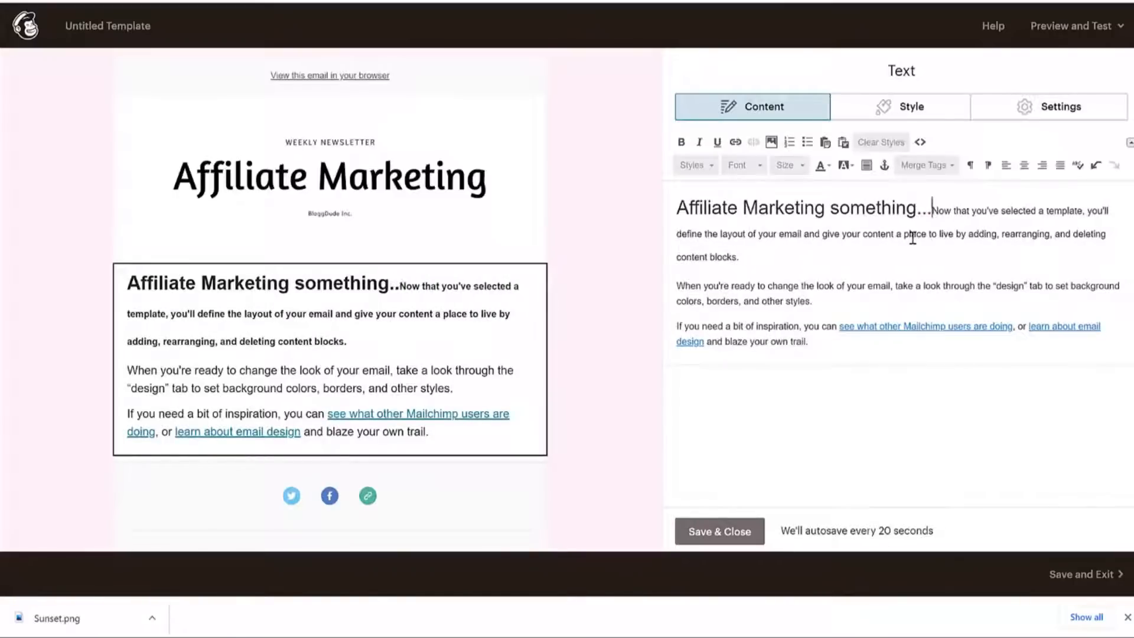
pyautogui.press('Return')
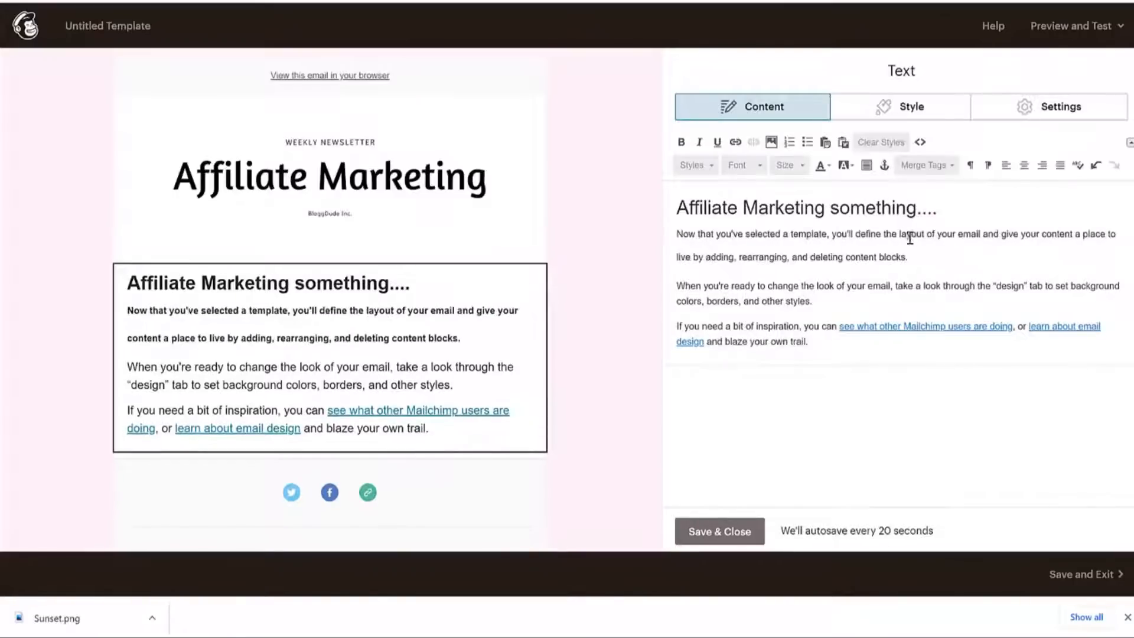
# Select the first placeholder paragraph below the new heading.
pyautogui.moveTo(675, 231); pyautogui.dragTo(810, 302)
pyautogui.click(969, 216)
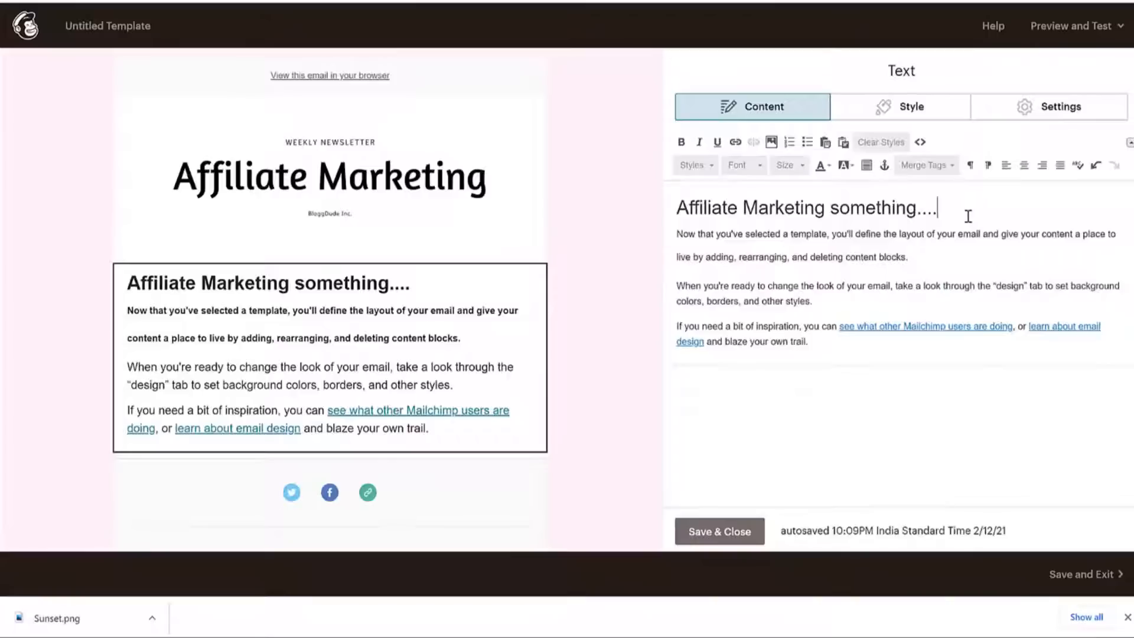
pyautogui.moveTo(926, 259); pyautogui.dragTo(669, 234)
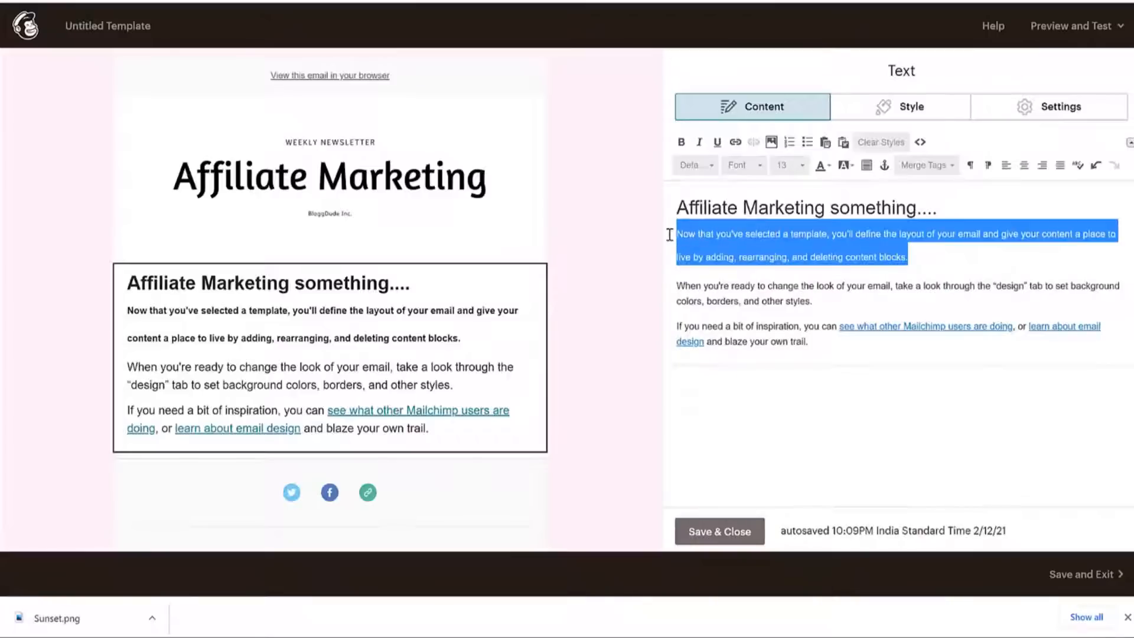
# Swap the placeholder body for the Gmail 'Earn certificates…' paragraph, pasted twice with a blank line between.
pyautogui.press('BackSpace')
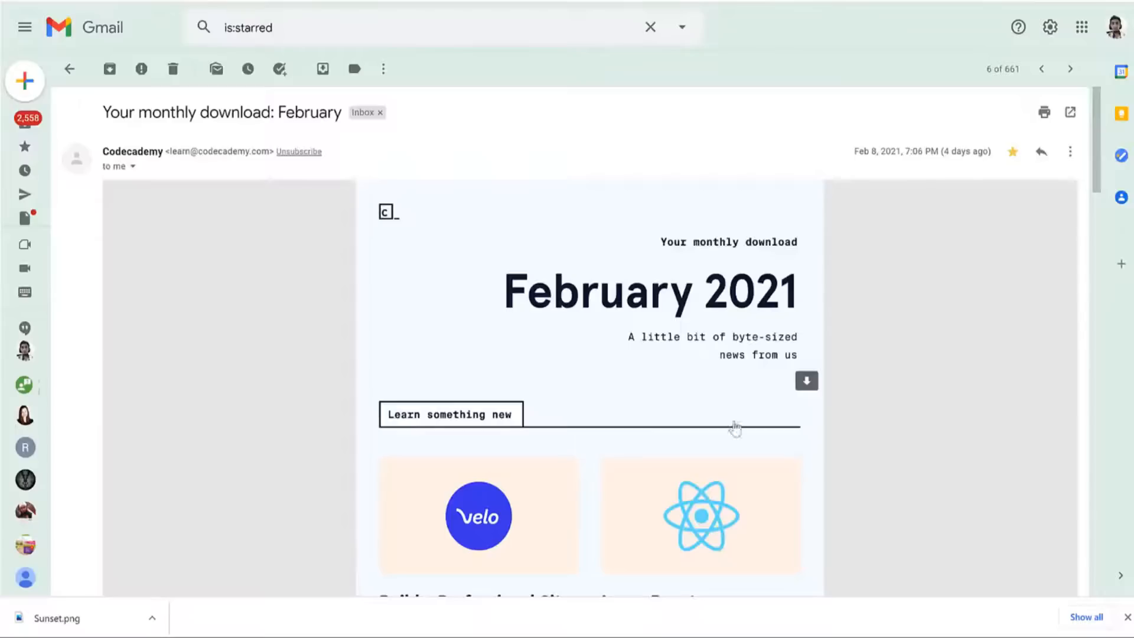
pyautogui.scroll(-8, 734, 461)
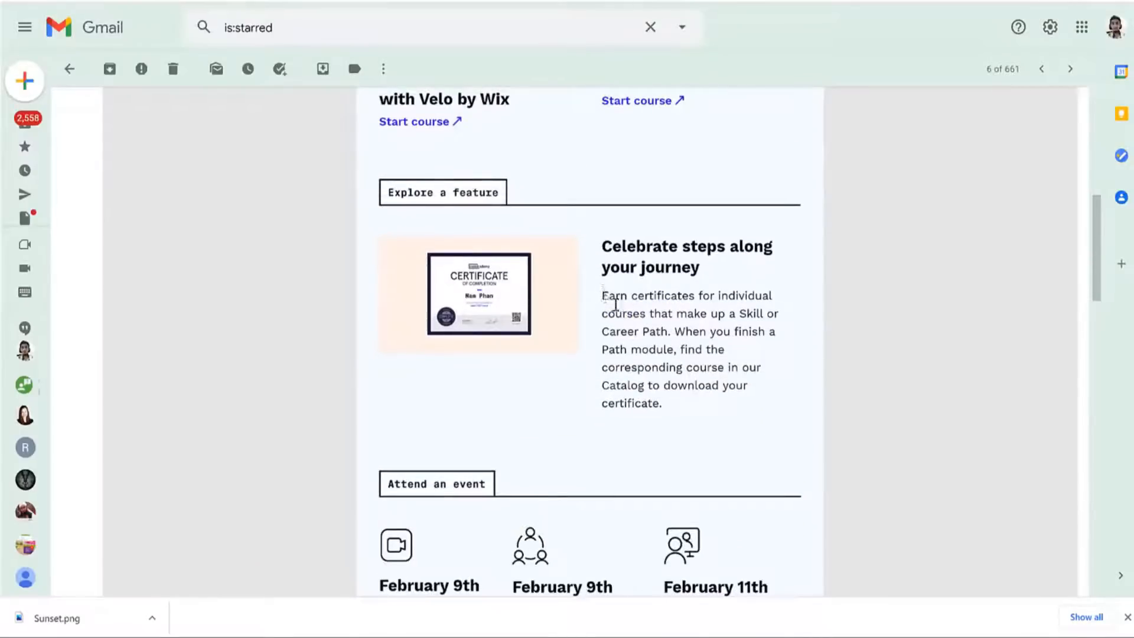
pyautogui.moveTo(615, 305)
pyautogui.mouseDown()
pyautogui.moveTo(679, 402)
pyautogui.moveTo(620, 347)
pyautogui.moveTo(605, 309)
pyautogui.mouseUp()
pyautogui.hotkey('ctrl', 'c')
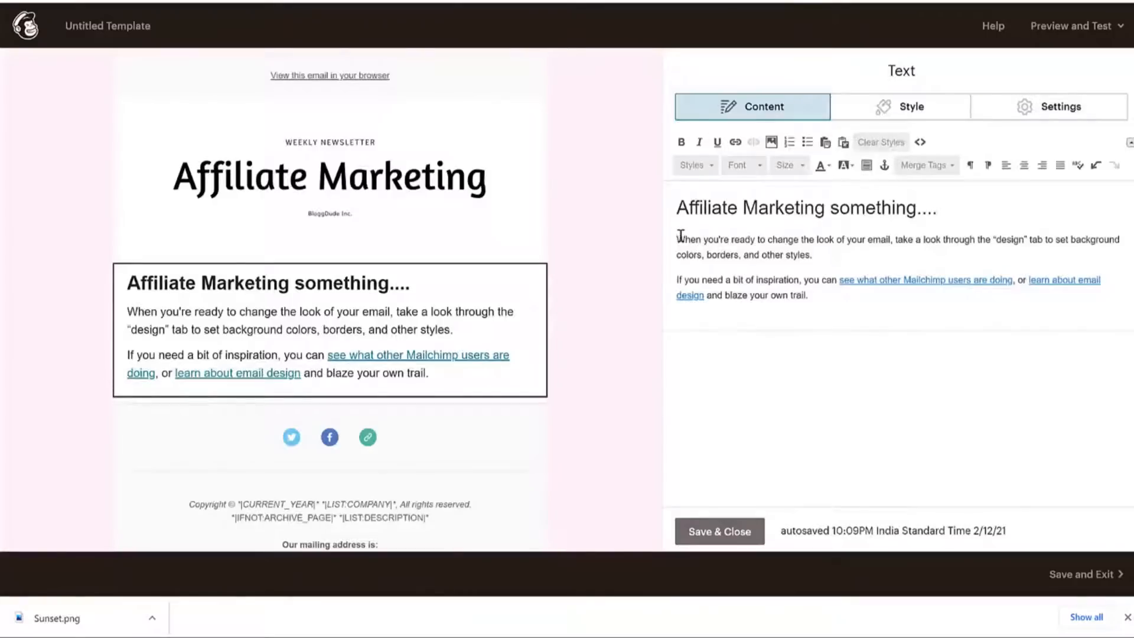
pyautogui.moveTo(677, 235); pyautogui.dragTo(825, 312)
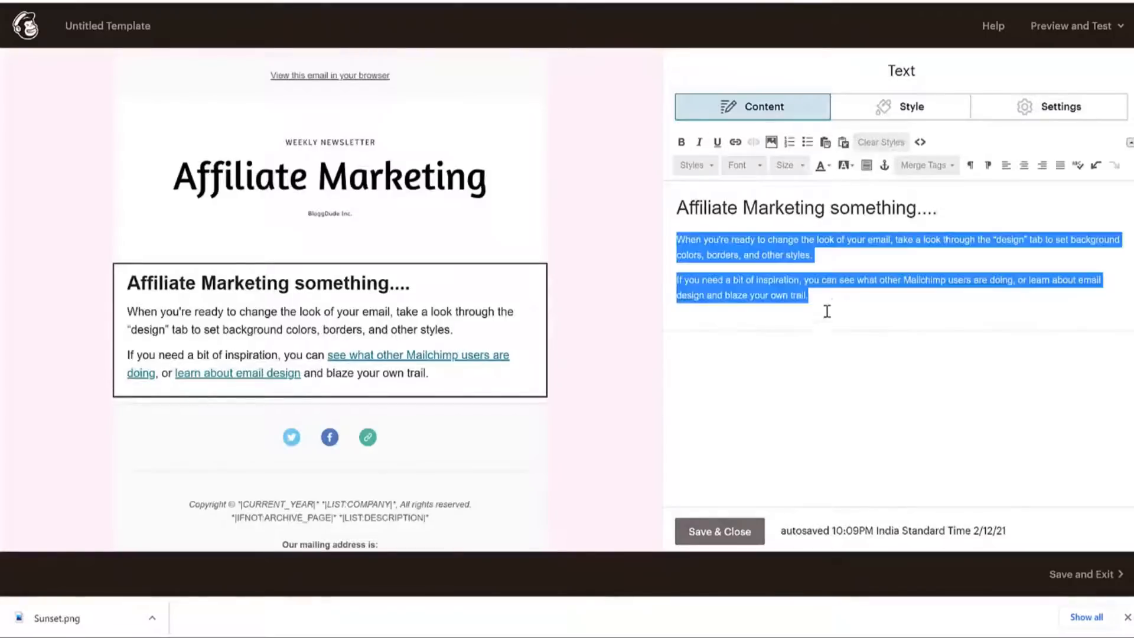
pyautogui.hotkey('ctrl', 'v')
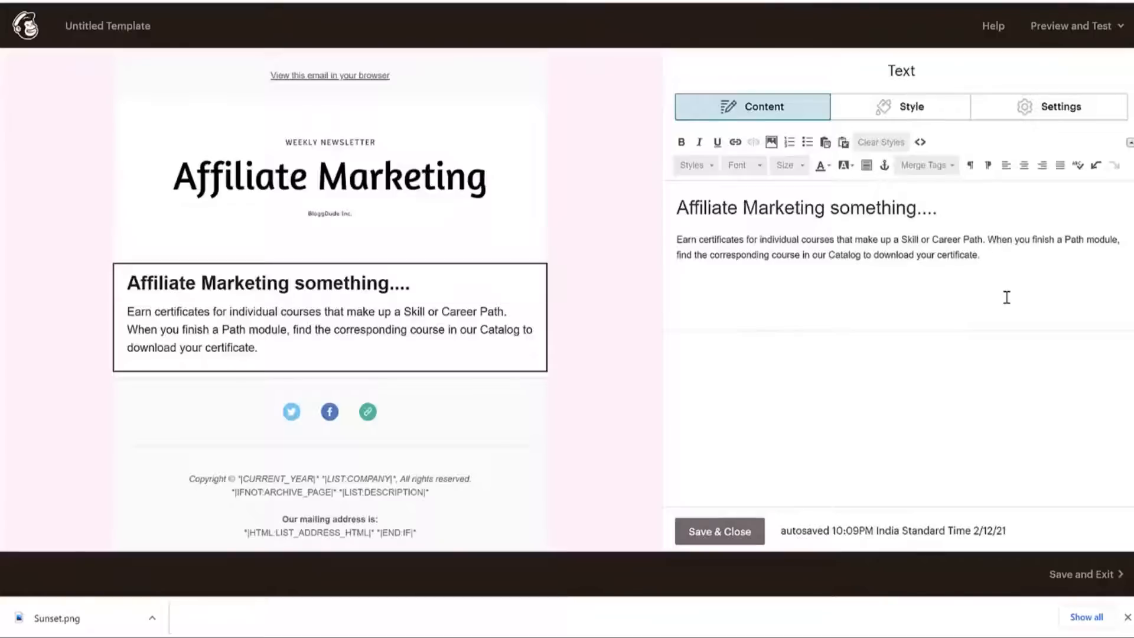
pyautogui.press('Return')
pyautogui.hotkey('ctrl', 'v')
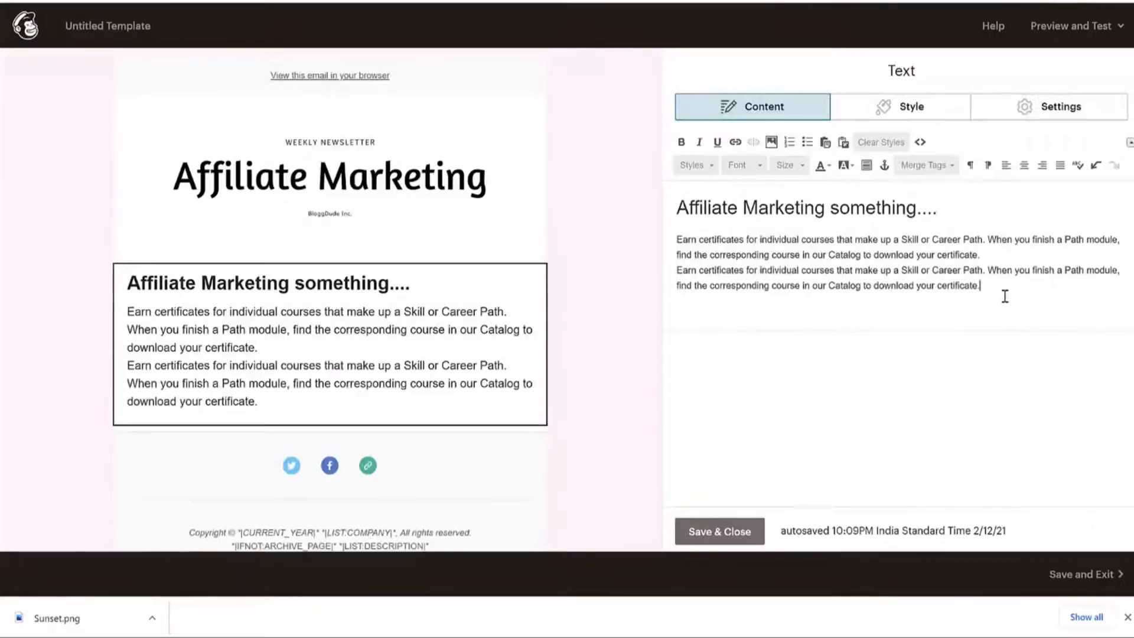
pyautogui.click(1001, 260)
pyautogui.press('Return')
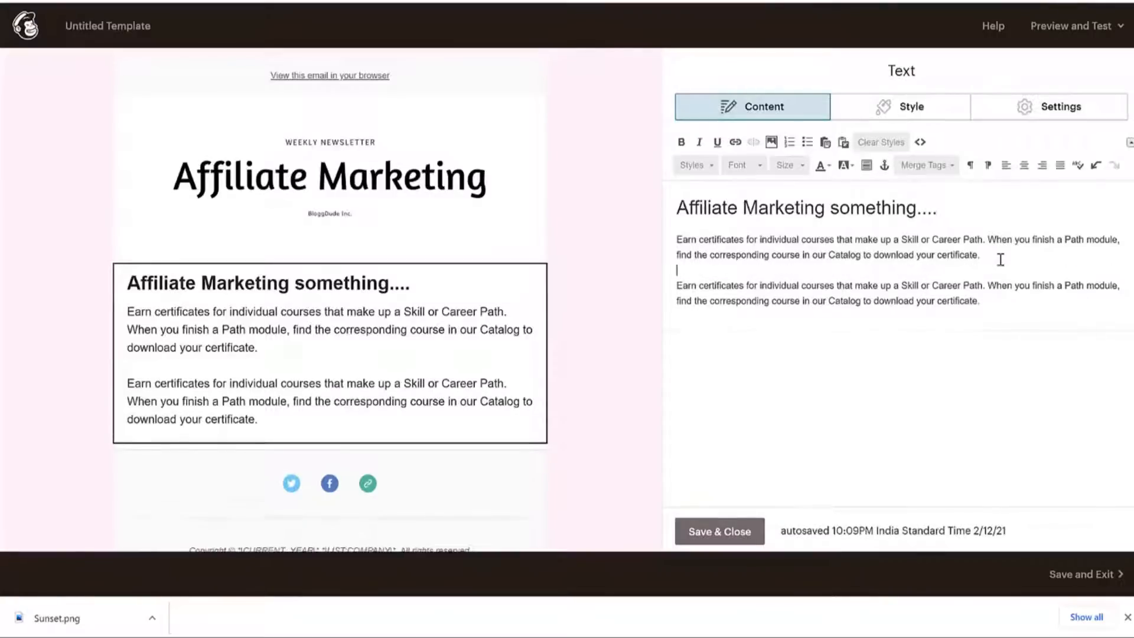
# Link the word 'courses' in the second paragraph to the pasted YouTube web address.
pyautogui.doubleClick(811, 287)
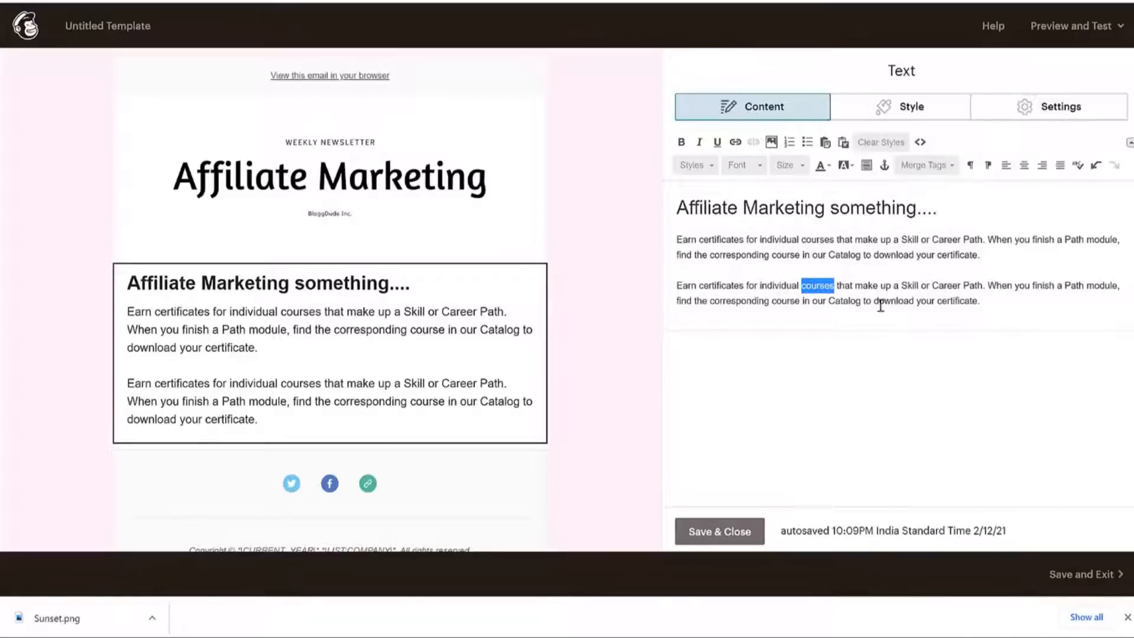
pyautogui.click(735, 143)
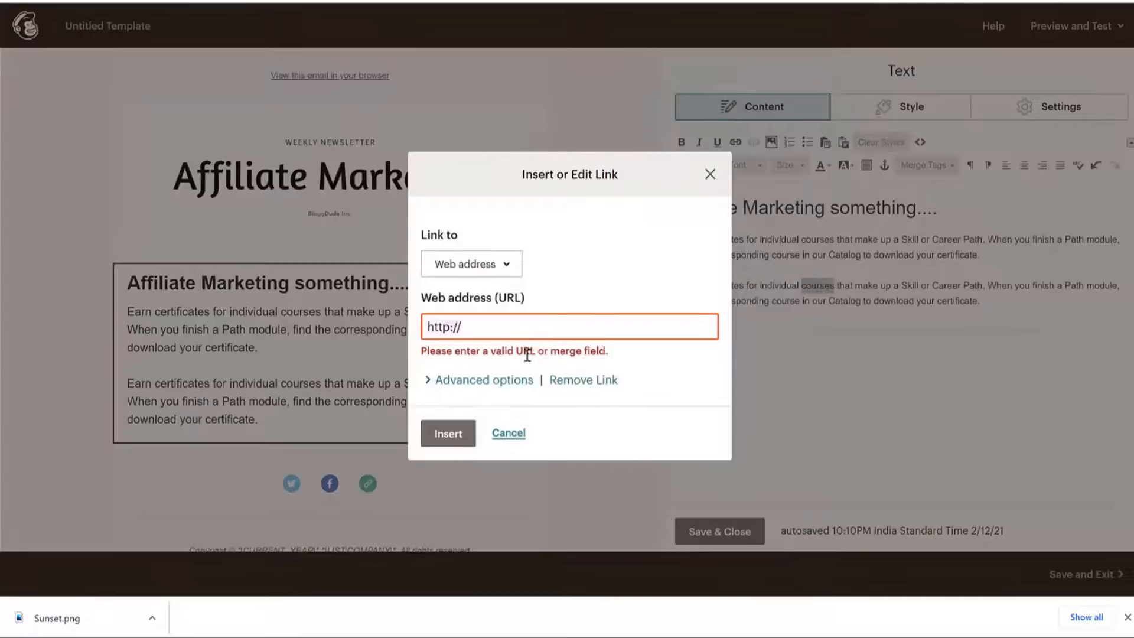
pyautogui.hotkey('ctrl', 'v')
pyautogui.click(446, 421)
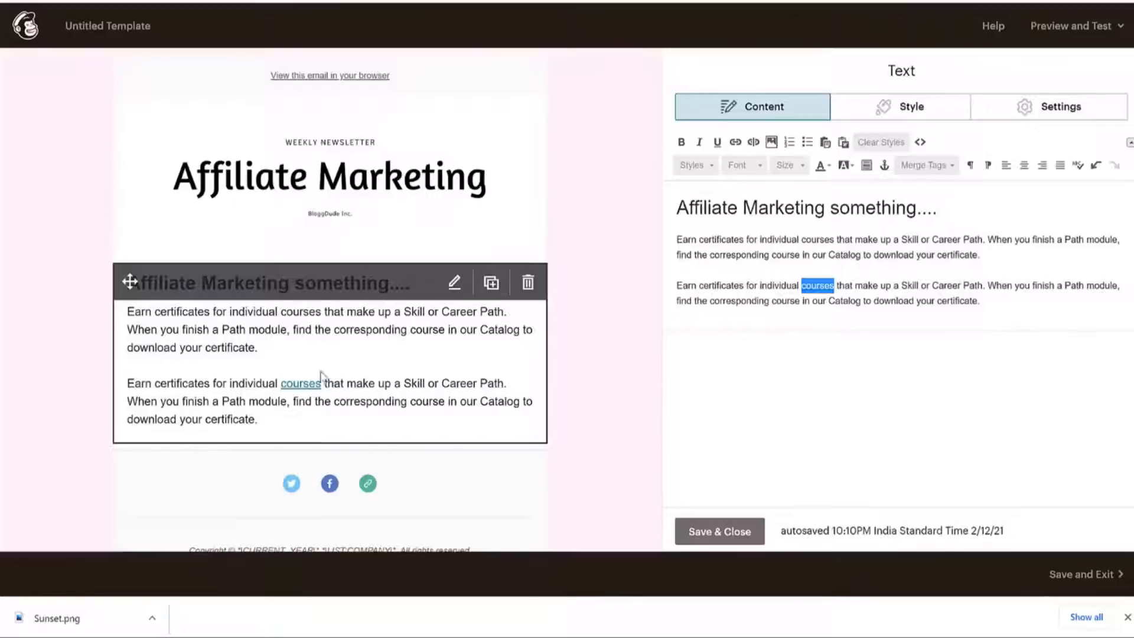
pyautogui.scroll(-3, 321, 377)
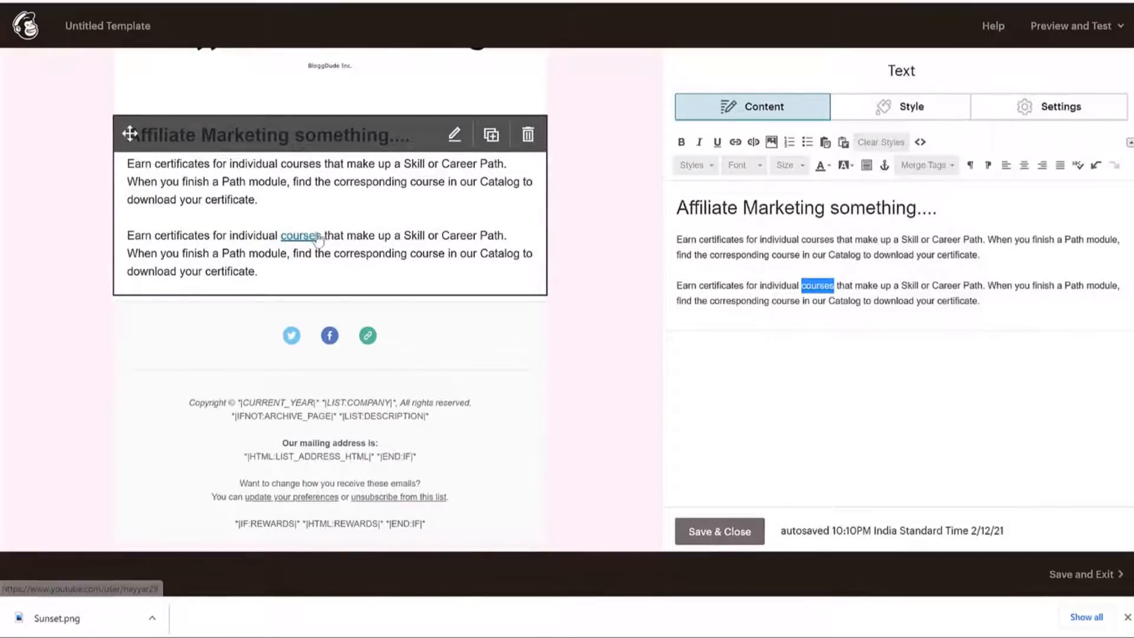
pyautogui.click(1009, 302)
pyautogui.scroll(3, 413, 299)
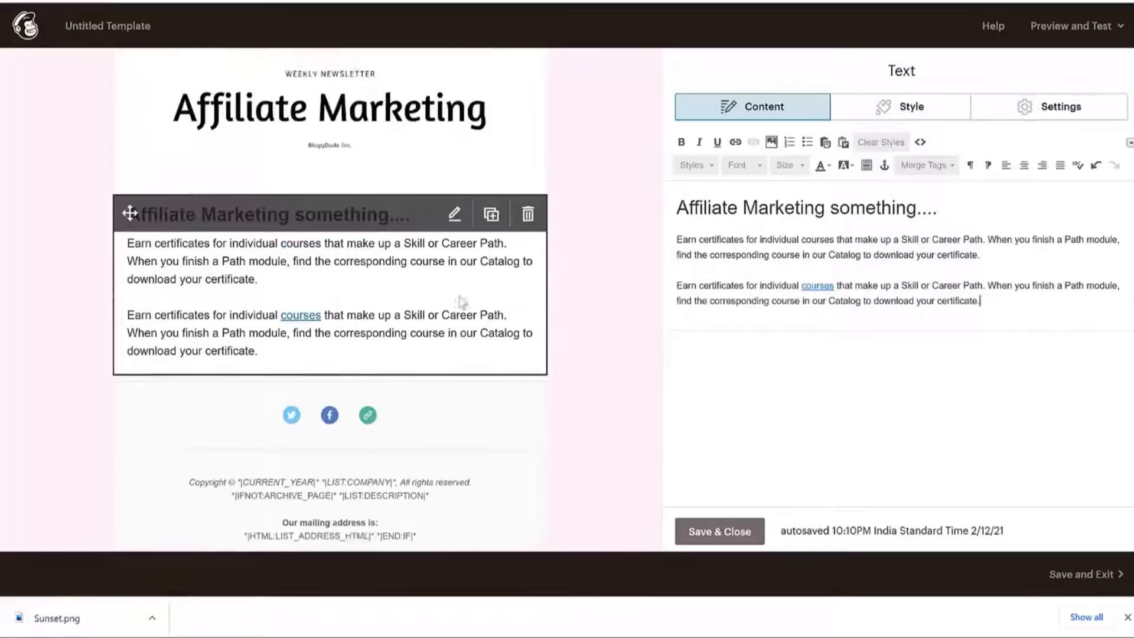
pyautogui.scroll(-3, 615, 281)
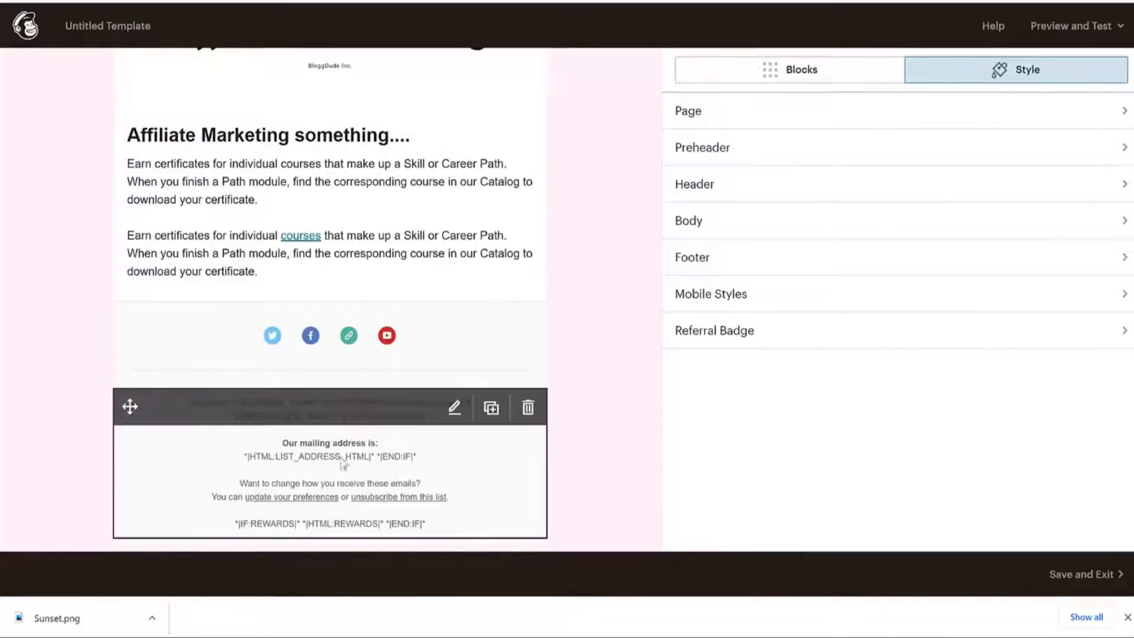
pyautogui.click(449, 460)
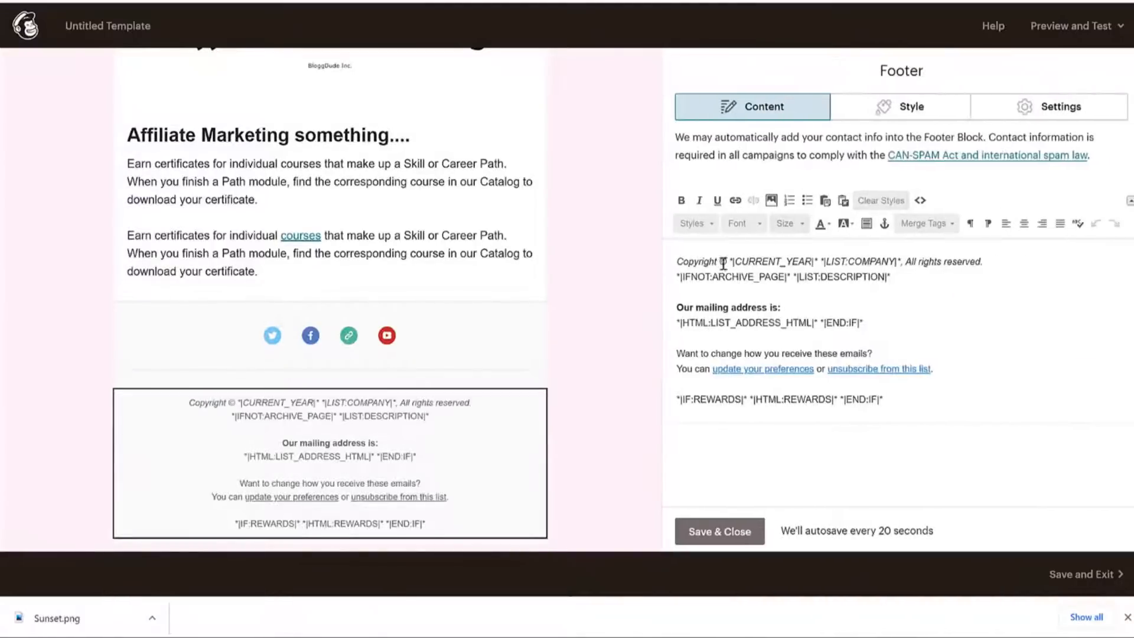
pyautogui.moveTo(680, 262); pyautogui.dragTo(897, 261)
pyautogui.click(714, 261)
pyautogui.hotkey('ctrl', 'z')
pyautogui.click(828, 261)
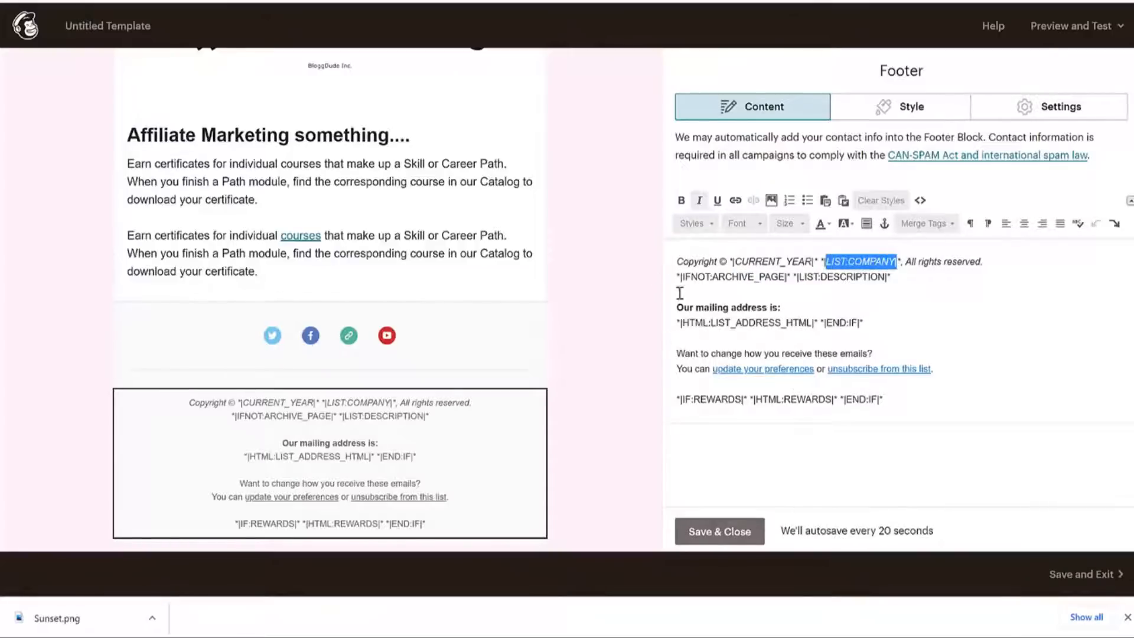
pyautogui.click(737, 533)
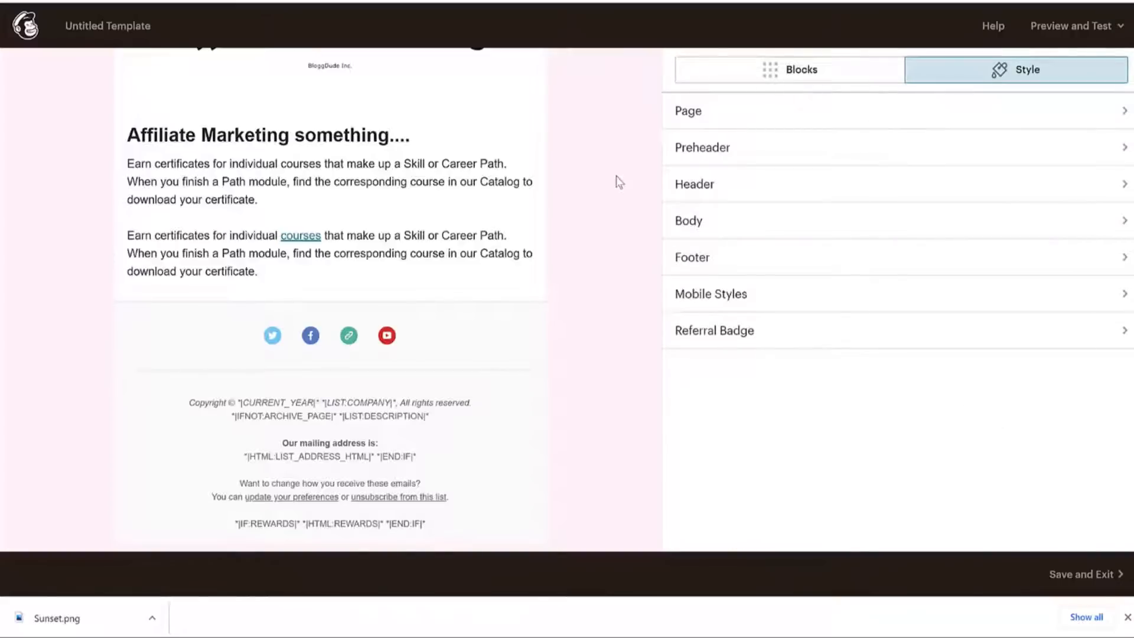
# From the Blocks list, add a trial Text block above the footer, then delete it.
pyautogui.click(743, 71)
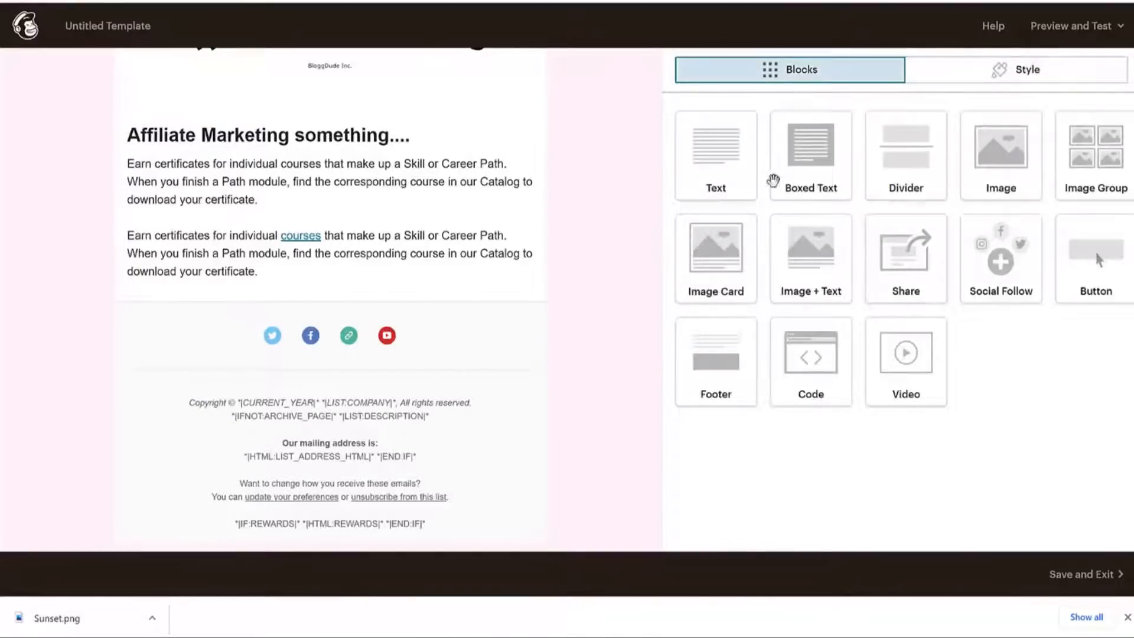
pyautogui.moveTo(747, 172); pyautogui.dragTo(353, 309)
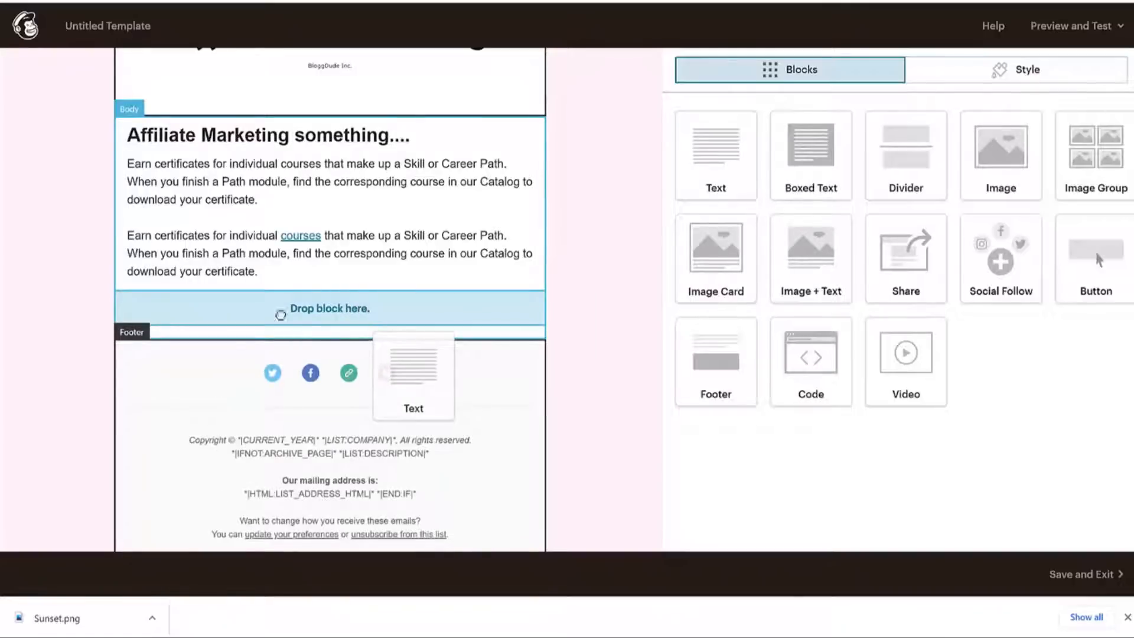
pyautogui.moveTo(281, 315); pyautogui.dragTo(281, 310)
pyautogui.click(527, 311)
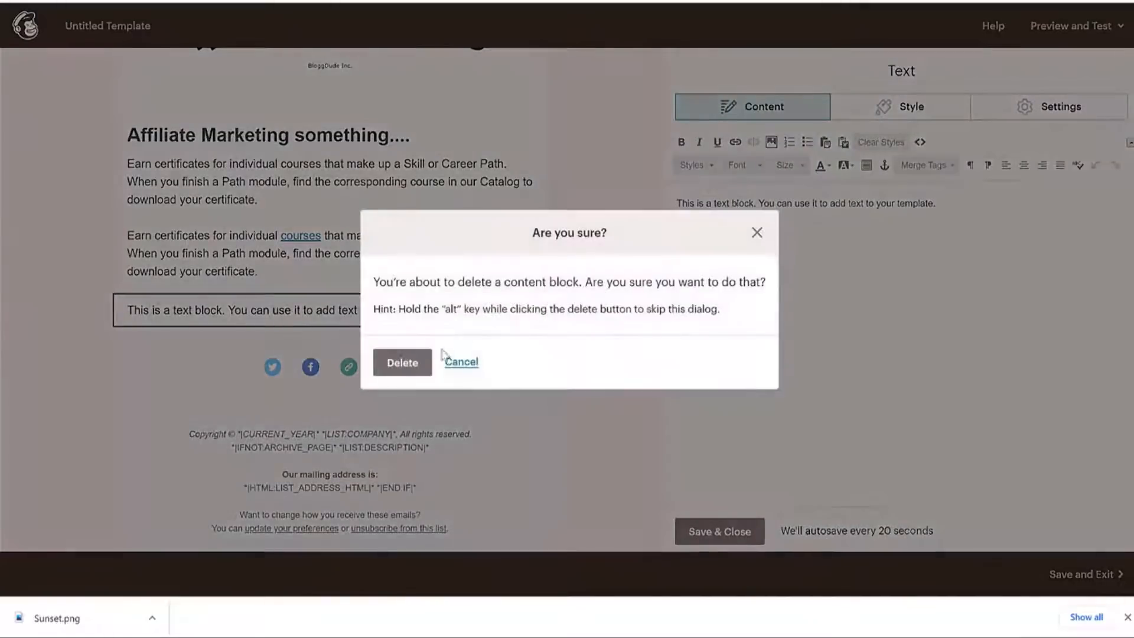
pyautogui.click(755, 230)
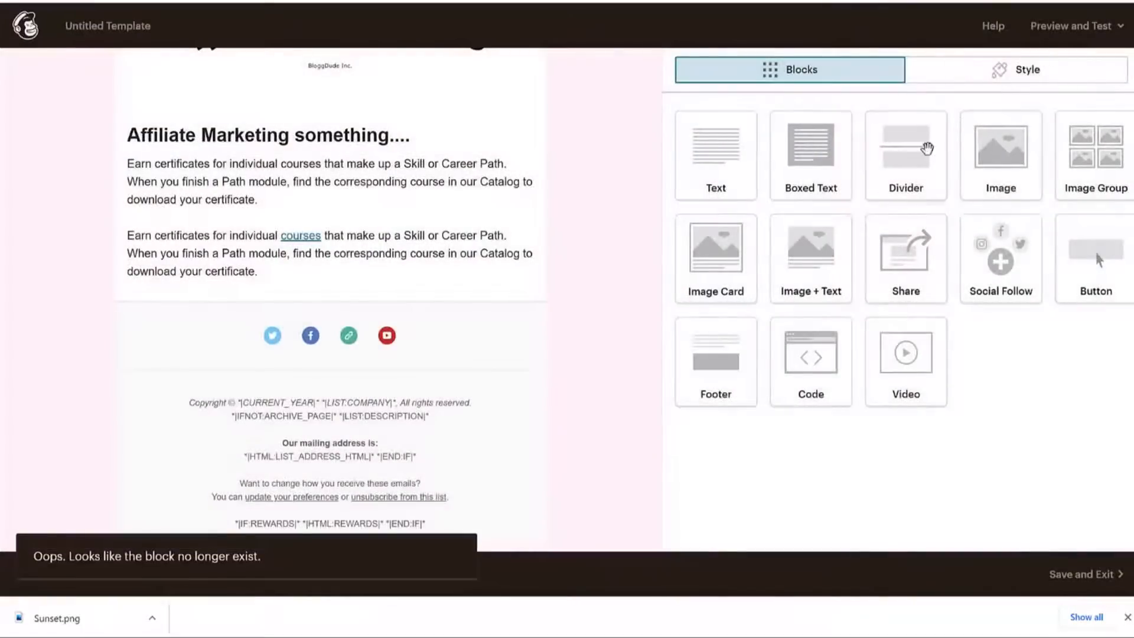
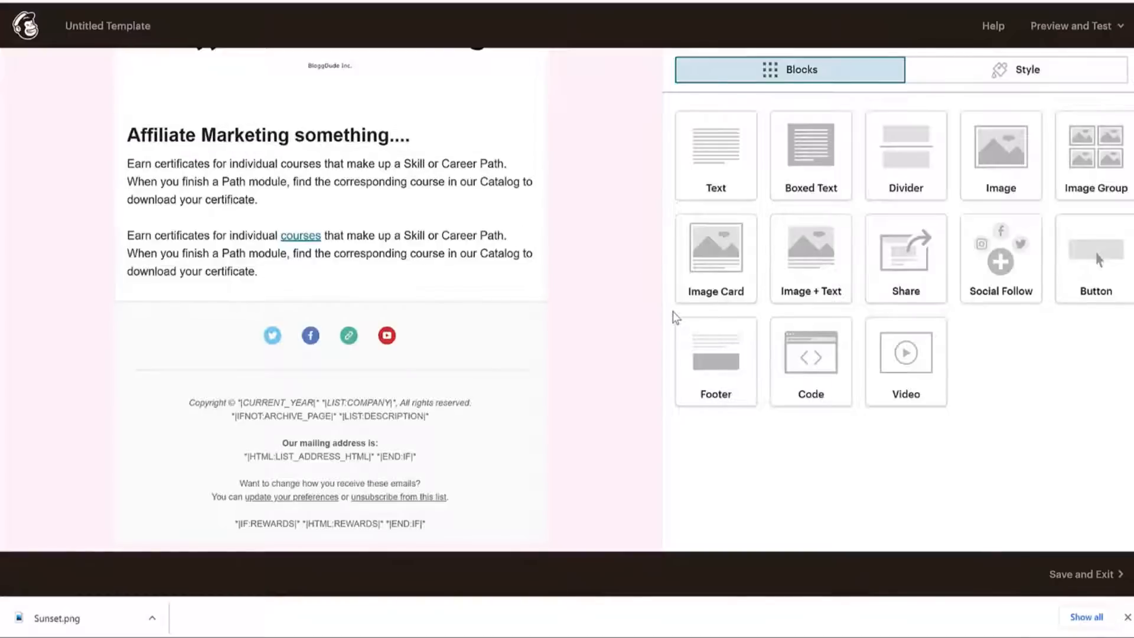
# Add an Image Group block to the email and fill its first slot with the Affiliate Marketing banner.
pyautogui.click(718, 1)
pyautogui.moveTo(1097, 158); pyautogui.dragTo(316, 299)
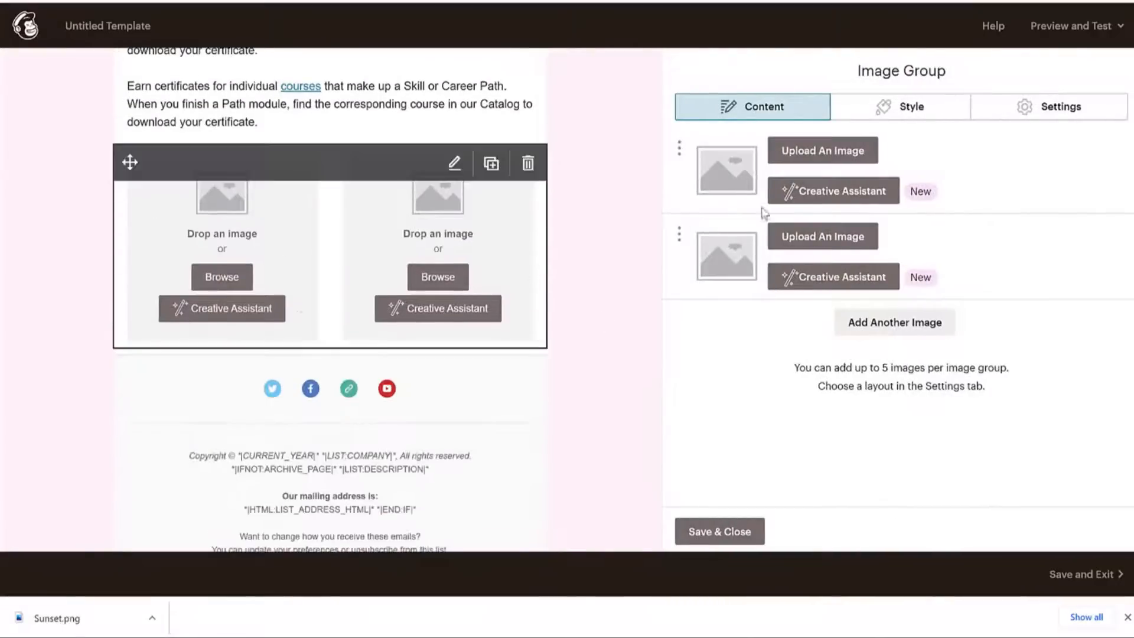
pyautogui.click(851, 155)
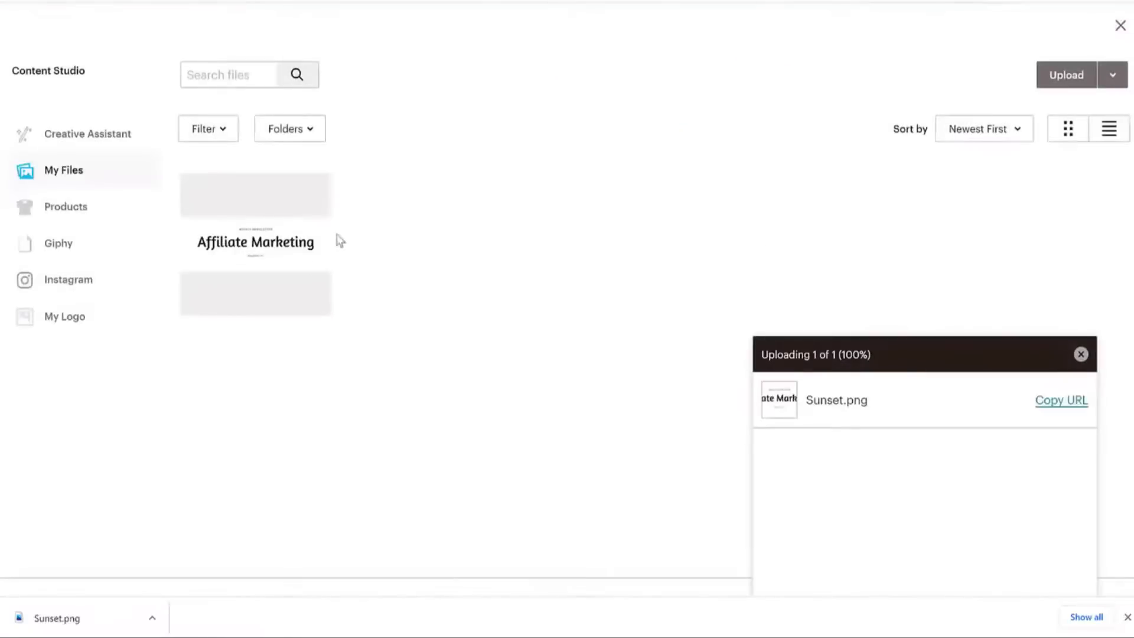
pyautogui.click(260, 212)
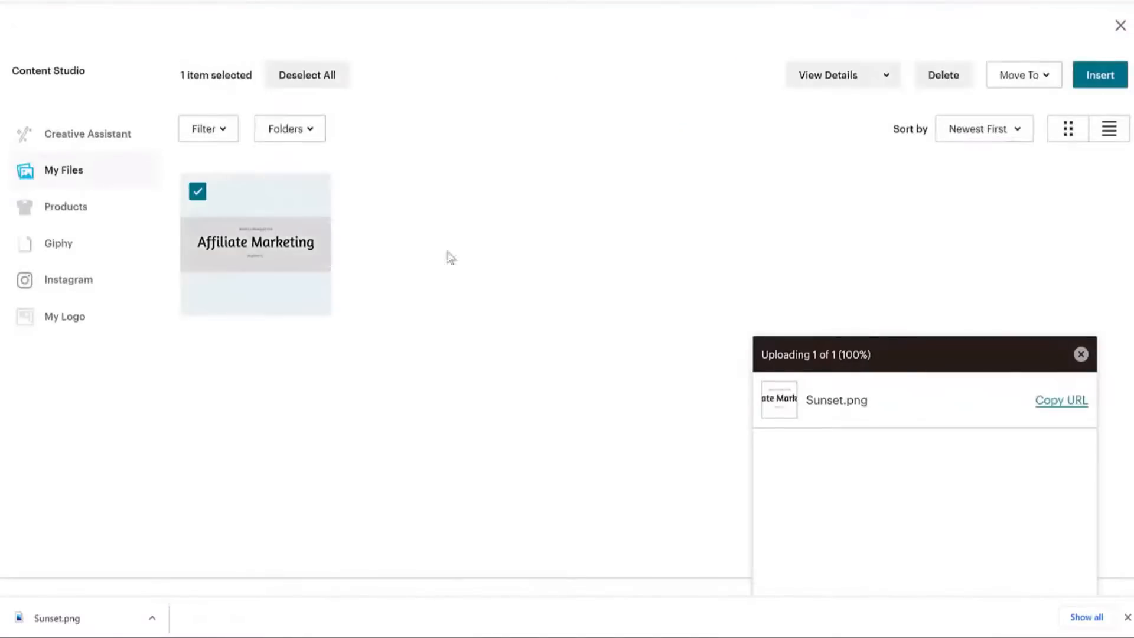
pyautogui.click(1098, 76)
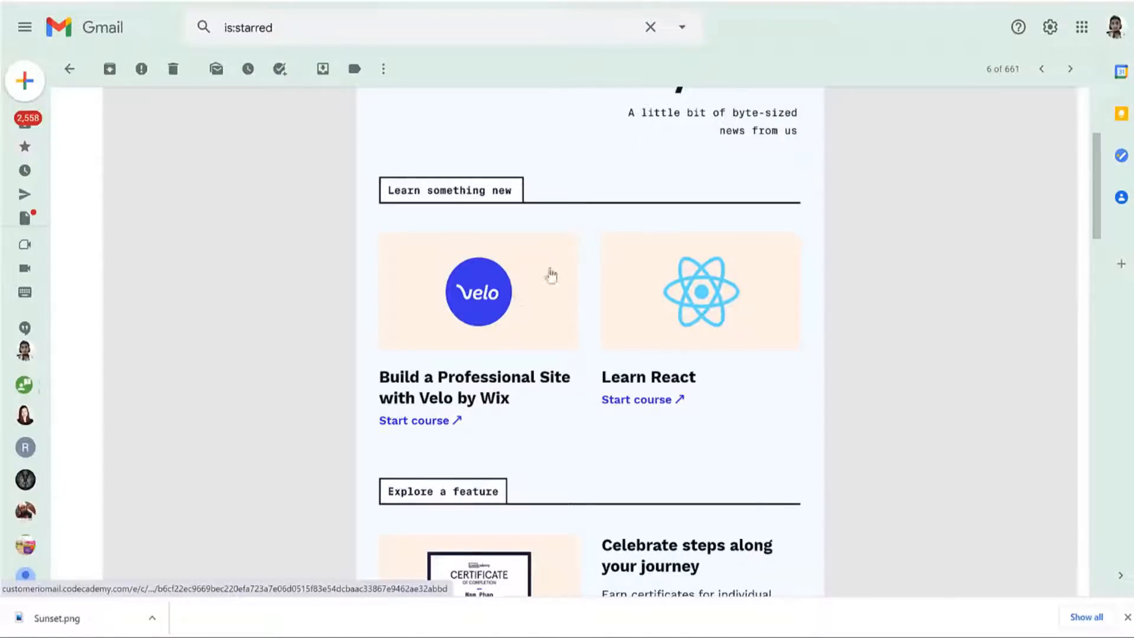
# Highlight the 'Build a Professional Site with Velo by Wix' heading in the Gmail newsletter.
pyautogui.moveTo(379, 370); pyautogui.dragTo(534, 413)
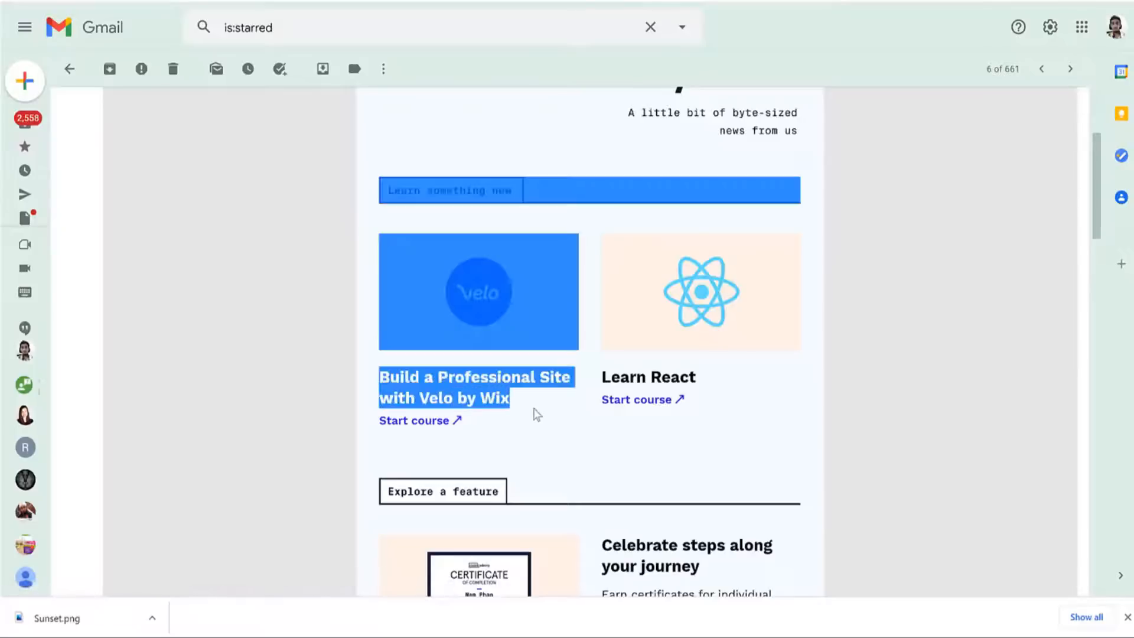
pyautogui.click(536, 413)
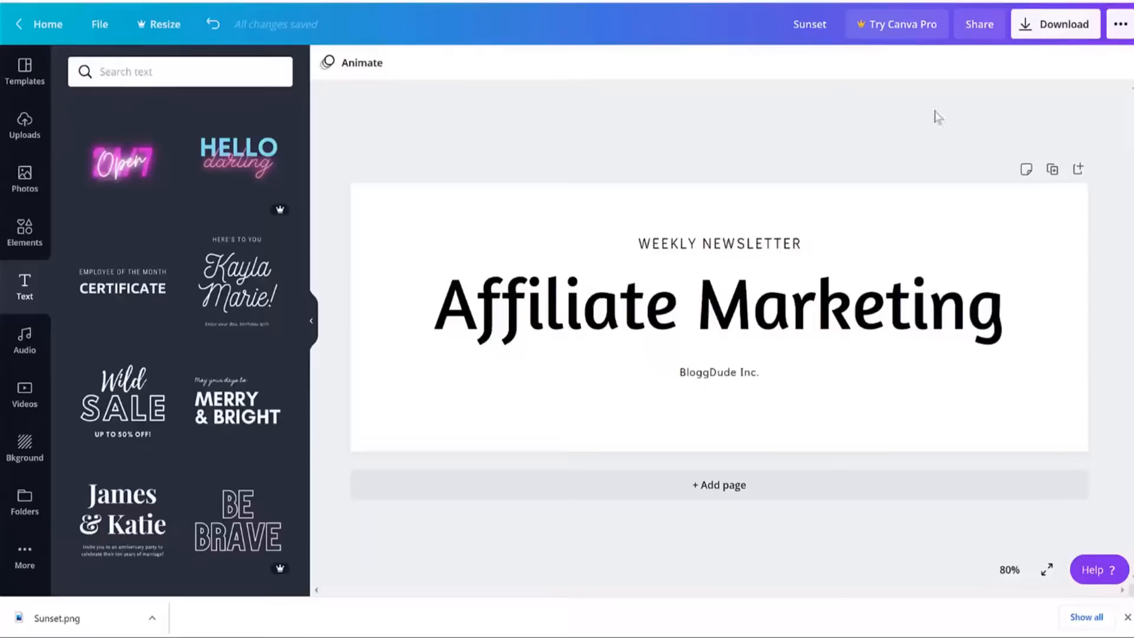
# Create a custom-size Canva design with width 900 px and height 800 px.
pyautogui.click(41, 23)
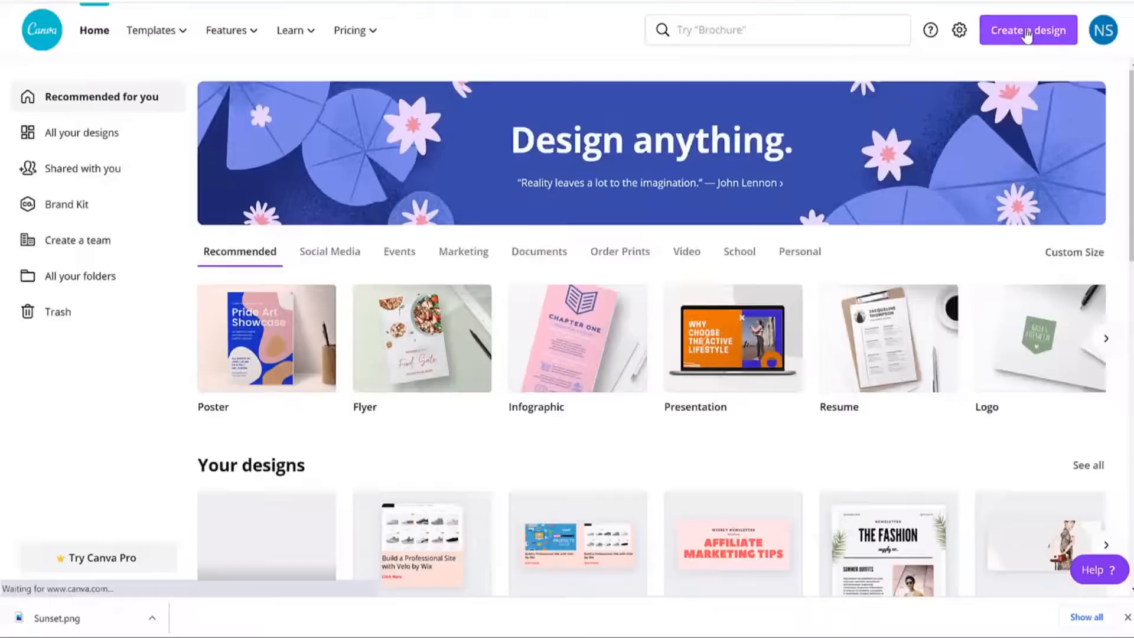
pyautogui.click(1027, 33)
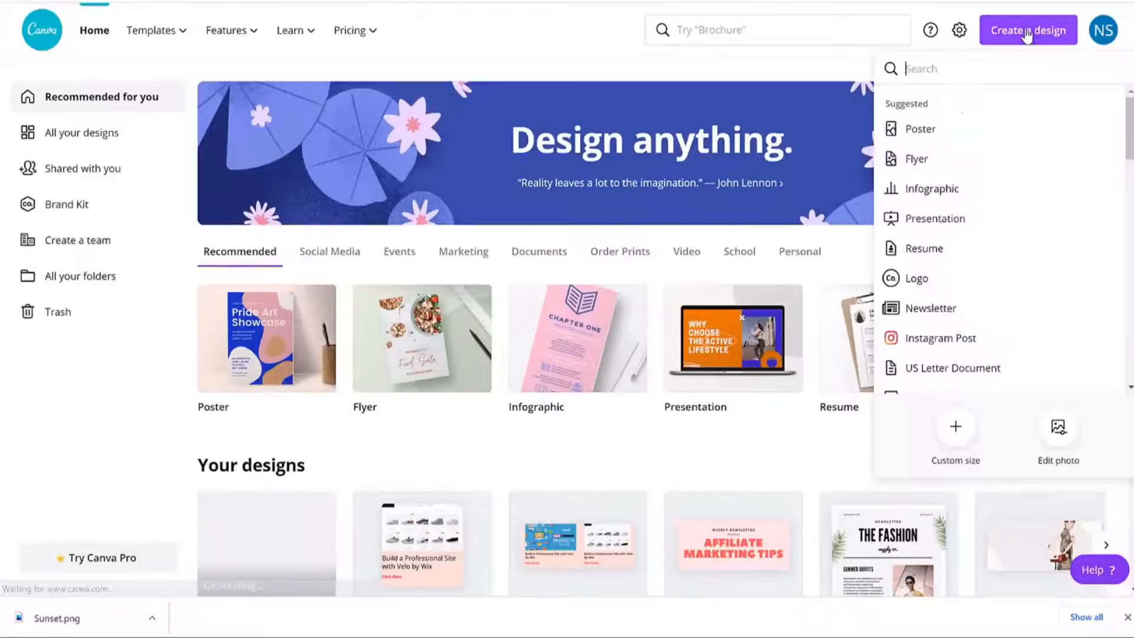
pyautogui.click(954, 424)
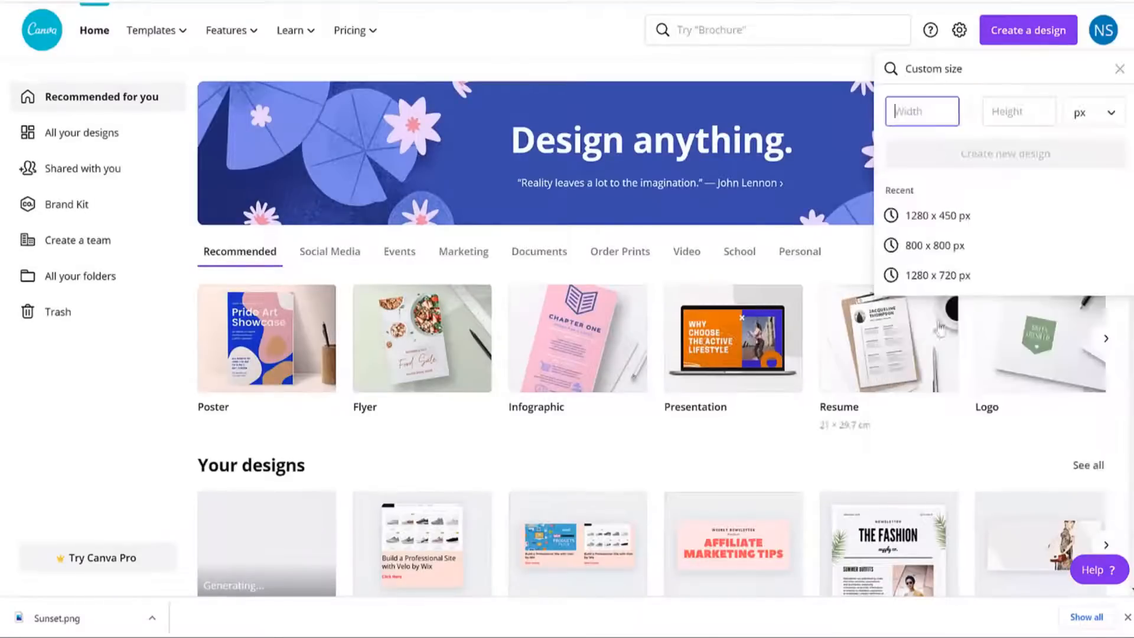
pyautogui.write('900')
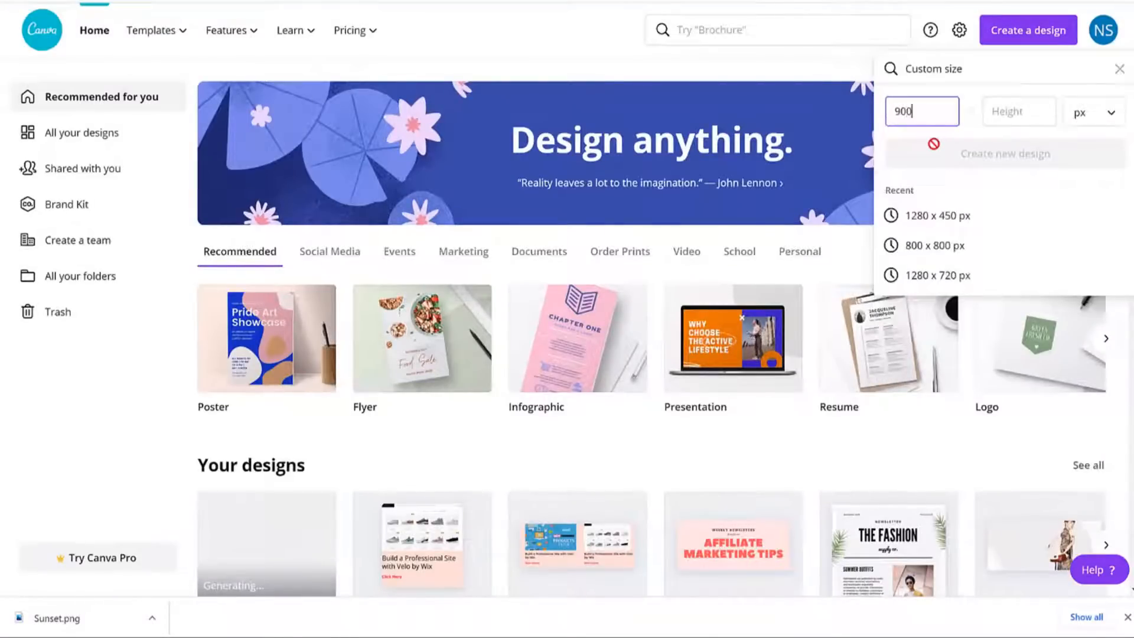
pyautogui.press('Tab')
pyautogui.write('900')
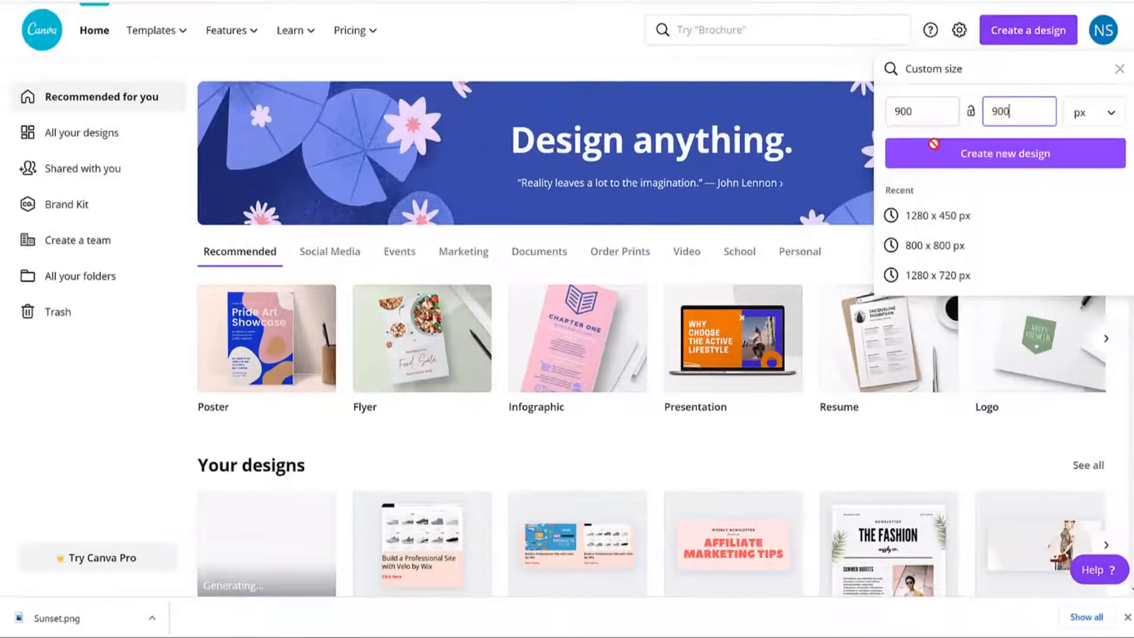
pyautogui.doubleClick(987, 116)
pyautogui.write('800')
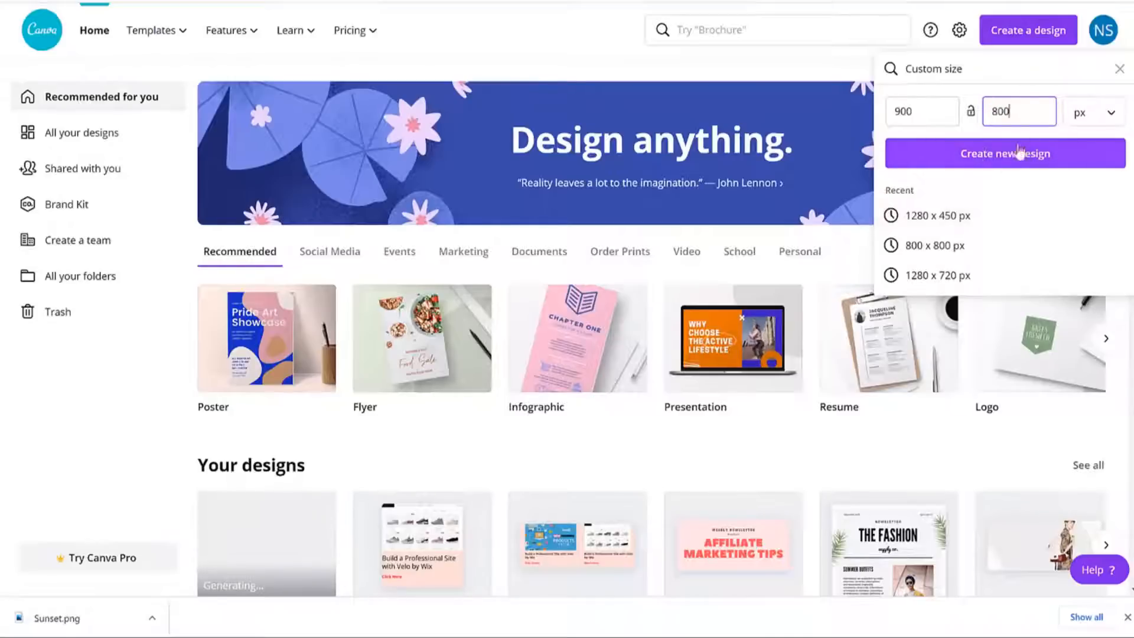
pyautogui.click(996, 148)
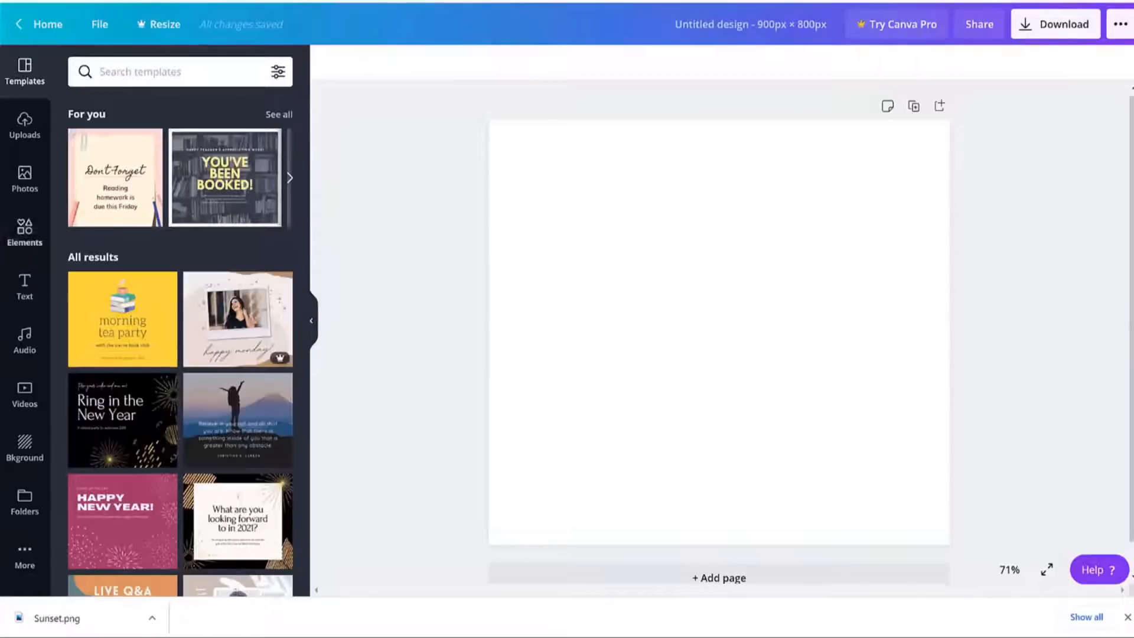
# Upload the 'How to Create Online Shop 100% Free' image from the Woostify folder to Canva.
pyautogui.click(22, 131)
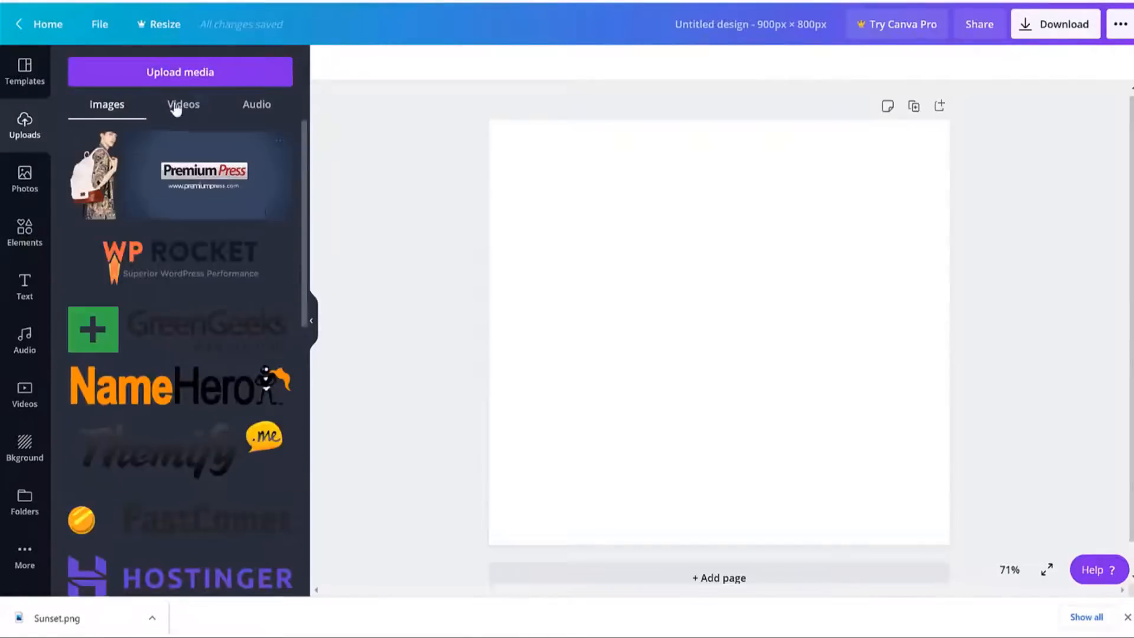
pyautogui.click(208, 75)
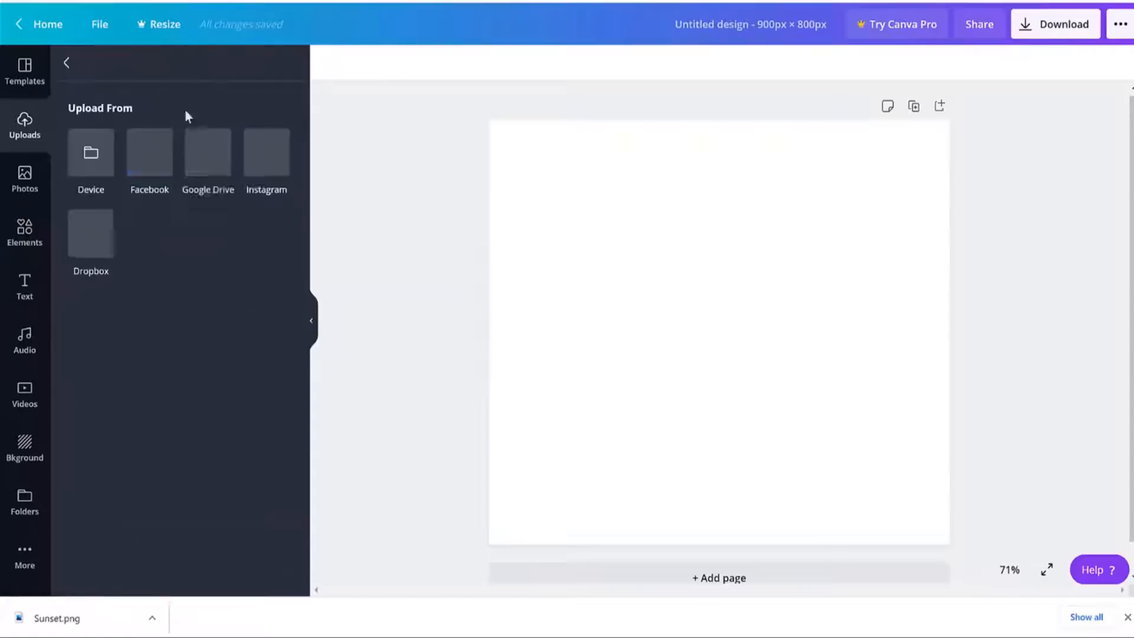
pyautogui.click(105, 166)
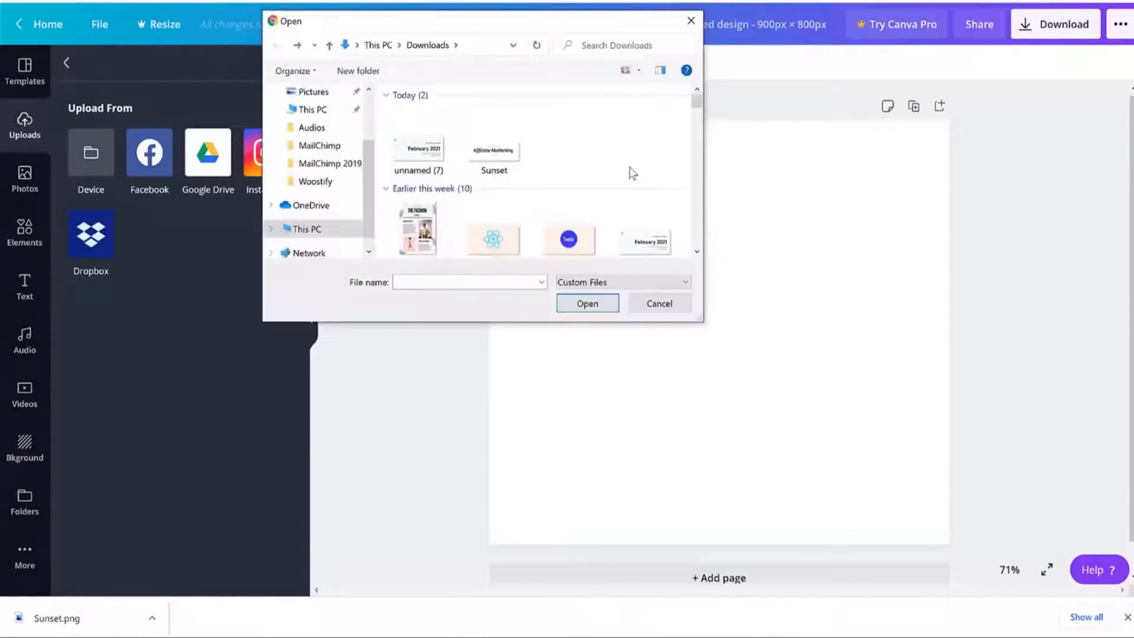
pyautogui.click(325, 183)
pyautogui.click(636, 138)
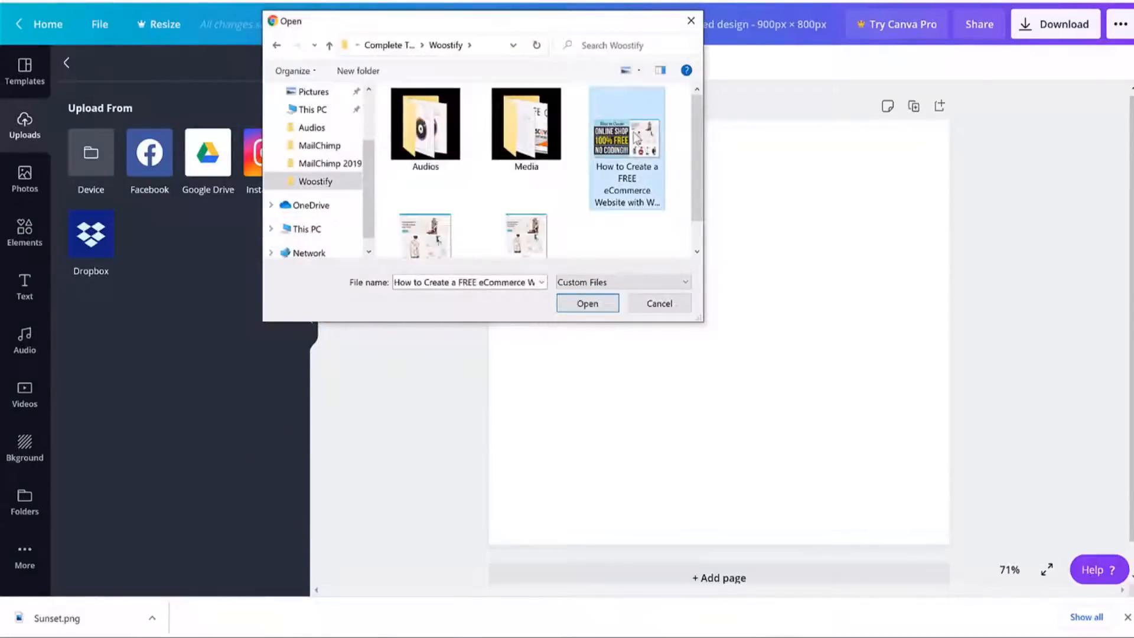
pyautogui.click(604, 300)
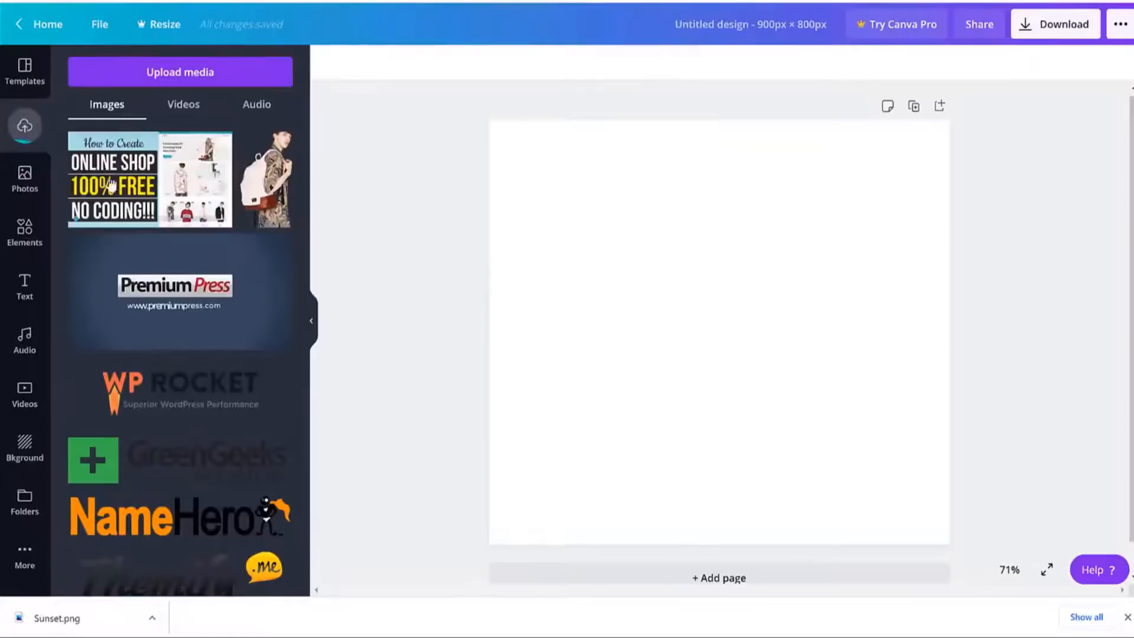
# Place the banner at the top of the page at full 900 px width, then select the Velo by Wix heading.
pyautogui.click(135, 183)
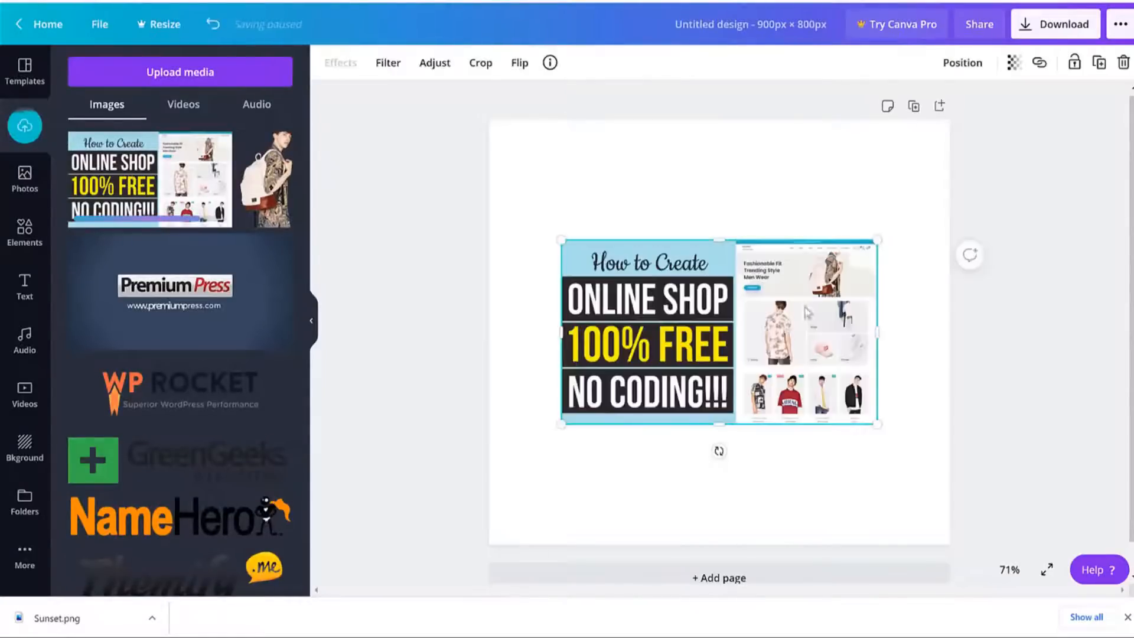
pyautogui.moveTo(756, 303); pyautogui.dragTo(687, 182)
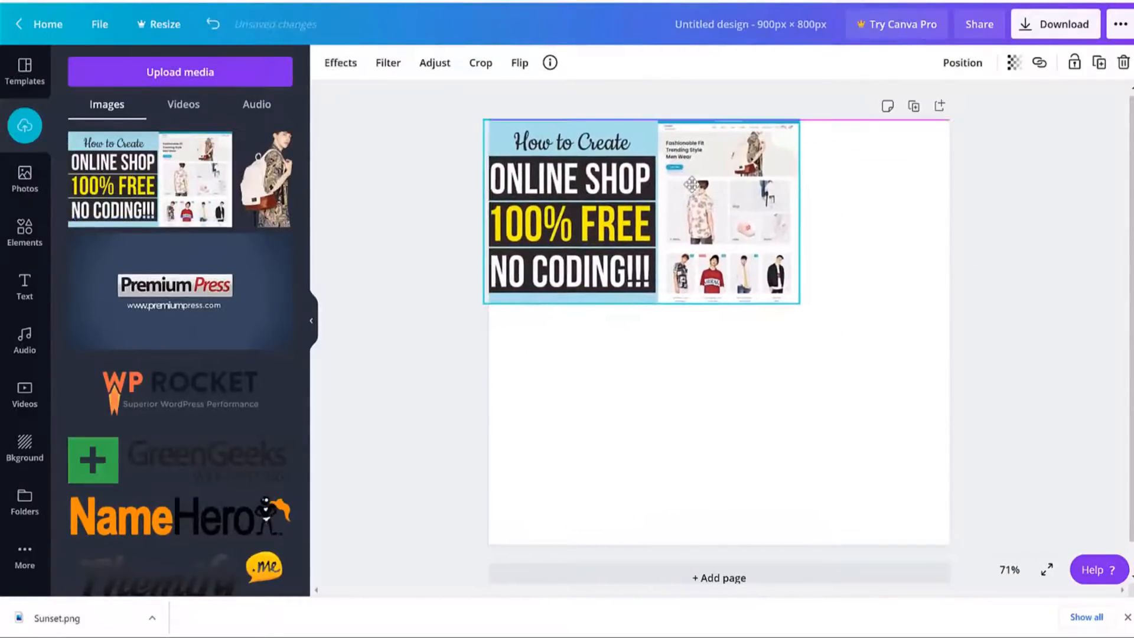
pyautogui.moveTo(816, 310); pyautogui.dragTo(950, 390)
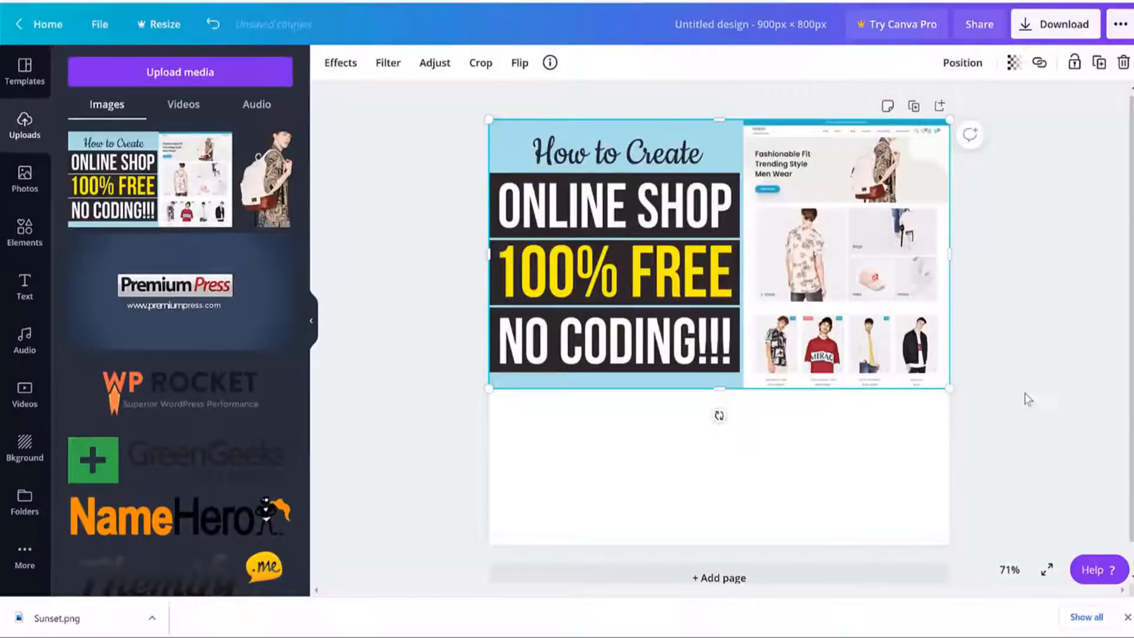
pyautogui.click(1028, 400)
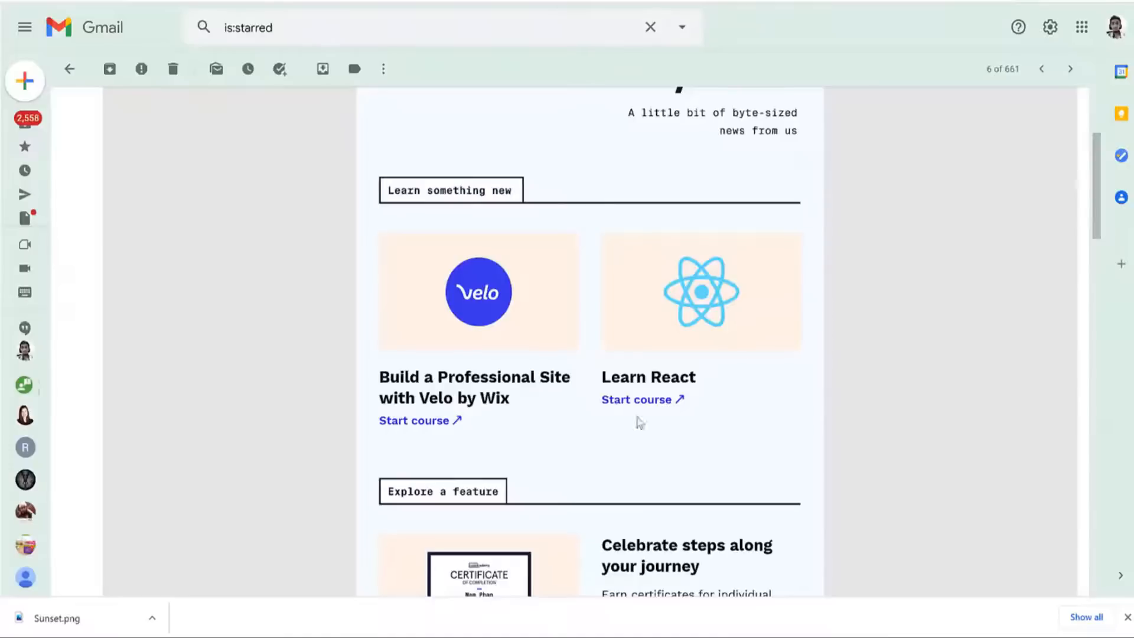
pyautogui.moveTo(380, 374); pyautogui.dragTo(539, 400)
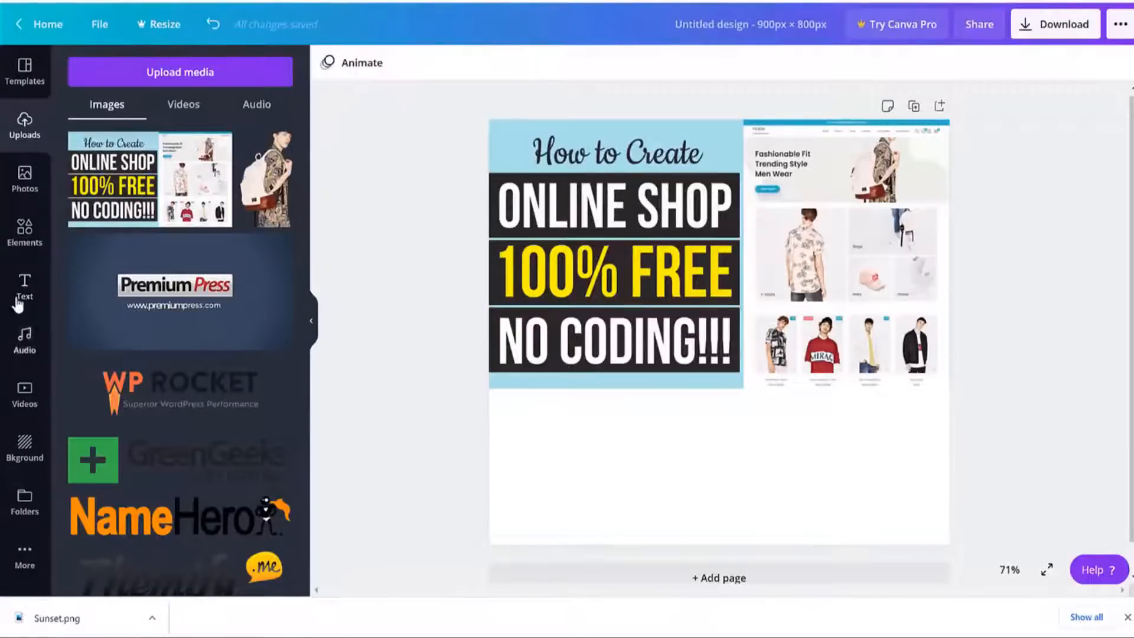
# Paste the Velo by Wix heading into a new subheading box below the banner and make it black.
pyautogui.click(18, 300)
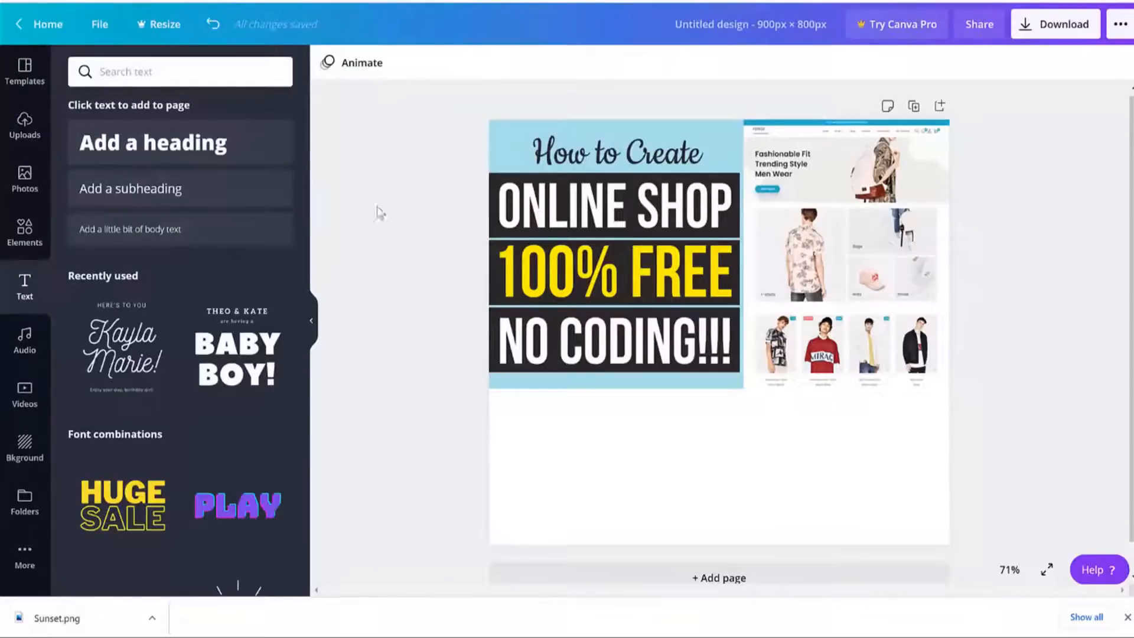
pyautogui.click(185, 195)
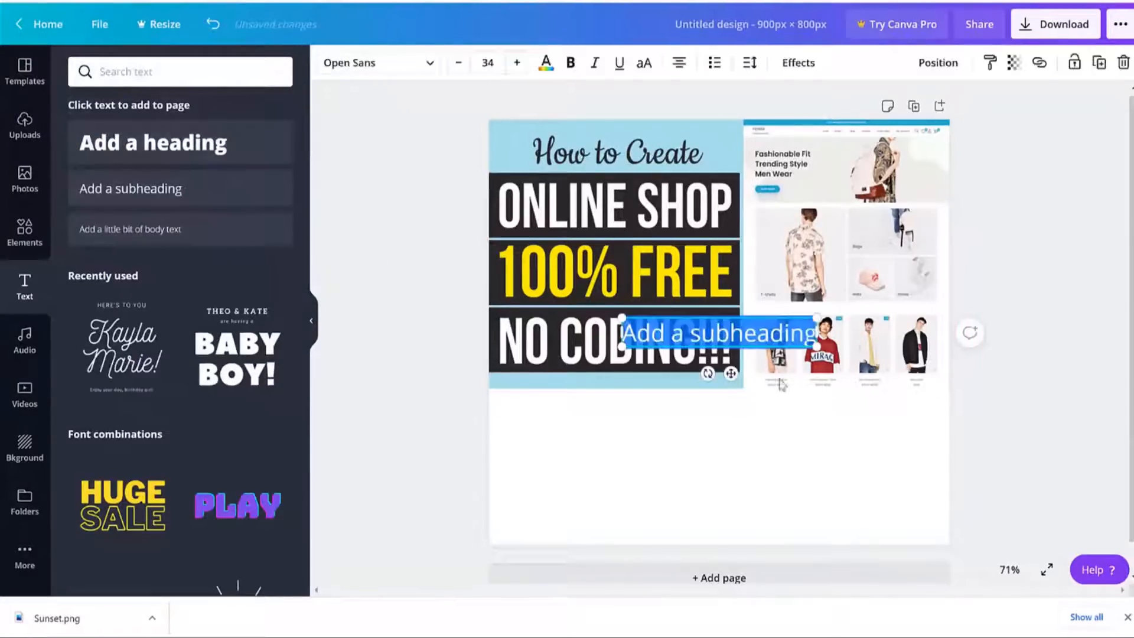
pyautogui.hotkey('ctrl', 'v')
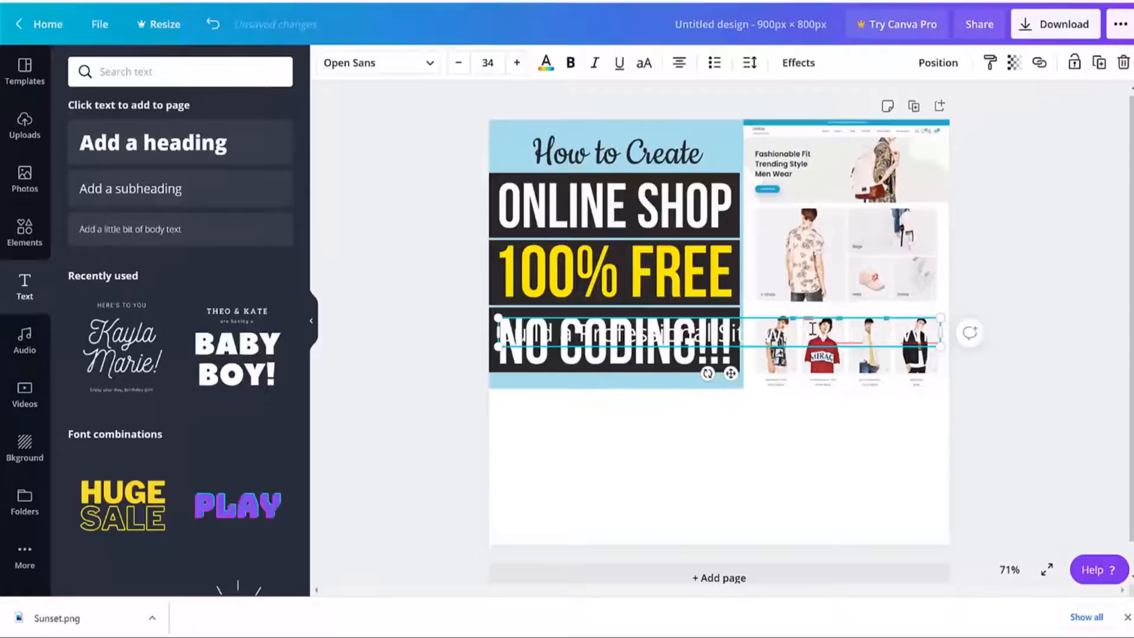
pyautogui.moveTo(789, 332); pyautogui.dragTo(778, 402)
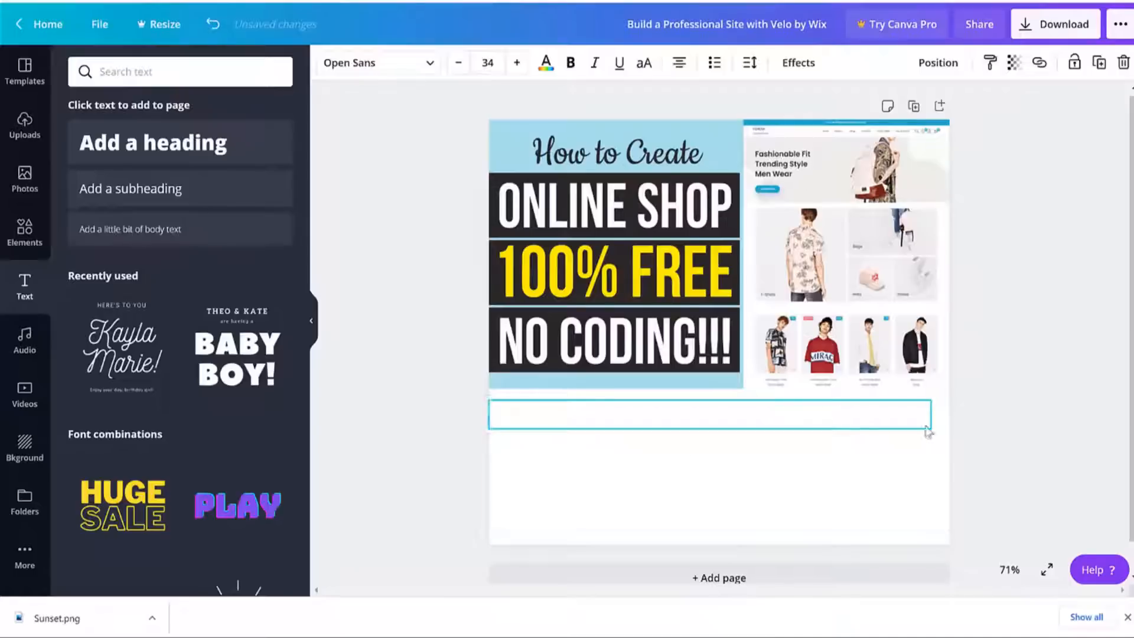
pyautogui.click(547, 64)
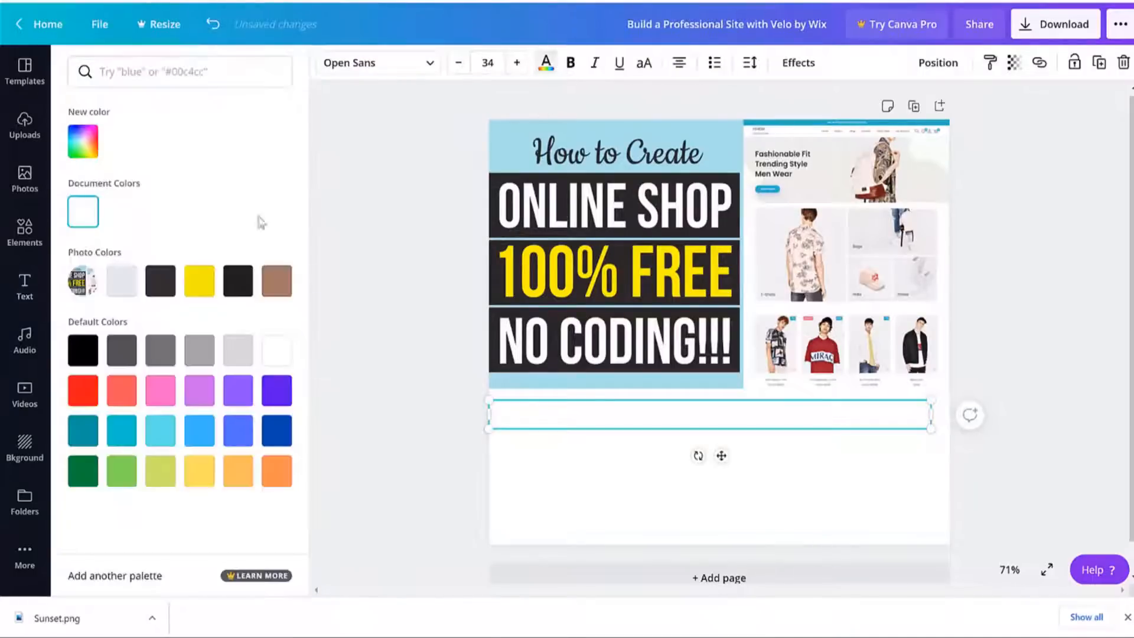
pyautogui.click(154, 282)
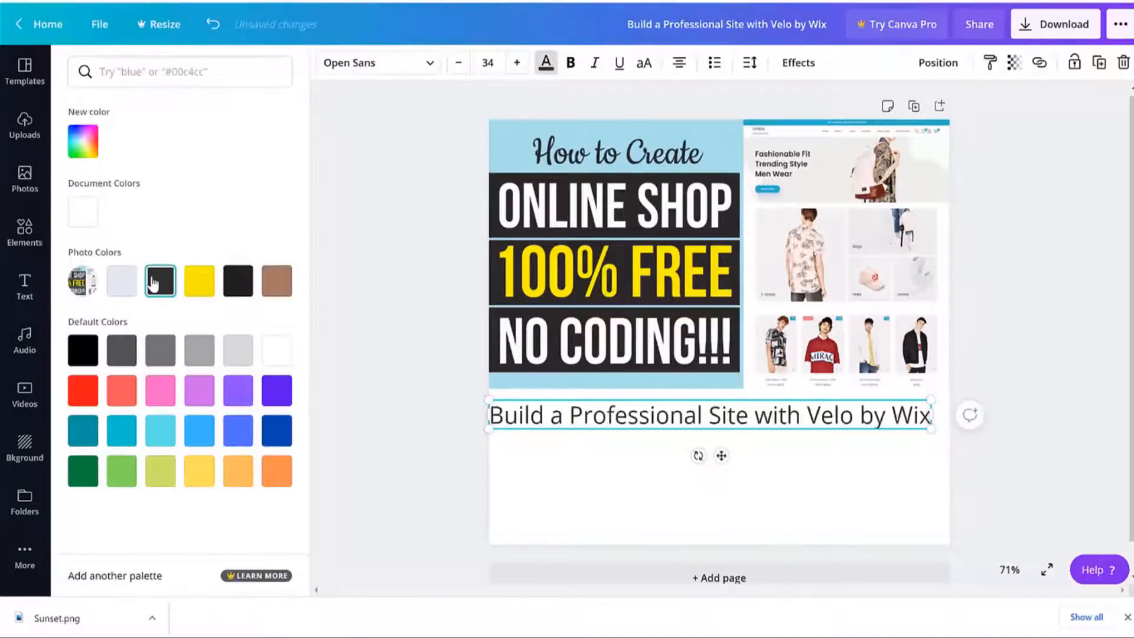
pyautogui.click(83, 349)
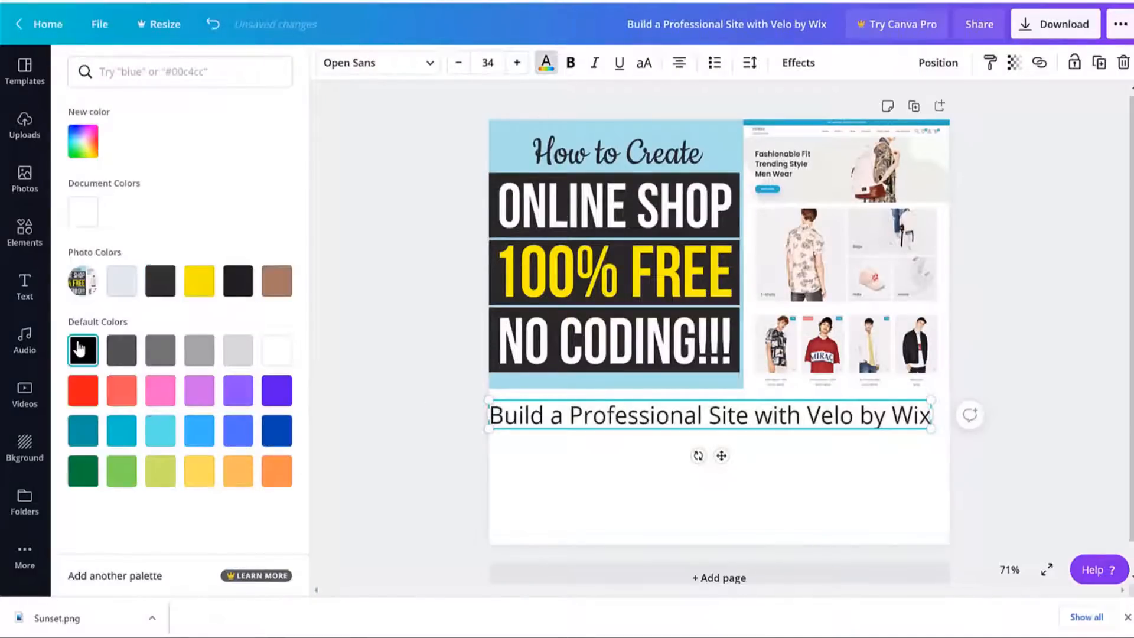
# Change the heading's alignment and enlarge it to size 46 so it wraps onto two lines.
pyautogui.click(347, 61)
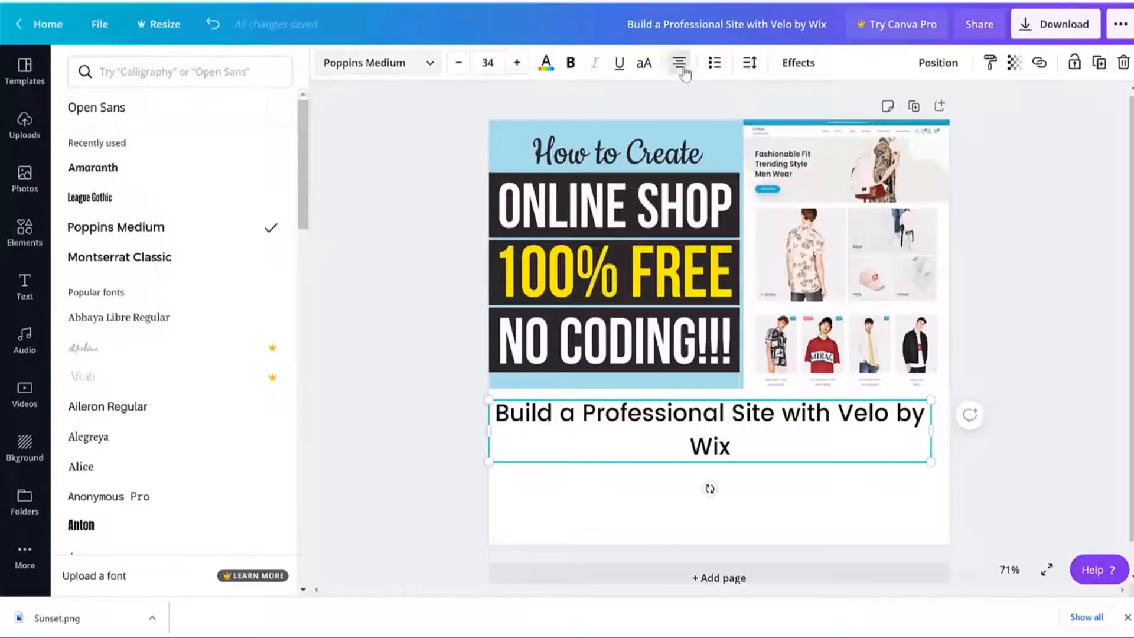
pyautogui.click(679, 63)
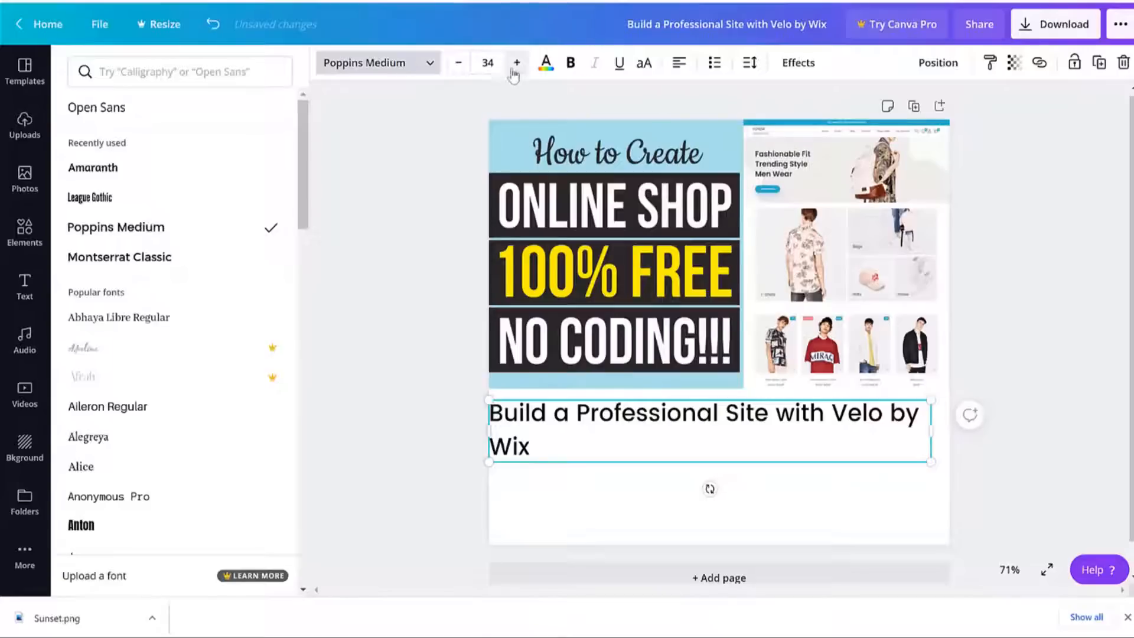
pyautogui.click(516, 63)
pyautogui.click(517, 63)
pyautogui.click(517, 62)
pyautogui.click(517, 63)
pyautogui.click(517, 63)
pyautogui.click(517, 62)
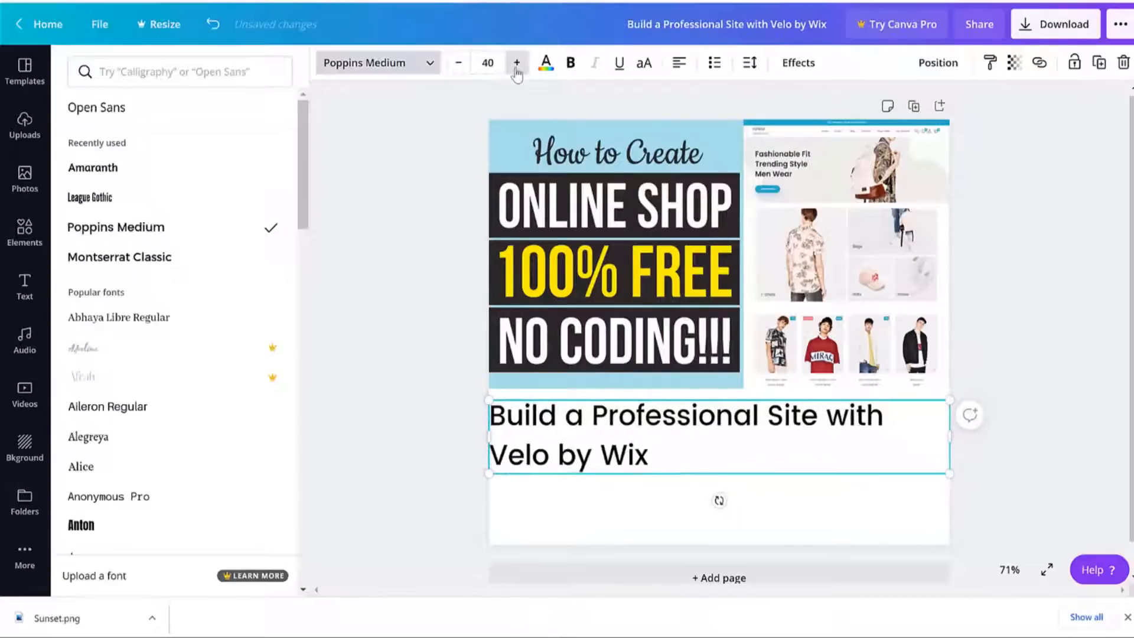
pyautogui.click(516, 62)
pyautogui.click(517, 62)
pyautogui.click(517, 63)
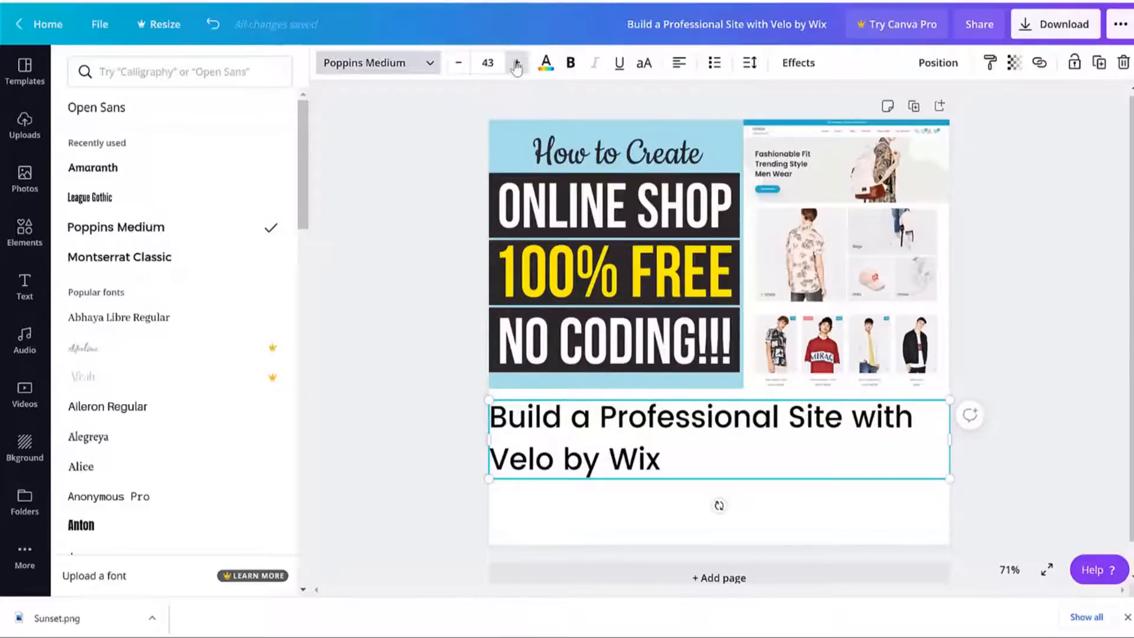
pyautogui.click(517, 63)
pyautogui.click(517, 63)
pyautogui.click(517, 63)
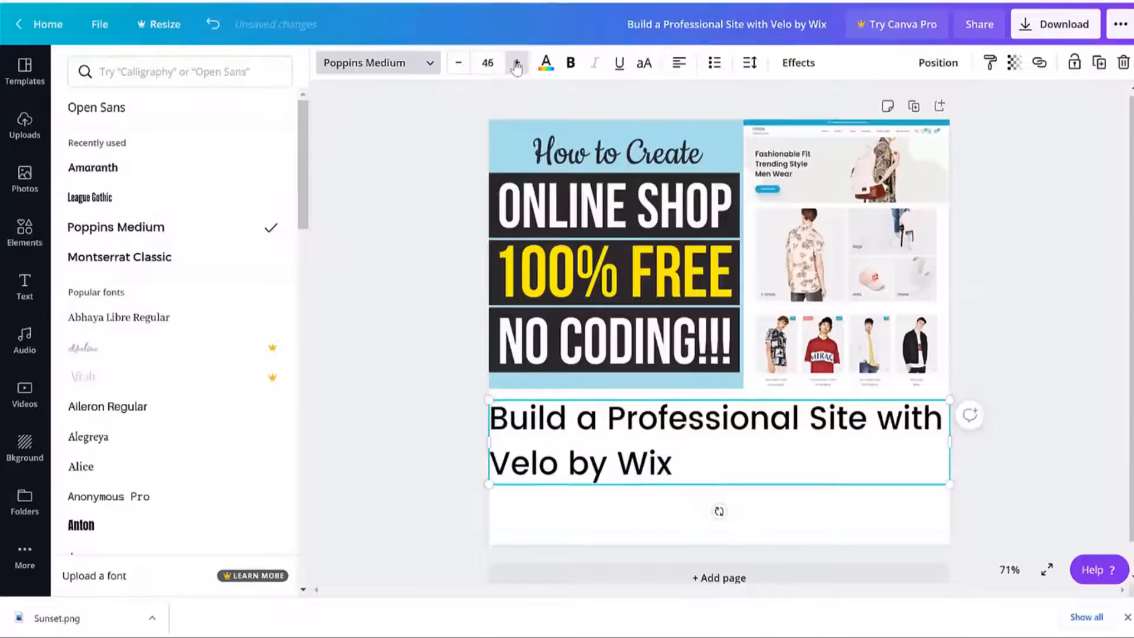
pyautogui.click(1035, 344)
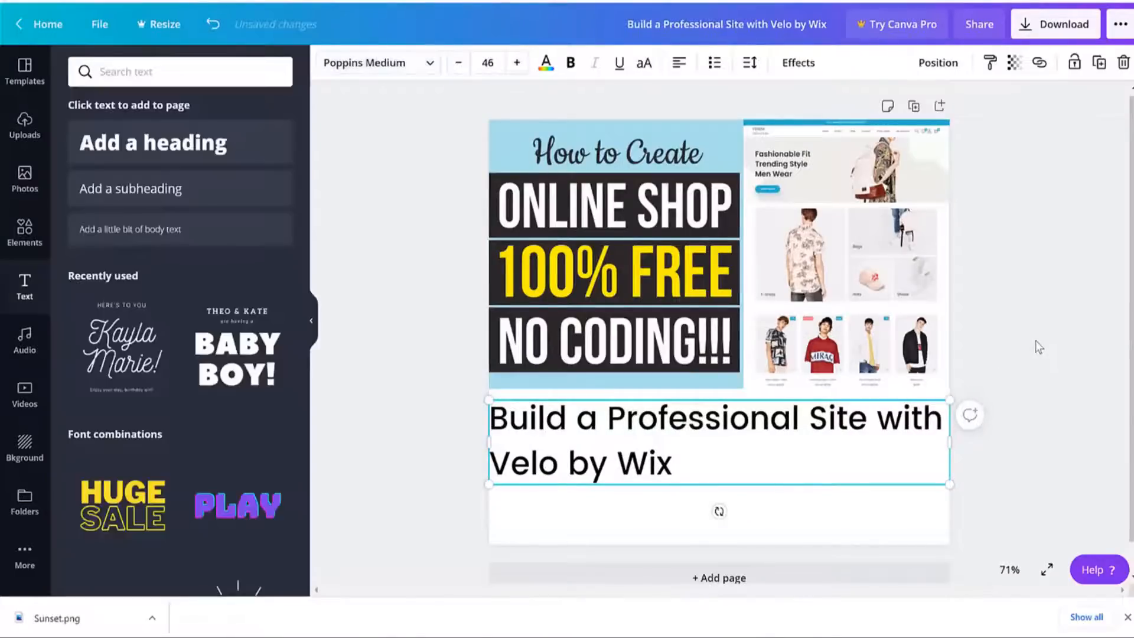
pyautogui.click(1038, 340)
pyautogui.scroll(-1, 722, 443)
pyautogui.scroll(-1, 724, 450)
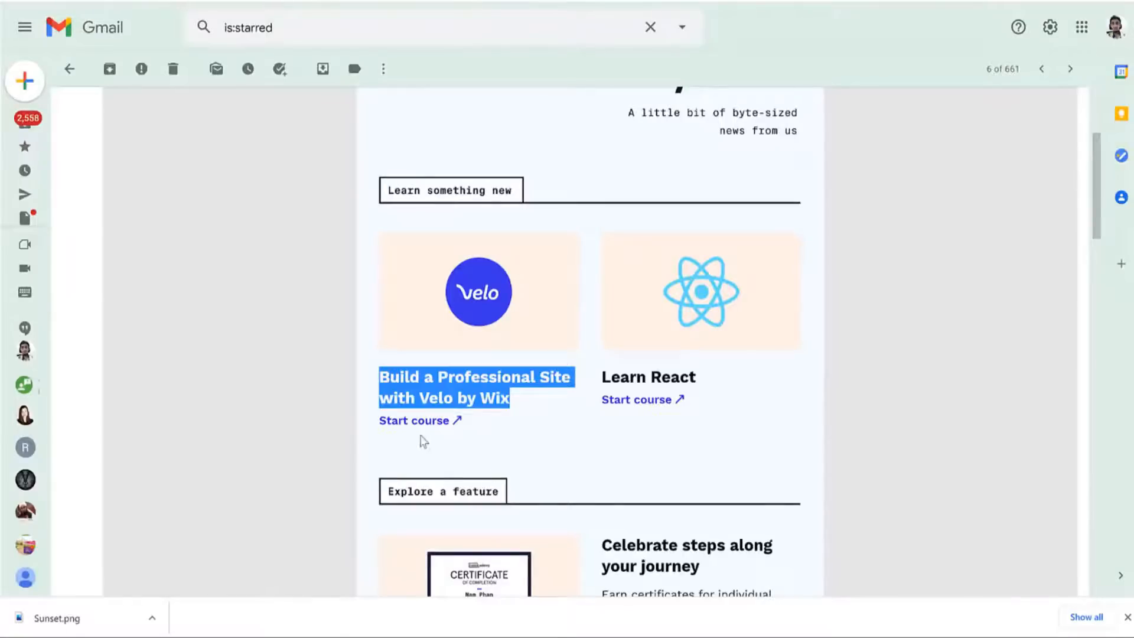
# Add a body-text box below the title and replace its placeholder with the pasted 'Watch Video >' text.
pyautogui.click(423, 442)
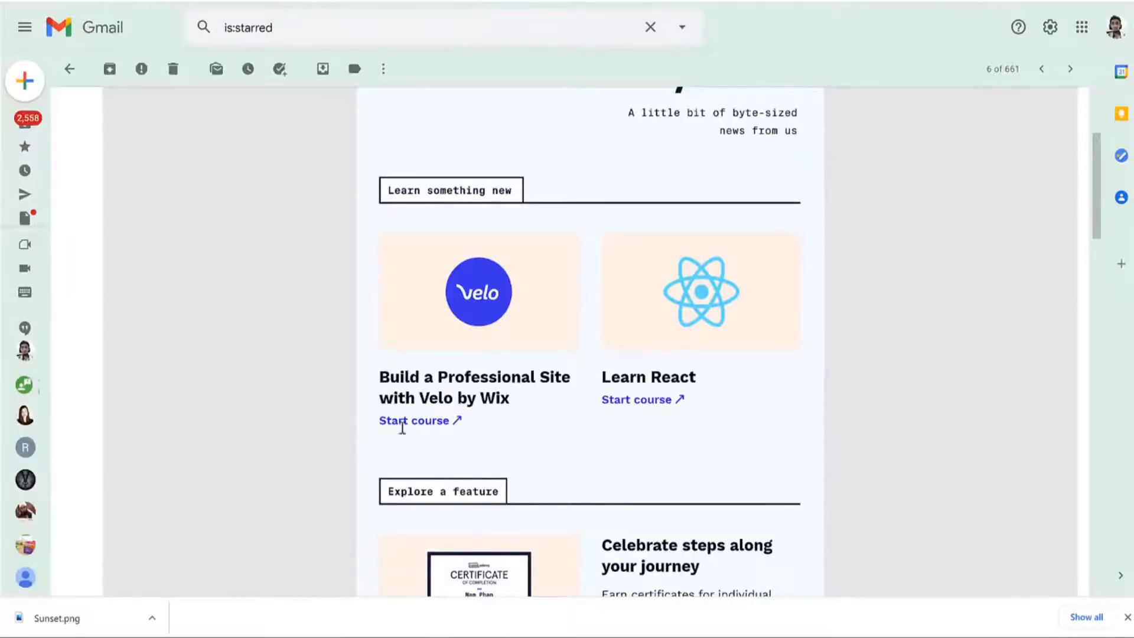
pyautogui.moveTo(402, 429); pyautogui.dragTo(487, 431)
pyautogui.click(476, 436)
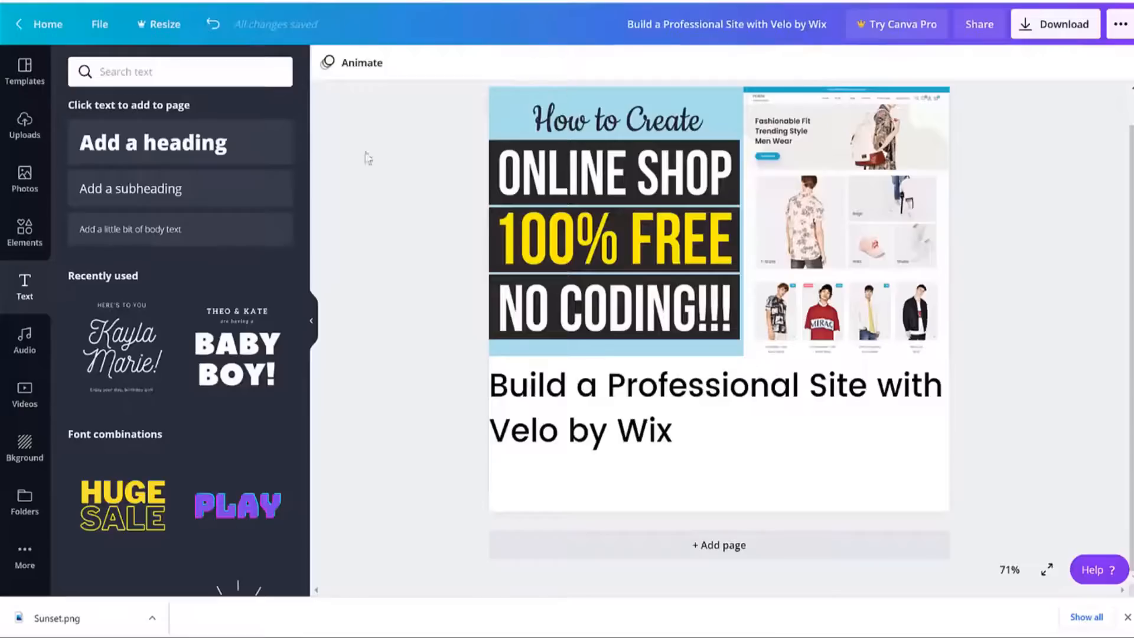
pyautogui.click(166, 234)
pyautogui.moveTo(737, 298); pyautogui.dragTo(726, 338)
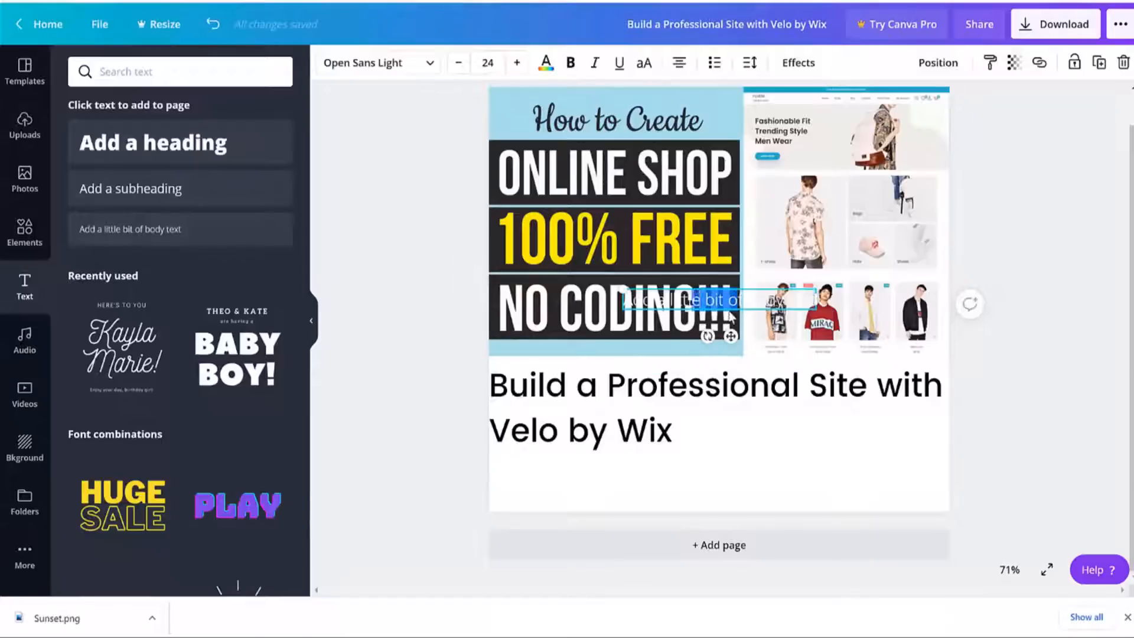
pyautogui.click(741, 297)
pyautogui.click(997, 367)
pyautogui.moveTo(761, 302); pyautogui.dragTo(697, 484)
pyautogui.doubleClick(696, 485)
pyautogui.press('BackSpace')
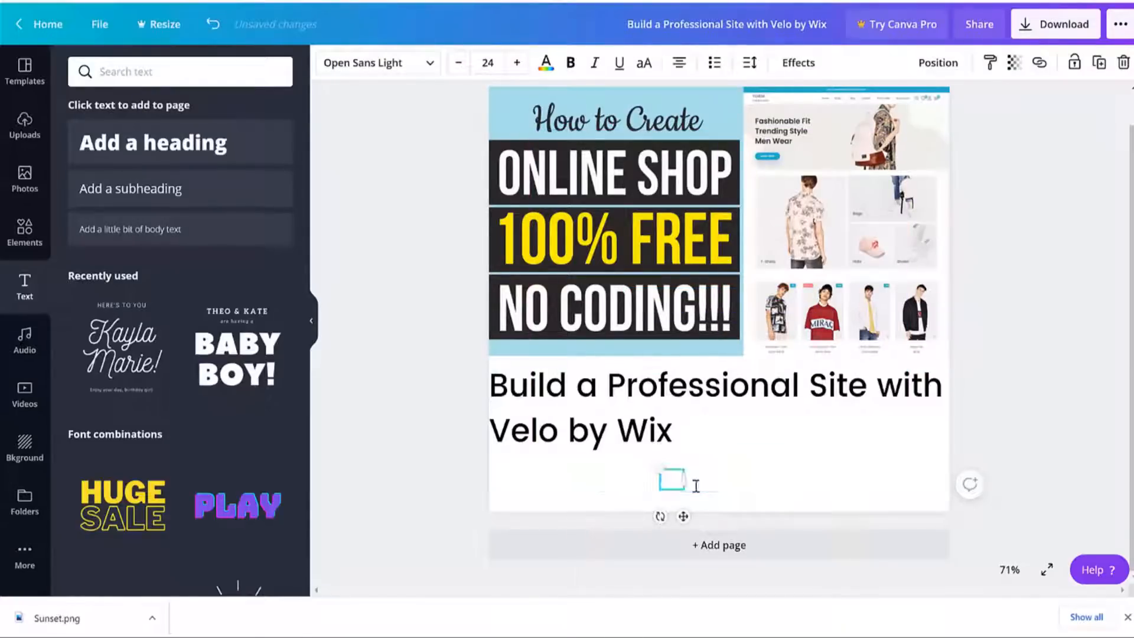
pyautogui.write('Watch Video >')
# Colour the 'Watch Video >' line red, enlarge it, and move it to the page's left edge.
pyautogui.click(546, 62)
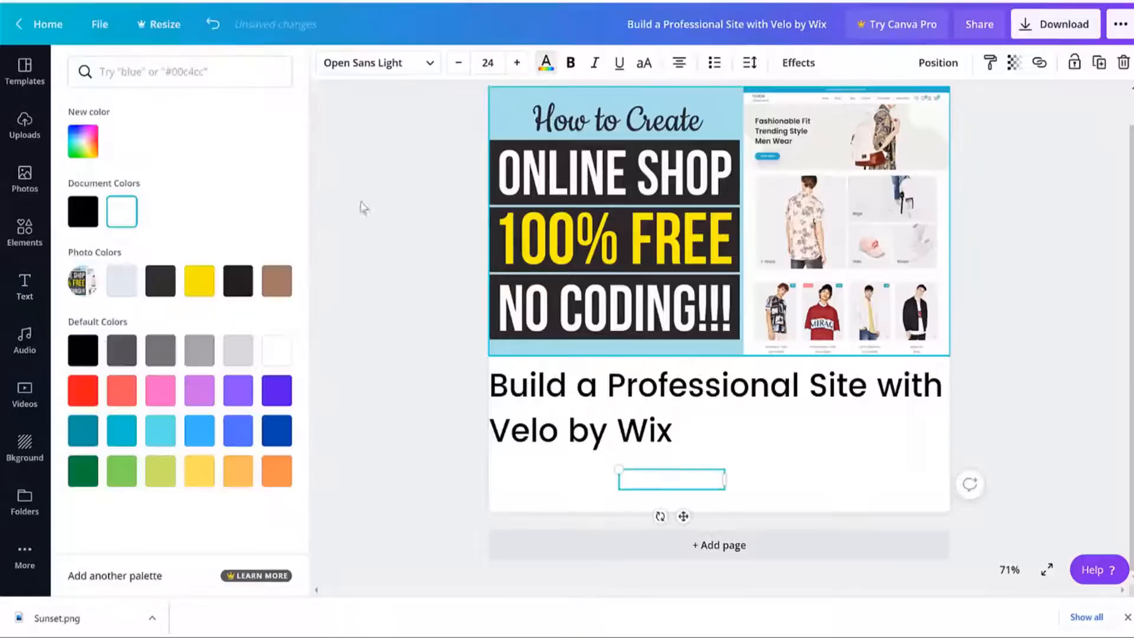
pyautogui.click(84, 351)
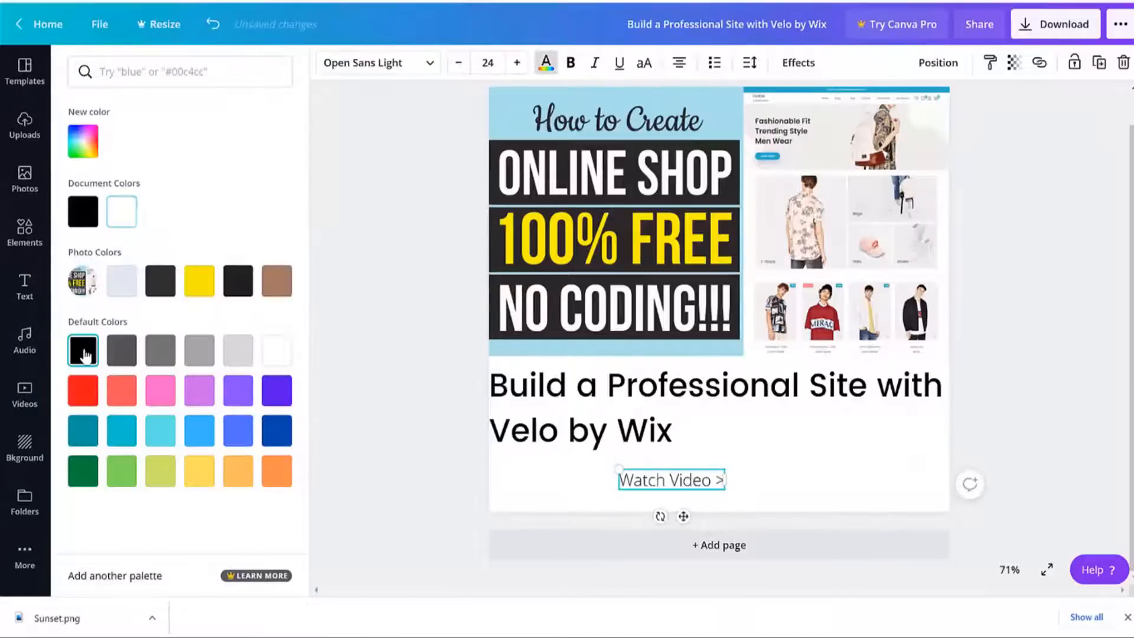
pyautogui.click(83, 390)
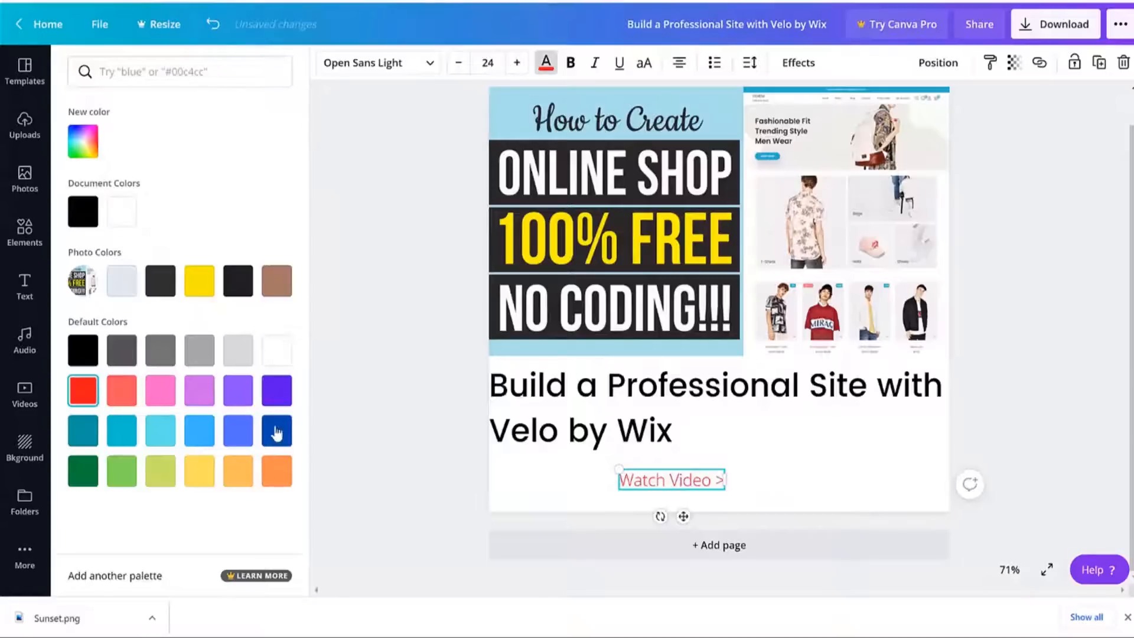
pyautogui.click(277, 434)
pyautogui.click(241, 442)
pyautogui.click(206, 440)
pyautogui.click(81, 391)
pyautogui.click(579, 68)
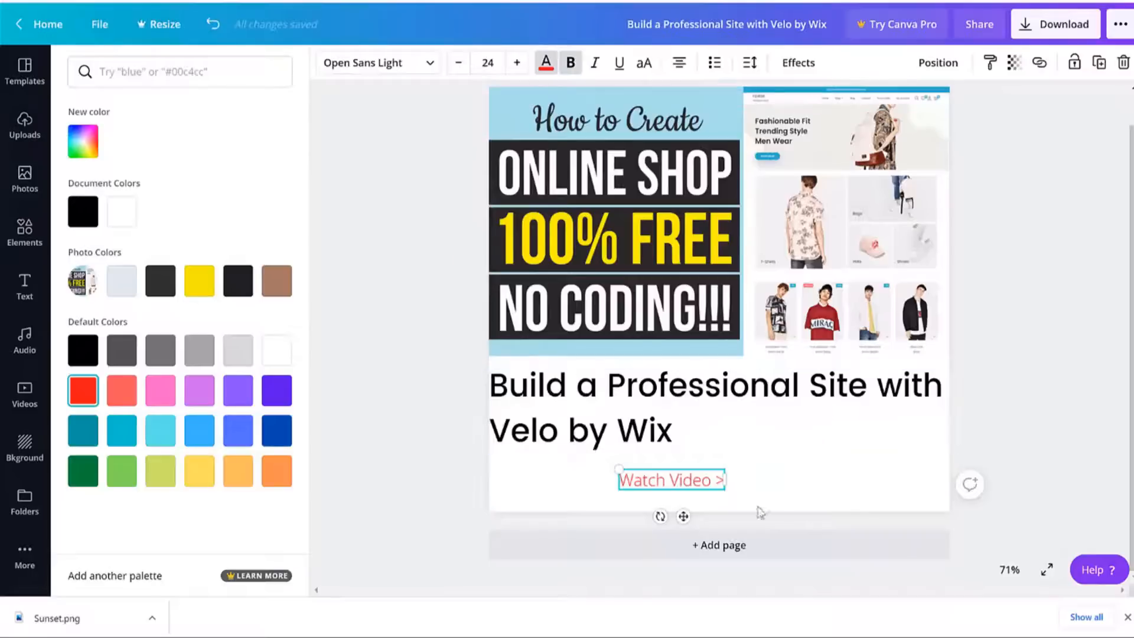
pyautogui.tripleClick(657, 479)
pyautogui.click(571, 62)
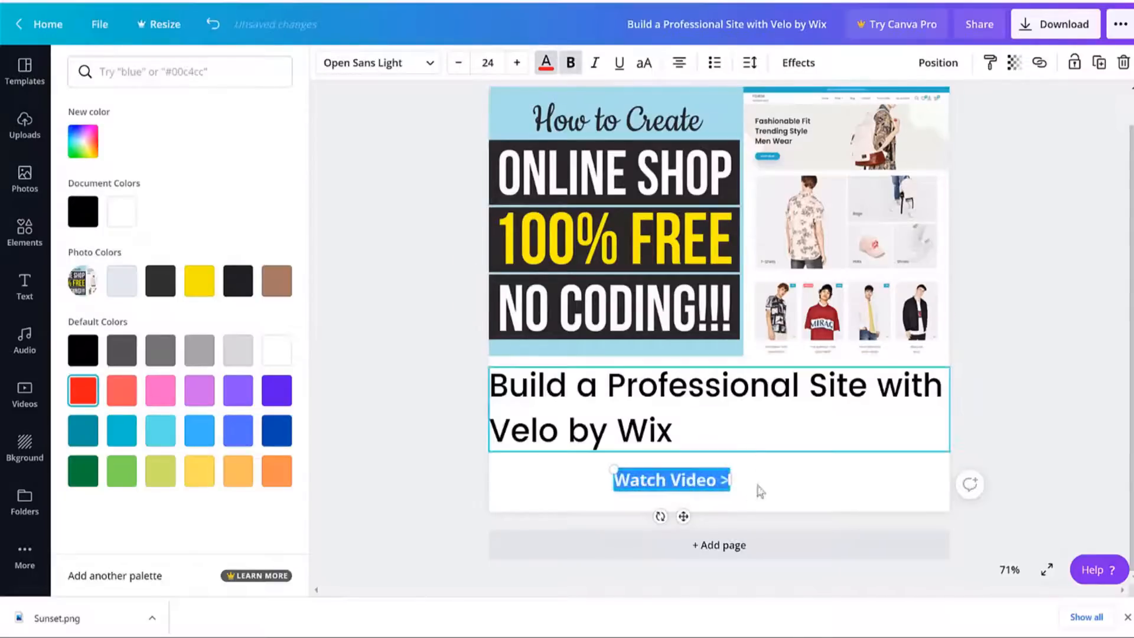
pyautogui.click(517, 63)
pyautogui.click(517, 63)
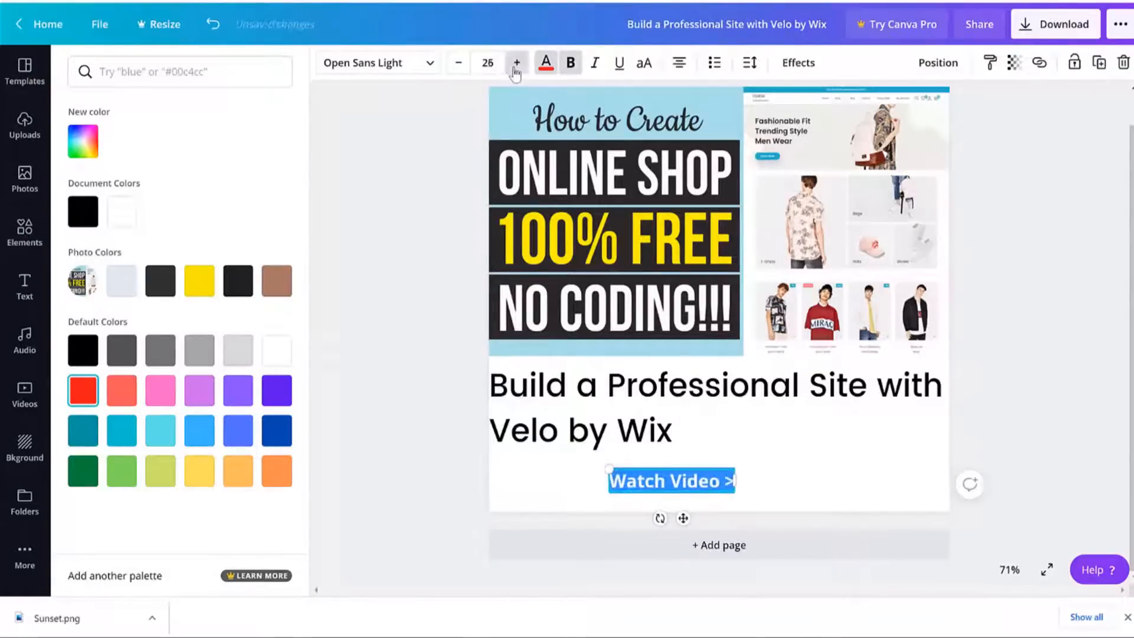
pyautogui.click(517, 63)
pyautogui.click(1044, 421)
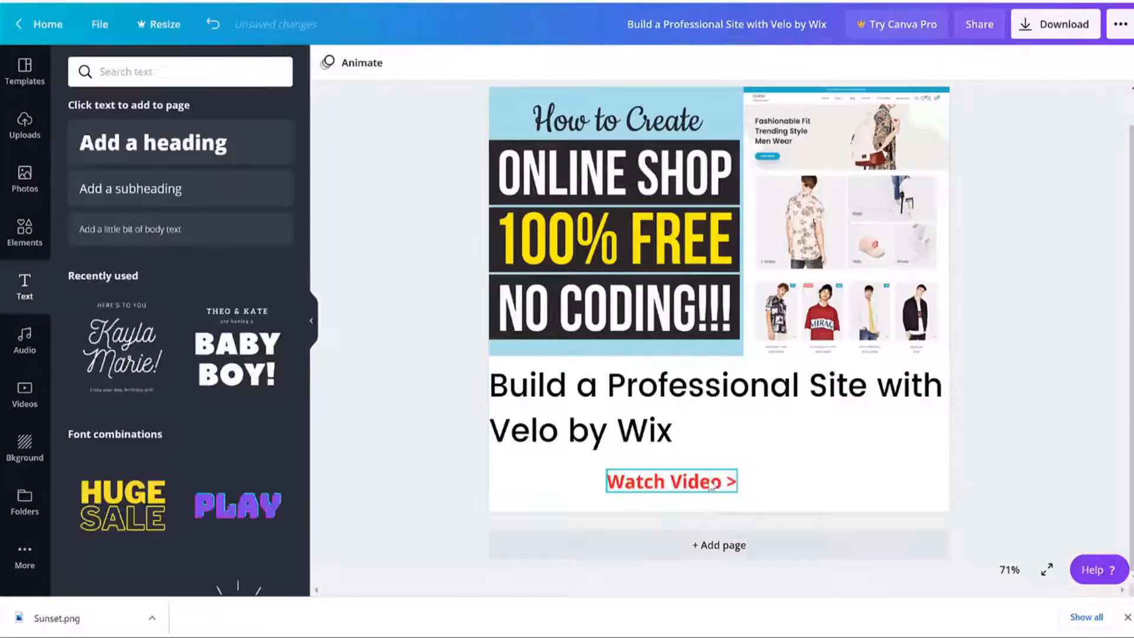
pyautogui.moveTo(707, 481); pyautogui.dragTo(591, 480)
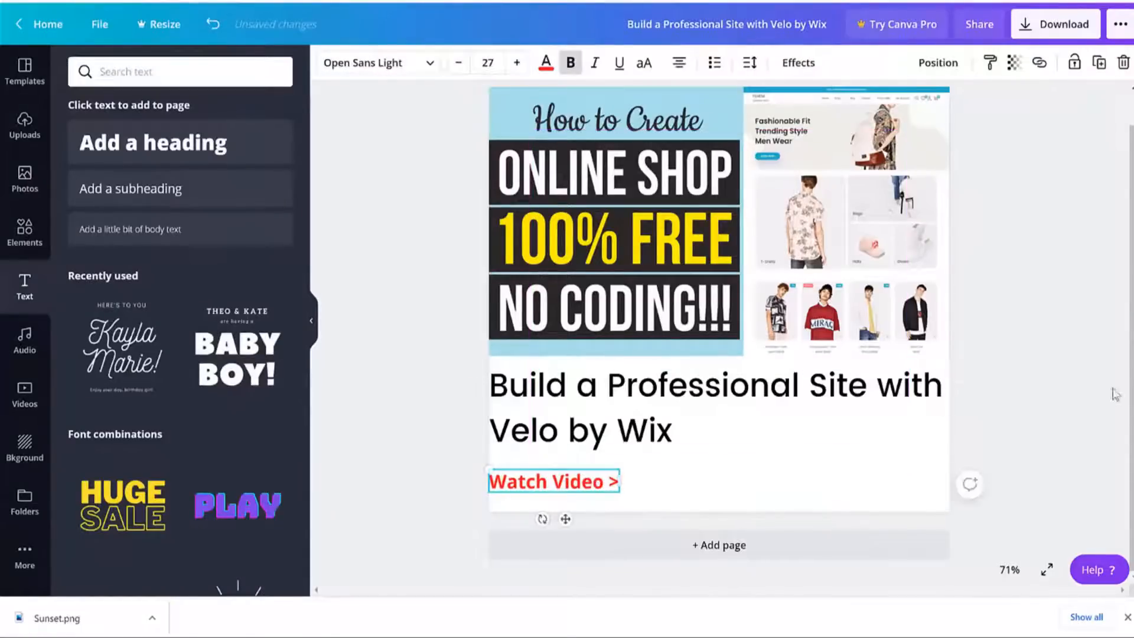
pyautogui.click(1088, 332)
# Remove bold, set the line to Poppins Medium at size 25, and nudge it slightly lower.
pyautogui.hotkey('ctrl', 'Tab')
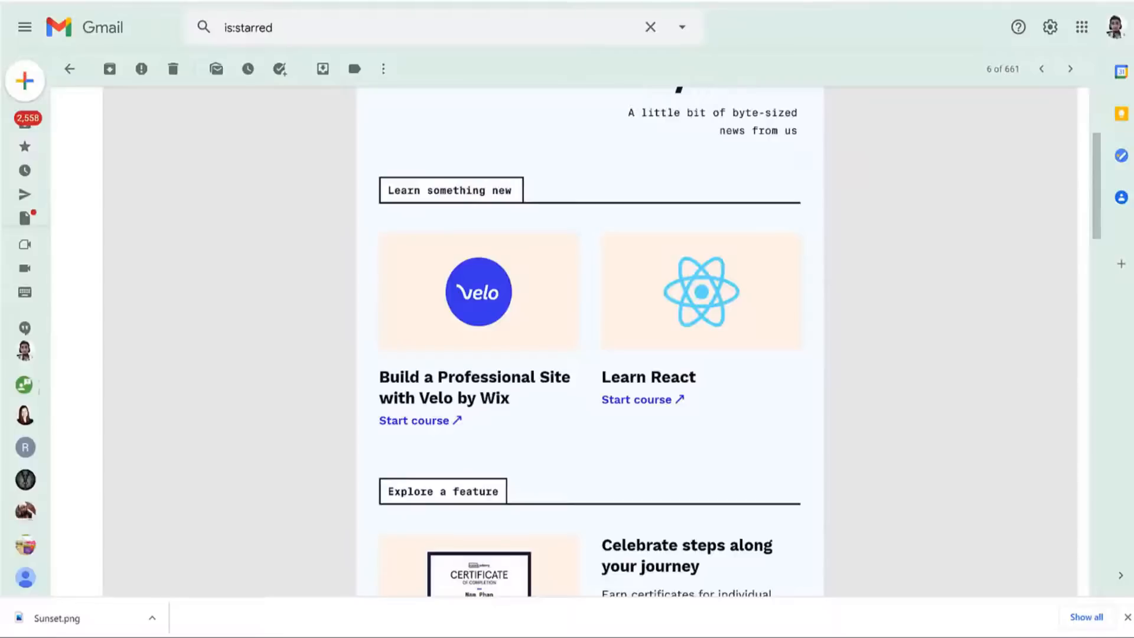
pyautogui.hotkey('ctrl', 'shift', 'Tab')
pyautogui.click(560, 481)
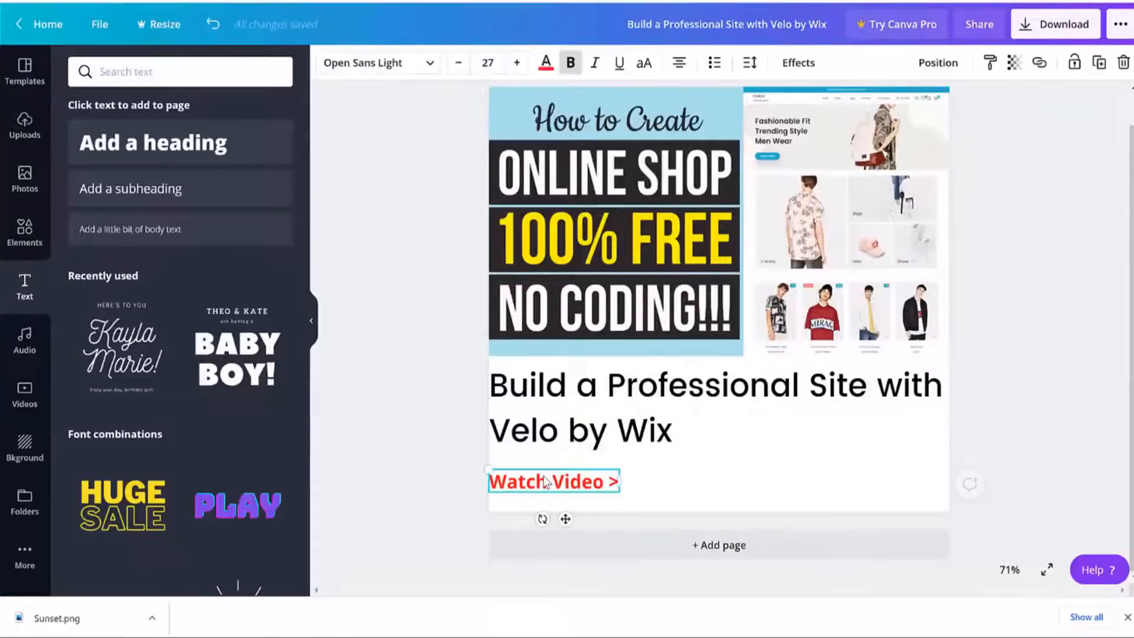
pyautogui.click(574, 69)
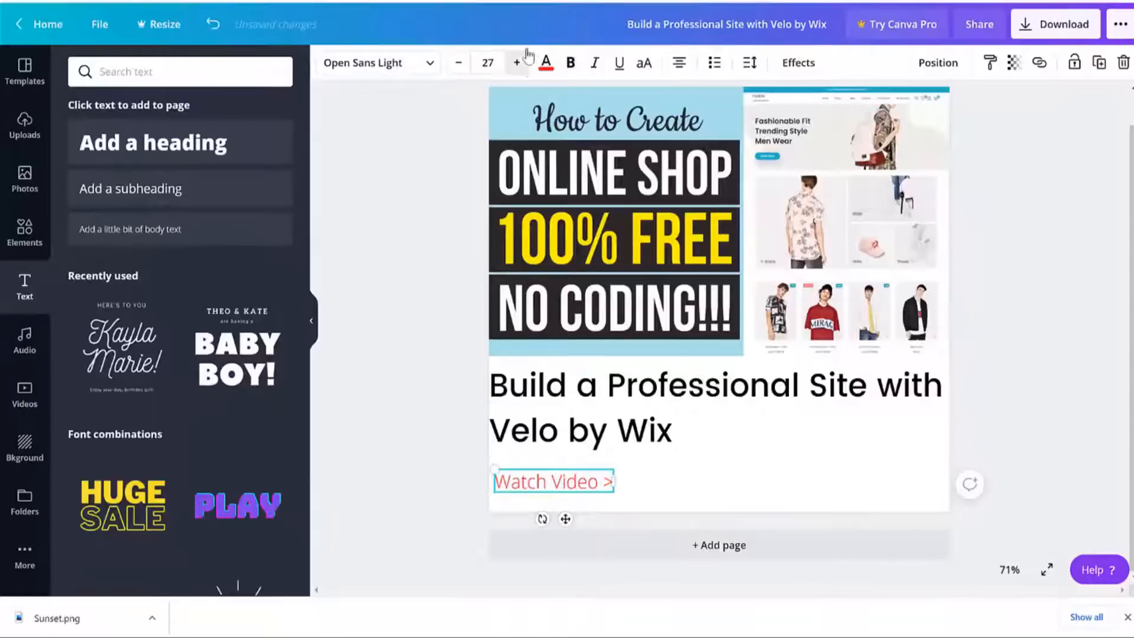
pyautogui.click(459, 73)
pyautogui.click(459, 74)
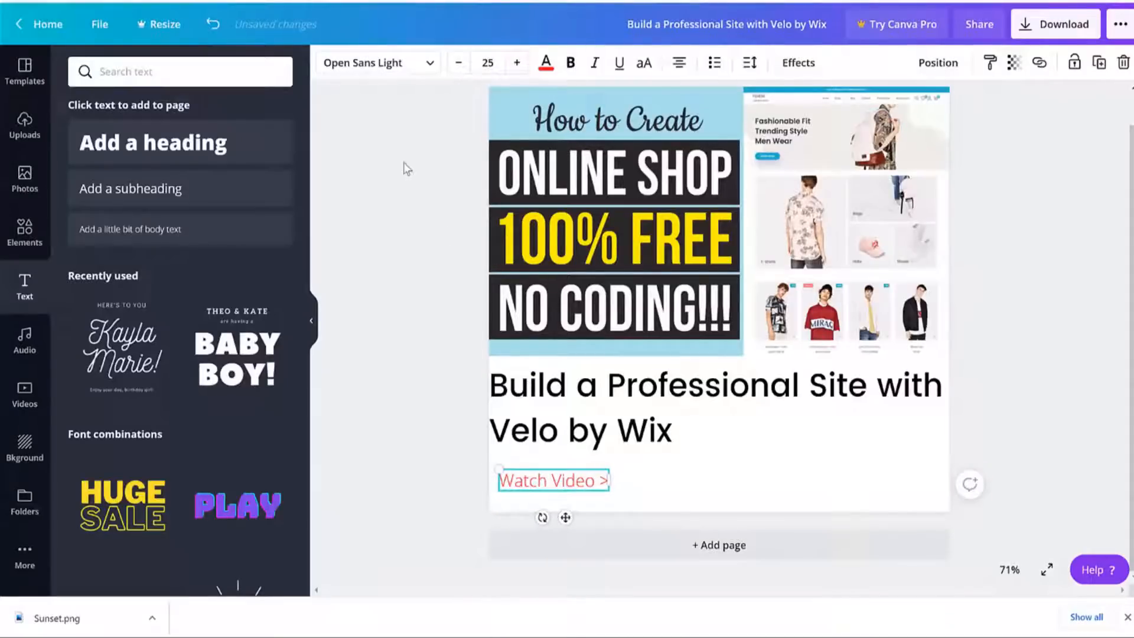
pyautogui.click(378, 63)
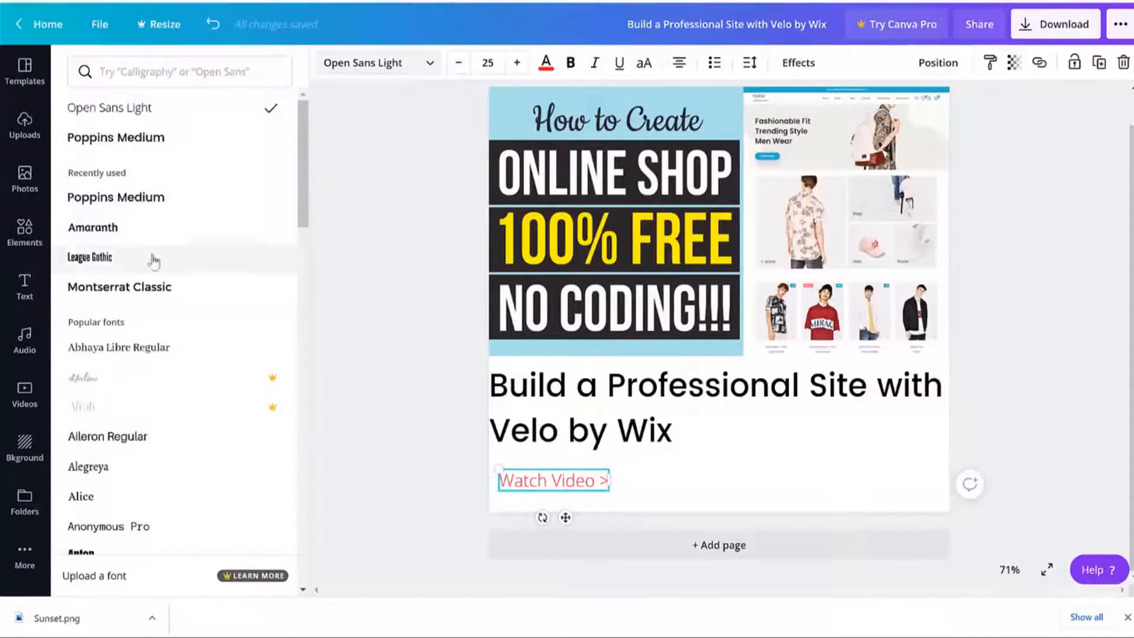
pyautogui.click(152, 201)
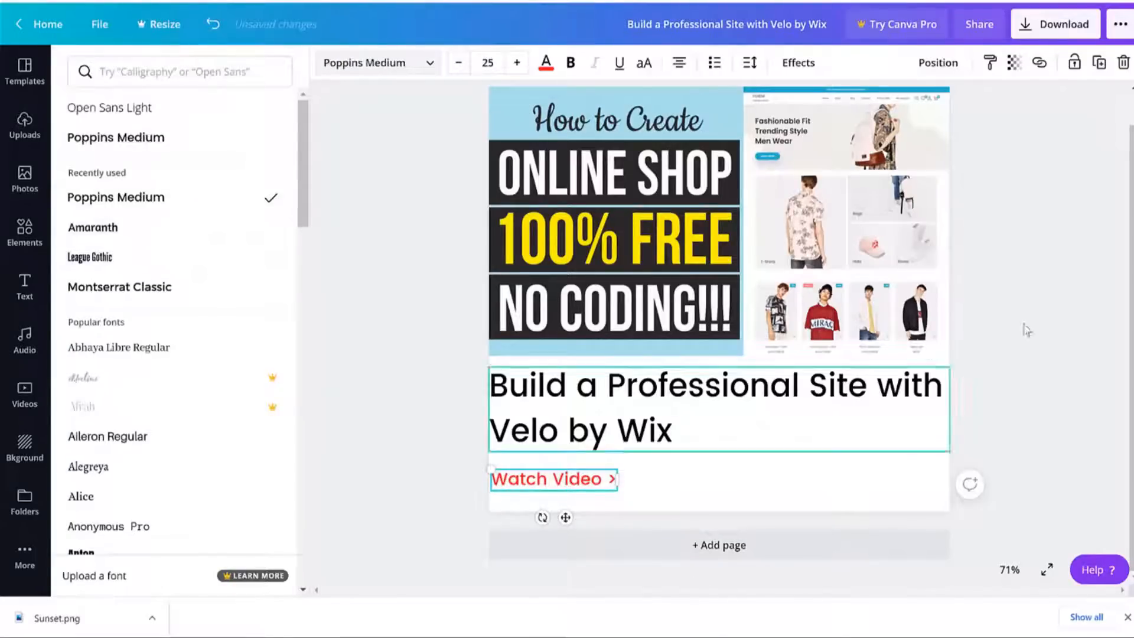
pyautogui.click(1070, 272)
pyautogui.click(1057, 256)
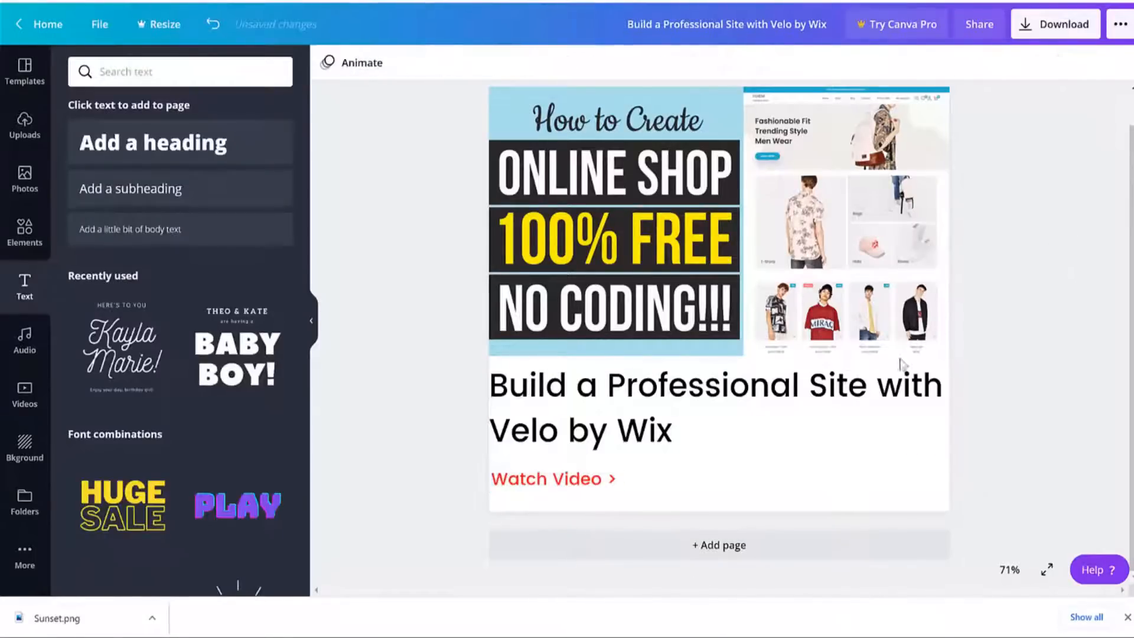
pyautogui.click(591, 484)
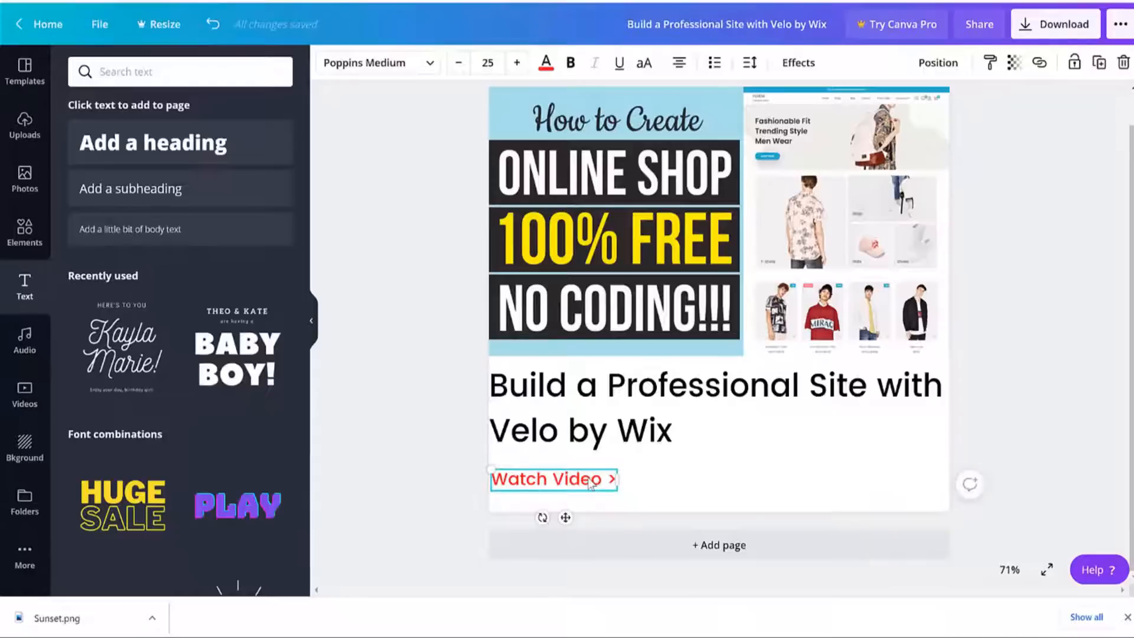
pyautogui.moveTo(591, 484); pyautogui.dragTo(591, 488)
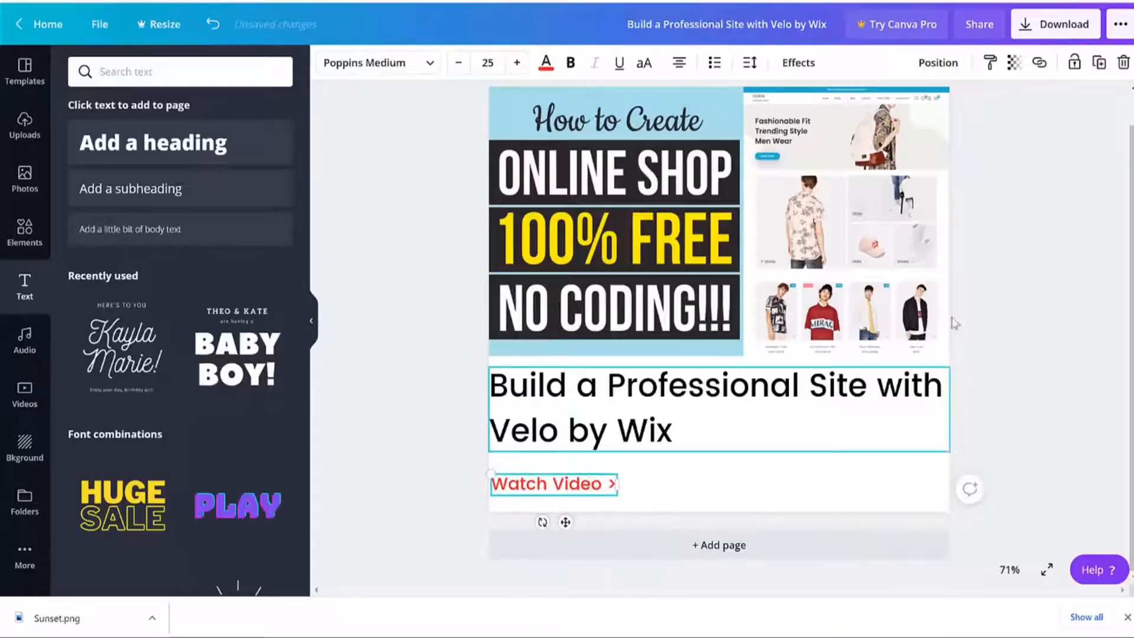
pyautogui.click(1015, 270)
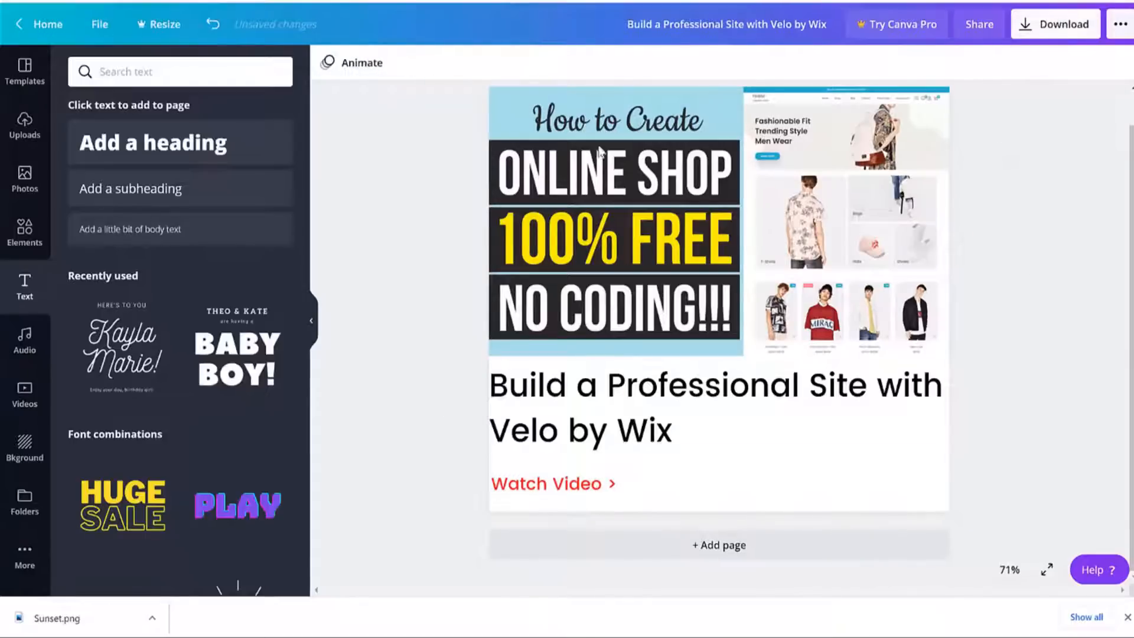
# Download the Canva design as a PNG and choose to replace the email's Sunset.png image.
pyautogui.click(1058, 27)
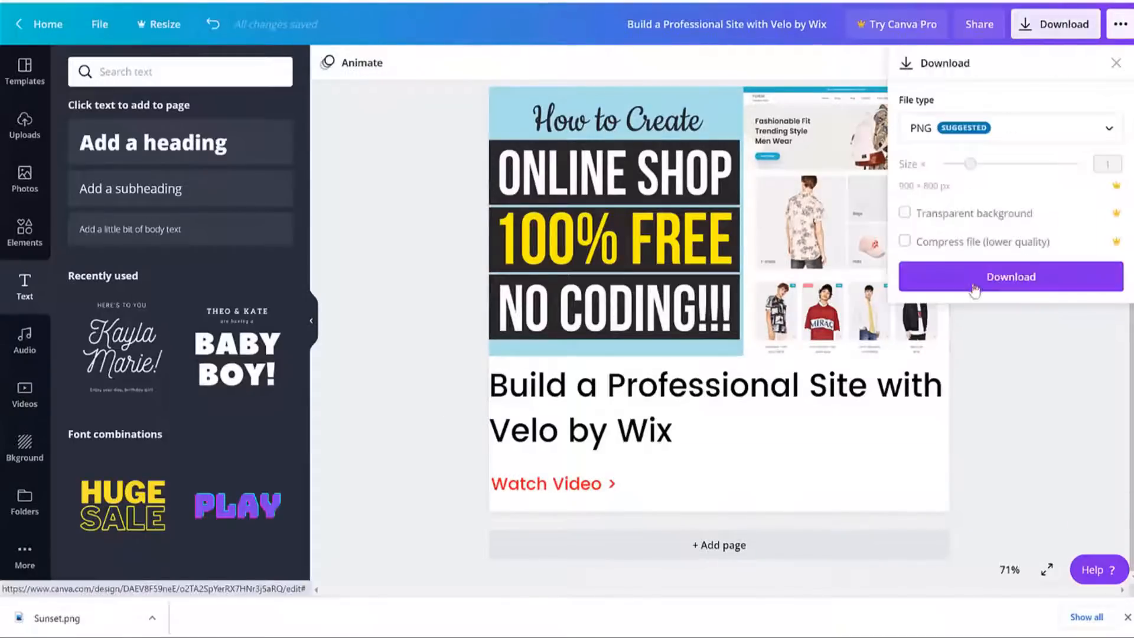
pyautogui.click(975, 288)
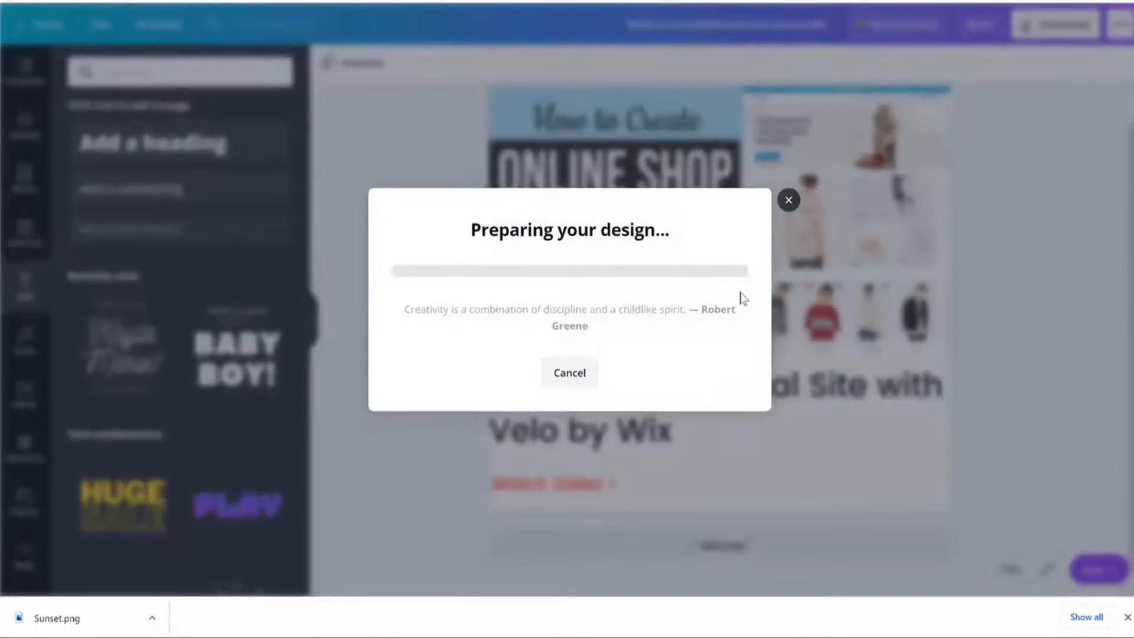
pyautogui.hotkey('ctrl', 'Tab')
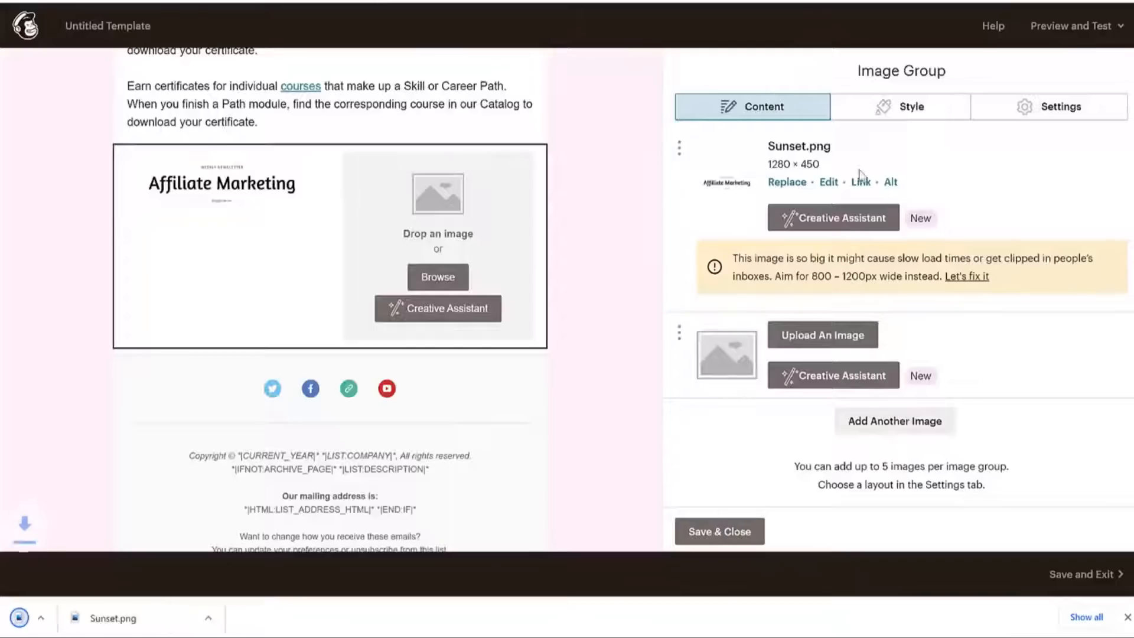
pyautogui.click(783, 183)
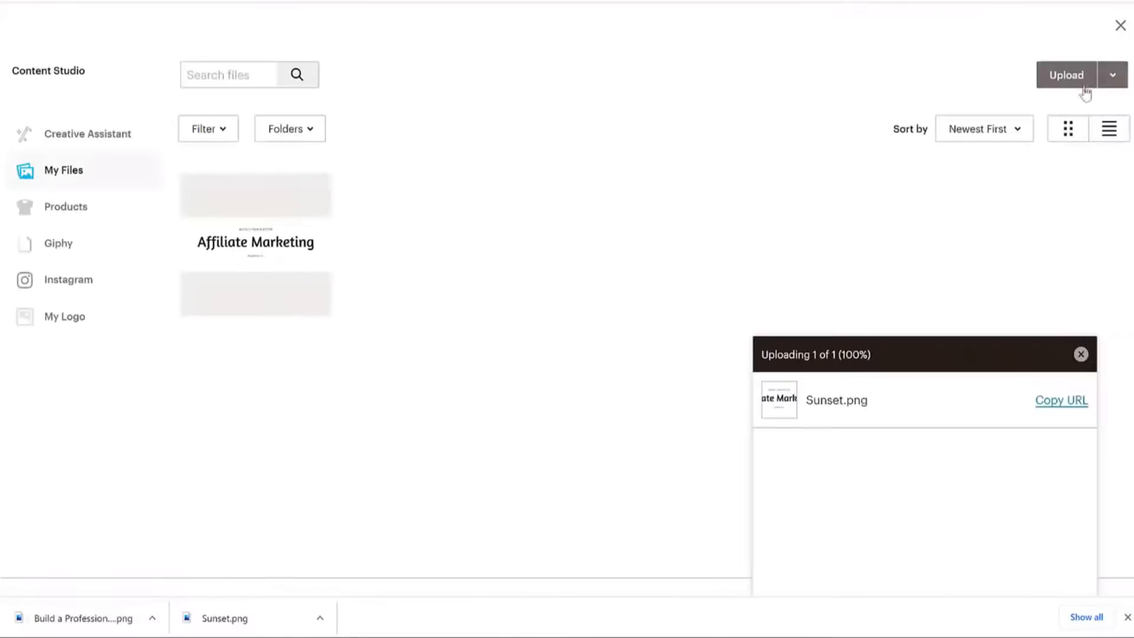
# Upload 'Build a Professional Site with Velo by Wix.png' from Downloads and select it for the empty second slot.
pyautogui.click(1083, 86)
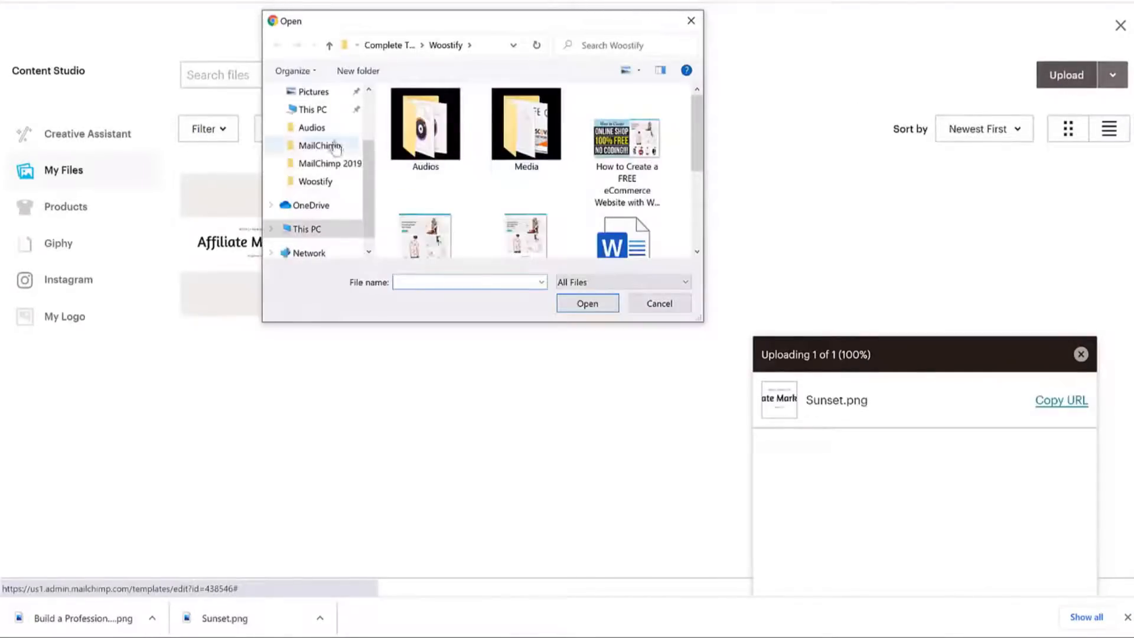
pyautogui.scroll(1, 336, 146)
pyautogui.click(320, 109)
pyautogui.click(572, 147)
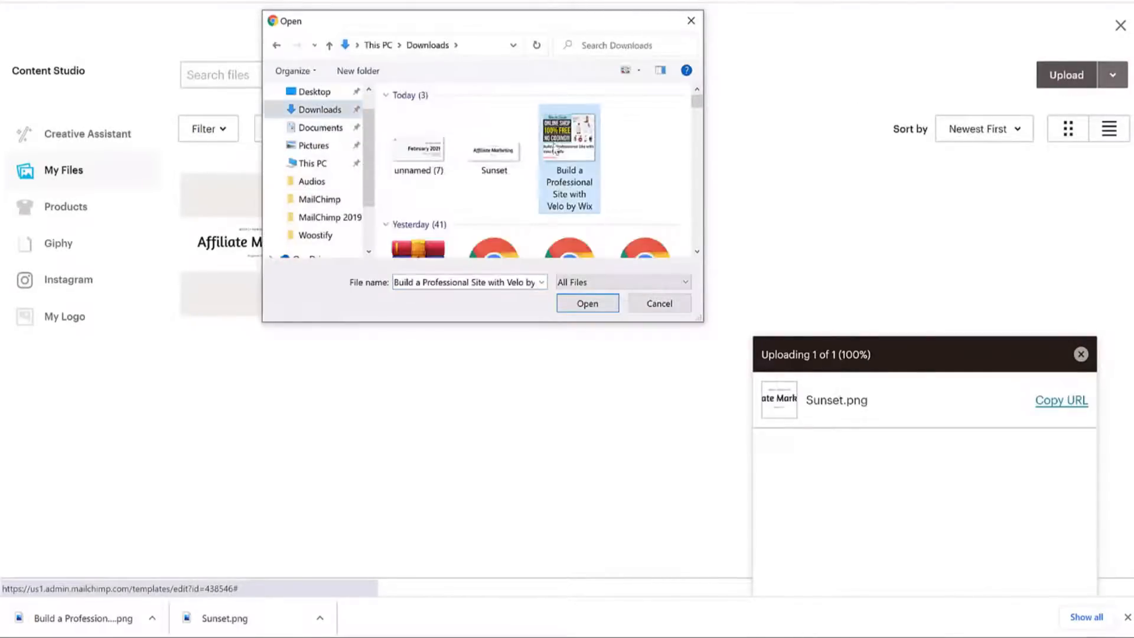
pyautogui.click(604, 311)
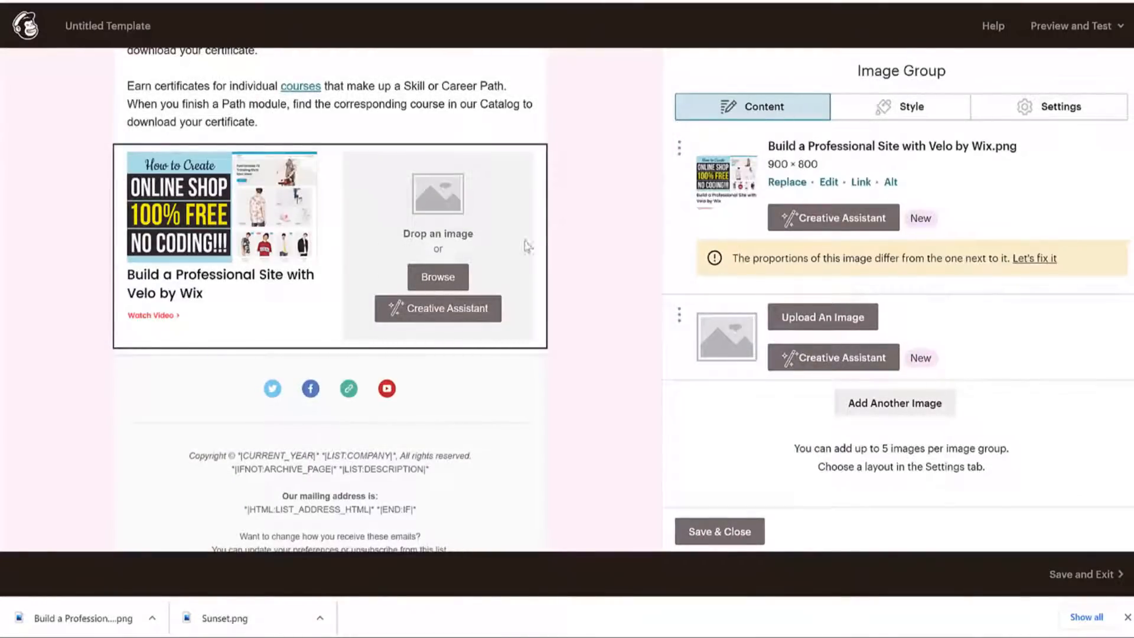
pyautogui.click(438, 276)
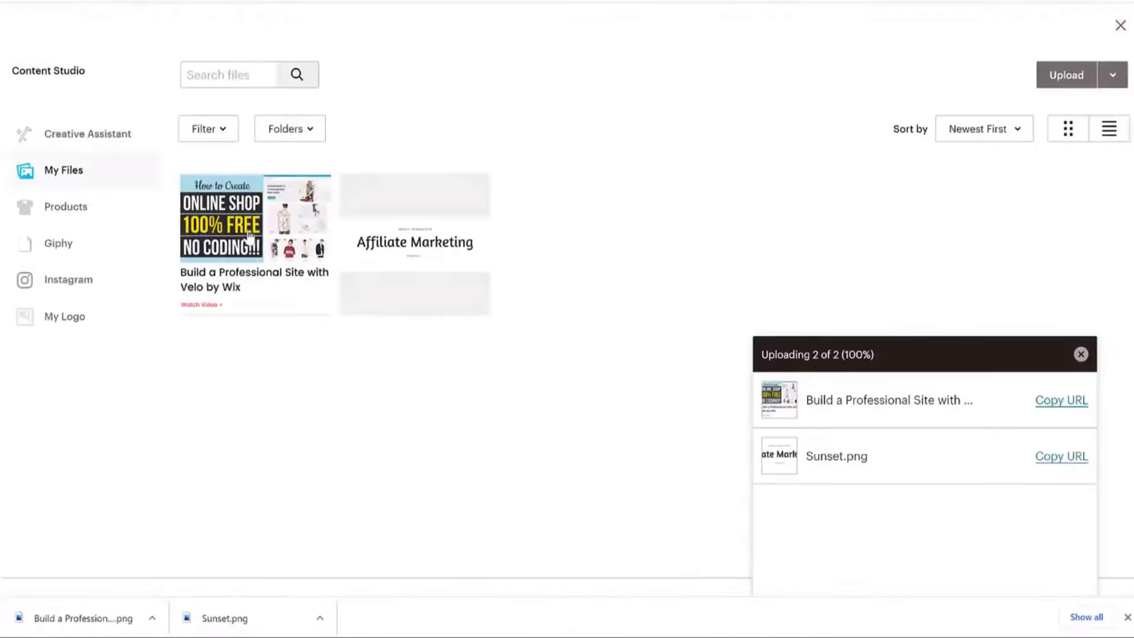
pyautogui.click(249, 236)
# Insert the Velo by Wix image in the second slot, link both images to the YouTube video, and save.
pyautogui.click(1104, 76)
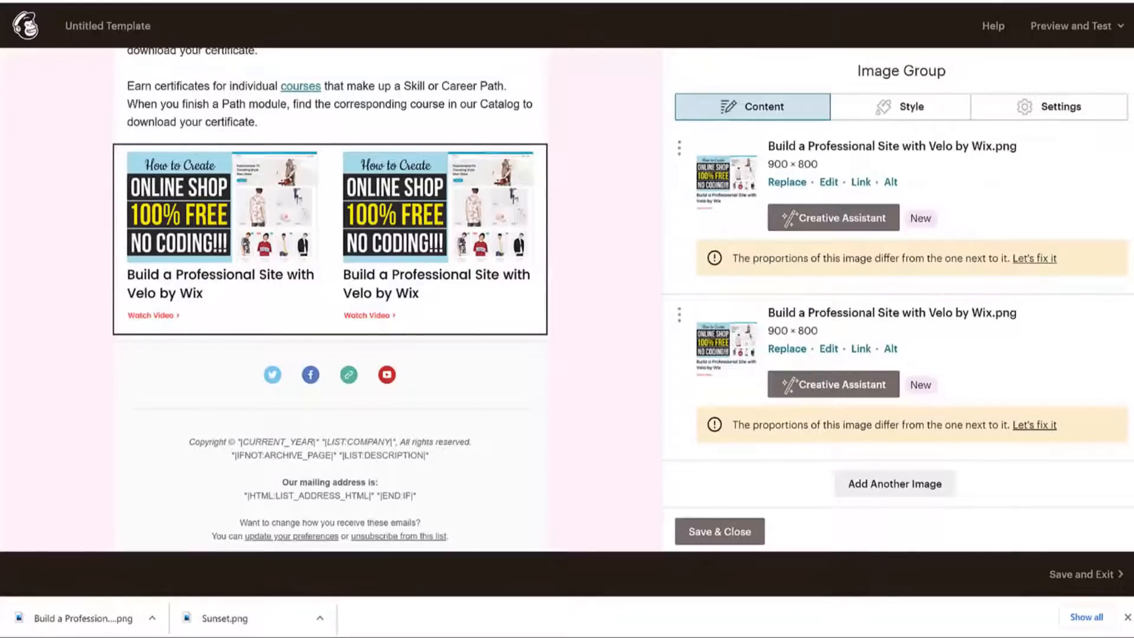
pyautogui.hotkey('ctrl', 'Tab')
pyautogui.click(861, 182)
pyautogui.hotkey('ctrl', 'v')
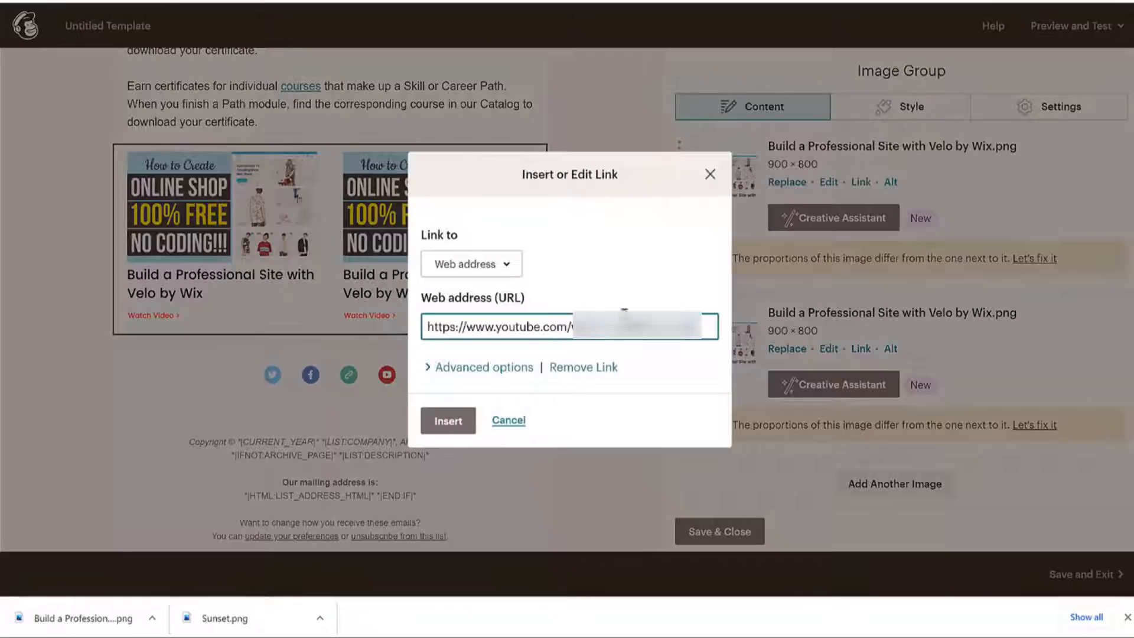
pyautogui.click(447, 420)
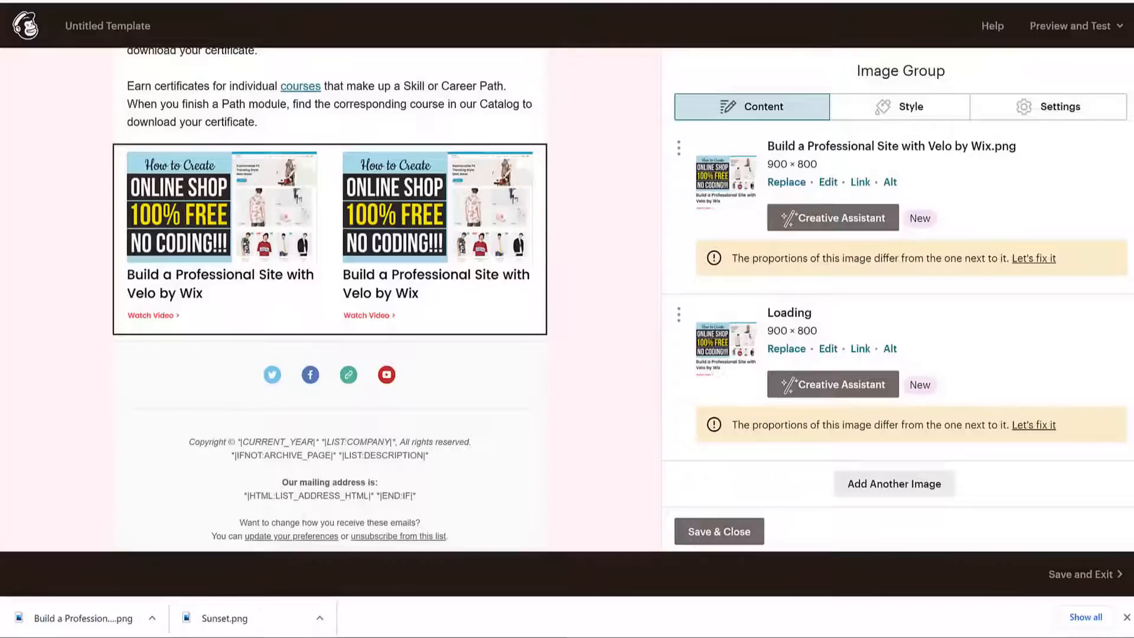
pyautogui.click(861, 349)
pyautogui.hotkey('ctrl', 'v')
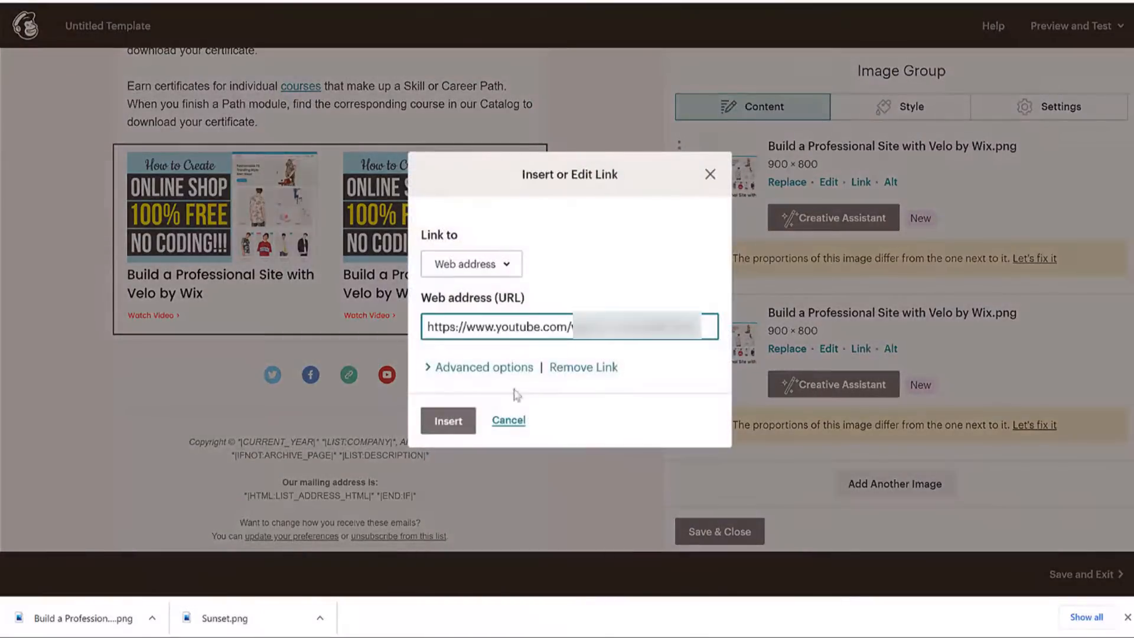
pyautogui.click(445, 418)
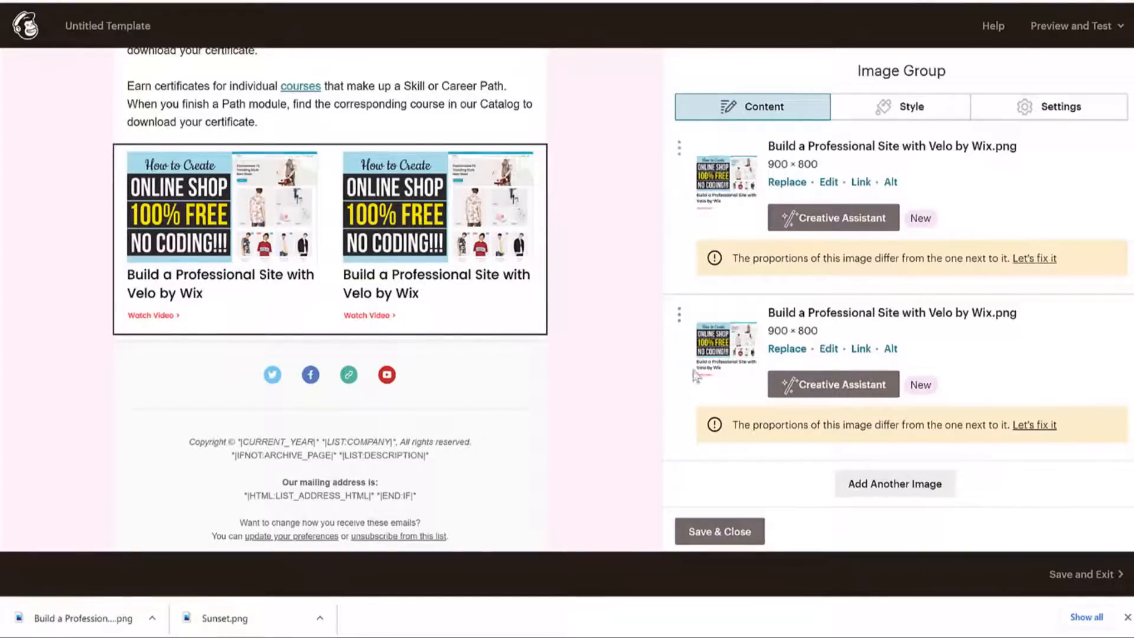
pyautogui.click(747, 533)
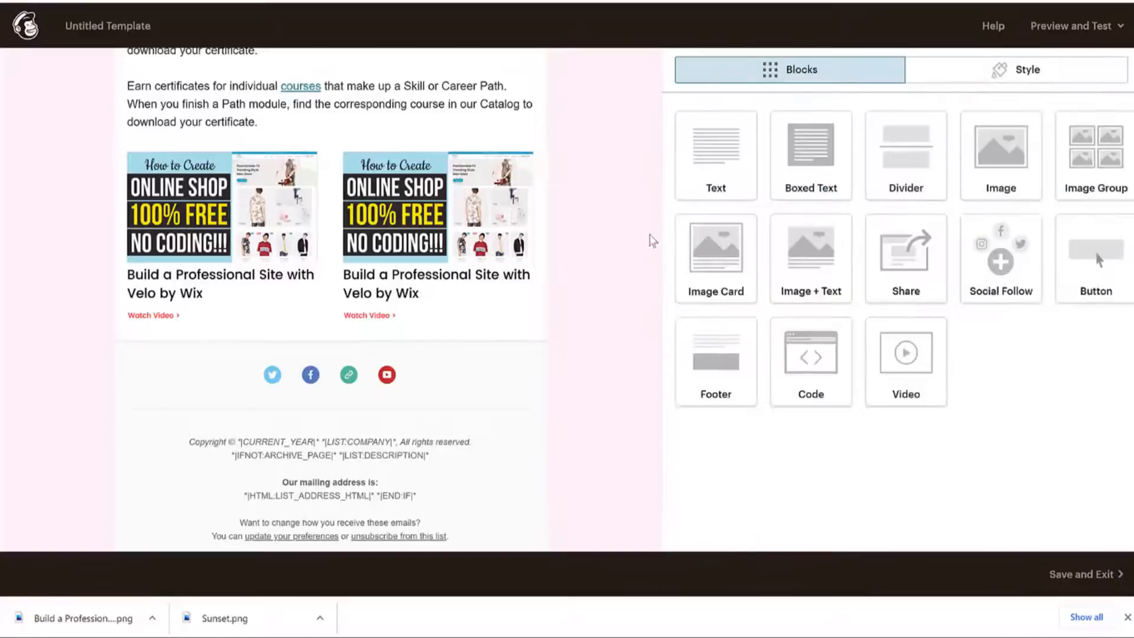
pyautogui.scroll(5, 653, 246)
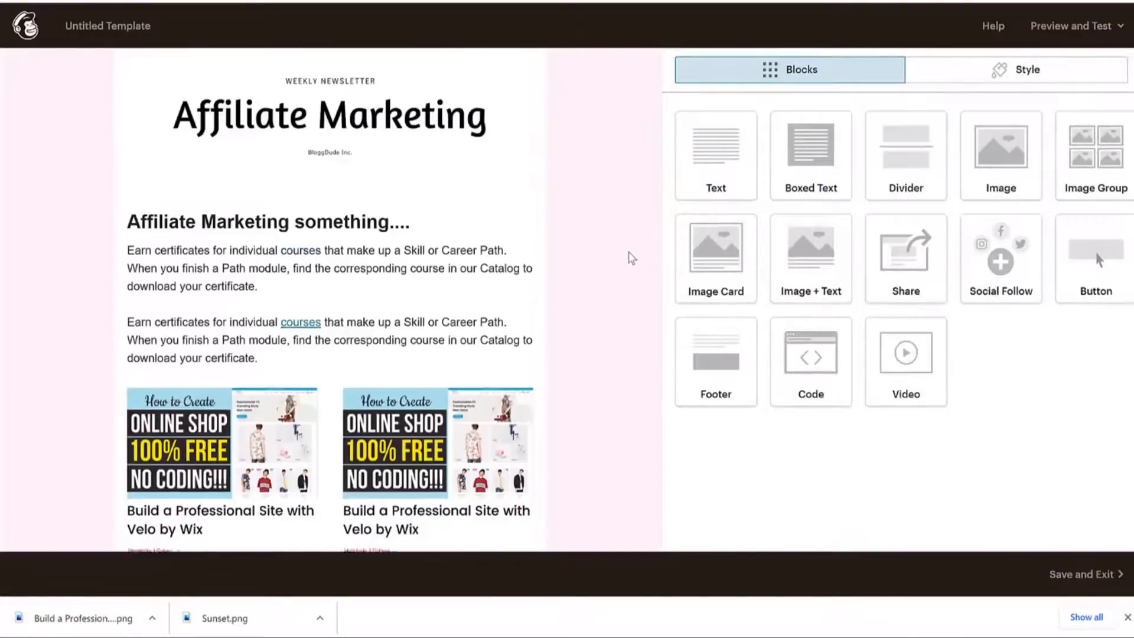
pyautogui.hotkey('ctrl', 'p')
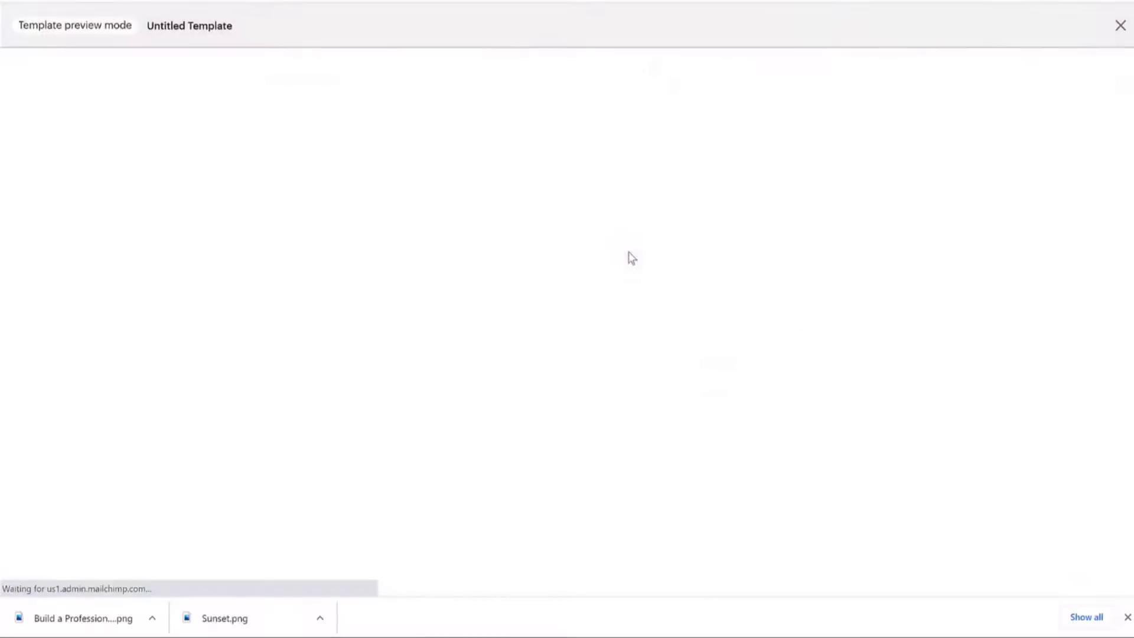
pyautogui.scroll(-4, 850, 268)
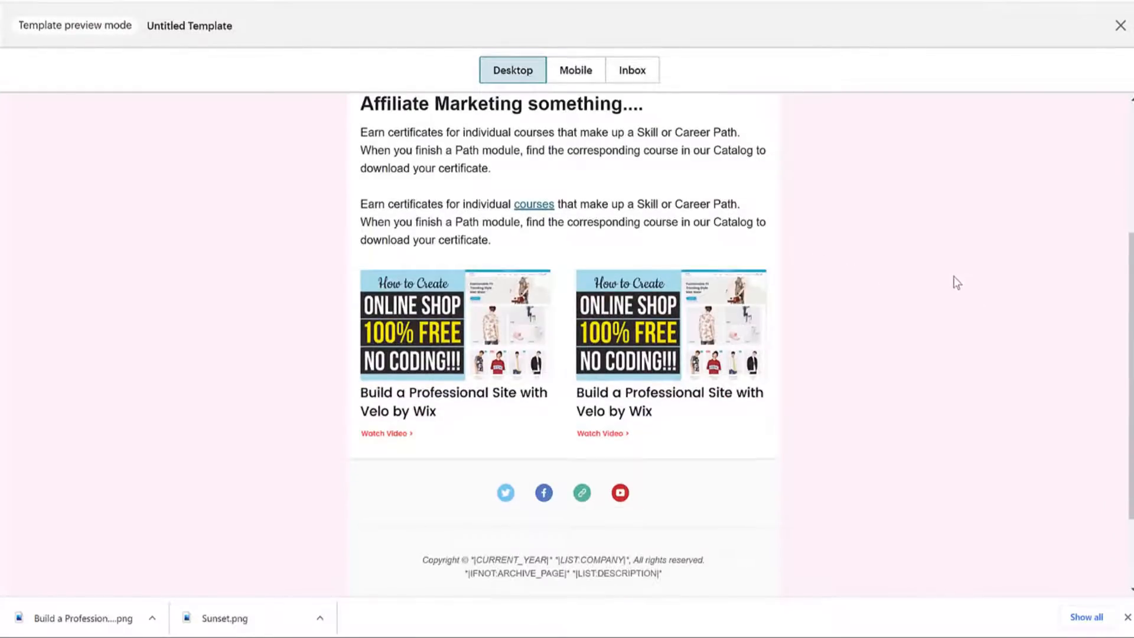
pyautogui.scroll(-2, 957, 282)
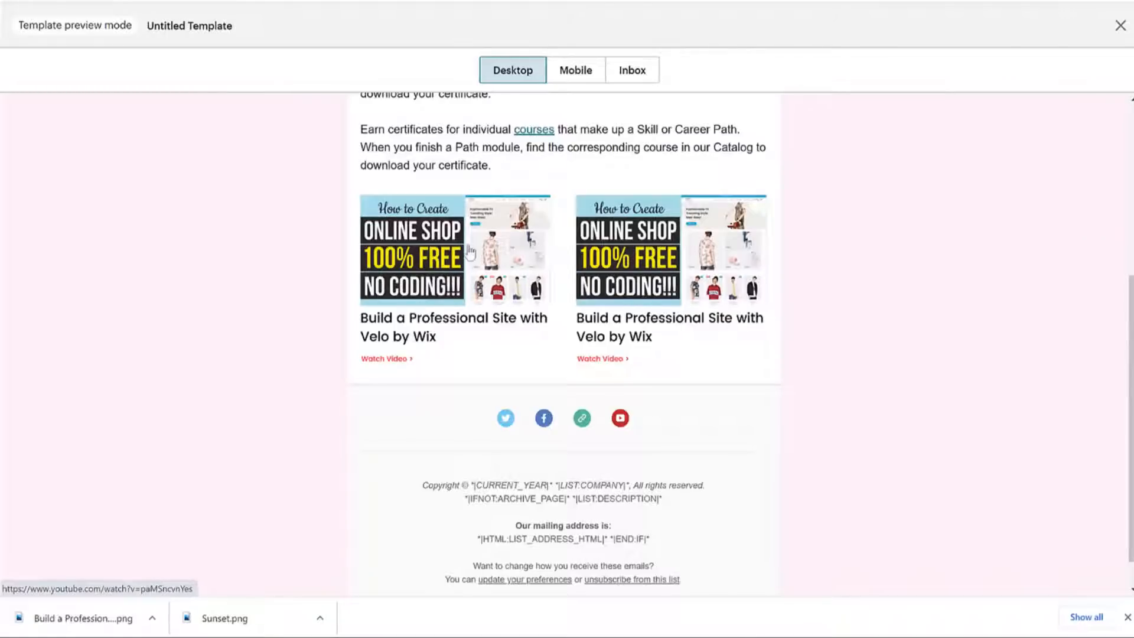
pyautogui.scroll(5, 987, 266)
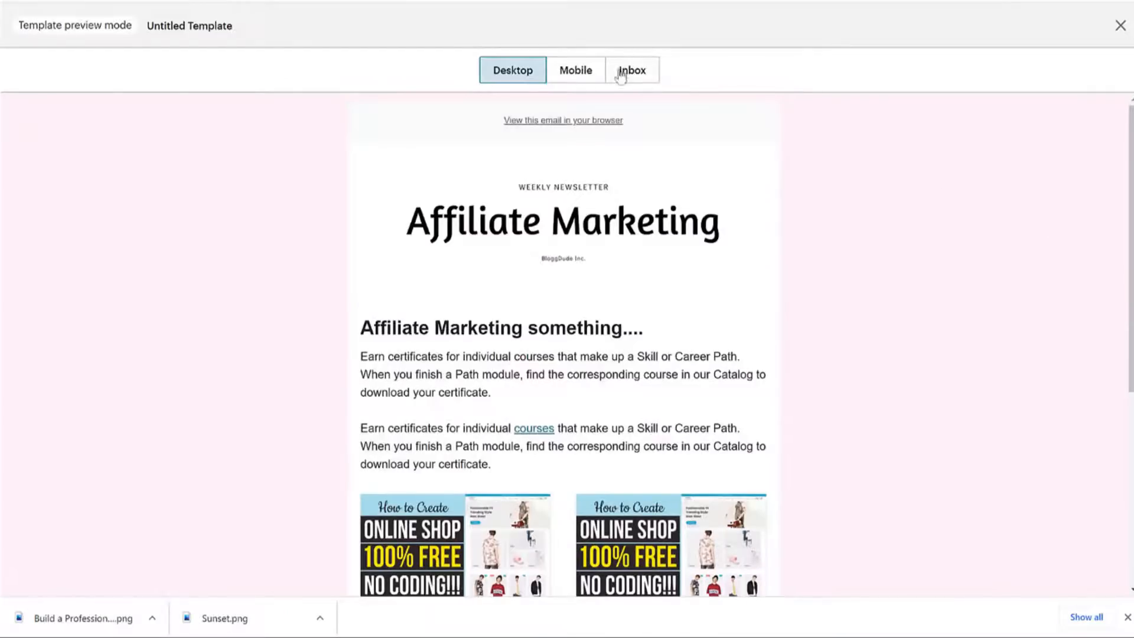
pyautogui.click(580, 72)
pyautogui.scroll(-15, 608, 313)
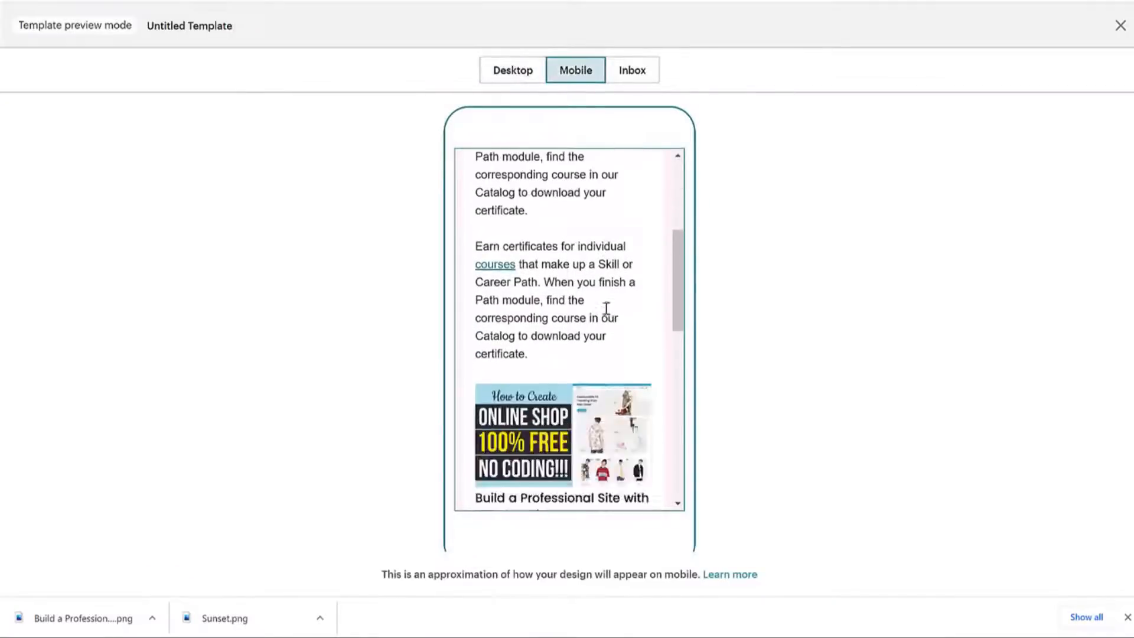
pyautogui.scroll(15, 591, 309)
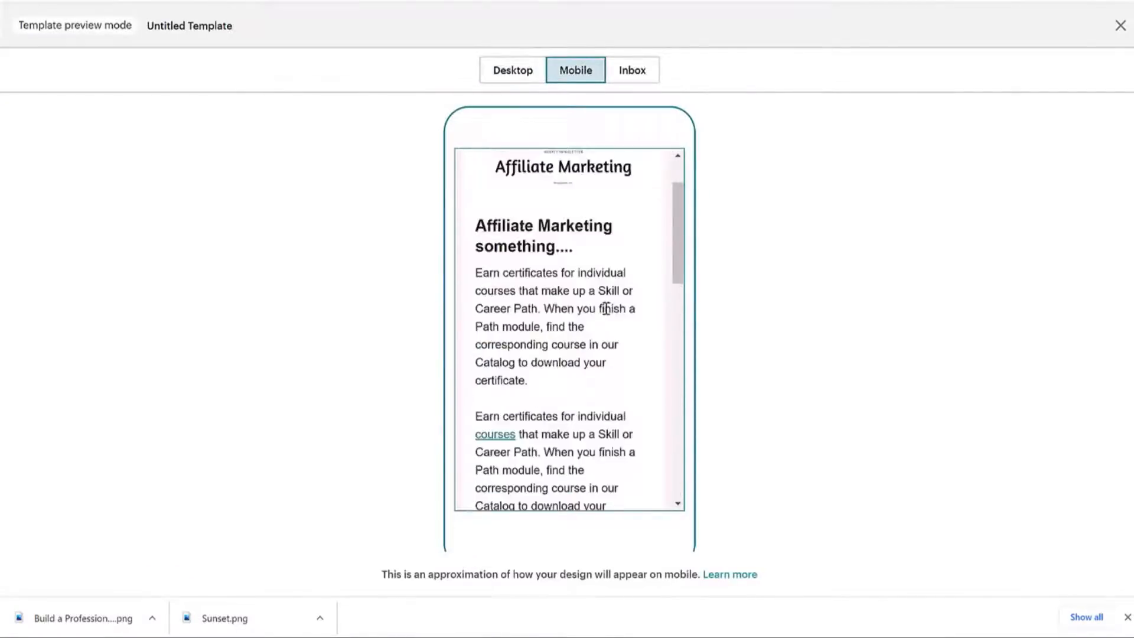
pyautogui.click(522, 71)
pyautogui.click(1121, 26)
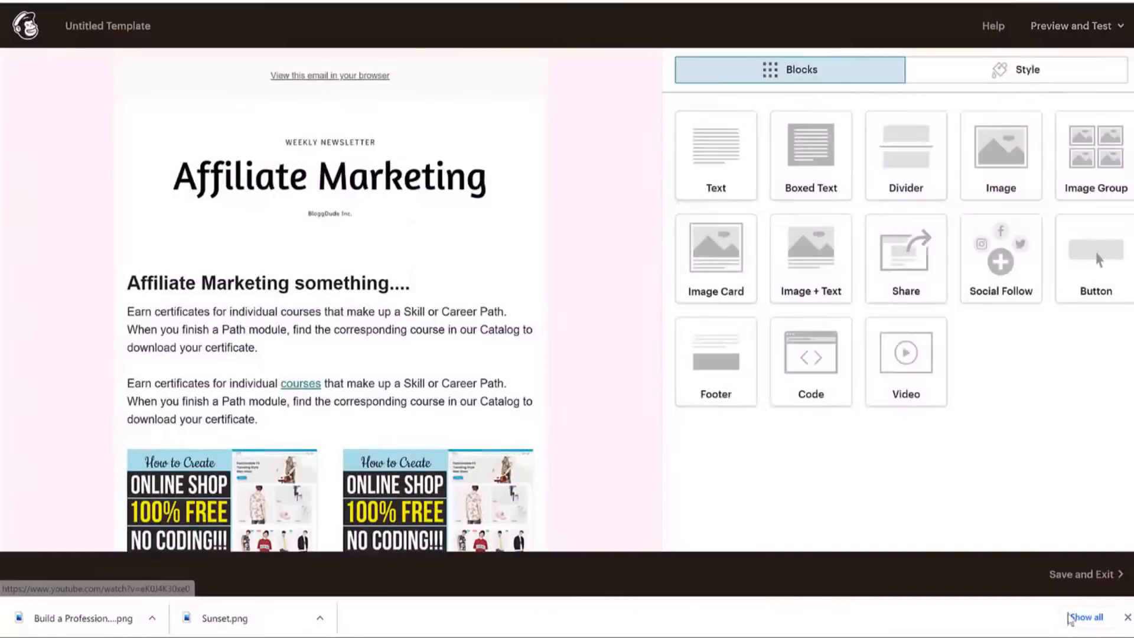
# Save the email as a Mailchimp template named 'Video Template'.
pyautogui.click(1084, 576)
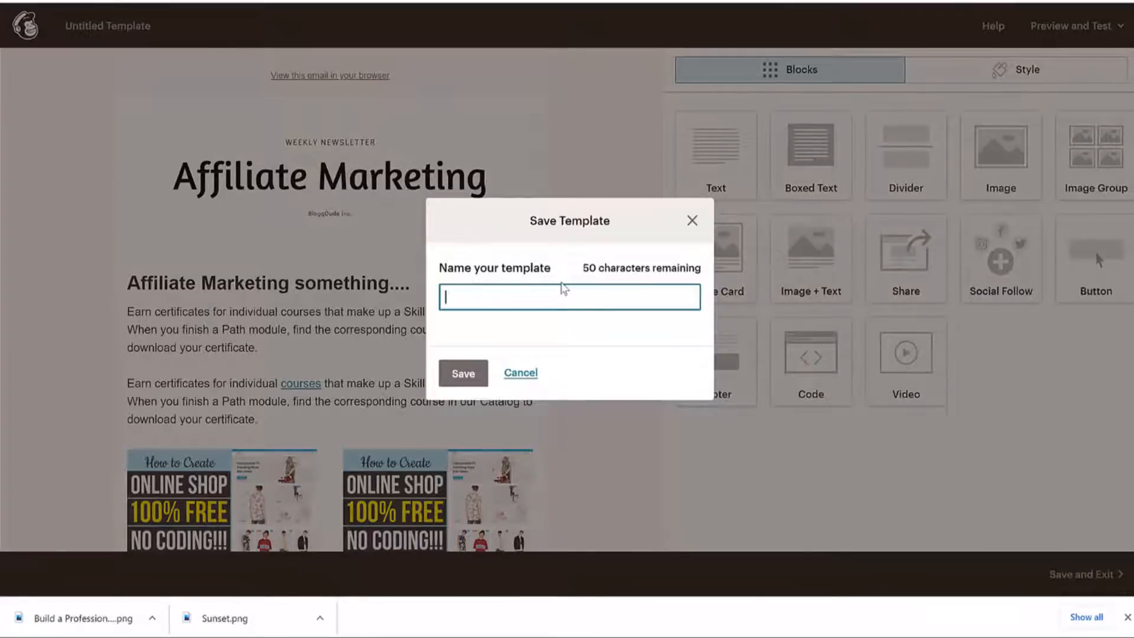
pyautogui.write('Video Template')
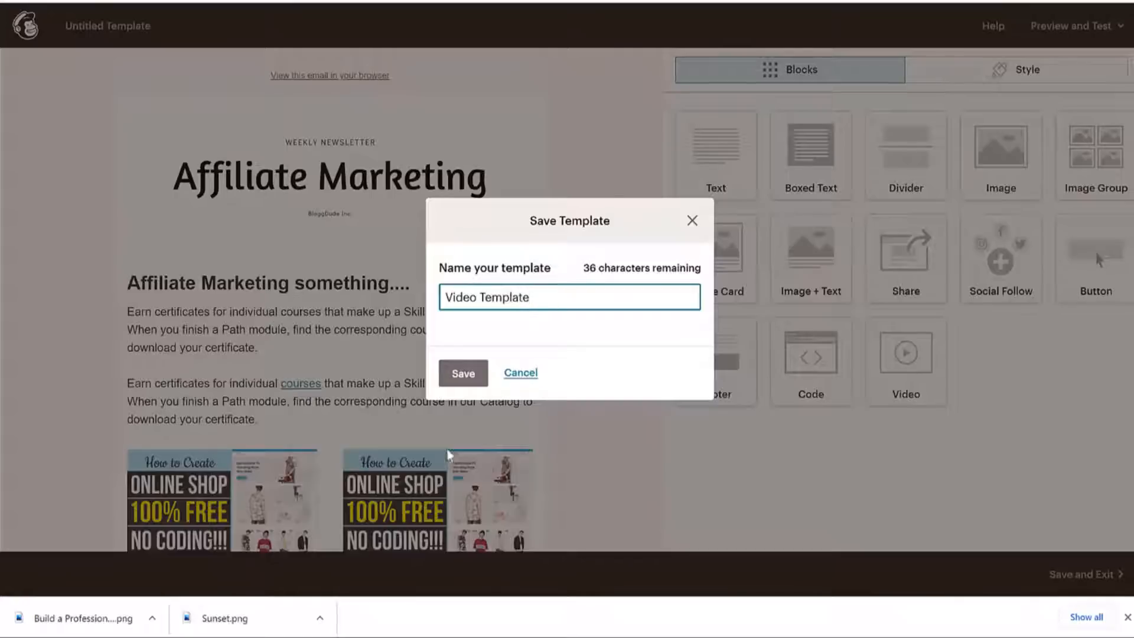
pyautogui.click(457, 378)
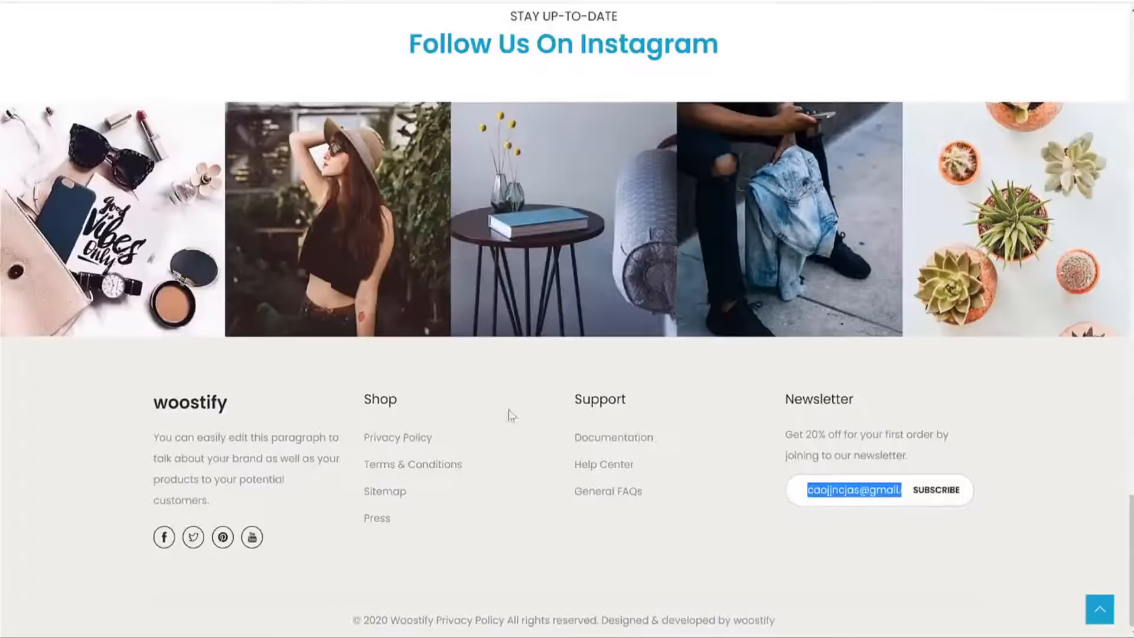
# From the /wp-admin dashboard, go to Plugins > Add New and search for 'mailchimp'.
pyautogui.scroll(20, 711, 413)
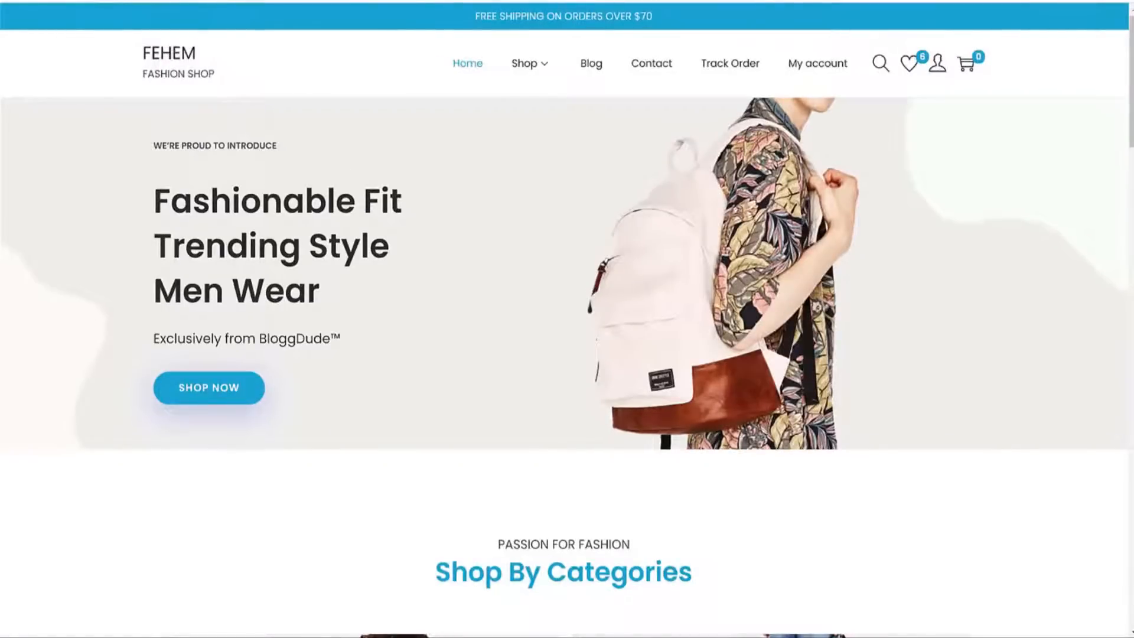
pyautogui.write('/wp-admin')
pyautogui.press('Return')
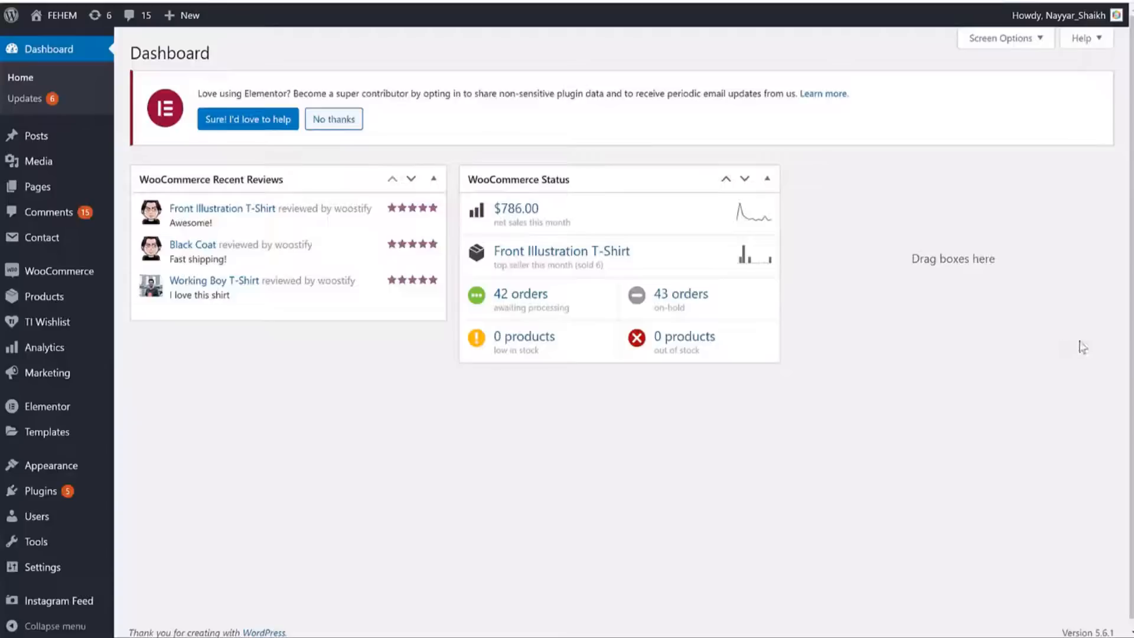
pyautogui.click(60, 498)
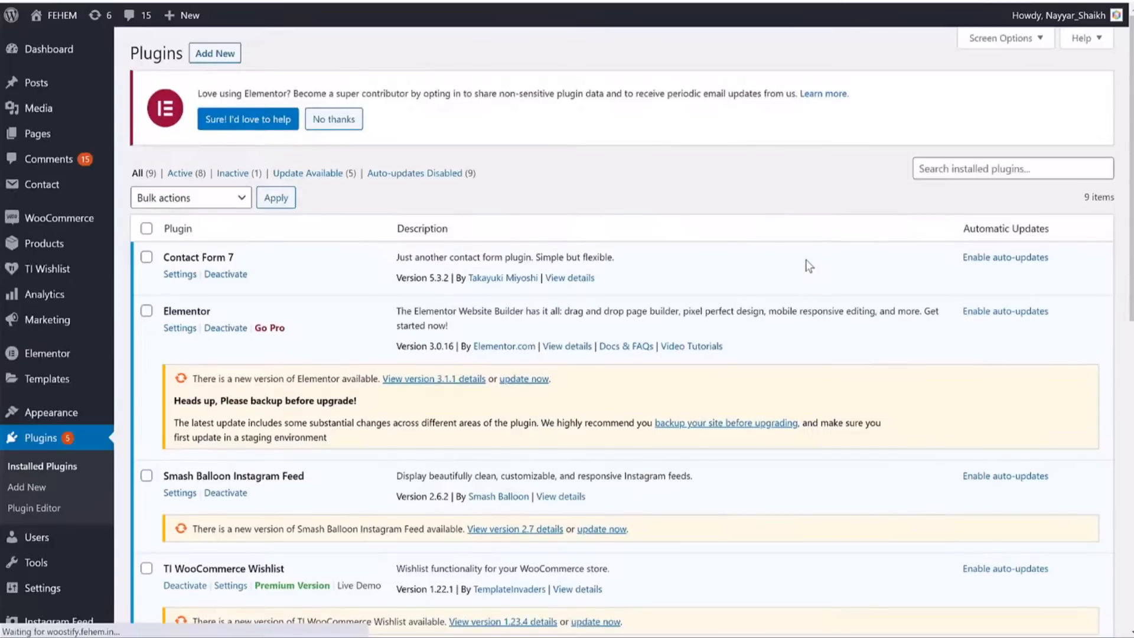
pyautogui.click(225, 57)
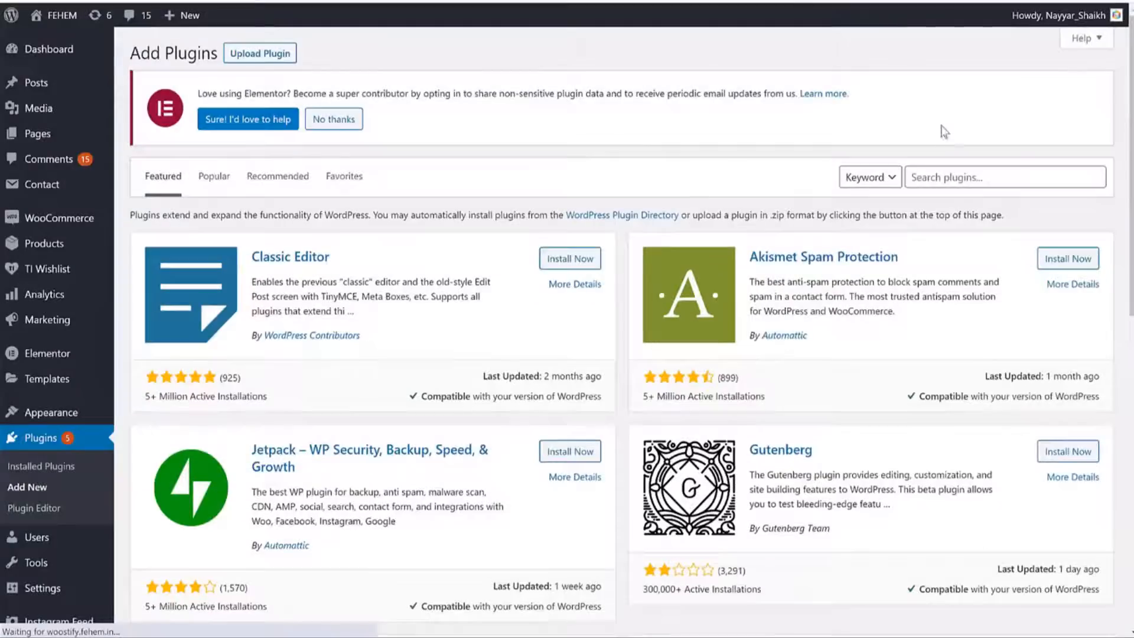
pyautogui.click(996, 177)
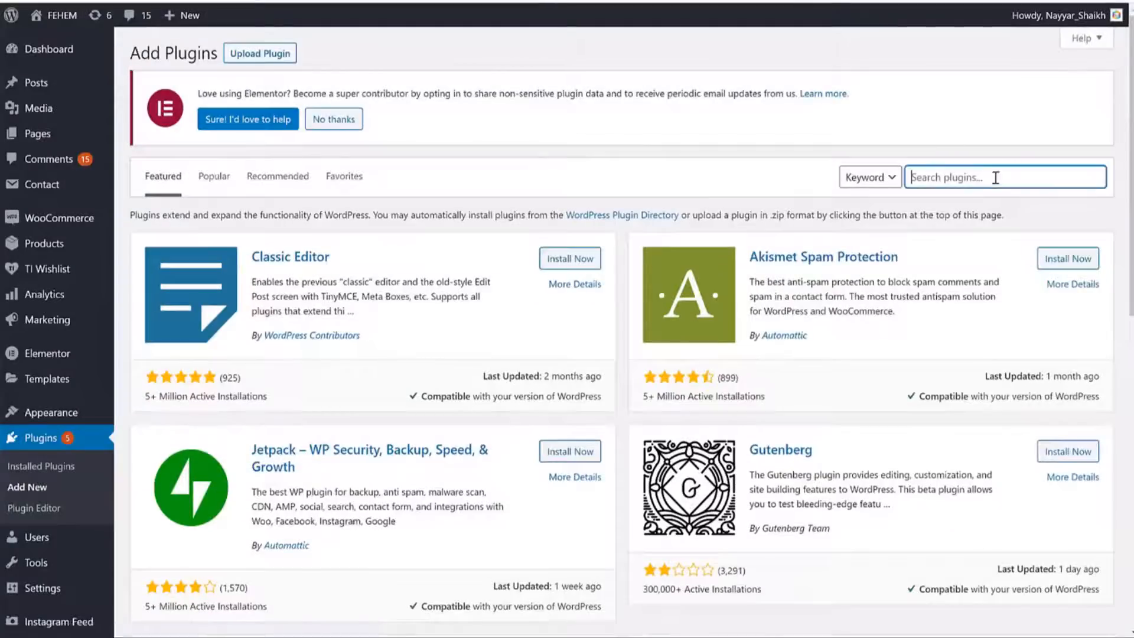
pyautogui.write('mailchimp')
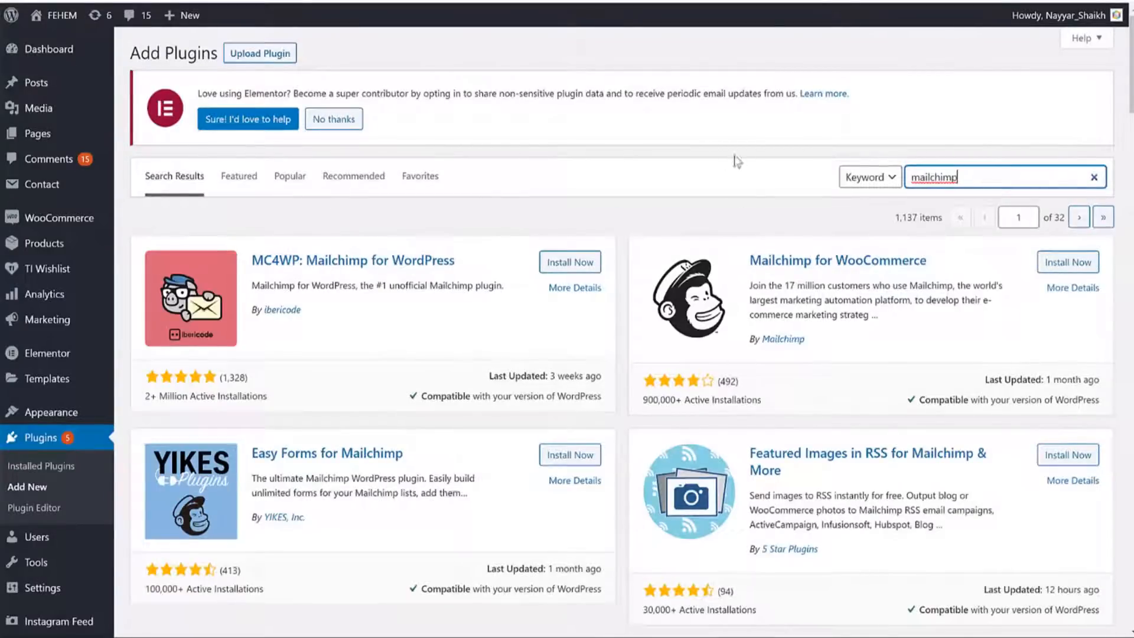
# Install MC4WP: Mailchimp for WordPress and Mailchimp for WooCommerce from the search results.
pyautogui.moveTo(251, 260); pyautogui.dragTo(467, 260)
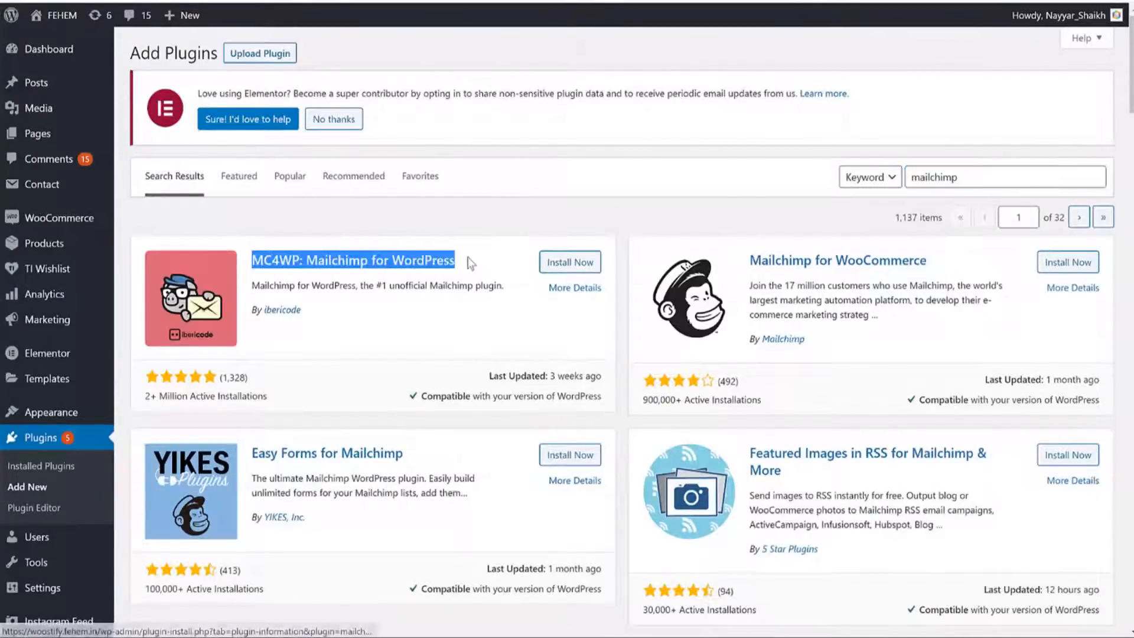
pyautogui.click(570, 262)
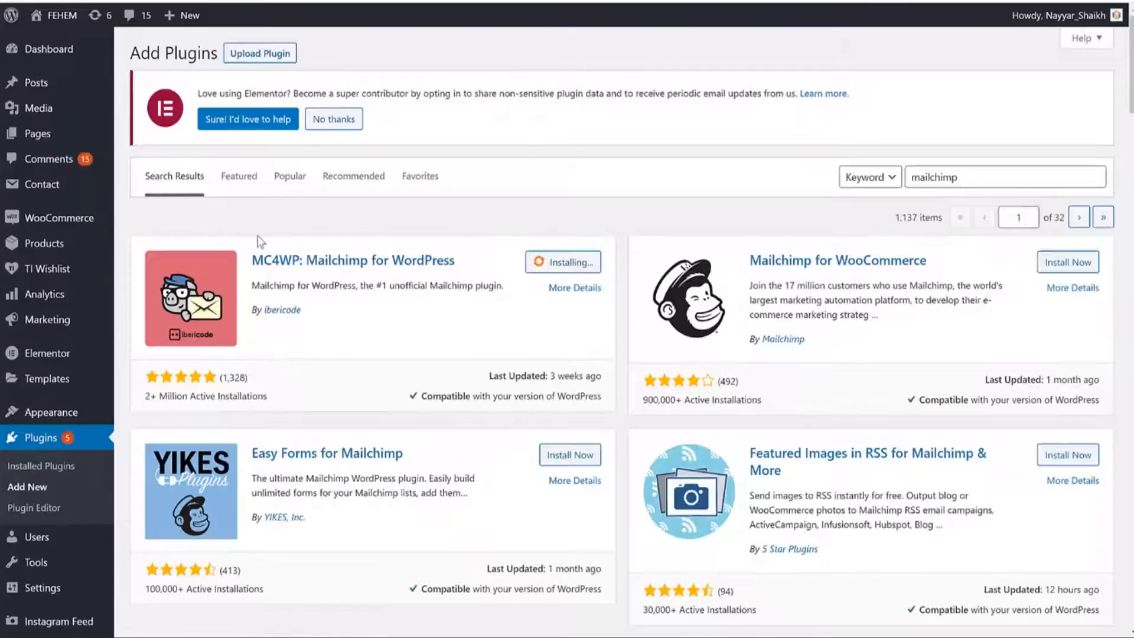
pyautogui.moveTo(260, 242); pyautogui.dragTo(473, 222)
pyautogui.click(474, 221)
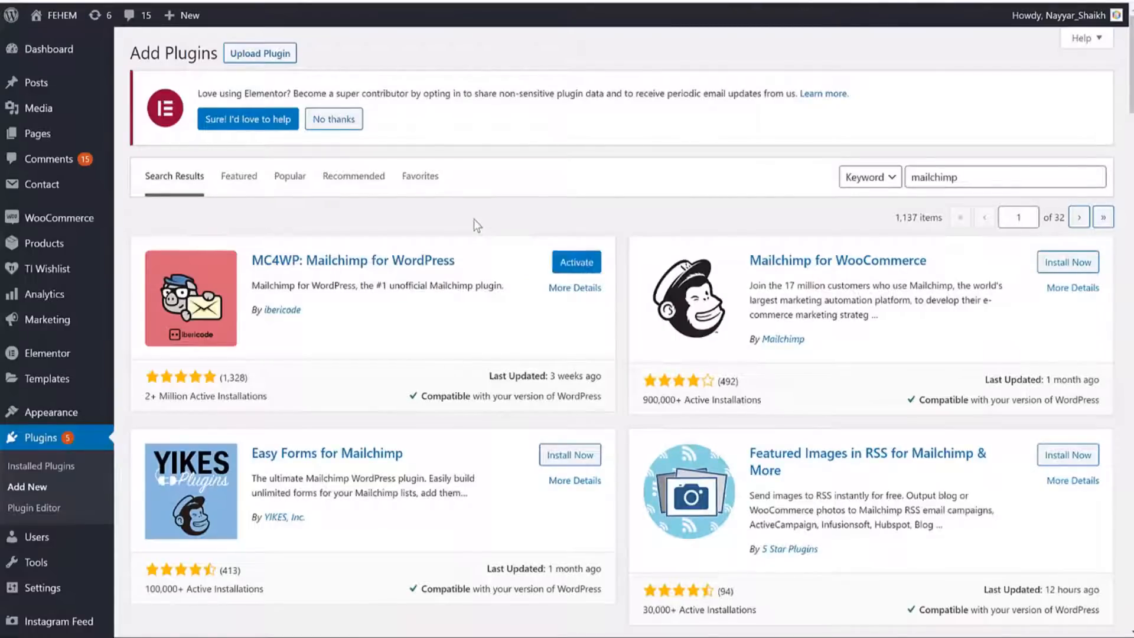
pyautogui.moveTo(758, 247); pyautogui.dragTo(955, 273)
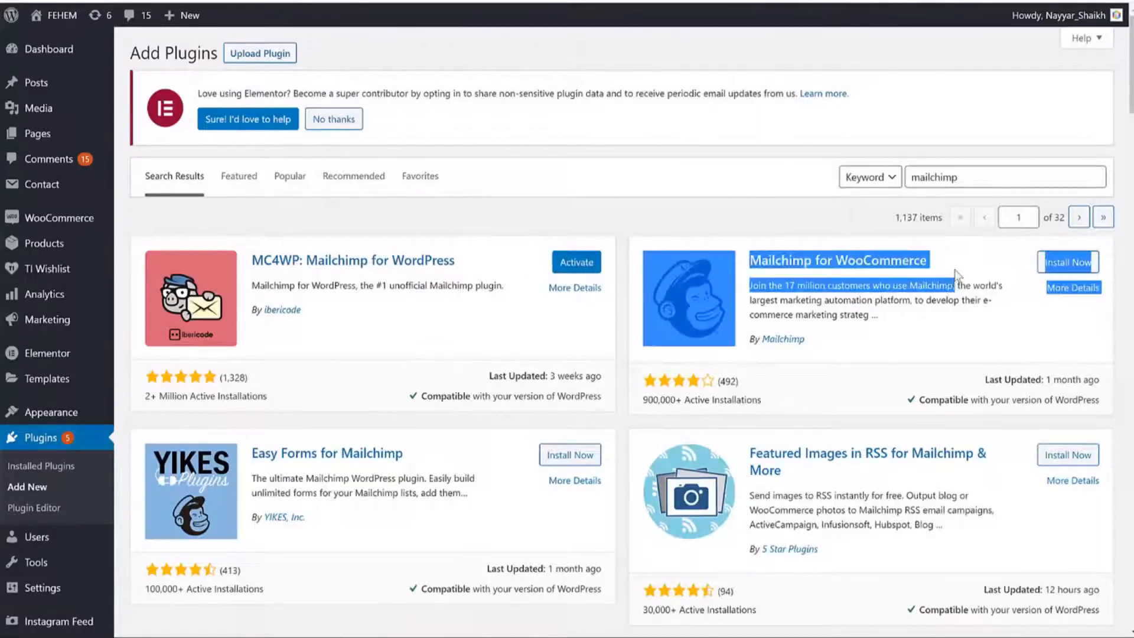
pyautogui.click(982, 262)
pyautogui.click(1068, 265)
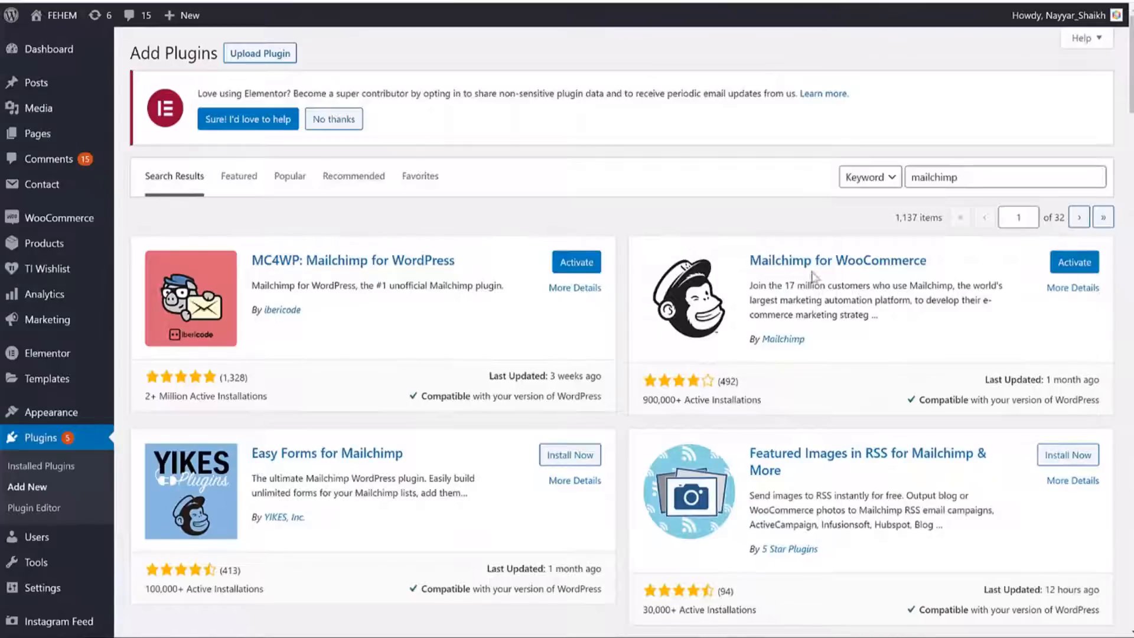
pyautogui.moveTo(748, 261); pyautogui.dragTo(958, 267)
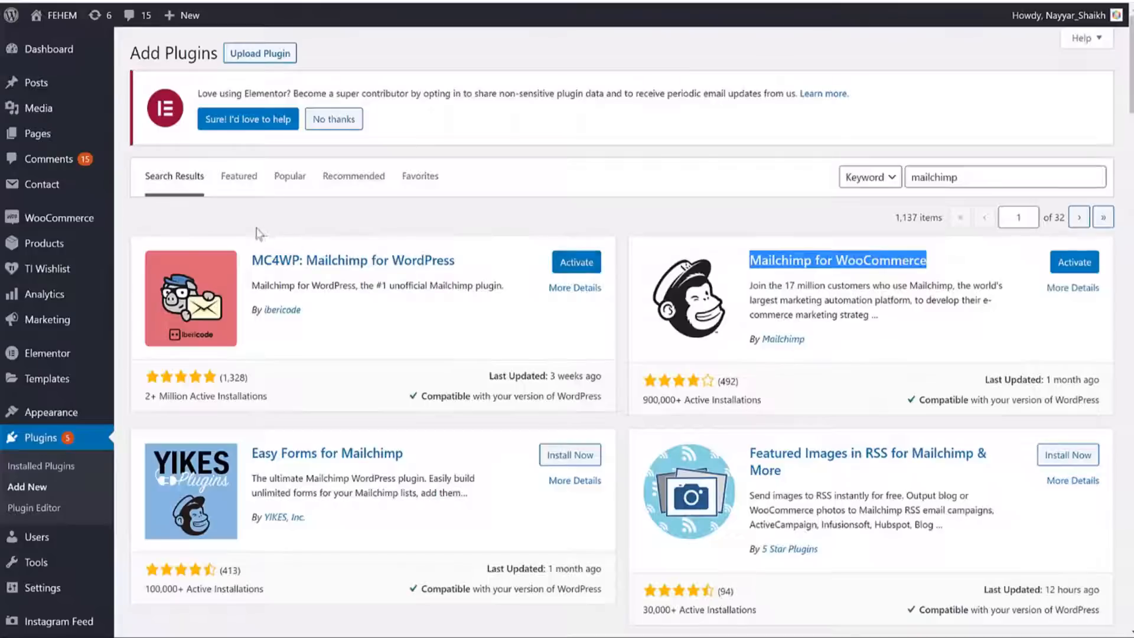
pyautogui.moveTo(252, 260); pyautogui.dragTo(467, 259)
pyautogui.click(484, 224)
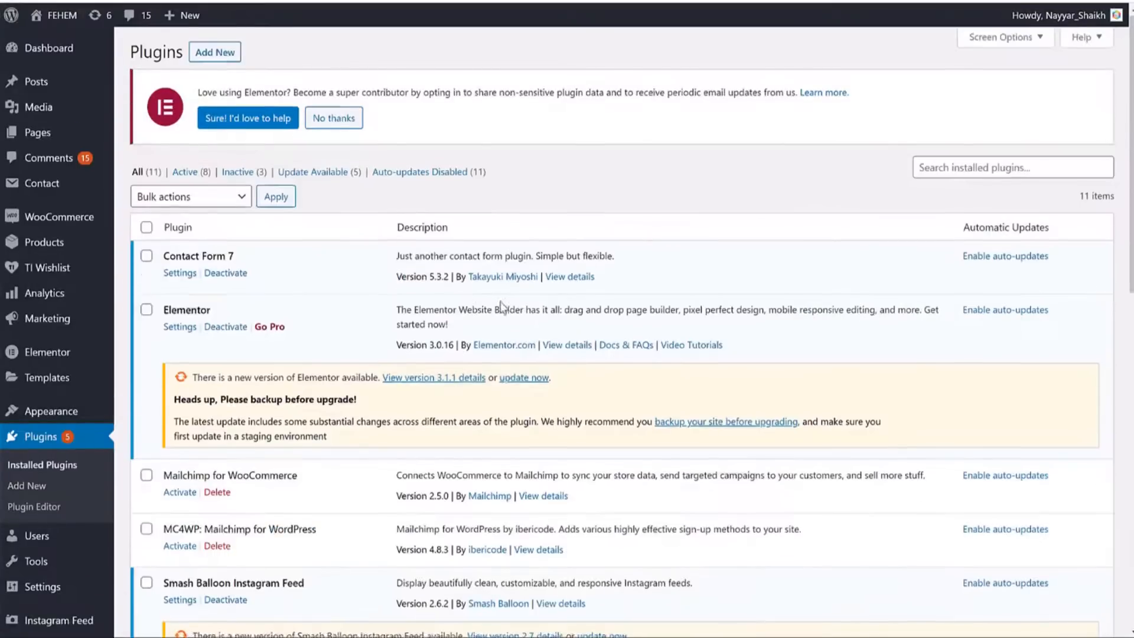
# Bulk-activate both Mailchimp plugins, including MC4WP: Mailchimp for WordPress.
pyautogui.scroll(-5, 59, 274)
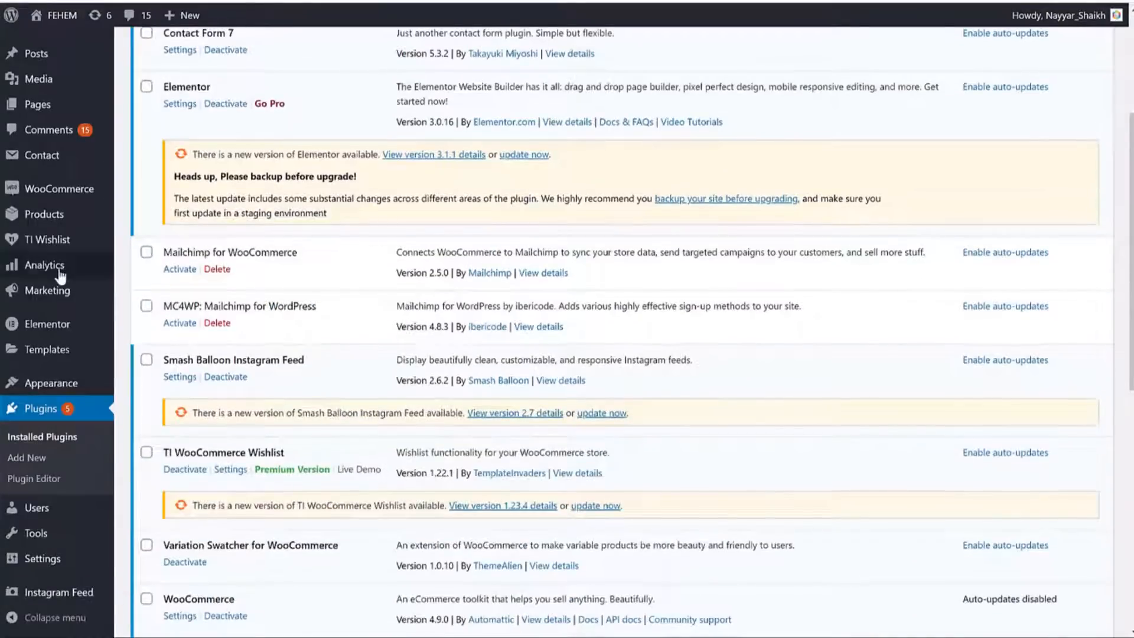
pyautogui.click(146, 305)
pyautogui.scroll(-4, 242, 381)
pyautogui.scroll(-5, 242, 381)
pyautogui.click(187, 558)
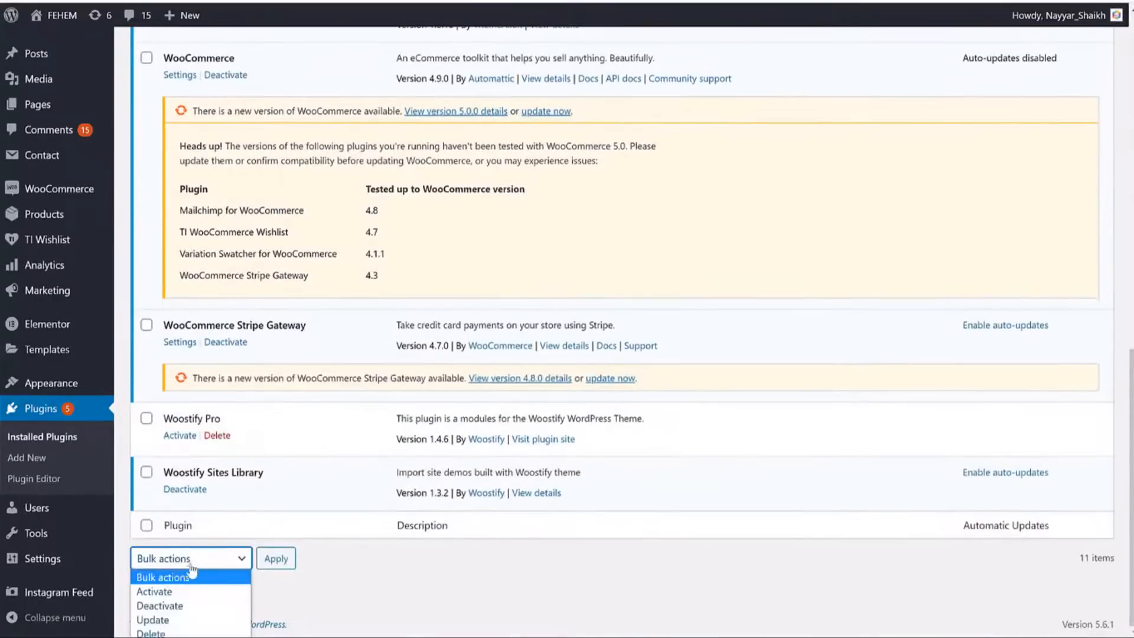
pyautogui.click(154, 591)
pyautogui.click(276, 558)
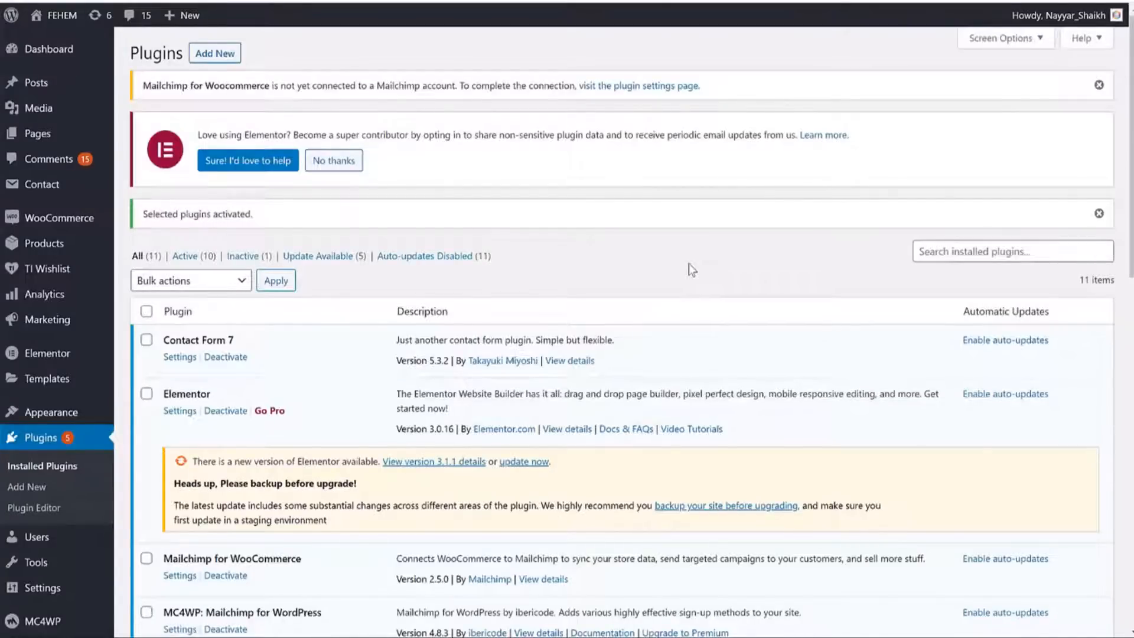
# Confirm MC4WP is active and open its Mailchimp API settings page.
pyautogui.scroll(-4, 349, 335)
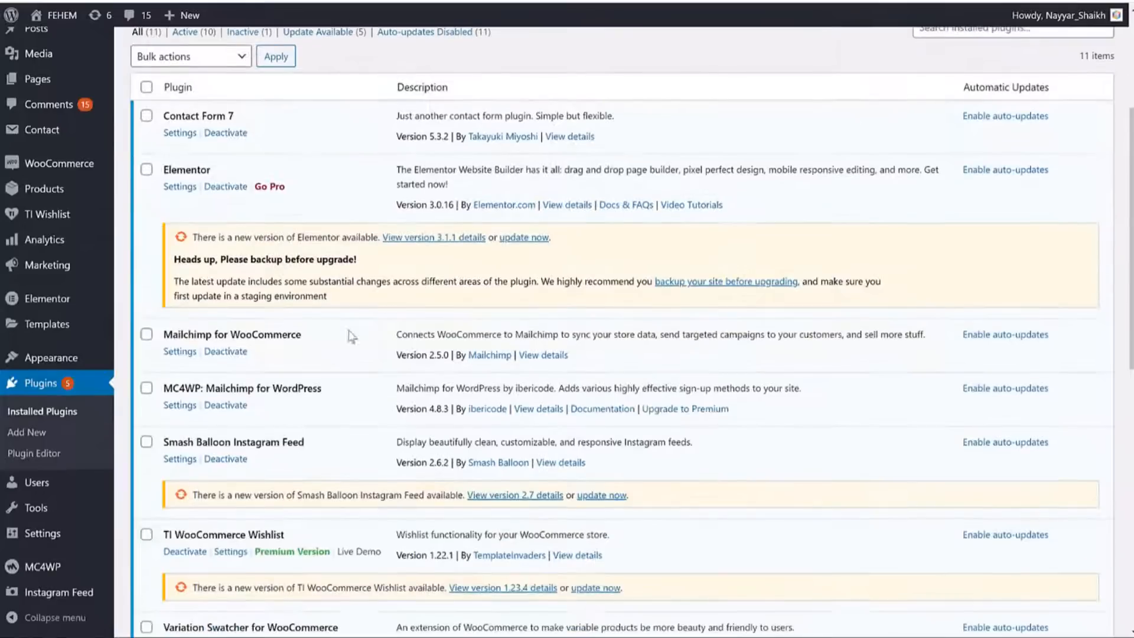
pyautogui.moveTo(183, 388); pyautogui.dragTo(319, 388)
pyautogui.click(338, 391)
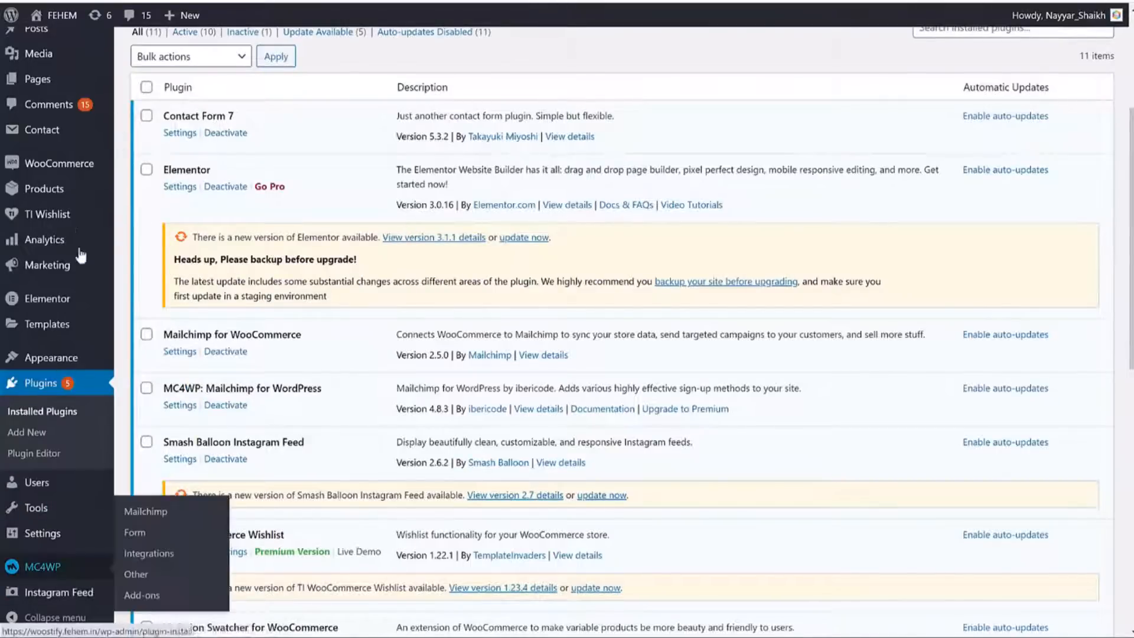
pyautogui.moveTo(52, 573)
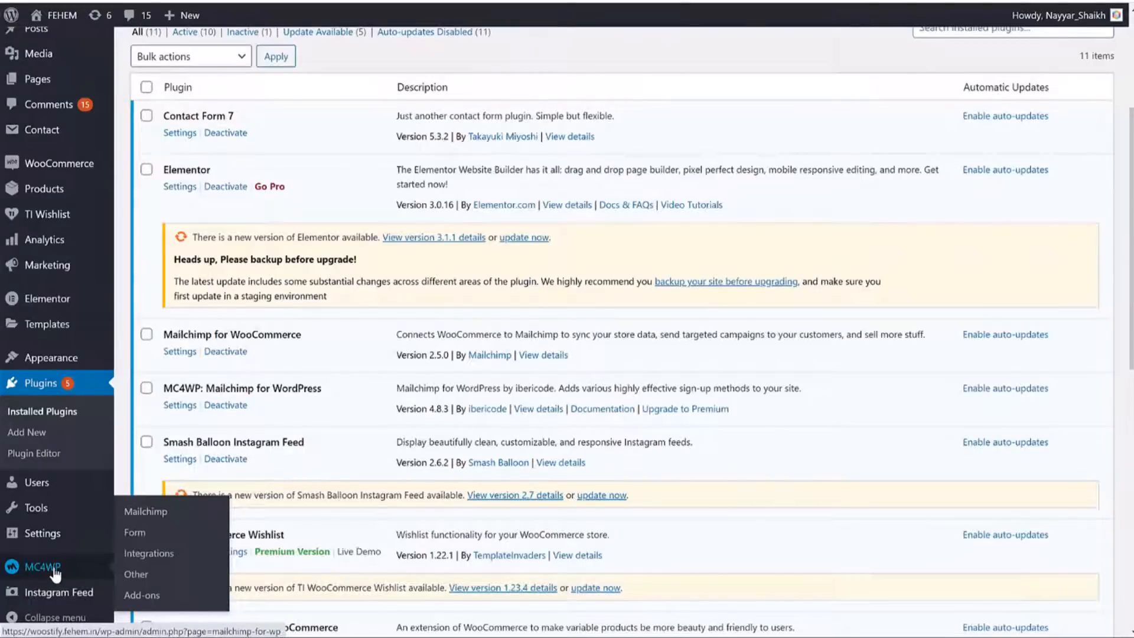
pyautogui.click(56, 568)
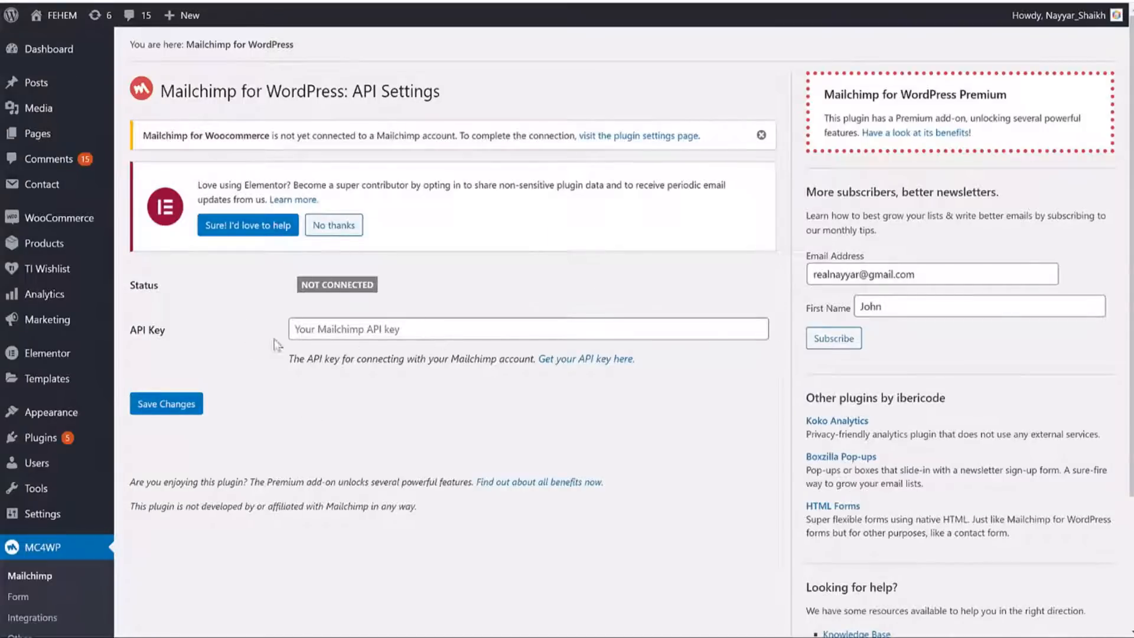
# Point out the empty API Key field on the unconnected MC4WP settings page.
pyautogui.moveTo(172, 329); pyautogui.dragTo(127, 329)
pyautogui.click(175, 337)
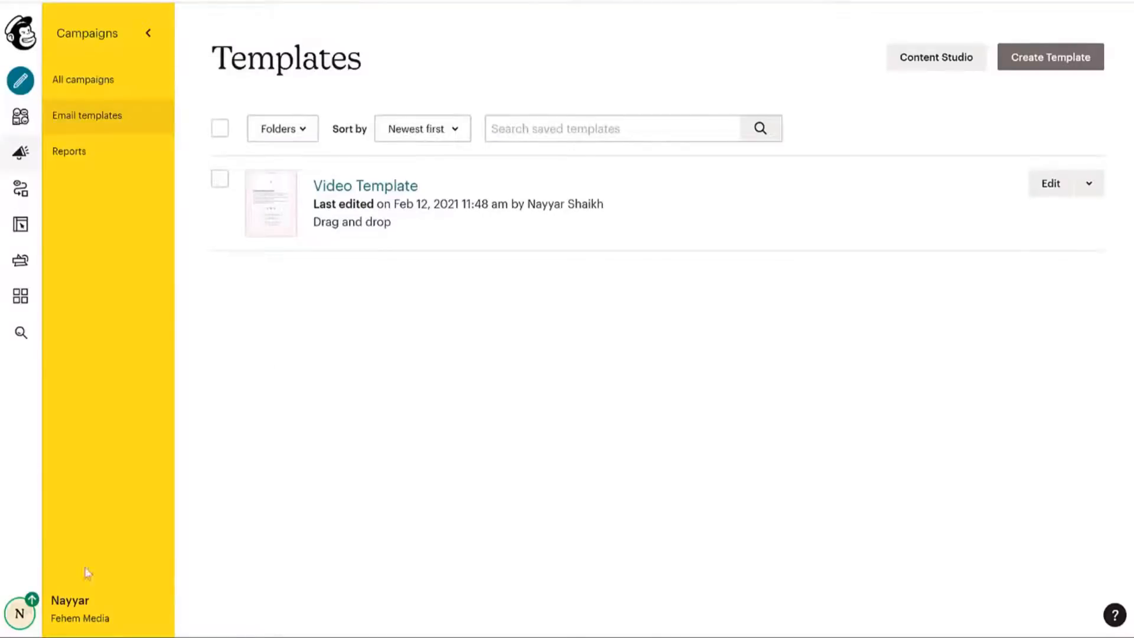
# Go to the Mailchimp account's Extras > API keys page.
pyautogui.click(18, 616)
pyautogui.click(94, 492)
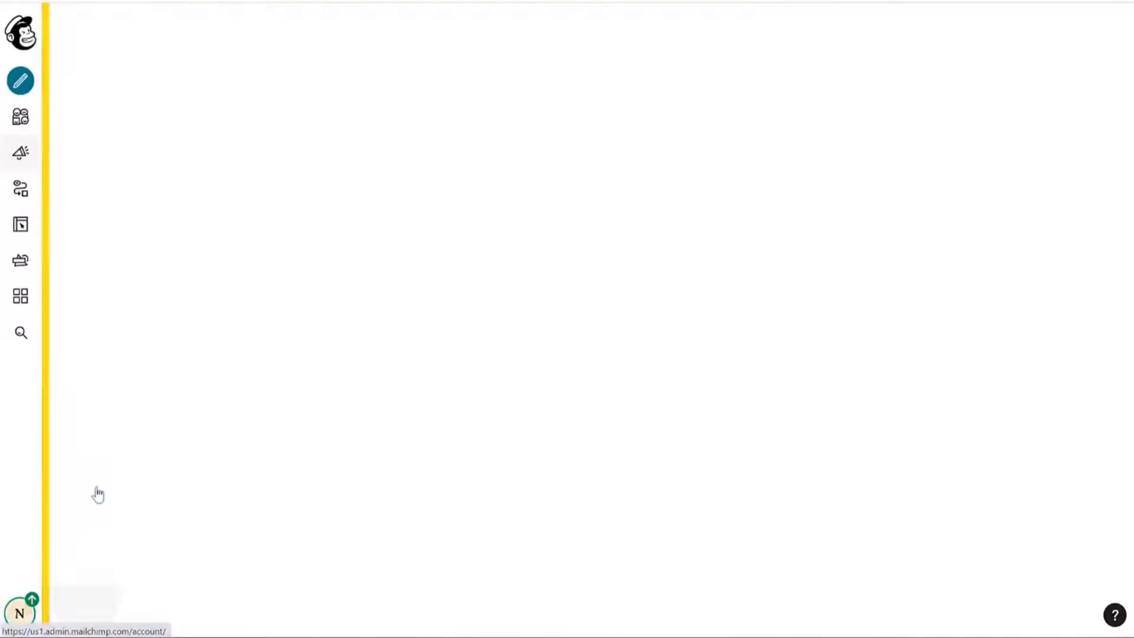
pyautogui.click(398, 135)
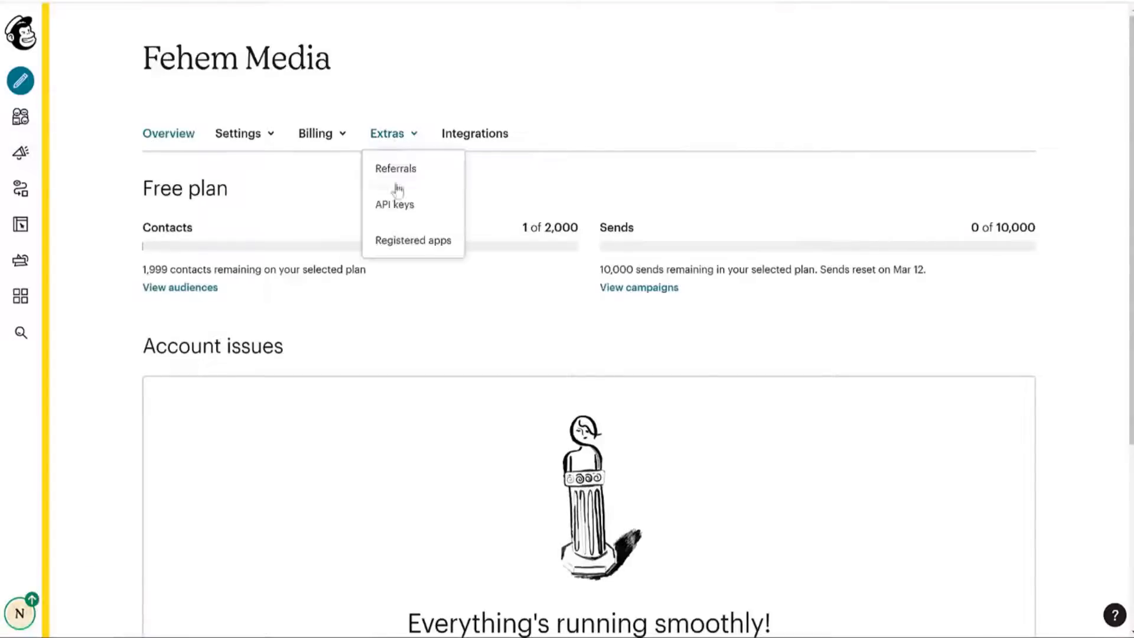
pyautogui.click(395, 207)
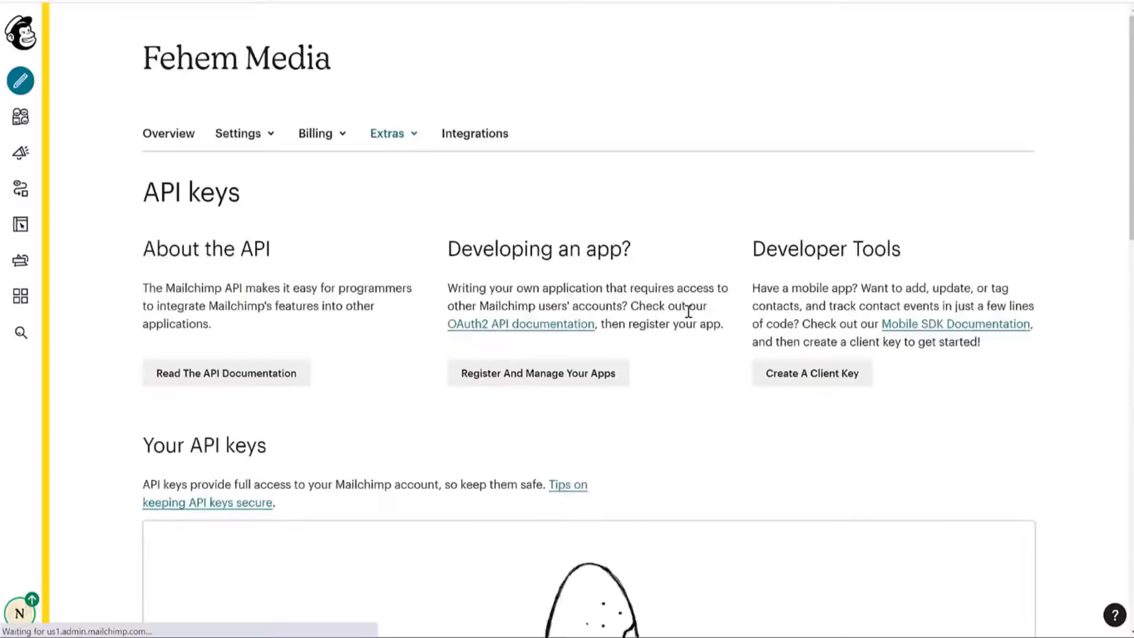
pyautogui.scroll(-8, 829, 357)
pyautogui.scroll(5, 729, 281)
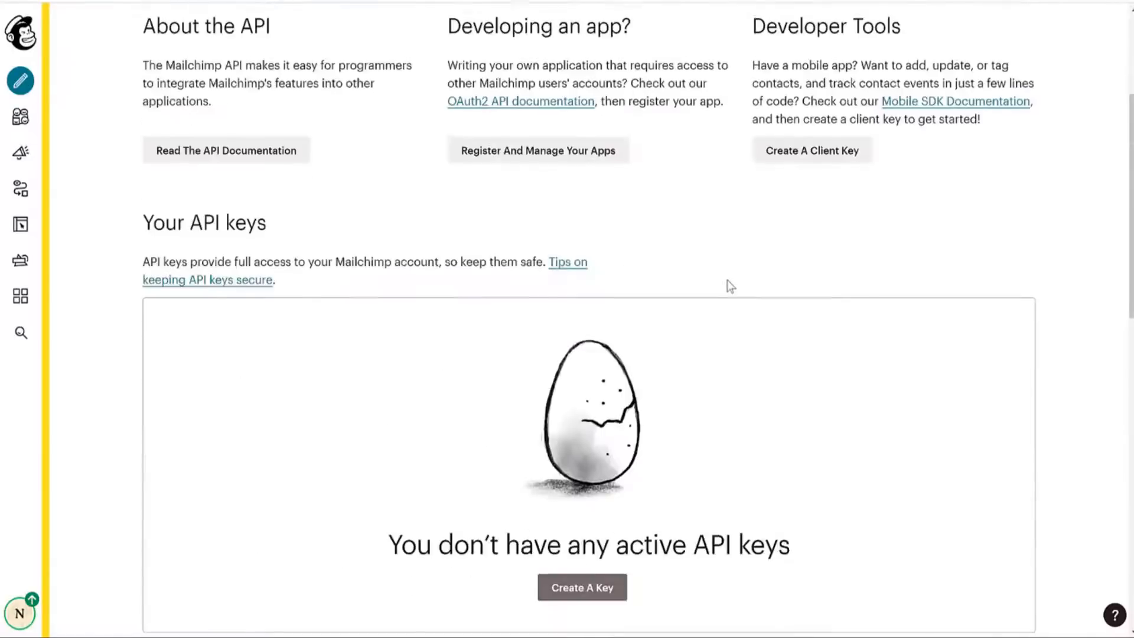
pyautogui.scroll(-1, 729, 285)
pyautogui.scroll(-4, 612, 336)
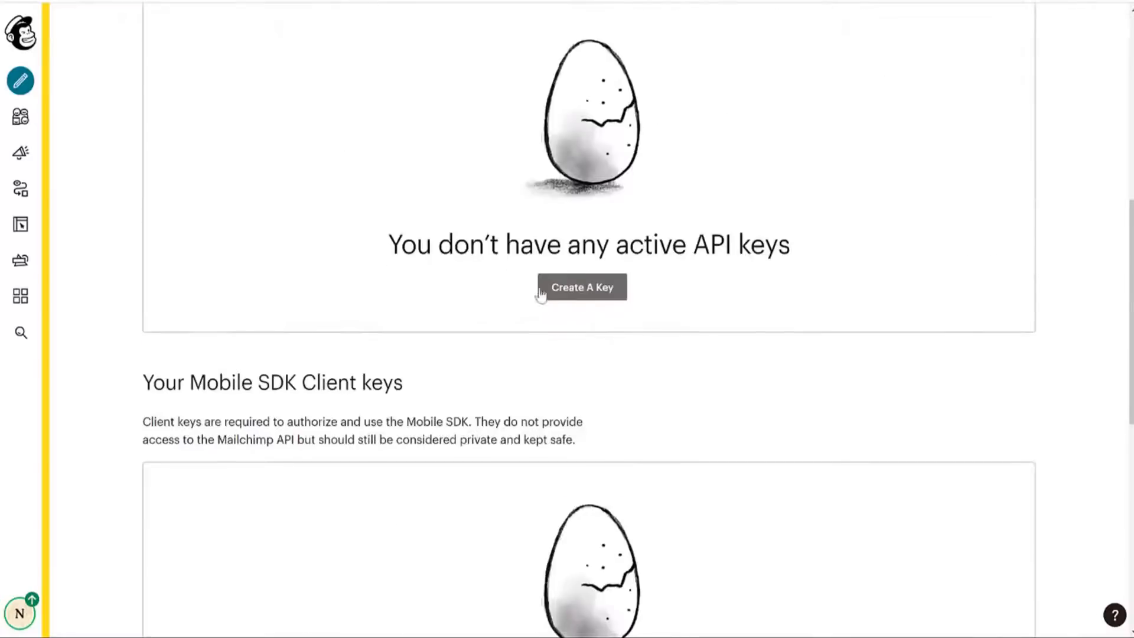
# Create a new Mailchimp API key and copy it.
pyautogui.click(591, 299)
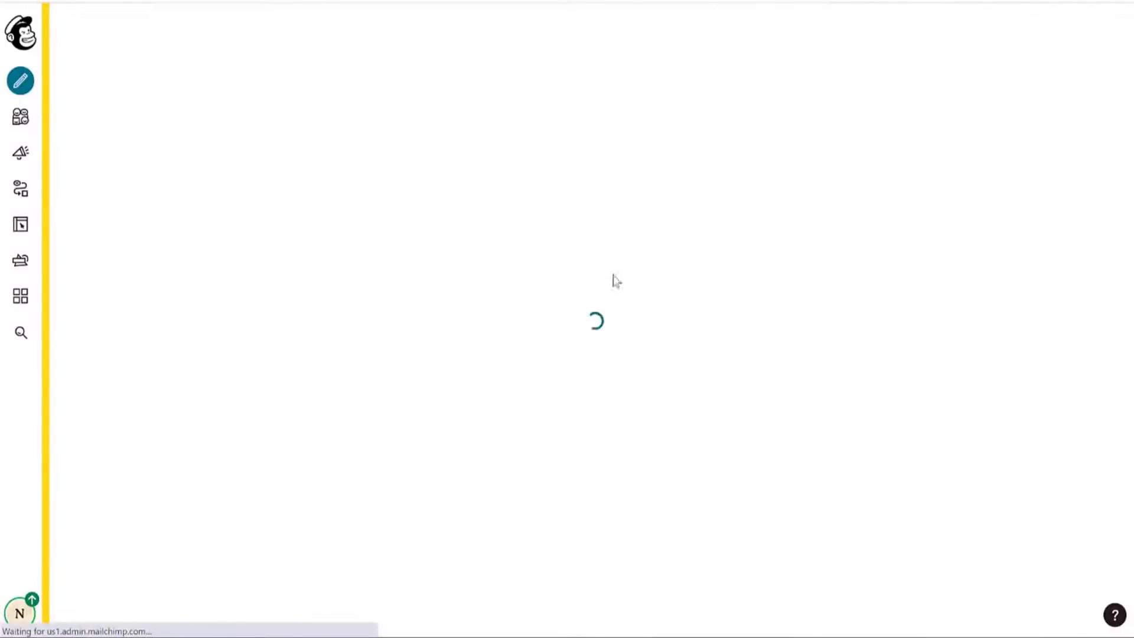
pyautogui.scroll(-5, 719, 340)
pyautogui.click(700, 349)
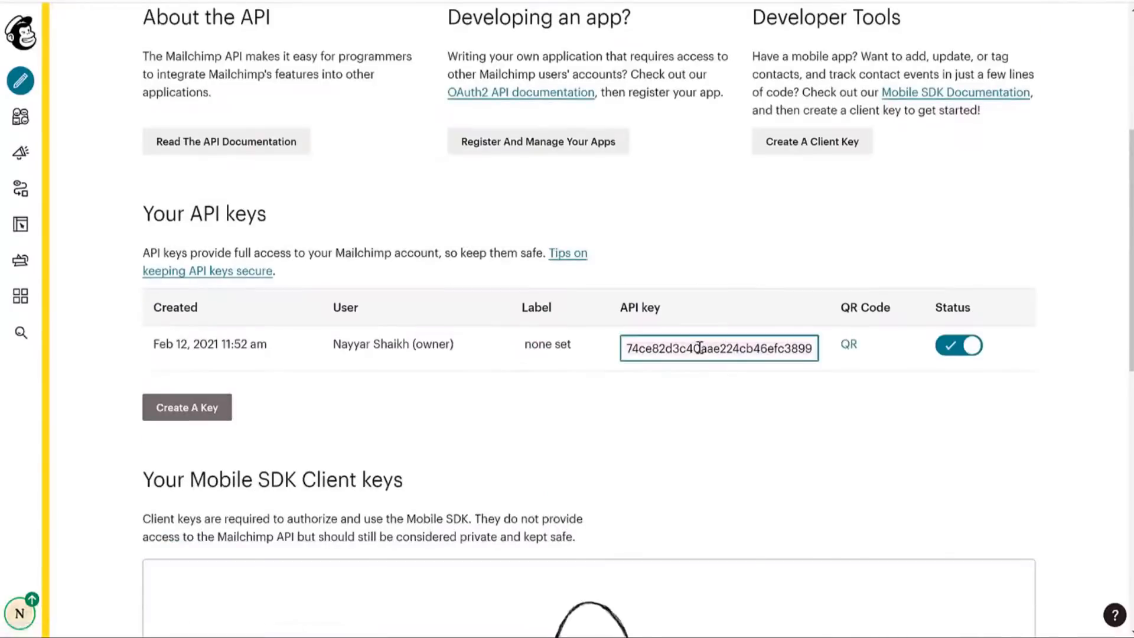
pyautogui.rightClick(699, 348)
pyautogui.click(783, 403)
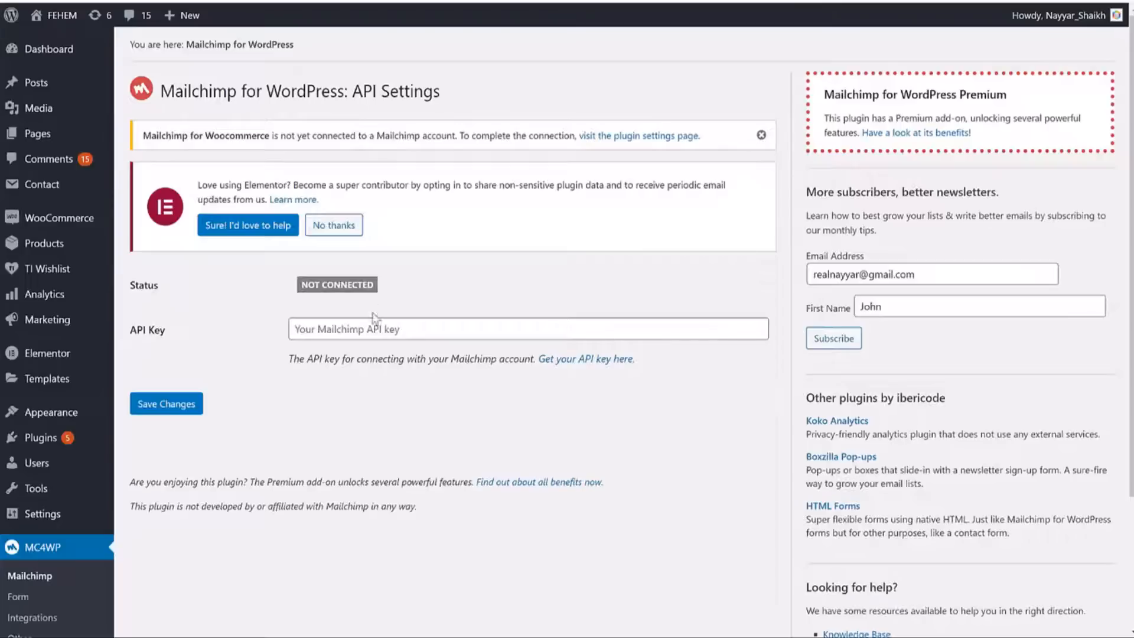
# Paste the new API key into MC4WP's API Key field and save the settings.
pyautogui.click(378, 329)
pyautogui.hotkey('ctrl', 'v')
pyautogui.click(188, 414)
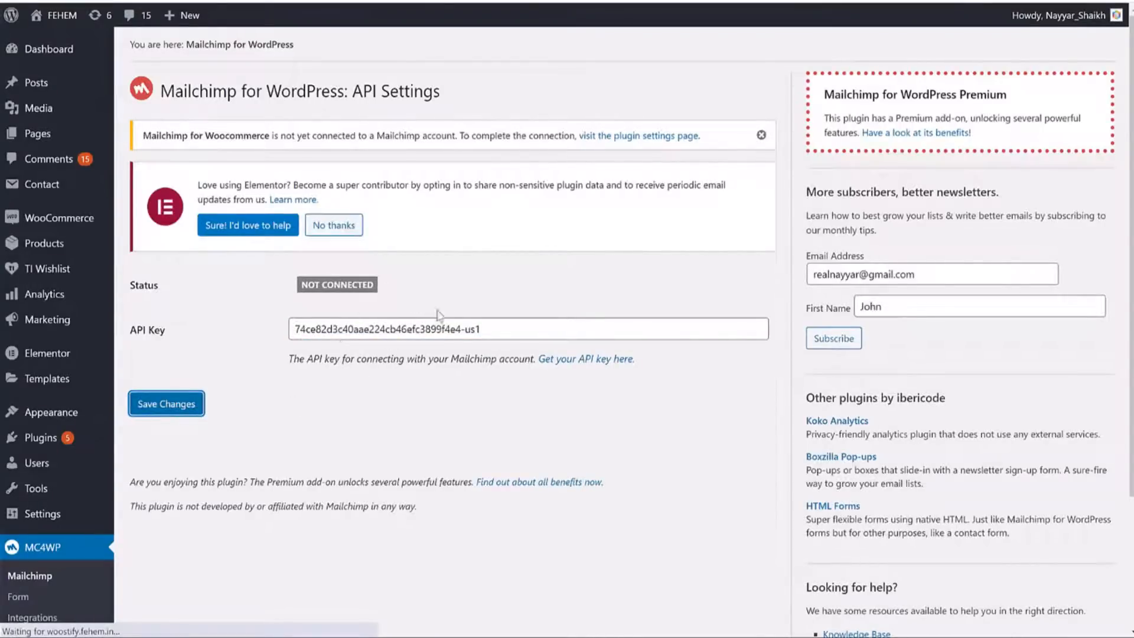
# Review the connected BloggDude - SEO Newsletter list, its ID ff65cf6d06 and 1 subscriber.
pyautogui.scroll(-3, 348, 402)
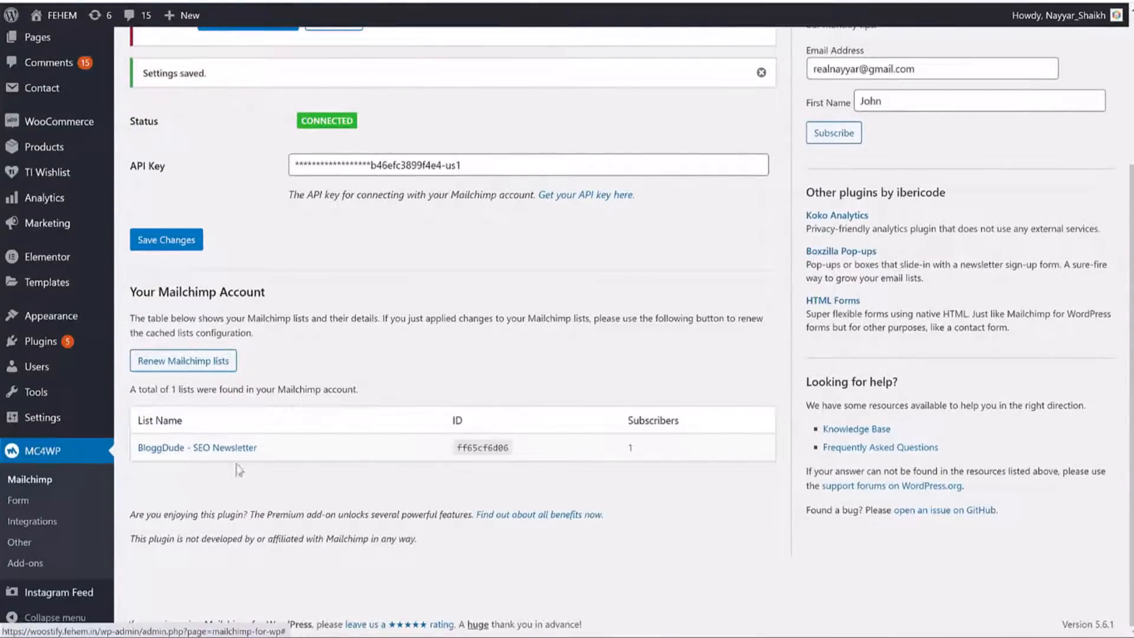
pyautogui.moveTo(258, 447); pyautogui.dragTo(143, 448)
pyautogui.click(159, 485)
pyautogui.doubleClick(481, 447)
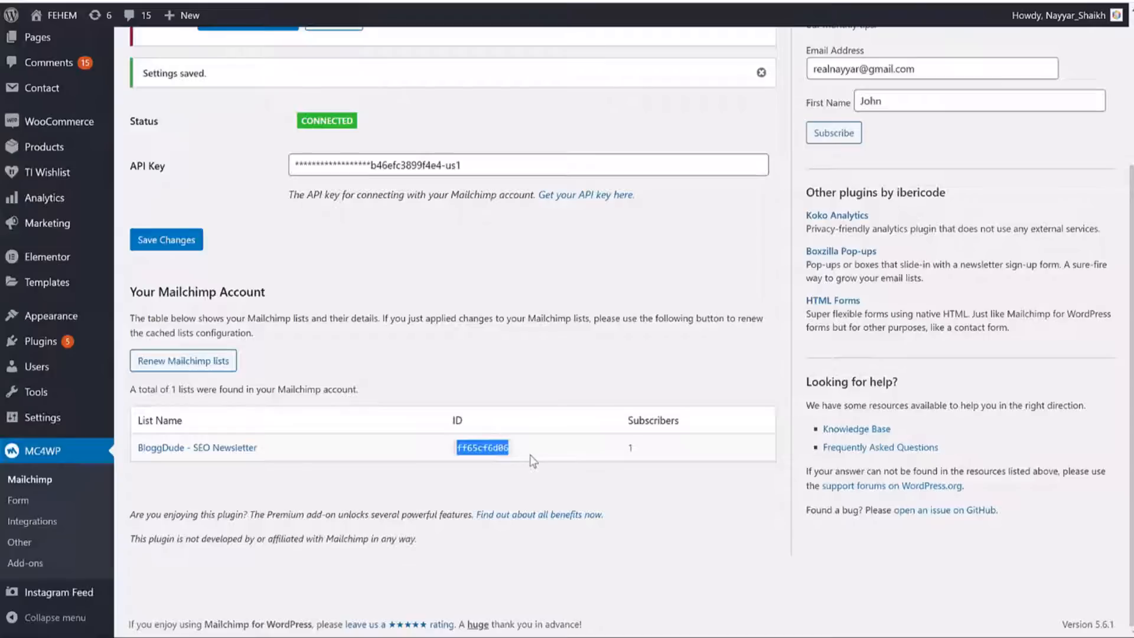
pyautogui.moveTo(637, 458); pyautogui.dragTo(627, 456)
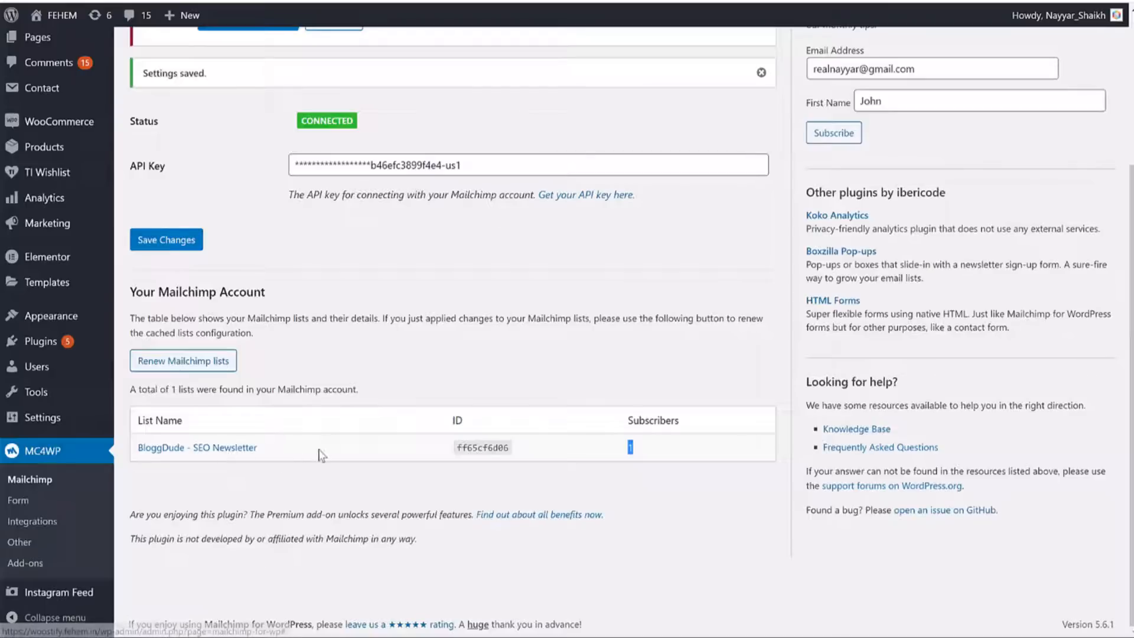
pyautogui.click(320, 454)
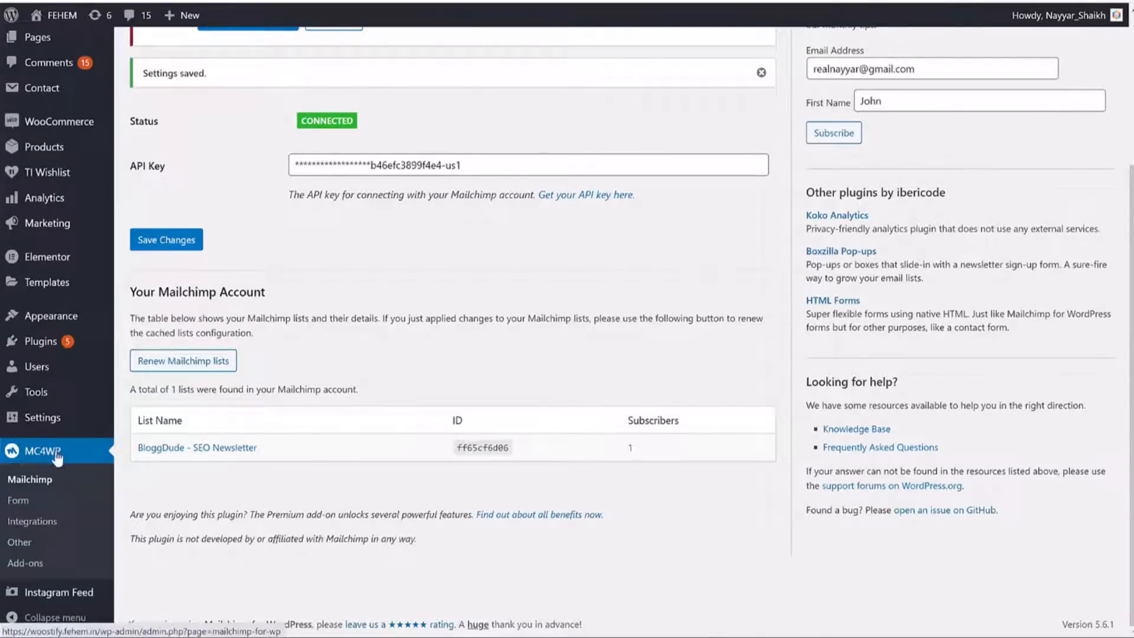
# Add a new MC4WP form titled Form1 for the BloggDude - SEO Newsletter list.
pyautogui.click(23, 502)
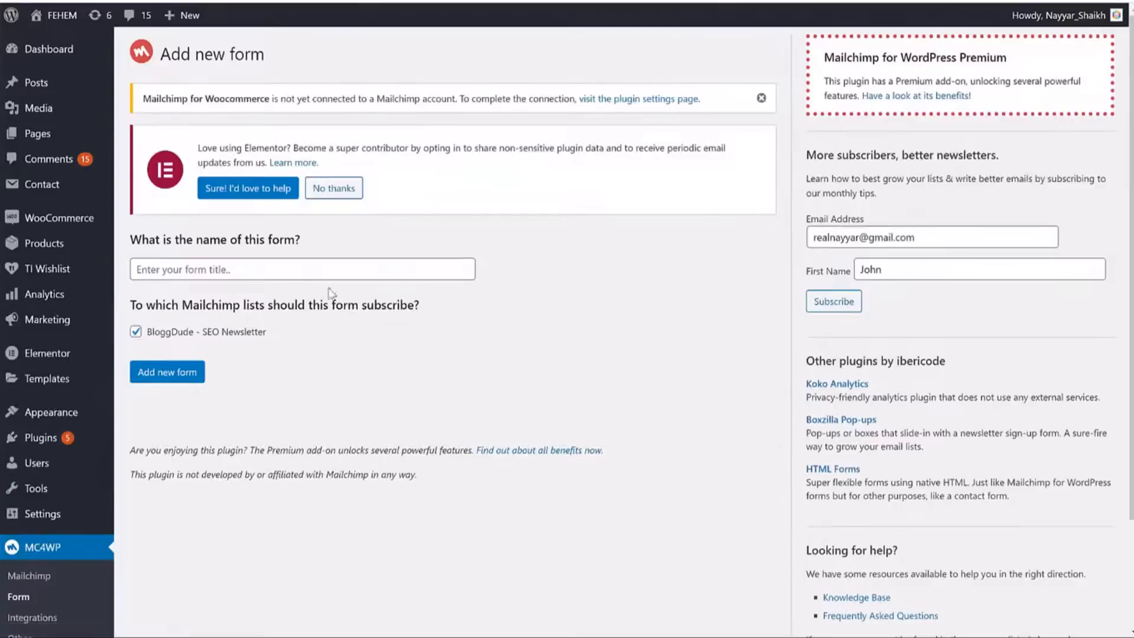
pyautogui.click(313, 270)
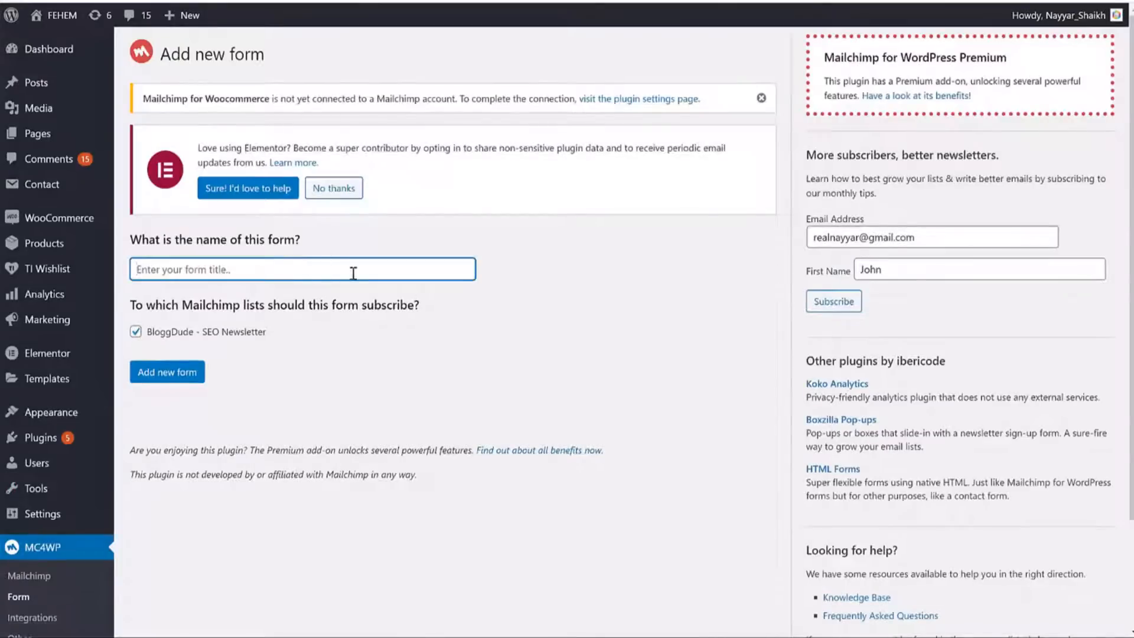
pyautogui.write('FR')
pyautogui.click(172, 373)
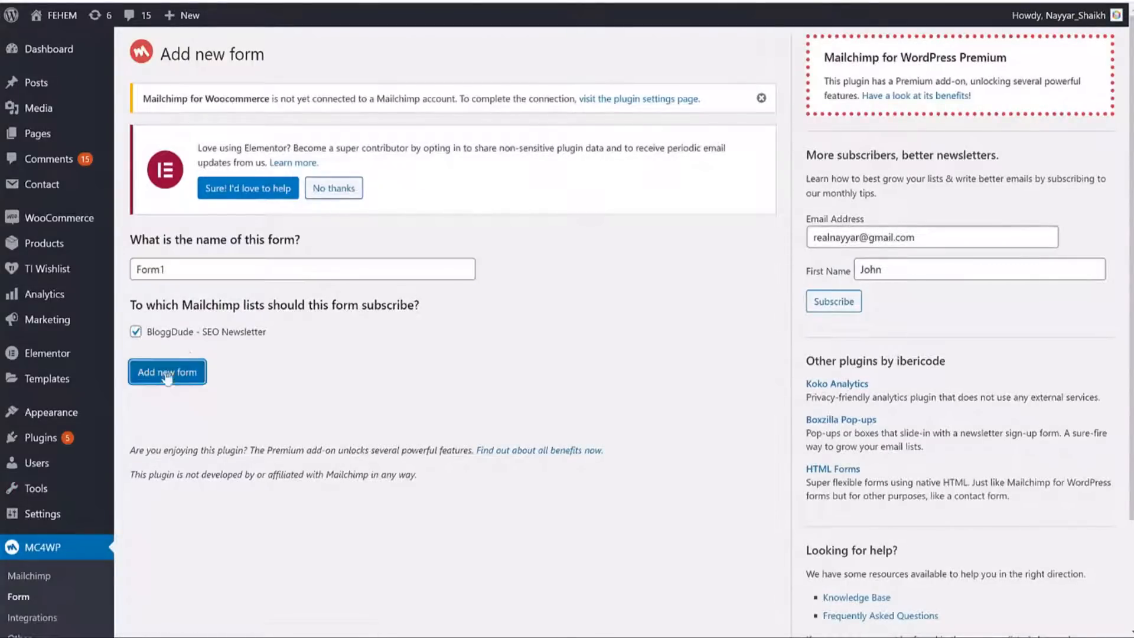
pyautogui.scroll(-9, 724, 300)
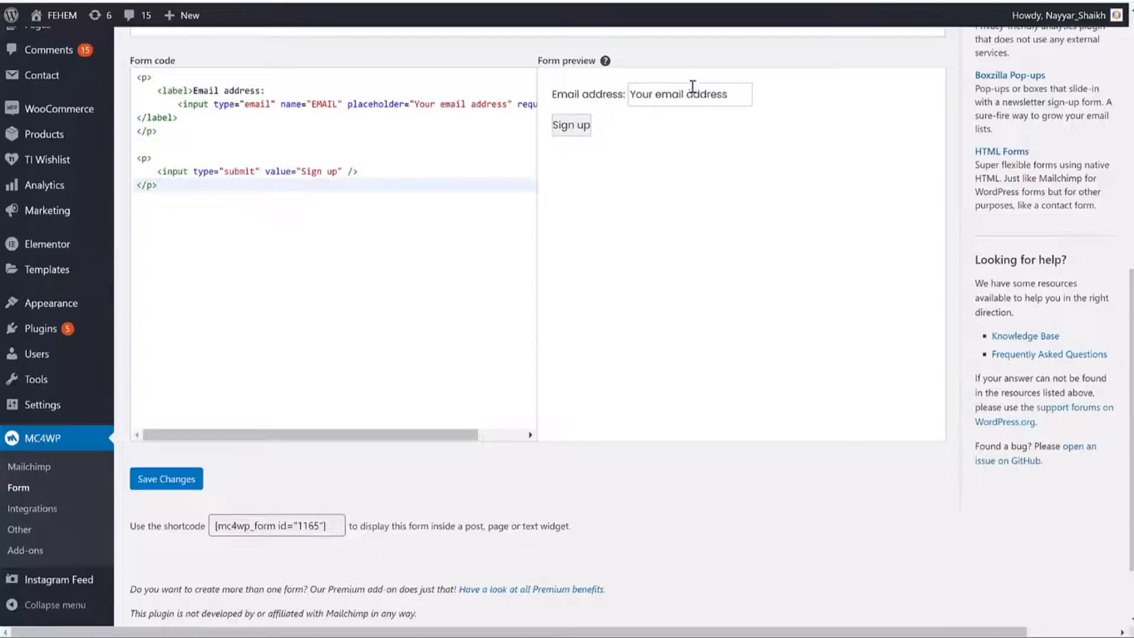
pyautogui.scroll(3, 840, 192)
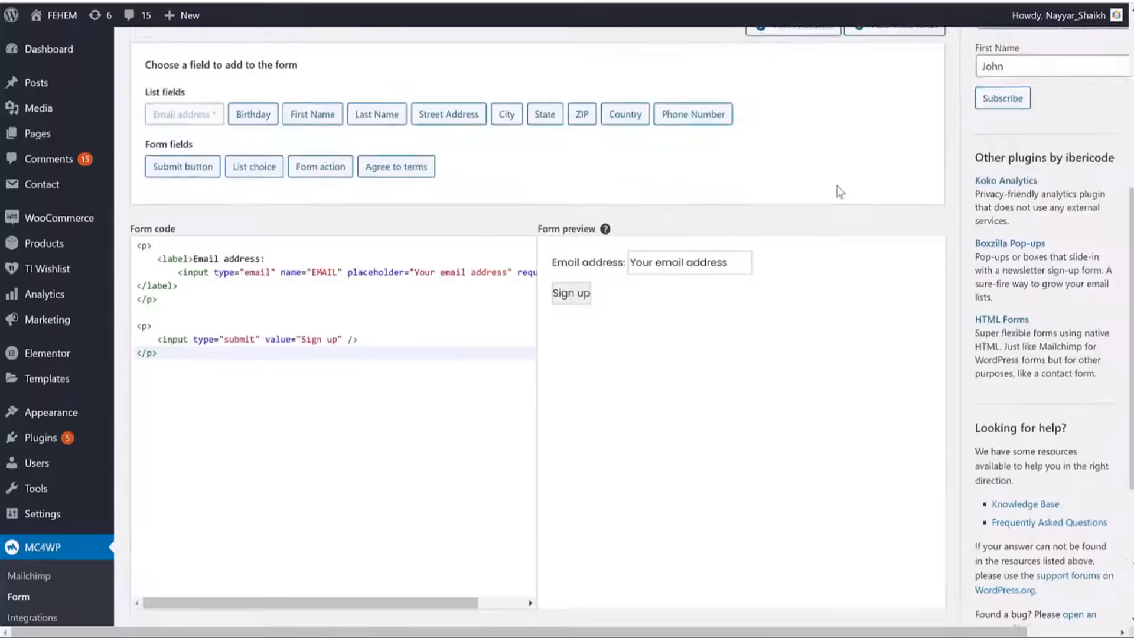
pyautogui.scroll(1, 840, 192)
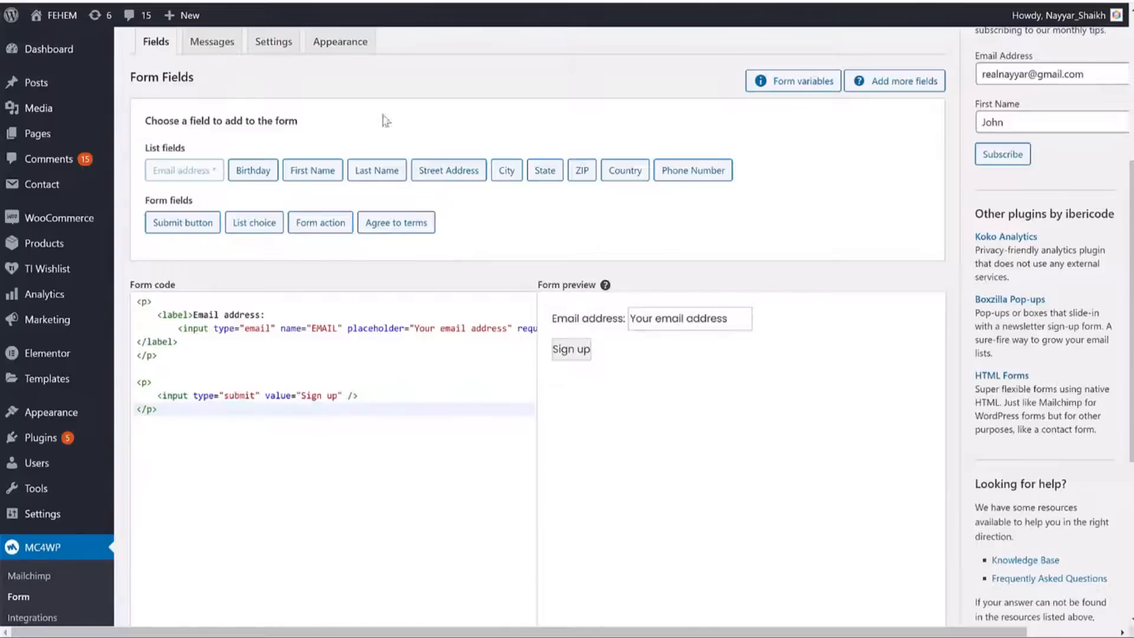
# Try the Basic form style, save it, and check the preview on the Fields tab.
pyautogui.click(340, 43)
pyautogui.click(375, 123)
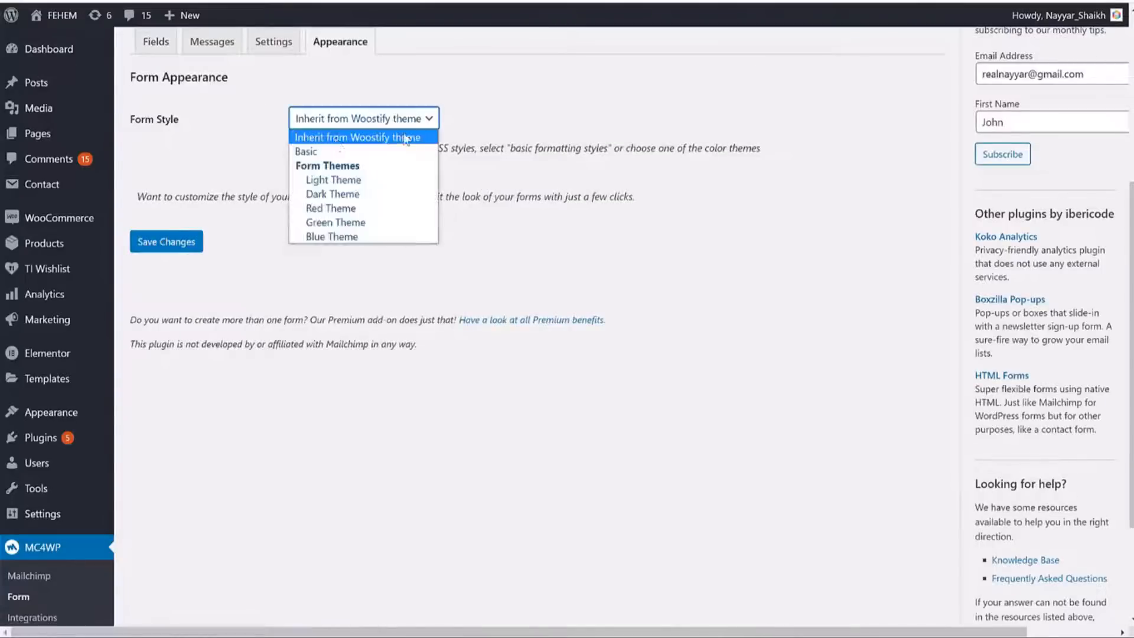
pyautogui.click(340, 152)
pyautogui.click(195, 241)
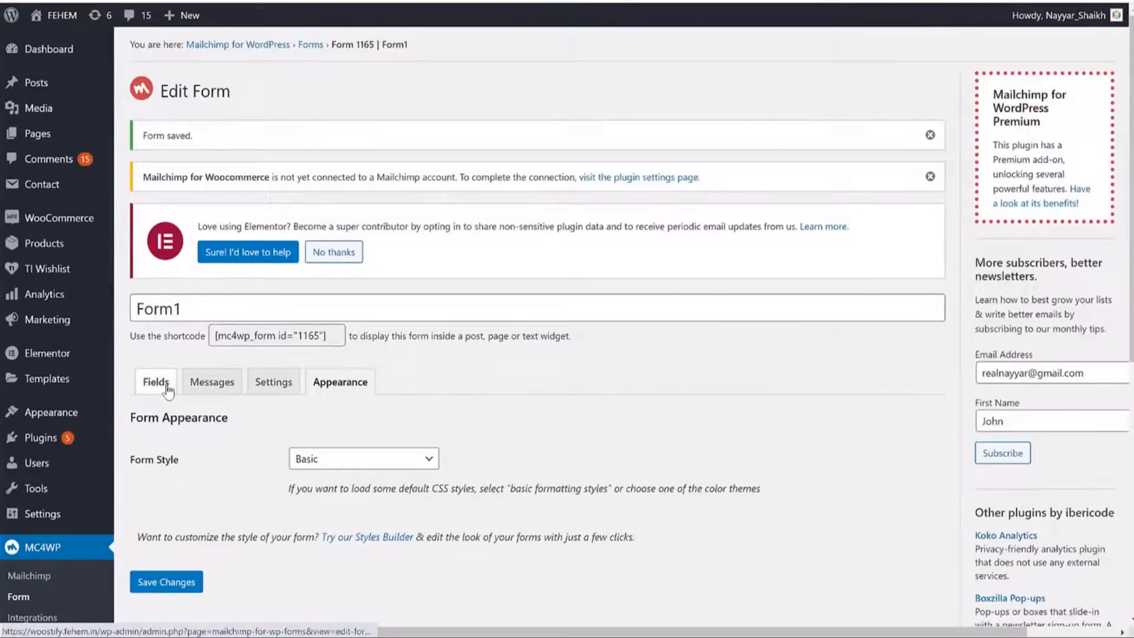
pyautogui.click(156, 382)
pyautogui.scroll(-9, 552, 318)
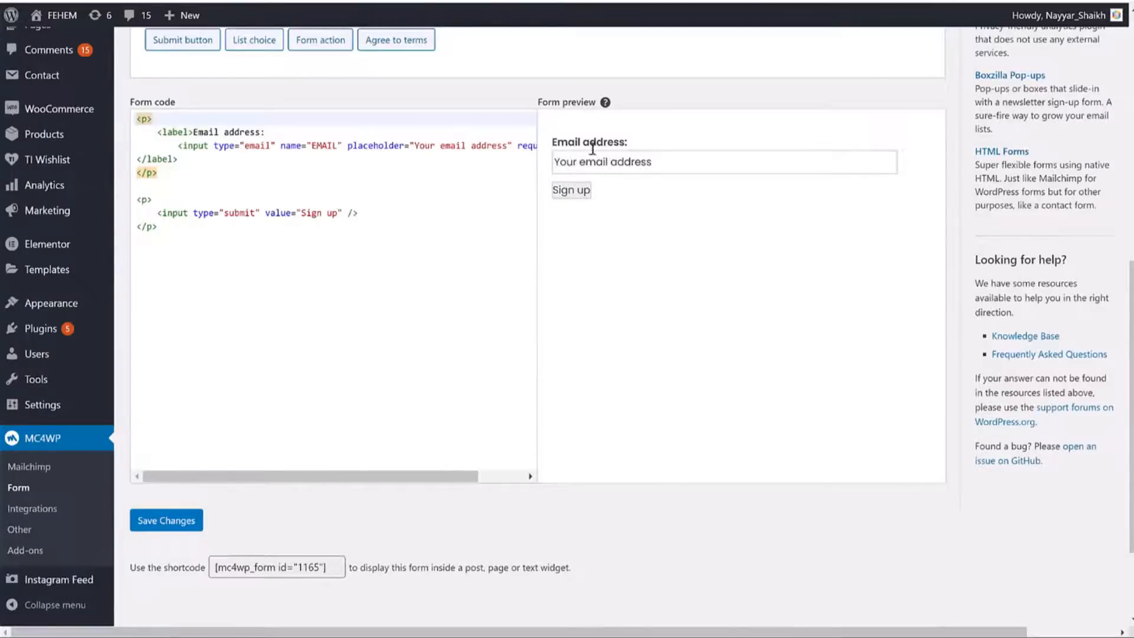
pyautogui.moveTo(549, 142); pyautogui.dragTo(714, 195)
pyautogui.click(755, 210)
pyautogui.scroll(8, 623, 235)
# Switch the form style to Red Theme, save, and view the fields again.
pyautogui.click(332, 387)
pyautogui.scroll(-3, 529, 370)
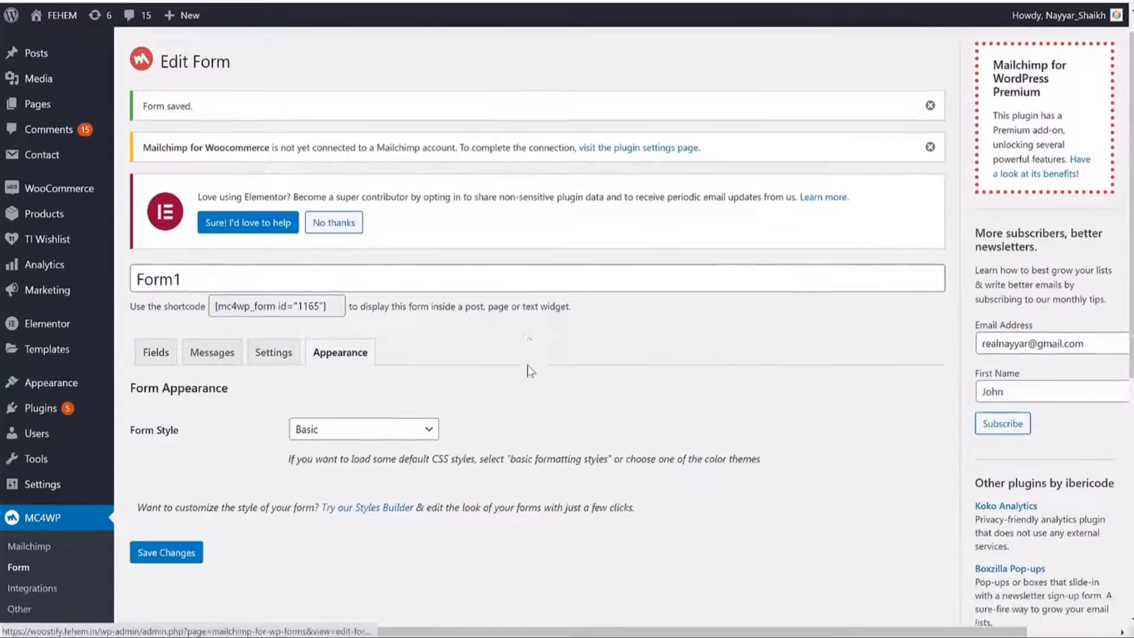
pyautogui.click(346, 236)
pyautogui.click(353, 325)
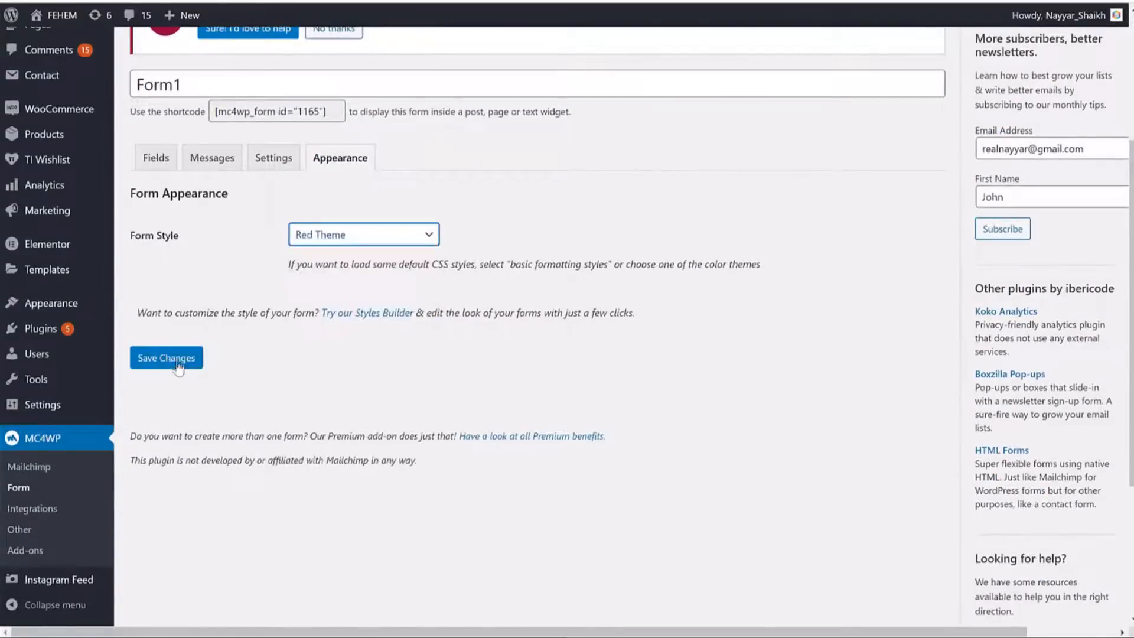
pyautogui.click(176, 361)
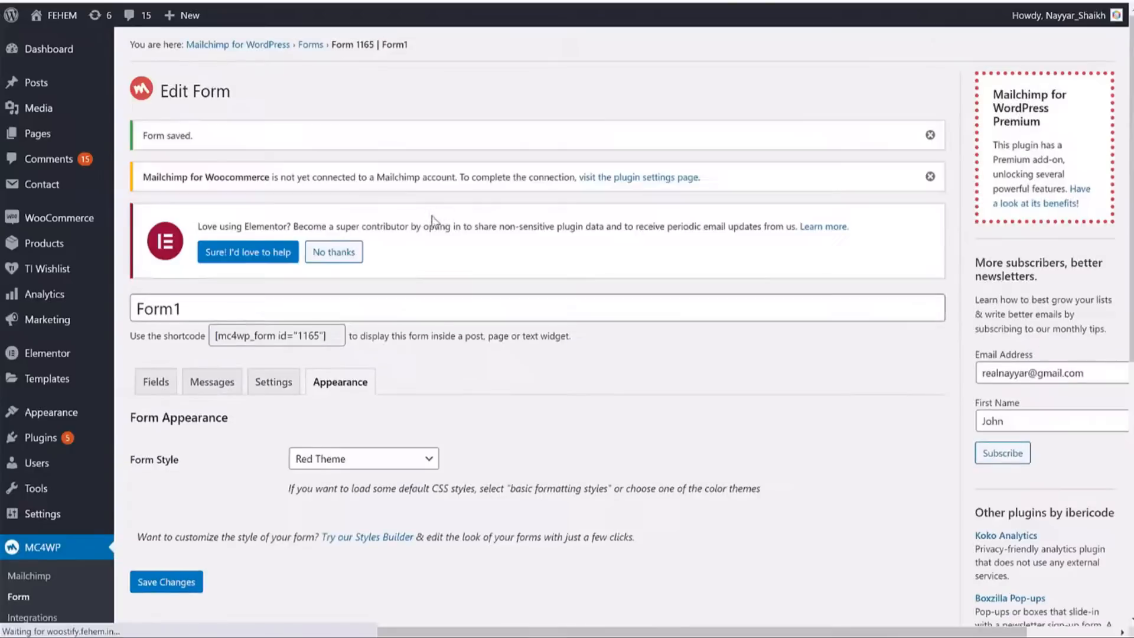
pyautogui.scroll(-4, 431, 215)
pyautogui.click(158, 156)
pyautogui.scroll(-4, 743, 314)
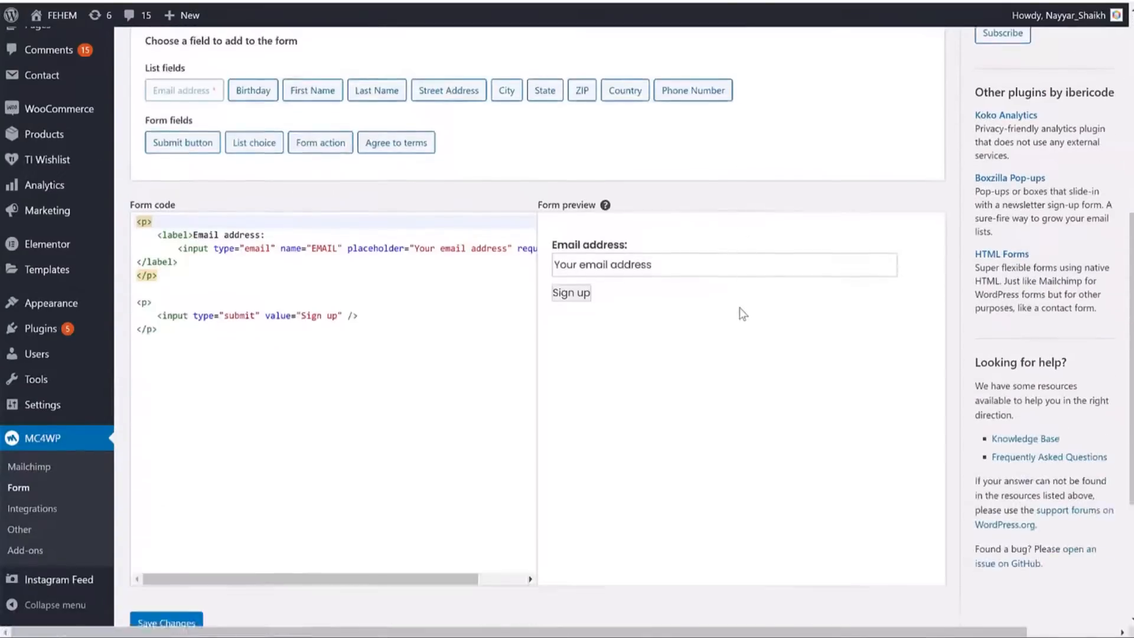
pyautogui.scroll(4, 743, 314)
# Set the form style to Inherit from Woostify theme, save, and return to Fields.
pyautogui.click(344, 157)
pyautogui.click(407, 235)
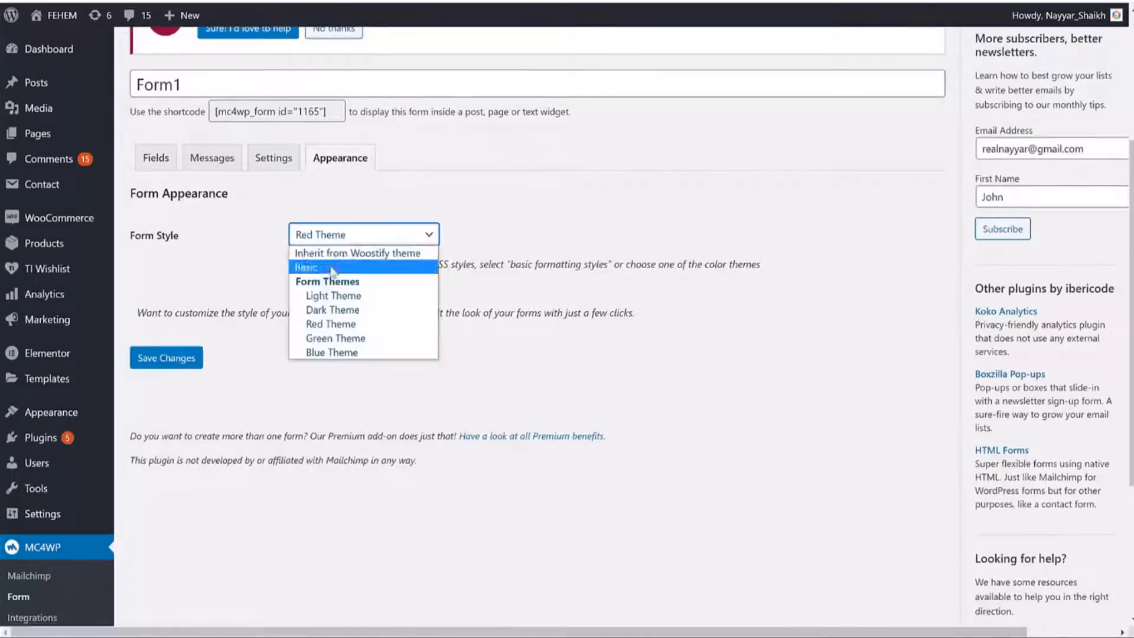
pyautogui.click(337, 253)
pyautogui.click(170, 361)
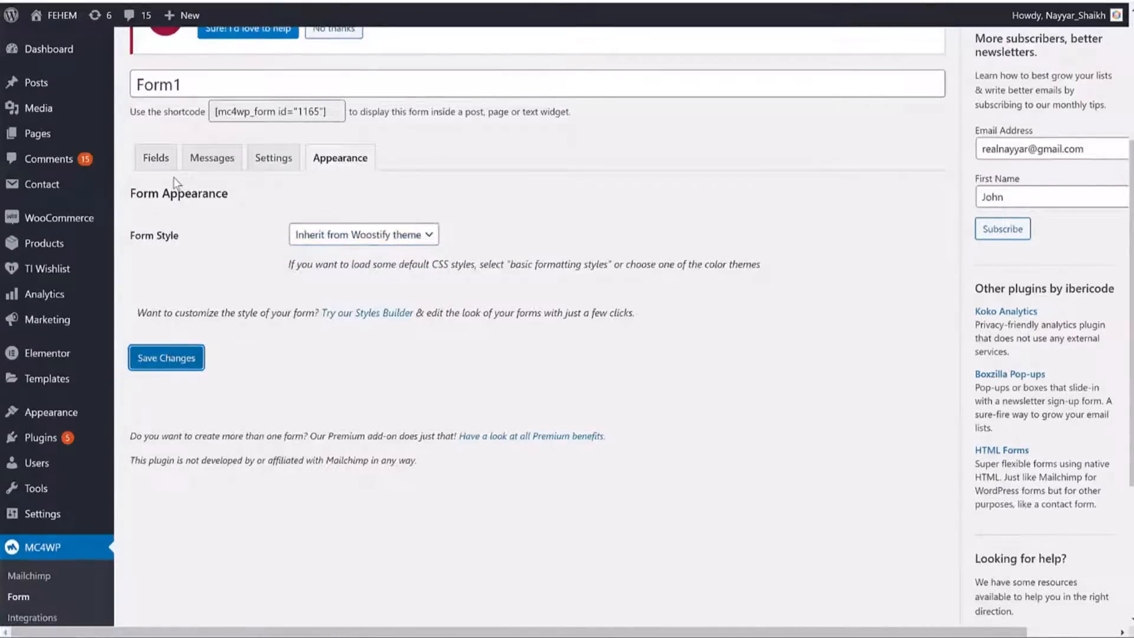
pyautogui.scroll(-5, 511, 239)
pyautogui.scroll(5, 192, 207)
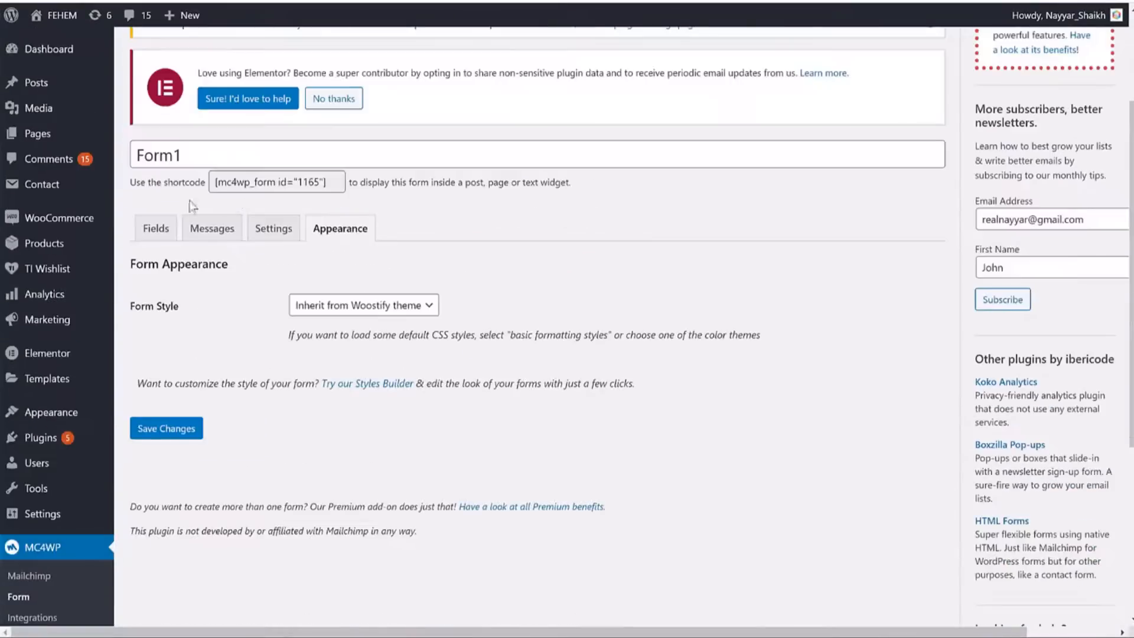
pyautogui.click(166, 231)
pyautogui.scroll(-5, 507, 283)
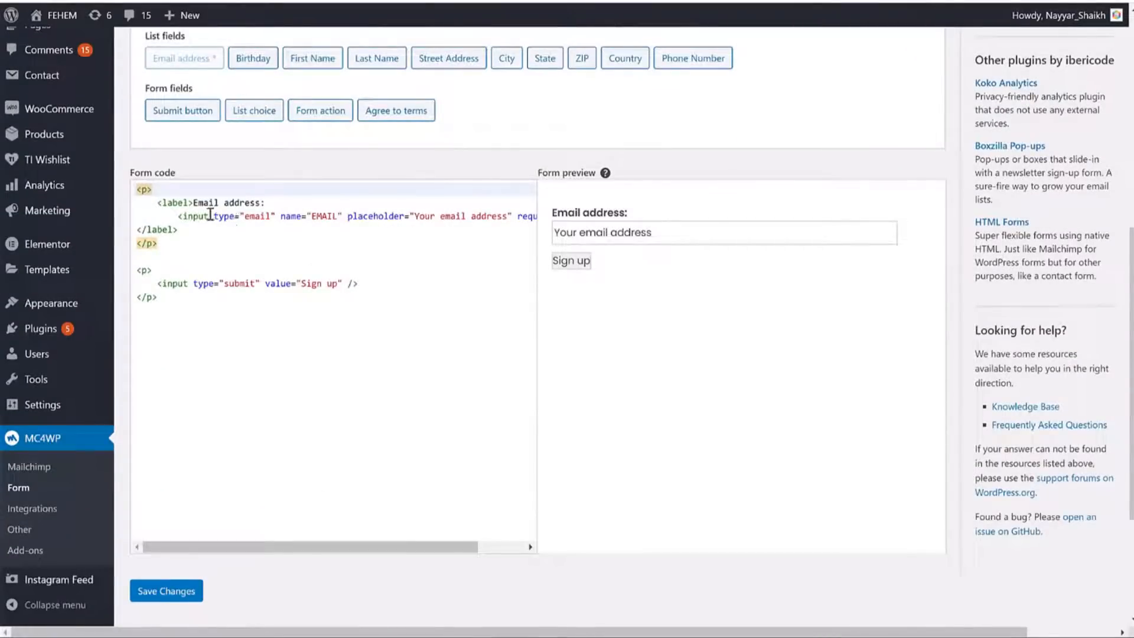
# Add class="mc-input" to the form's email input in the code editor.
pyautogui.moveTo(216, 214); pyautogui.dragTo(474, 216)
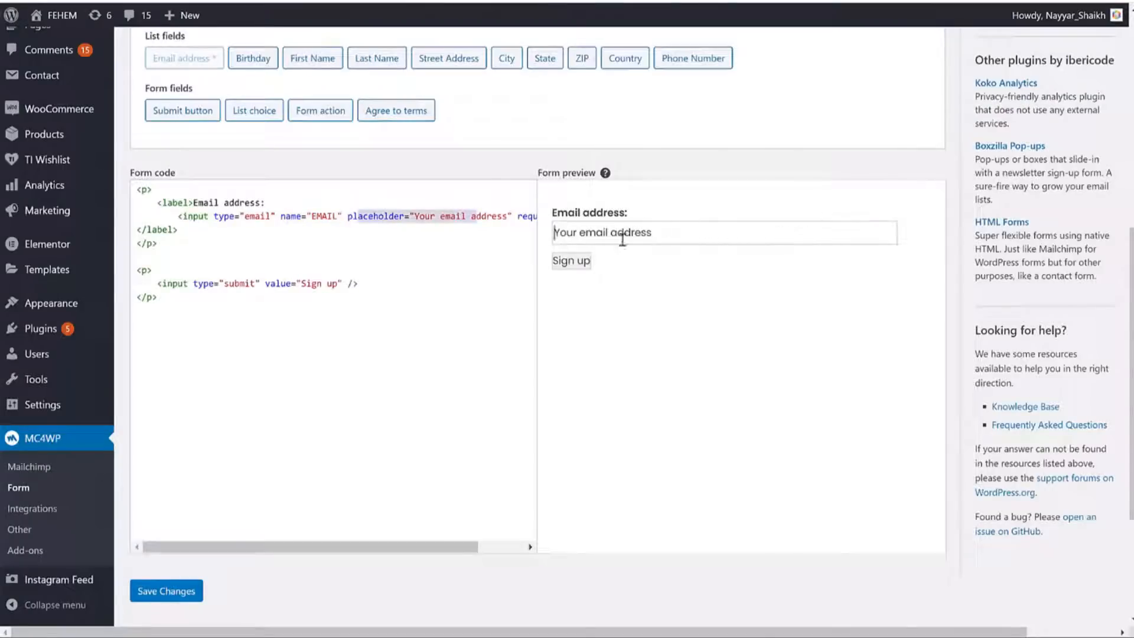
pyautogui.click(433, 219)
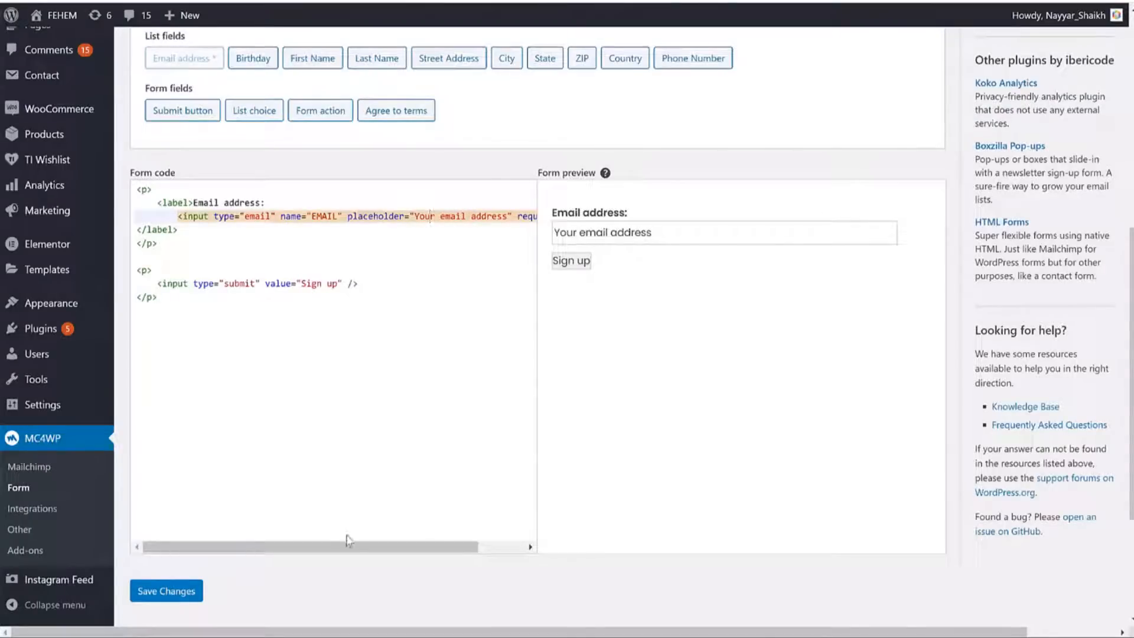
pyautogui.moveTo(347, 545); pyautogui.dragTo(459, 494)
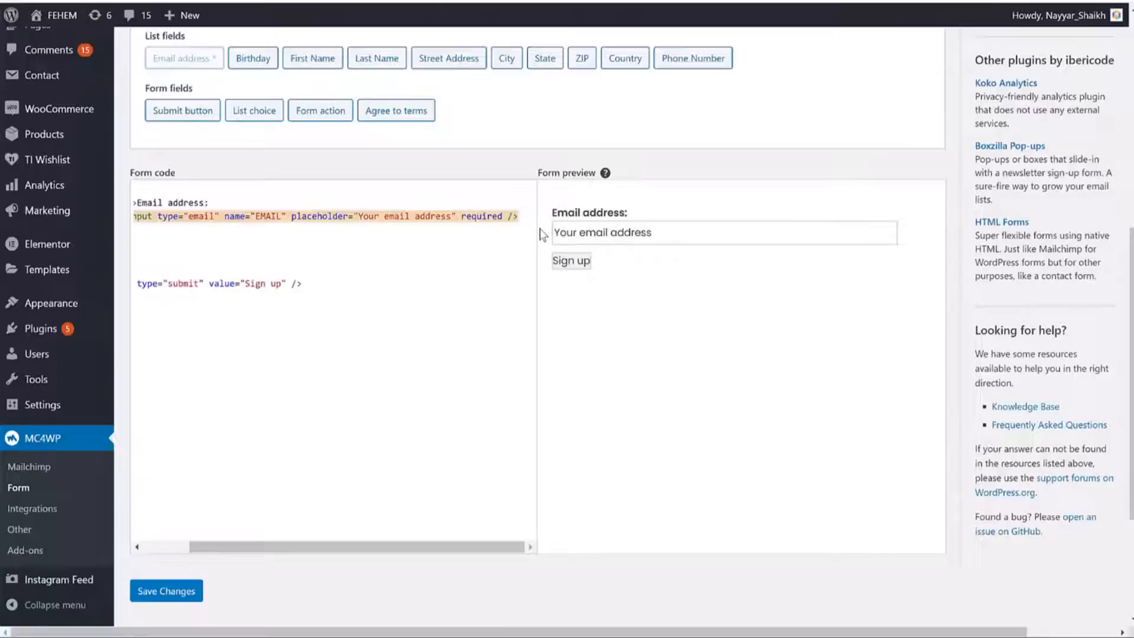
pyautogui.write('class= ')
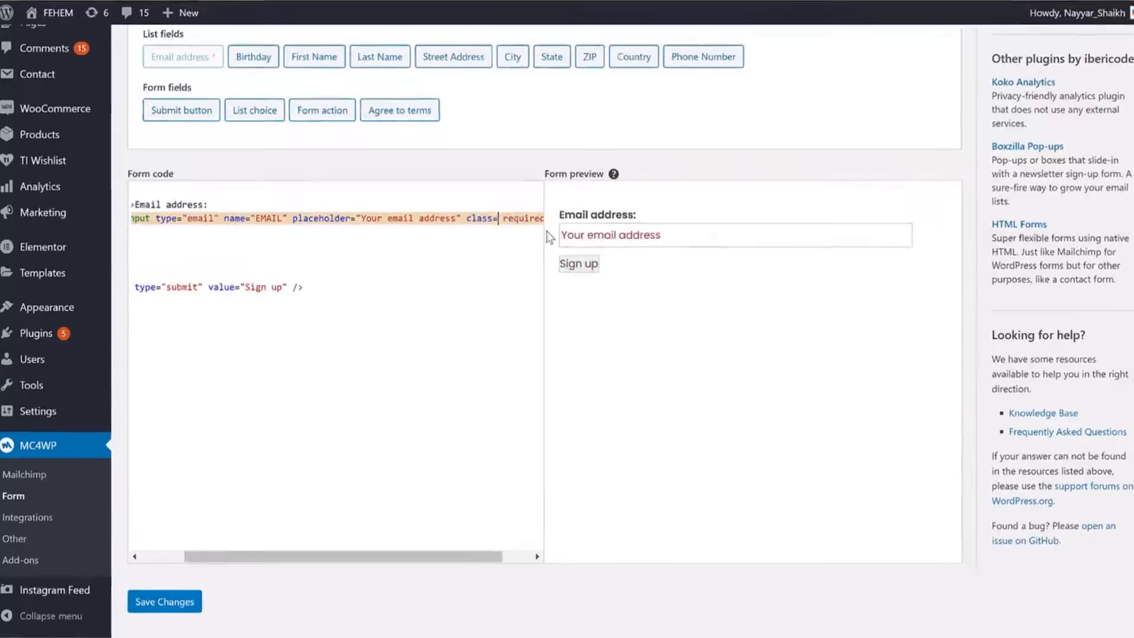
pyautogui.write('"')
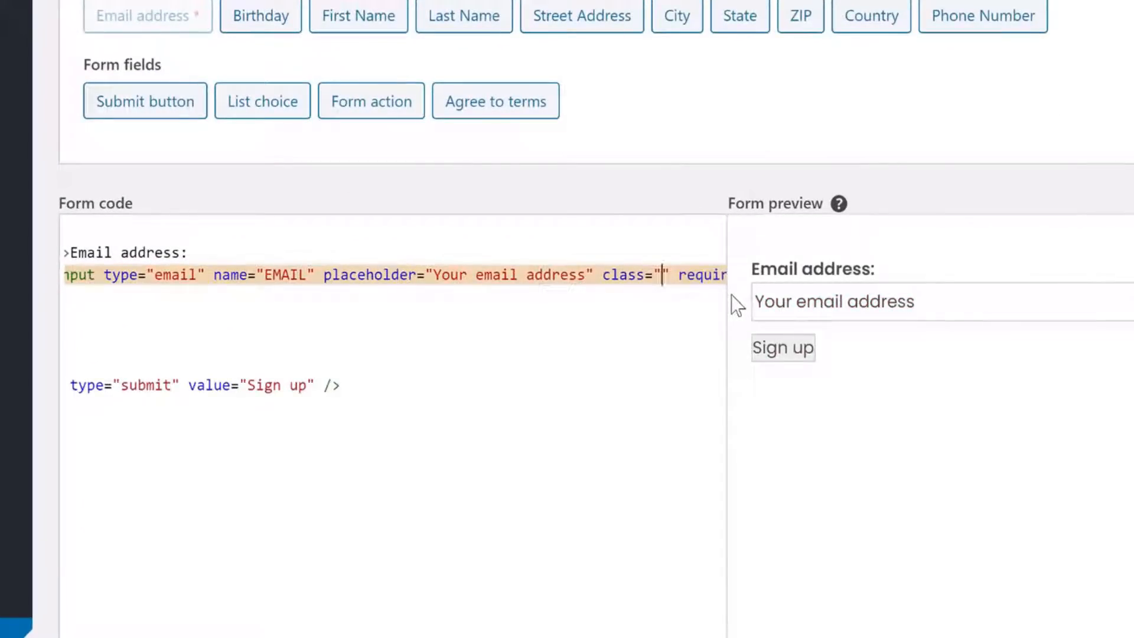
pyautogui.write('mc-')
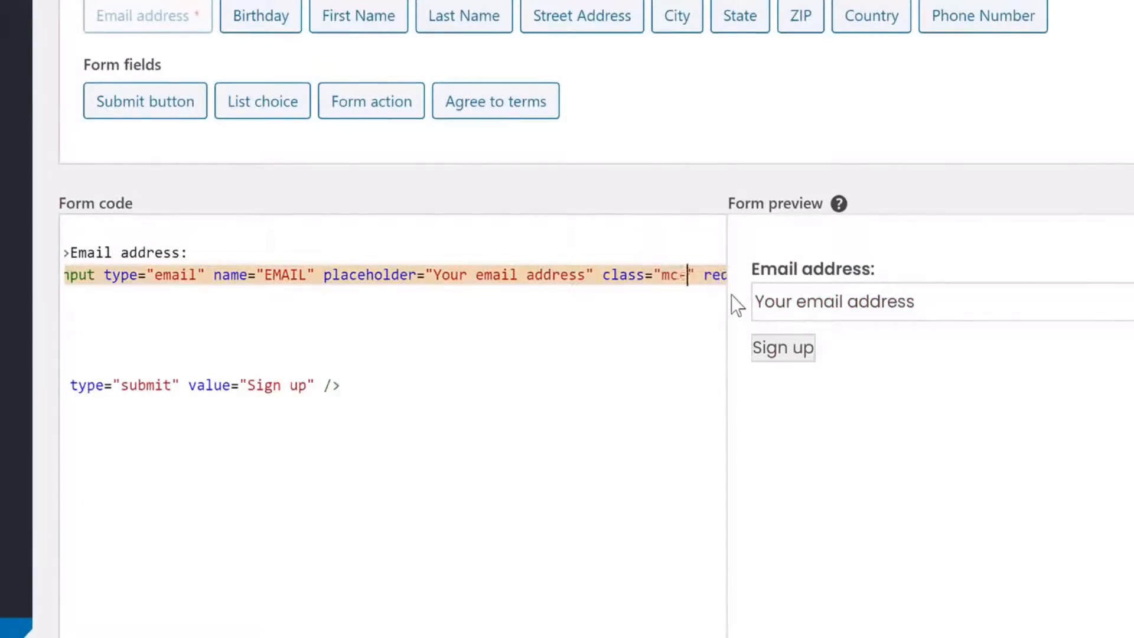
pyautogui.write('in')
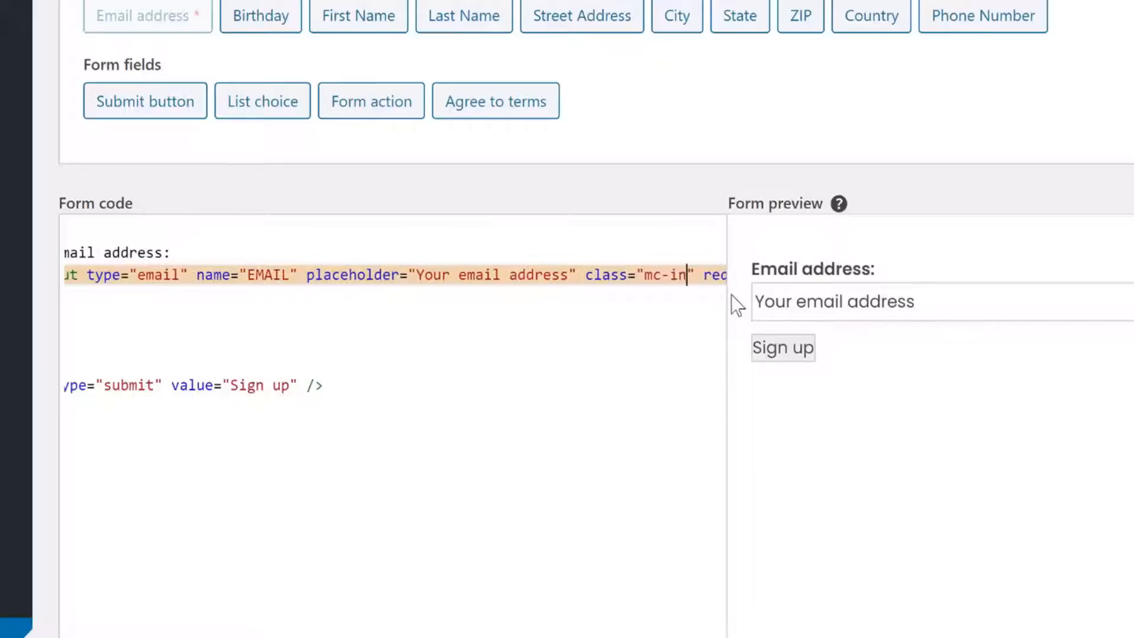
pyautogui.write('put')
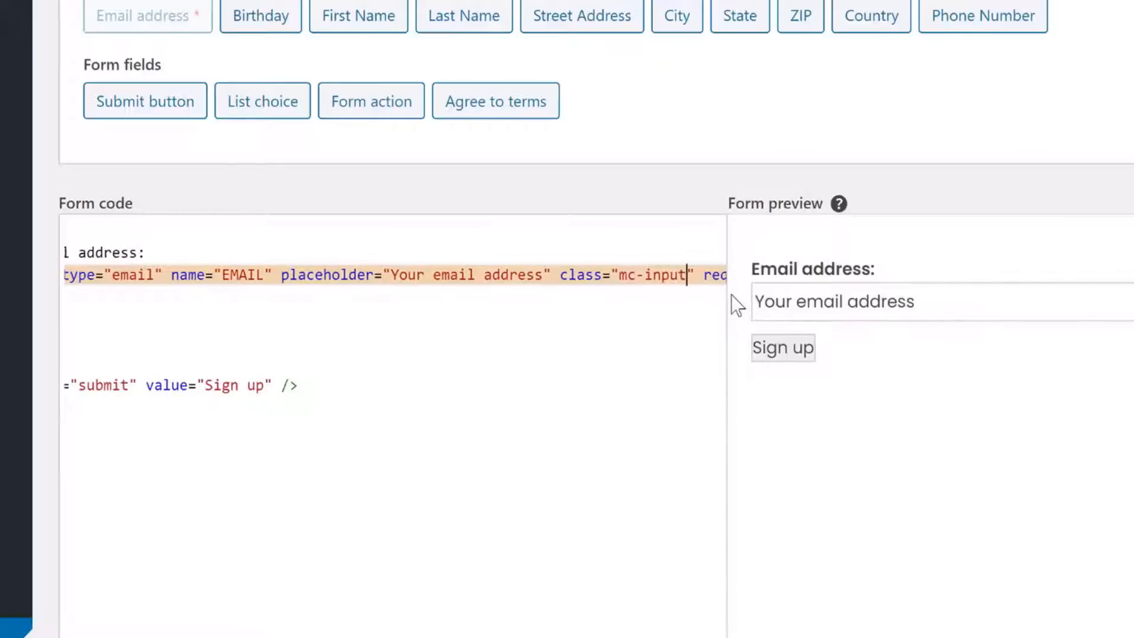
pyautogui.hscroll(2, 396, 320)
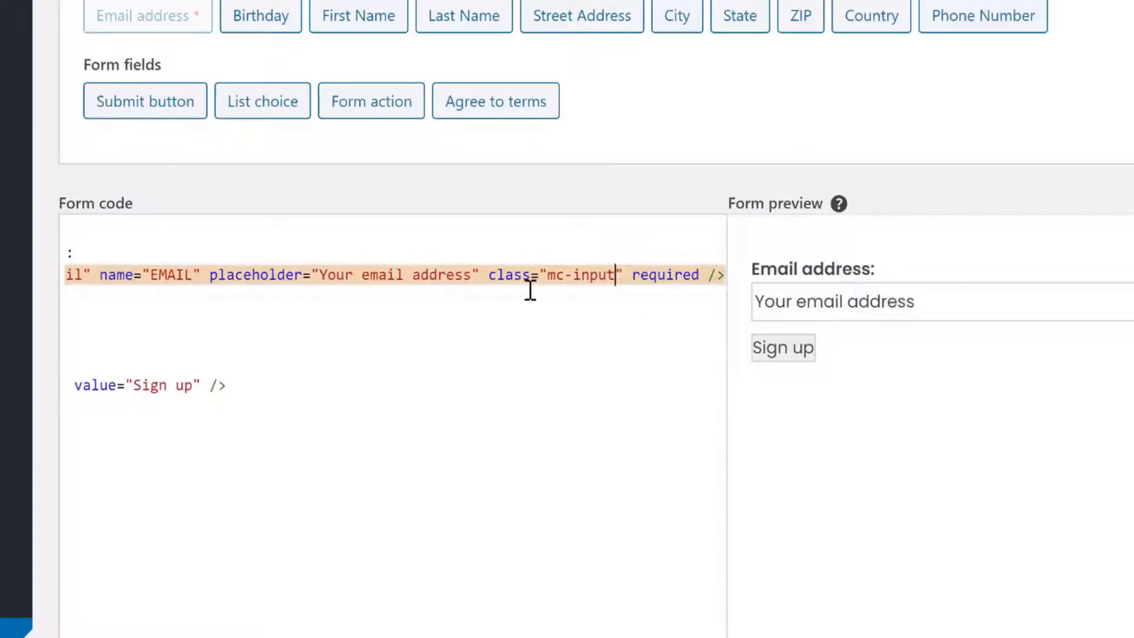
pyautogui.moveTo(489, 275); pyautogui.dragTo(626, 276)
pyautogui.hotkey('ctrl', 'c')
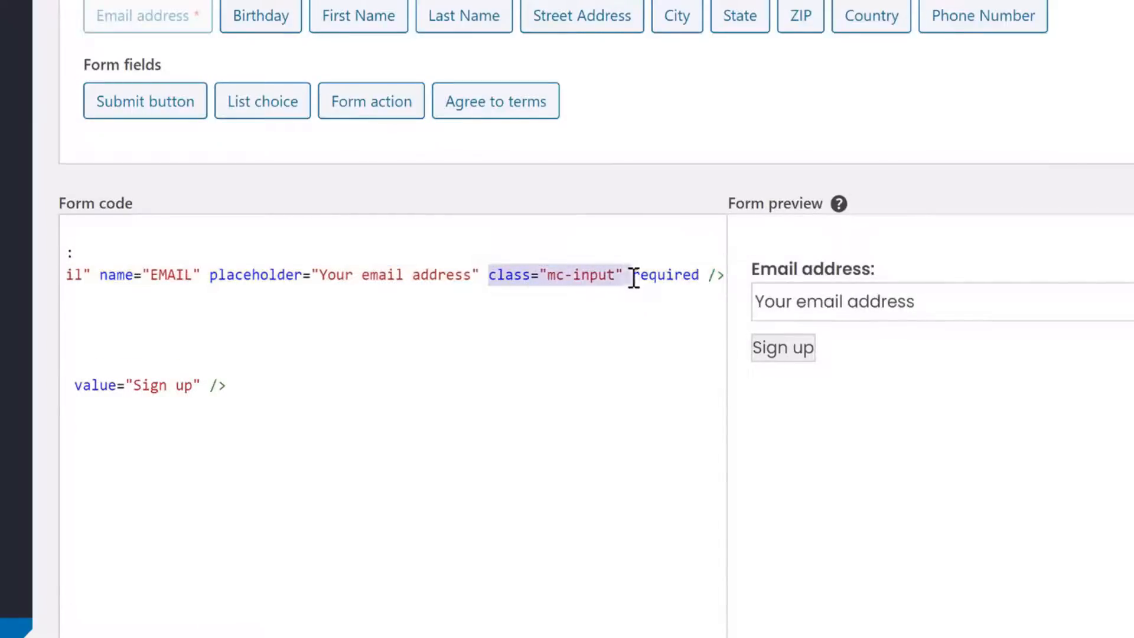
pyautogui.click(627, 276)
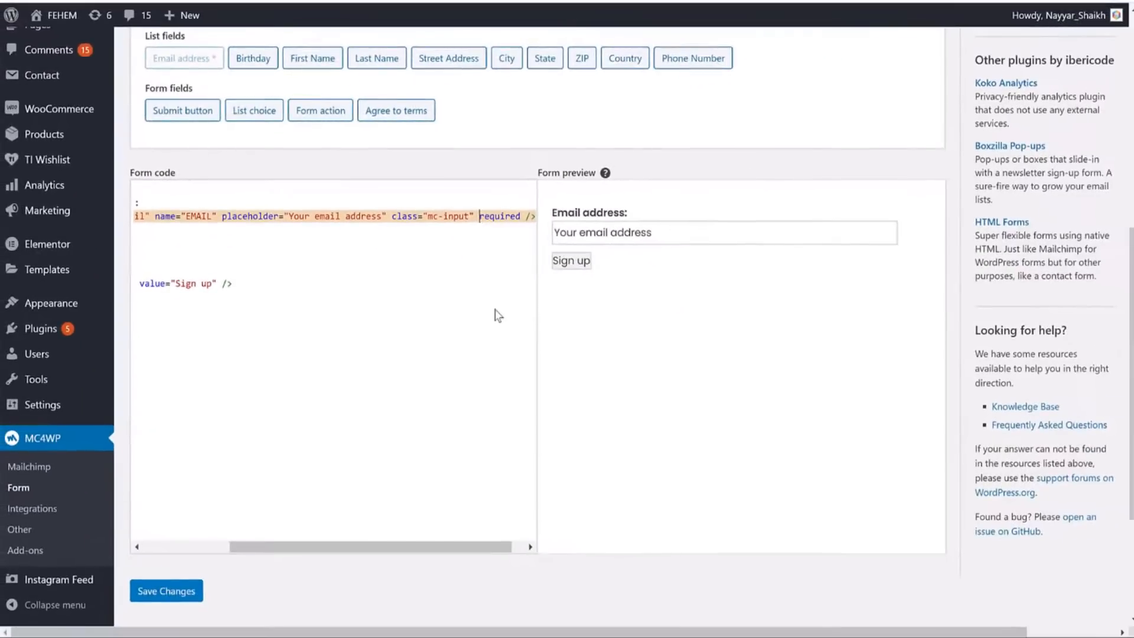
# Give the Sign up submit input class="mc-button" and save the form.
pyautogui.click(403, 217)
pyautogui.moveTo(394, 217); pyautogui.dragTo(471, 216)
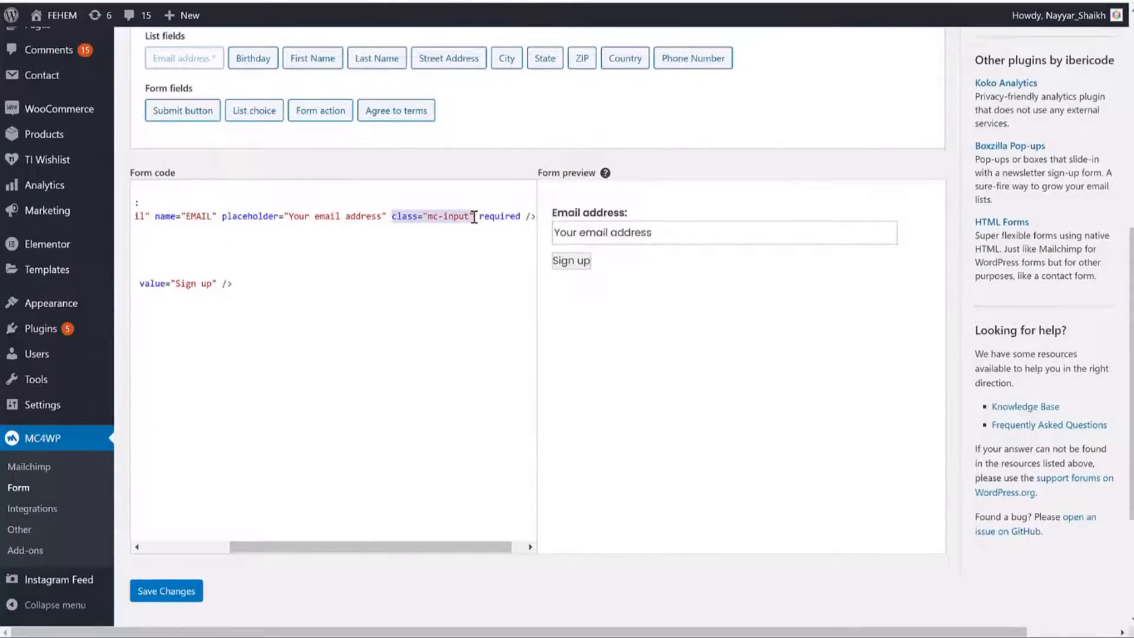
pyautogui.moveTo(357, 546); pyautogui.dragTo(270, 546)
pyautogui.click(345, 284)
pyautogui.hotkey('ctrl', 'v')
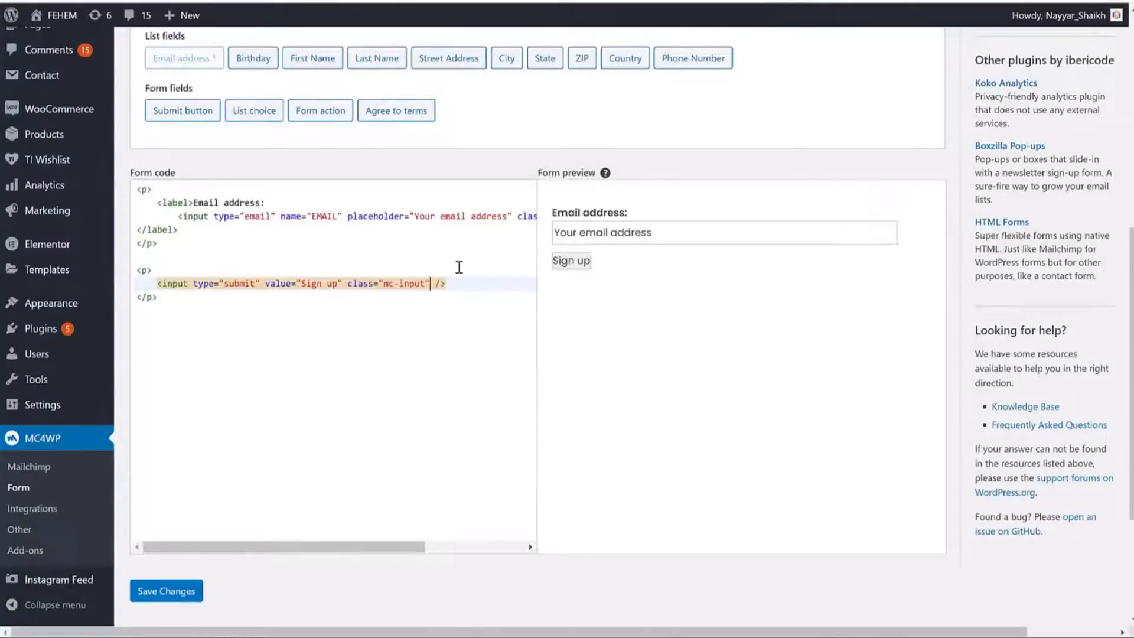
pyautogui.press('BackSpace')
pyautogui.press('BackSpace')
pyautogui.press('BackSpace')
pyautogui.press('BackSpace')
pyautogui.press('BackSpace')
pyautogui.write('butto')
pyautogui.click(168, 597)
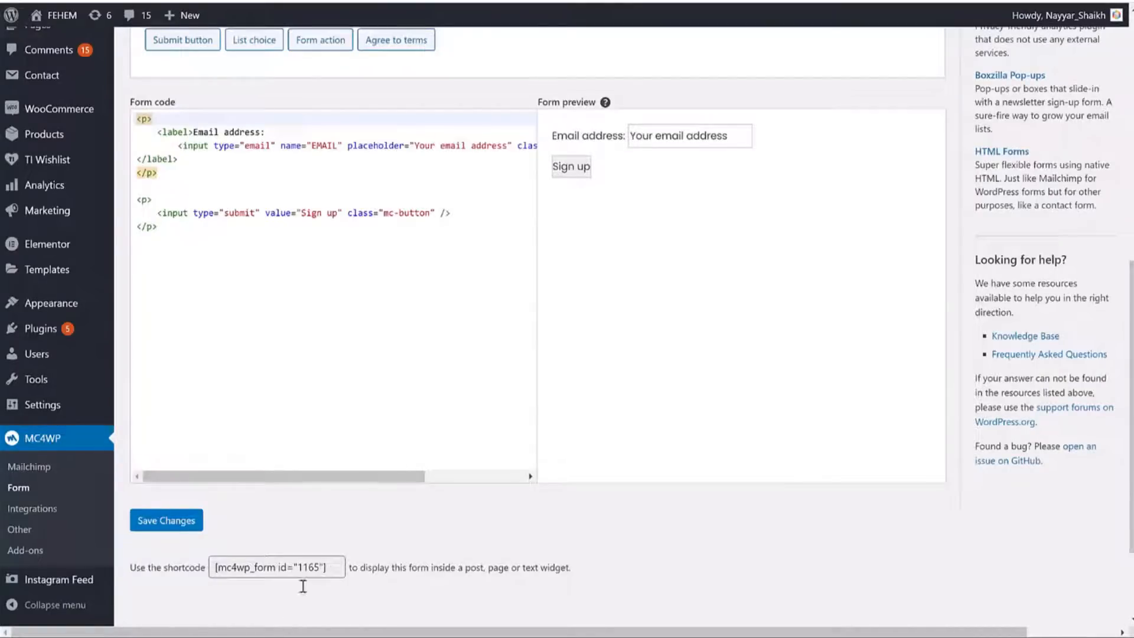
# Open the MailChimp folder's Style file in Notepad and copy all its newsletter CSS.
pyautogui.click(324, 636)
pyautogui.click(467, 379)
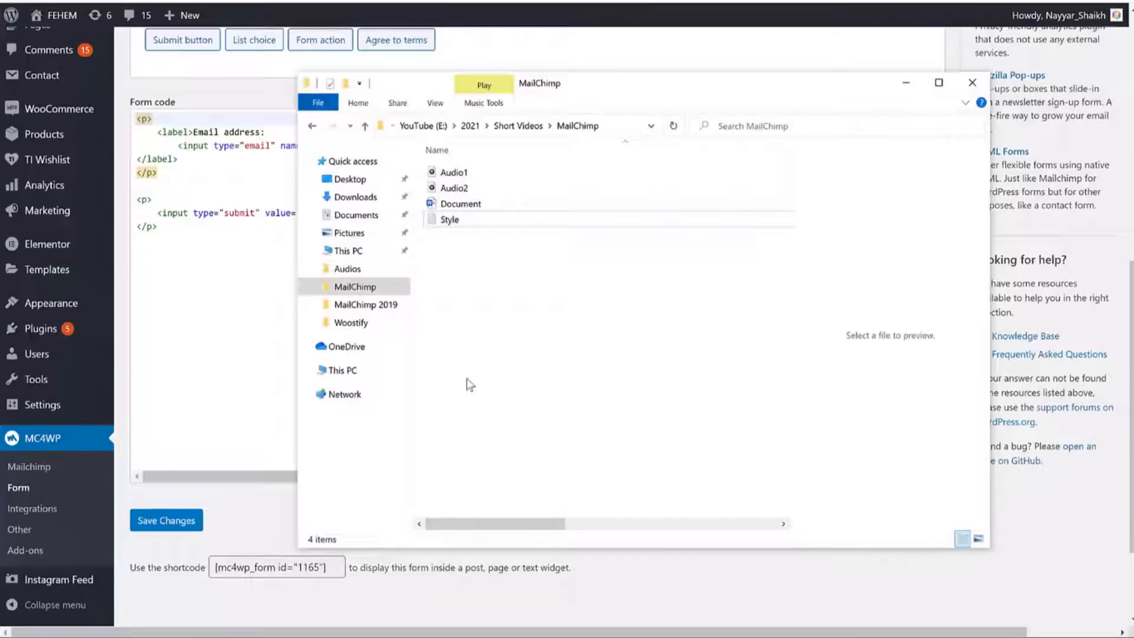
pyautogui.click(452, 220)
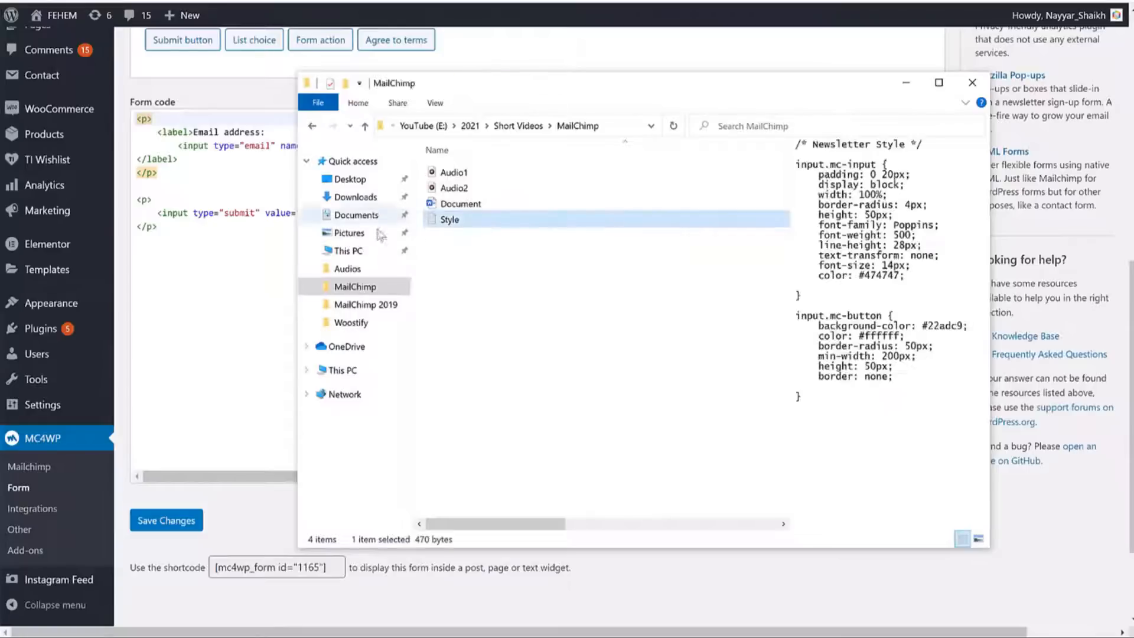
pyautogui.doubleClick(453, 220)
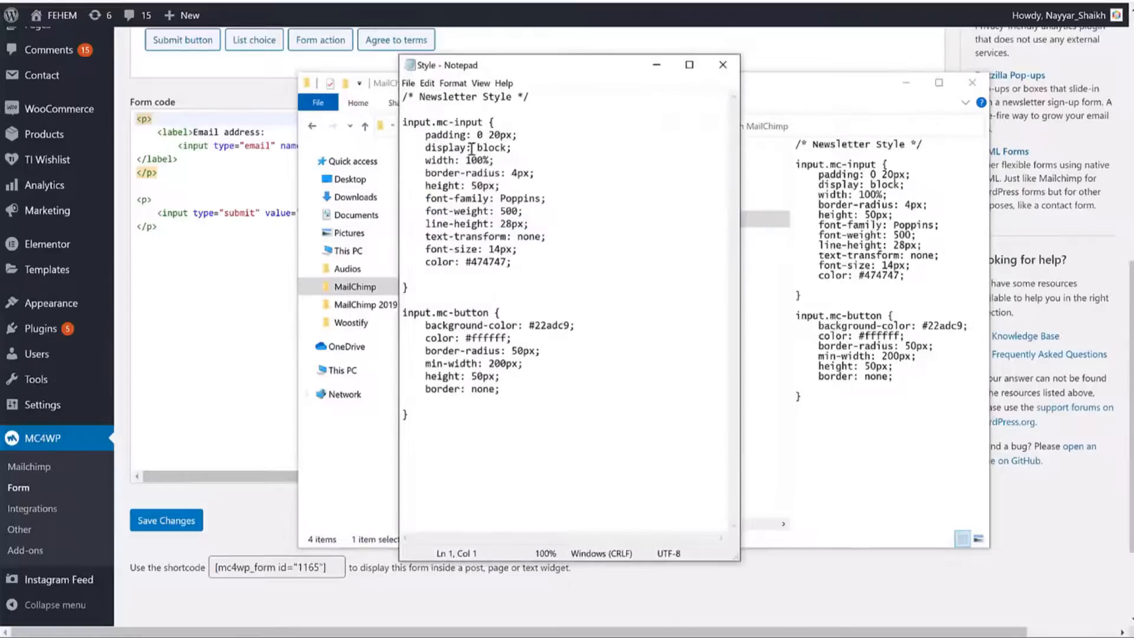
pyautogui.moveTo(427, 463); pyautogui.dragTo(402, 70)
pyautogui.hotkey('ctrl', 'c')
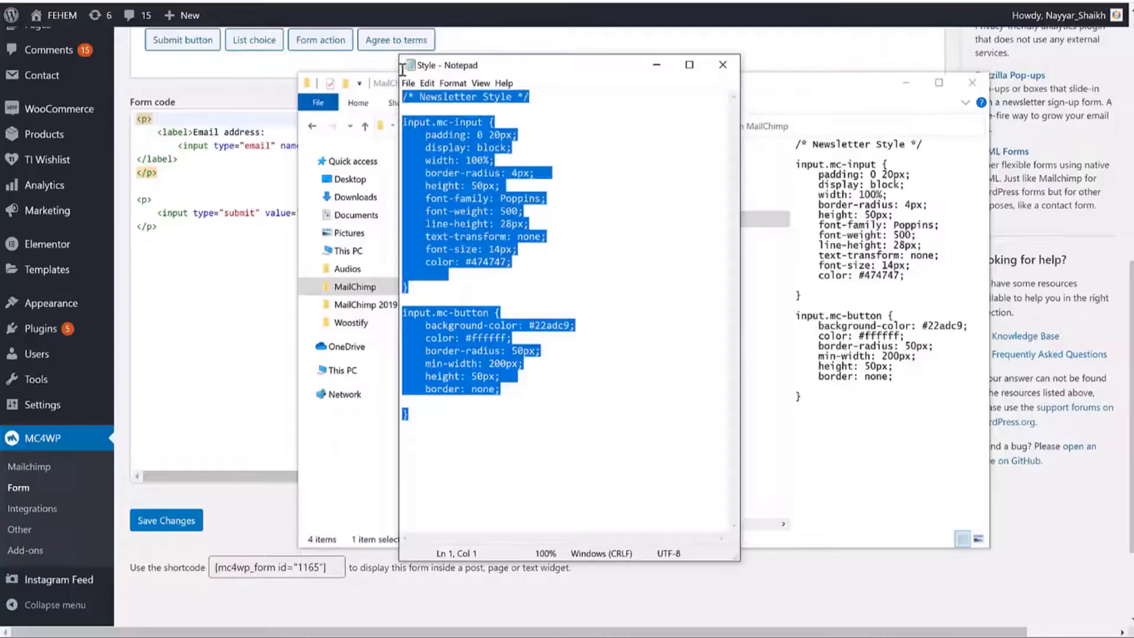
pyautogui.click(659, 66)
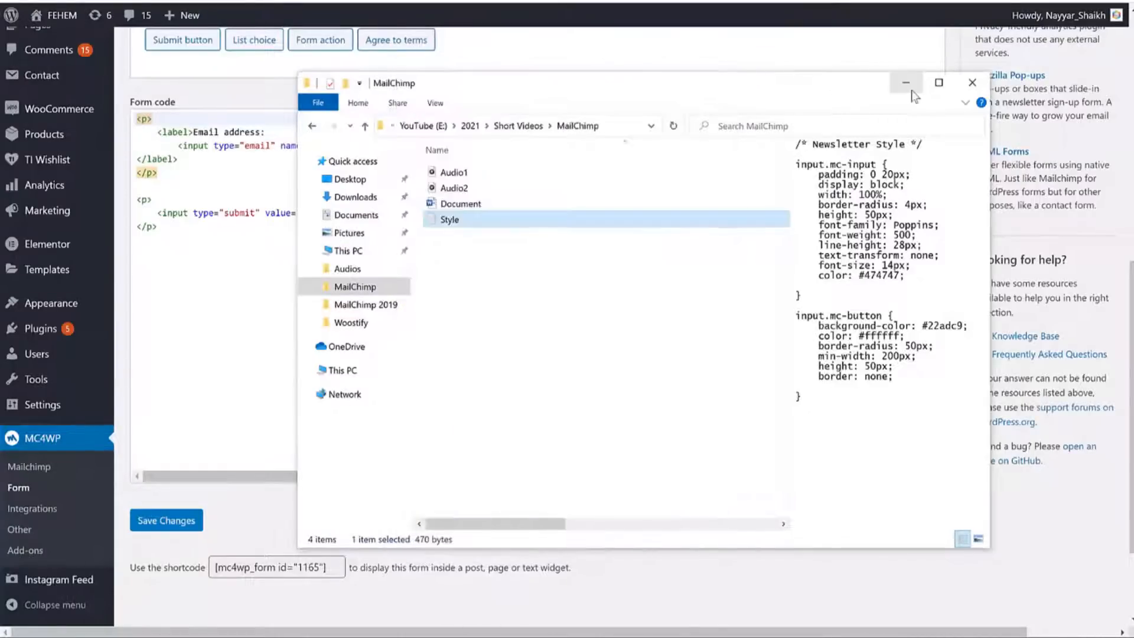
pyautogui.click(908, 86)
pyautogui.scroll(-1, 223, 365)
pyautogui.scroll(3, 212, 355)
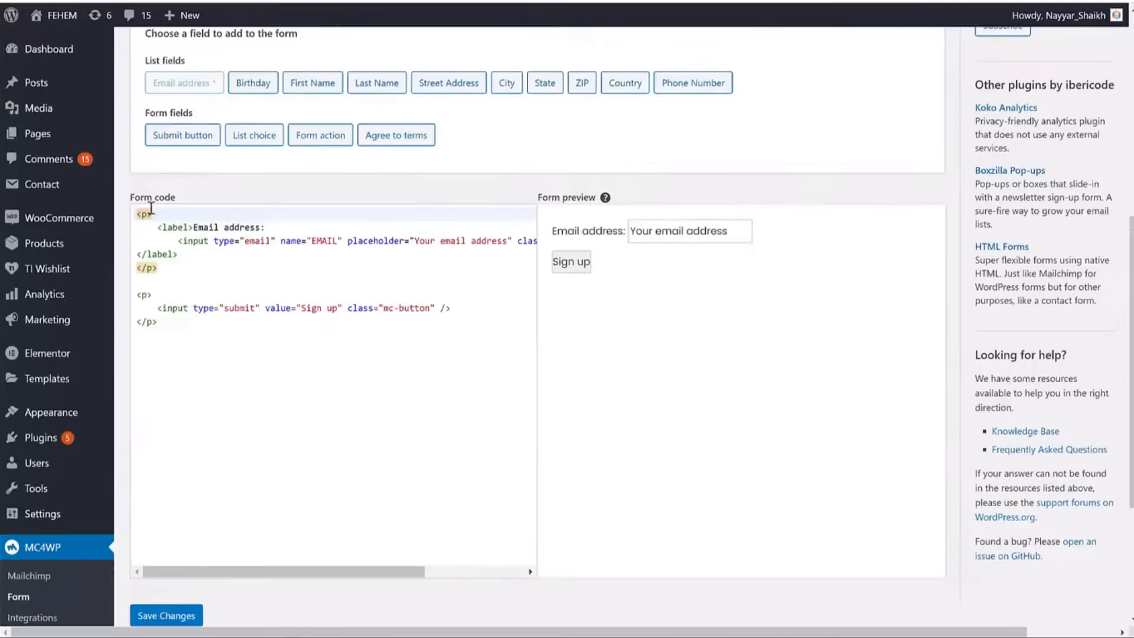
# Paste the mc-input and mc-button CSS into the Customizer's Additional CSS and publish it.
pyautogui.moveTo(57, 412)
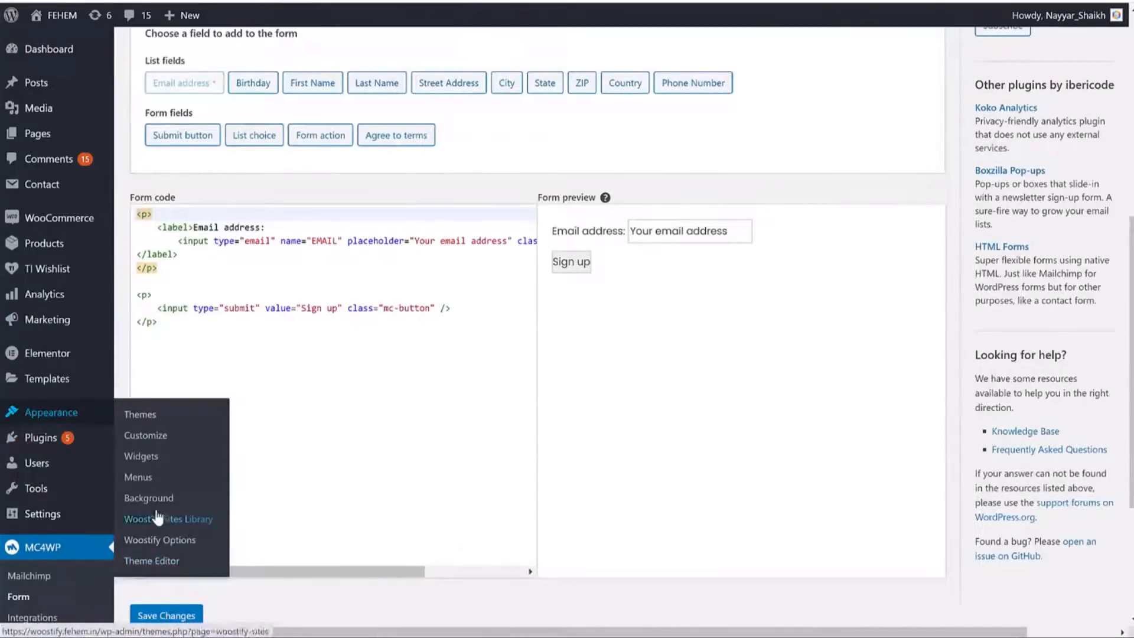
pyautogui.rightClick(148, 440)
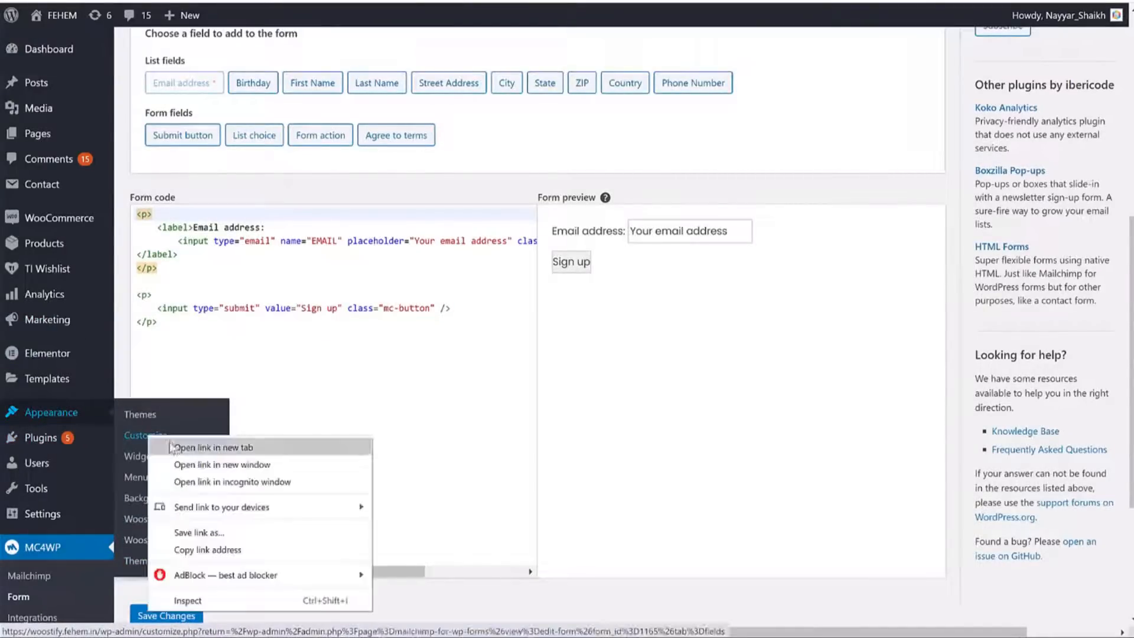
pyautogui.click(177, 443)
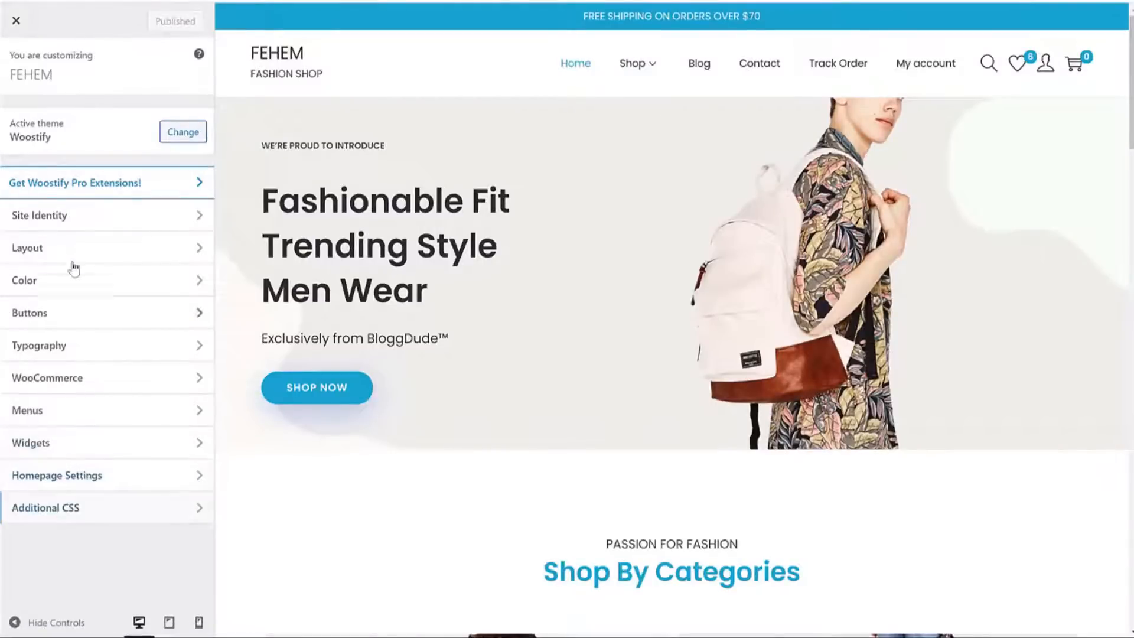
pyautogui.click(83, 518)
pyautogui.hotkey('ctrl', 'v')
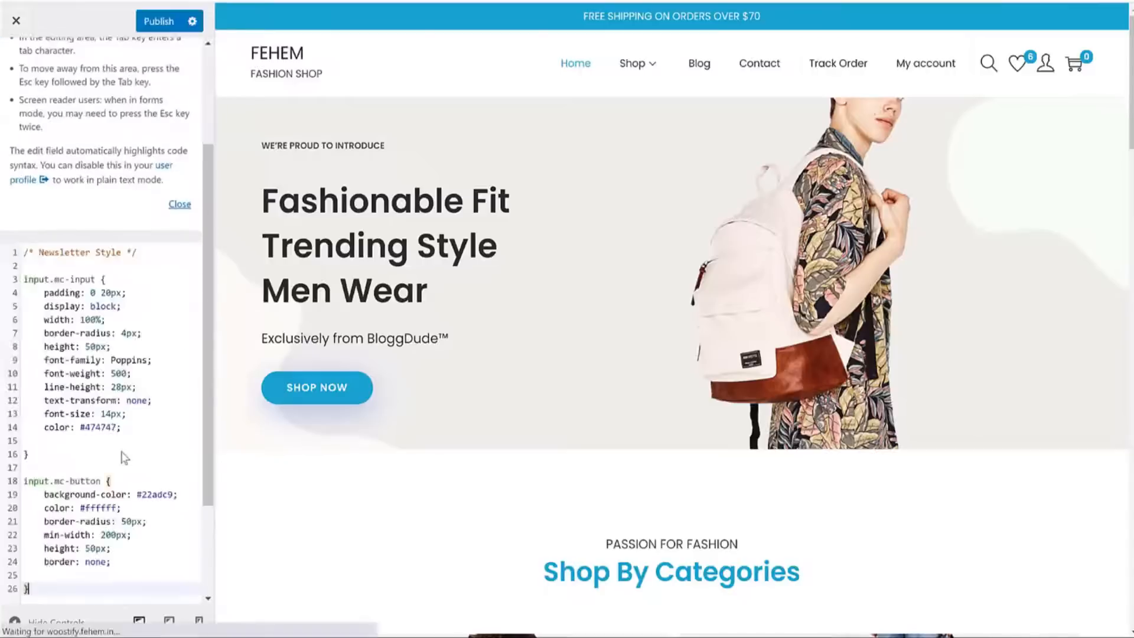
pyautogui.scroll(-2, 127, 465)
pyautogui.click(150, 21)
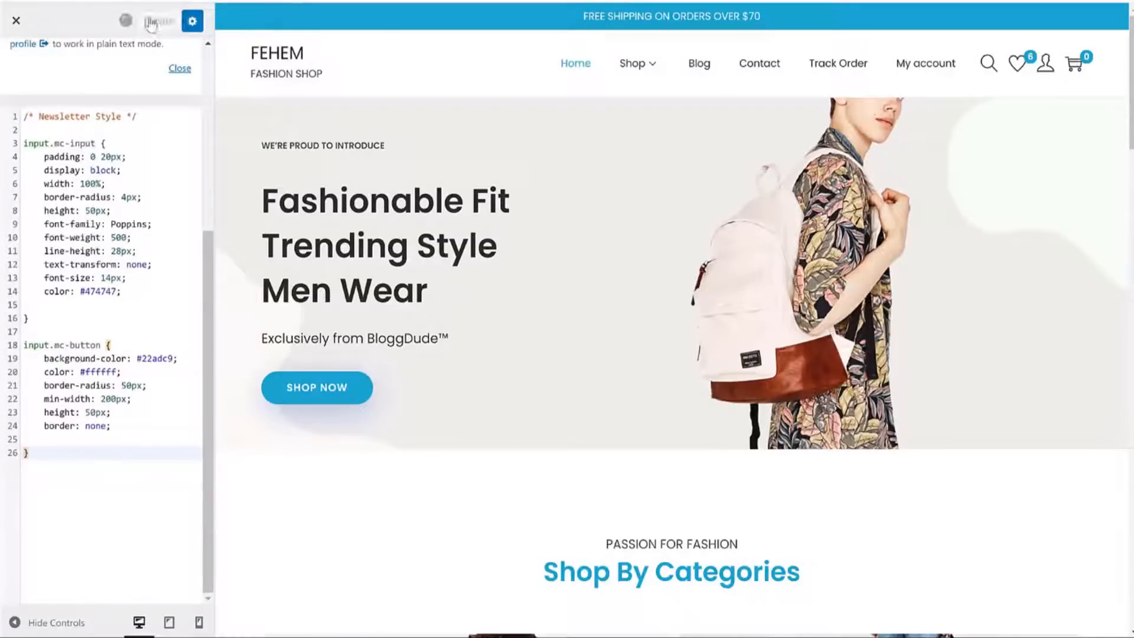
pyautogui.moveTo(58, 346); pyautogui.dragTo(101, 347)
pyautogui.scroll(2, 96, 349)
pyautogui.scroll(1, 96, 349)
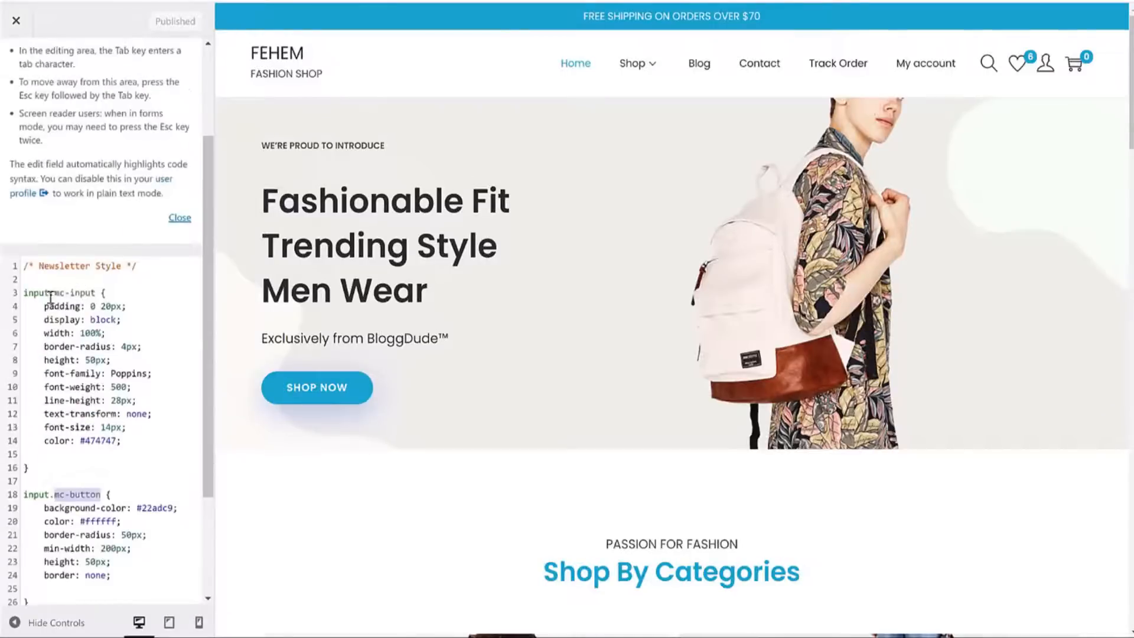
pyautogui.moveTo(54, 293); pyautogui.dragTo(95, 293)
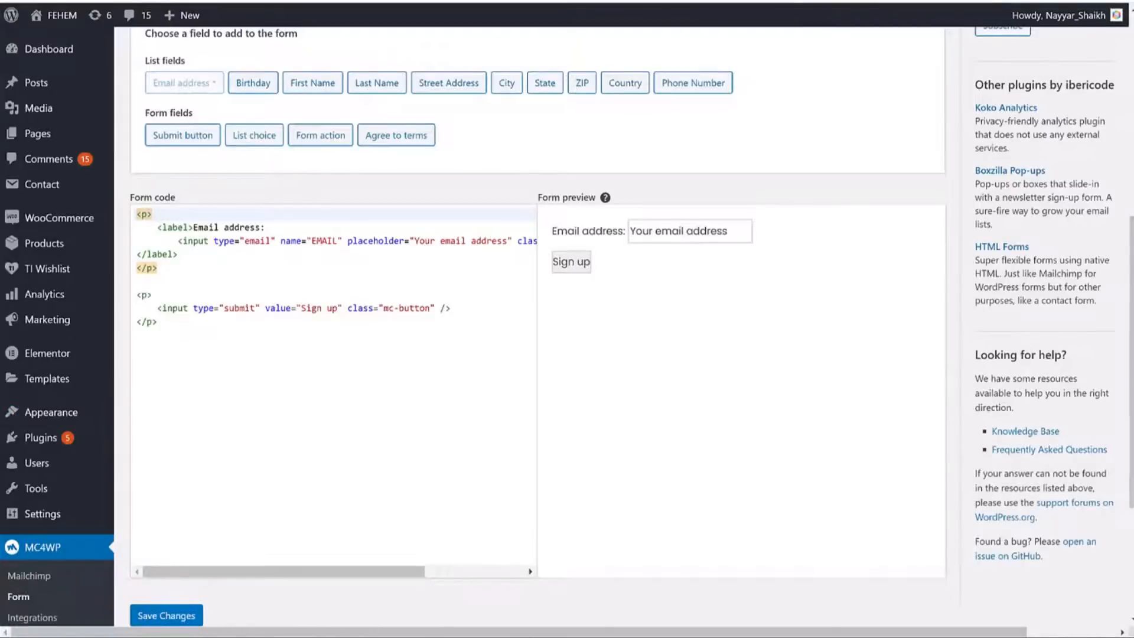
# Reload the MC4WP Form page and inspect the styled preview and #22adc9 button colour.
pyautogui.click(72, 1)
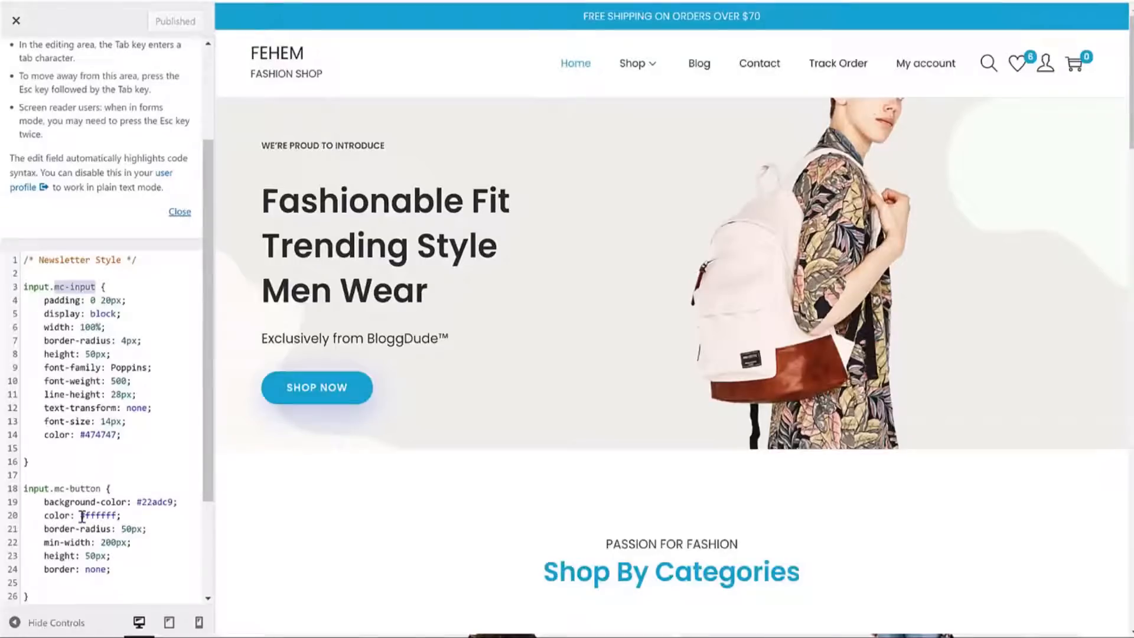
pyautogui.scroll(-2, 112, 366)
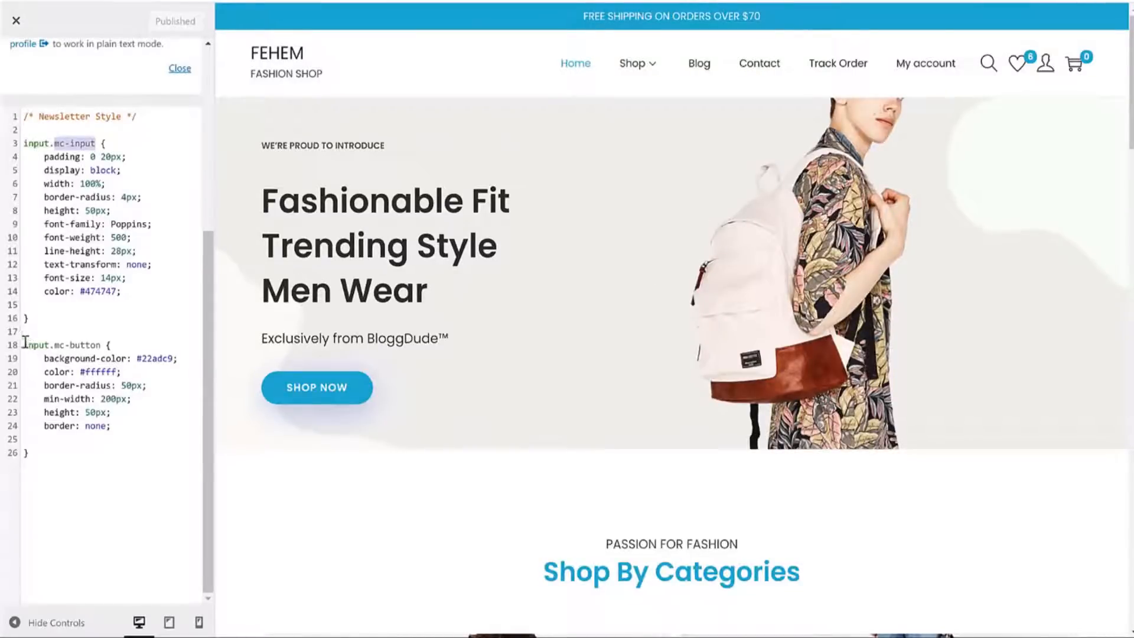
pyautogui.moveTo(25, 343); pyautogui.dragTo(84, 422)
pyautogui.click(81, 398)
pyautogui.moveTo(44, 359)
pyautogui.mouseDown()
pyautogui.moveTo(175, 357)
pyautogui.moveTo(138, 357)
pyautogui.mouseUp()
pyautogui.click(170, 359)
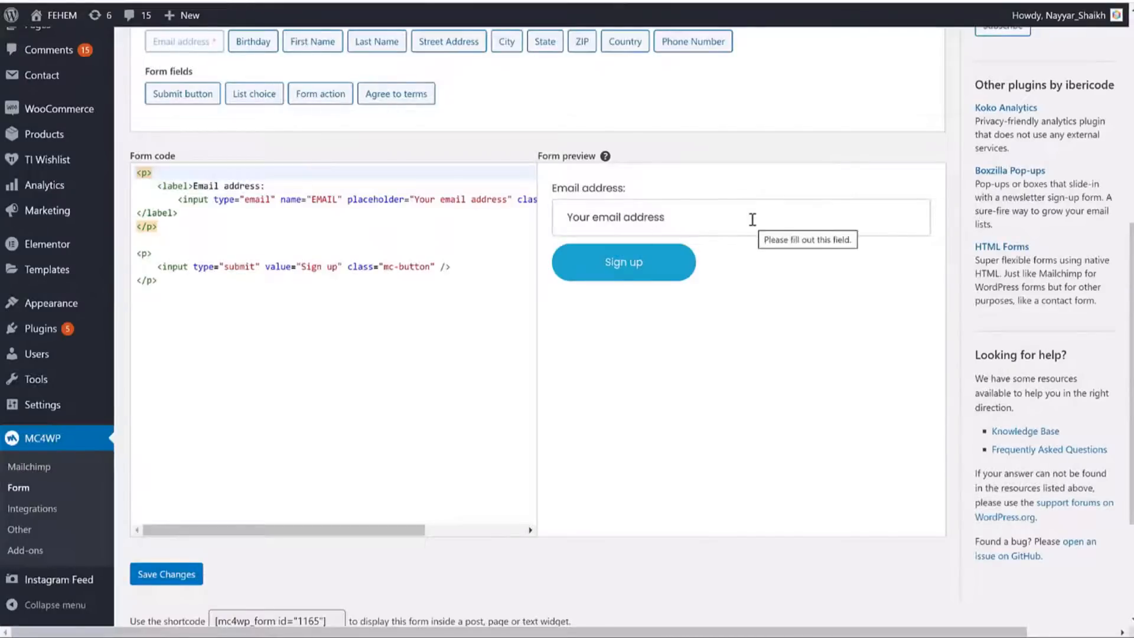
pyautogui.scroll(4, 754, 347)
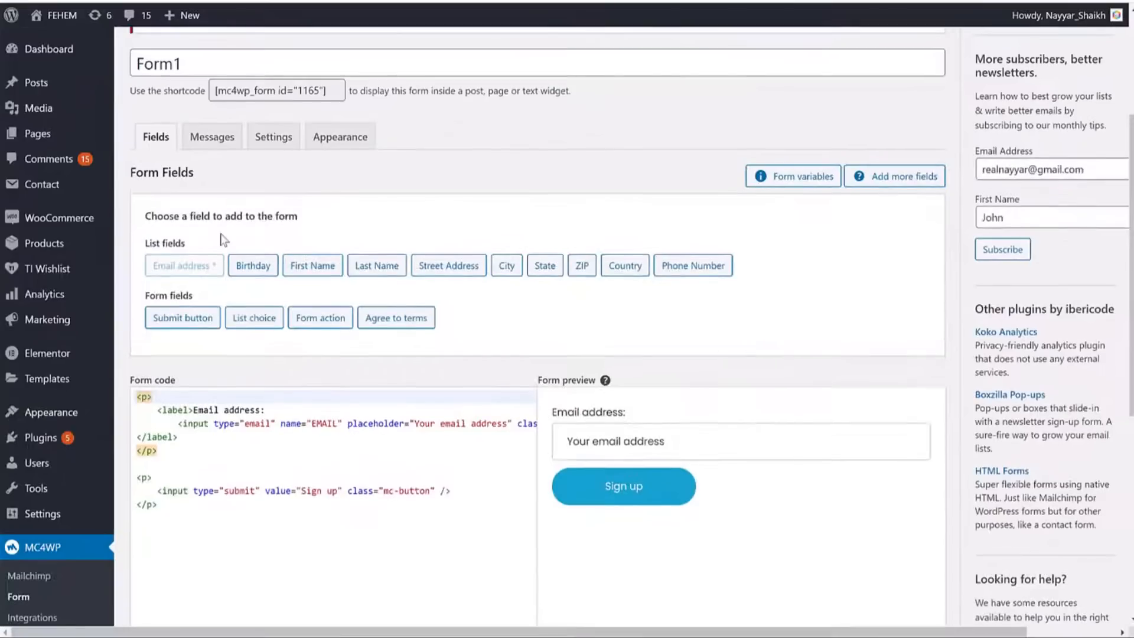
# Copy the form shortcode [mc4wp_form id="1165"].
pyautogui.click(298, 89)
pyautogui.rightClick(299, 89)
pyautogui.click(331, 99)
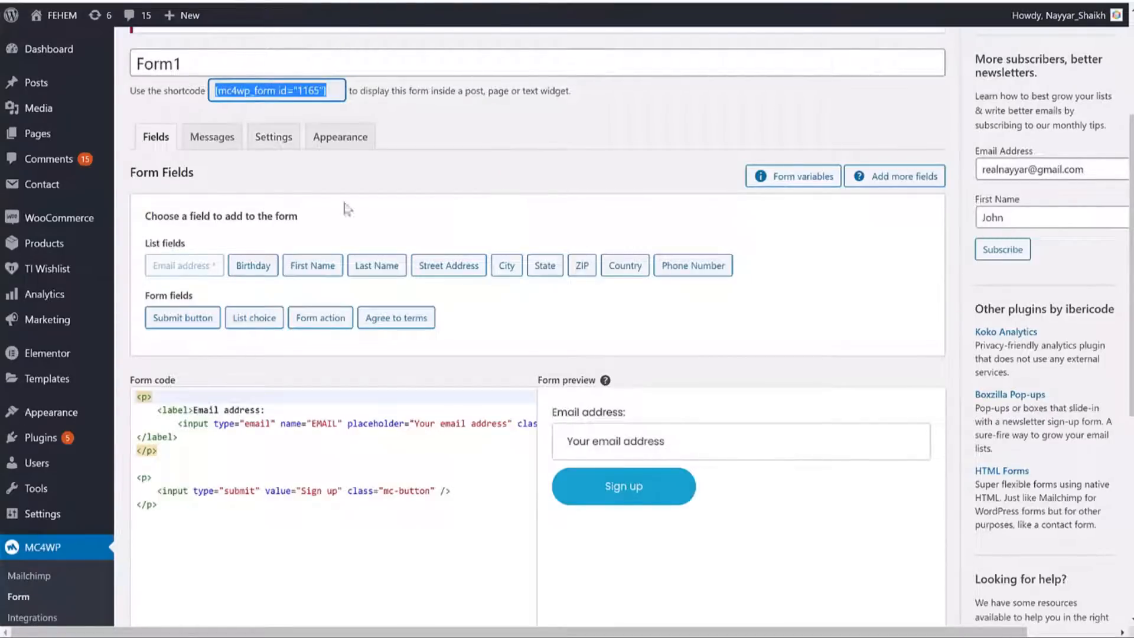
pyautogui.scroll(-5, 258, 385)
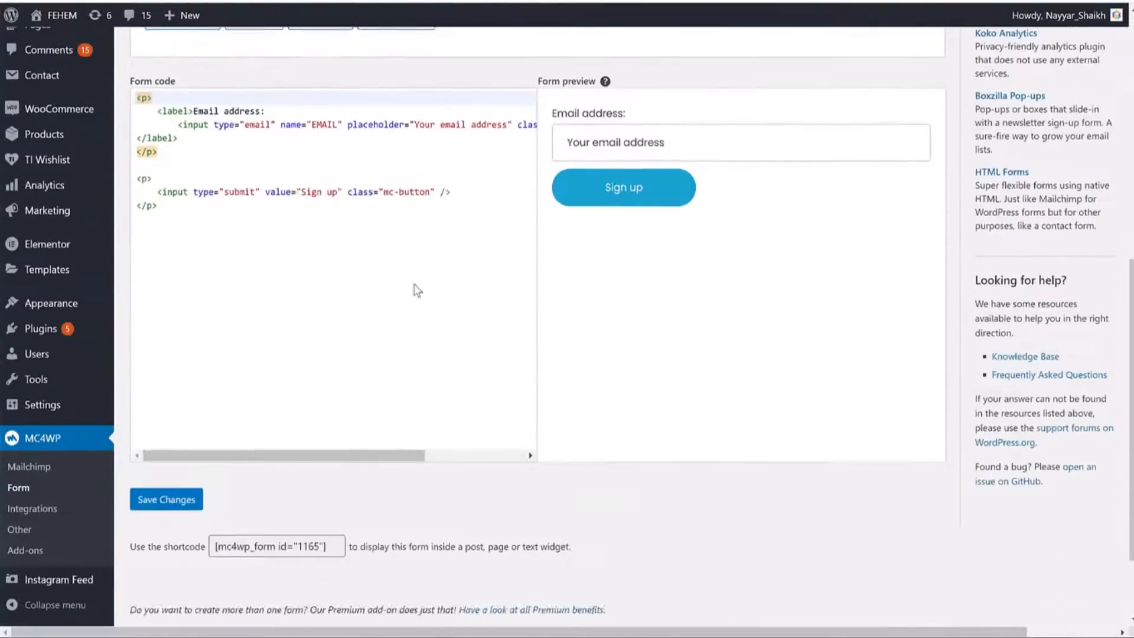
pyautogui.scroll(4, 418, 289)
pyautogui.scroll(-2, 276, 335)
pyautogui.moveTo(77, 308)
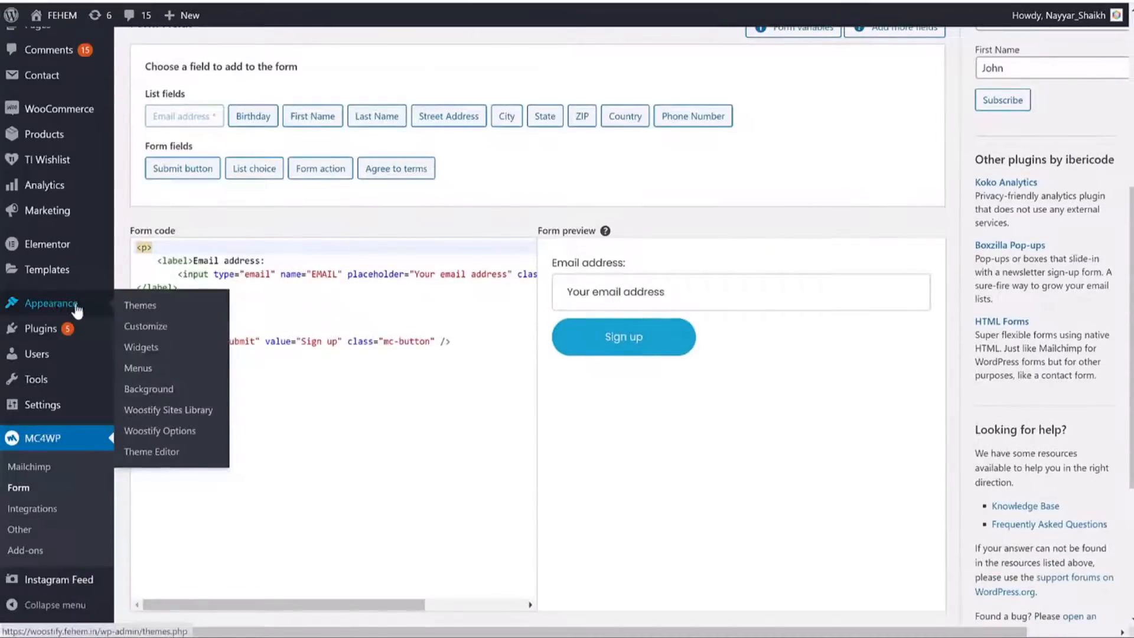
# Add the Mailchimp Sign-Up Form widget to the Main Sidebar from a new Widgets tab.
pyautogui.rightClick(144, 348)
pyautogui.click(166, 356)
pyautogui.hotkey('ctrl', 'Tab')
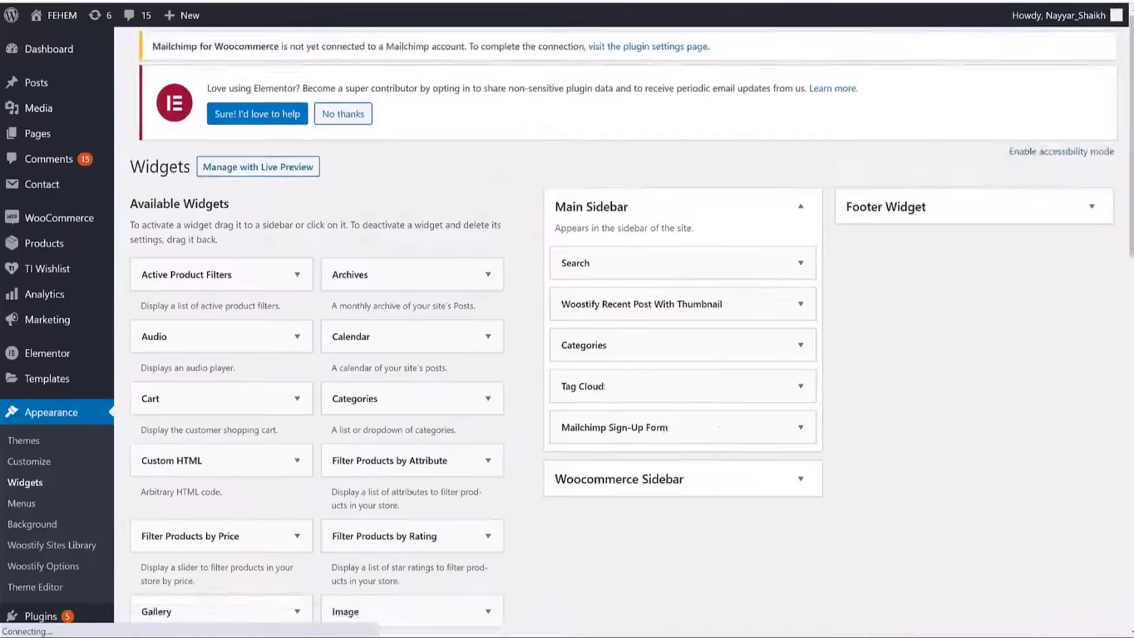
pyautogui.click(721, 231)
pyautogui.scroll(-3, 695, 346)
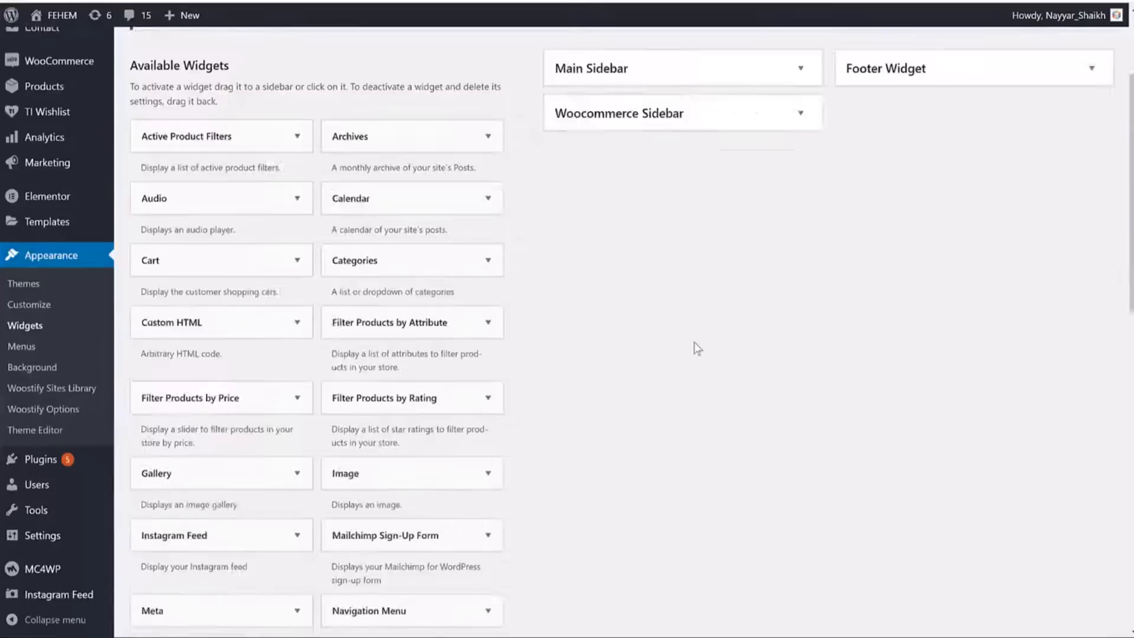
pyautogui.scroll(-10, 696, 347)
pyautogui.scroll(2, 354, 315)
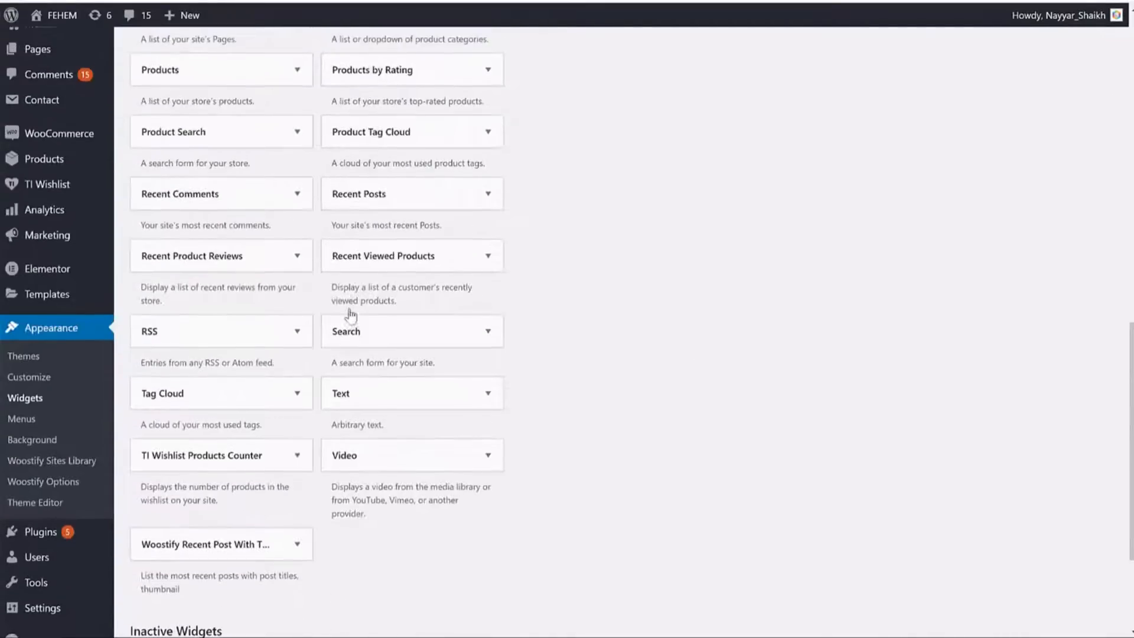
pyautogui.scroll(4, 351, 315)
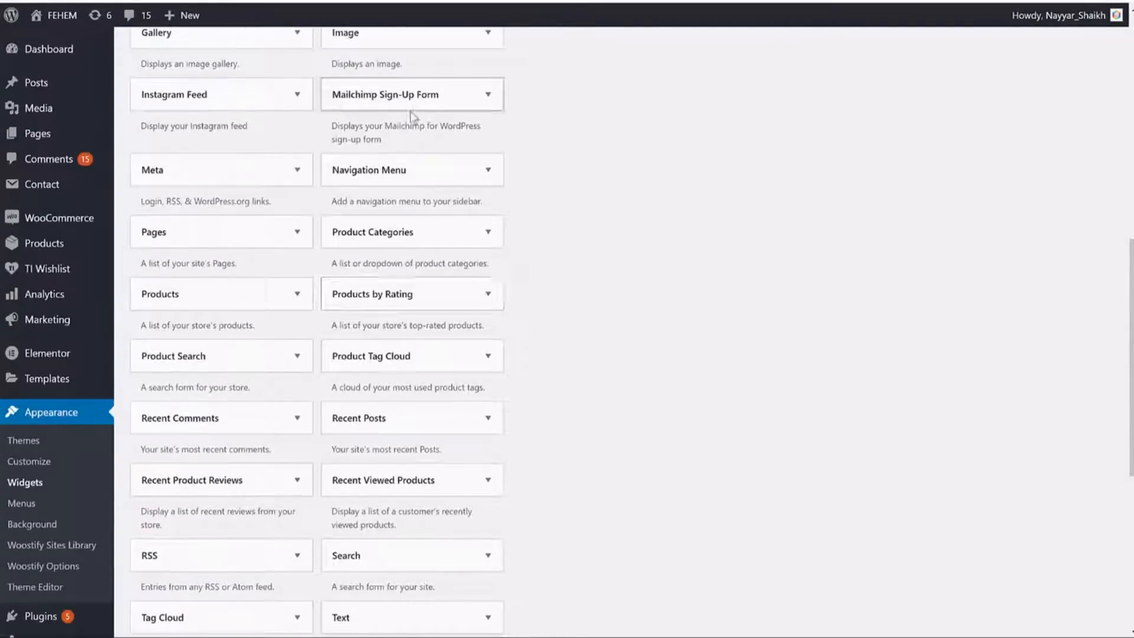
pyautogui.click(416, 105)
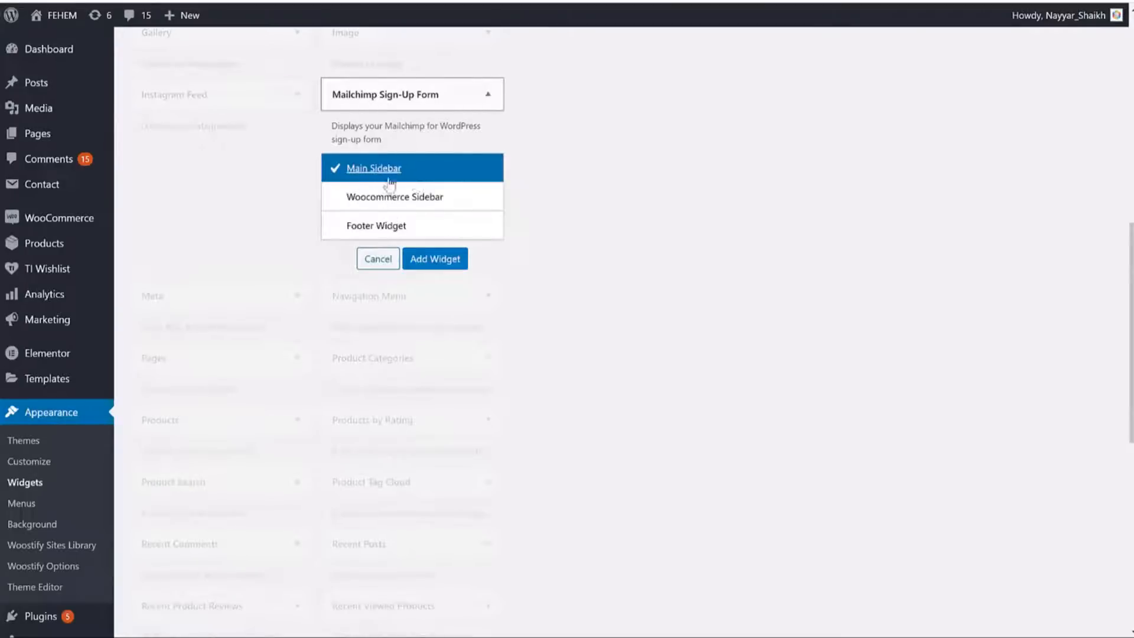
pyautogui.click(440, 260)
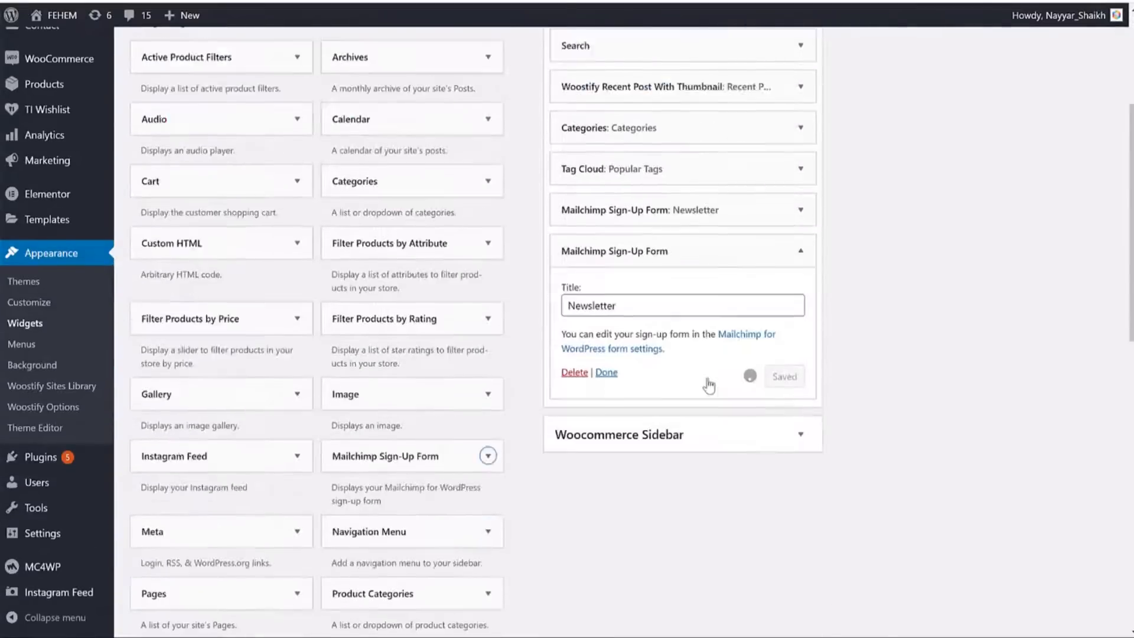
pyautogui.click(608, 312)
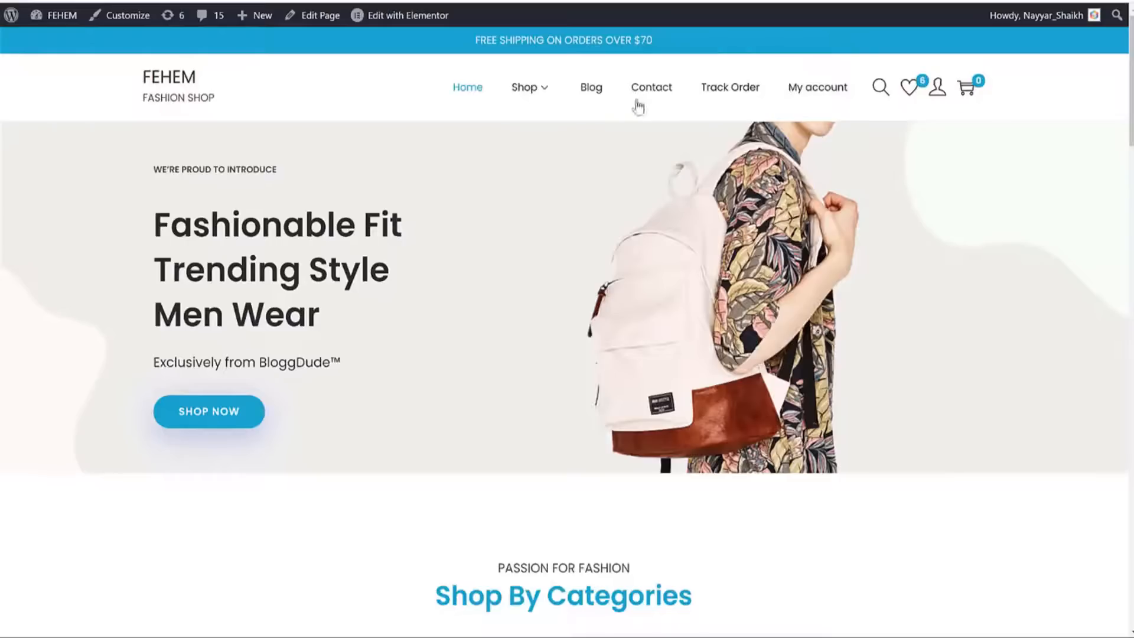
# Delete the duplicate signup widget and reload the blog page to check the sidebar.
pyautogui.click(594, 93)
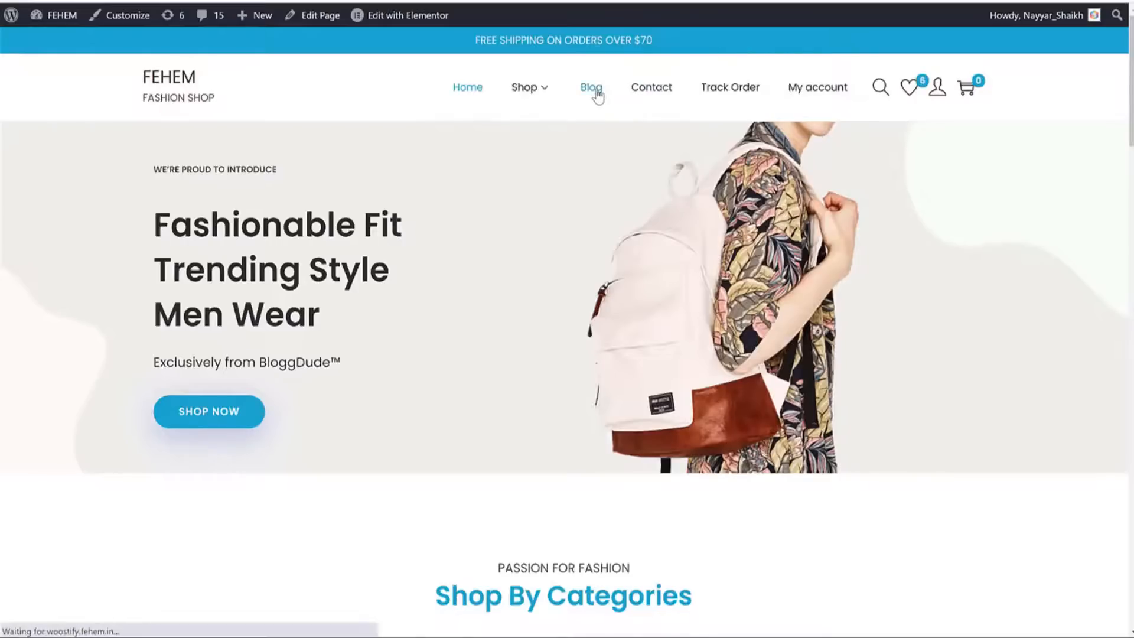
pyautogui.scroll(-2, 998, 237)
pyautogui.scroll(-10, 1006, 249)
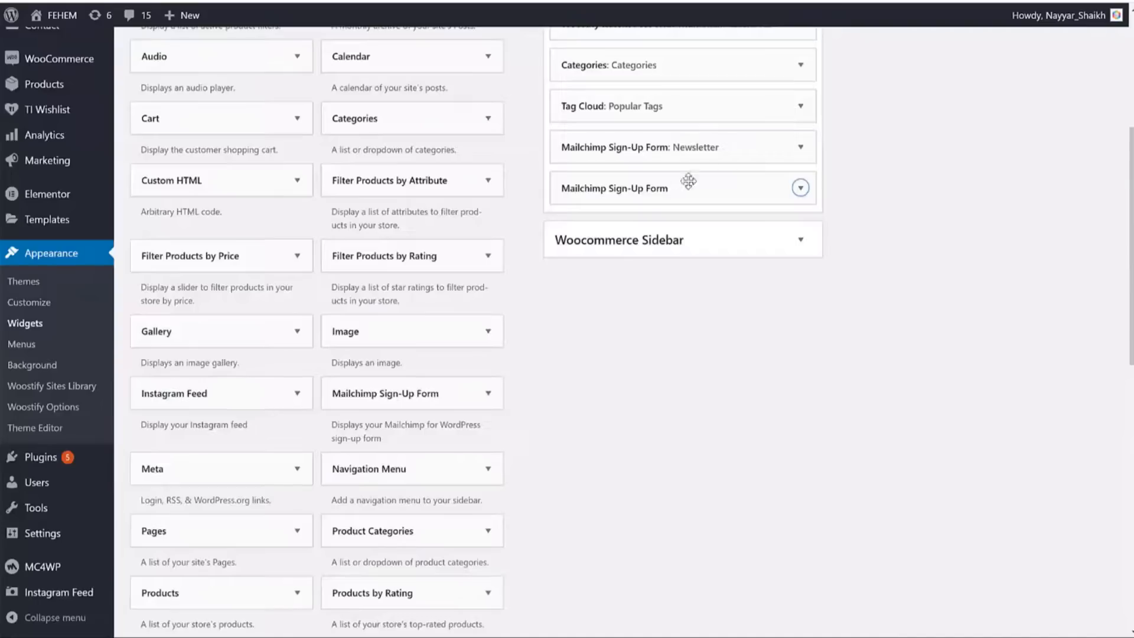
pyautogui.click(800, 148)
pyautogui.click(572, 269)
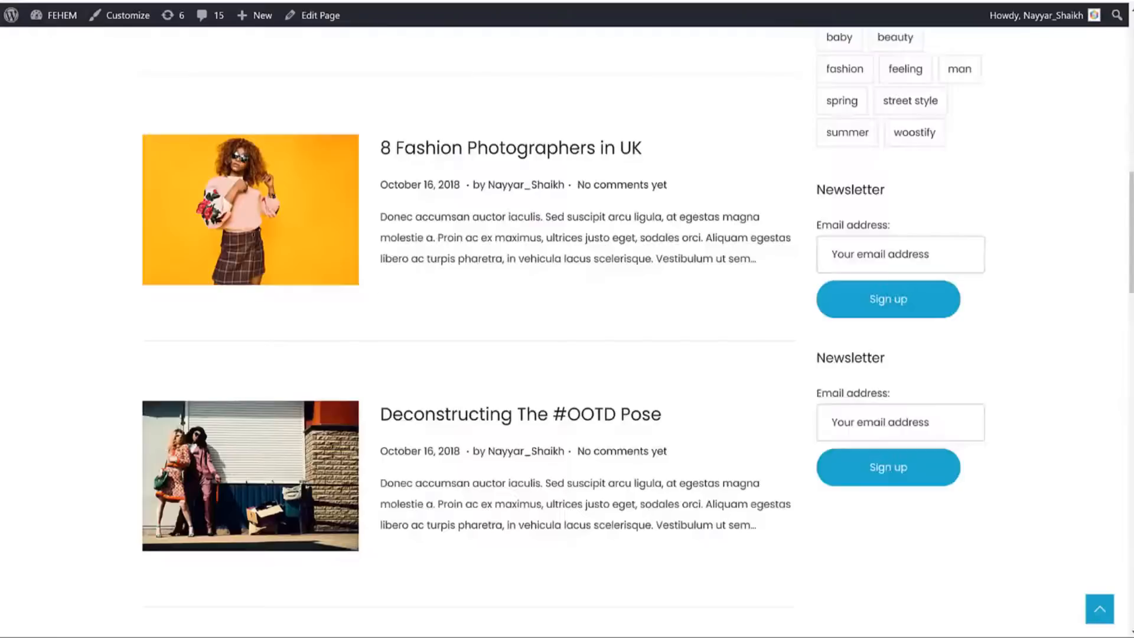
pyautogui.press('F5')
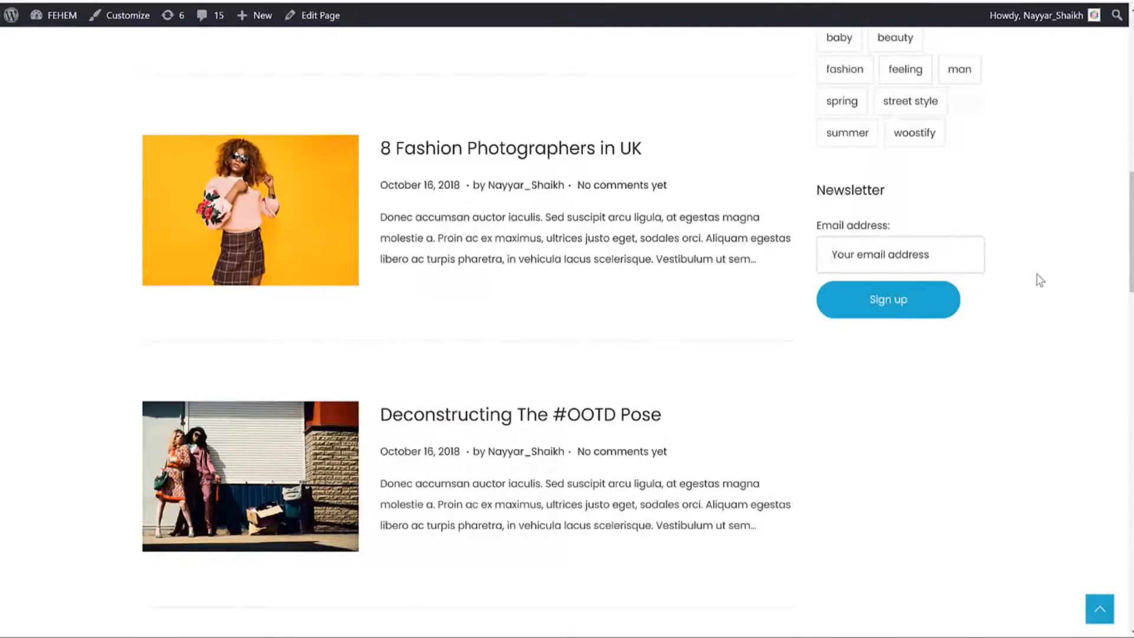
# Open the '8 Fashion Photographers in UK' post, then open it in the editor.
pyautogui.scroll(9, 833, 256)
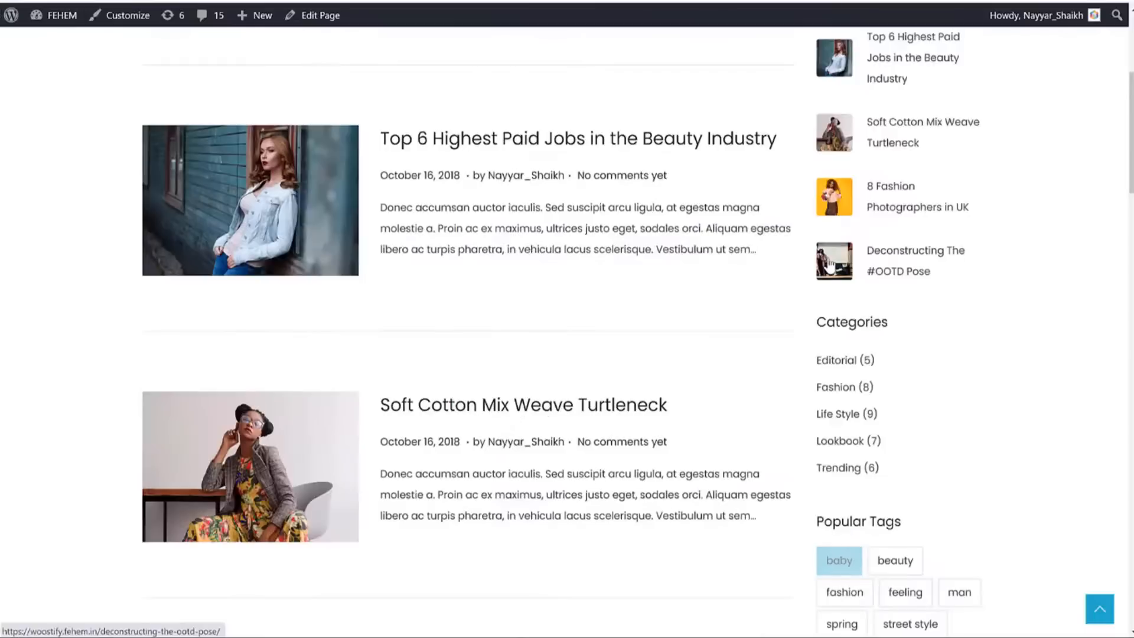
pyautogui.scroll(-8, 830, 261)
pyautogui.click(582, 225)
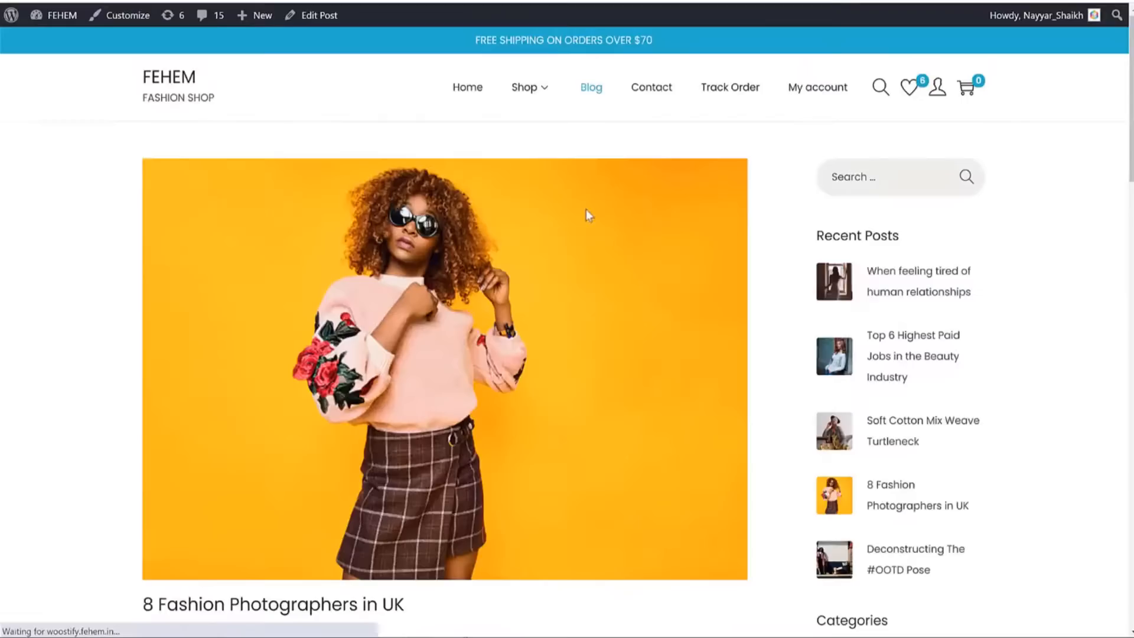
pyautogui.scroll(-10, 590, 231)
pyautogui.scroll(-5, 590, 231)
pyautogui.scroll(2, 597, 260)
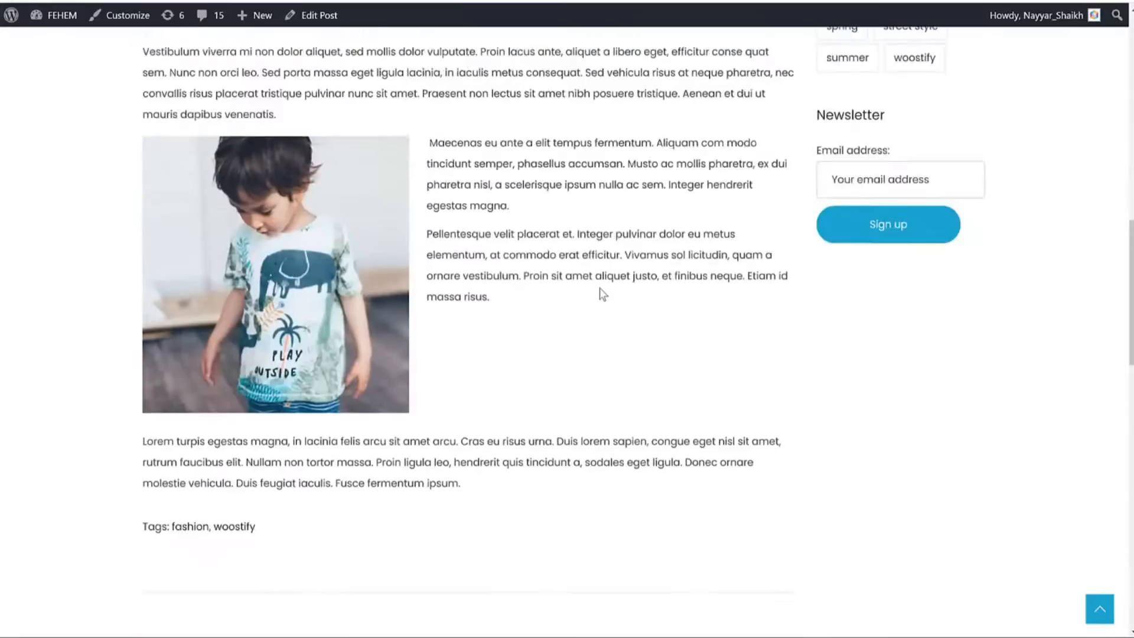
pyautogui.click(331, 27)
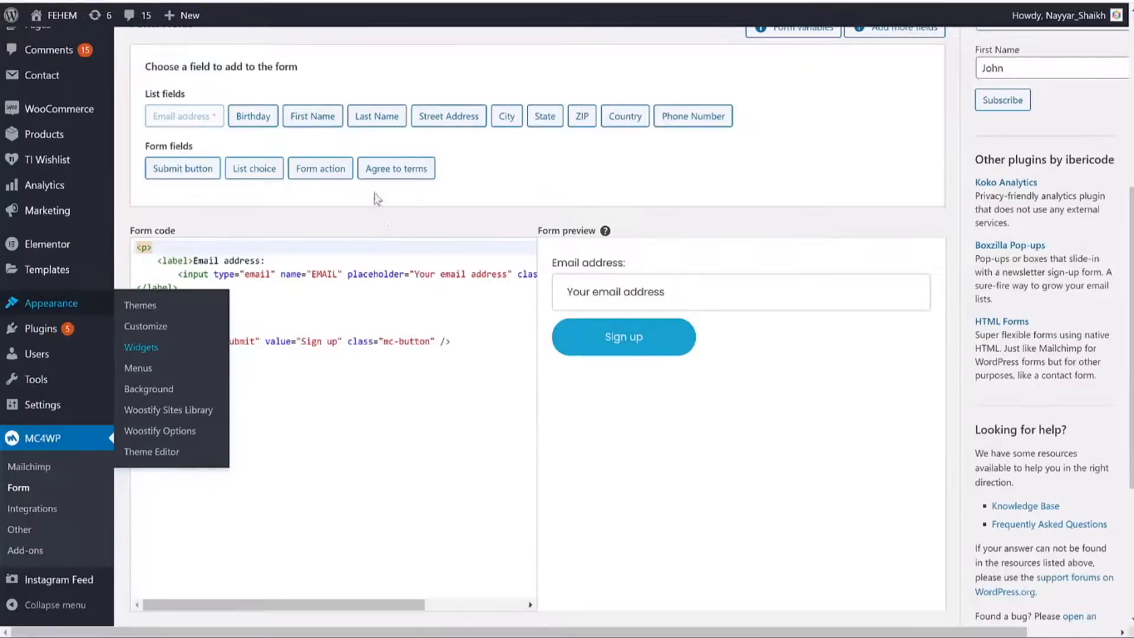
# Paste the copied [mc4wp_form id="1165"] shortcode after the 'risus.' paragraph and save the post.
pyautogui.scroll(5, 377, 199)
pyautogui.click(278, 239)
pyautogui.hotkey('ctrl', 'c')
pyautogui.rightClick(285, 242)
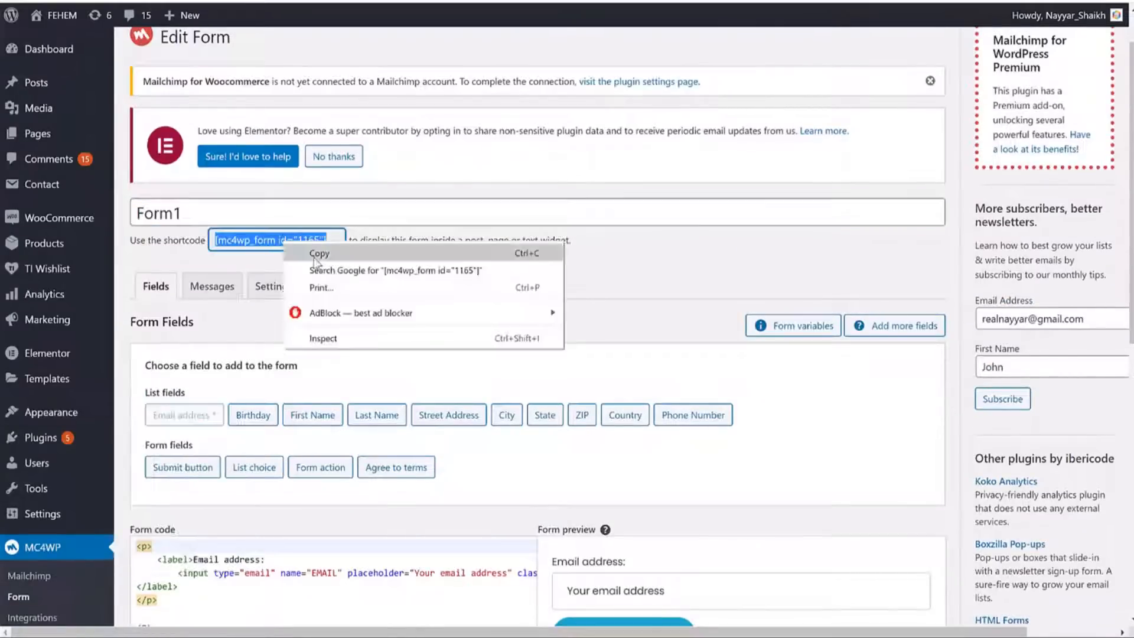
pyautogui.click(316, 254)
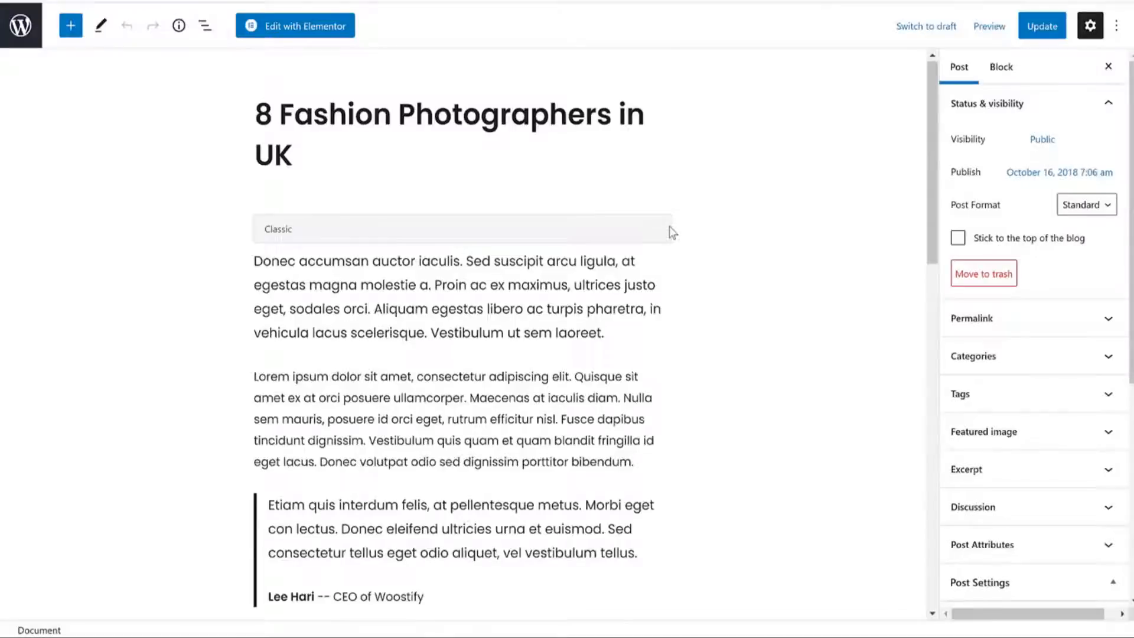
pyautogui.scroll(-10, 668, 228)
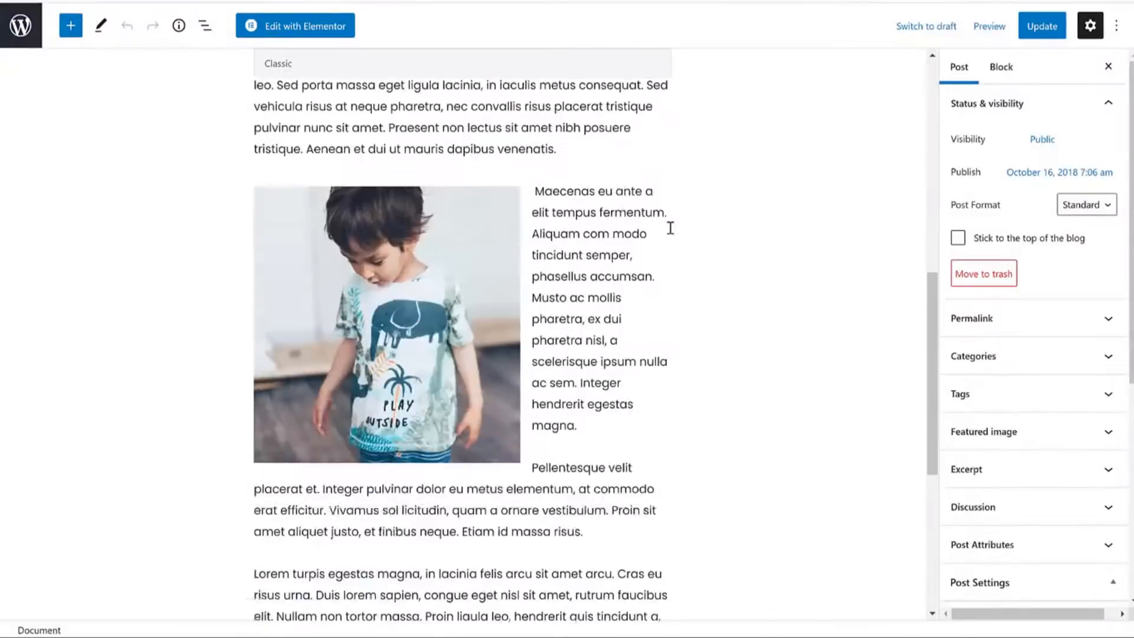
pyautogui.scroll(6, 602, 347)
pyautogui.click(525, 316)
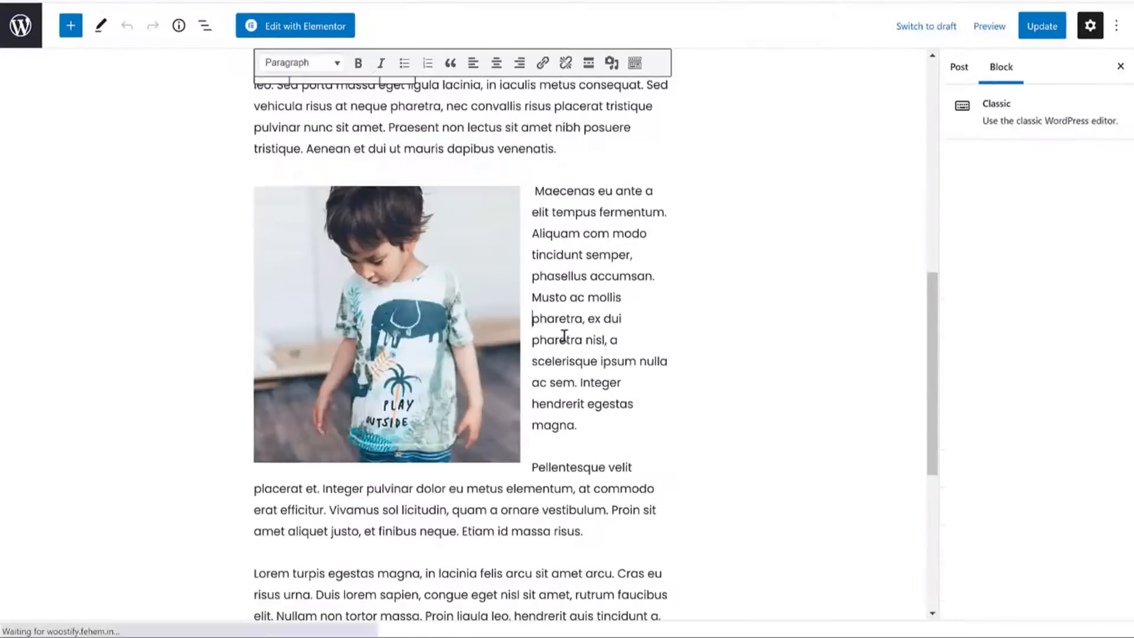
pyautogui.scroll(-4, 591, 331)
pyautogui.click(639, 306)
pyautogui.press('Return')
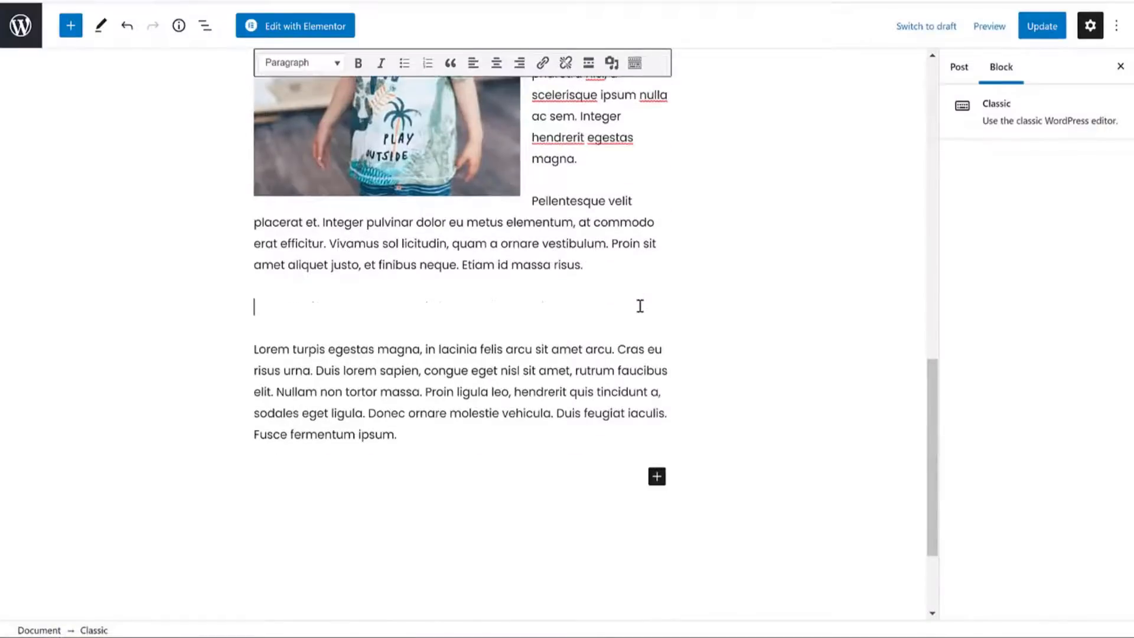
pyautogui.hotkey('ctrl', 'v')
pyautogui.click(1043, 30)
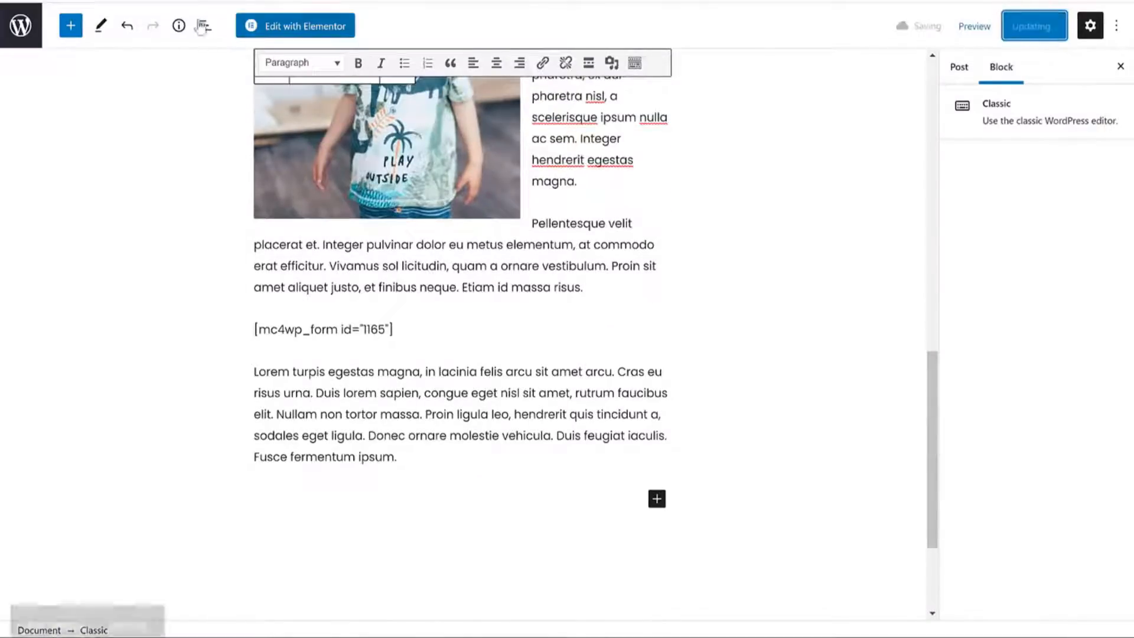
# Compare the live post's inline signup form with the shortcode line in the editor.
pyautogui.click(127, 591)
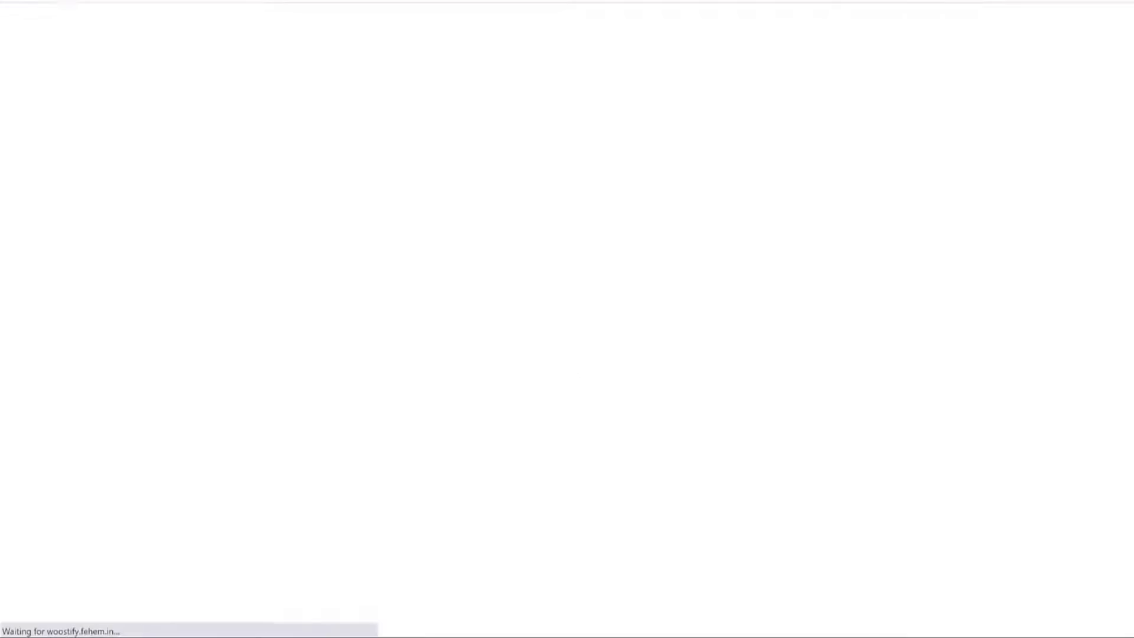
pyautogui.scroll(-10, 806, 252)
pyautogui.scroll(-2, 805, 253)
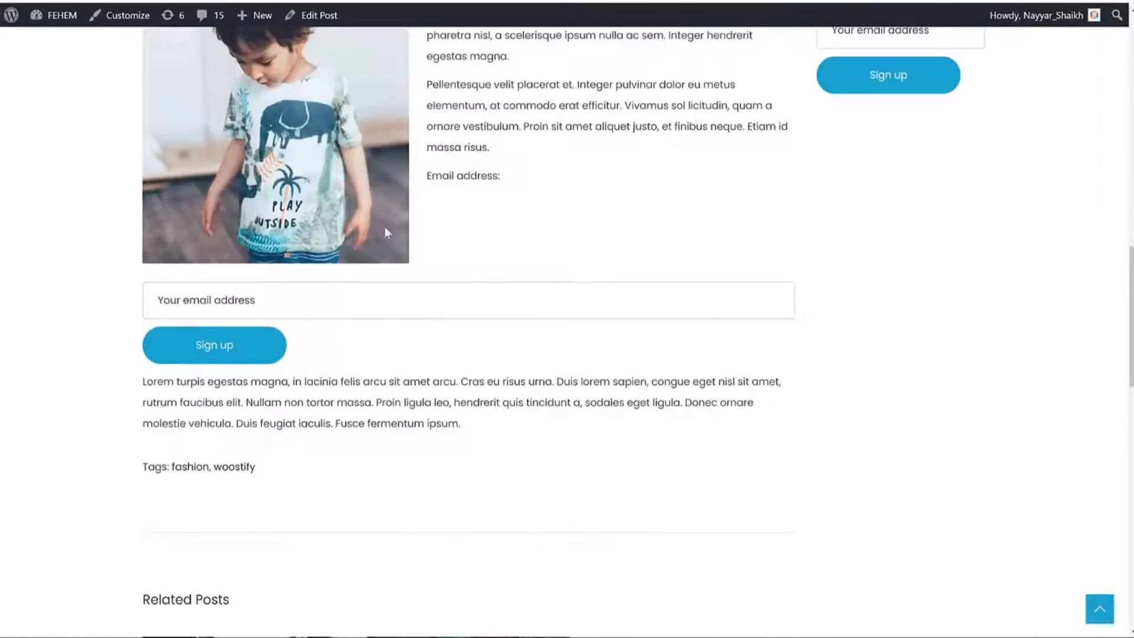
pyautogui.hotkey('ctrl', 'shift', 'Tab')
pyautogui.scroll(9, 562, 173)
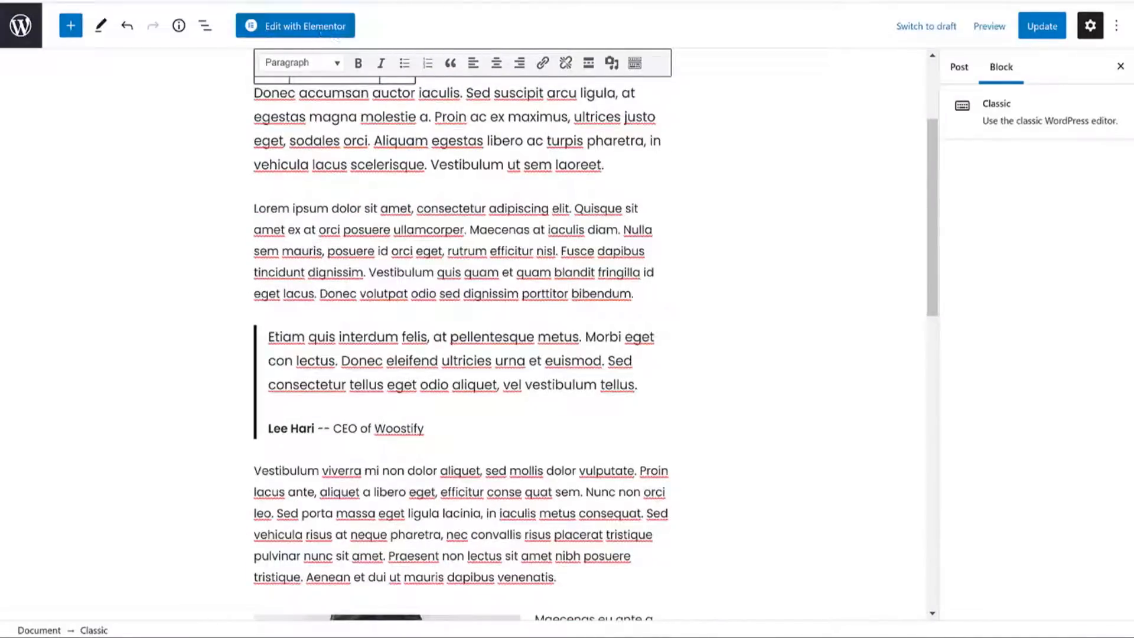
pyautogui.hotkey('ctrl', 'Tab')
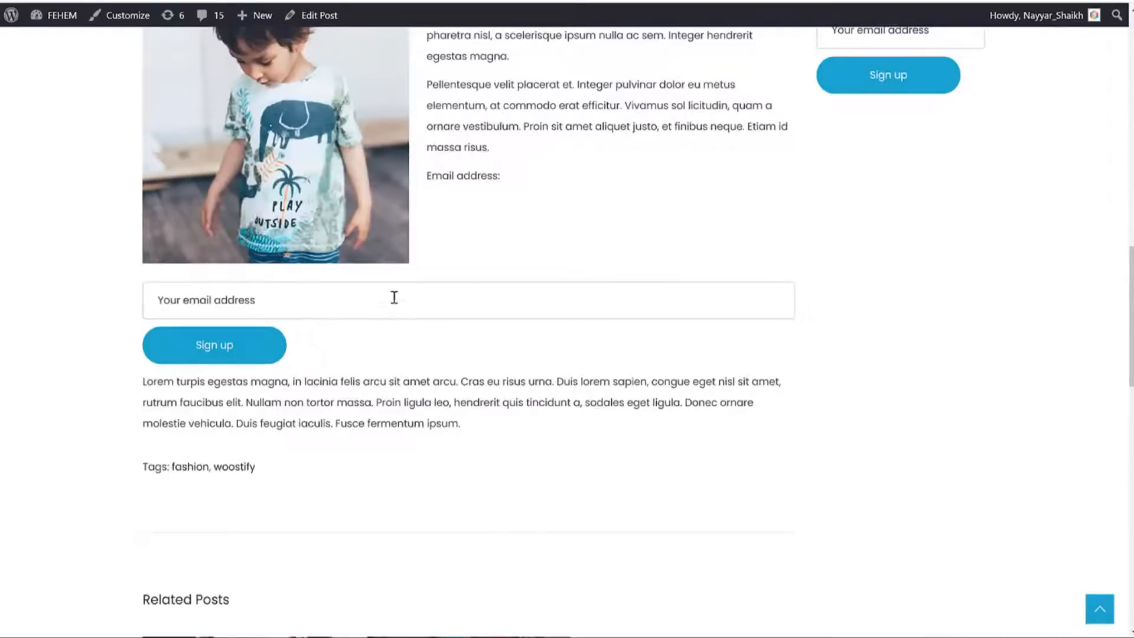
pyautogui.hotkey('ctrl', 'Tab')
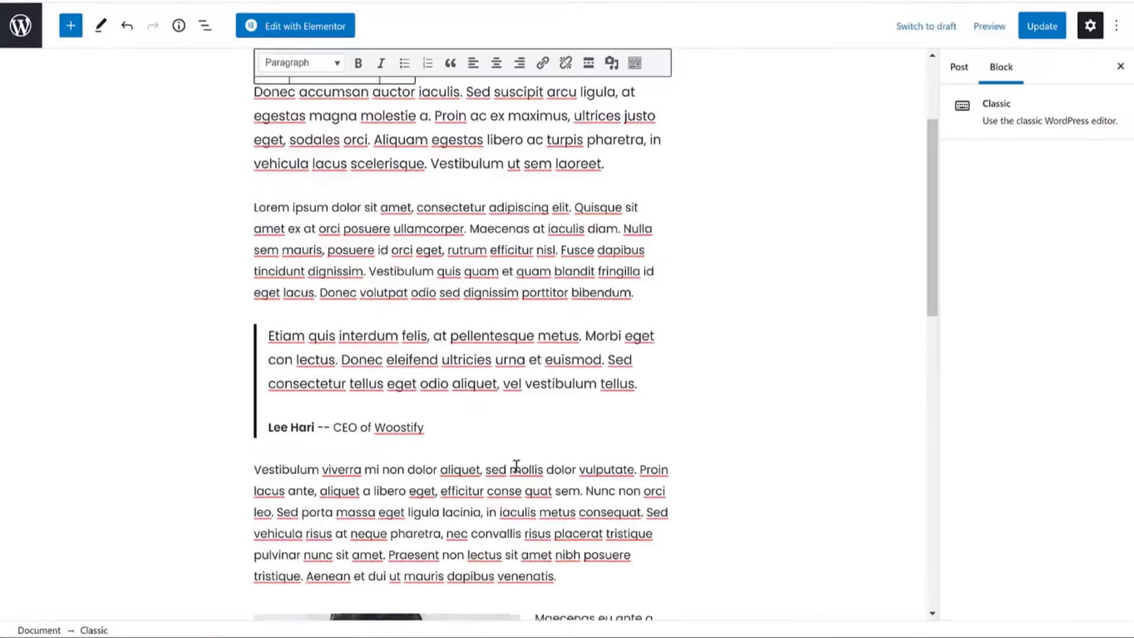
pyautogui.scroll(-10, 473, 425)
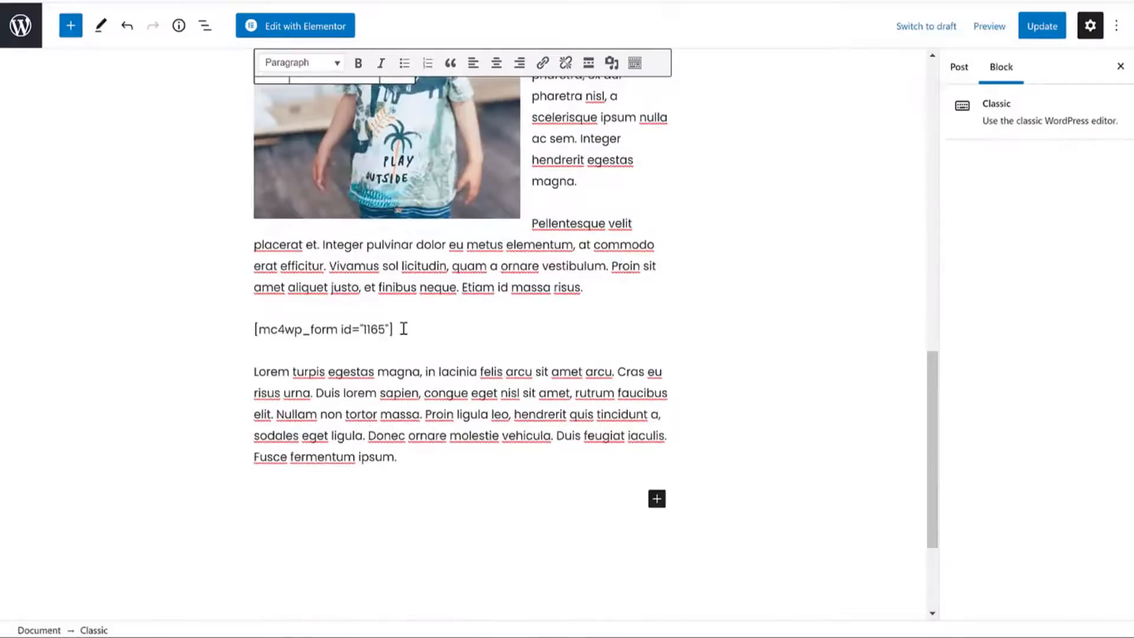
pyautogui.moveTo(404, 329); pyautogui.dragTo(256, 329)
pyautogui.hotkey('ctrl', 'Tab')
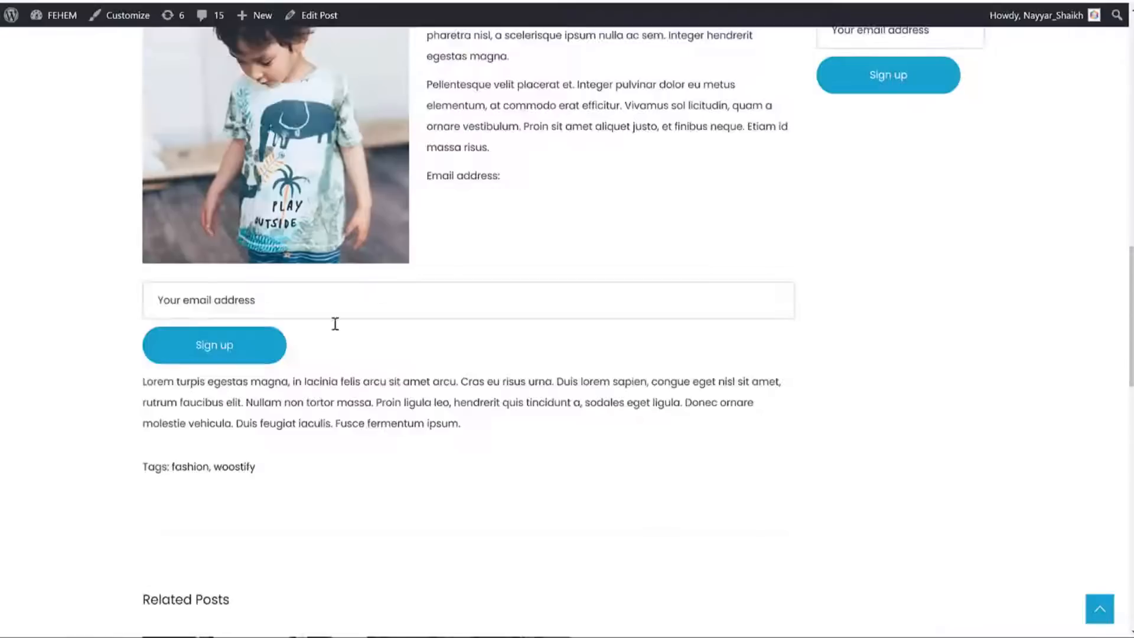
pyautogui.scroll(5, 762, 235)
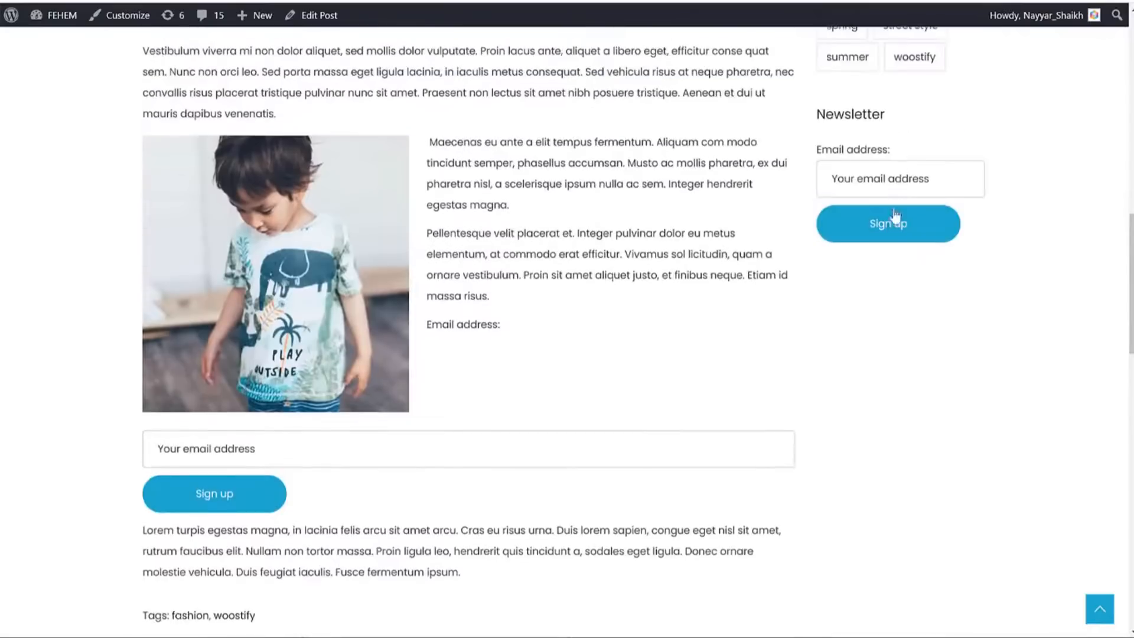
# Add the Mailchimp Sign-Up Form to Footer Widget above Text: Newsletter and reload the post.
pyautogui.hotkey('ctrl', 'Tab')
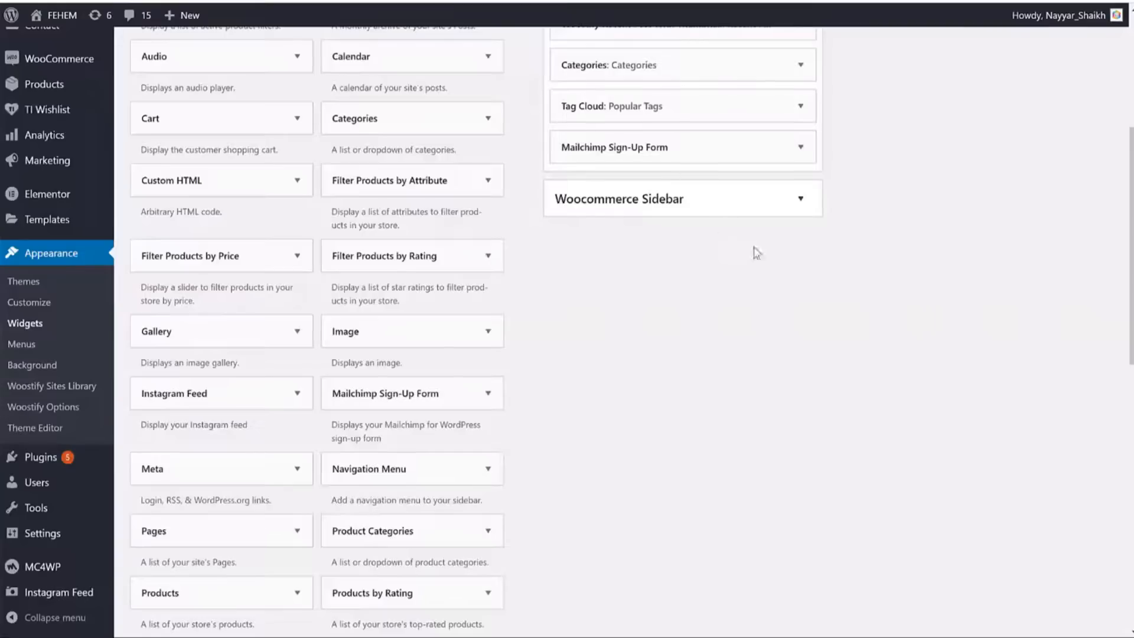
pyautogui.scroll(5, 752, 251)
pyautogui.hotkey('ctrl', 'Tab')
pyautogui.scroll(-10, 791, 272)
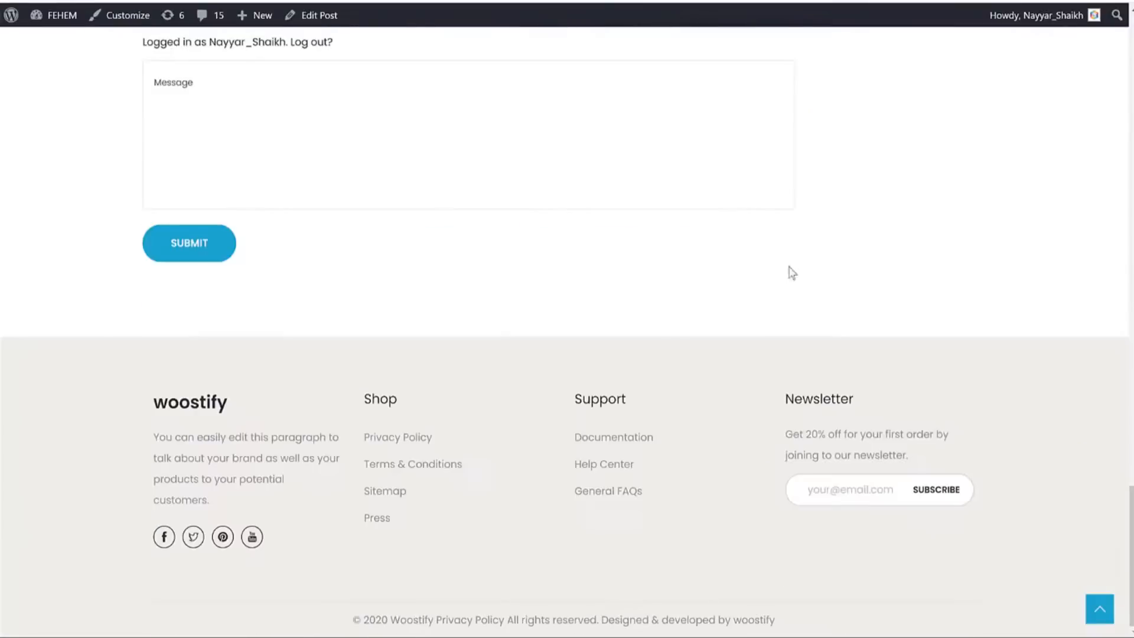
pyautogui.hotkey('ctrl', 'Tab')
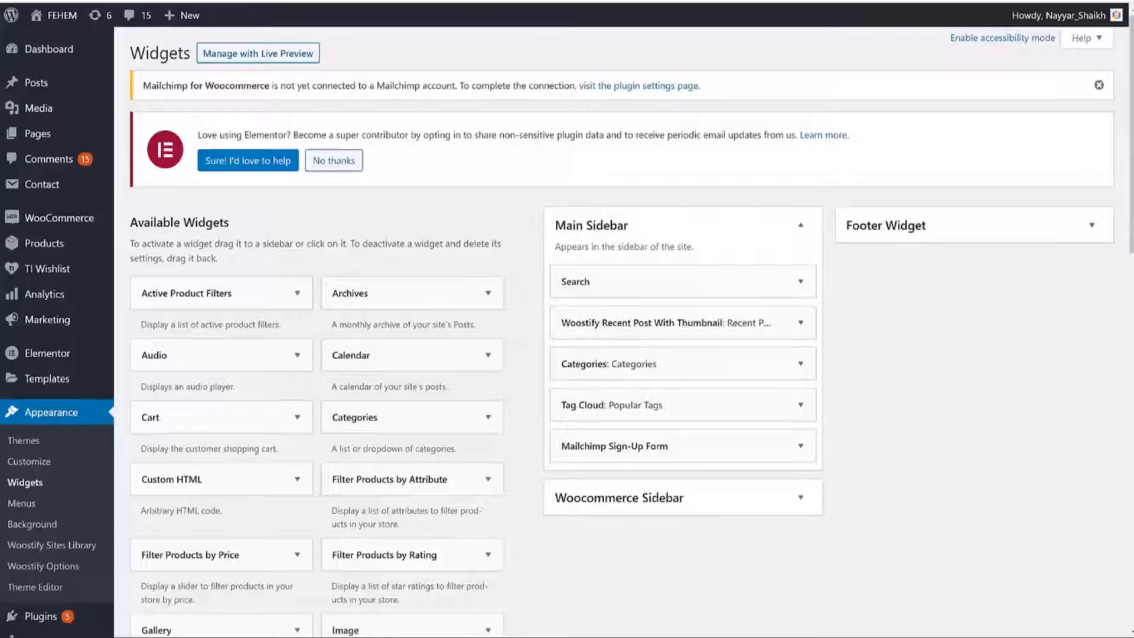
pyautogui.scroll(-6, 494, 321)
pyautogui.click(468, 252)
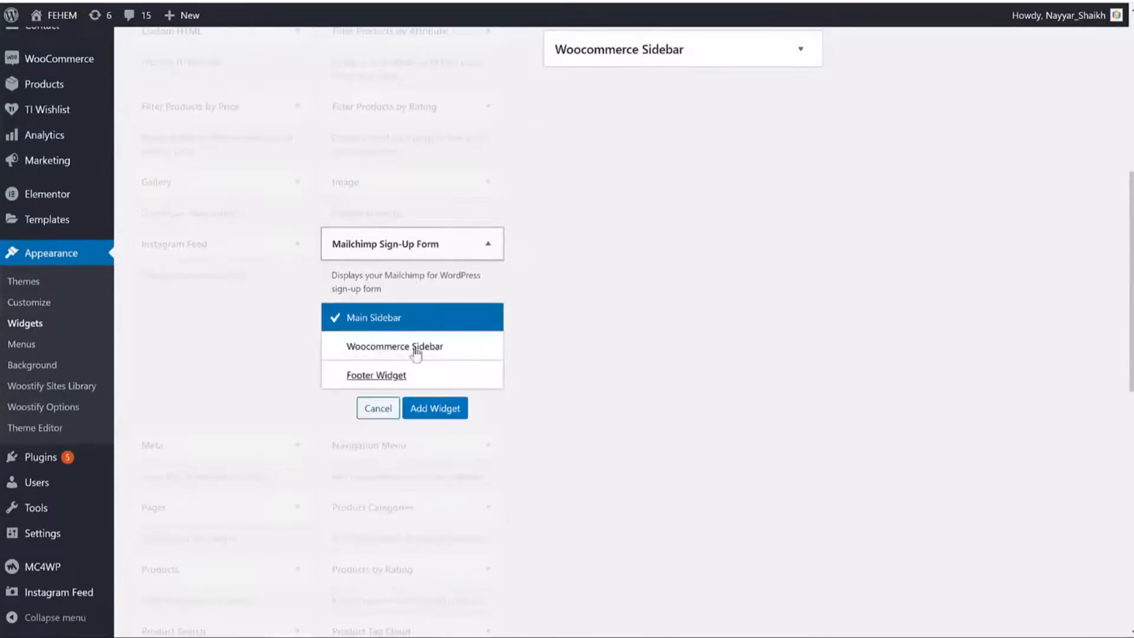
pyautogui.click(380, 373)
pyautogui.click(433, 406)
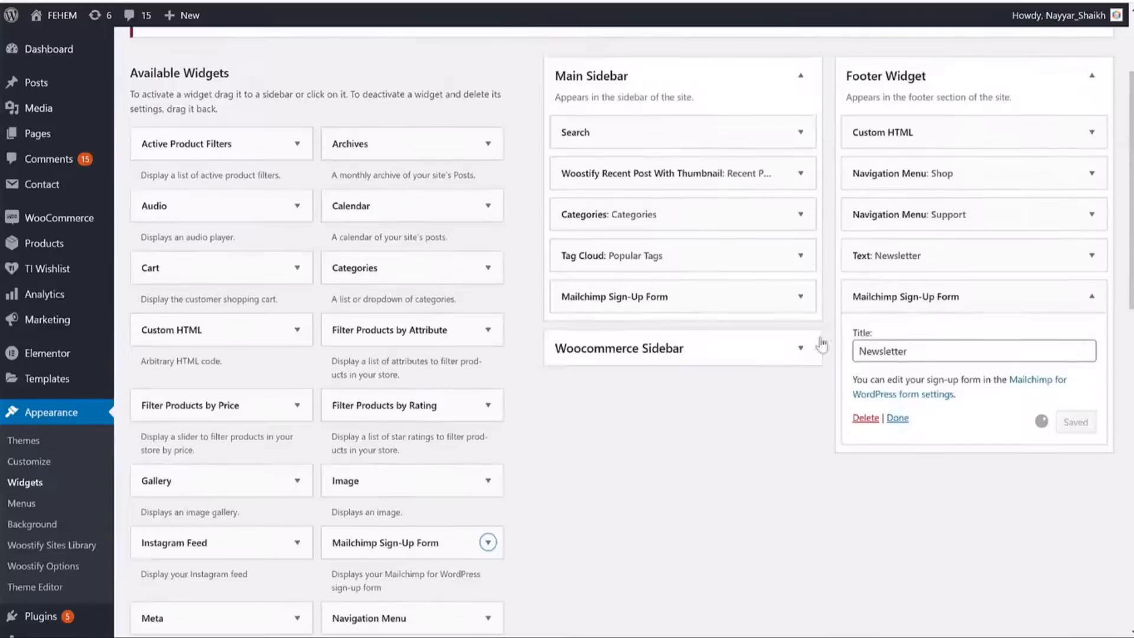
pyautogui.moveTo(1004, 302); pyautogui.dragTo(1001, 240)
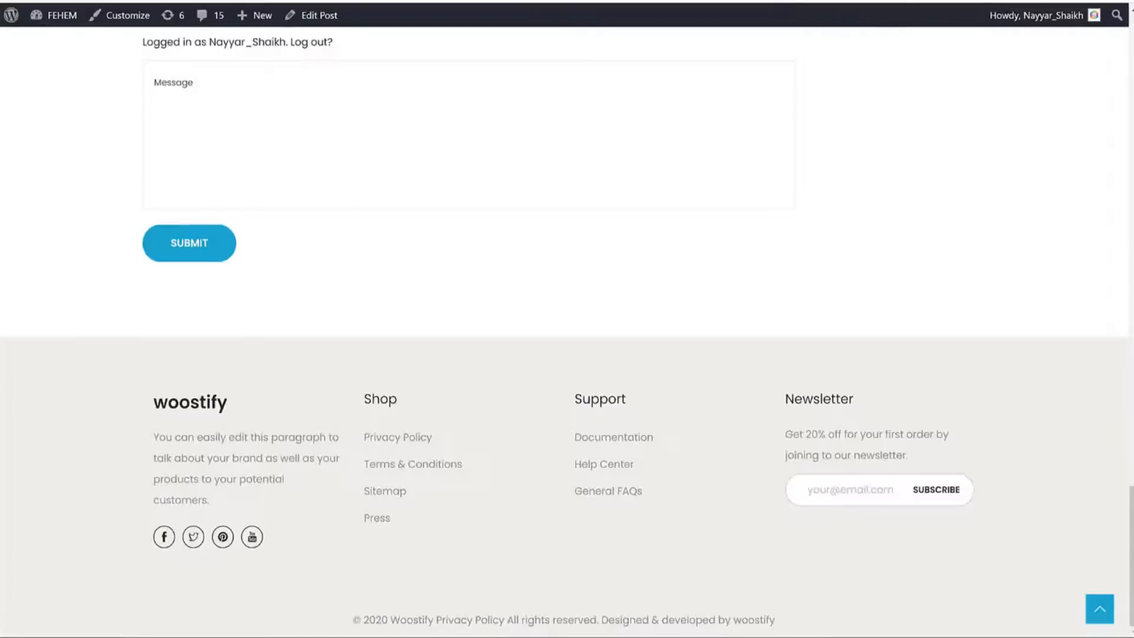
pyautogui.press('F5')
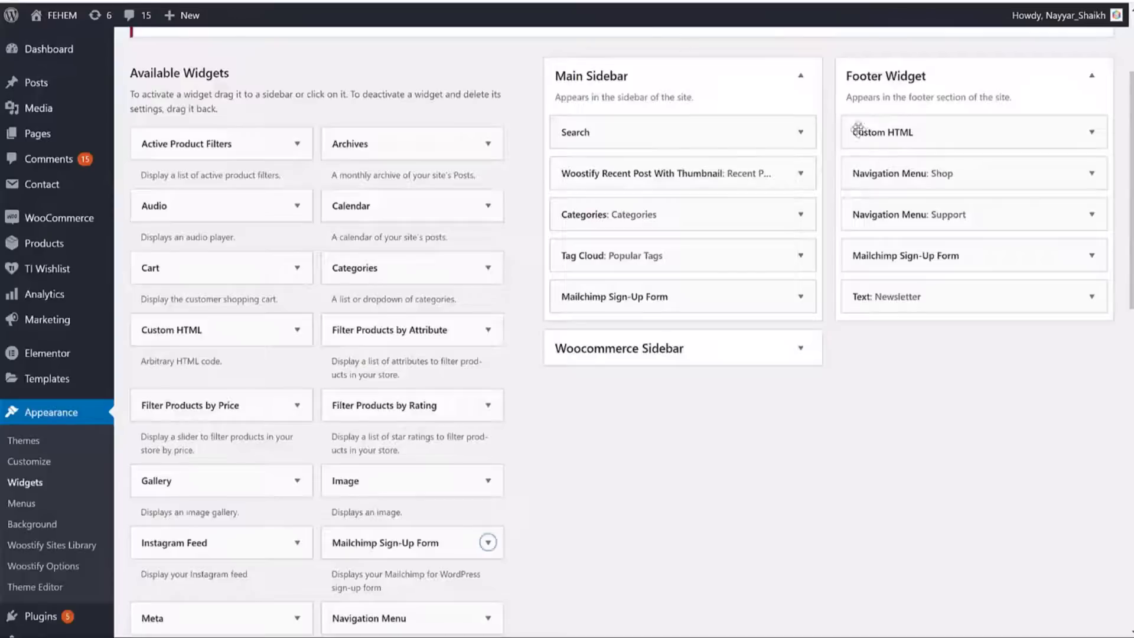
# Delete the Mailchimp Sign-Up Form widget from the Footer Widget area.
pyautogui.click(1055, 252)
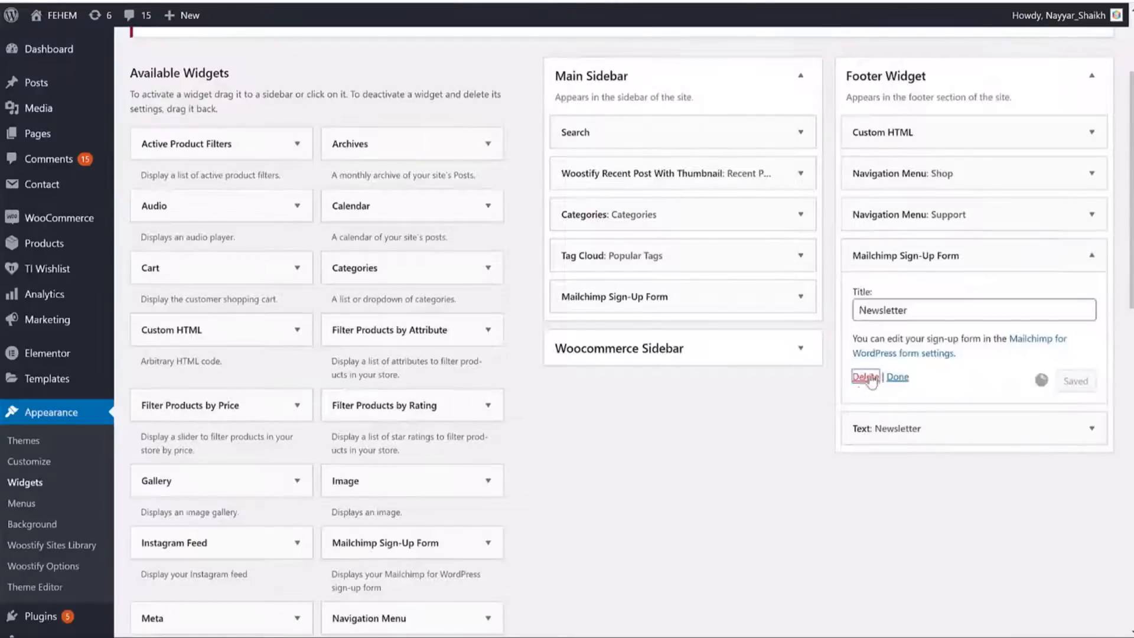
pyautogui.click(865, 377)
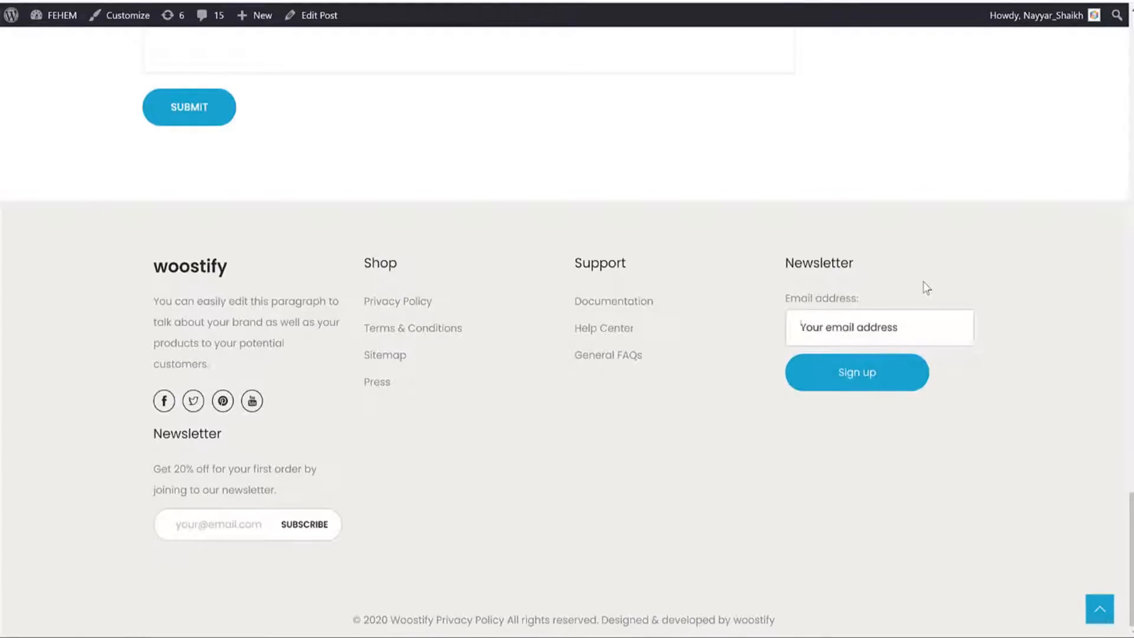
pyautogui.scroll(10, 925, 286)
pyautogui.scroll(-2, 925, 321)
pyautogui.scroll(18, 924, 321)
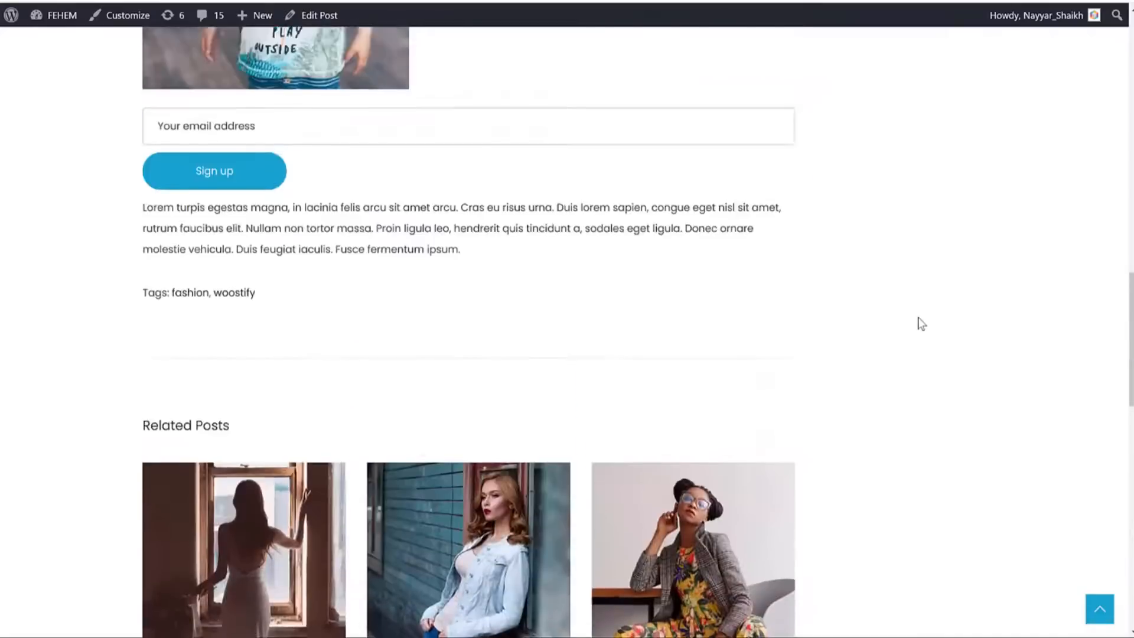
# Scroll the Form1 Edit Form page to view its shortcode, fields and preview.
pyautogui.scroll(4, 922, 314)
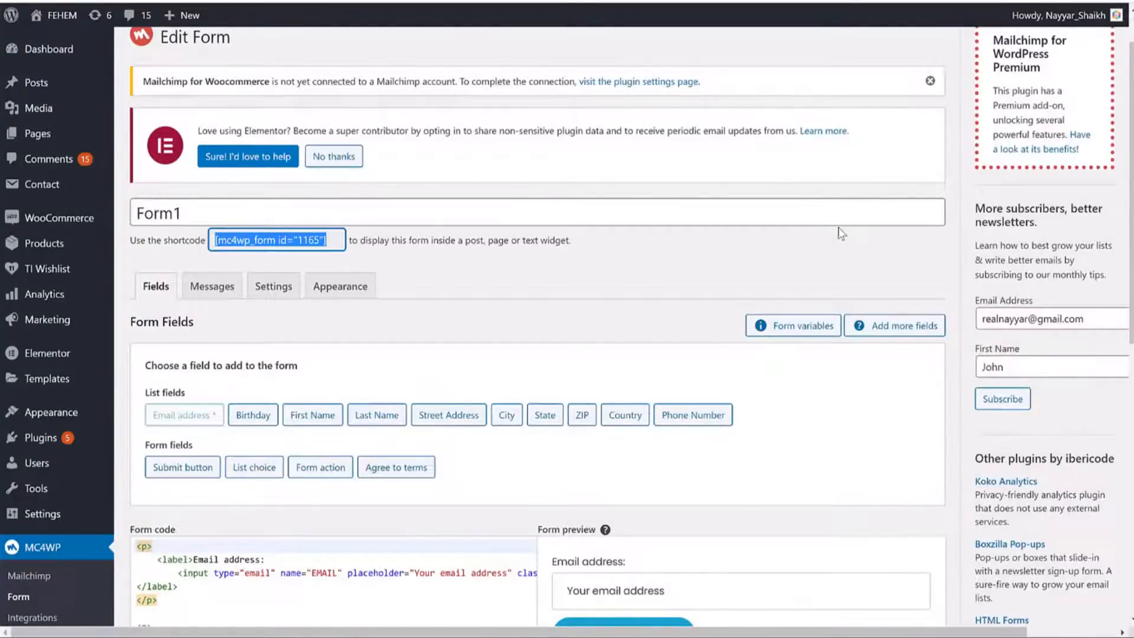
pyautogui.scroll(-4, 848, 266)
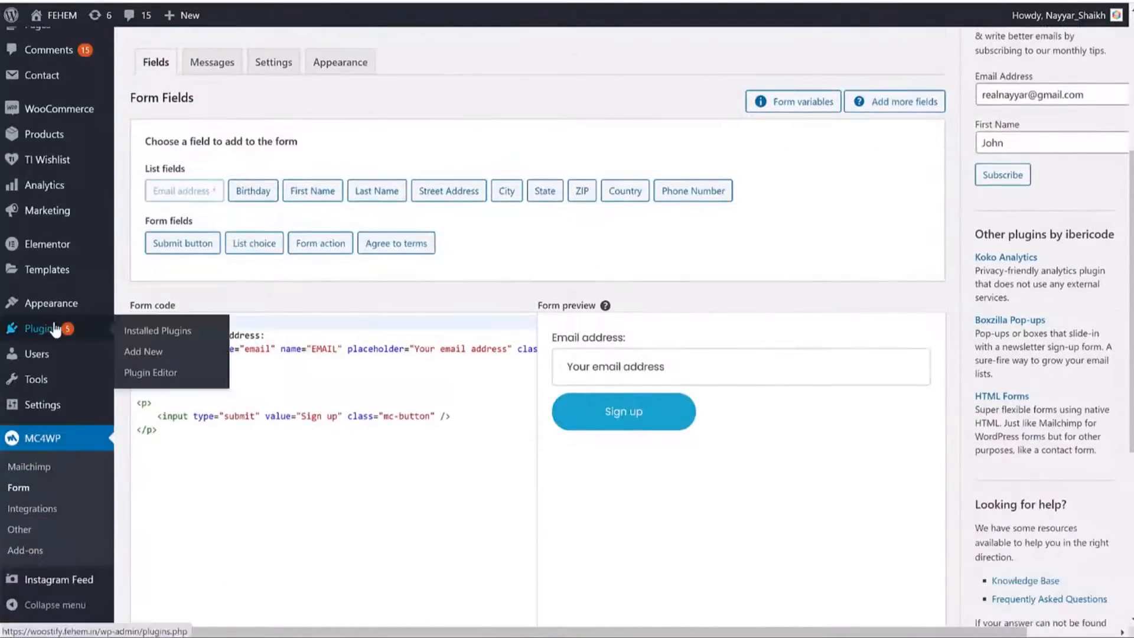
# Search for 'hustle' on the Plugins > Add New page.
pyautogui.click(50, 332)
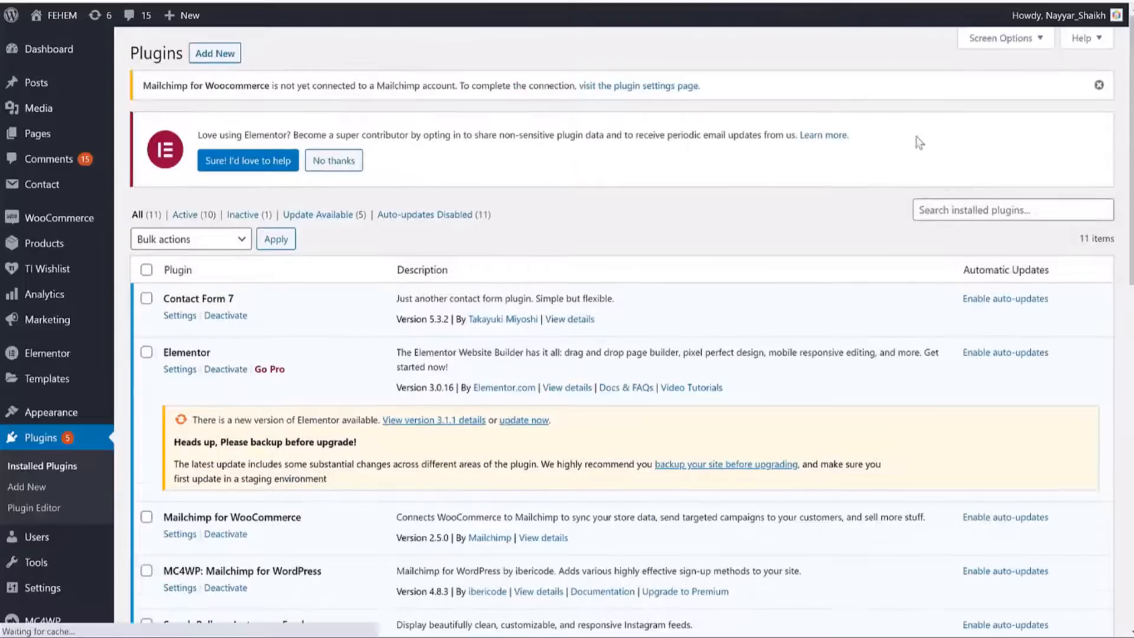
pyautogui.click(215, 60)
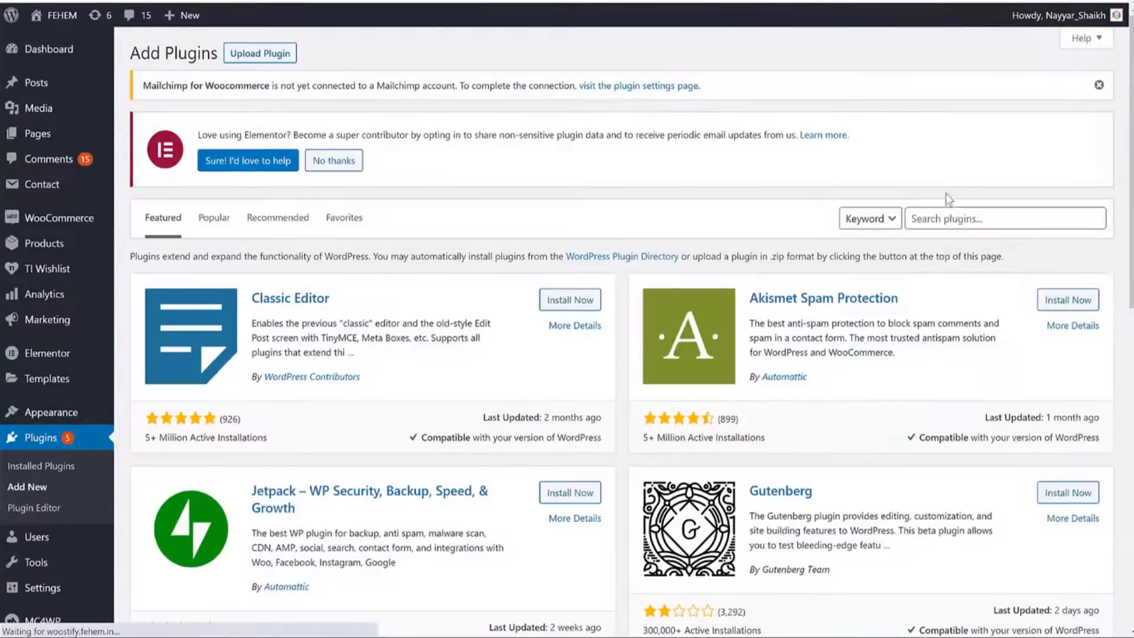
pyautogui.click(957, 218)
pyautogui.write('hustle')
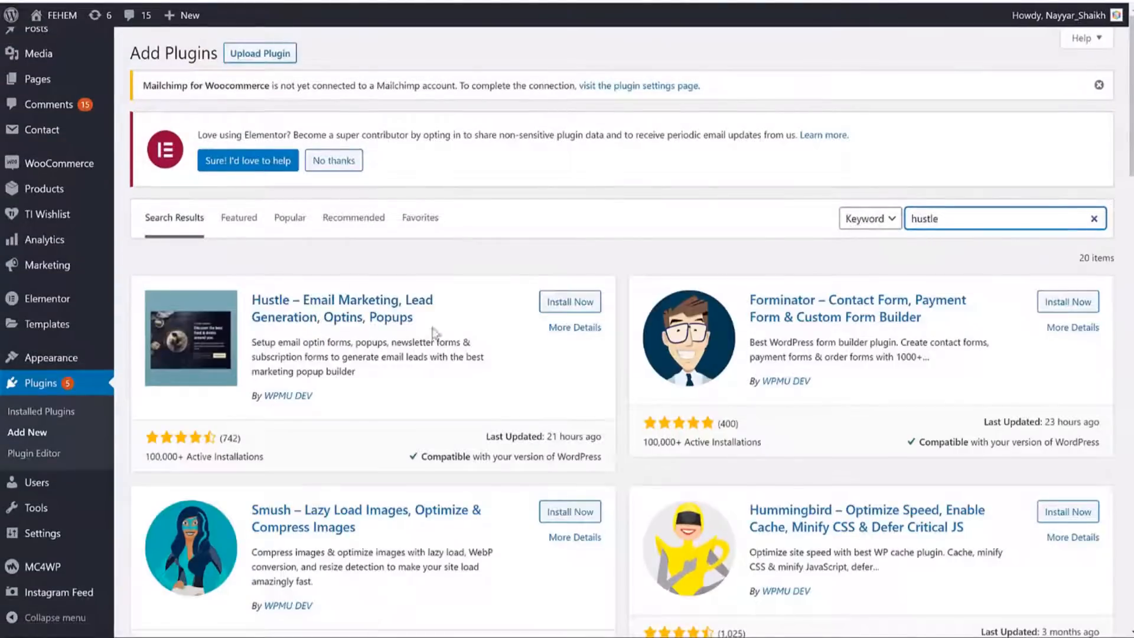
# Review the Hustle plugin's developer, ratings and installs, then activate it.
pyautogui.moveTo(250, 291); pyautogui.dragTo(325, 342)
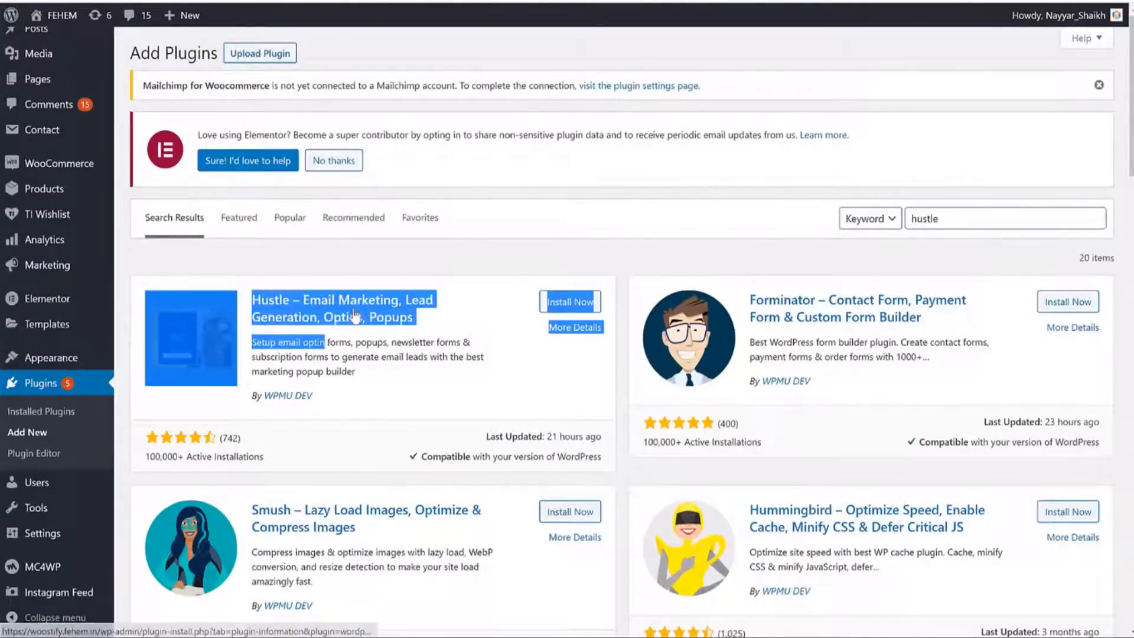
pyautogui.click(475, 317)
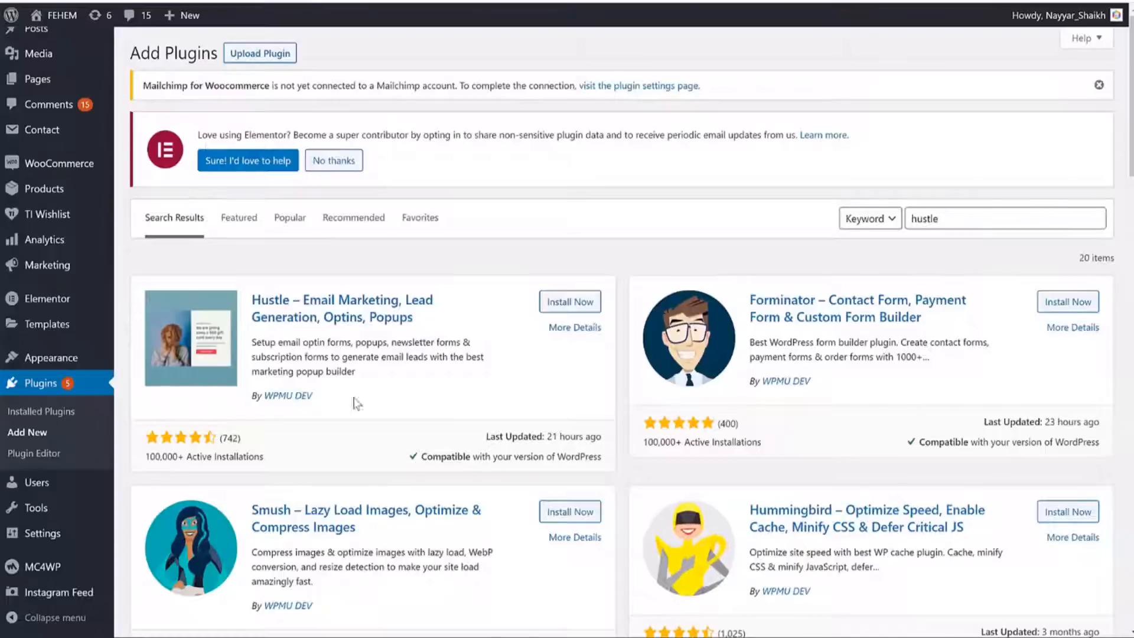
pyautogui.moveTo(356, 403); pyautogui.dragTo(280, 399)
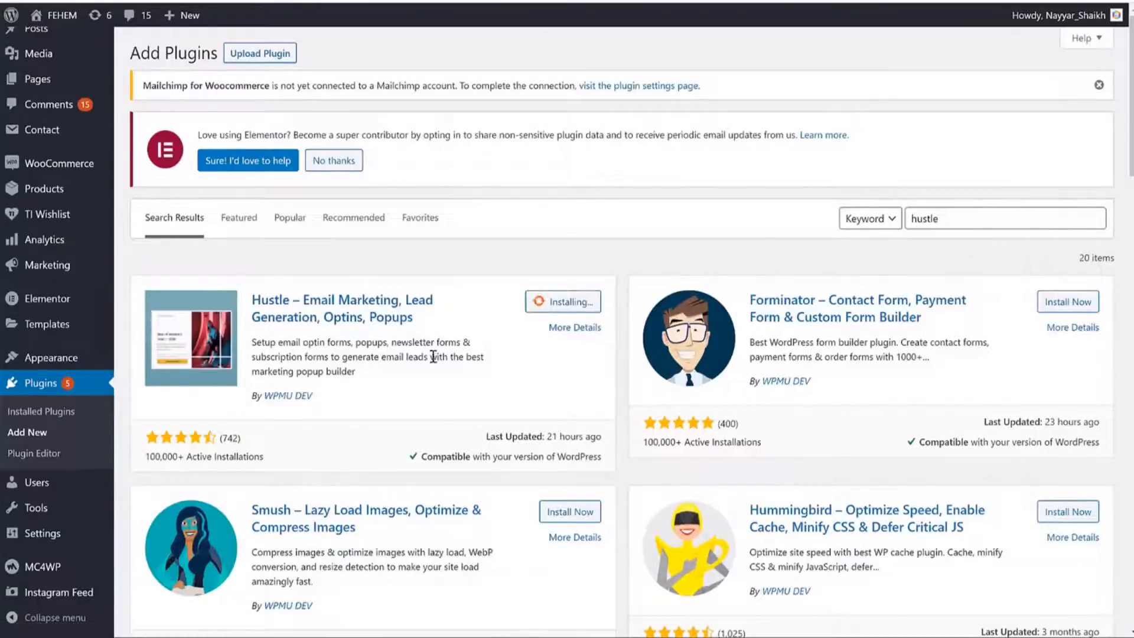
pyautogui.moveTo(263, 456); pyautogui.dragTo(217, 453)
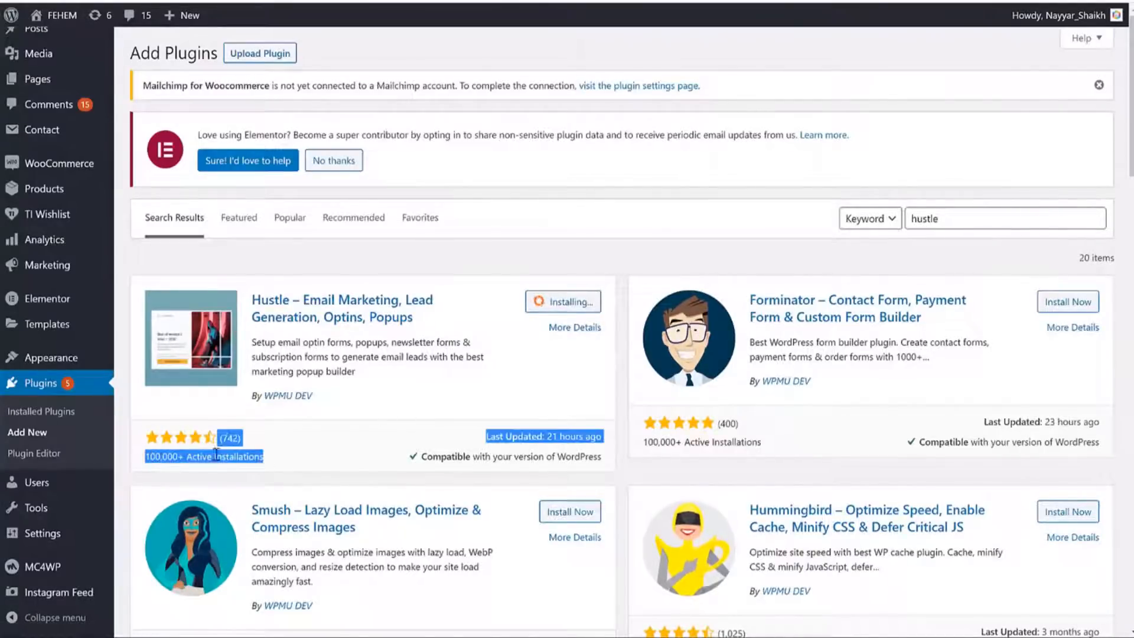
pyautogui.click(251, 450)
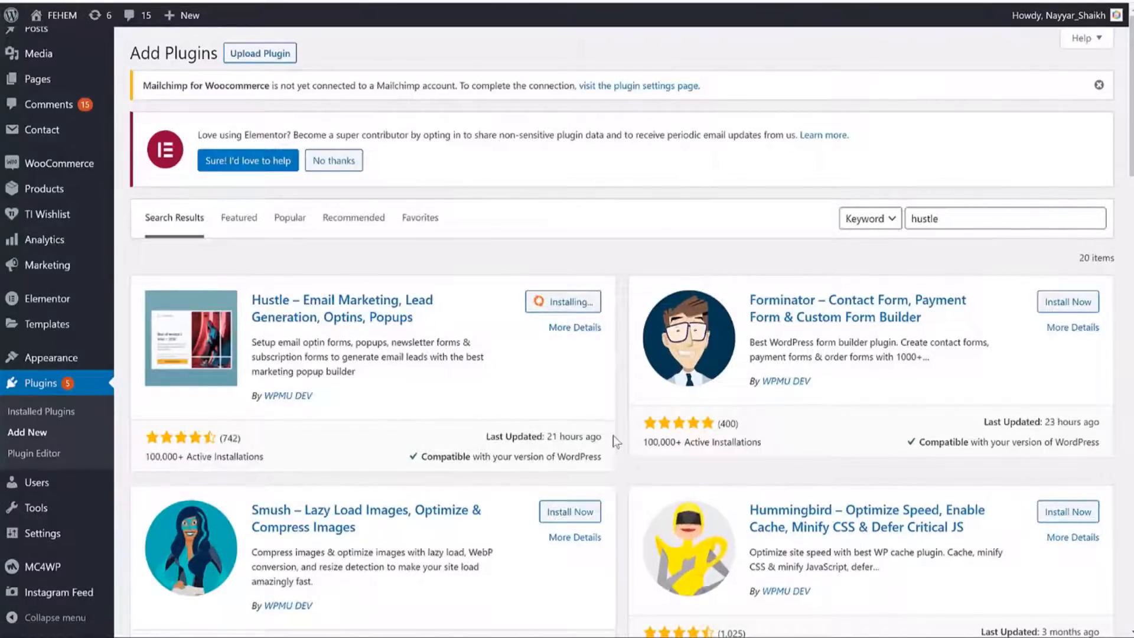
pyautogui.moveTo(498, 435); pyautogui.dragTo(547, 438)
pyautogui.click(579, 435)
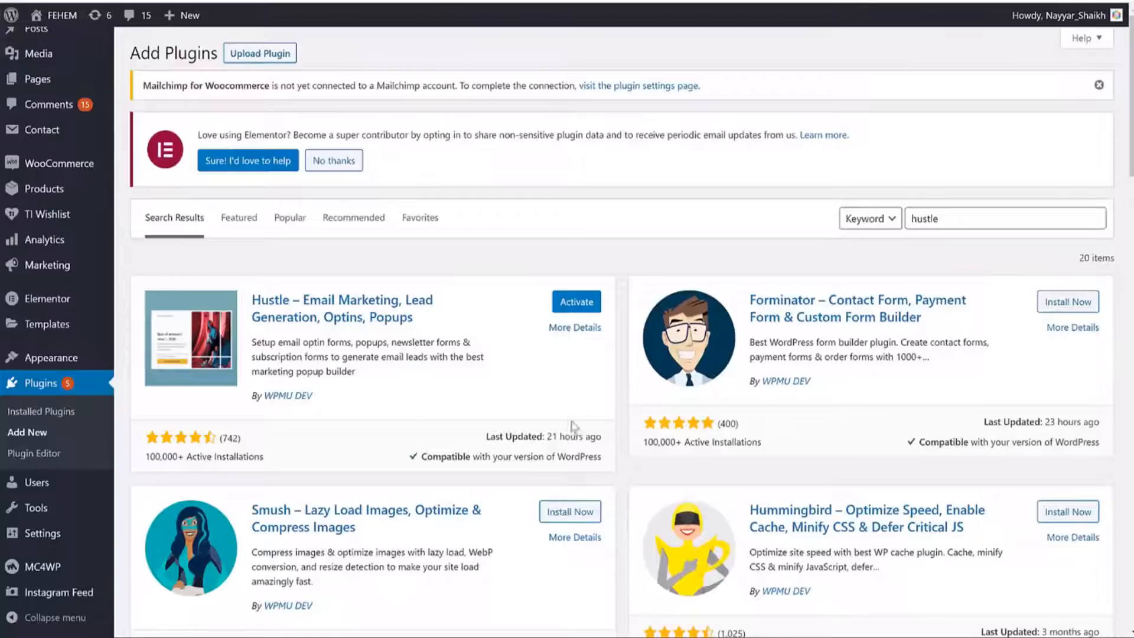
pyautogui.click(579, 302)
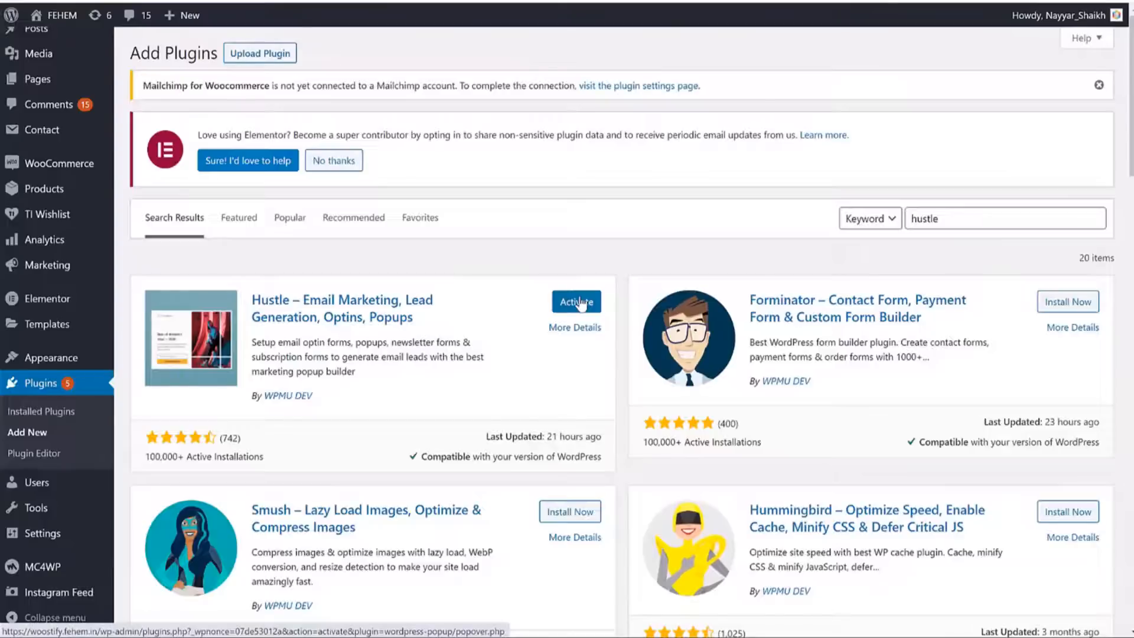
pyautogui.scroll(-5, 65, 354)
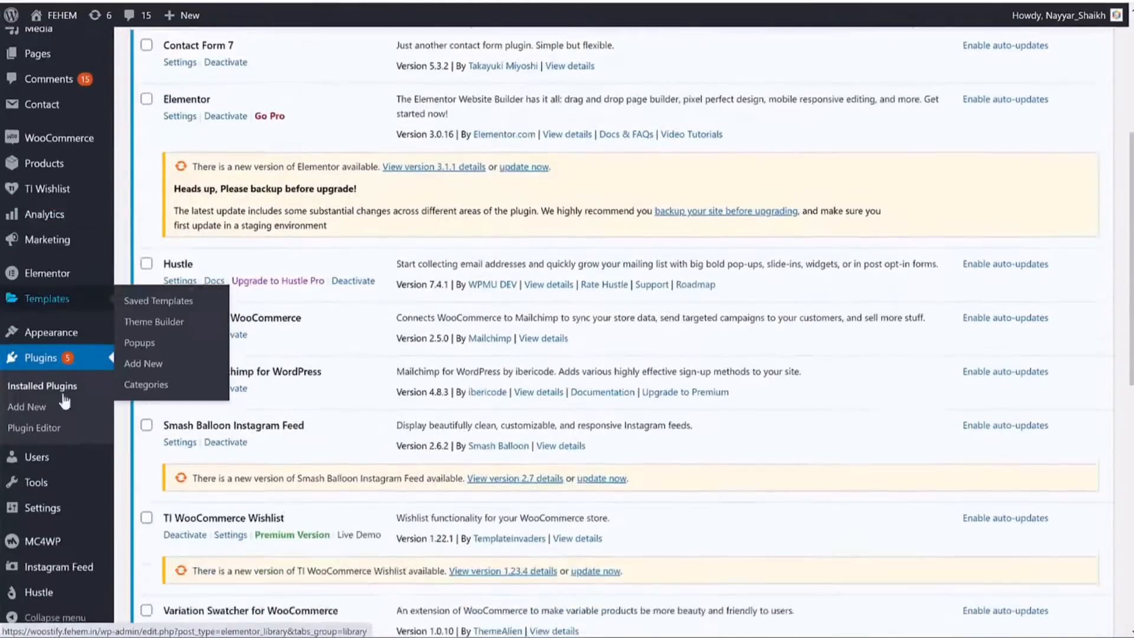
pyautogui.scroll(-1, 65, 401)
# Open the Hustle dashboard and start its welcome wizard at the Create Module step.
pyautogui.moveTo(51, 598)
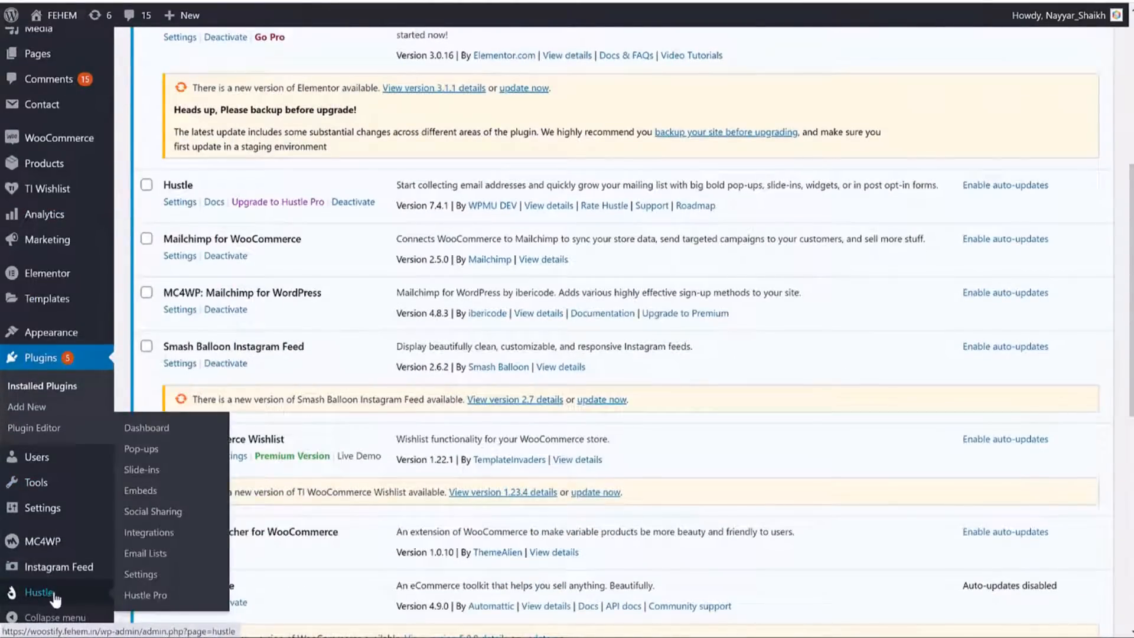
pyautogui.click(52, 594)
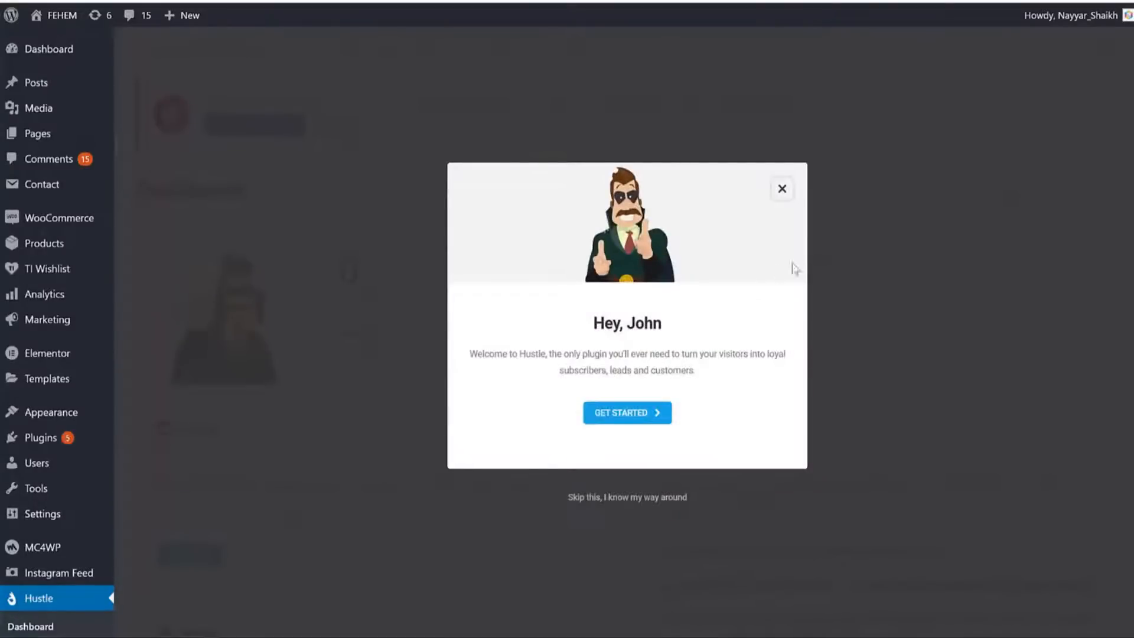
pyautogui.click(637, 415)
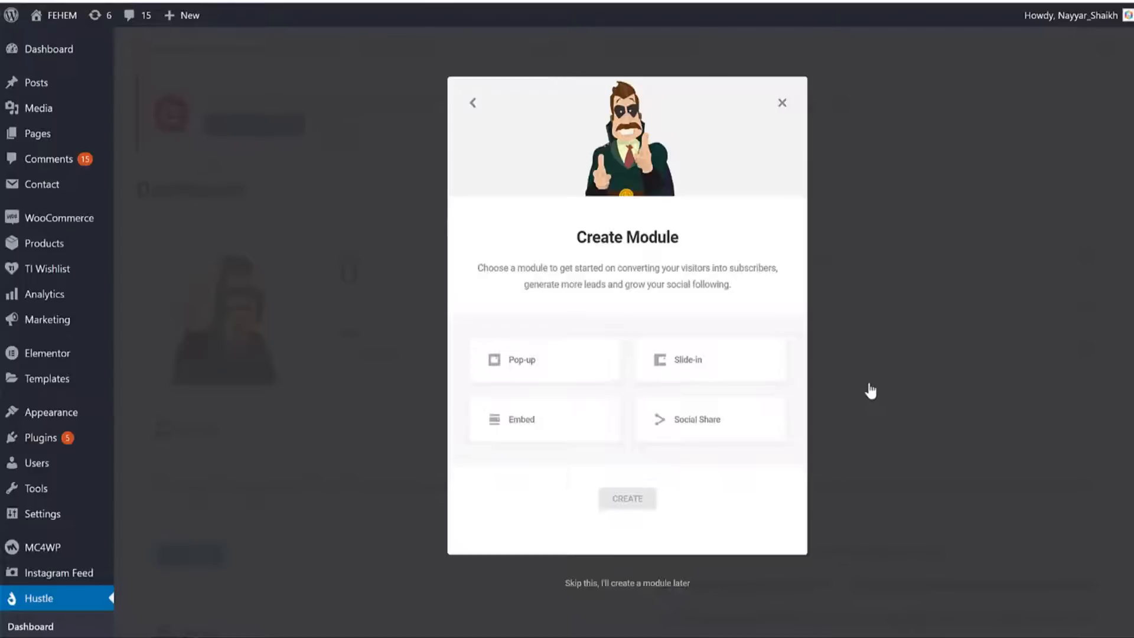
# Choose the Pop-up module type and create it, ready to enter its name.
pyautogui.click(570, 365)
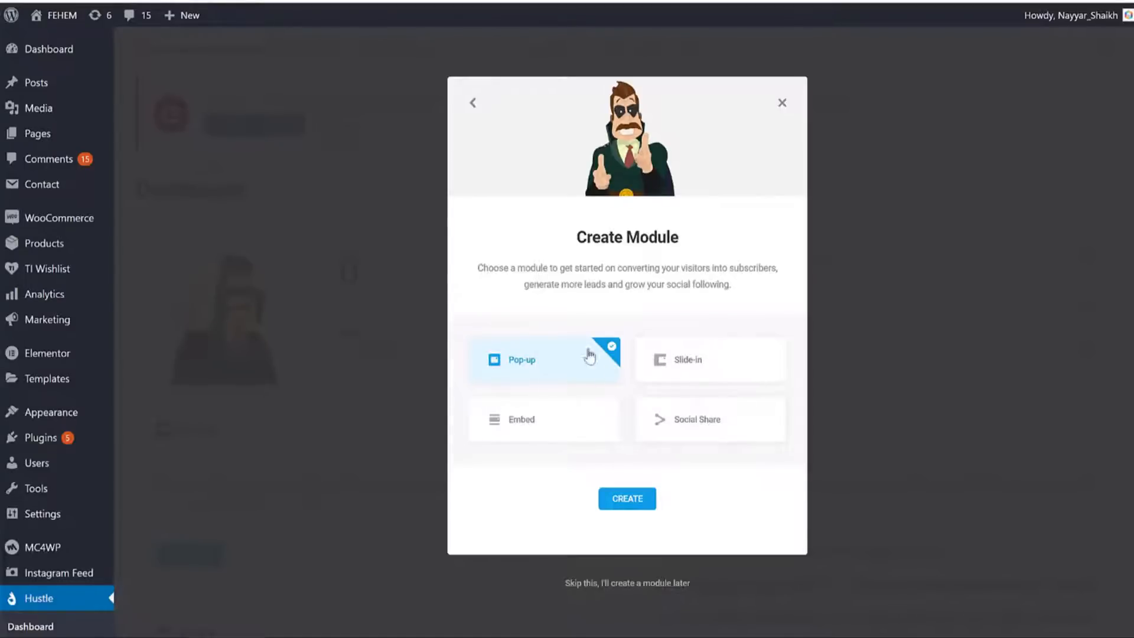
pyautogui.click(626, 501)
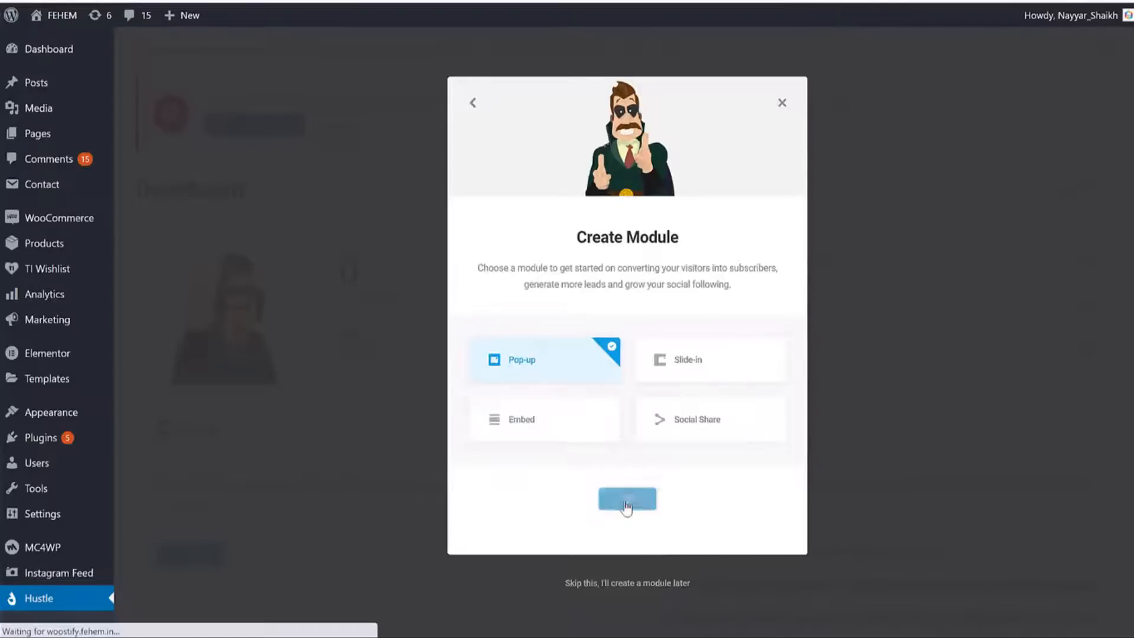
pyautogui.click(538, 322)
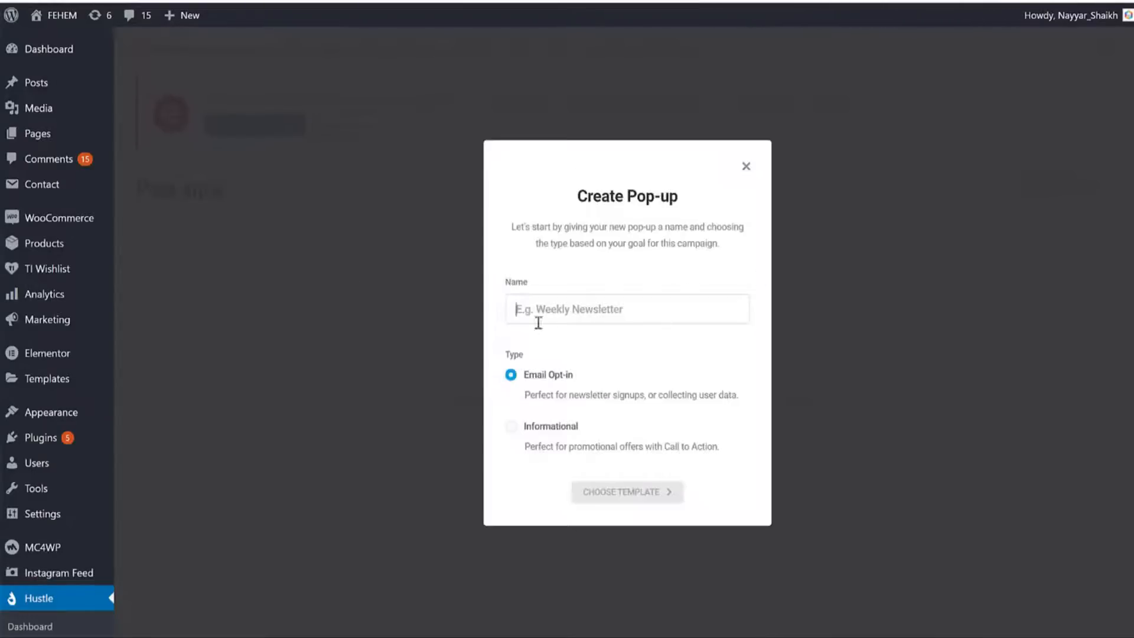
# Name the email opt-in pop-up 'SEO Newsletter' and build it from the Pandemic template.
pyautogui.write('SEO Newsletter')
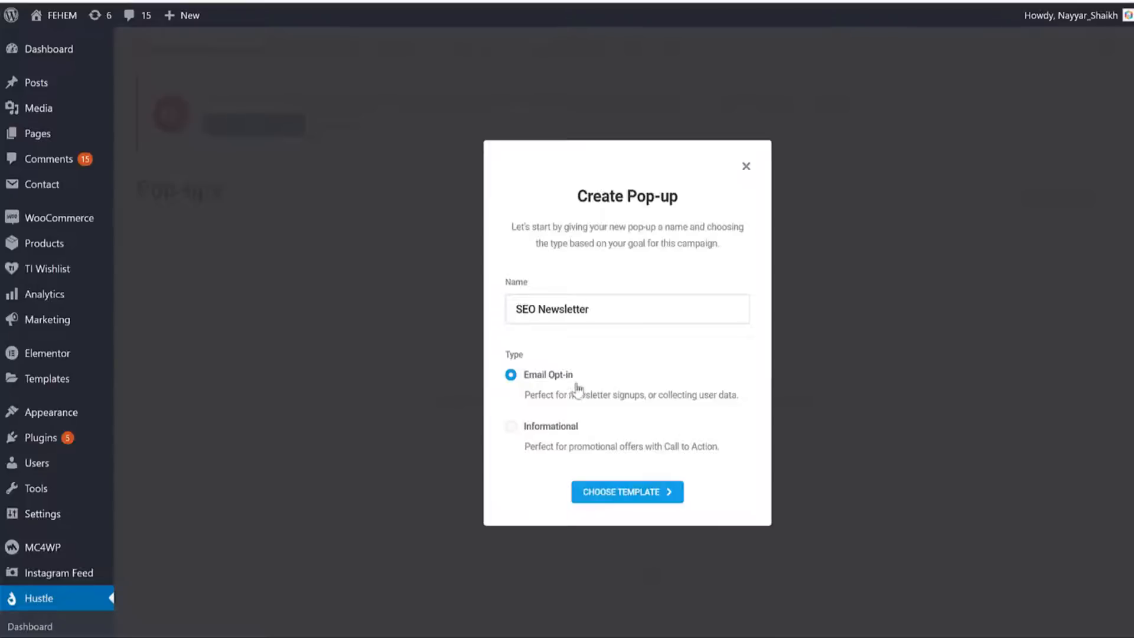
pyautogui.click(611, 497)
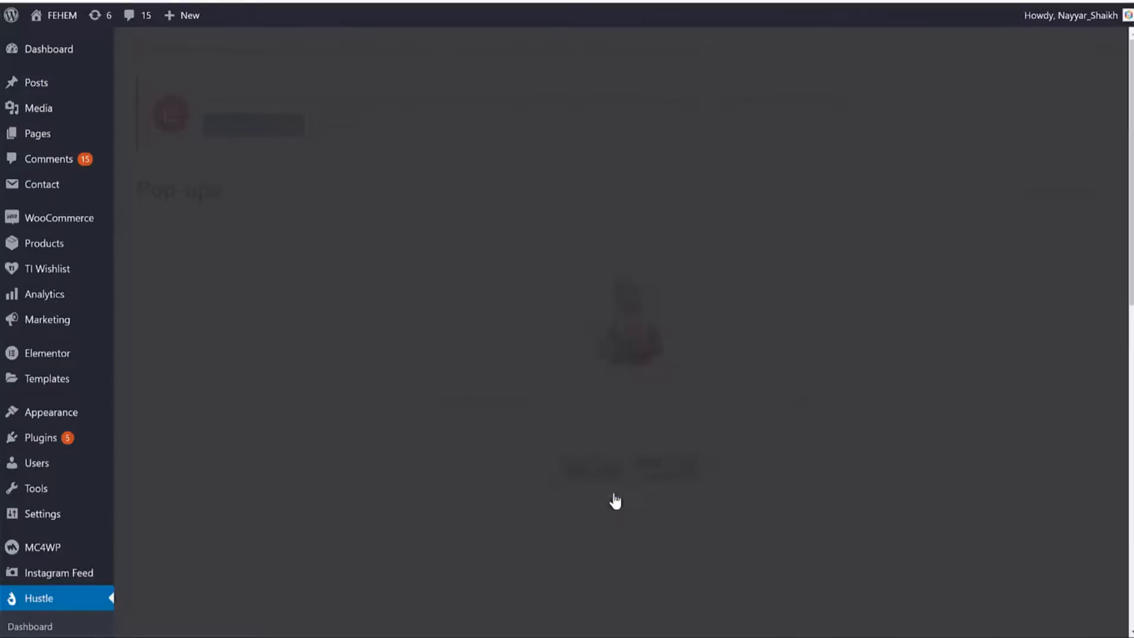
pyautogui.scroll(-10, 961, 392)
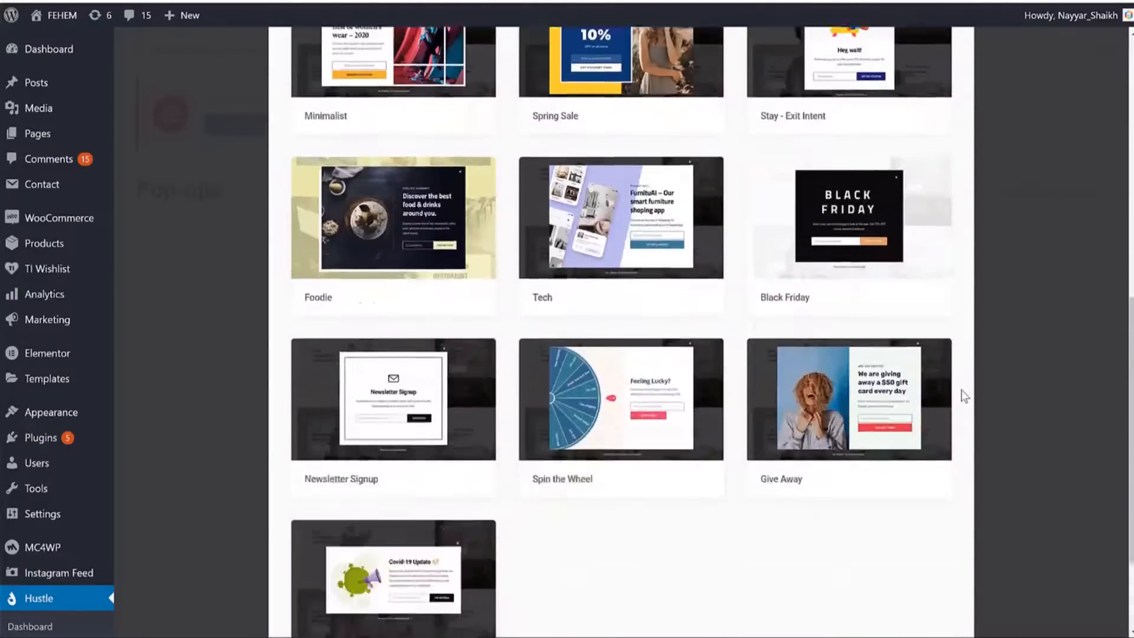
pyautogui.scroll(4, 871, 349)
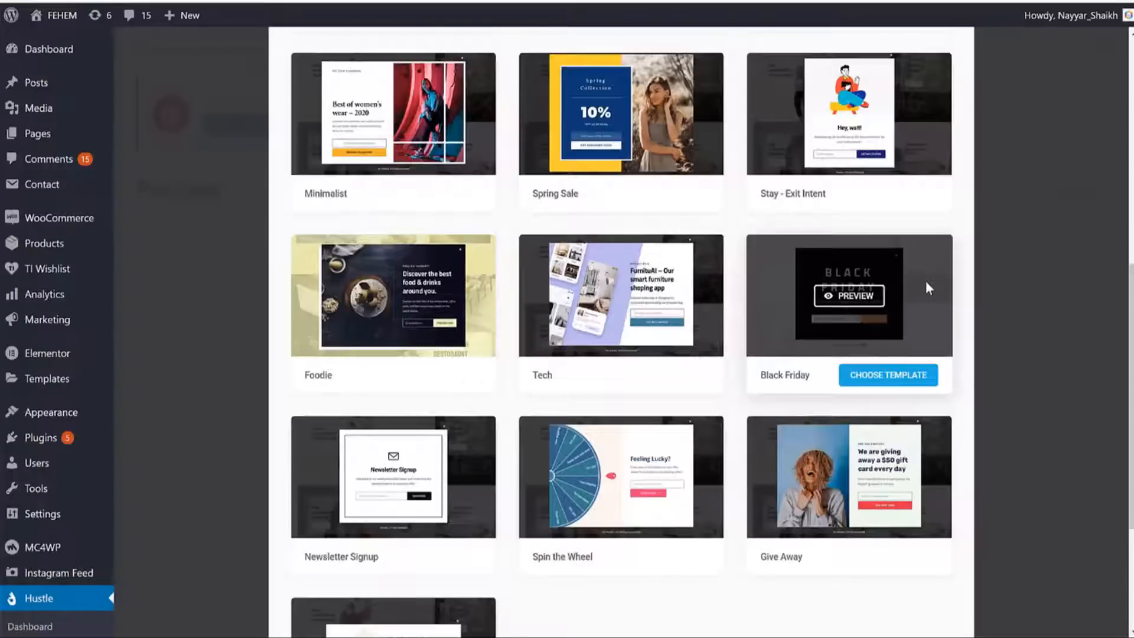
pyautogui.scroll(3, 827, 147)
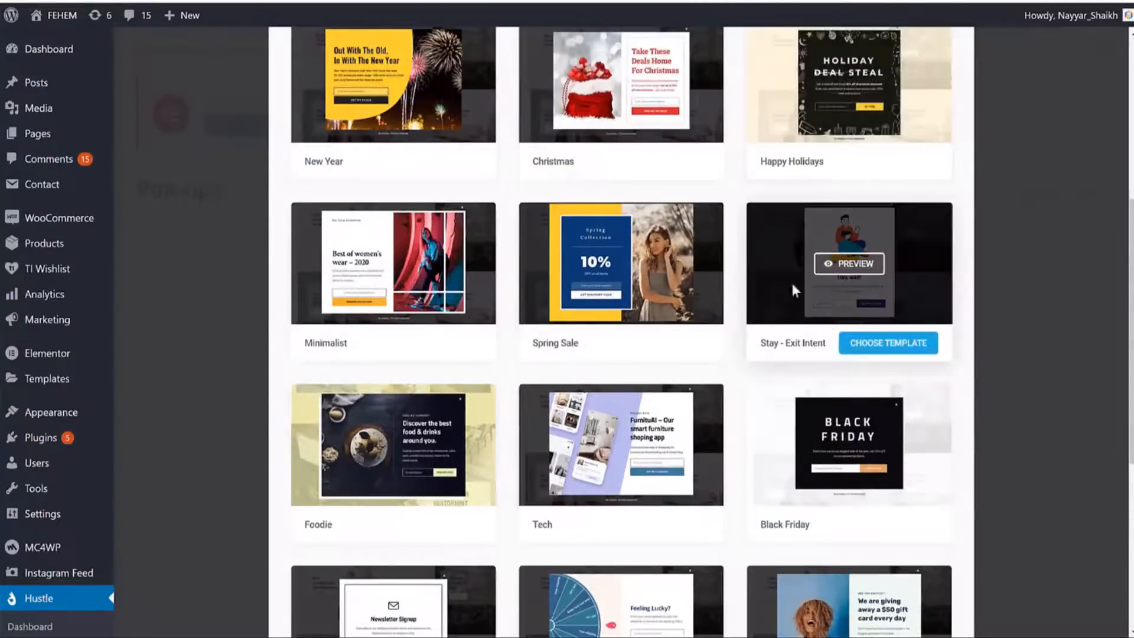
pyautogui.scroll(-6, 867, 279)
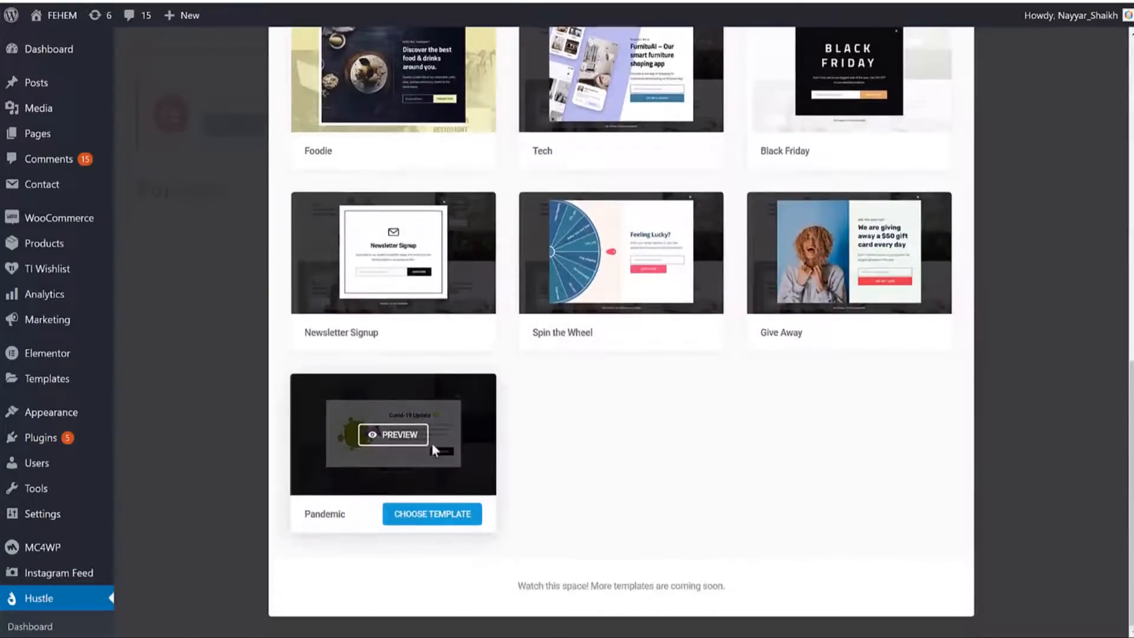
pyautogui.click(449, 519)
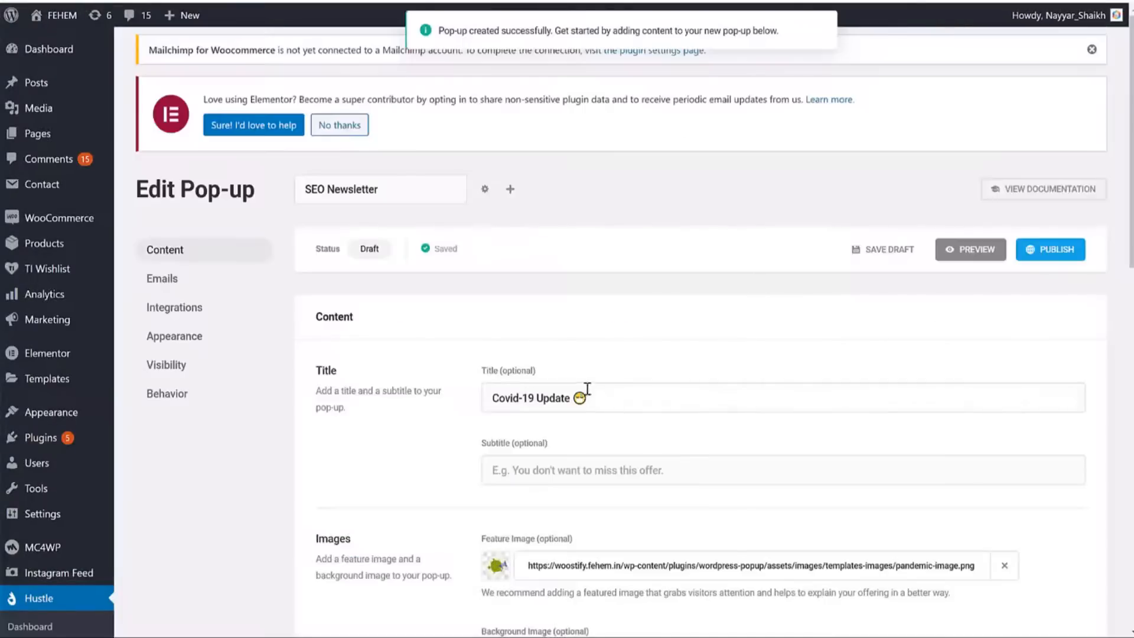
pyautogui.moveTo(617, 391); pyautogui.dragTo(490, 397)
pyautogui.scroll(-3, 571, 270)
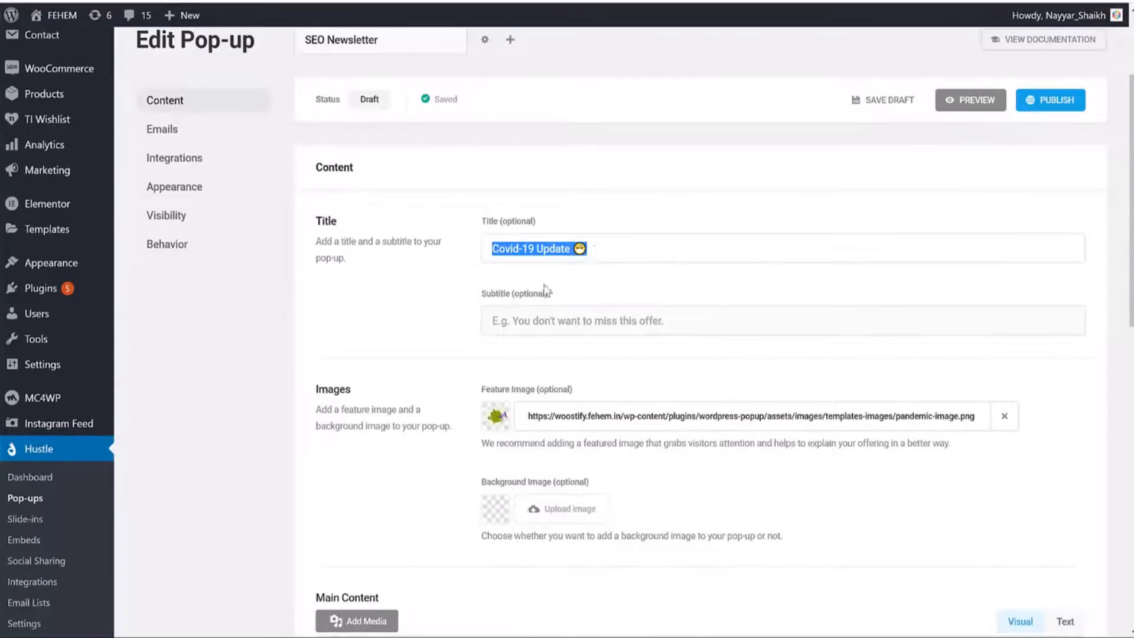
pyautogui.scroll(-4, 648, 252)
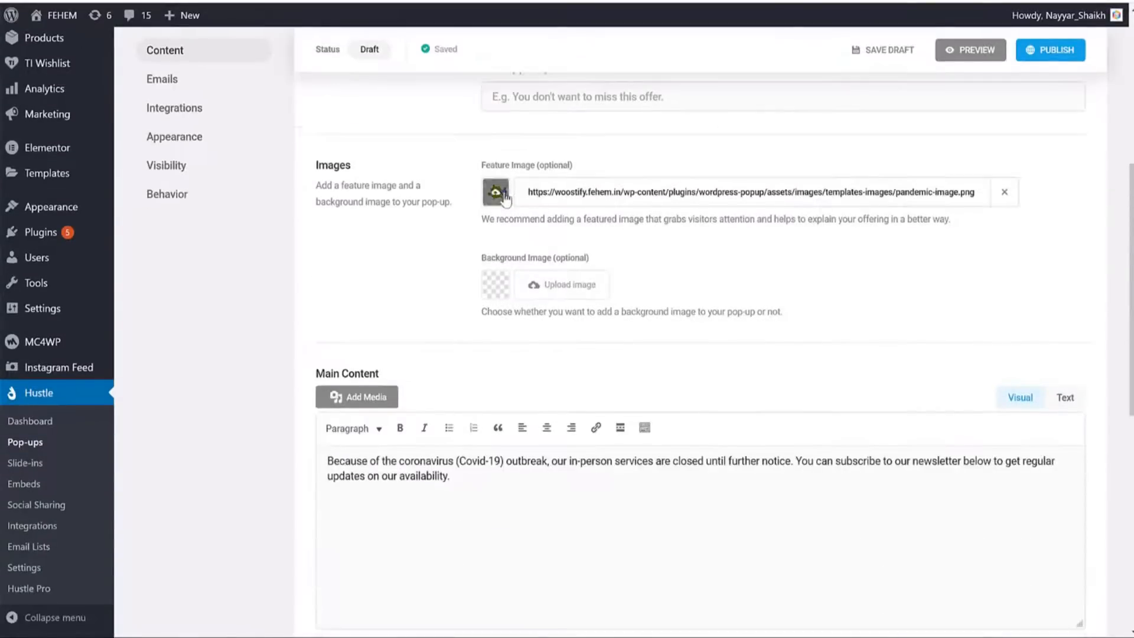
pyautogui.scroll(-5, 668, 201)
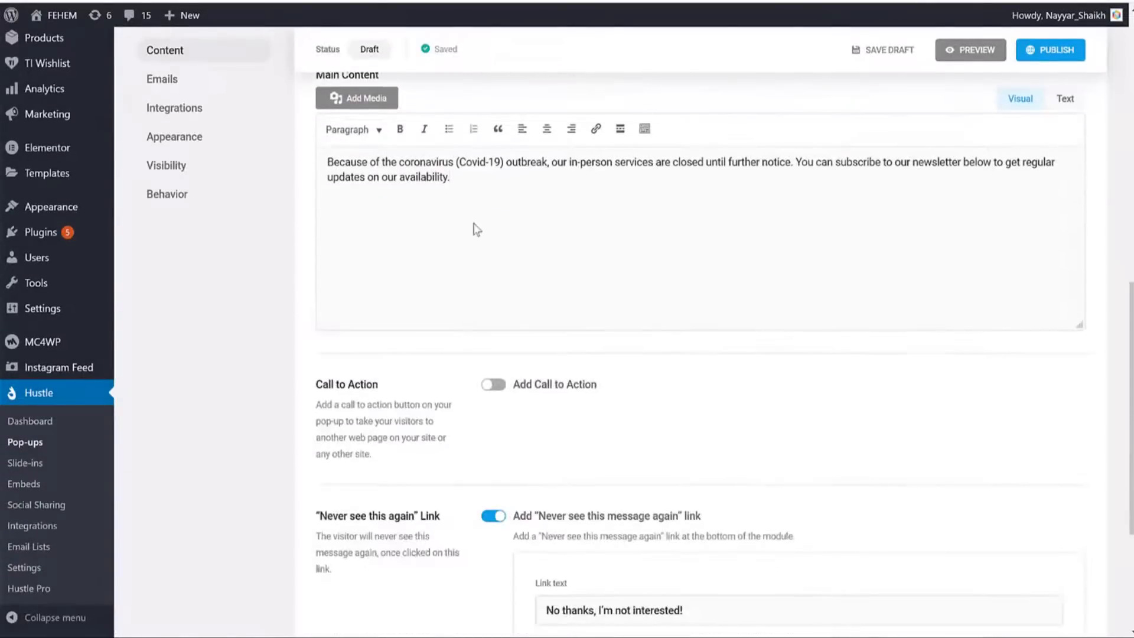
pyautogui.moveTo(473, 230); pyautogui.dragTo(348, 152)
pyautogui.scroll(-4, 663, 440)
pyautogui.scroll(15, 663, 362)
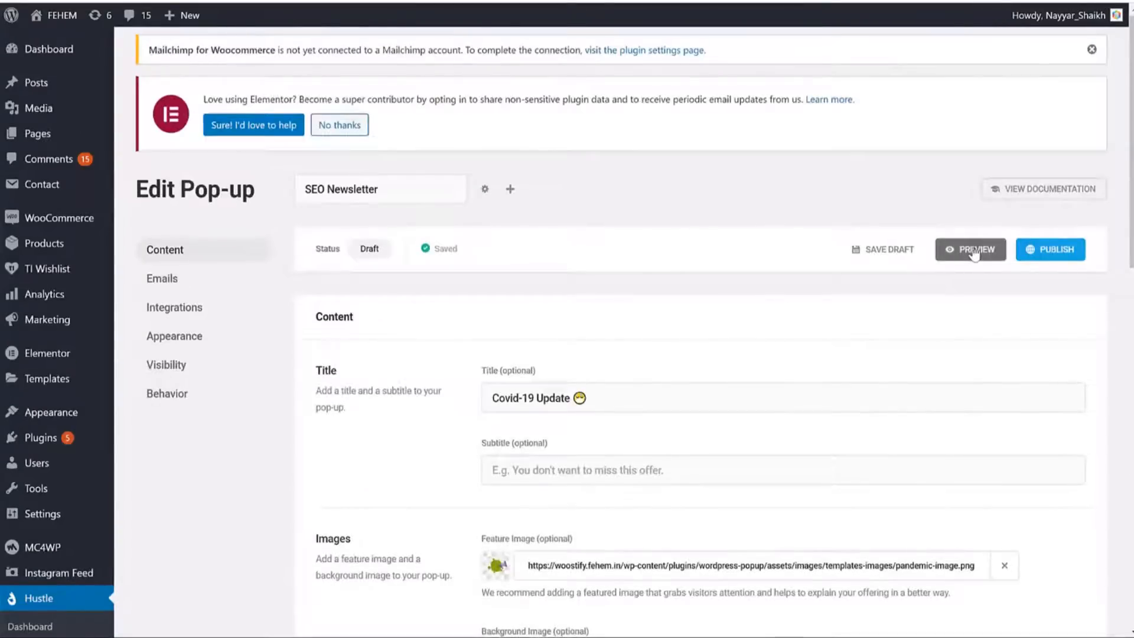
pyautogui.click(970, 238)
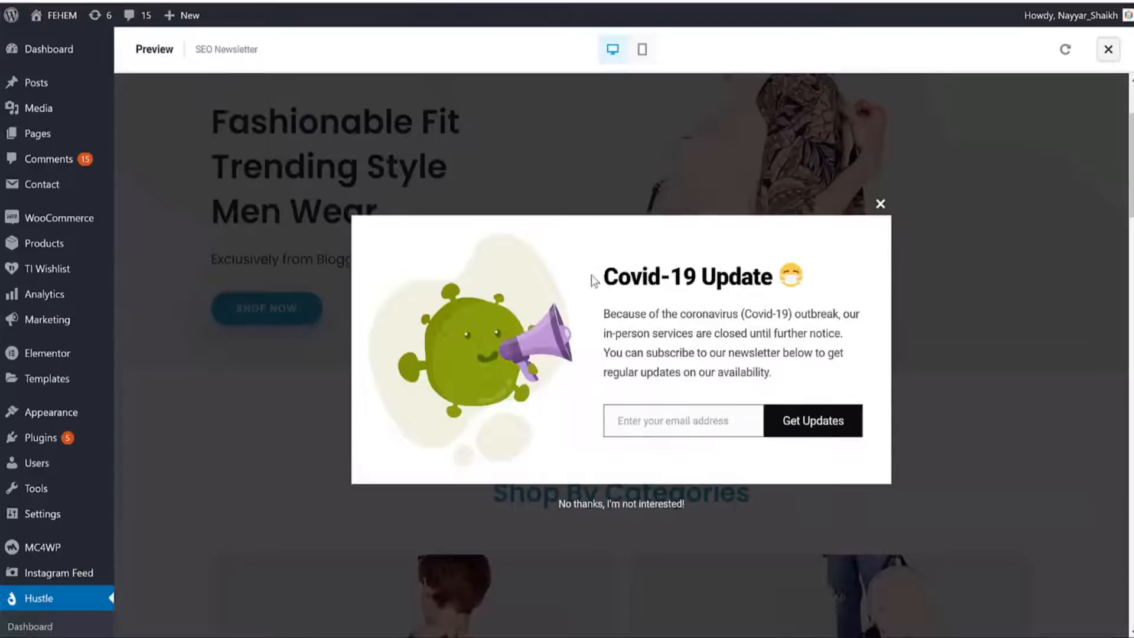
pyautogui.moveTo(594, 278); pyautogui.dragTo(778, 275)
pyautogui.click(647, 316)
pyautogui.moveTo(614, 312); pyautogui.dragTo(765, 373)
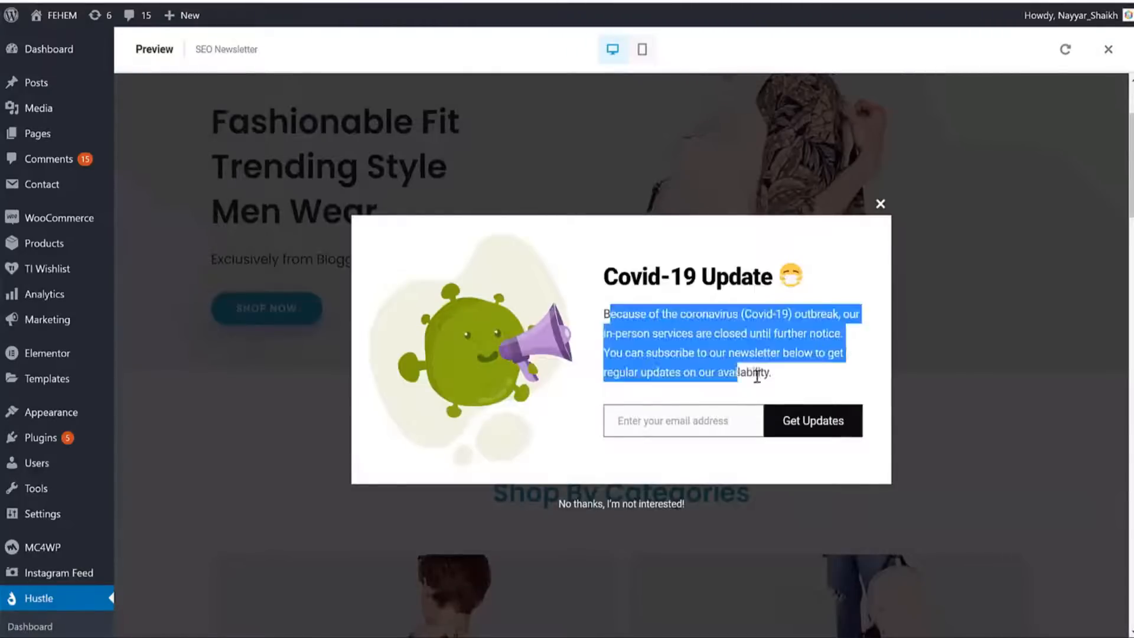
pyautogui.click(438, 322)
pyautogui.click(881, 203)
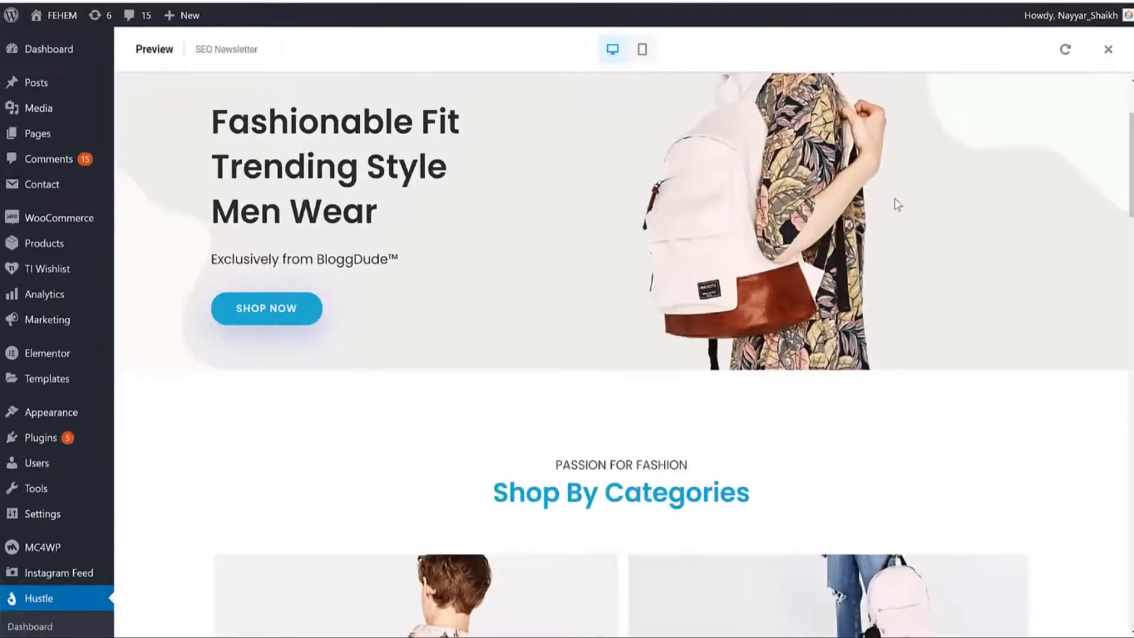
pyautogui.click(1108, 49)
pyautogui.tripleClick(613, 398)
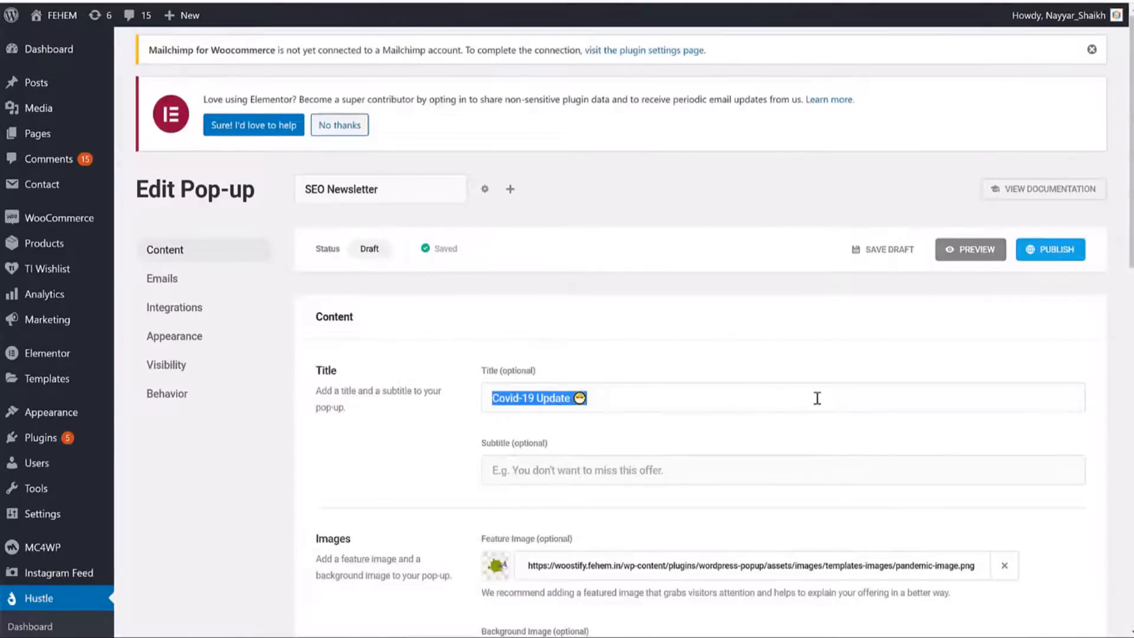
# Change the pop-up title to 'Get Weekly SEO Tips'.
pyautogui.write('Get Weekly SEO Tips')
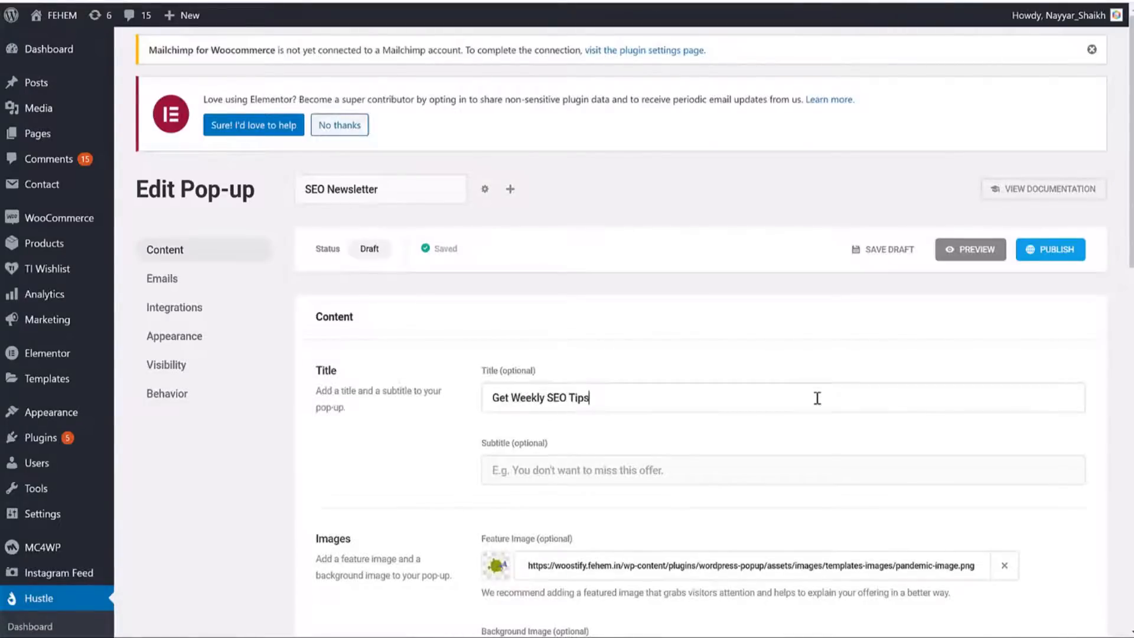
pyautogui.scroll(-8, 815, 400)
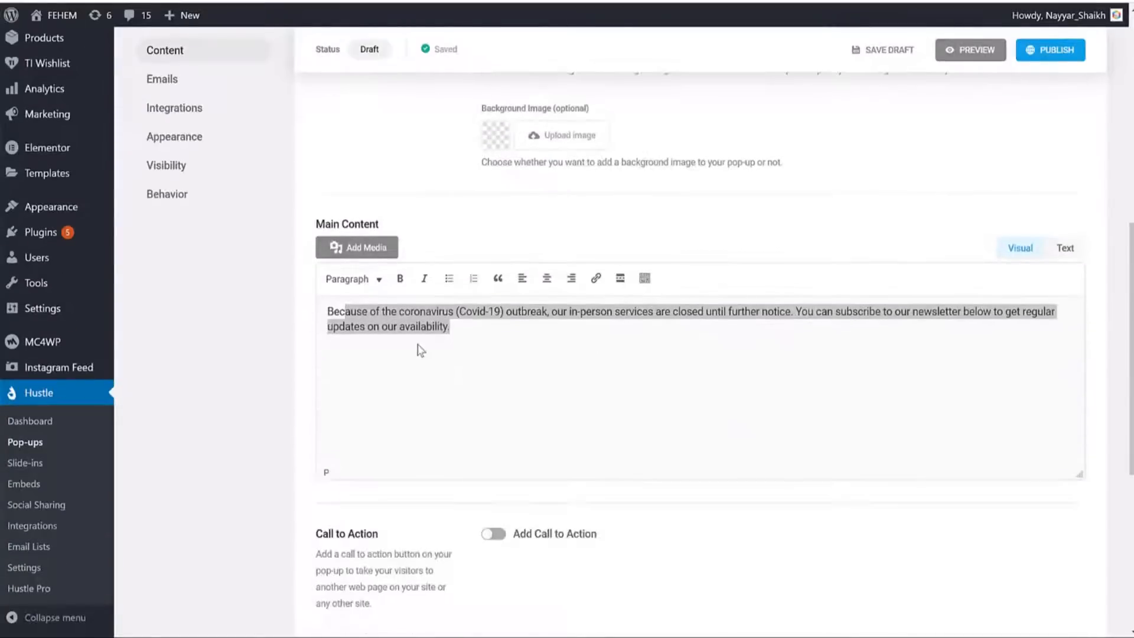
pyautogui.tripleClick(419, 350)
pyautogui.scroll(5, 609, 366)
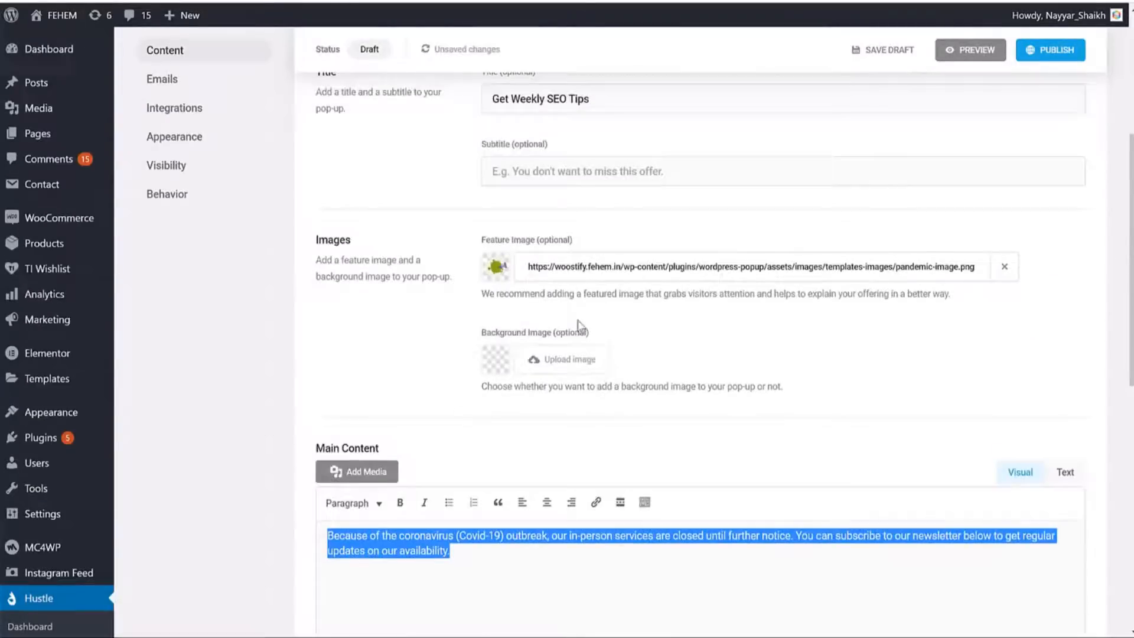
# Set blog-img-6.jpg, the woman by the peace-sign gate, as the feature image and preview it.
pyautogui.click(496, 271)
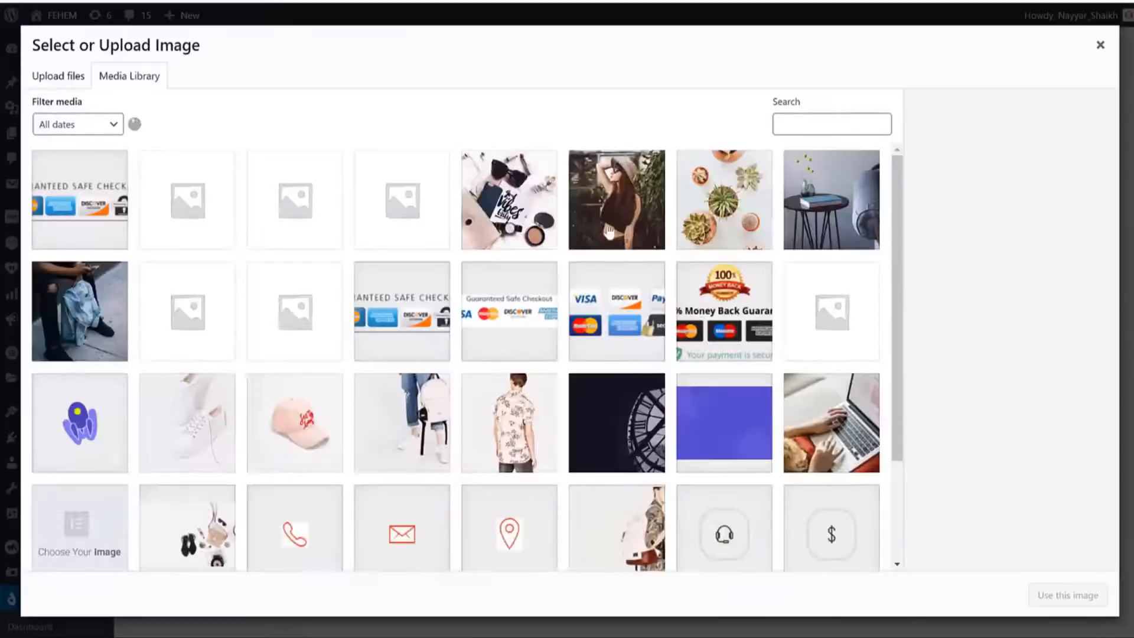
pyautogui.scroll(-5, 752, 278)
pyautogui.scroll(-9, 750, 283)
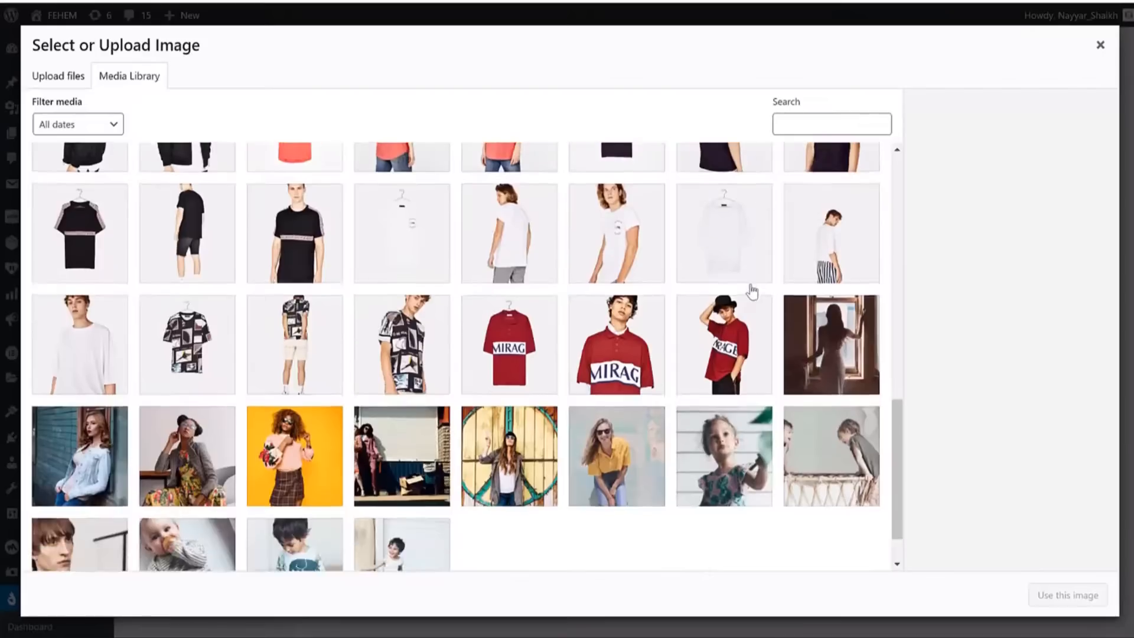
pyautogui.scroll(7, 749, 291)
pyautogui.scroll(-7, 749, 291)
pyautogui.click(262, 365)
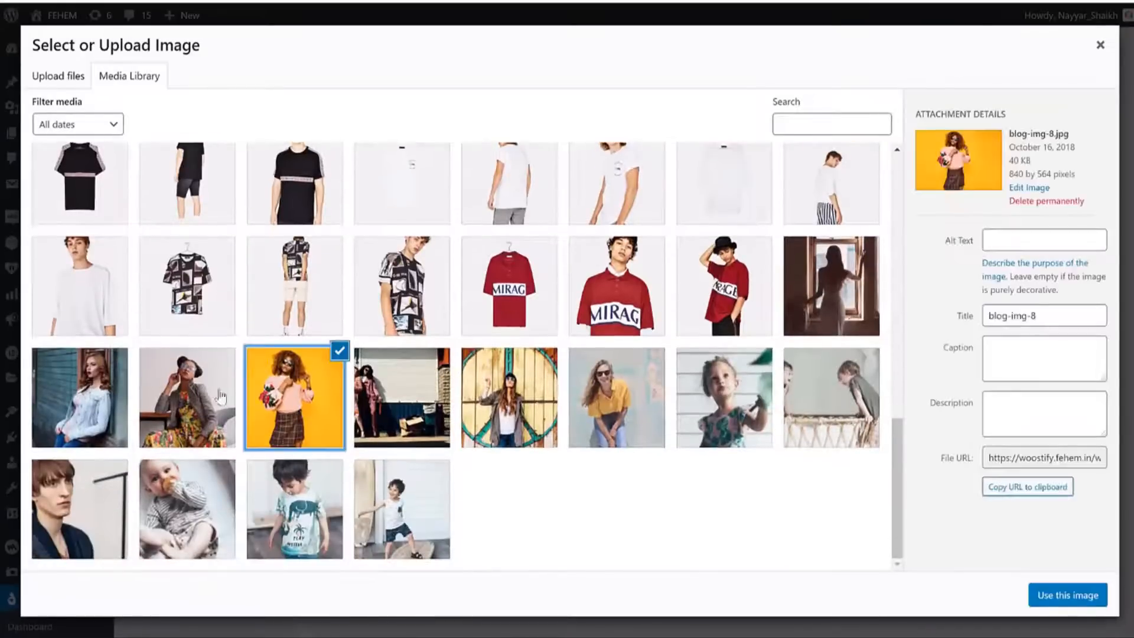
pyautogui.click(220, 398)
pyautogui.click(402, 402)
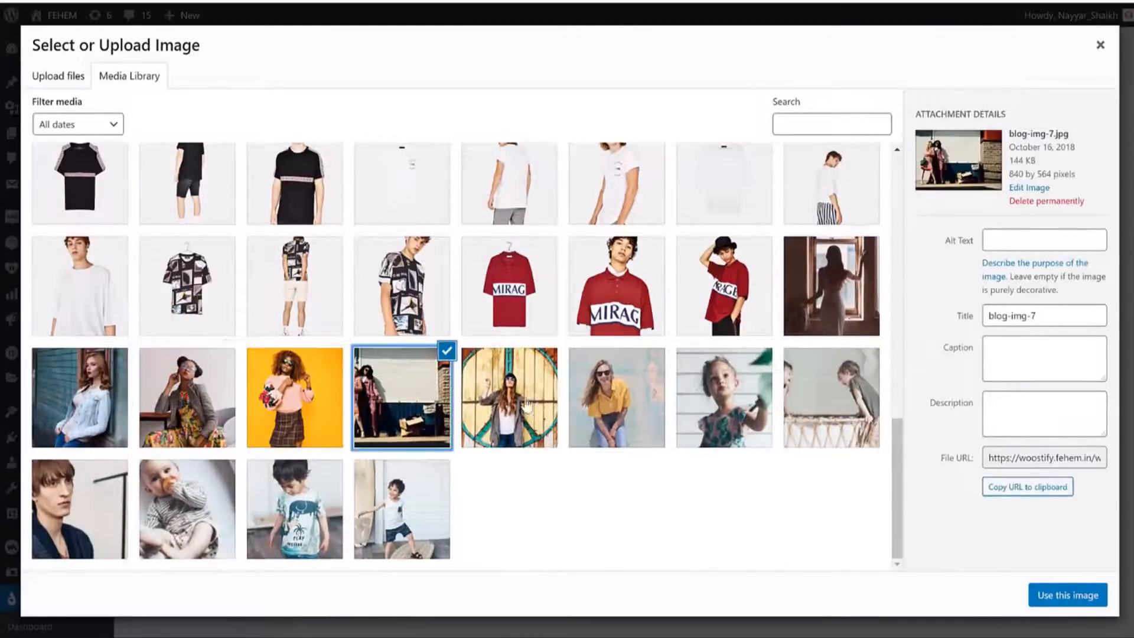
pyautogui.click(521, 407)
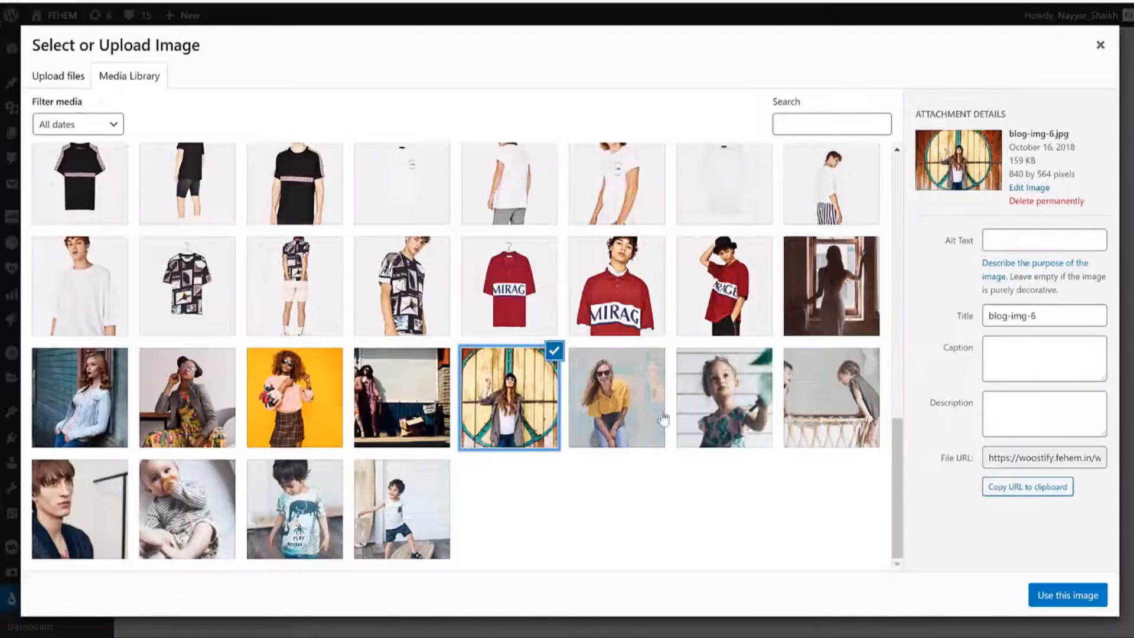
pyautogui.scroll(10, 625, 402)
pyautogui.scroll(2, 625, 402)
pyautogui.scroll(-10, 625, 402)
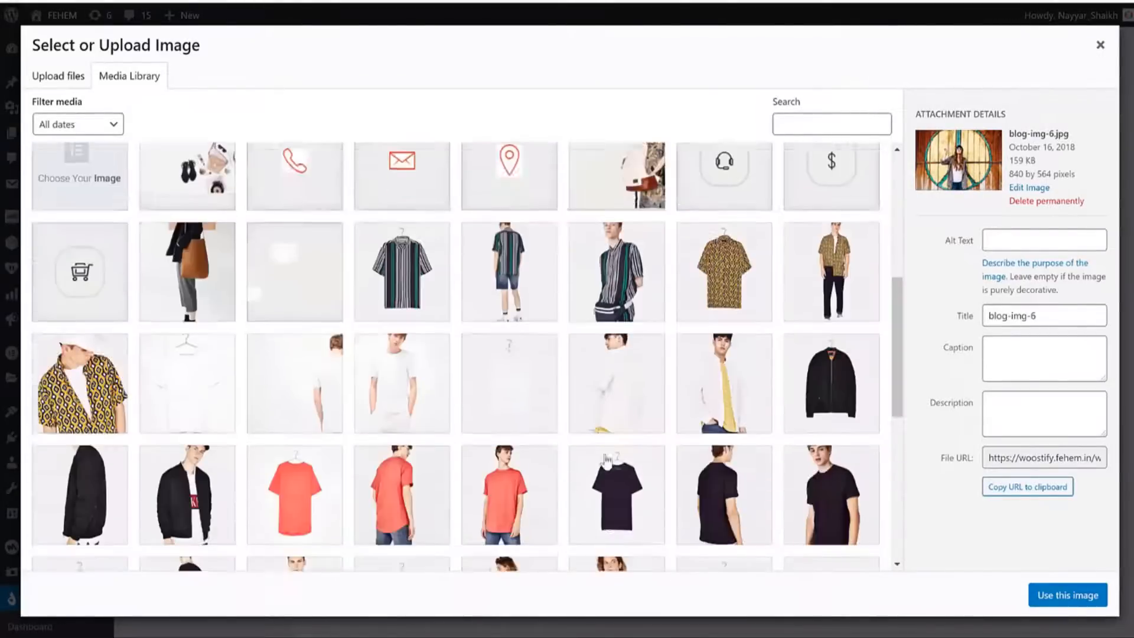
pyautogui.click(1046, 596)
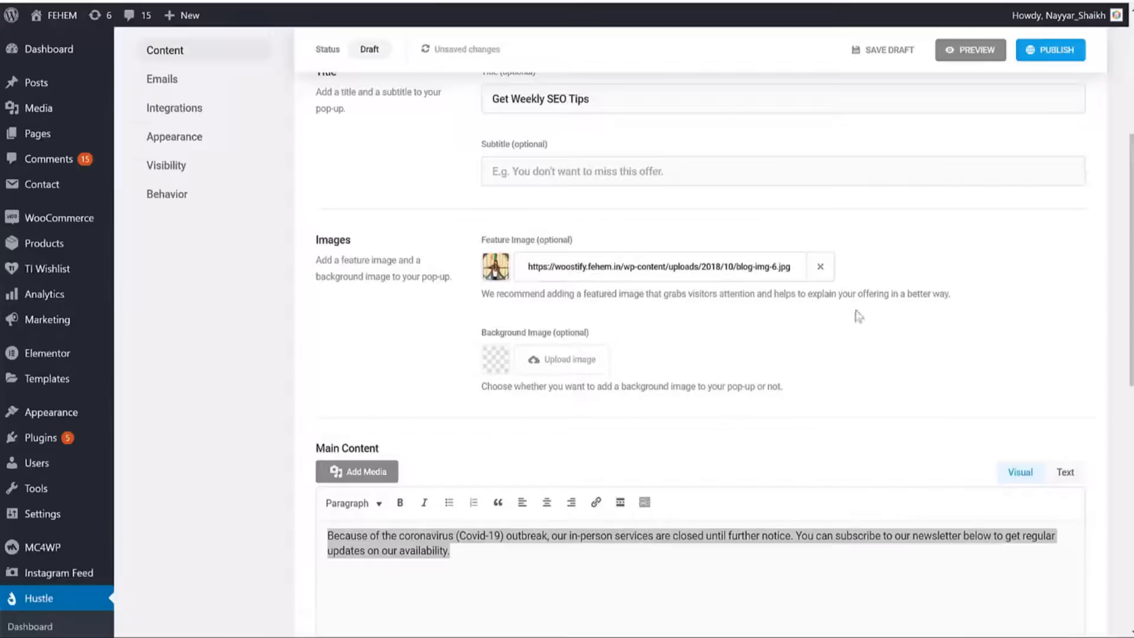
pyautogui.click(971, 56)
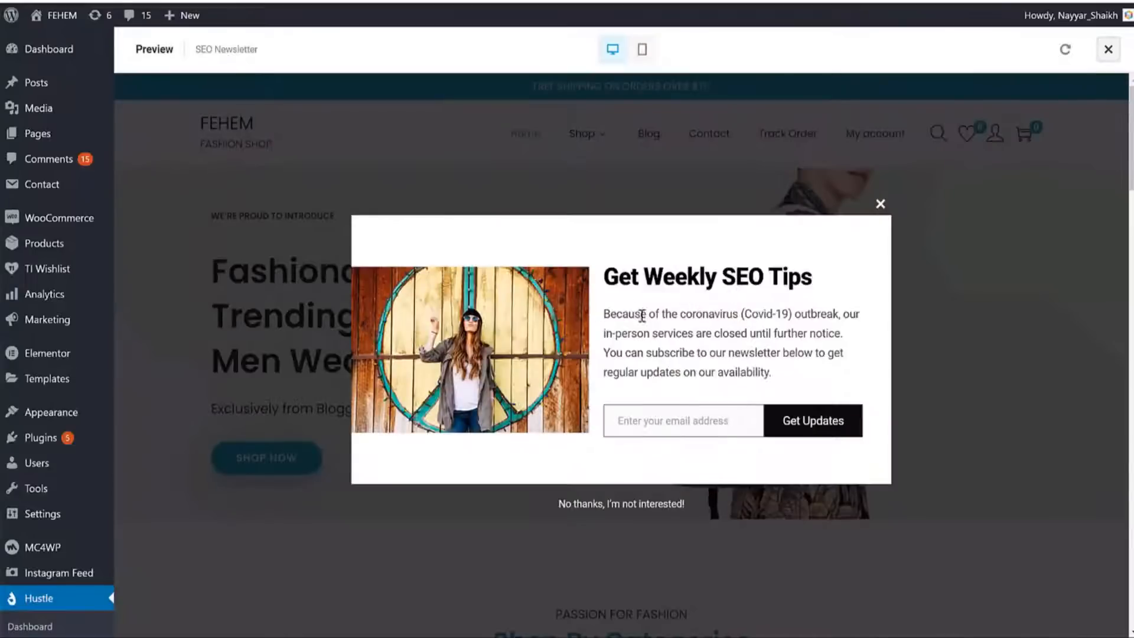
# Close the preview and swap the feature image for the side-table photo.
pyautogui.click(879, 205)
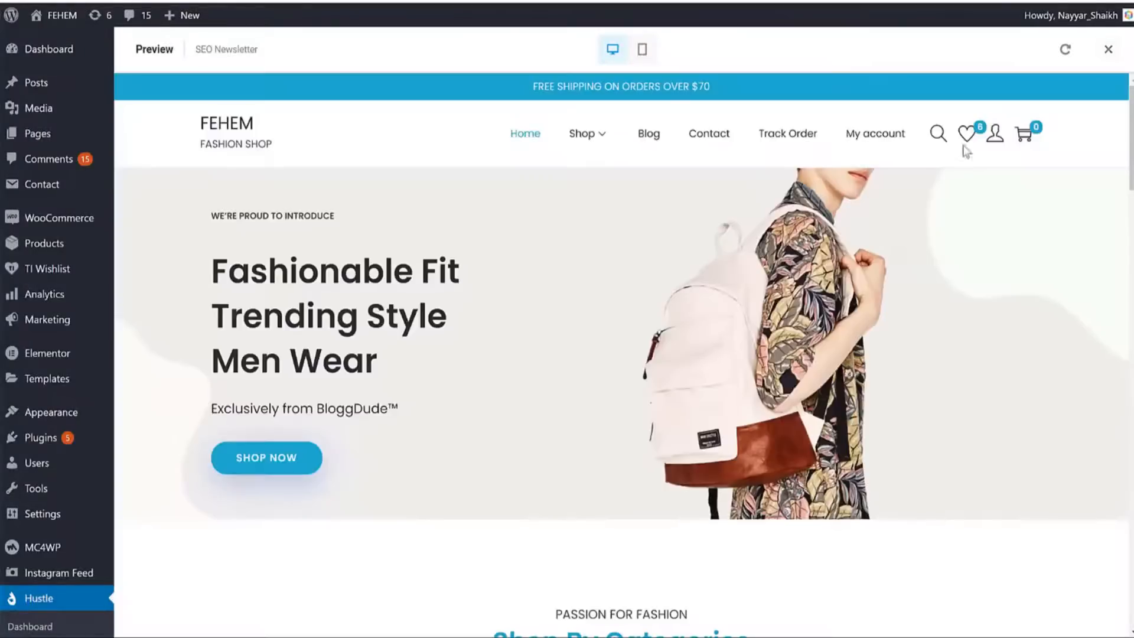
pyautogui.click(1108, 49)
pyautogui.click(499, 267)
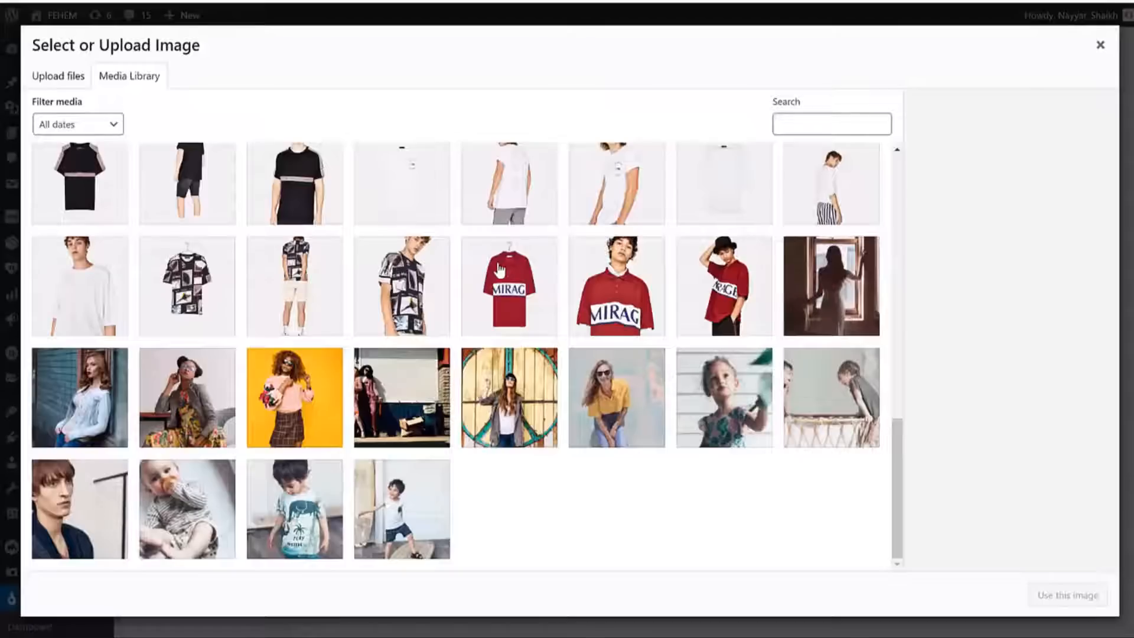
pyautogui.scroll(15, 405, 381)
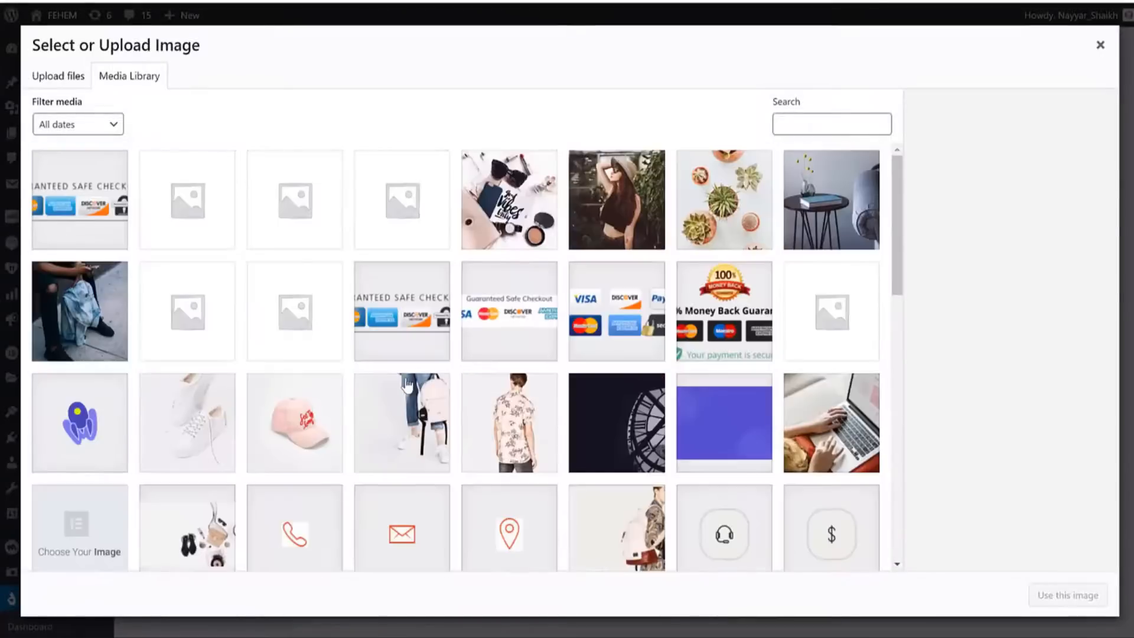
pyautogui.click(609, 190)
pyautogui.click(740, 225)
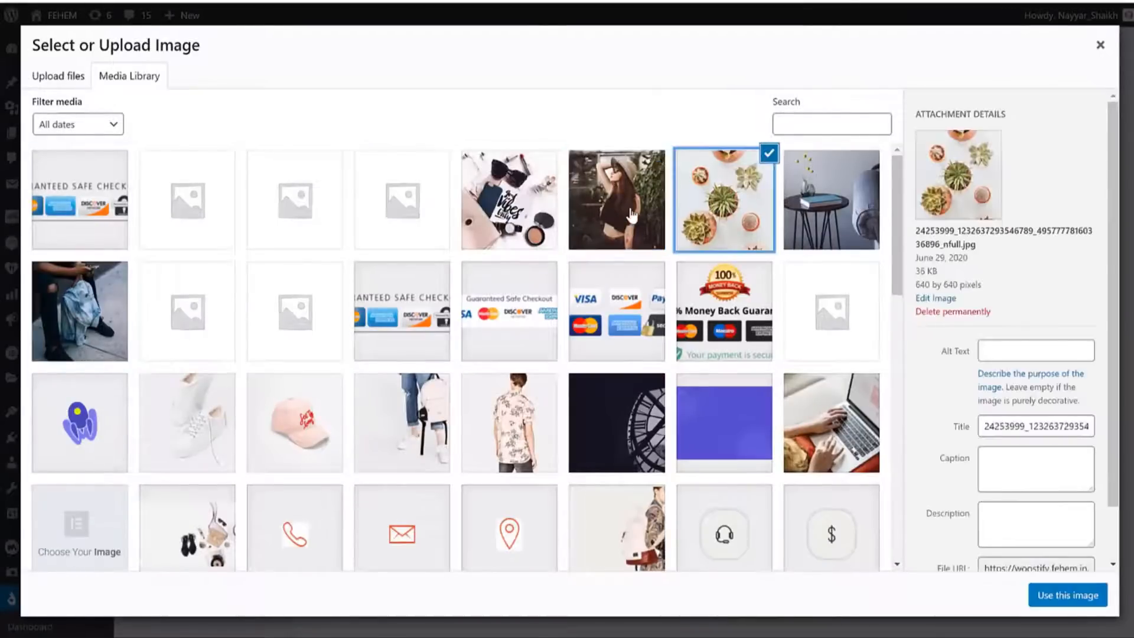
pyautogui.click(633, 216)
pyautogui.click(840, 226)
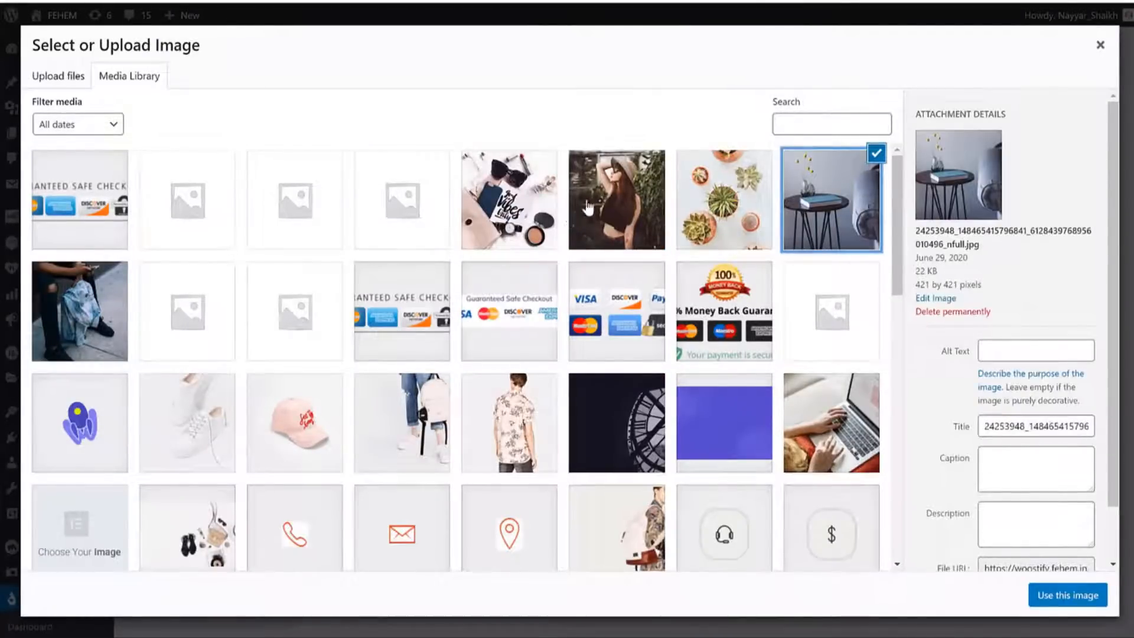
pyautogui.click(1061, 600)
# Preview the pop-up with the side-table image on the site, then return to the editor.
pyautogui.click(976, 52)
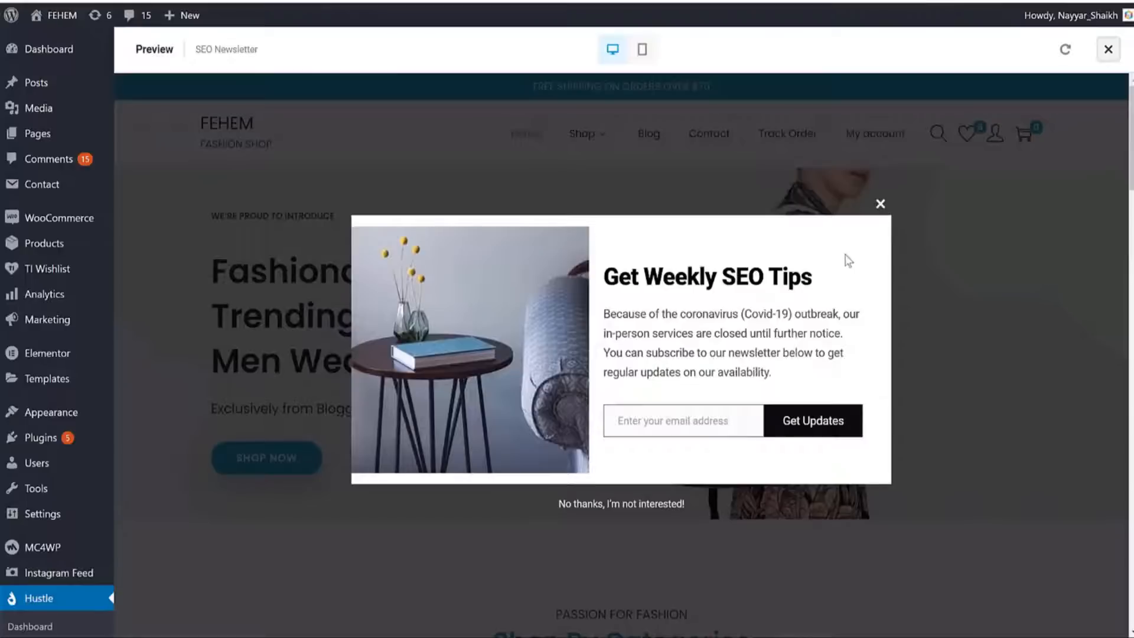
pyautogui.click(881, 205)
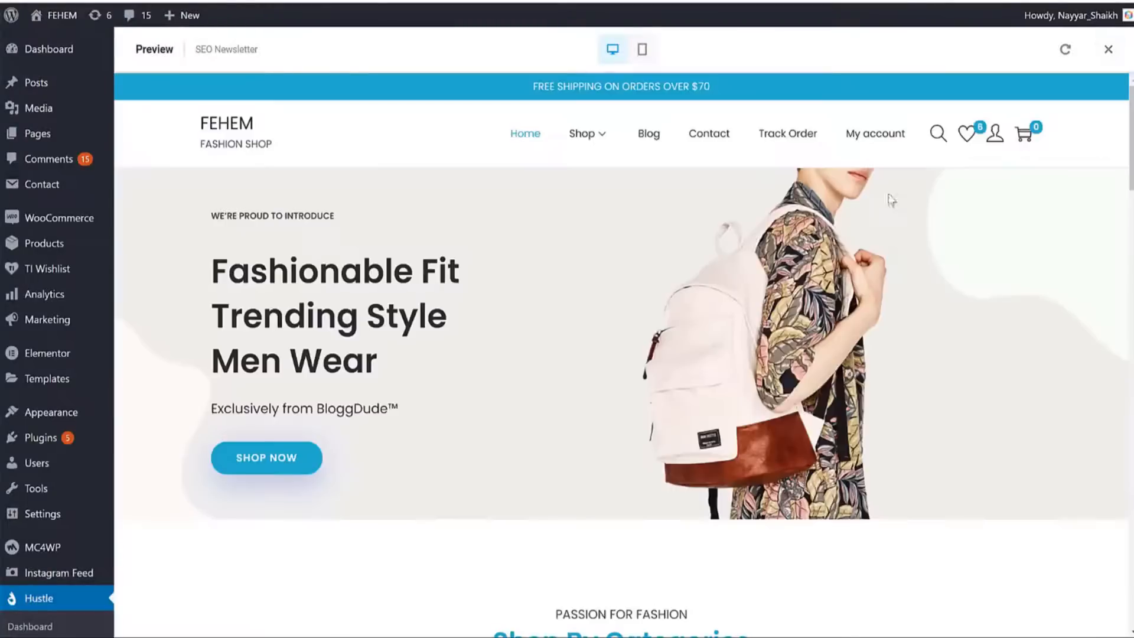
pyautogui.click(1108, 49)
pyautogui.scroll(-10, 823, 388)
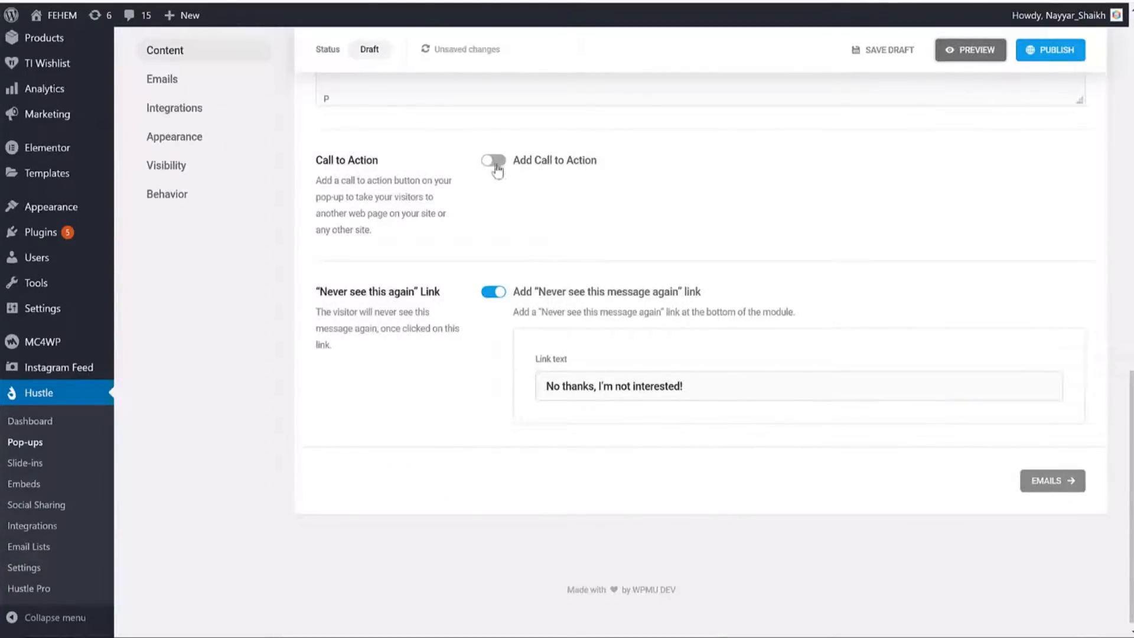
pyautogui.scroll(15, 694, 282)
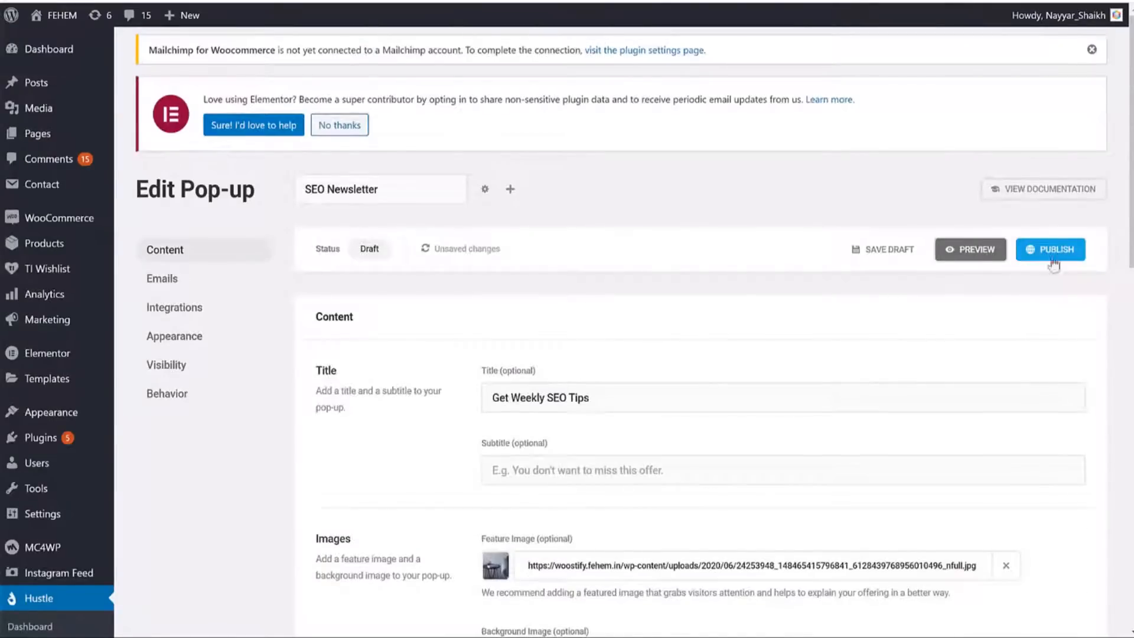
# Publish the SEO Newsletter pop-up and dismiss the Ready to go! confirmation.
pyautogui.click(1041, 257)
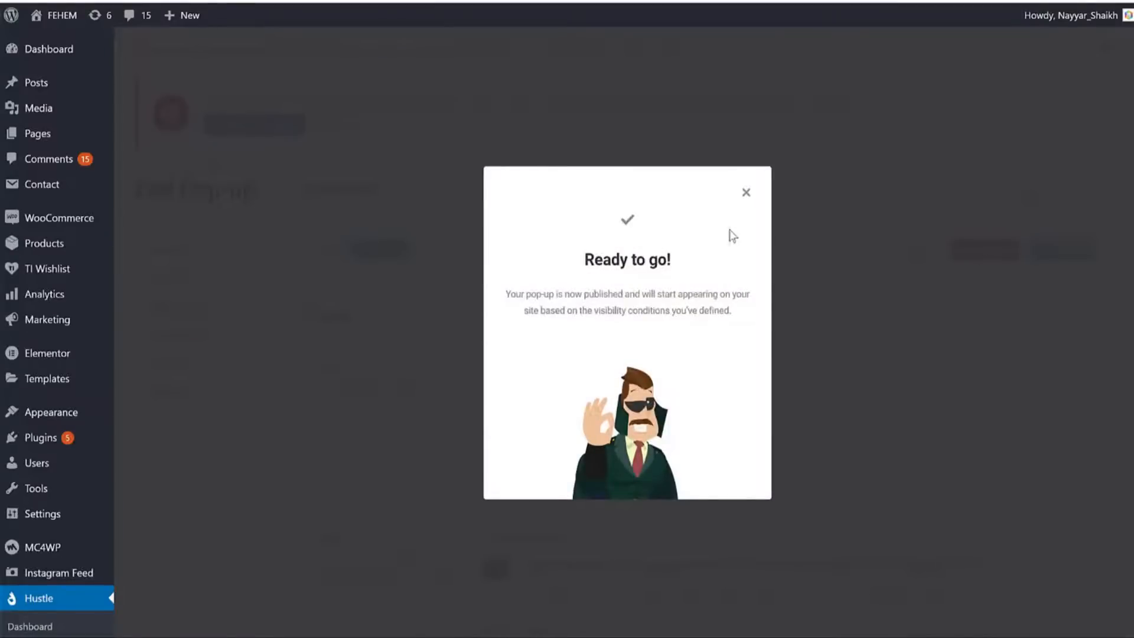
pyautogui.click(746, 192)
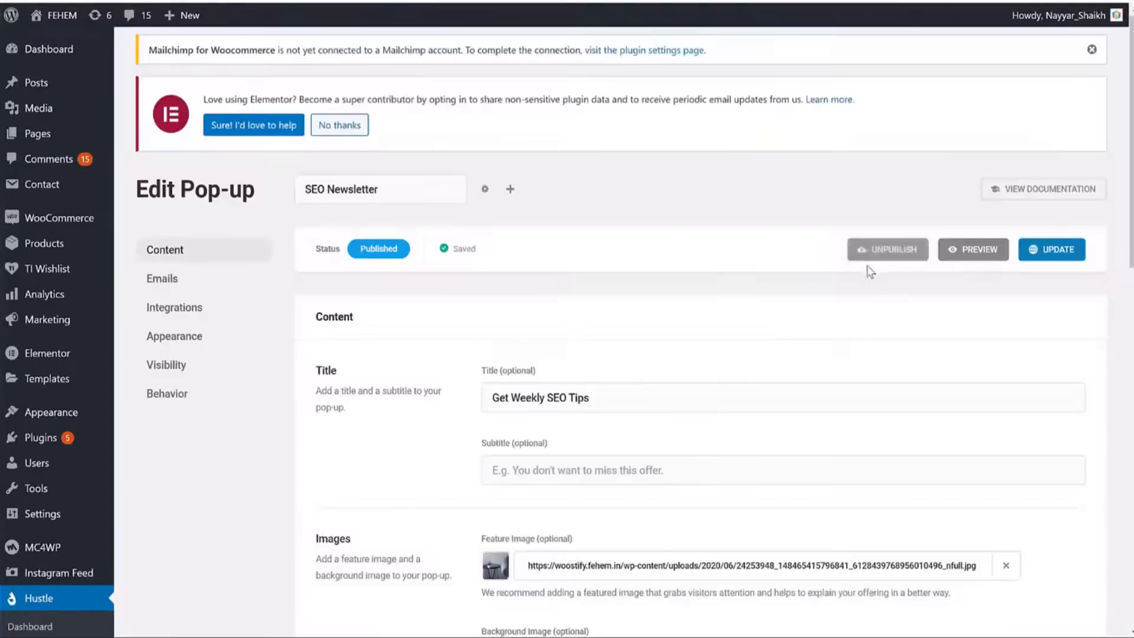
pyautogui.scroll(-9, 867, 275)
pyautogui.scroll(-6, 864, 269)
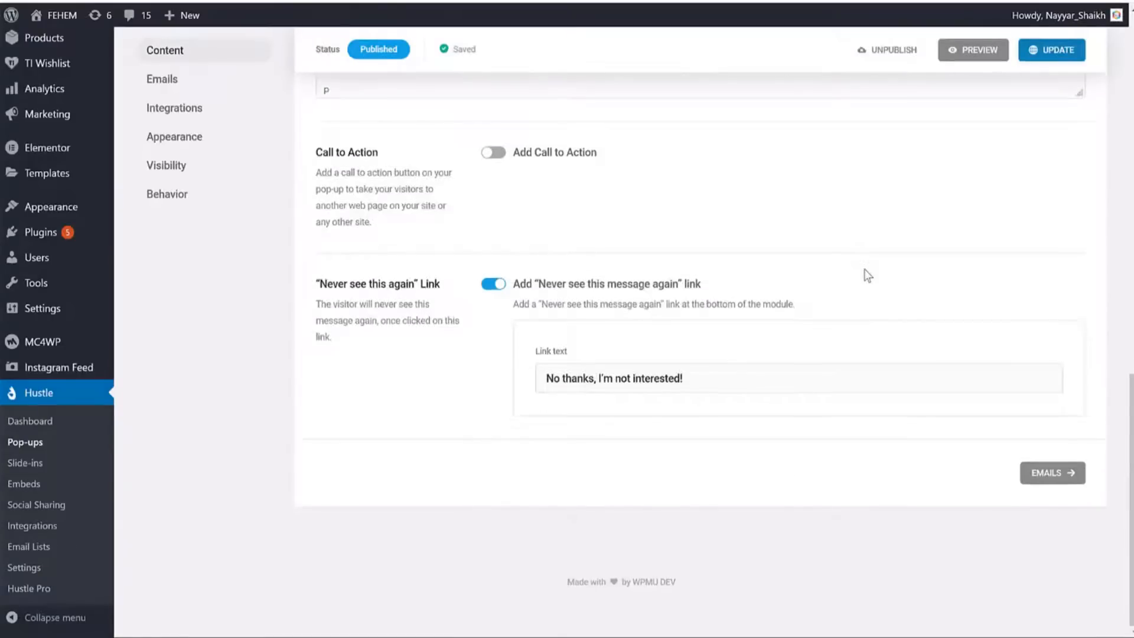
pyautogui.scroll(15, 682, 381)
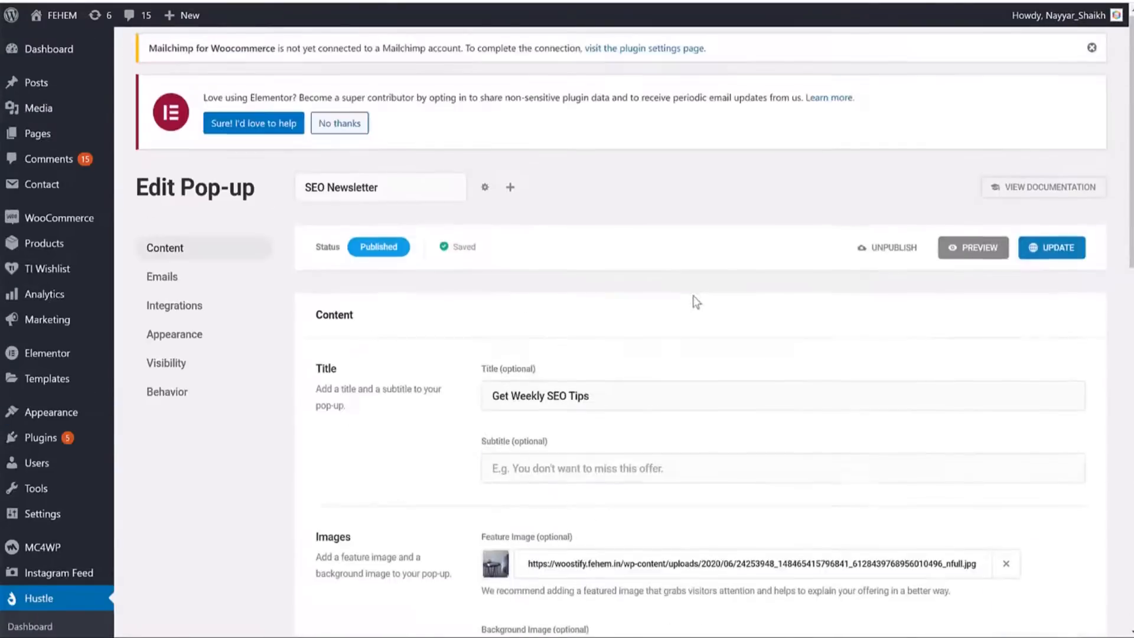
pyautogui.scroll(-12, 692, 297)
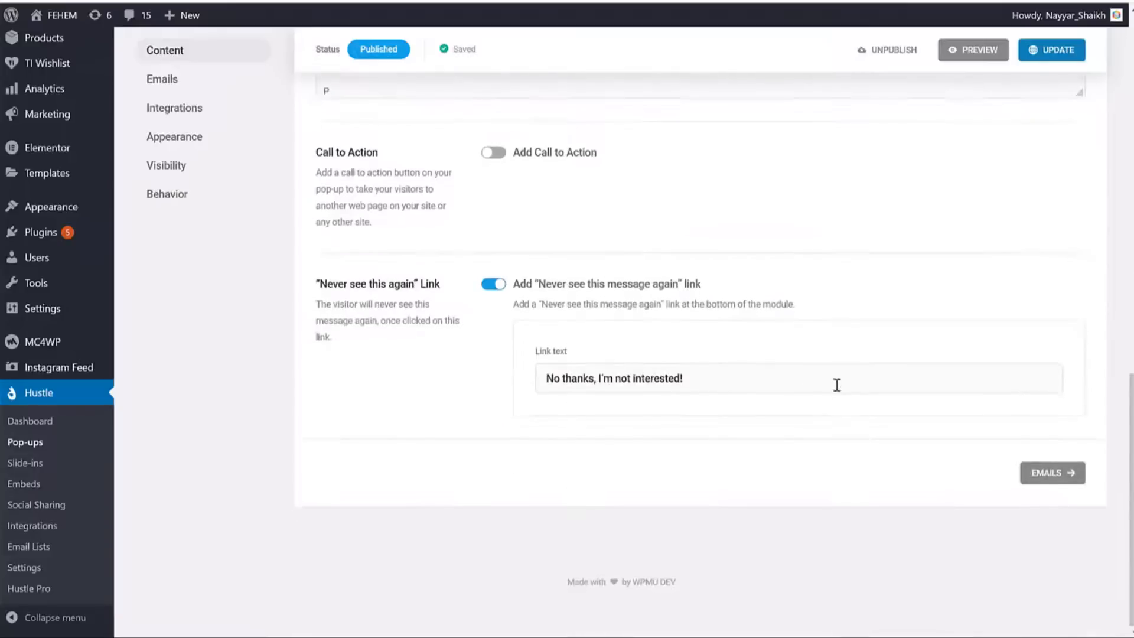
# Inspect the Email field's placeholder, styling and required-validation messages under Emails.
pyautogui.click(1059, 480)
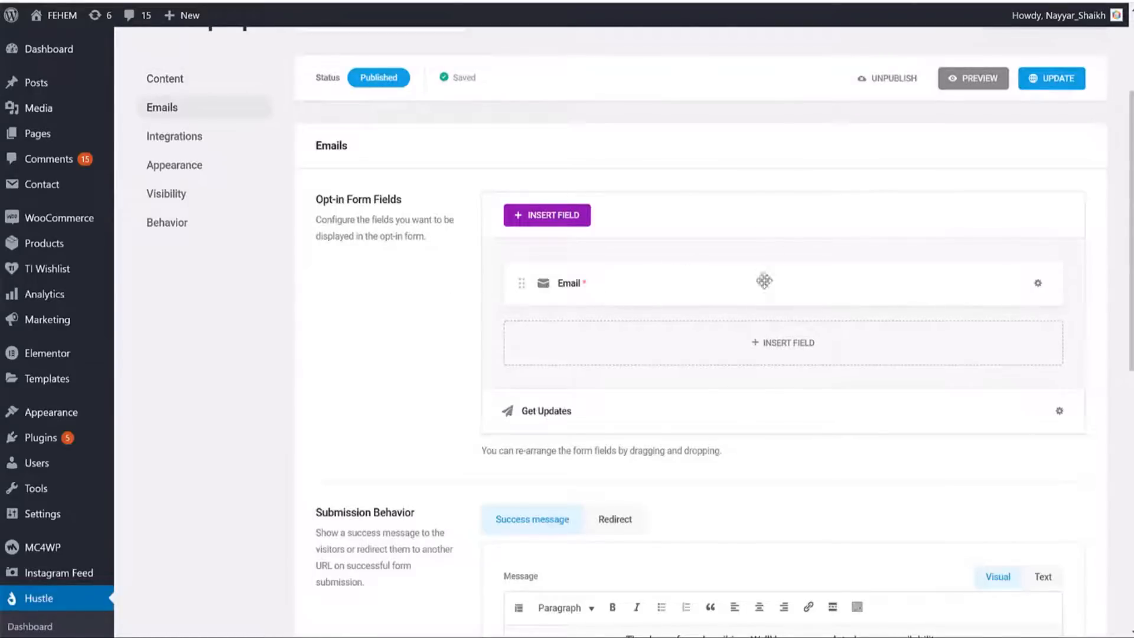
pyautogui.click(1038, 284)
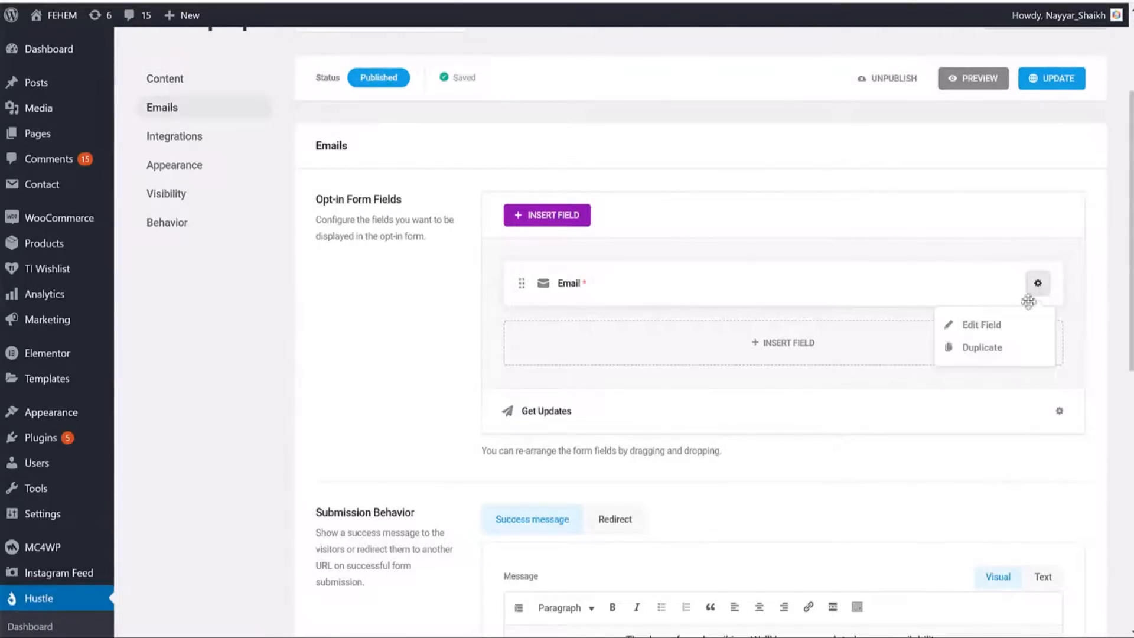
pyautogui.click(1004, 328)
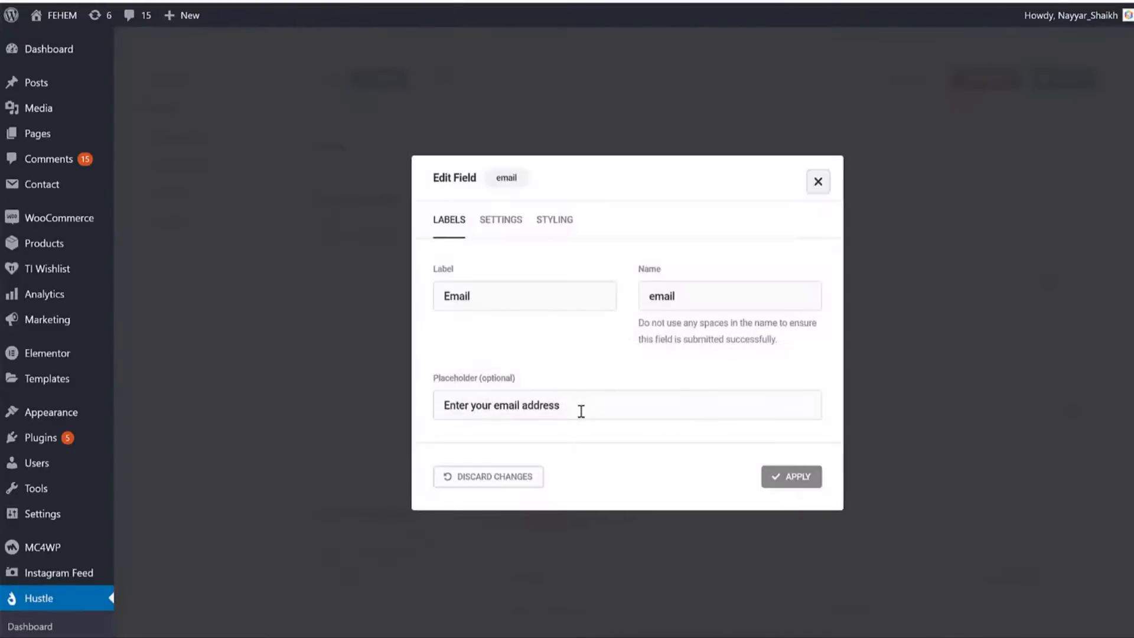
pyautogui.doubleClick(543, 395)
pyautogui.tripleClick(528, 413)
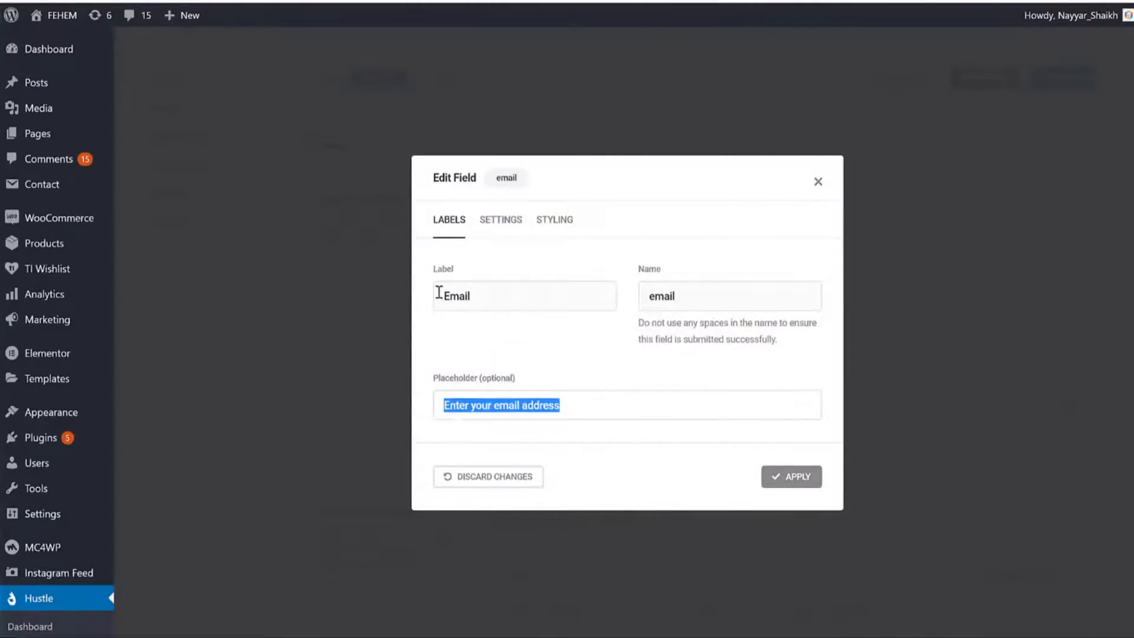
pyautogui.click(547, 222)
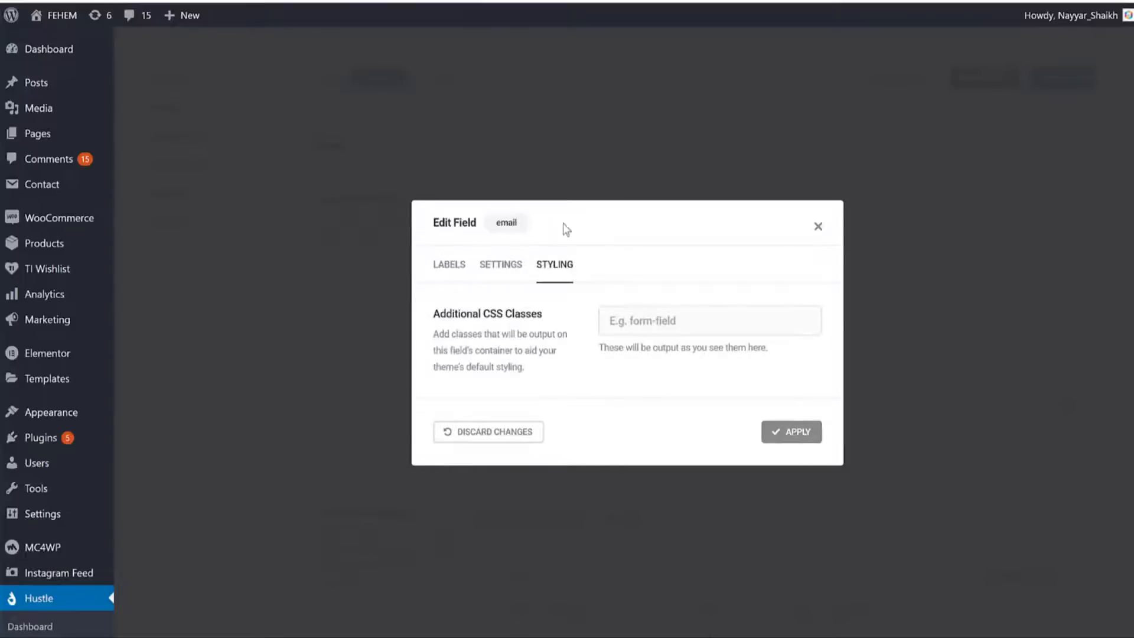
pyautogui.click(491, 264)
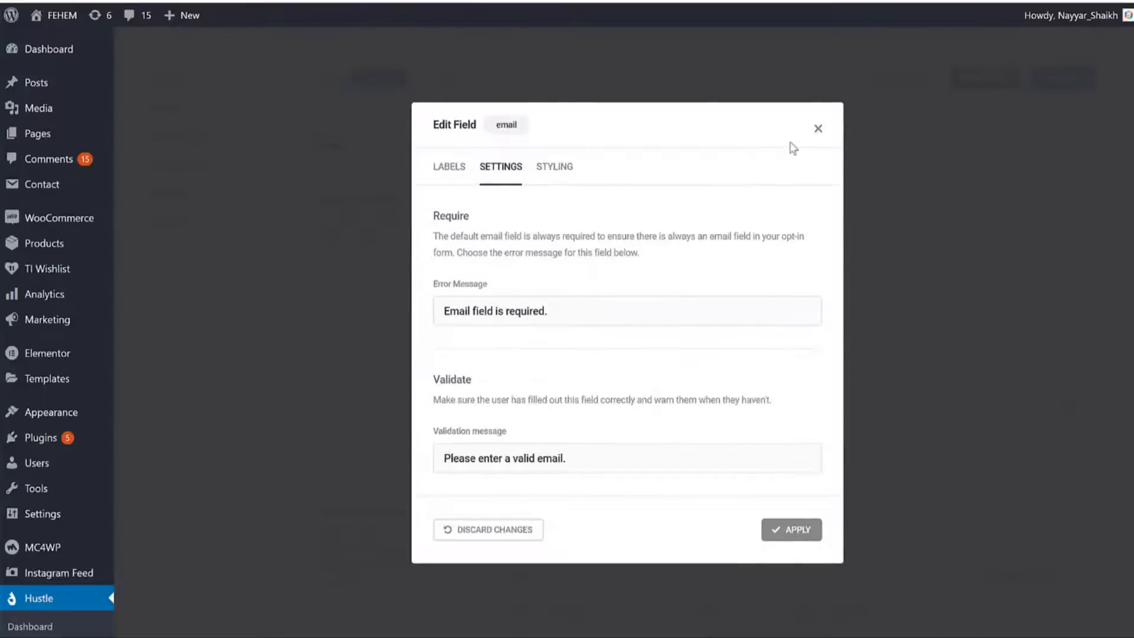
pyautogui.click(818, 129)
# Review Submission Behavior, trying Redirect before keeping the thank-you success message.
pyautogui.scroll(-8, 1100, 273)
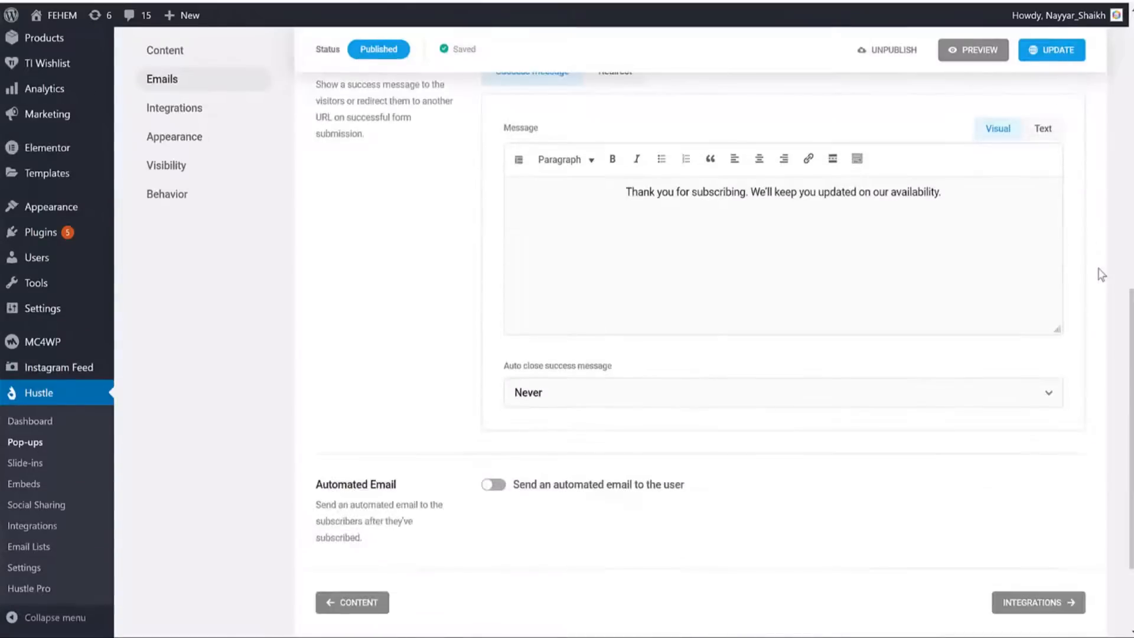
pyautogui.scroll(3, 1099, 273)
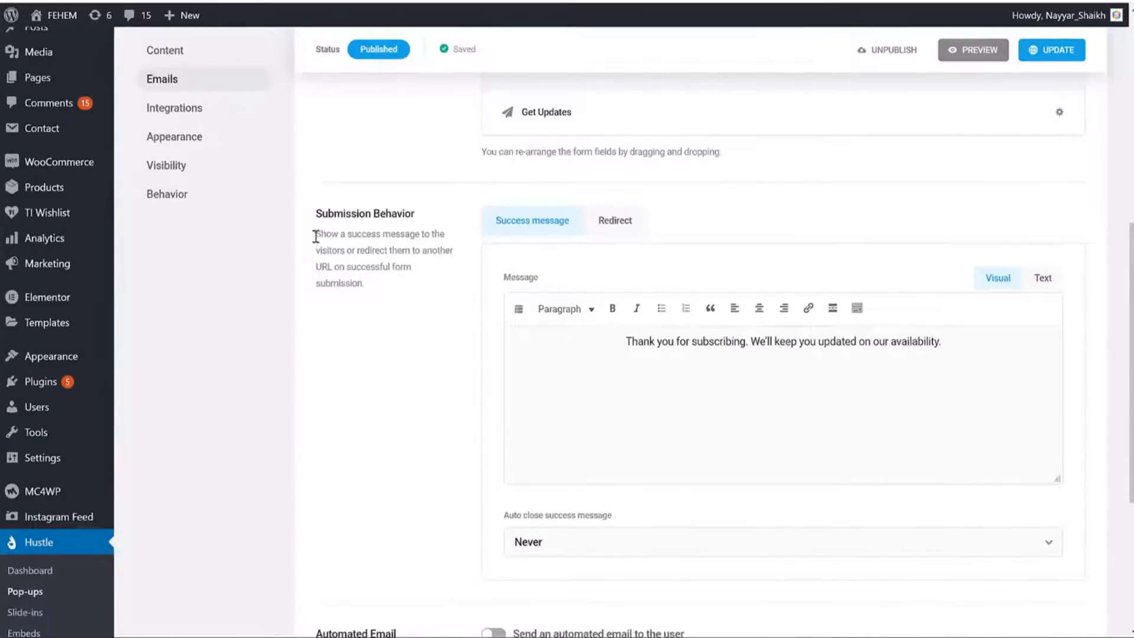
pyautogui.moveTo(314, 237); pyautogui.dragTo(400, 262)
pyautogui.click(399, 262)
pyautogui.moveTo(615, 342); pyautogui.dragTo(1012, 348)
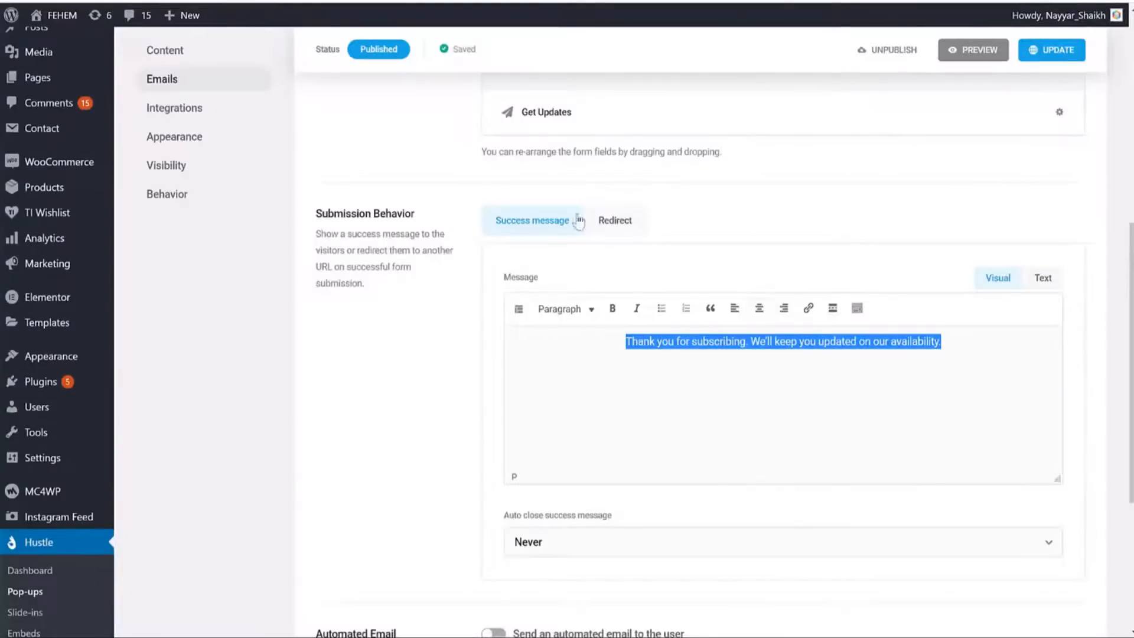
pyautogui.click(615, 223)
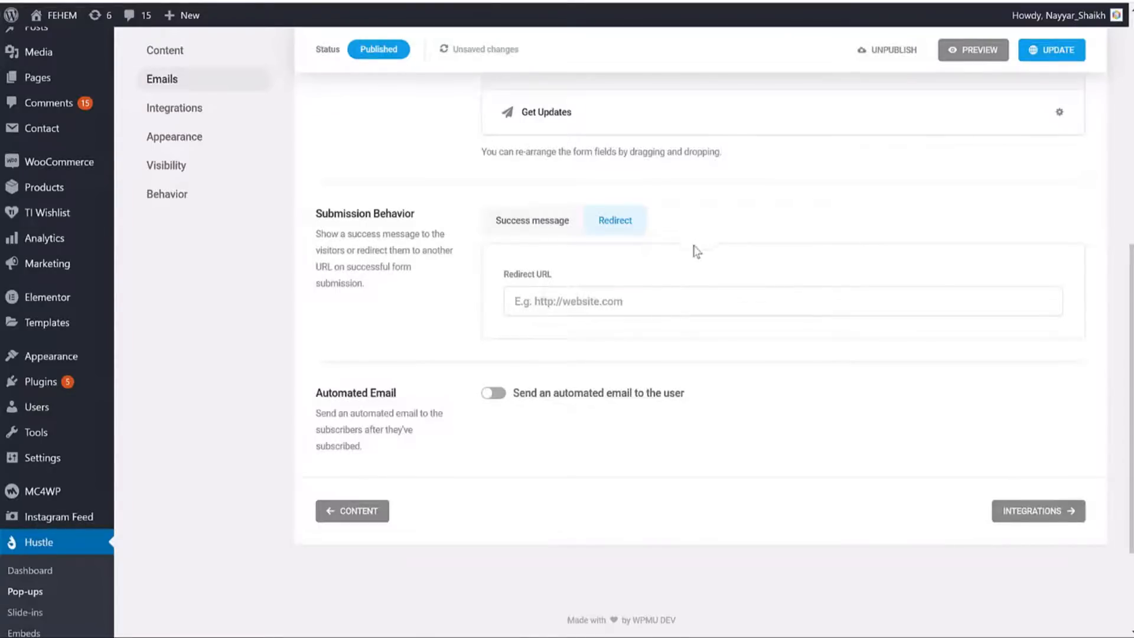
pyautogui.click(552, 223)
# Review the Automated Email option, then go to the pop-up's Integrations settings.
pyautogui.scroll(-3, 764, 341)
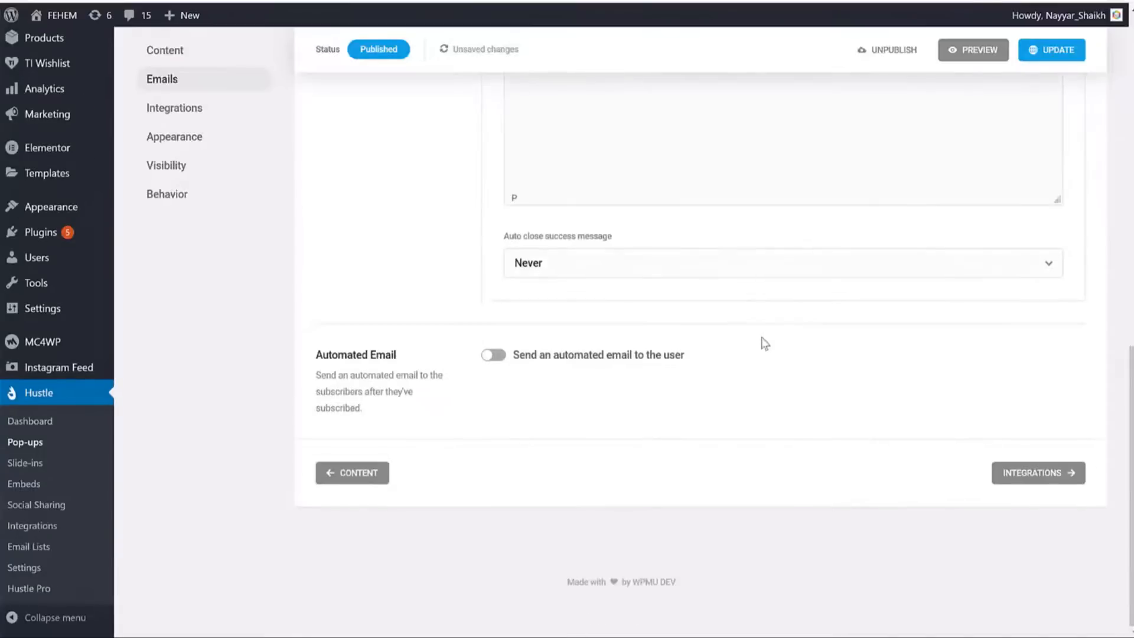
pyautogui.moveTo(368, 410); pyautogui.dragTo(394, 368)
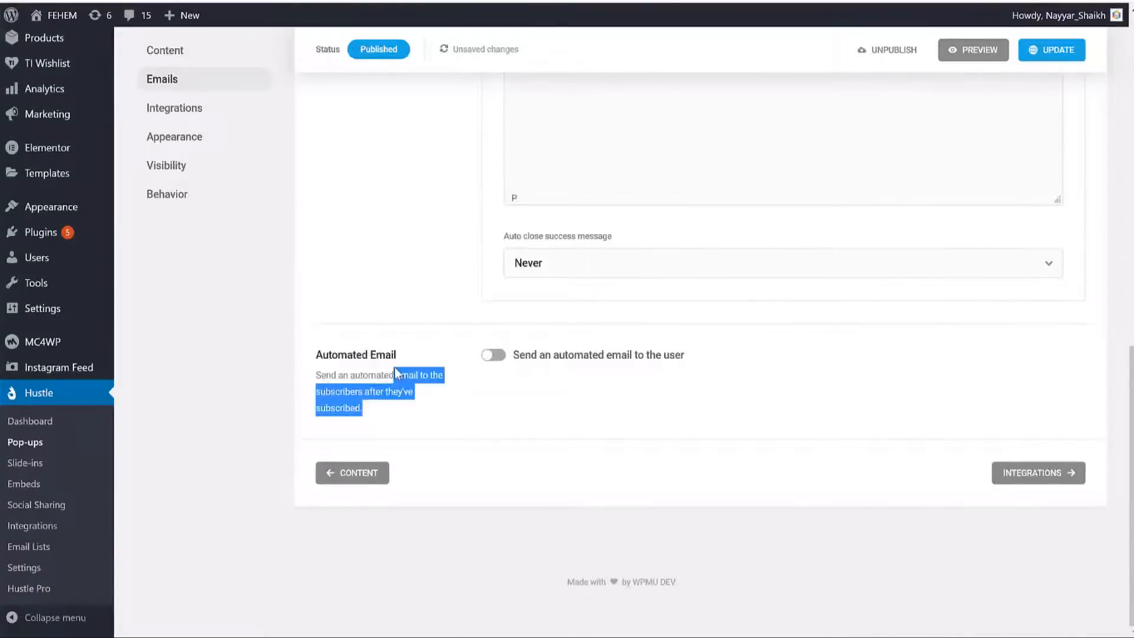
pyautogui.click(646, 391)
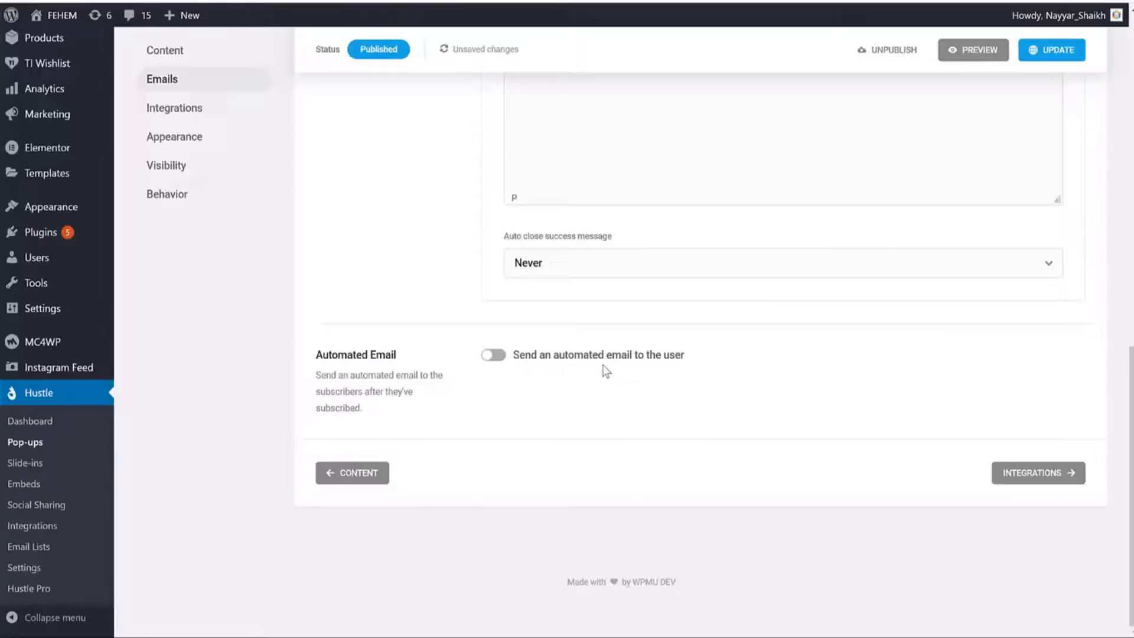
pyautogui.click(1061, 476)
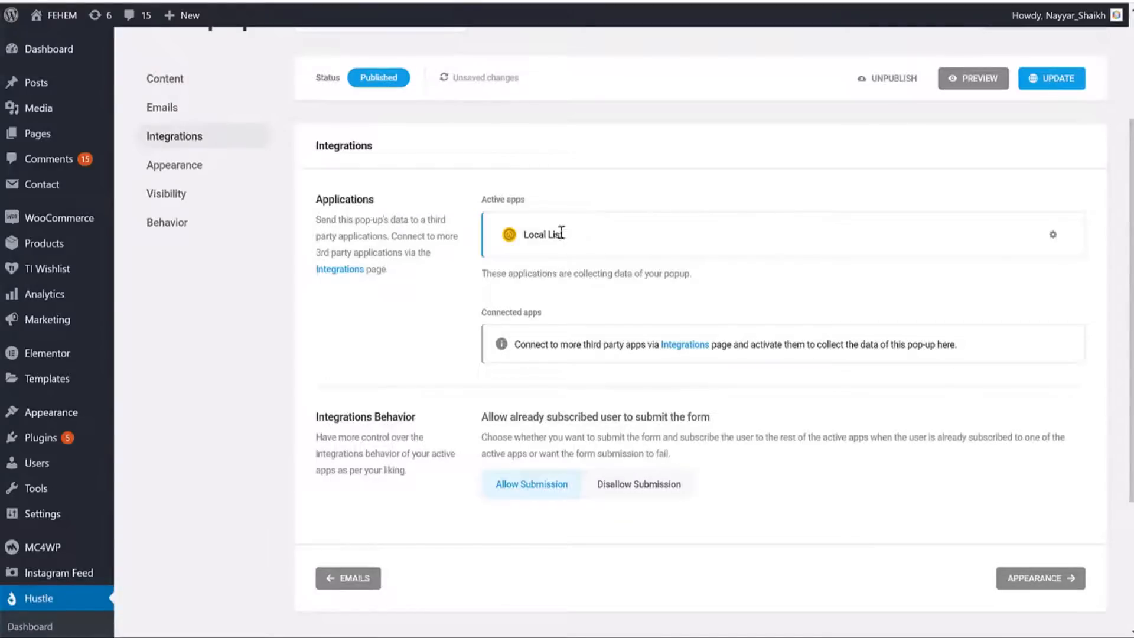
# Open Hustle's Email Lists page in a new tab, then return to the pop-up editor.
pyautogui.moveTo(563, 234); pyautogui.dragTo(524, 234)
pyautogui.scroll(-3, 603, 323)
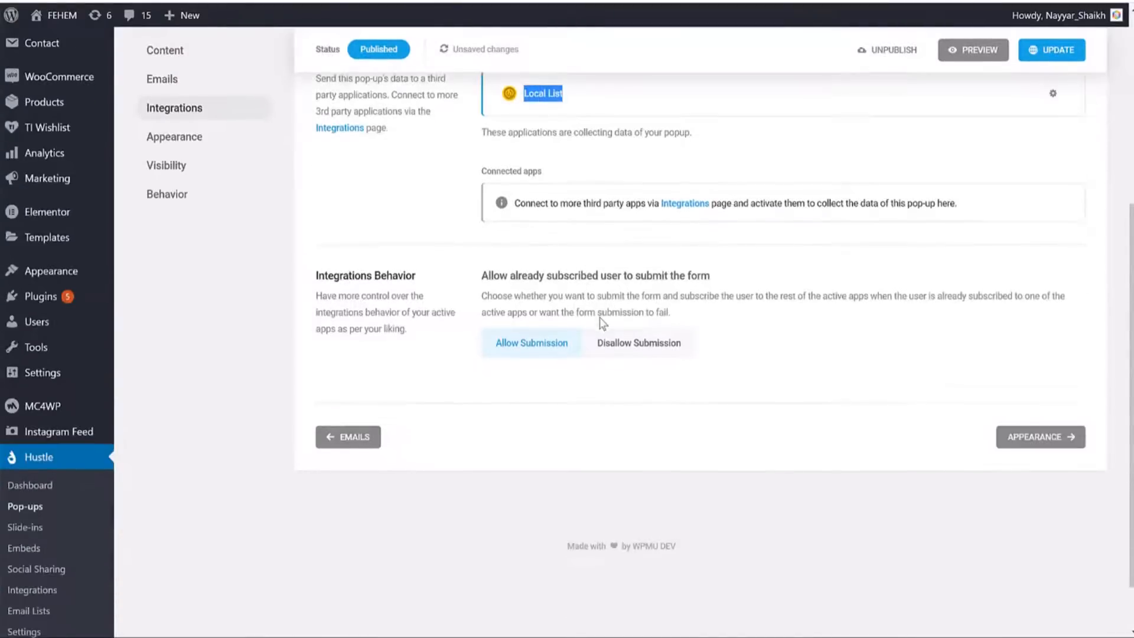
pyautogui.scroll(2, 602, 362)
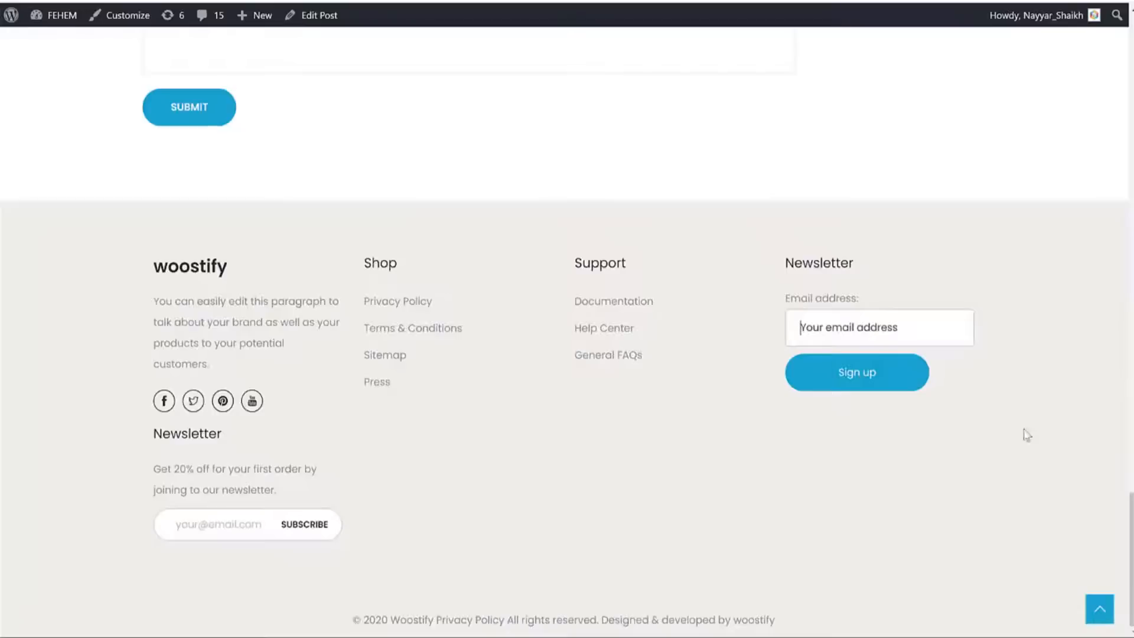
pyautogui.scroll(4, 499, 177)
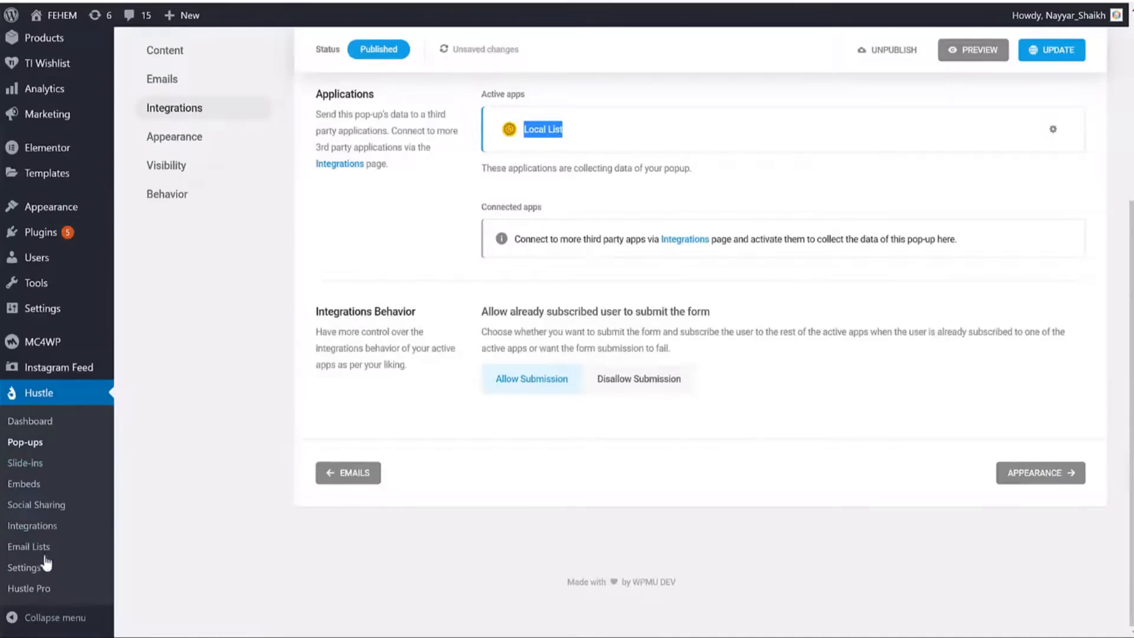
pyautogui.rightClick(34, 548)
pyautogui.click(63, 560)
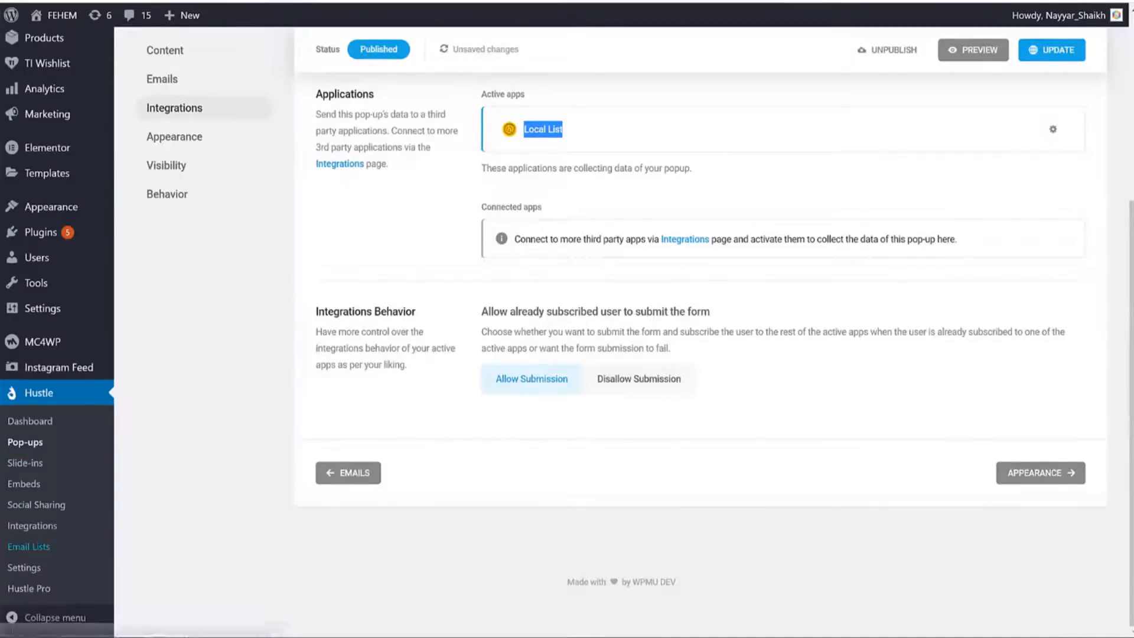
pyautogui.click(730, 1)
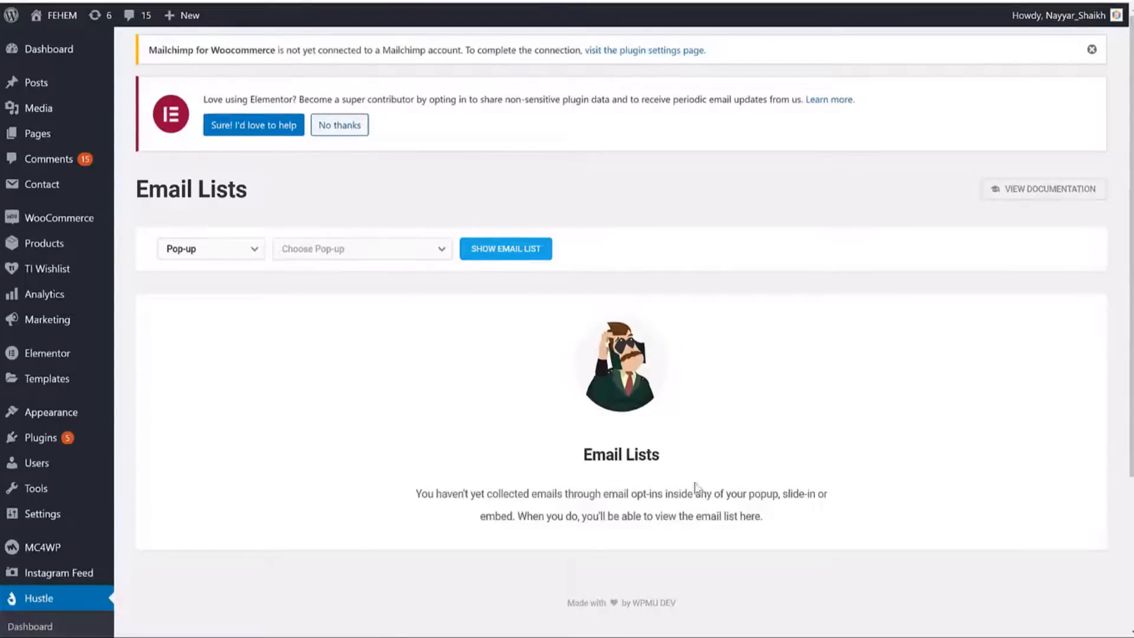
pyautogui.click(511, 7)
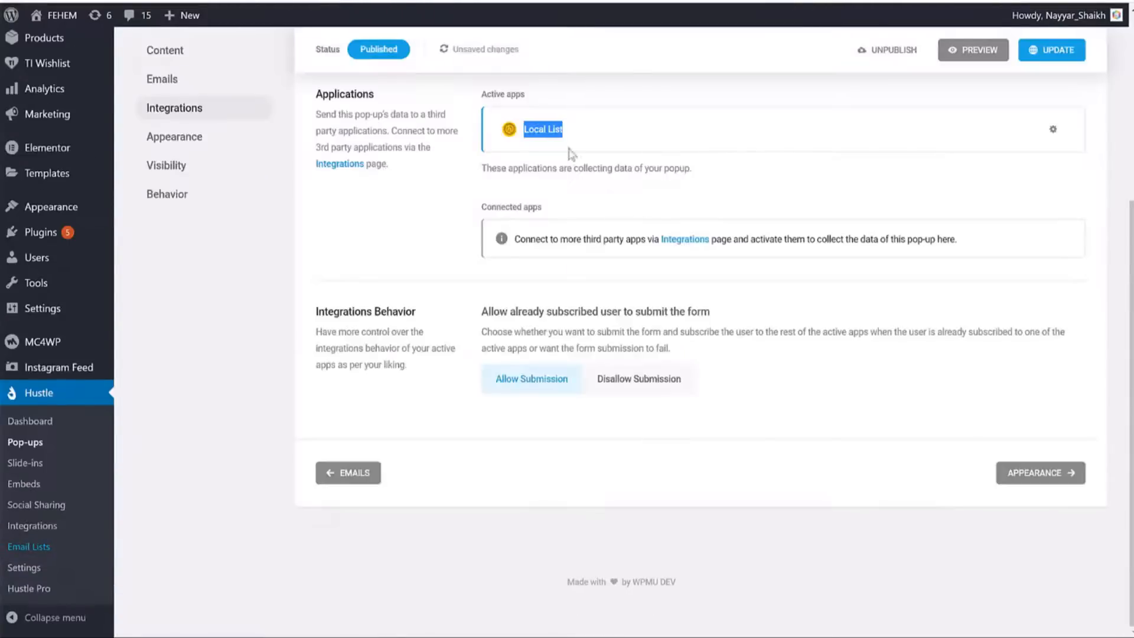
pyautogui.click(628, 163)
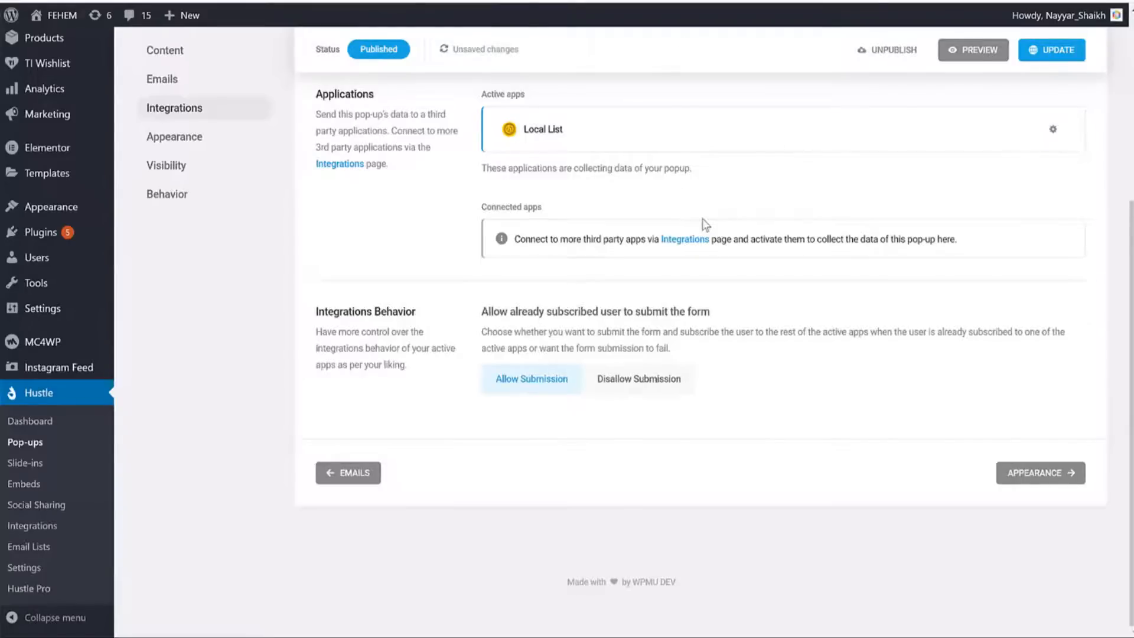
# Open Hustle's Integrations page in a new tab and switch to it.
pyautogui.scroll(5, 711, 225)
pyautogui.scroll(-4, 710, 225)
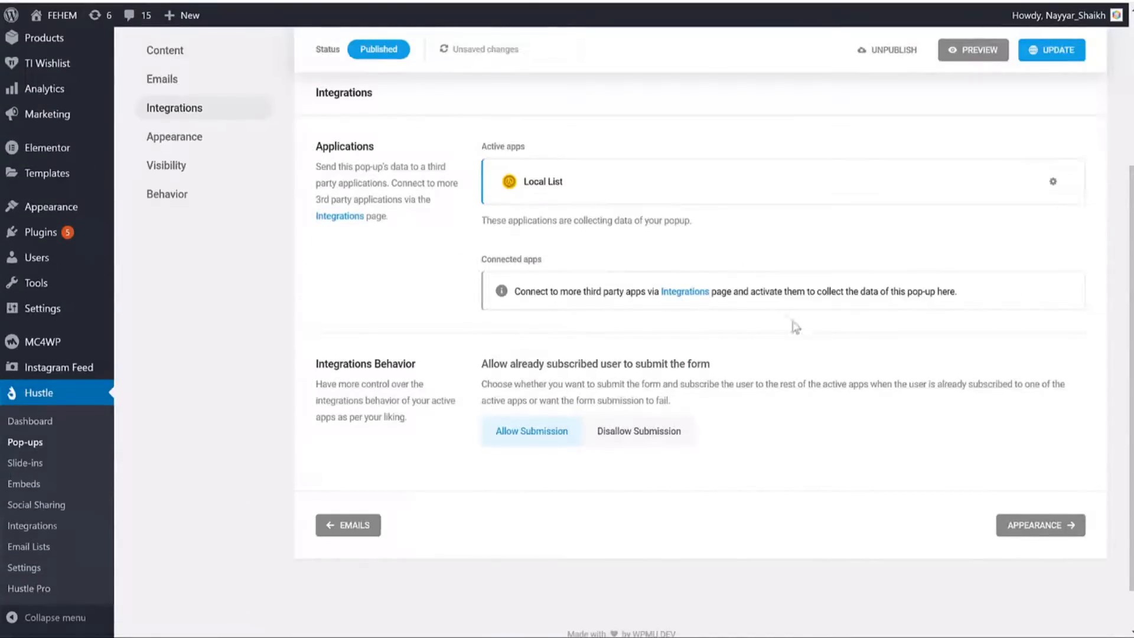
pyautogui.rightClick(685, 300)
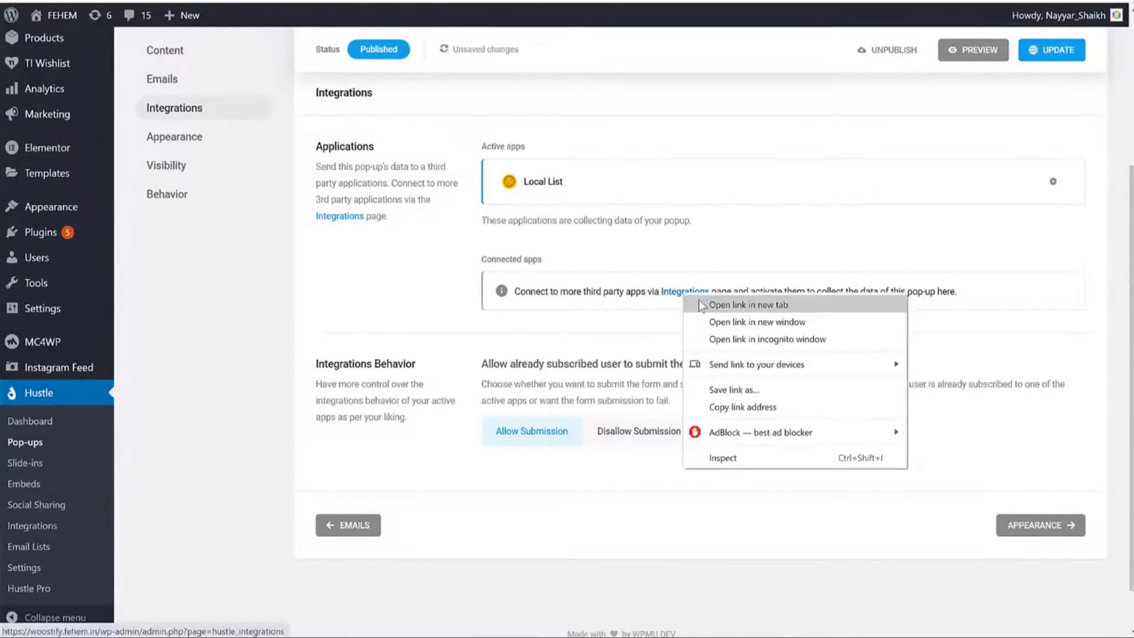
pyautogui.click(718, 302)
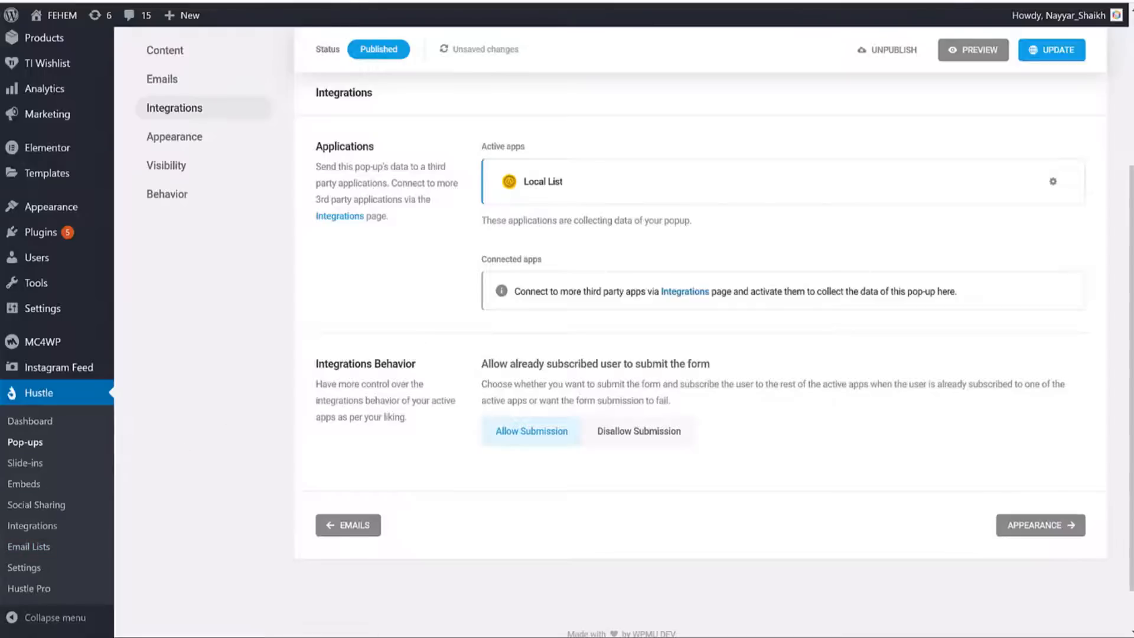
pyautogui.click(348, 1)
# Reload Integrations, find Mailchimp under Available Apps and start connecting it.
pyautogui.scroll(-4, 131, 418)
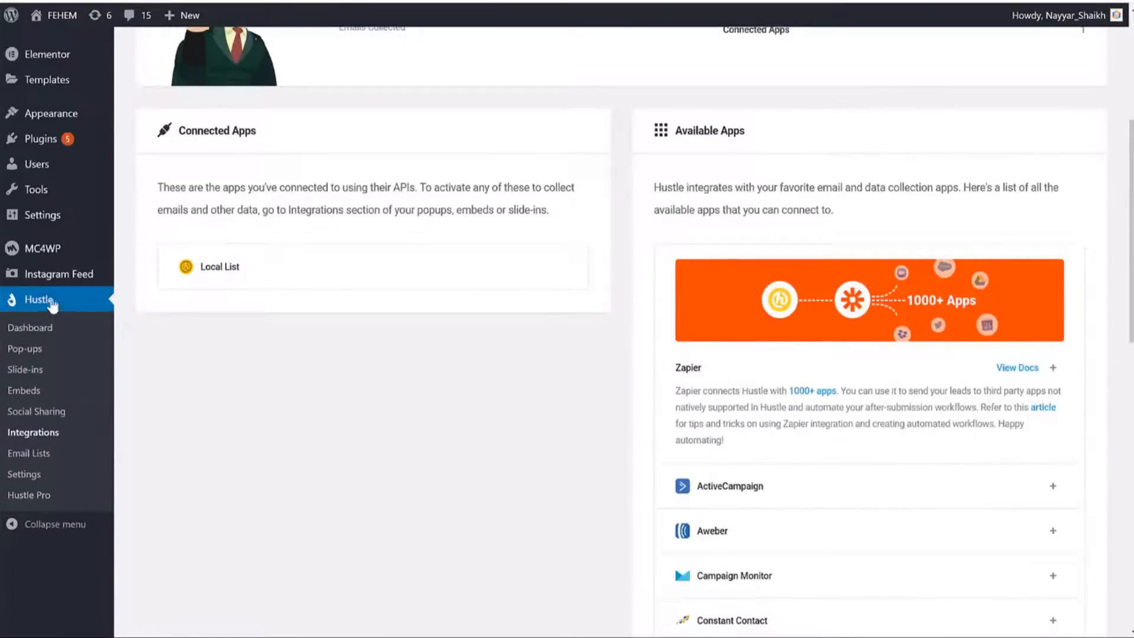
pyautogui.click(39, 436)
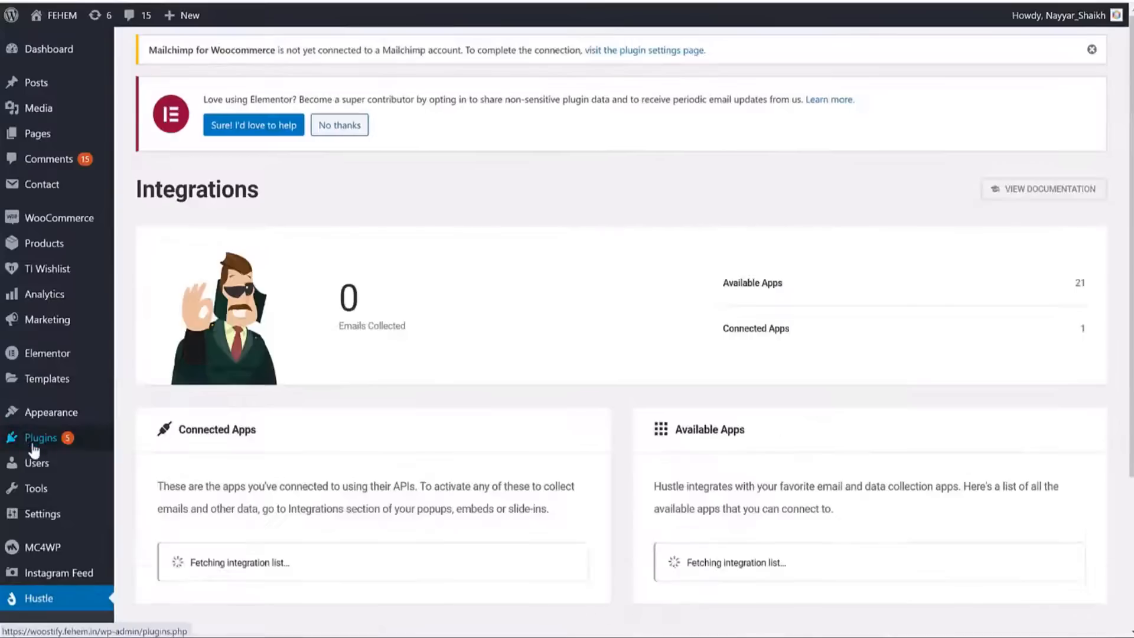
pyautogui.scroll(-8, 873, 321)
pyautogui.scroll(-1, 874, 289)
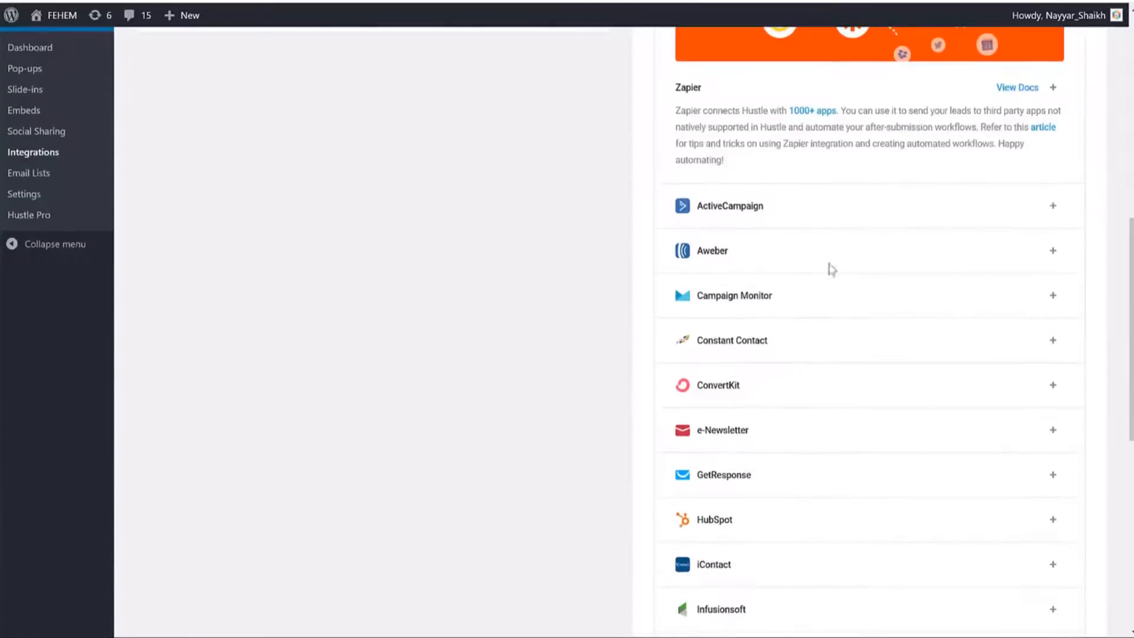
pyautogui.scroll(-2, 791, 331)
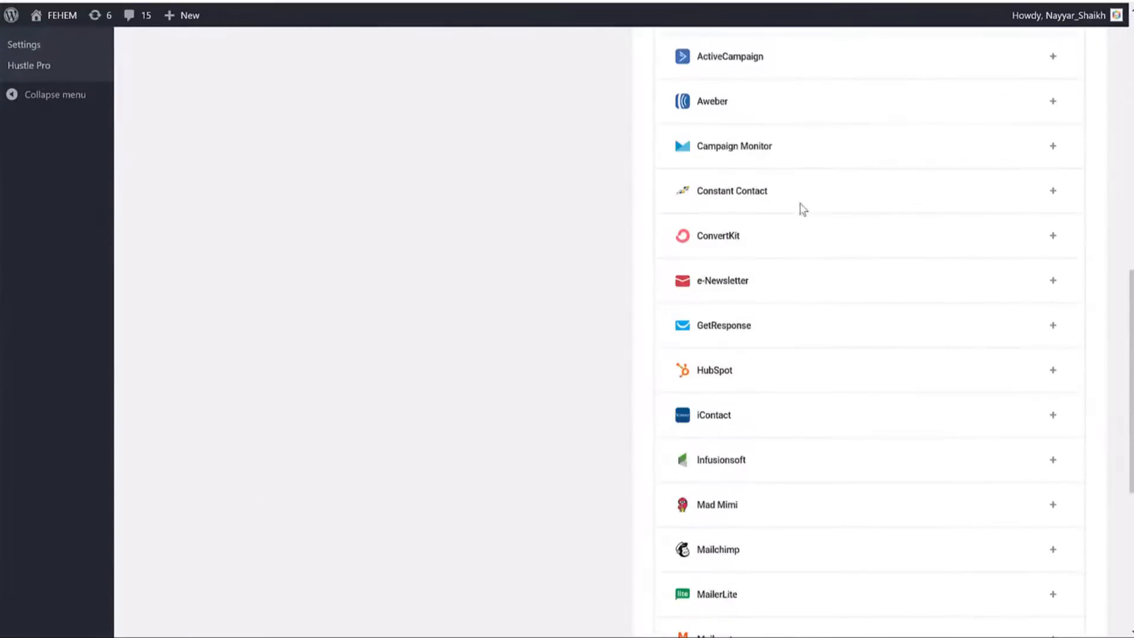
pyautogui.scroll(-4, 826, 231)
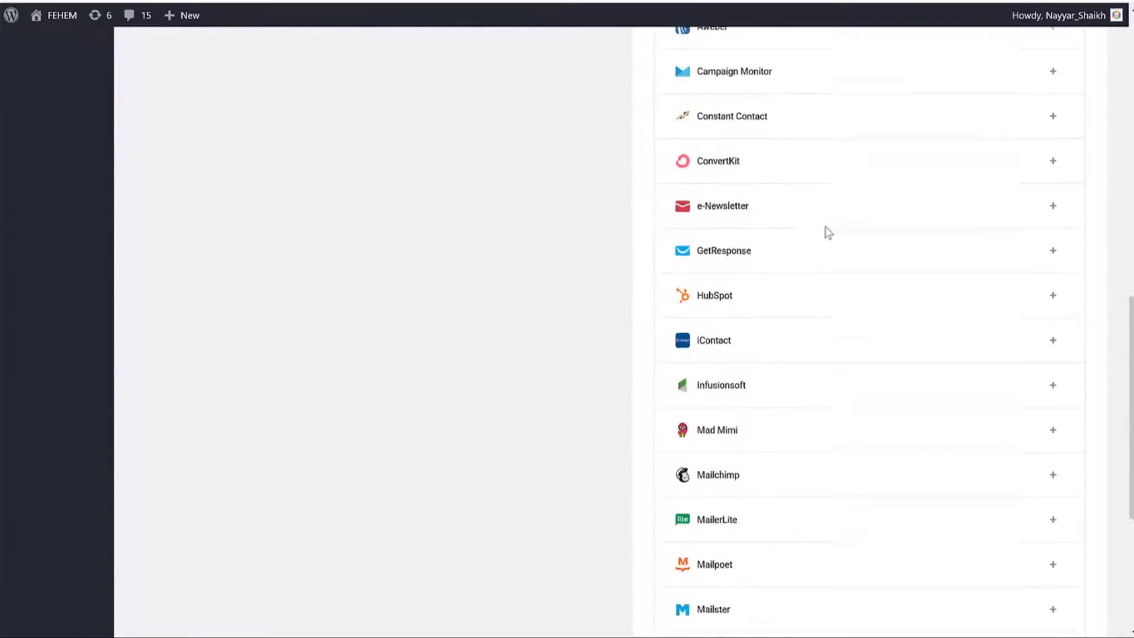
pyautogui.click(1055, 251)
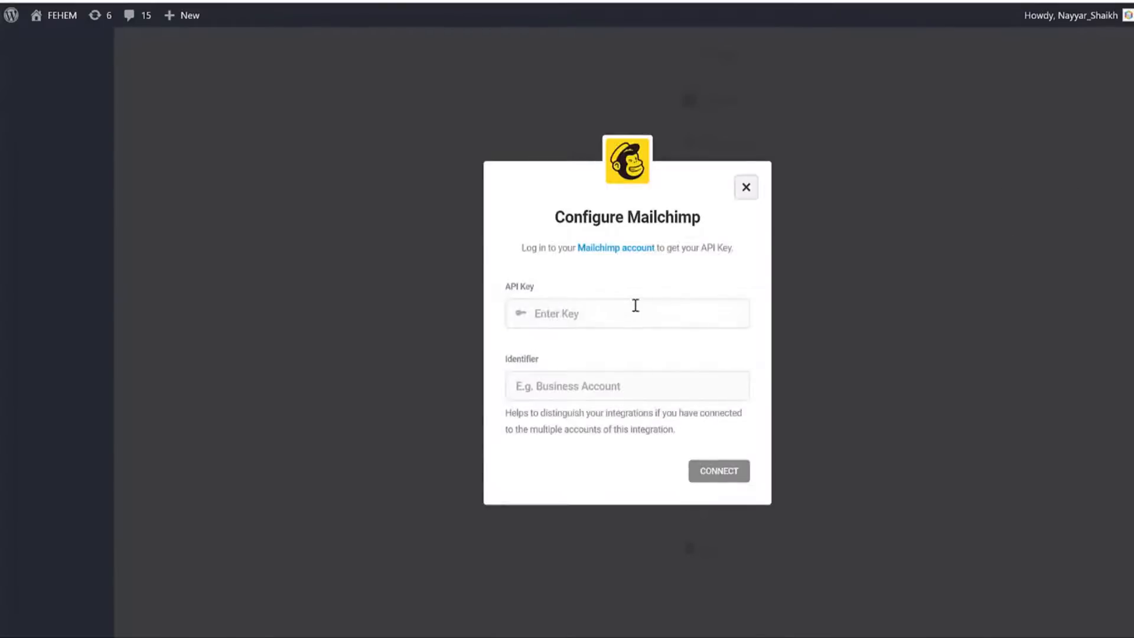
pyautogui.click(635, 305)
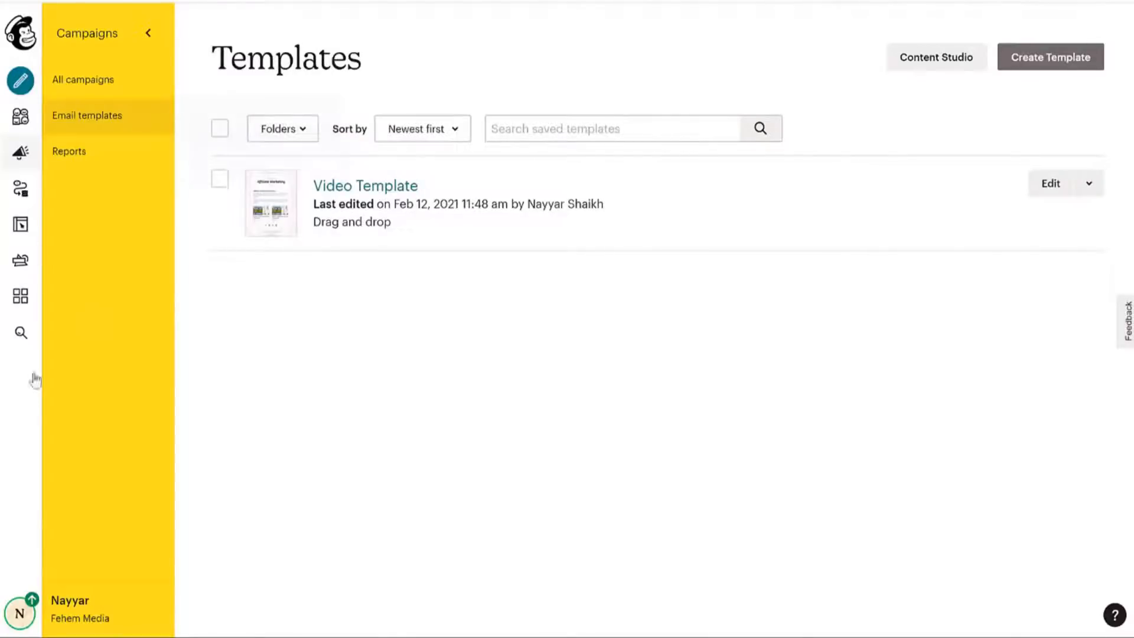
# Go to the Mailchimp account's Extras > API keys page.
pyautogui.click(30, 603)
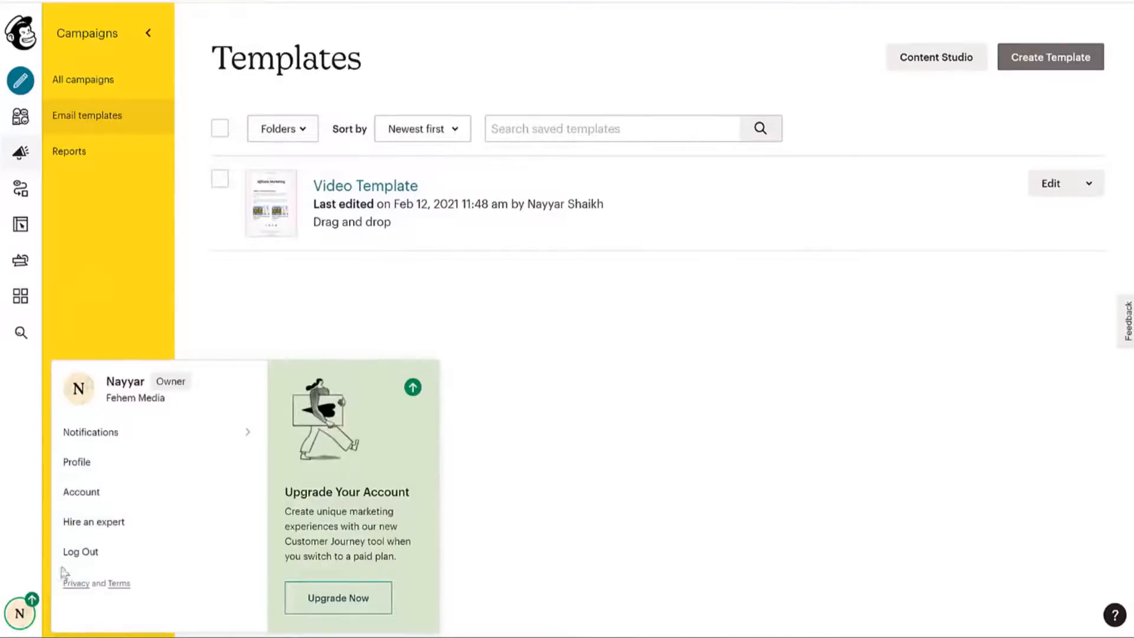
pyautogui.click(88, 494)
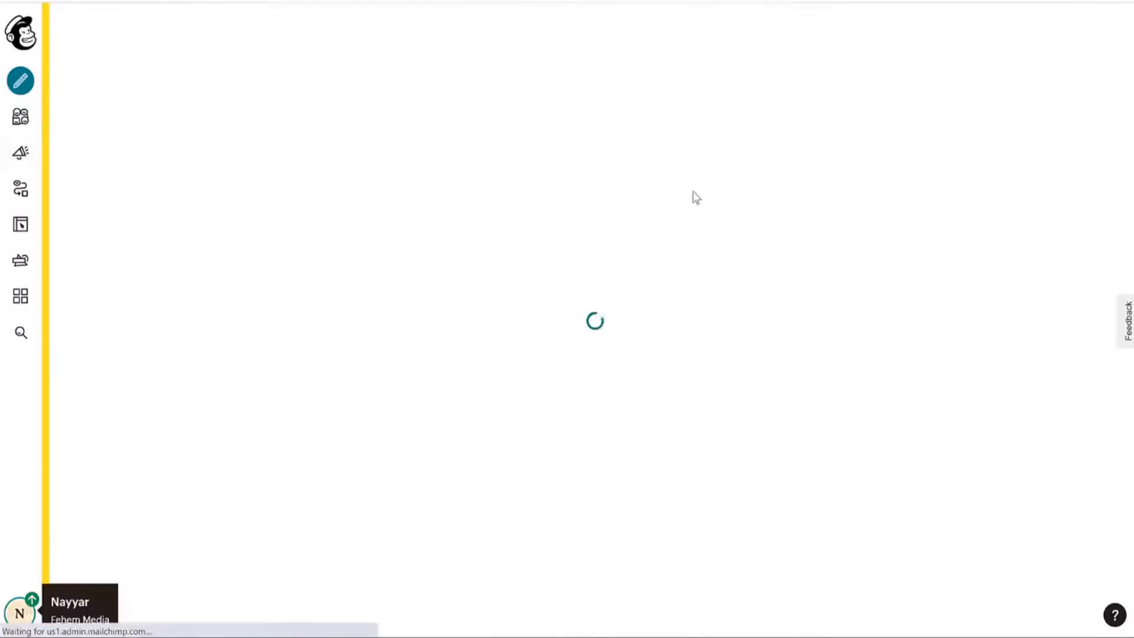
pyautogui.click(397, 139)
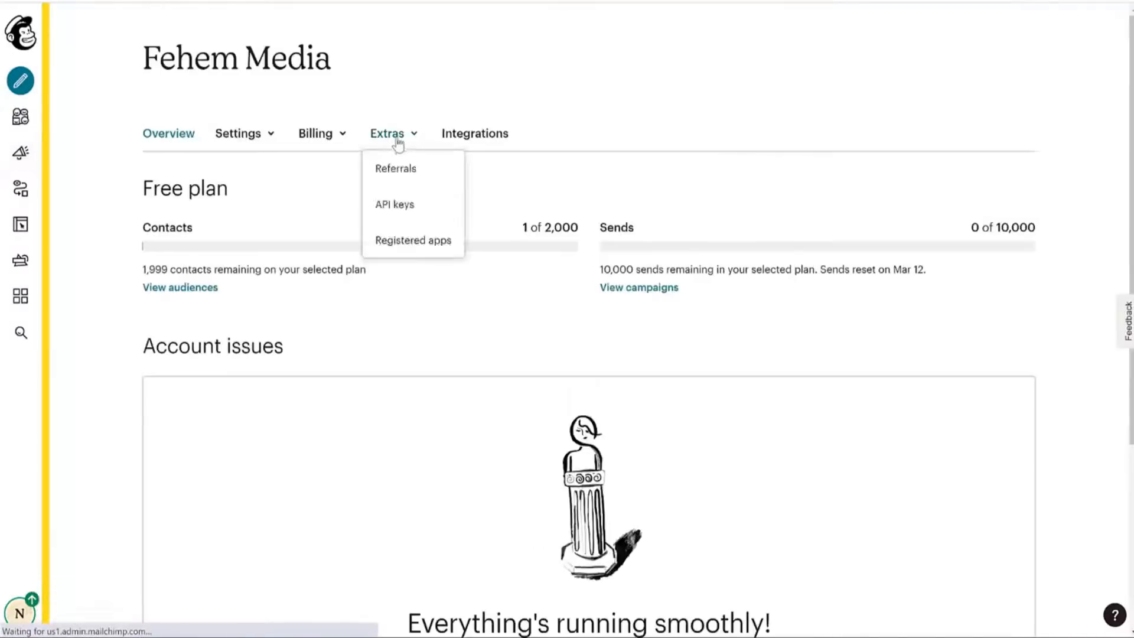
pyautogui.click(394, 207)
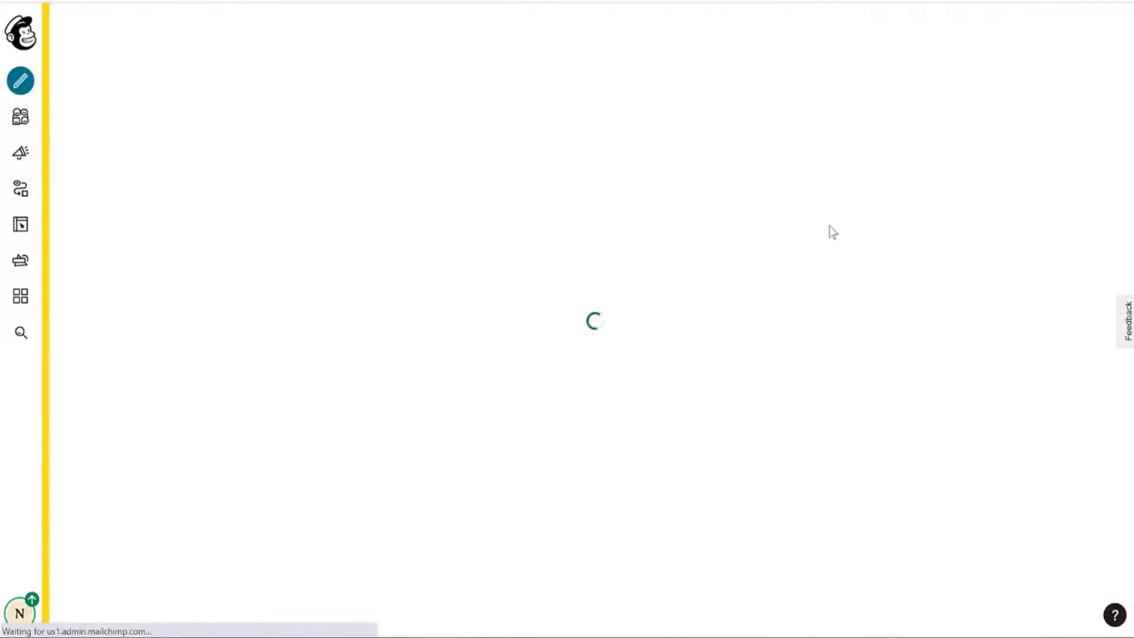
pyautogui.scroll(-5, 697, 329)
# Copy the Mailchimp API key and paste it into Hustle's API Key field.
pyautogui.rightClick(716, 288)
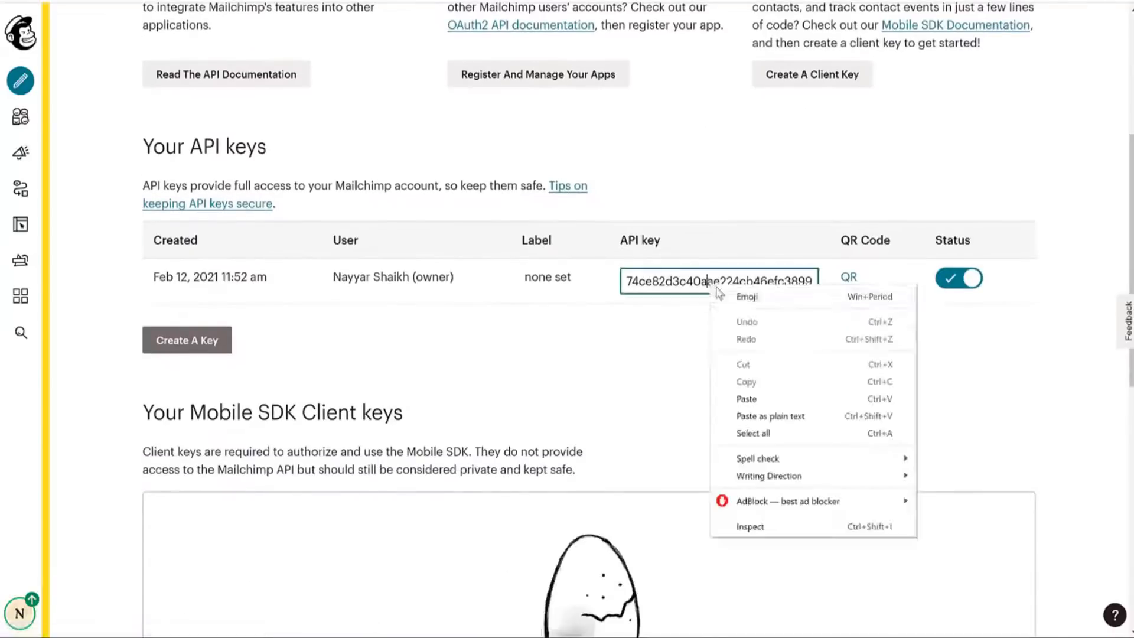
pyautogui.click(684, 283)
pyautogui.rightClick(682, 288)
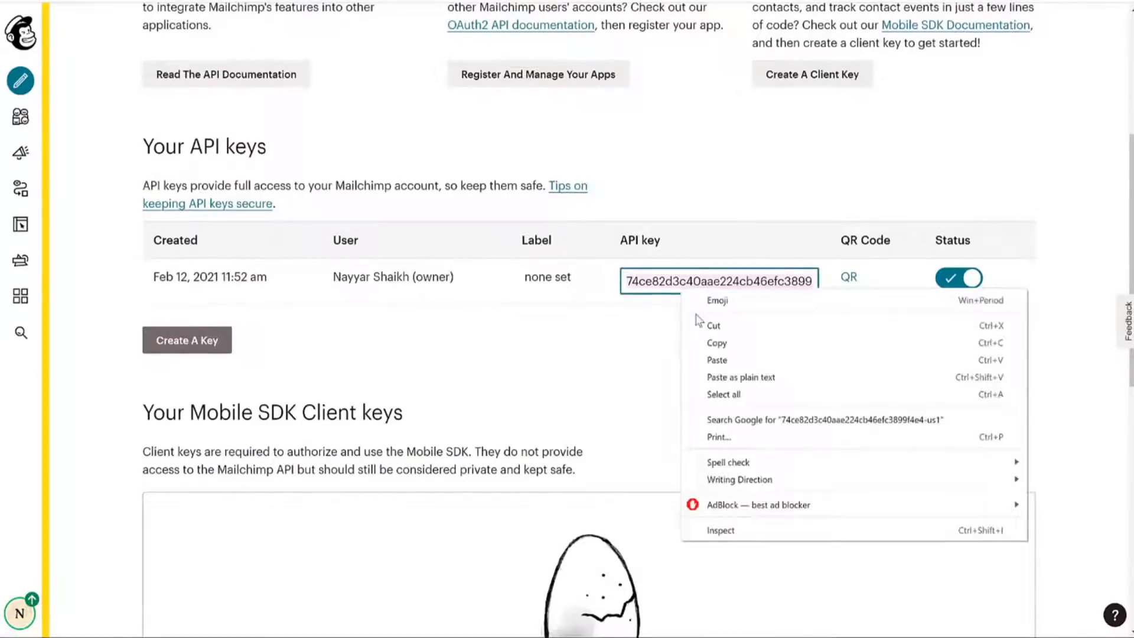
pyautogui.click(733, 349)
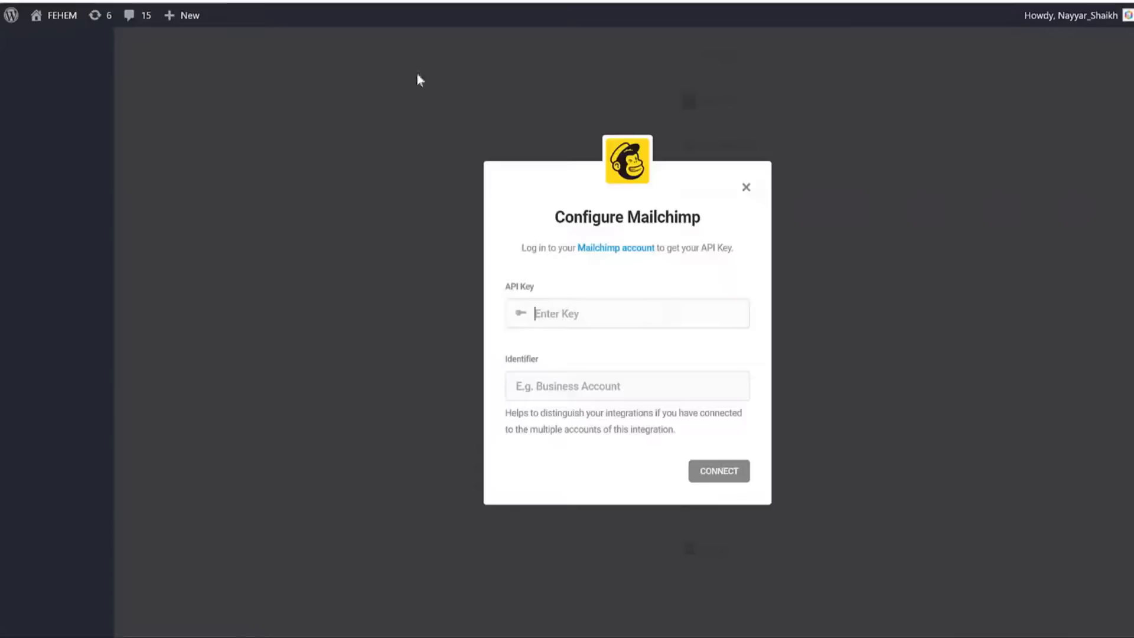
pyautogui.click(668, 305)
pyautogui.hotkey('ctrl', 'v')
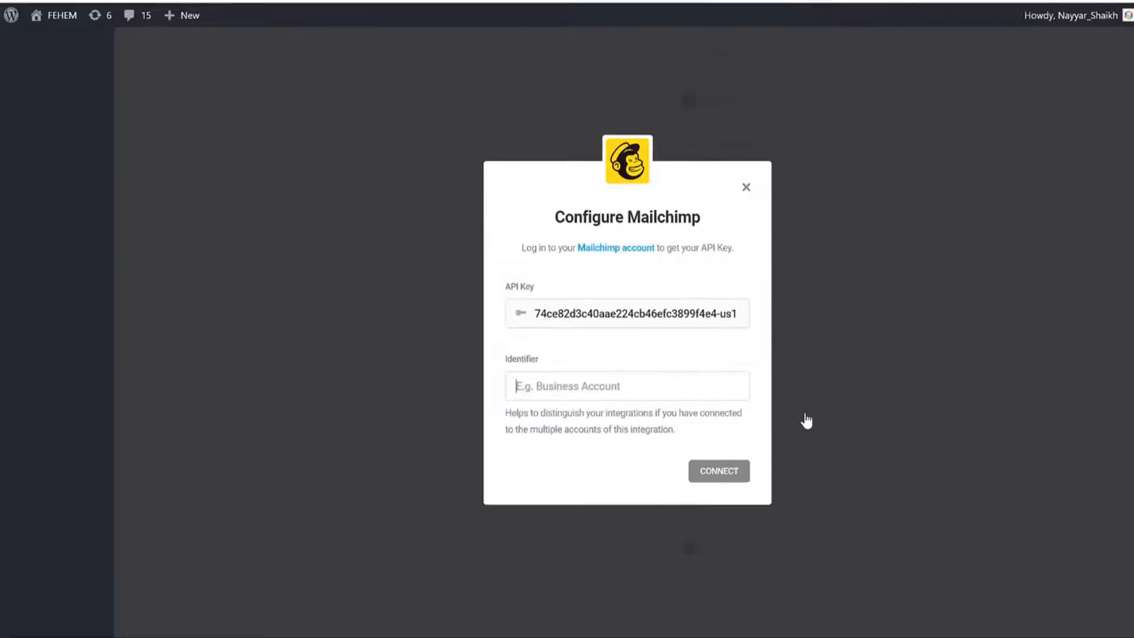
# Enter 'SEO' as the connection identifier and connect the Mailchimp account to Hustle.
pyautogui.write('SEO Newsletter')
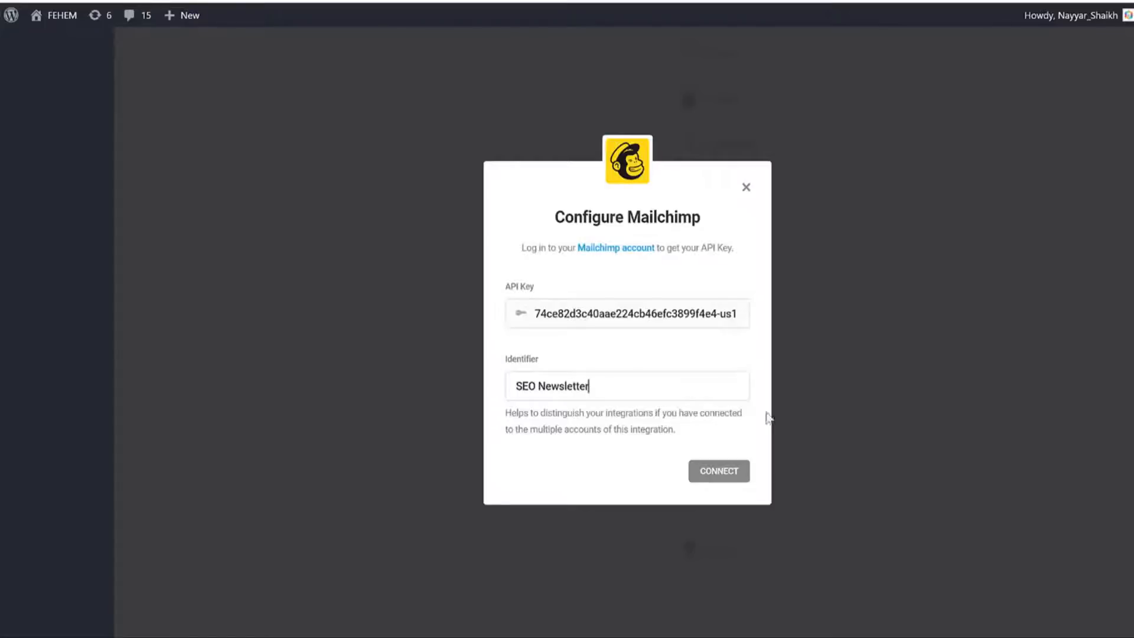
pyautogui.click(719, 476)
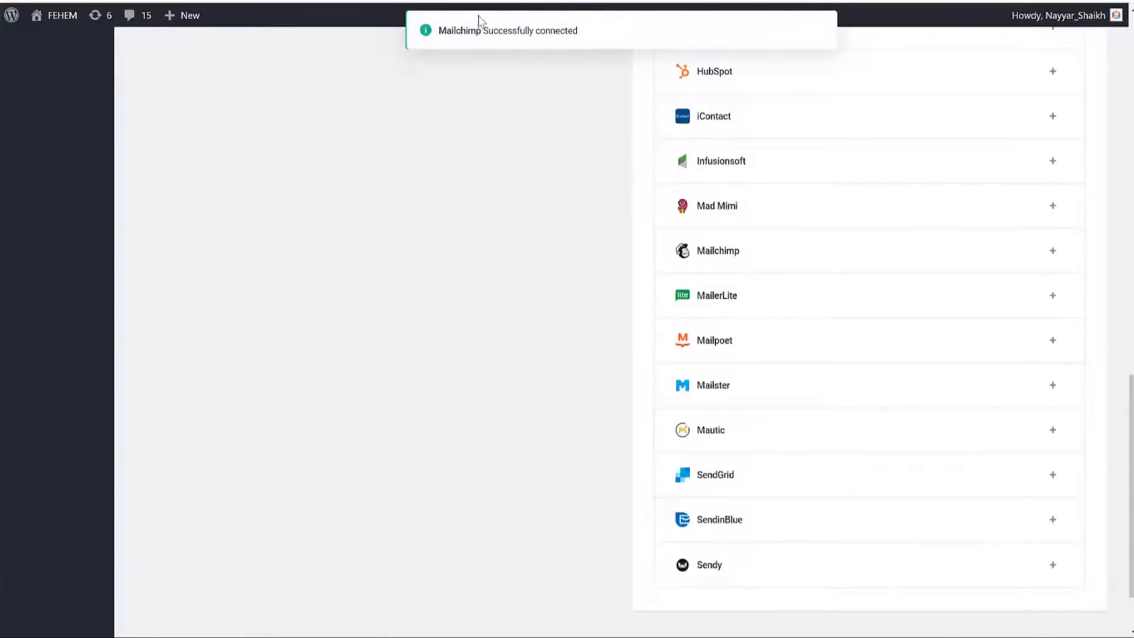
pyautogui.scroll(10, 638, 109)
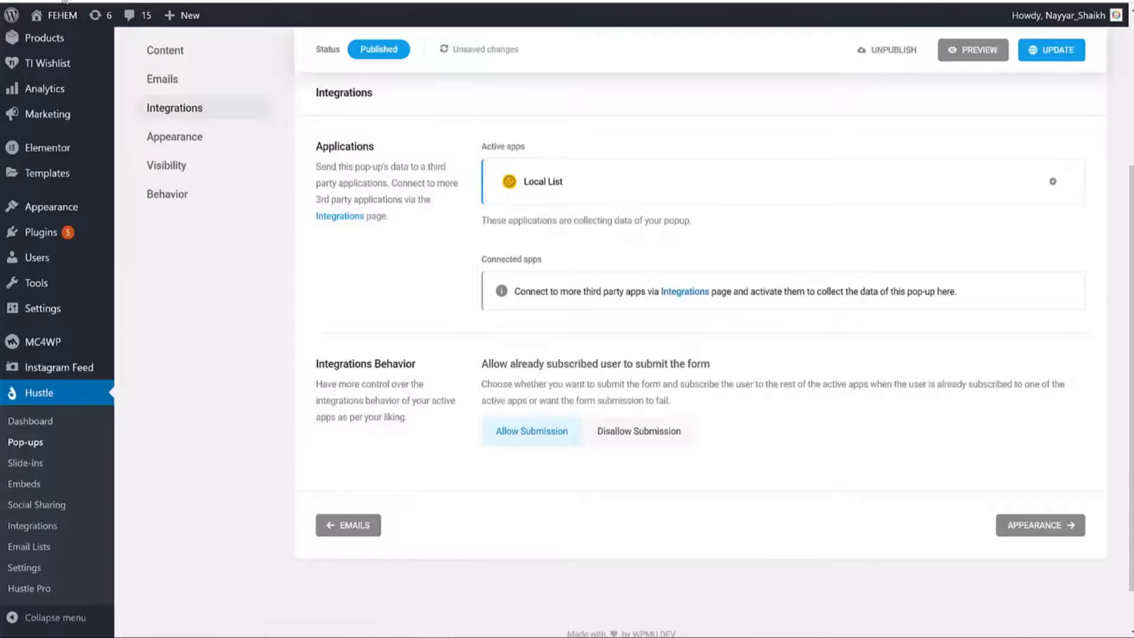
# Stay on the pop-up editor instead of reloading and save its pending changes.
pyautogui.press('F5')
pyautogui.click(697, 73)
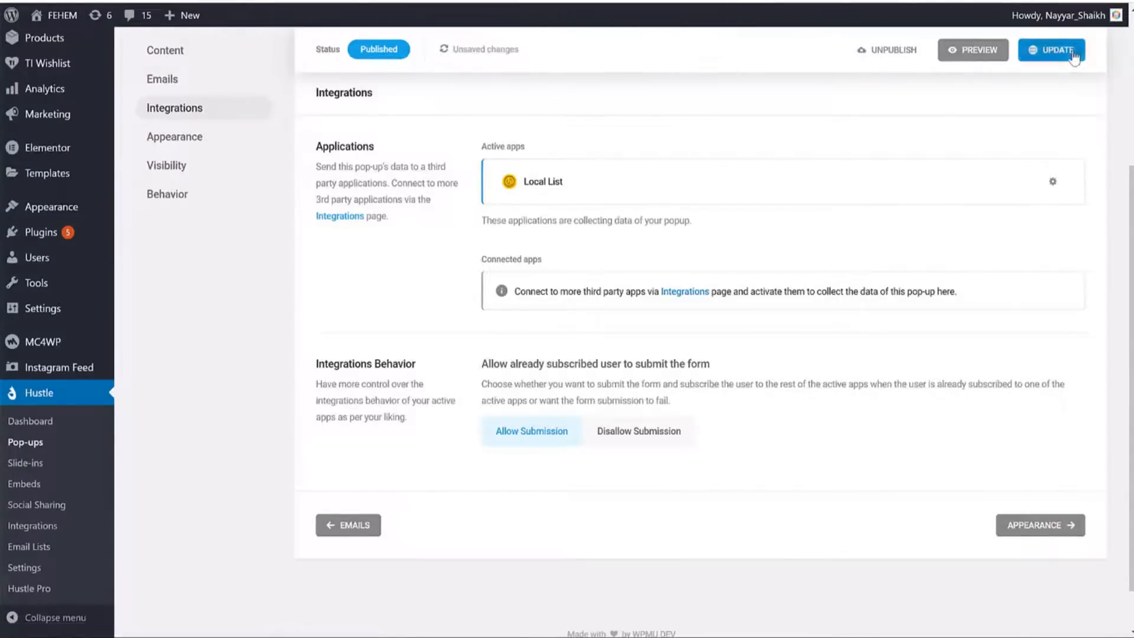
pyautogui.click(1050, 52)
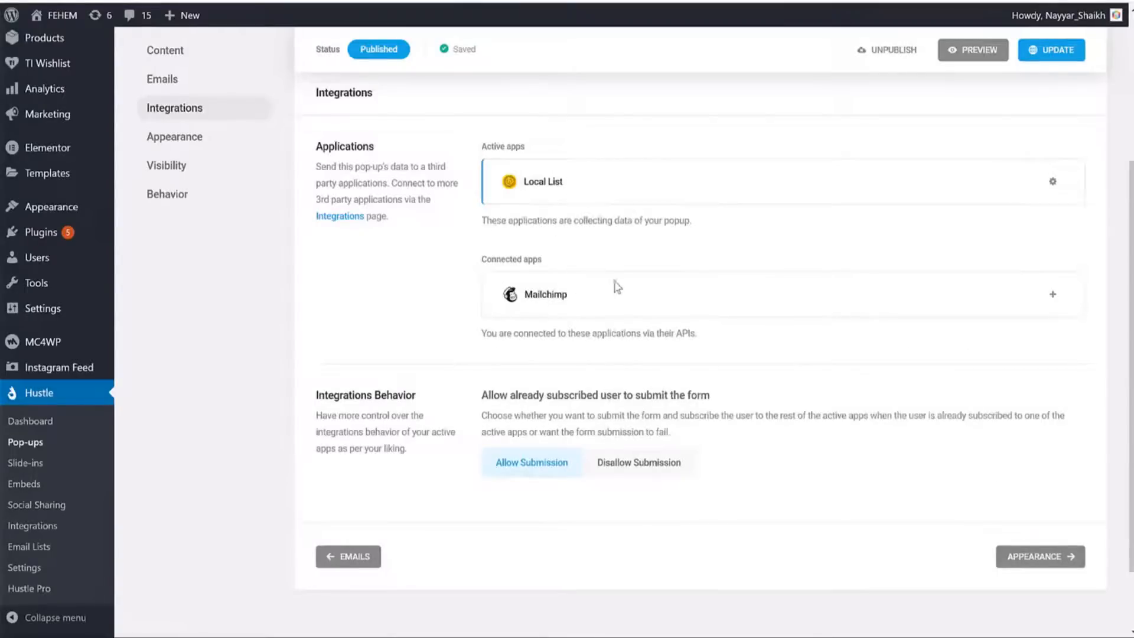
# Add Mailchimp with the SEO Newsletter account and list, leaving automatic opt-in on.
pyautogui.click(1056, 299)
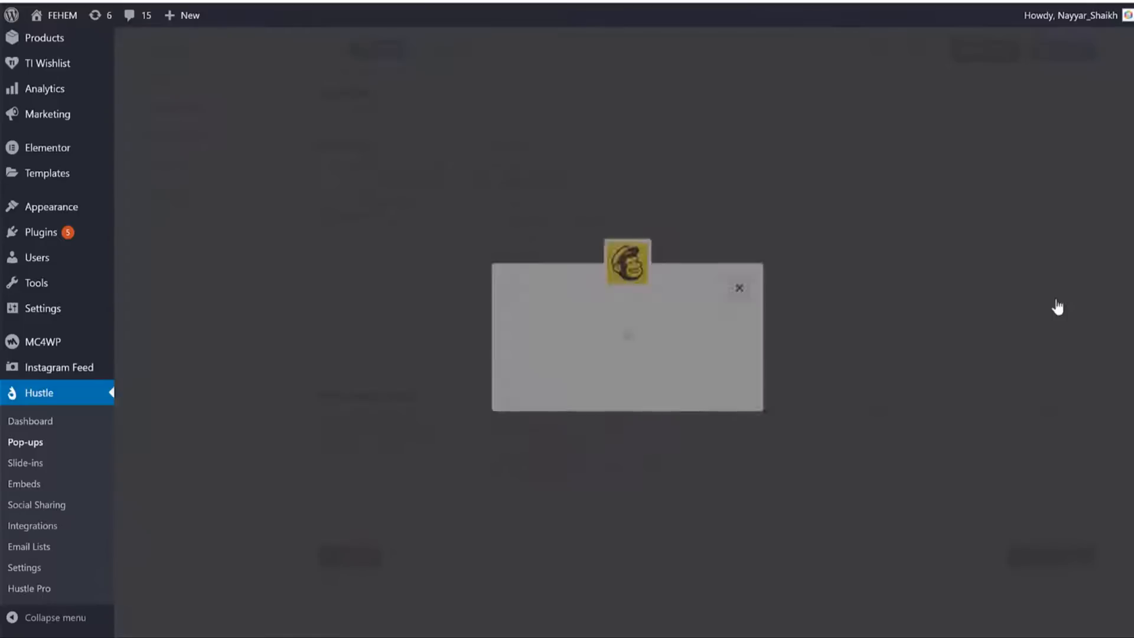
pyautogui.click(653, 383)
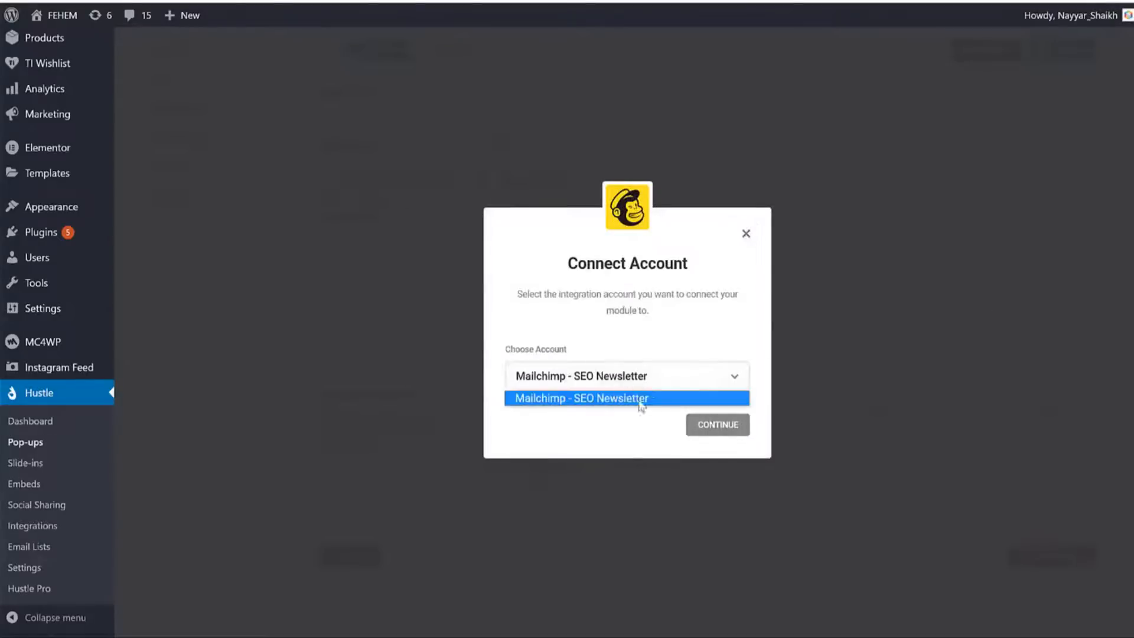
pyautogui.click(641, 402)
pyautogui.click(724, 430)
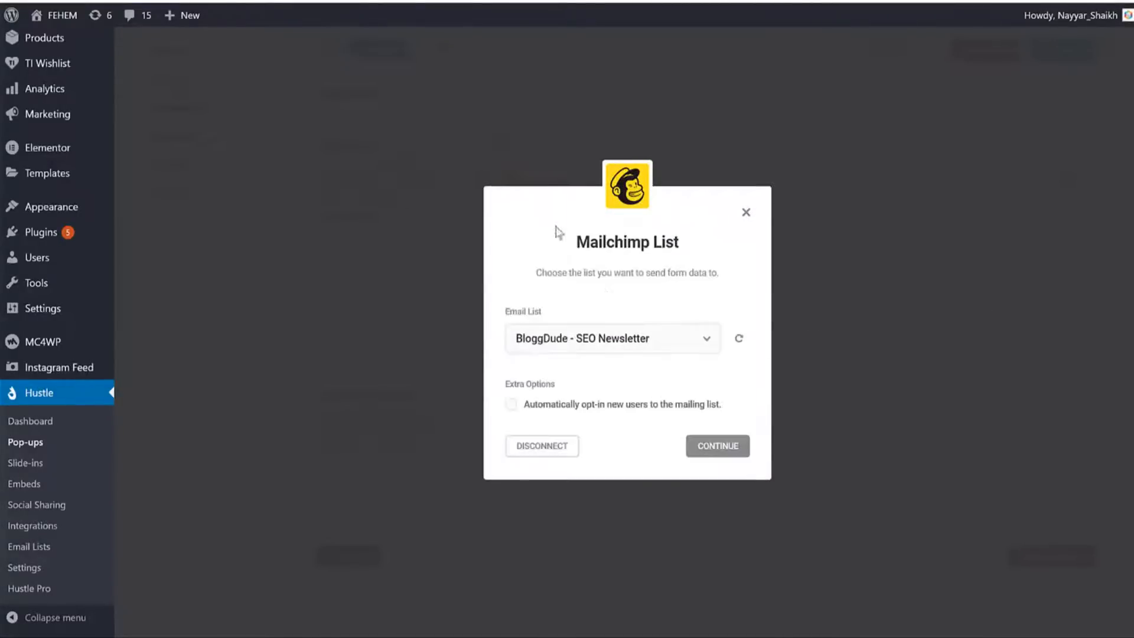
pyautogui.click(566, 407)
pyautogui.click(574, 407)
pyautogui.click(604, 408)
pyautogui.click(511, 412)
pyautogui.click(511, 413)
pyautogui.click(506, 414)
pyautogui.click(564, 411)
# Finish the Mailchimp setup without tags, save the pop-up, and open Appearance.
pyautogui.click(719, 447)
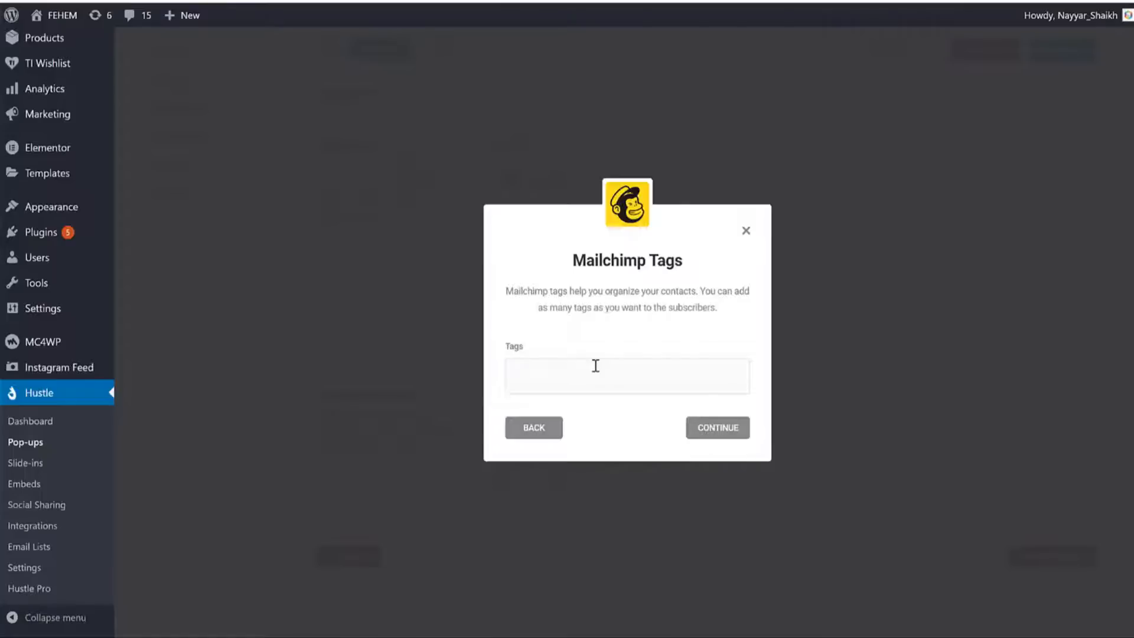
pyautogui.click(721, 433)
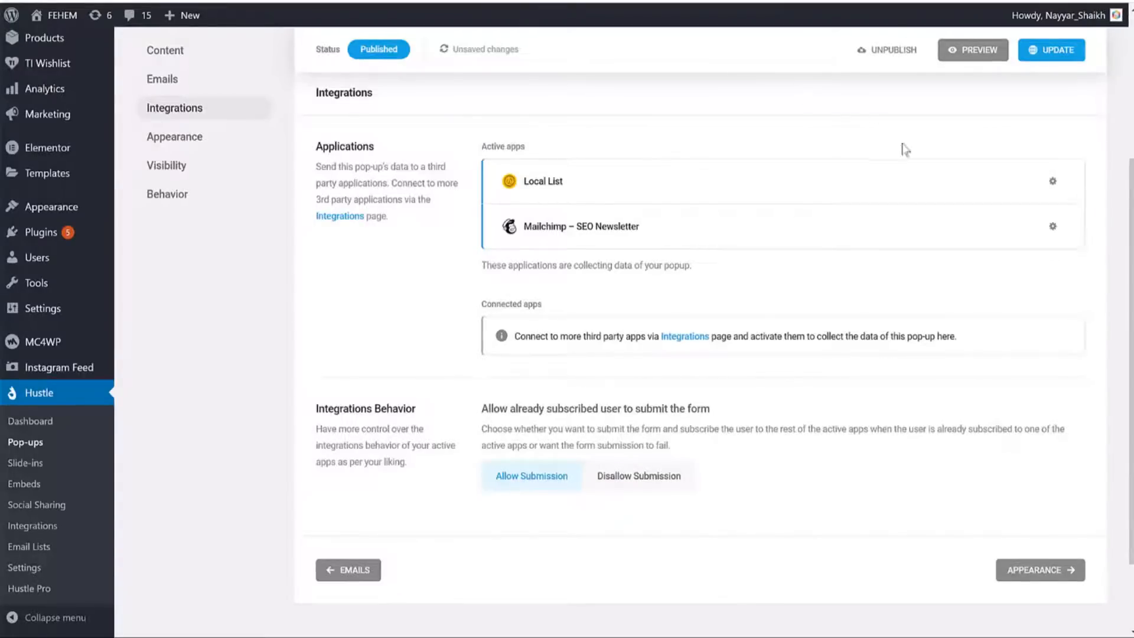
pyautogui.click(1054, 51)
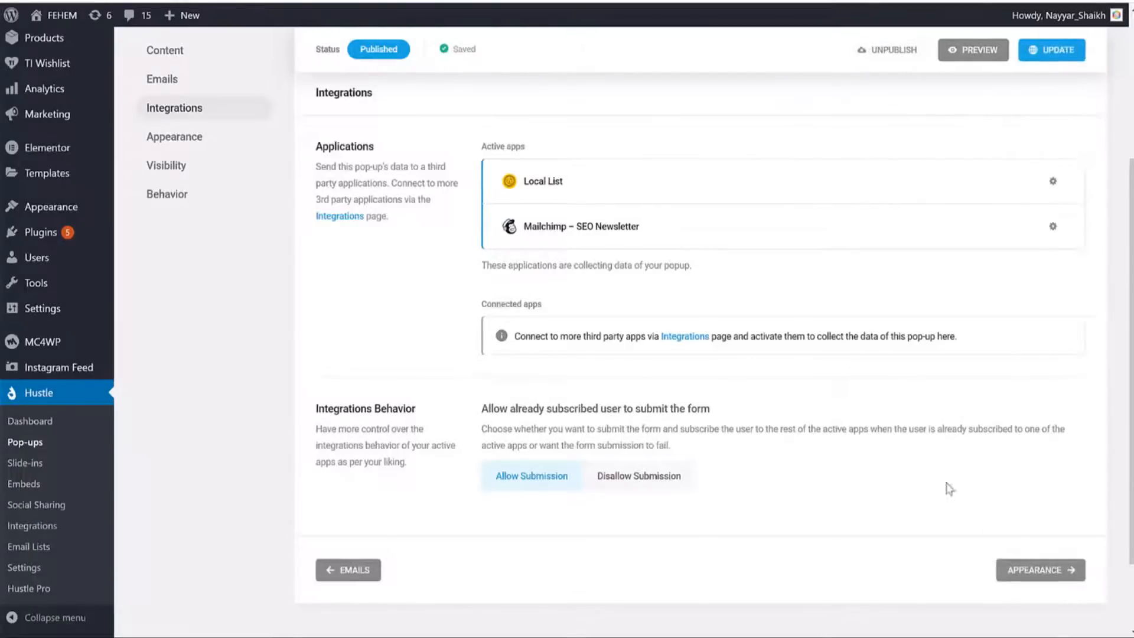
pyautogui.click(1041, 570)
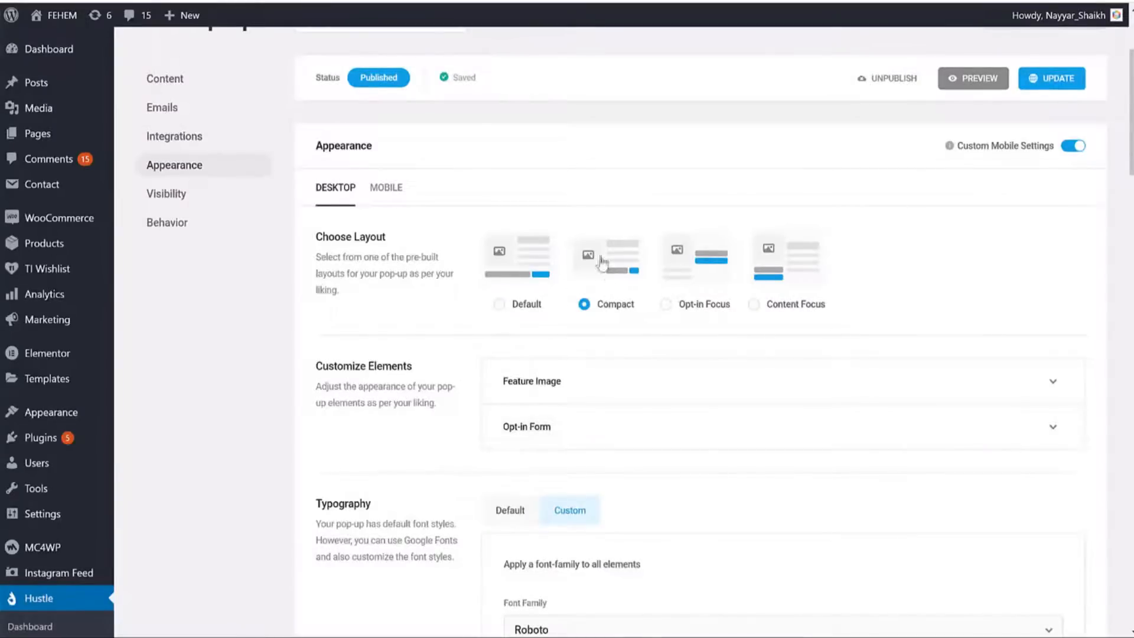
# Switch the pop-up layout to Opt-in Focus and continue to the Visibility settings.
pyautogui.click(702, 306)
pyautogui.scroll(-4, 827, 346)
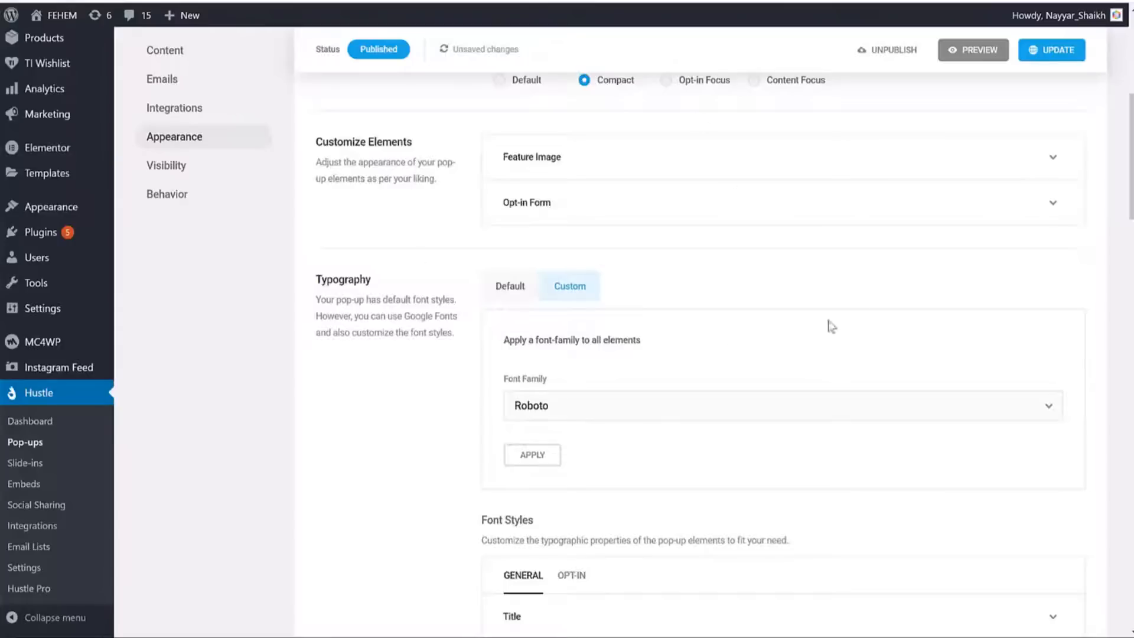
pyautogui.scroll(-3, 832, 327)
pyautogui.scroll(-10, 742, 291)
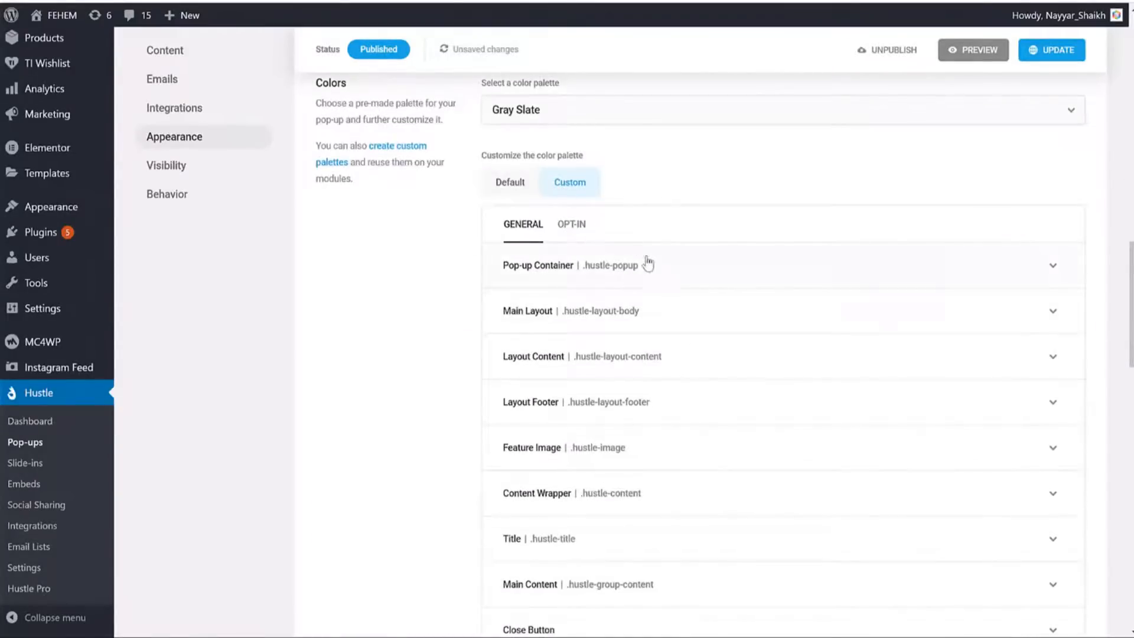
pyautogui.scroll(-8, 648, 260)
pyautogui.scroll(6, 644, 254)
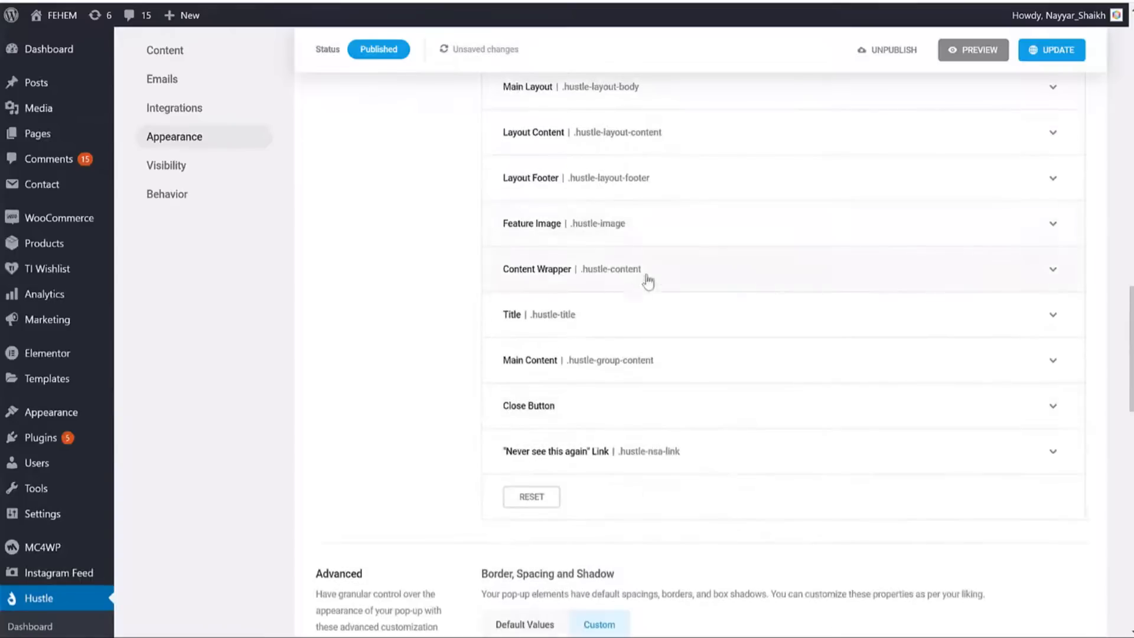
pyautogui.scroll(-20, 690, 290)
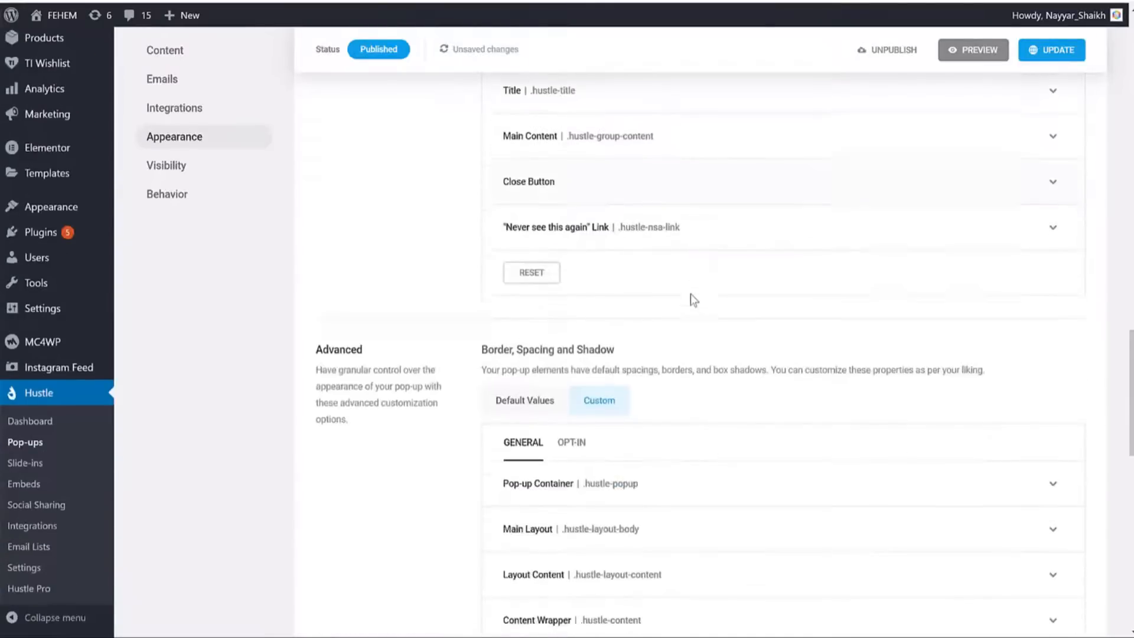
pyautogui.scroll(-1, 680, 331)
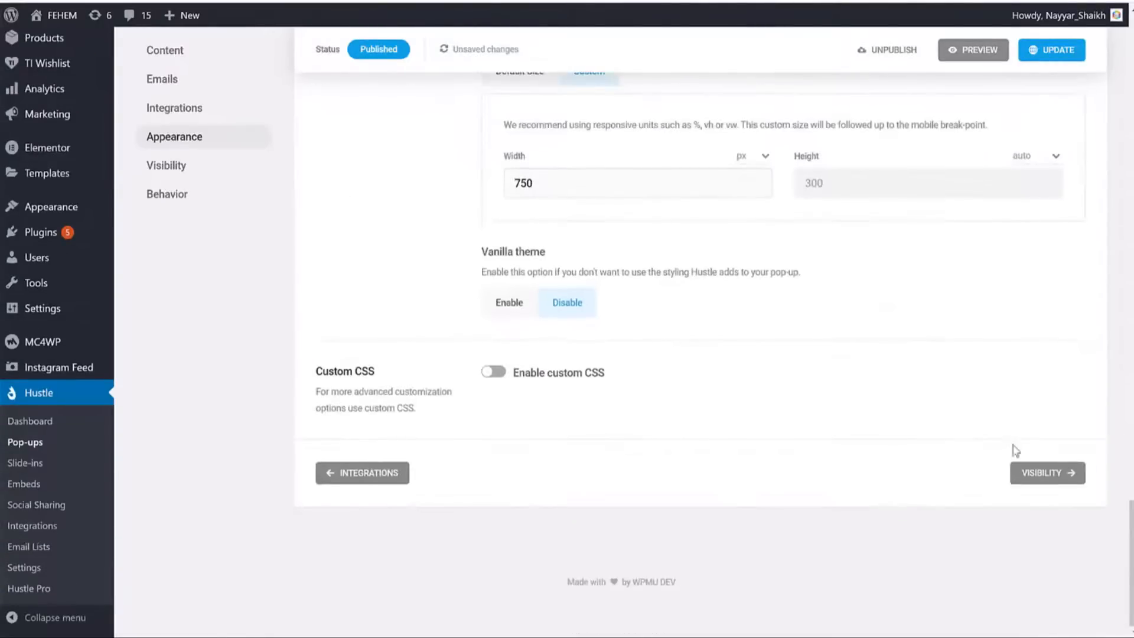
pyautogui.click(1057, 474)
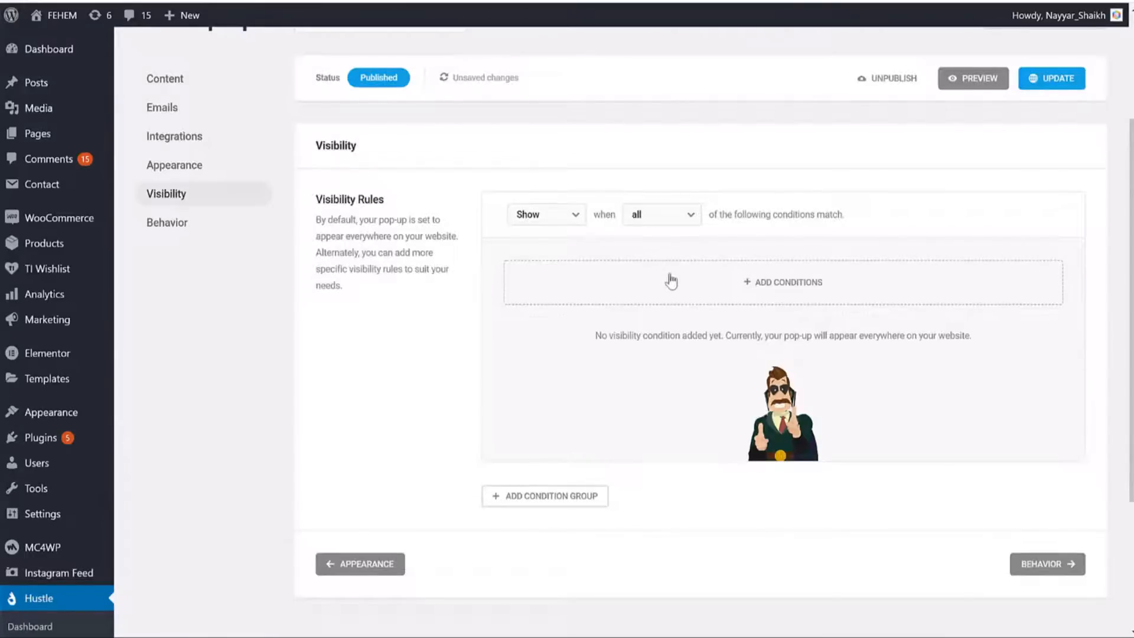
# Add Posts and WooCommerce Products as visibility conditions.
pyautogui.click(746, 283)
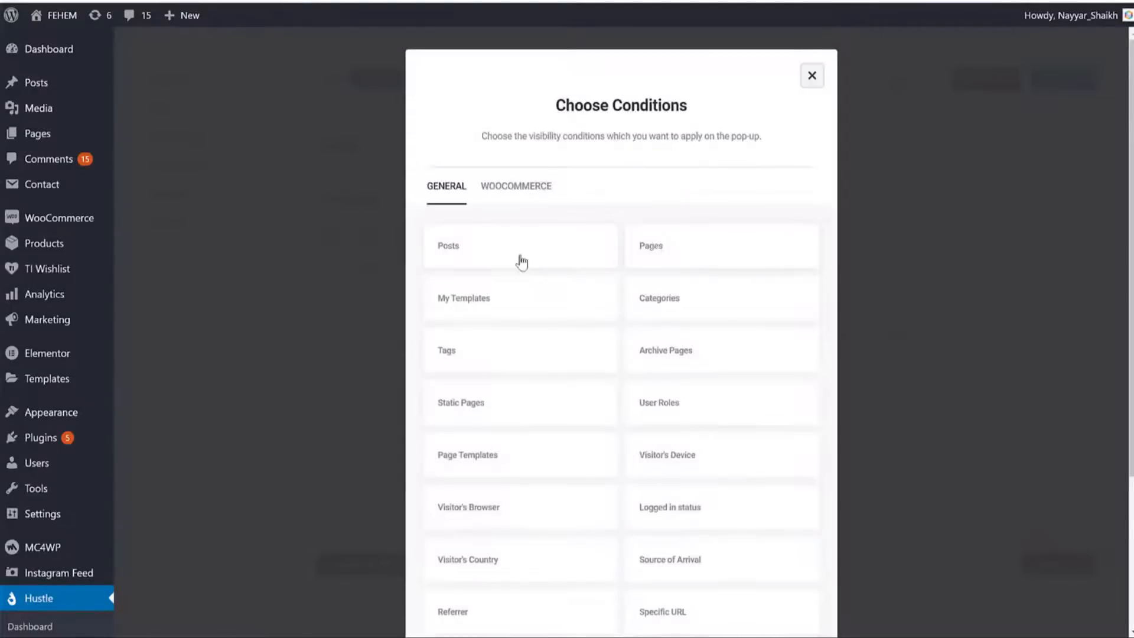
pyautogui.click(445, 253)
pyautogui.scroll(-4, 788, 306)
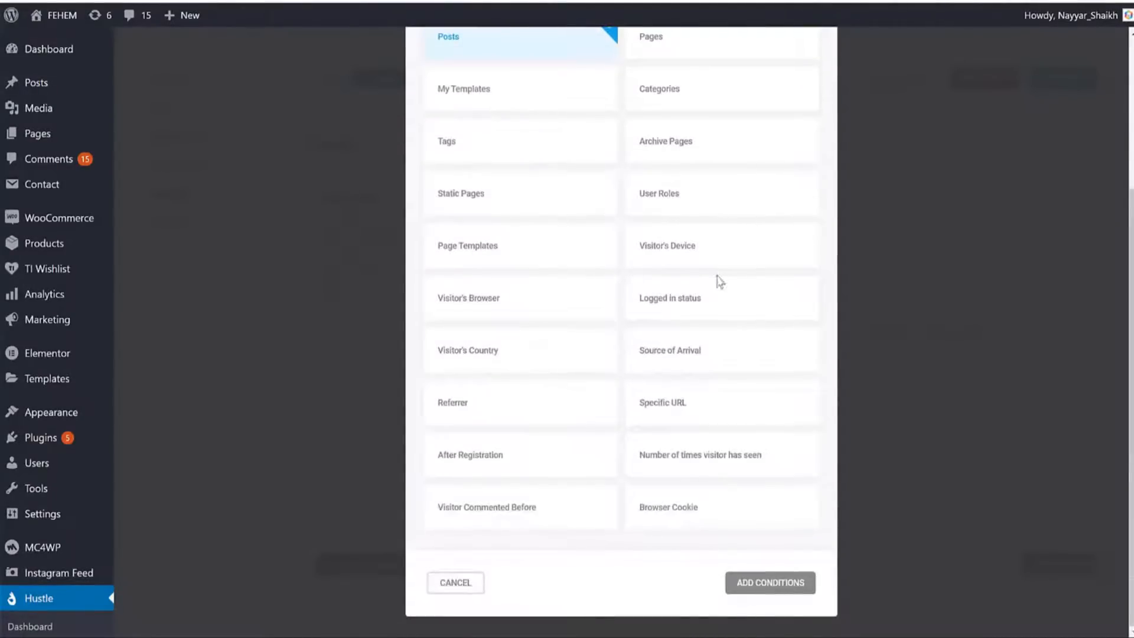
pyautogui.scroll(3, 720, 281)
pyautogui.scroll(-3, 532, 219)
pyautogui.scroll(3, 664, 449)
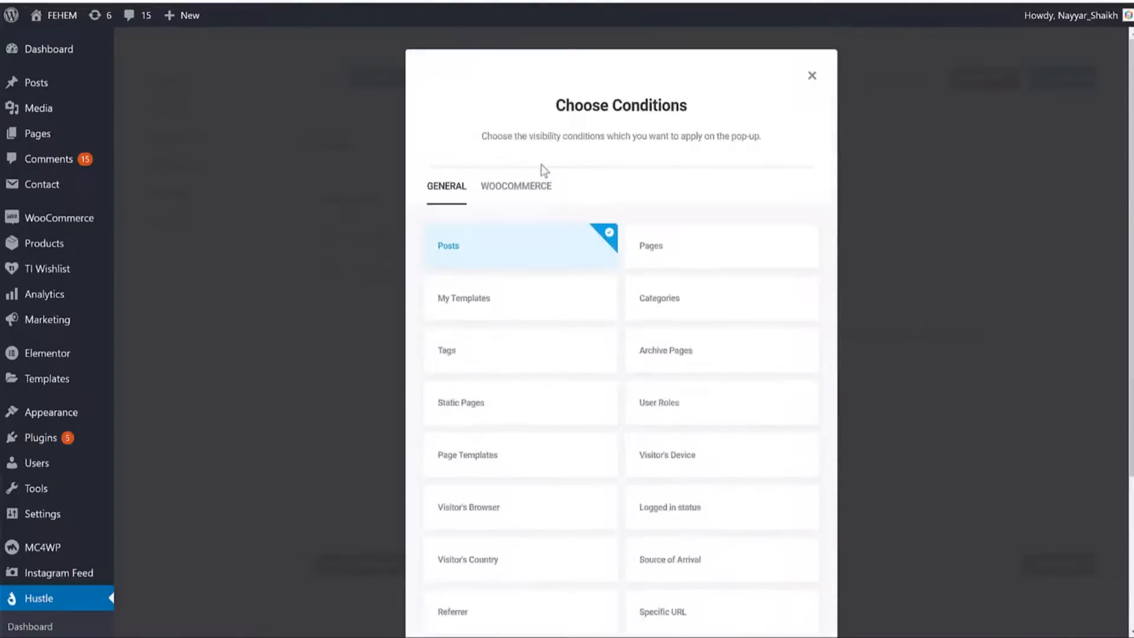
pyautogui.click(525, 189)
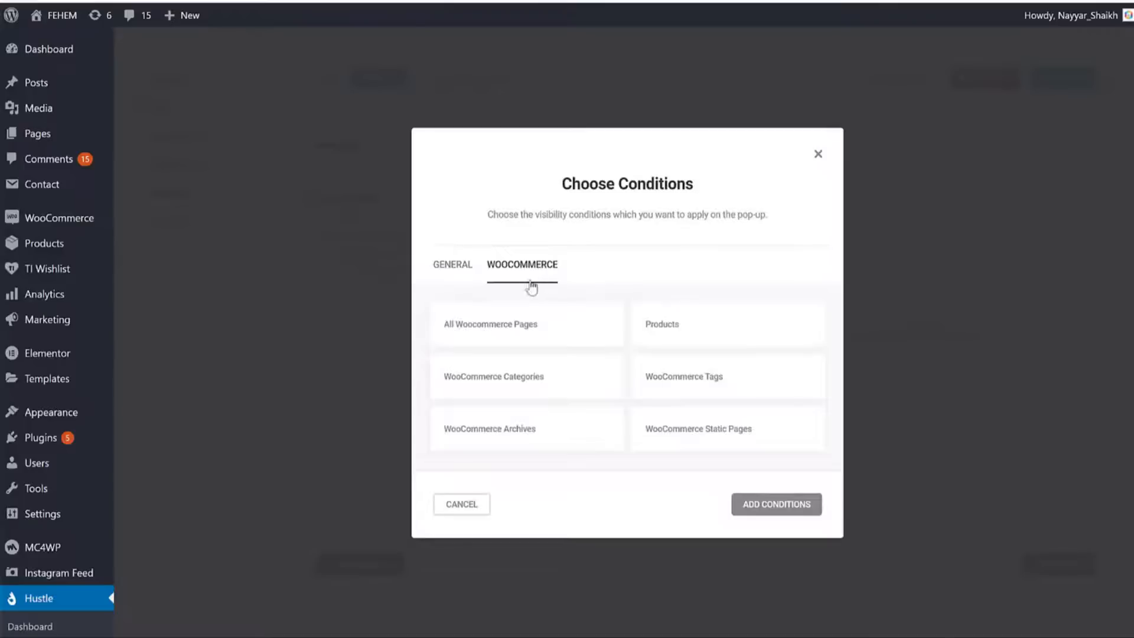
pyautogui.click(671, 328)
pyautogui.click(452, 267)
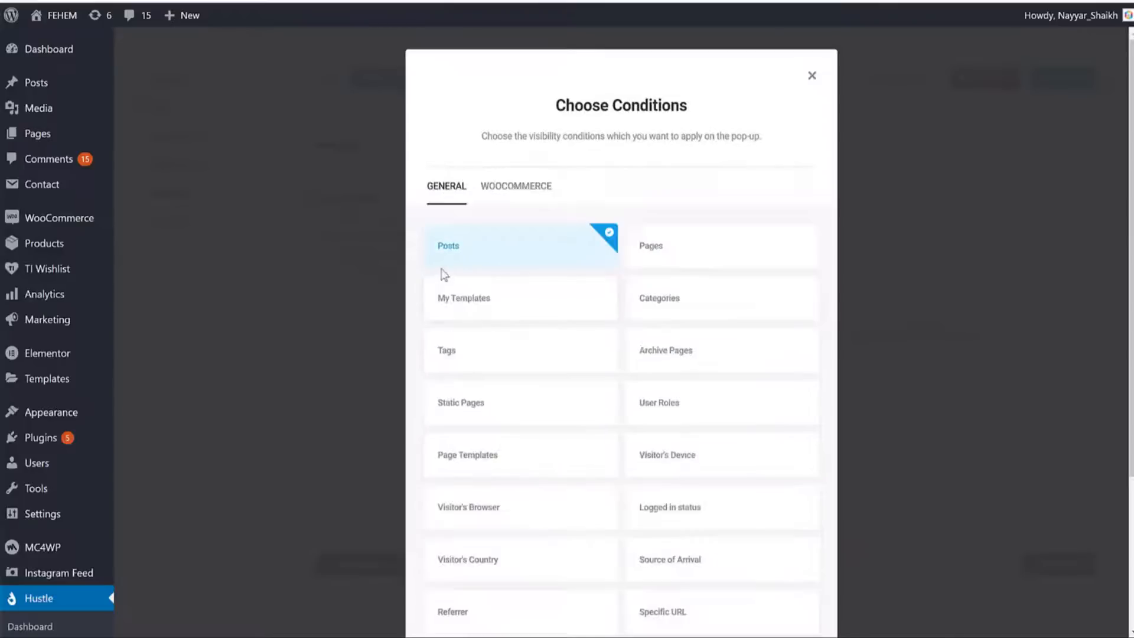
pyautogui.click(505, 190)
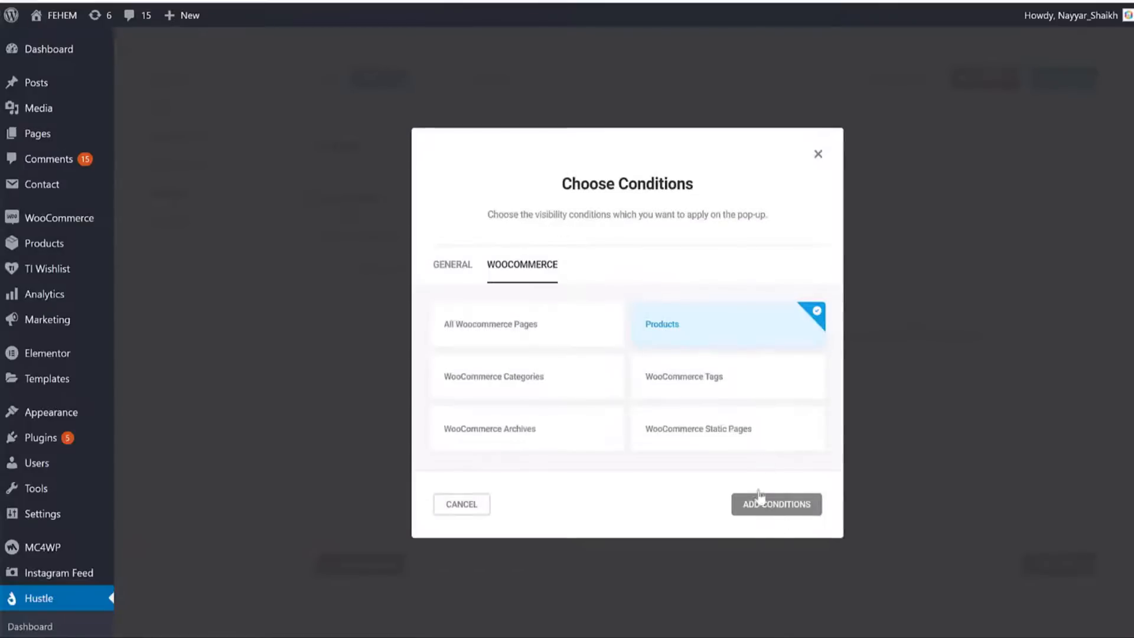
pyautogui.click(779, 505)
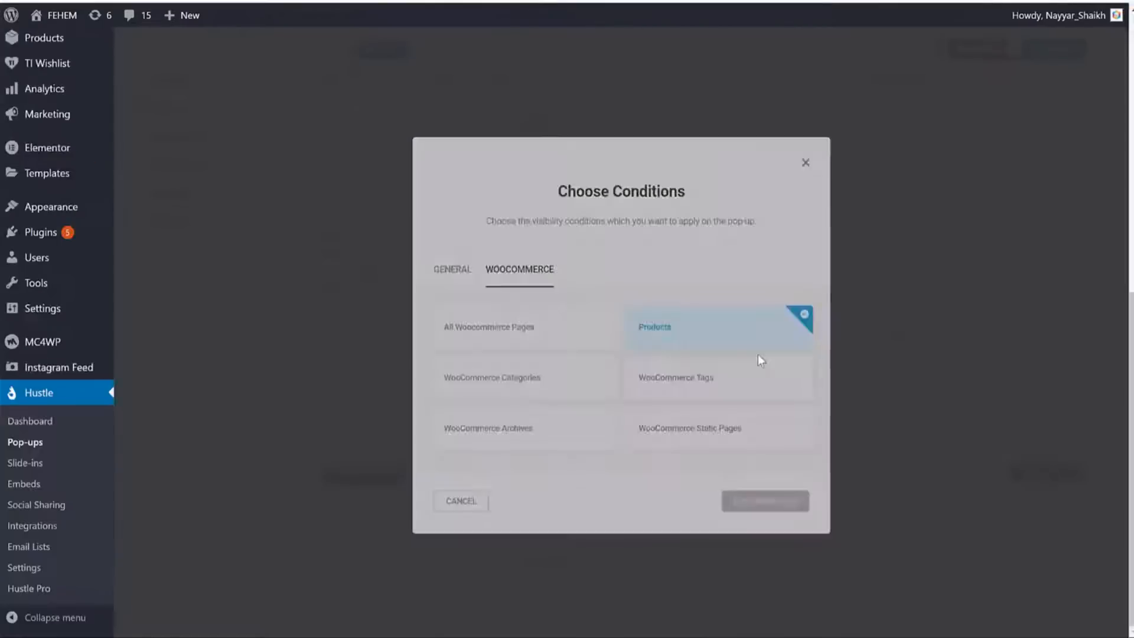
# Delete both the Posts and Products conditions and continue to Behavior settings.
pyautogui.scroll(5, 714, 278)
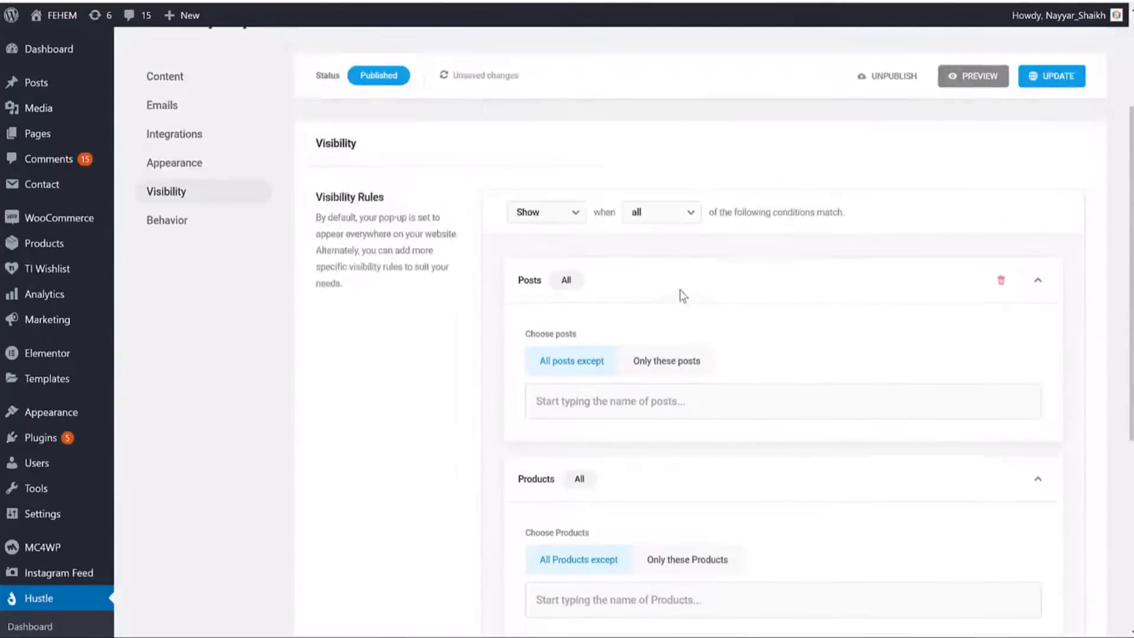
pyautogui.scroll(-1, 685, 295)
pyautogui.scroll(-5, 601, 265)
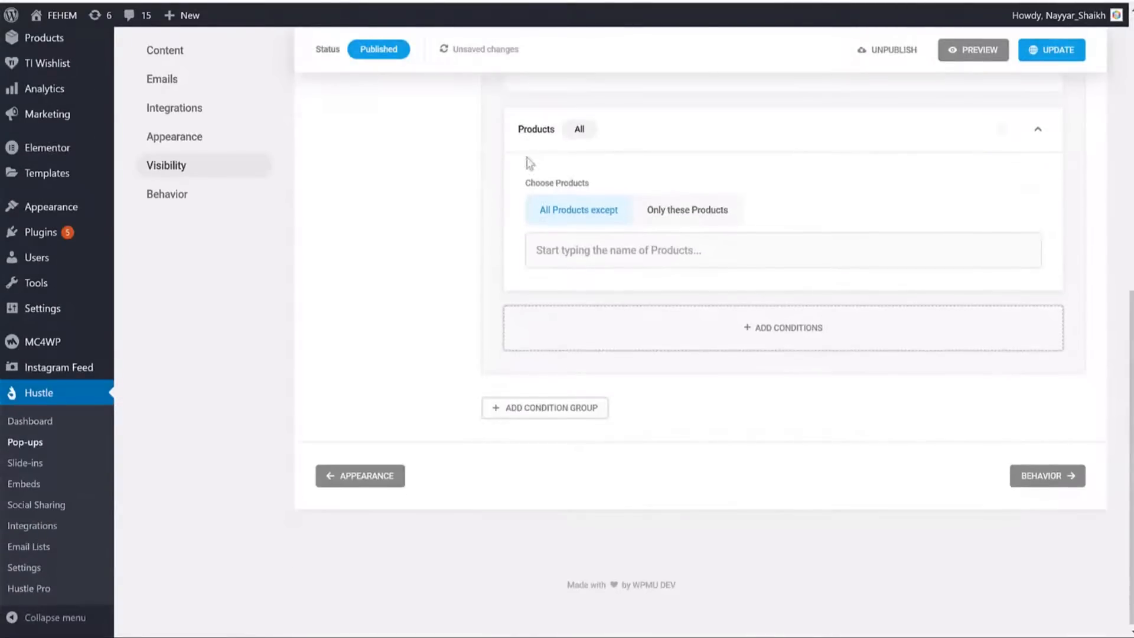
pyautogui.scroll(5, 766, 234)
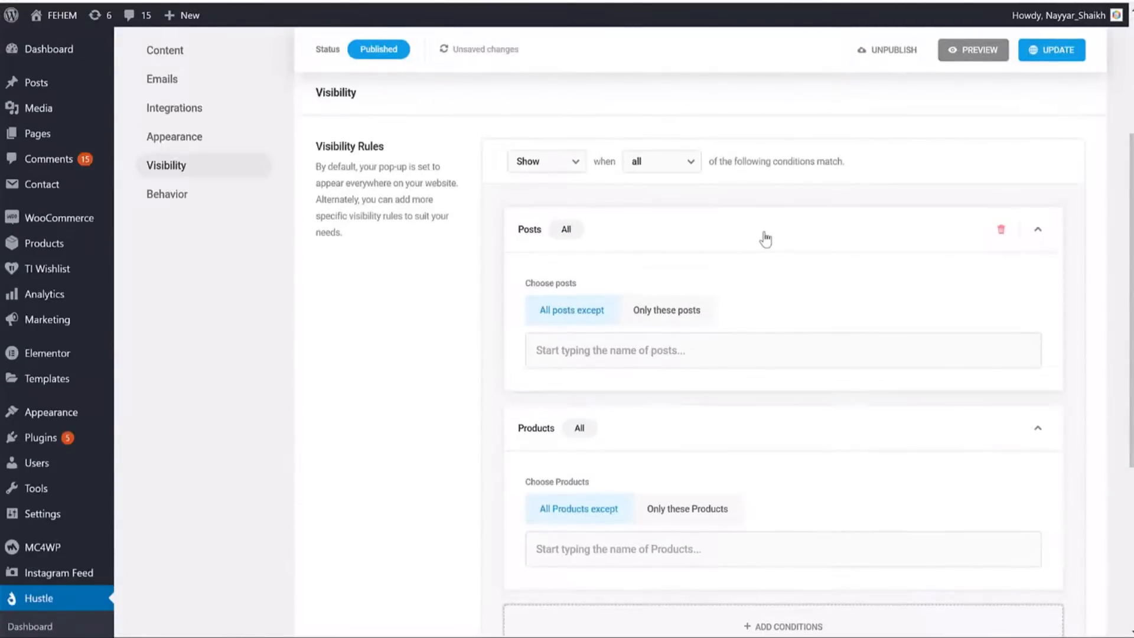
pyautogui.click(998, 235)
pyautogui.click(999, 235)
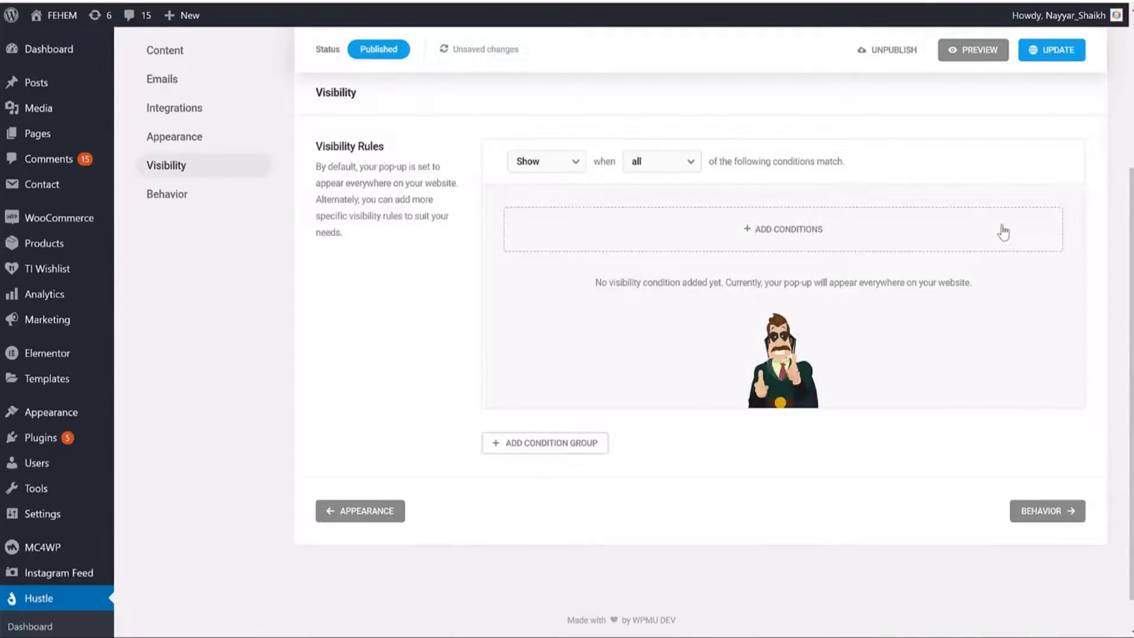
pyautogui.moveTo(359, 167); pyautogui.dragTo(405, 245)
pyautogui.click(416, 248)
pyautogui.click(1059, 514)
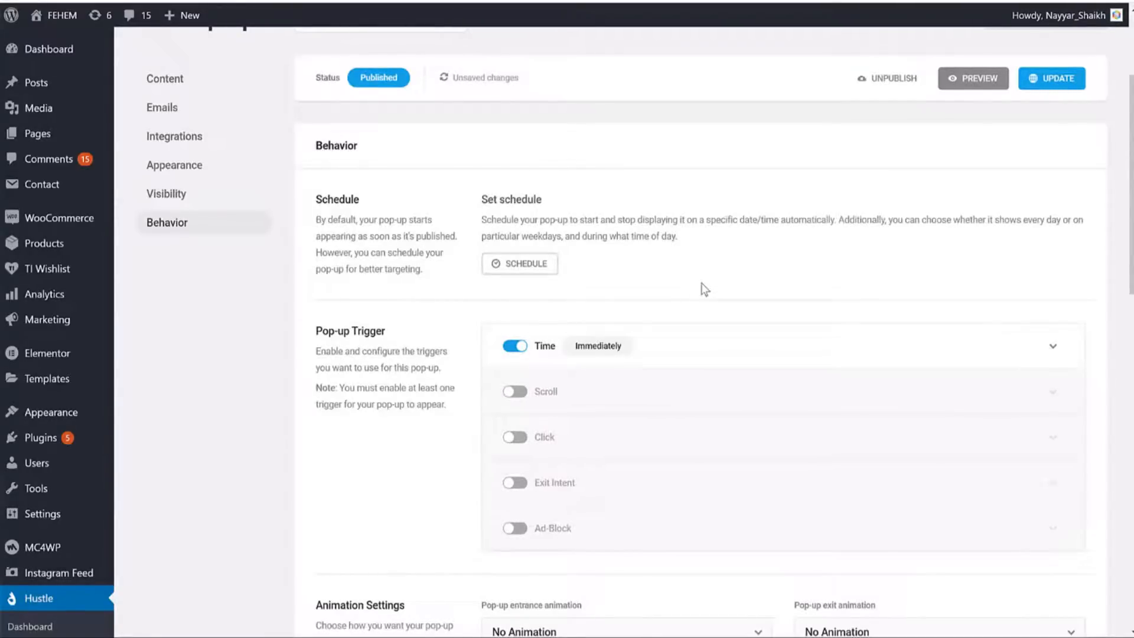
# Turn on the scroll trigger at 50% page scroll and the click trigger.
pyautogui.scroll(-3, 714, 295)
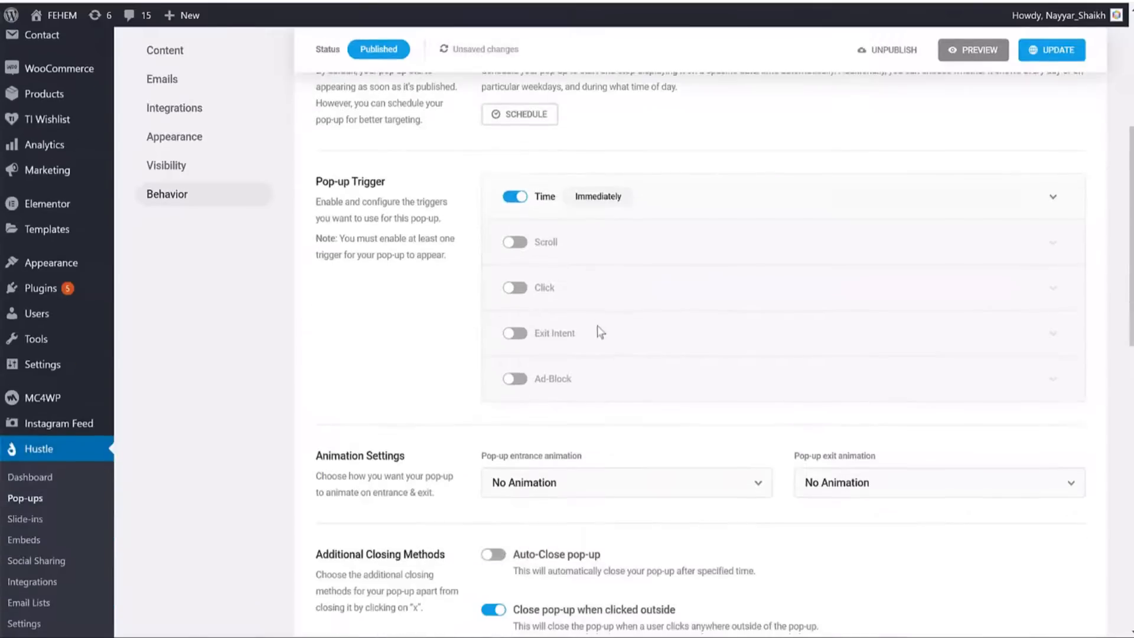
pyautogui.click(522, 244)
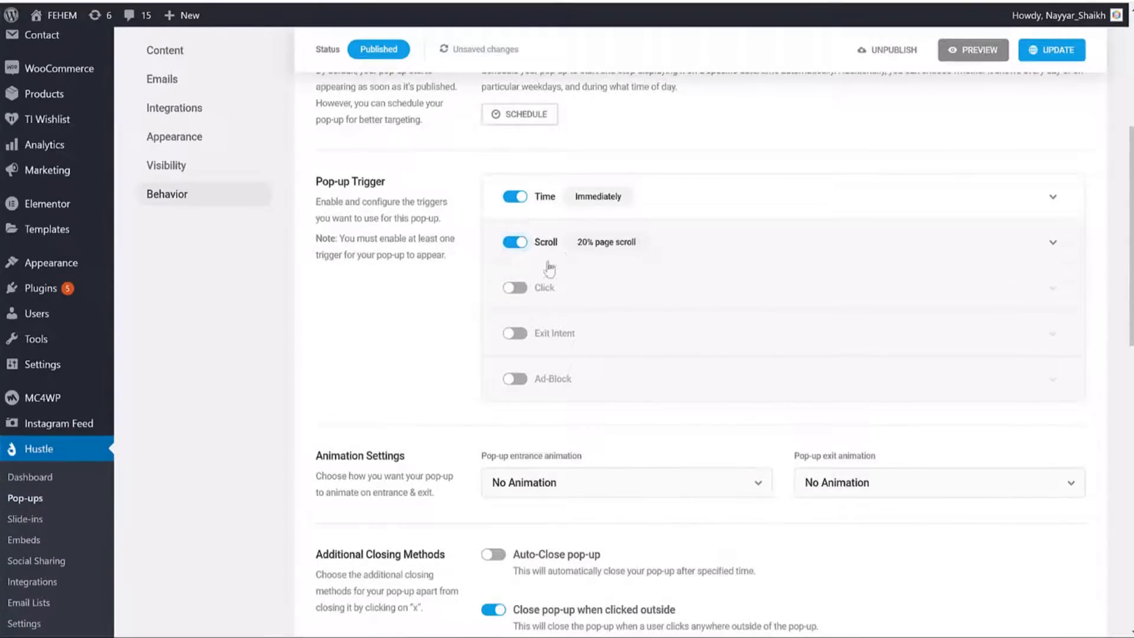
pyautogui.click(519, 291)
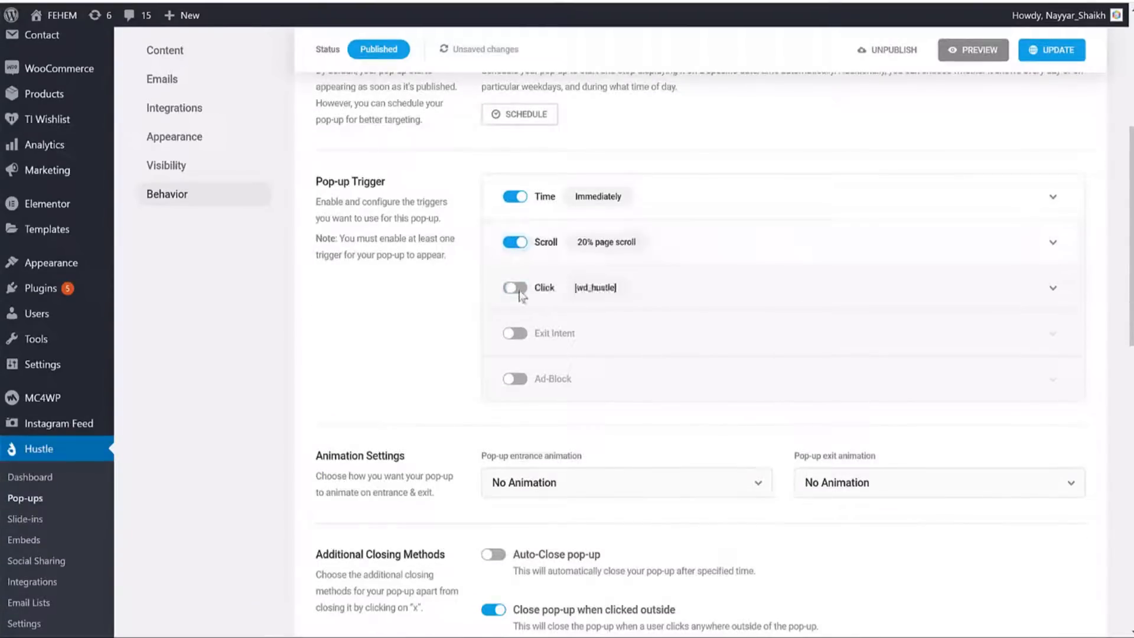
pyautogui.click(604, 251)
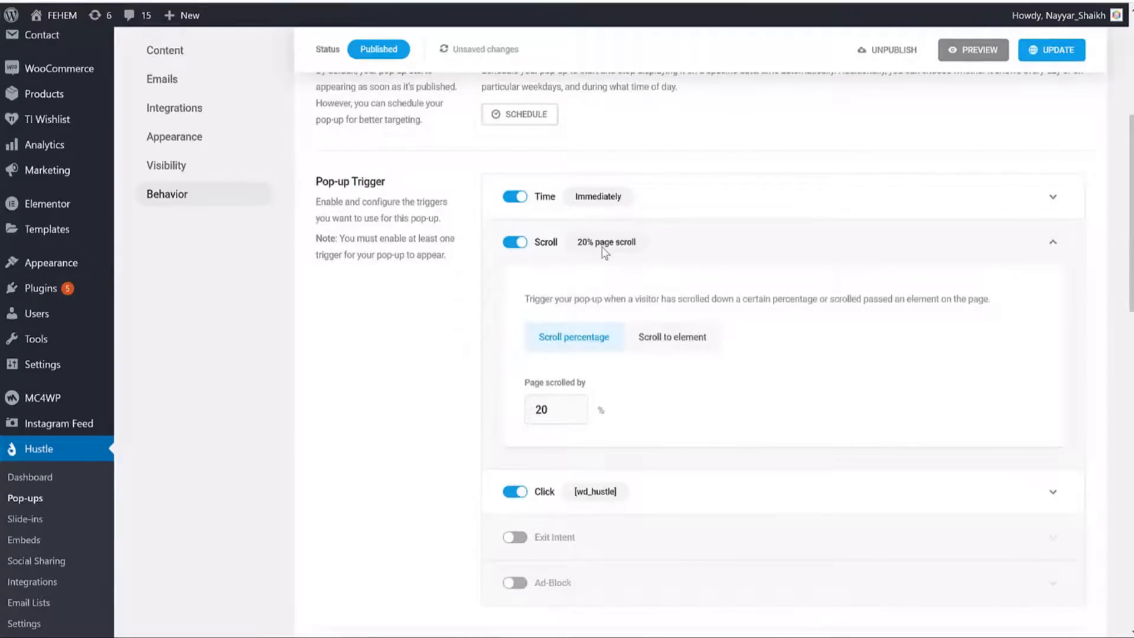
pyautogui.doubleClick(556, 416)
pyautogui.write('50')
pyautogui.click(789, 242)
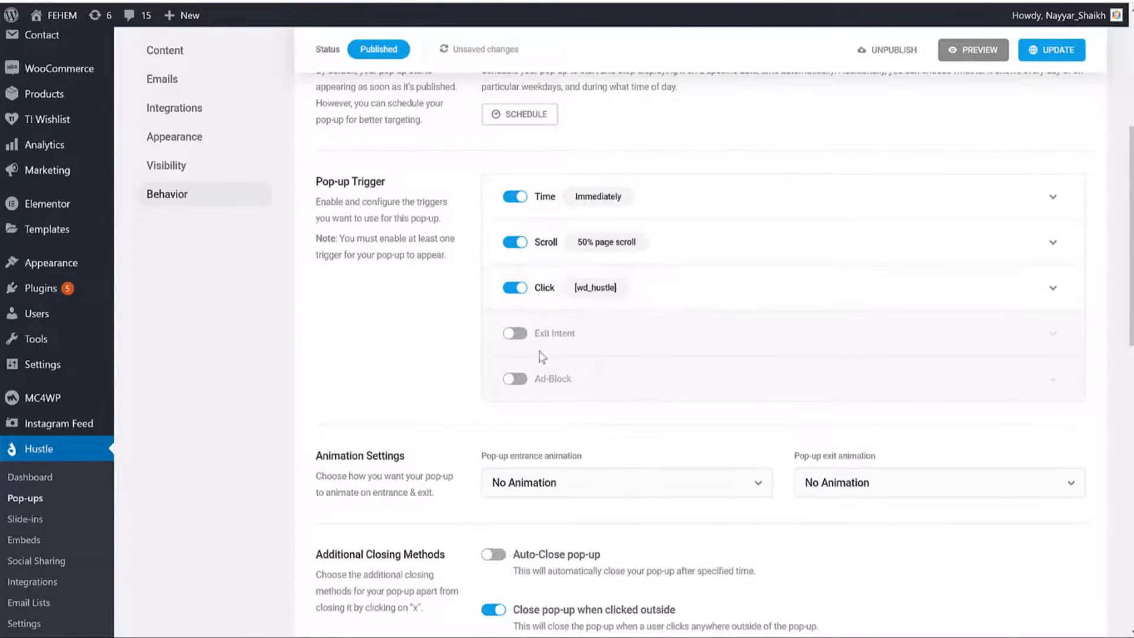
# Turn on the exit intent trigger and leave auto-closing of the pop-up off.
pyautogui.click(520, 336)
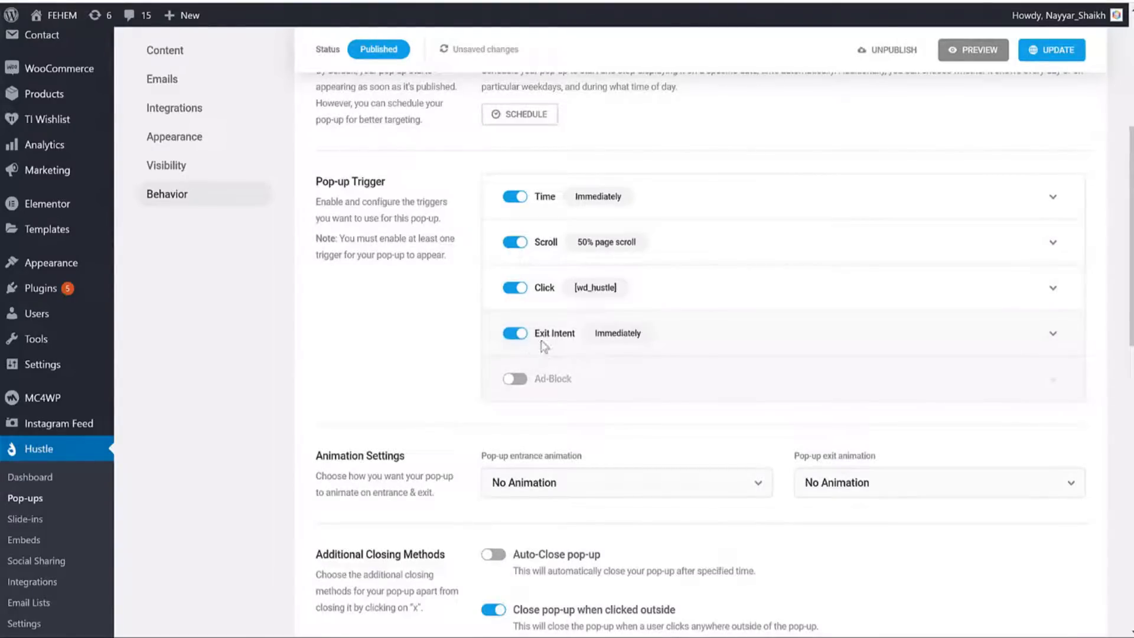
pyautogui.moveTo(579, 337); pyautogui.dragTo(527, 342)
pyautogui.scroll(-1, 768, 360)
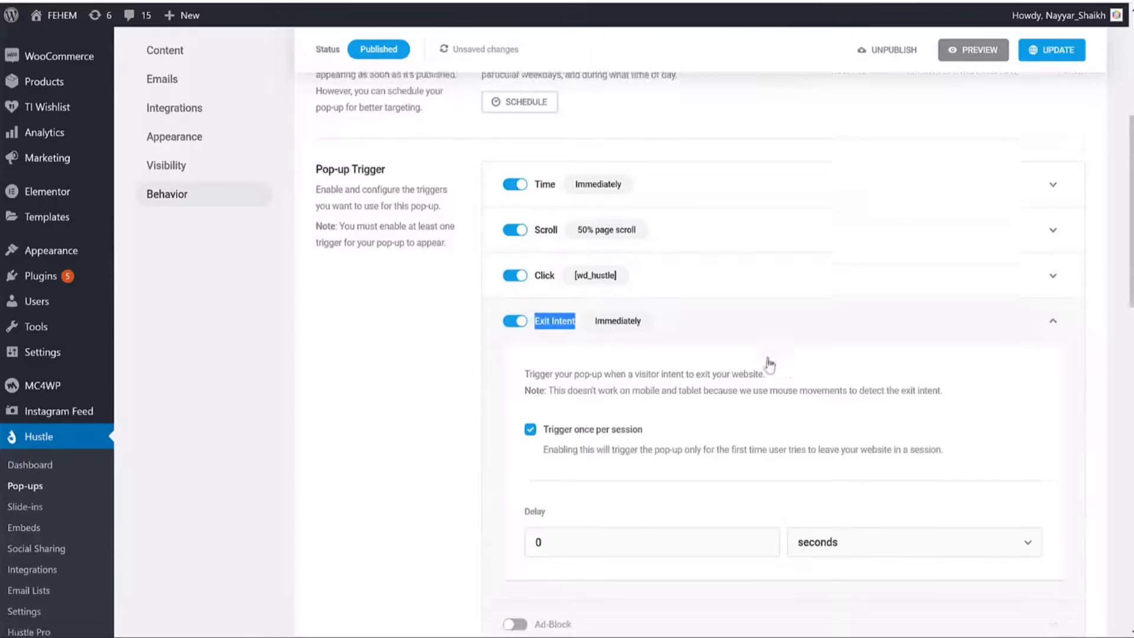
pyautogui.click(719, 272)
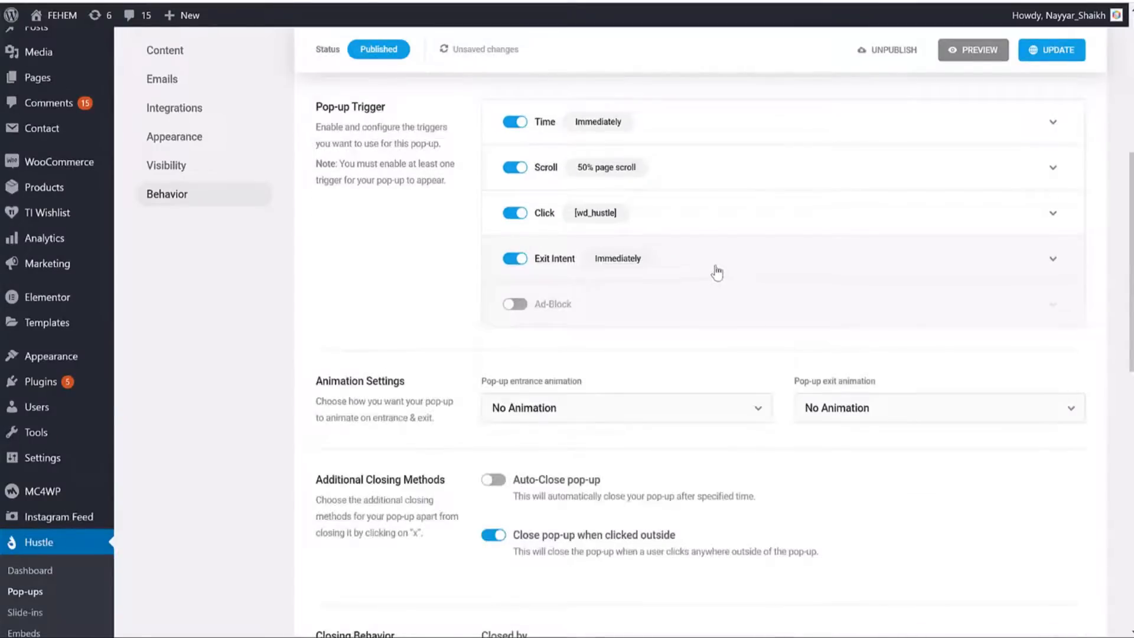
pyautogui.scroll(-3, 558, 387)
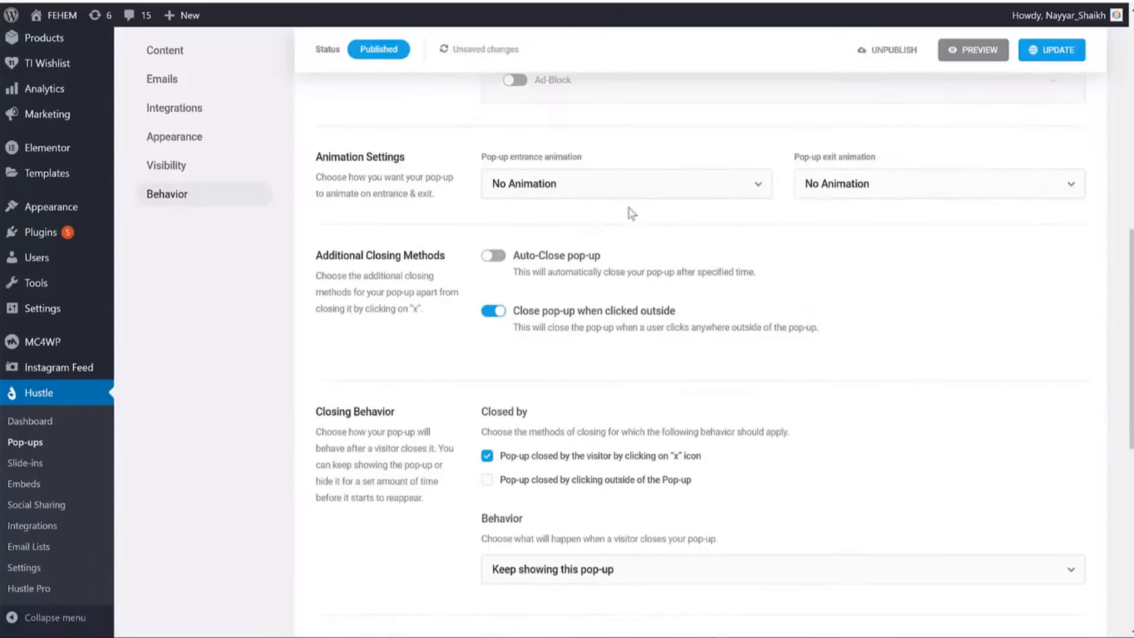
pyautogui.moveTo(497, 159); pyautogui.dragTo(605, 160)
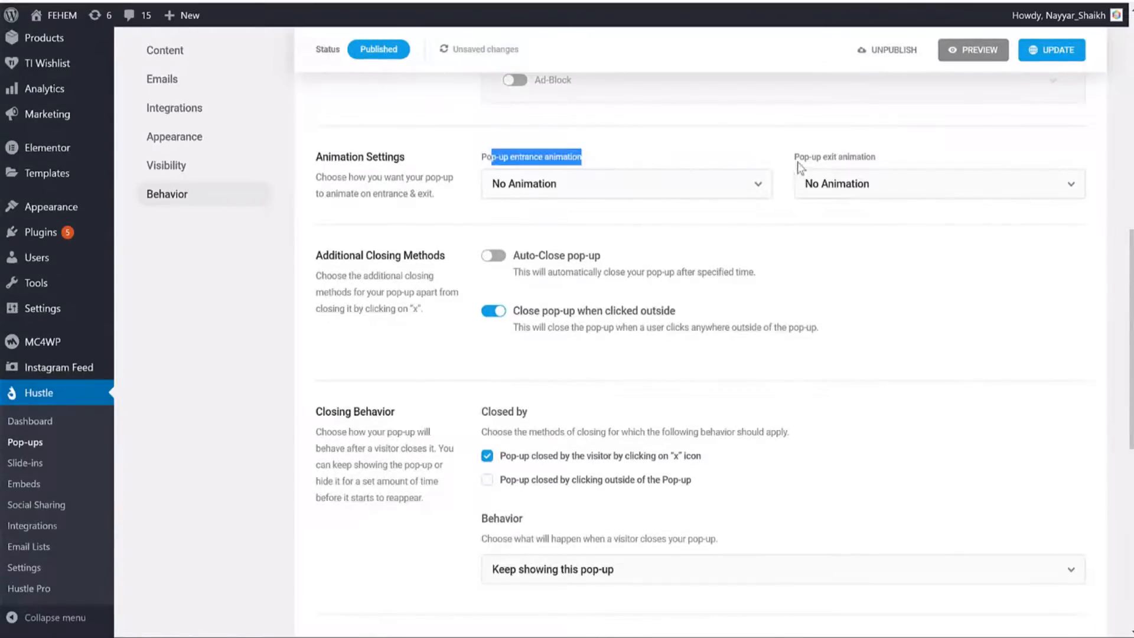
pyautogui.moveTo(799, 167); pyautogui.dragTo(901, 158)
pyautogui.click(893, 259)
pyautogui.scroll(-1, 818, 241)
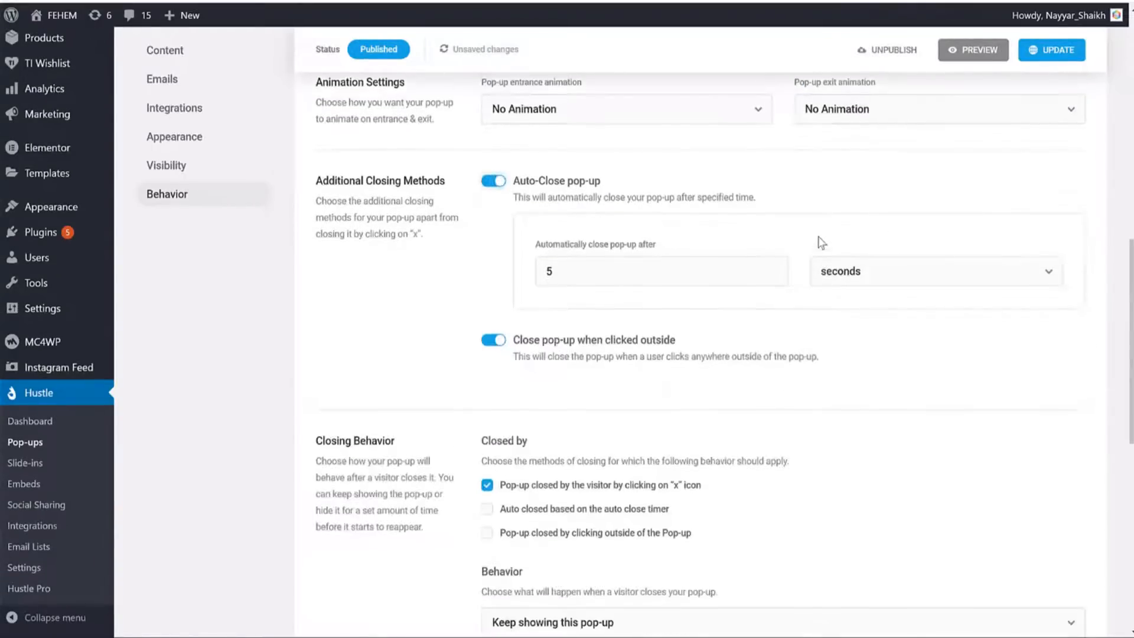
pyautogui.click(725, 194)
pyautogui.scroll(-6, 937, 392)
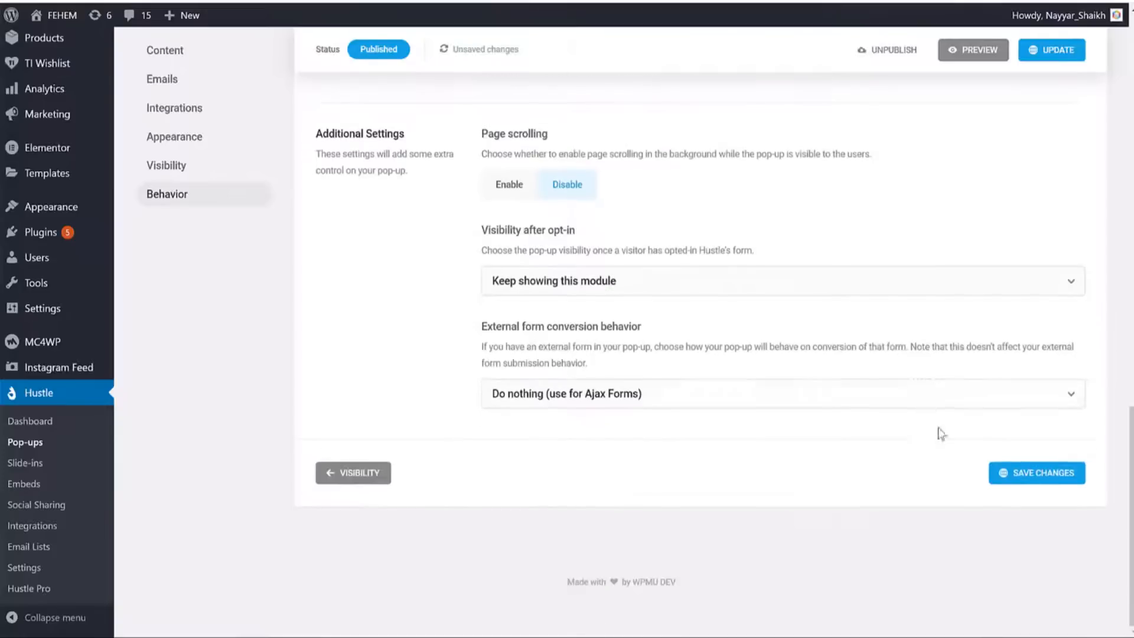
# Save the pop-up and view the site's home page.
pyautogui.click(1041, 477)
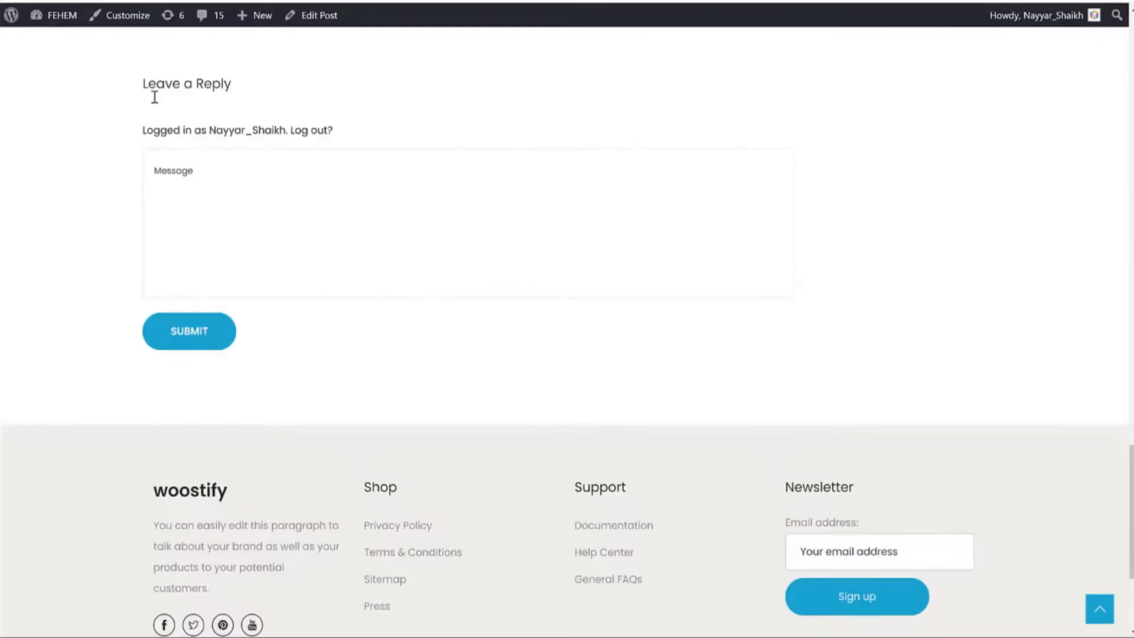
pyautogui.scroll(15, 177, 106)
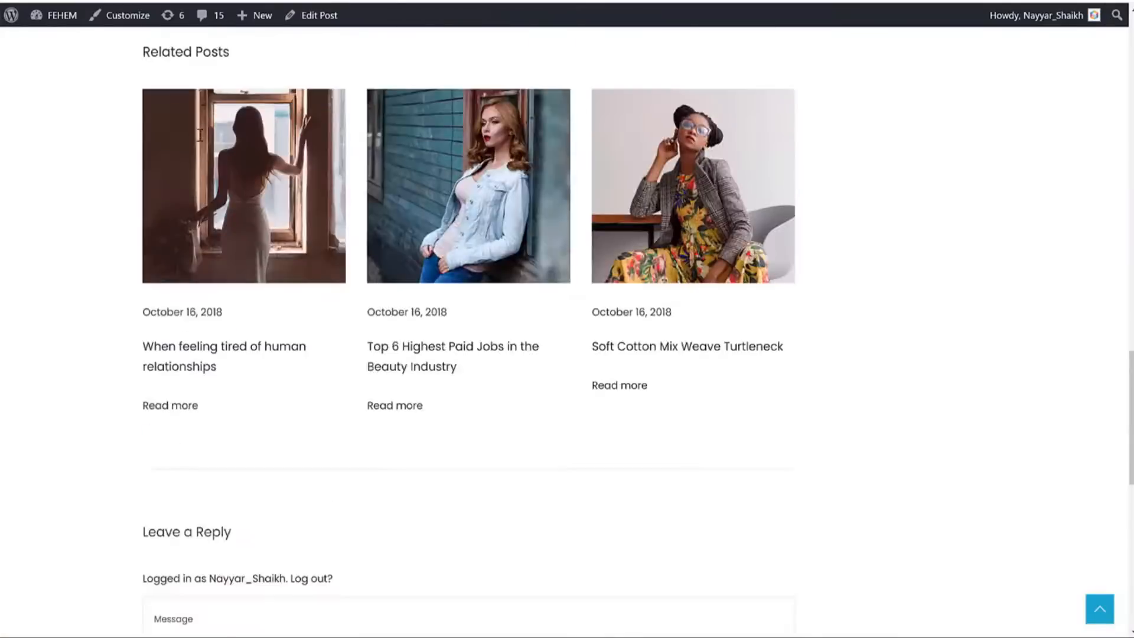
pyautogui.click(169, 78)
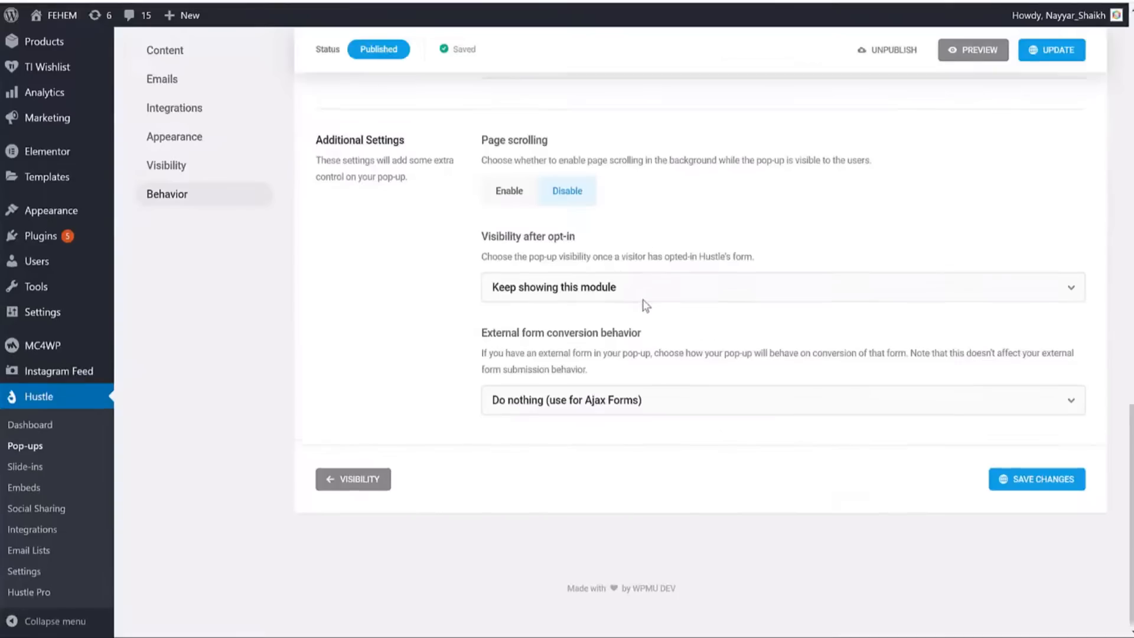
pyautogui.scroll(15, 679, 305)
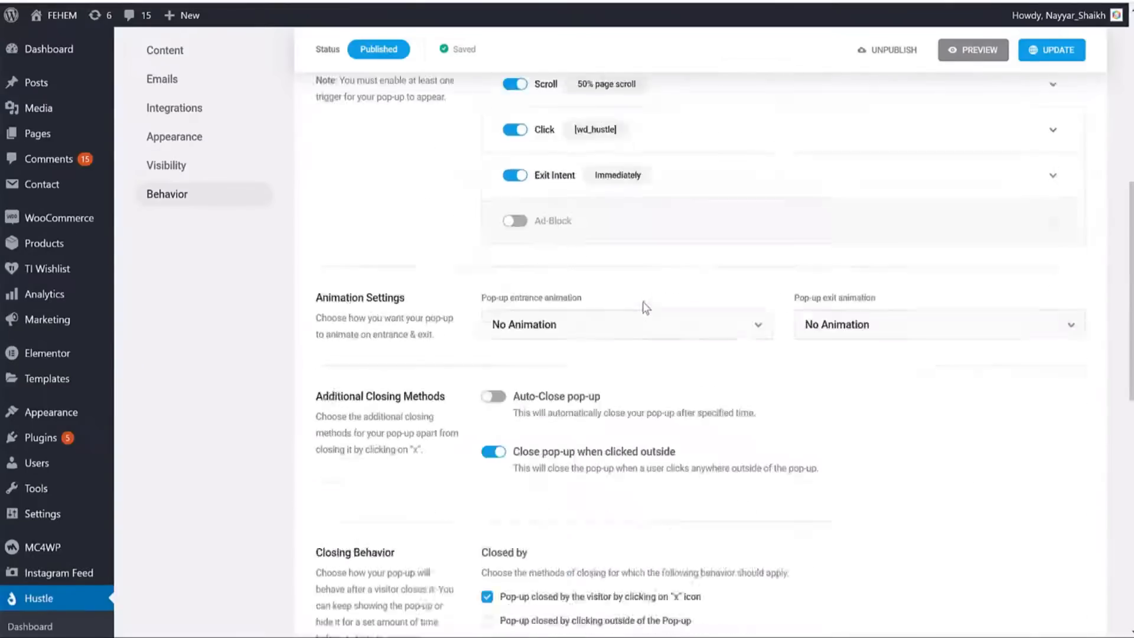
pyautogui.scroll(-3, 572, 431)
# Turn off the time and click triggers and save the pop-up again.
pyautogui.click(520, 284)
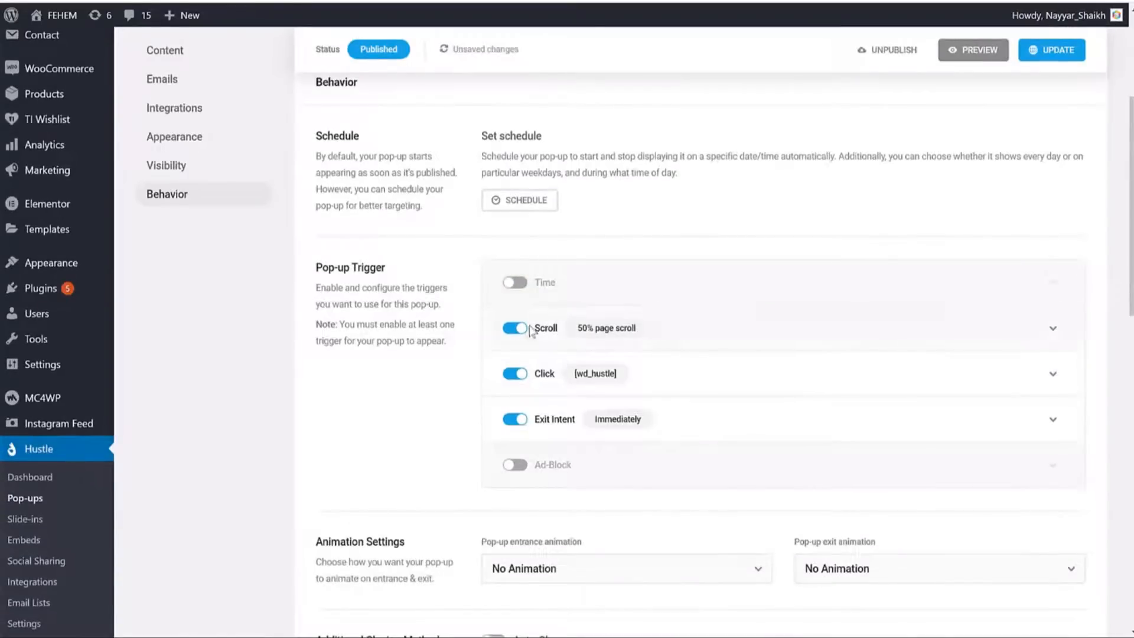
pyautogui.click(513, 375)
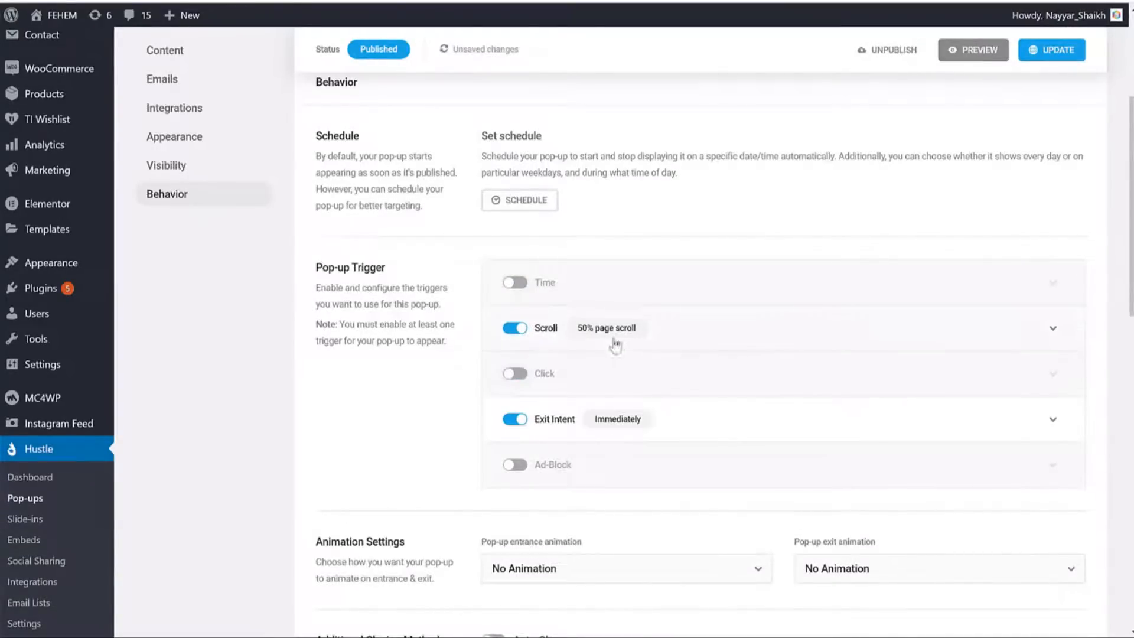
pyautogui.scroll(-8, 664, 348)
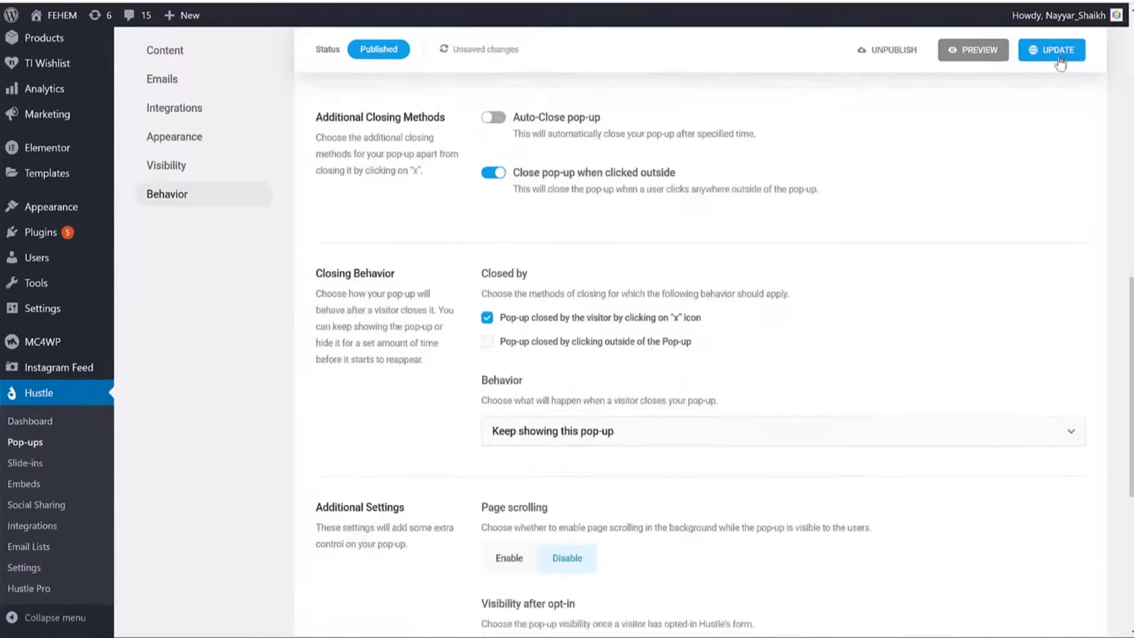
pyautogui.click(1044, 58)
pyautogui.scroll(5, 784, 228)
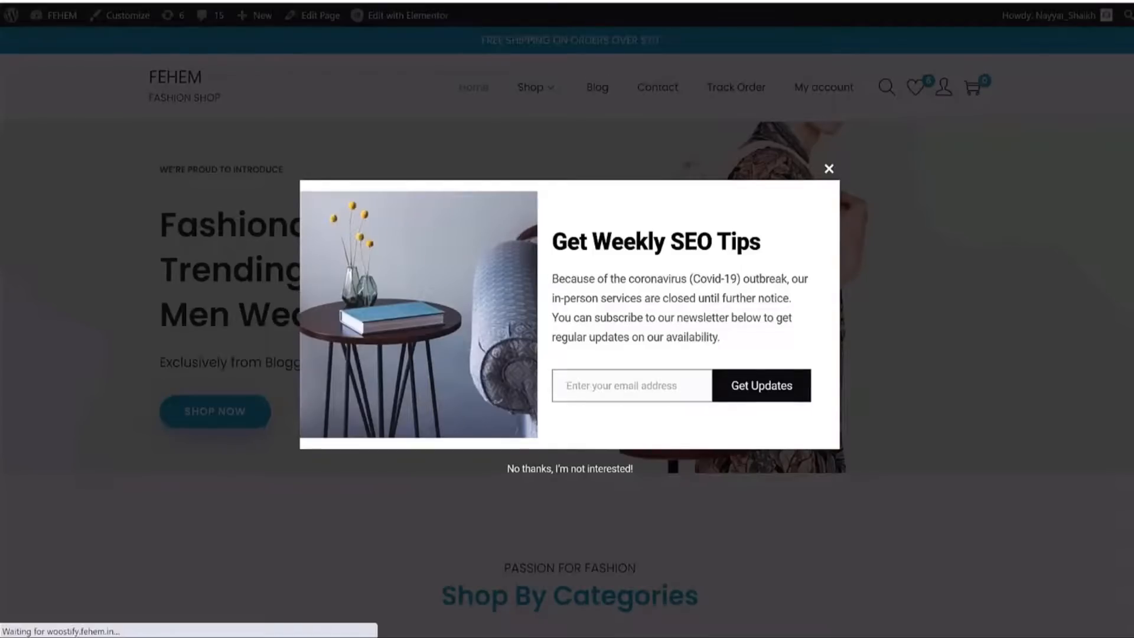
# Scroll the shop page until the SEO Tips pop-up appears, dismiss it, then dismiss it on a product page.
pyautogui.scroll(-5, 980, 228)
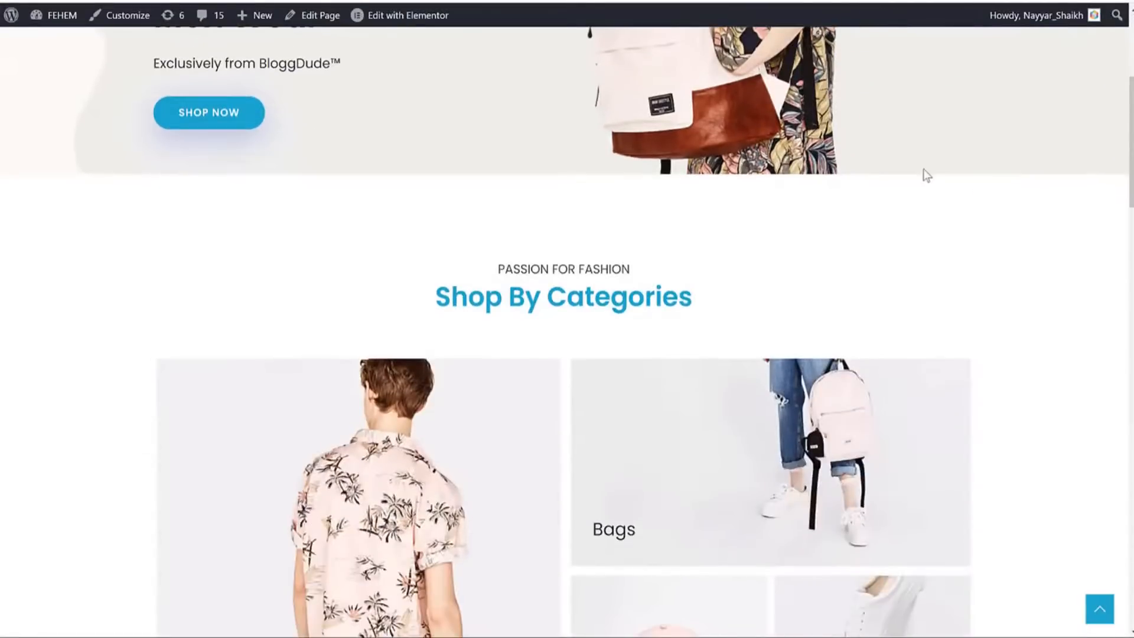
pyautogui.scroll(-10, 902, 256)
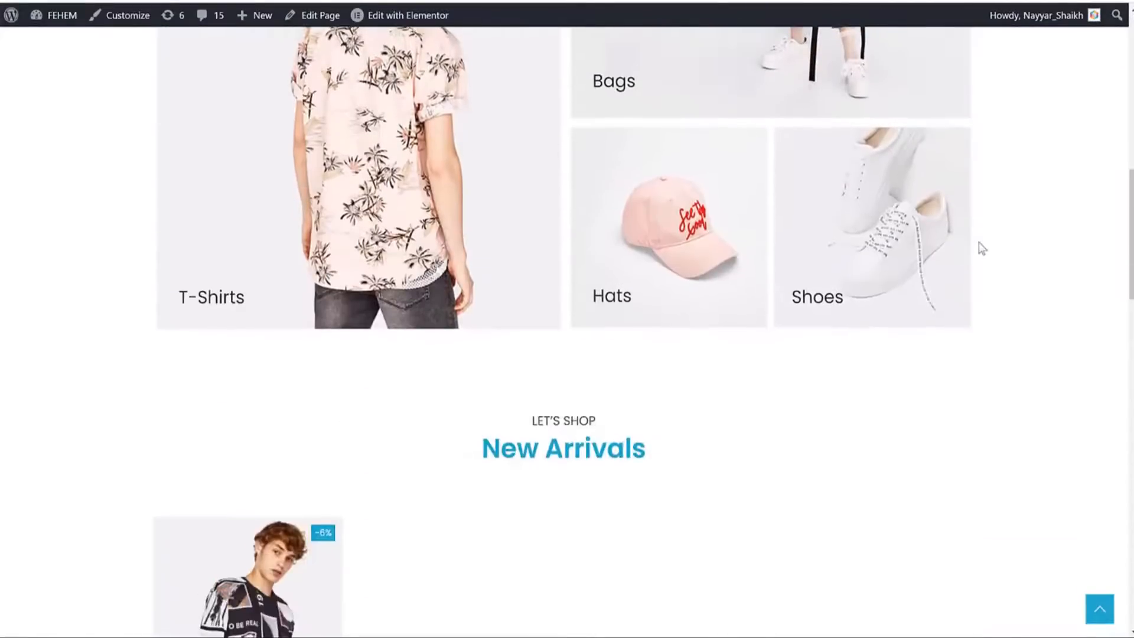
pyautogui.scroll(-14, 1028, 248)
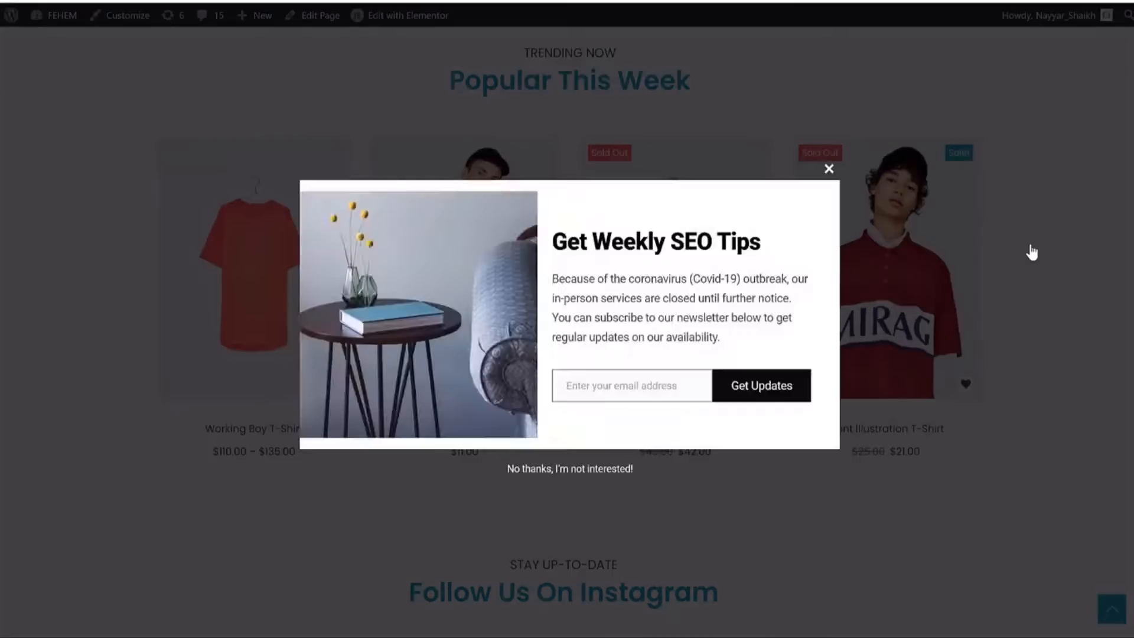
pyautogui.click(829, 169)
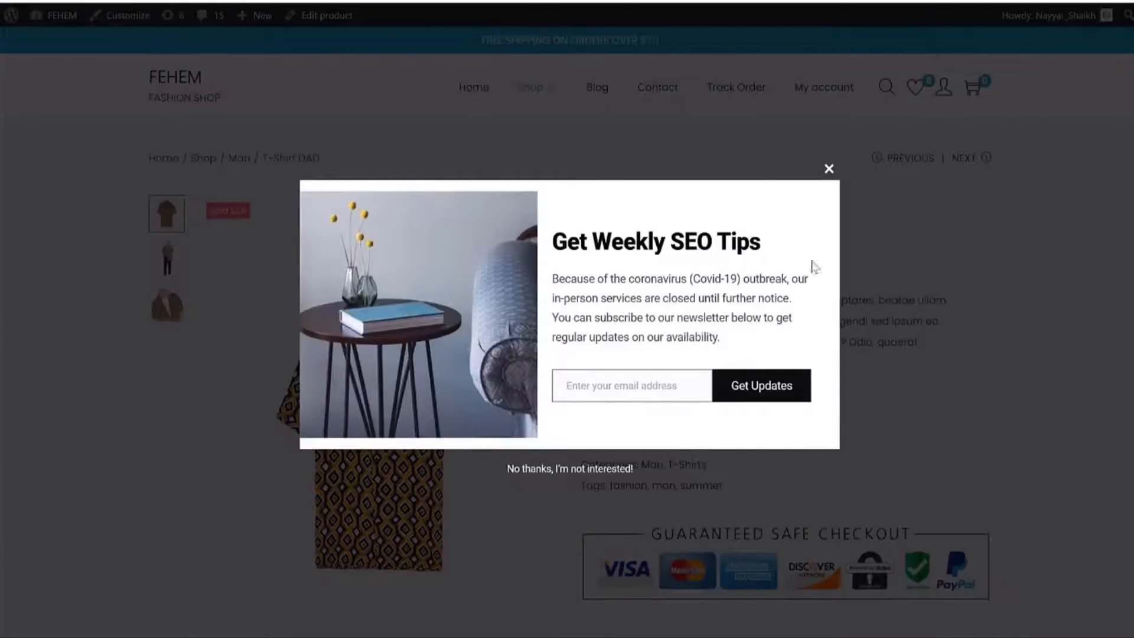
pyautogui.click(828, 171)
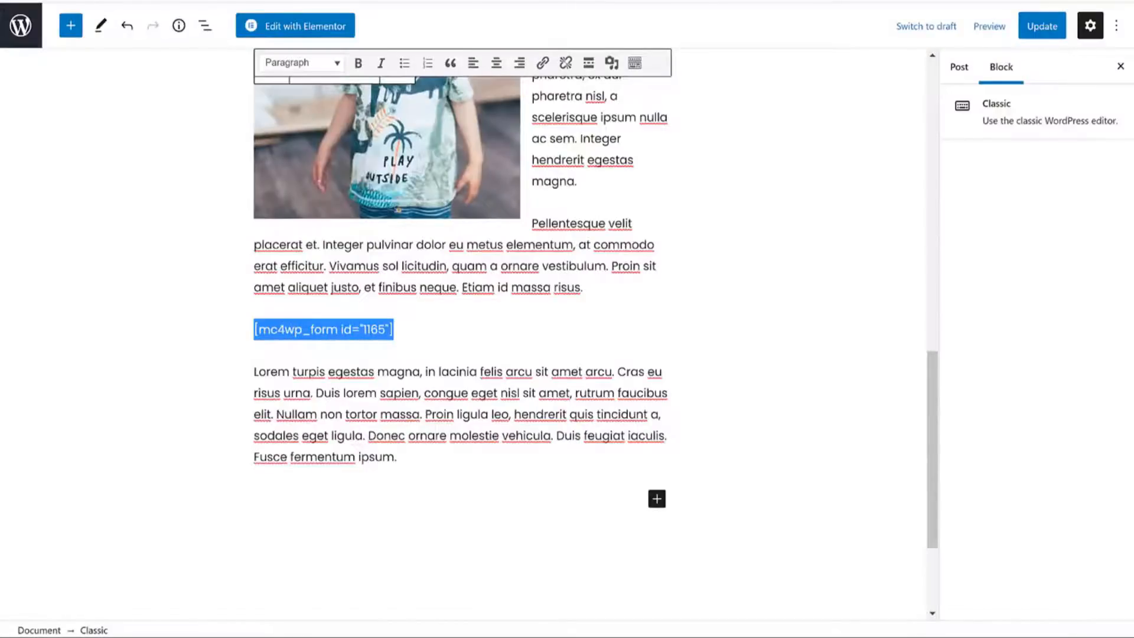
# Scroll up through the post editor to review the mc4wp_form shortcode and the pop-up's settings.
pyautogui.scroll(10, 646, 207)
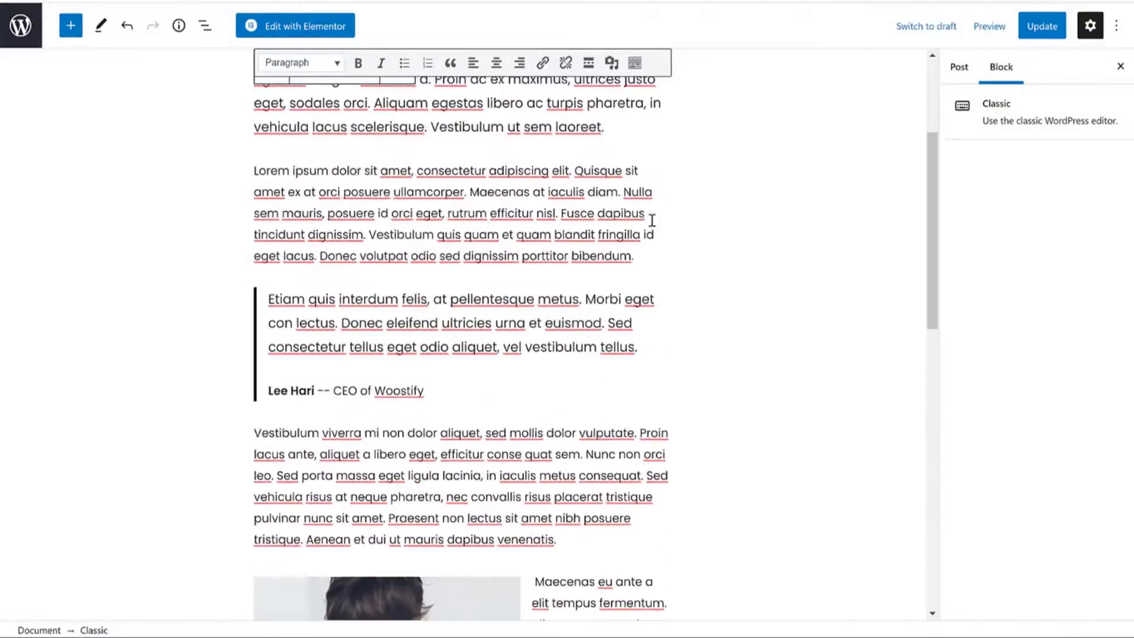
pyautogui.scroll(4, 652, 220)
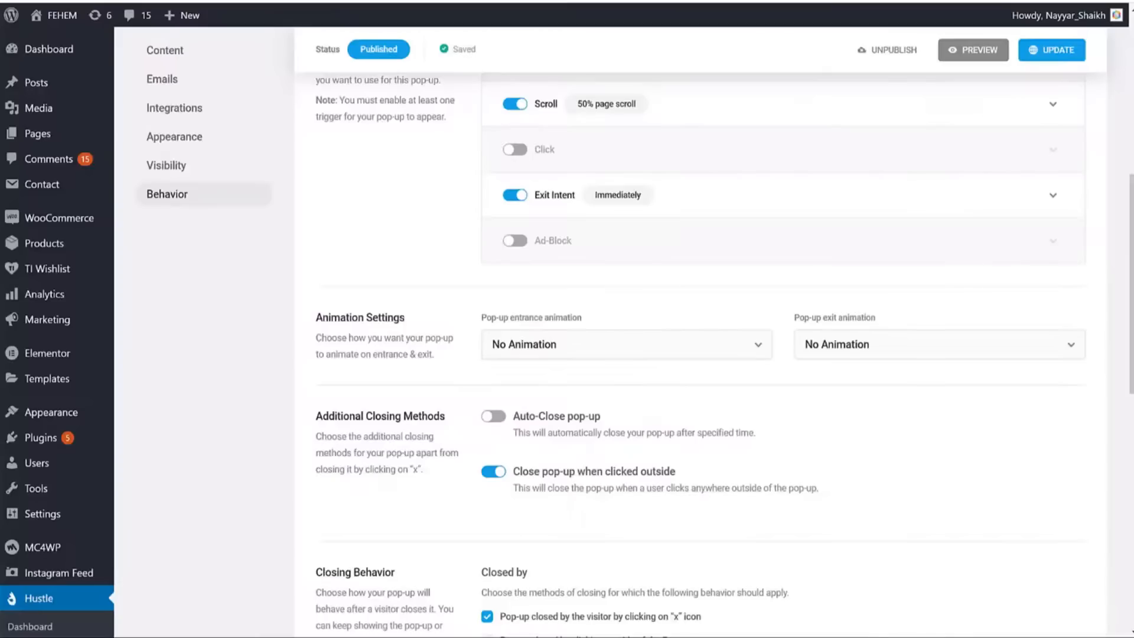
pyautogui.scroll(8, 673, 221)
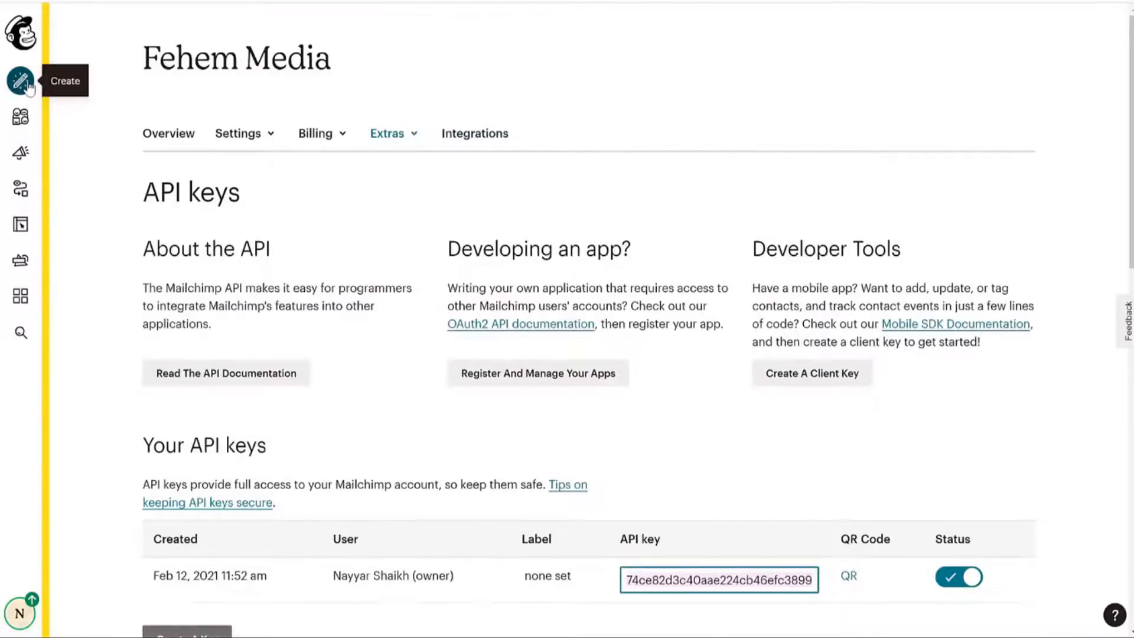
# Open the Campaigns overview and start creating a new campaign.
pyautogui.click(21, 153)
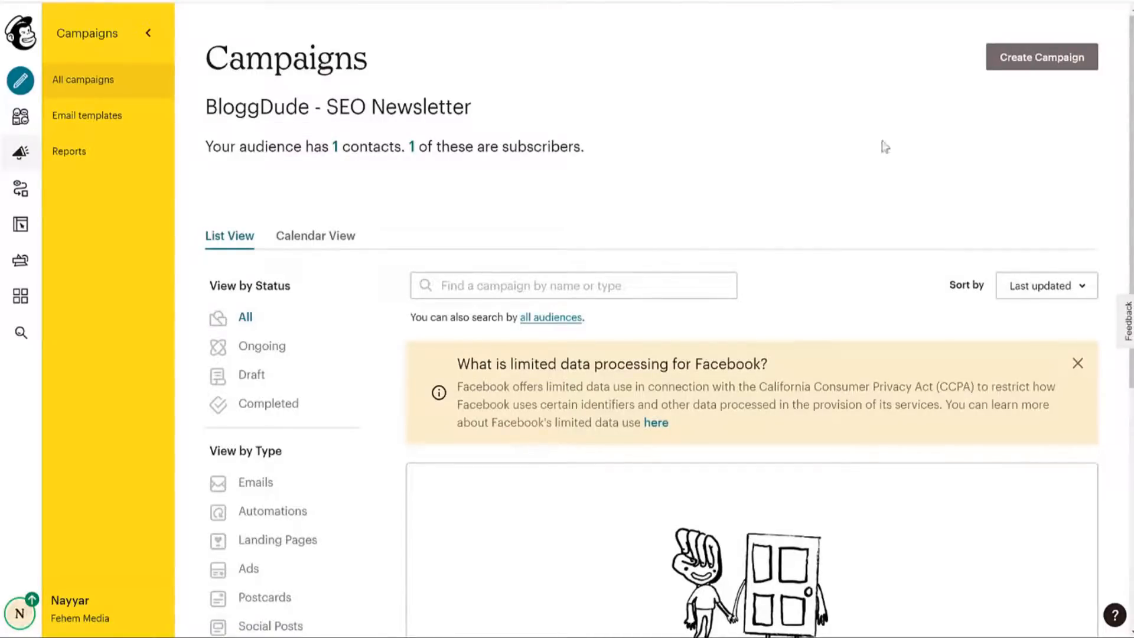
pyautogui.click(1026, 65)
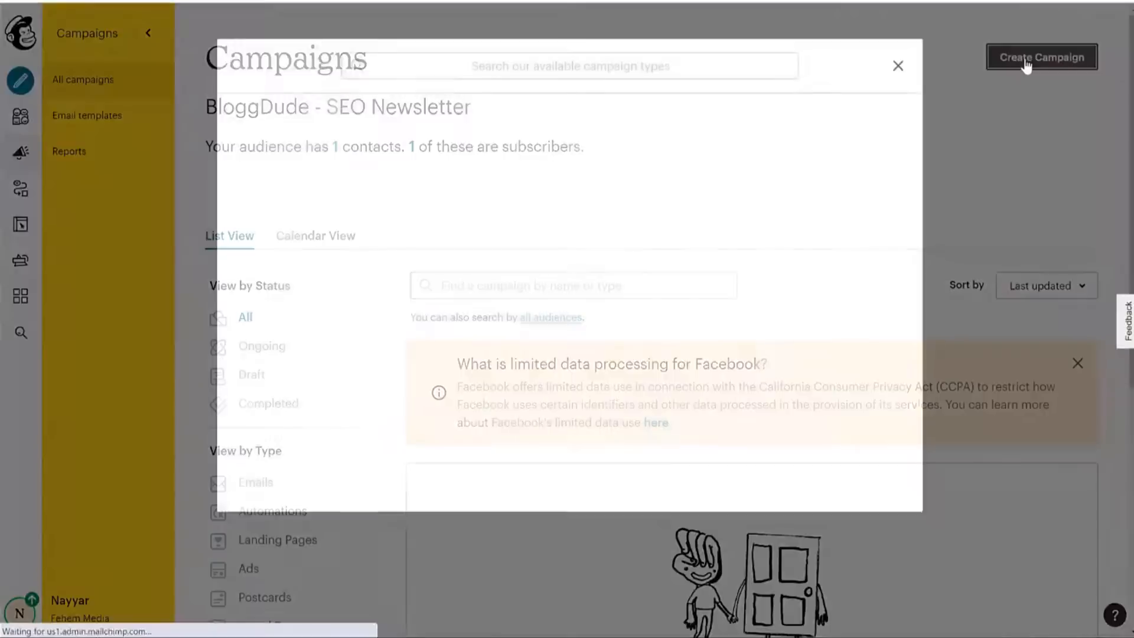
# Create a plain-text email campaign named 'Plain Text Camp'.
pyautogui.scroll(-10, 341, 149)
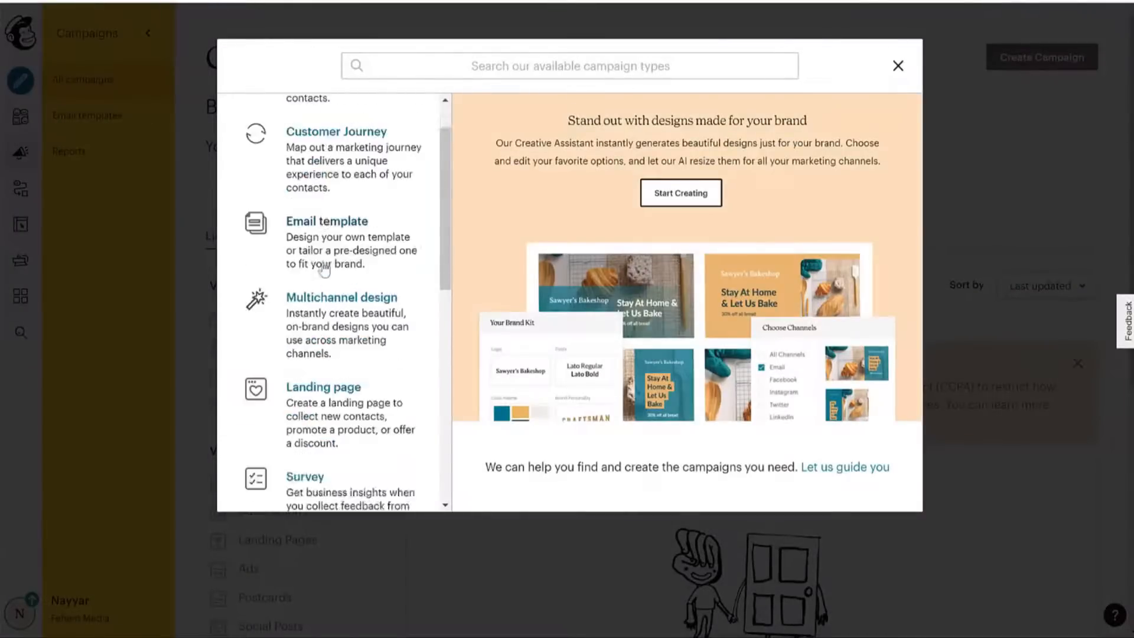
pyautogui.scroll(6, 366, 349)
pyautogui.scroll(4, 367, 349)
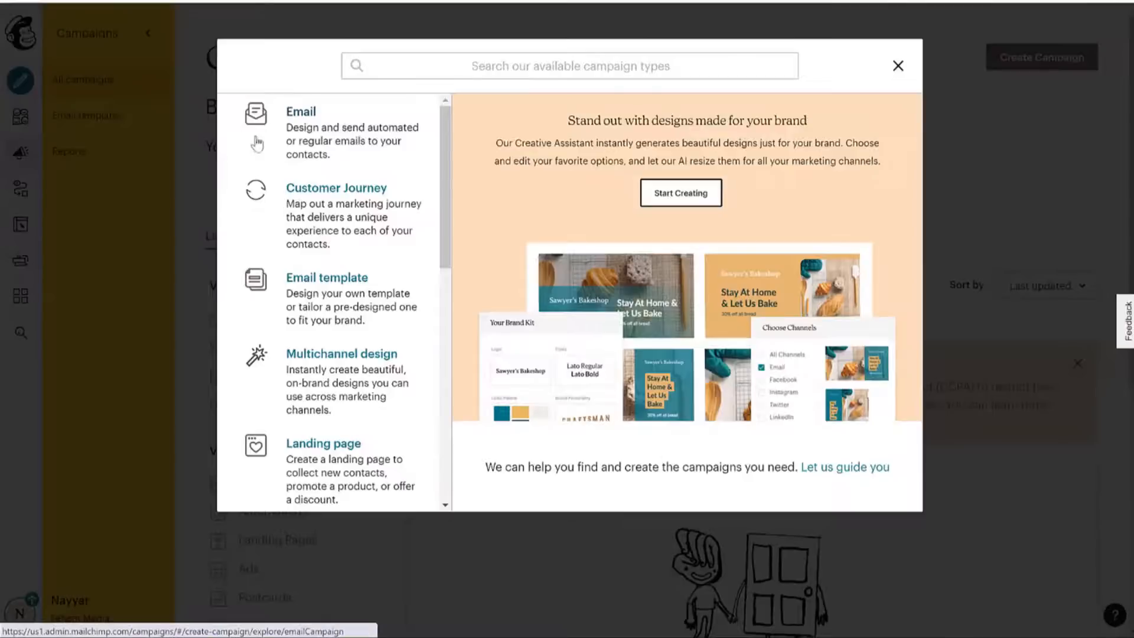
pyautogui.click(306, 150)
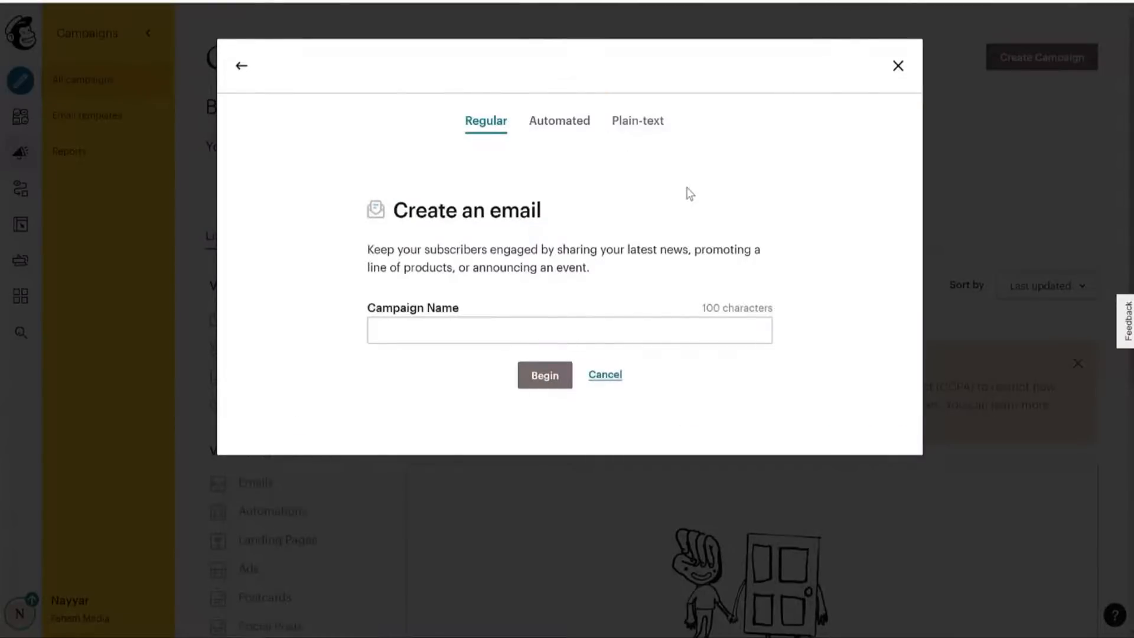
pyautogui.click(580, 129)
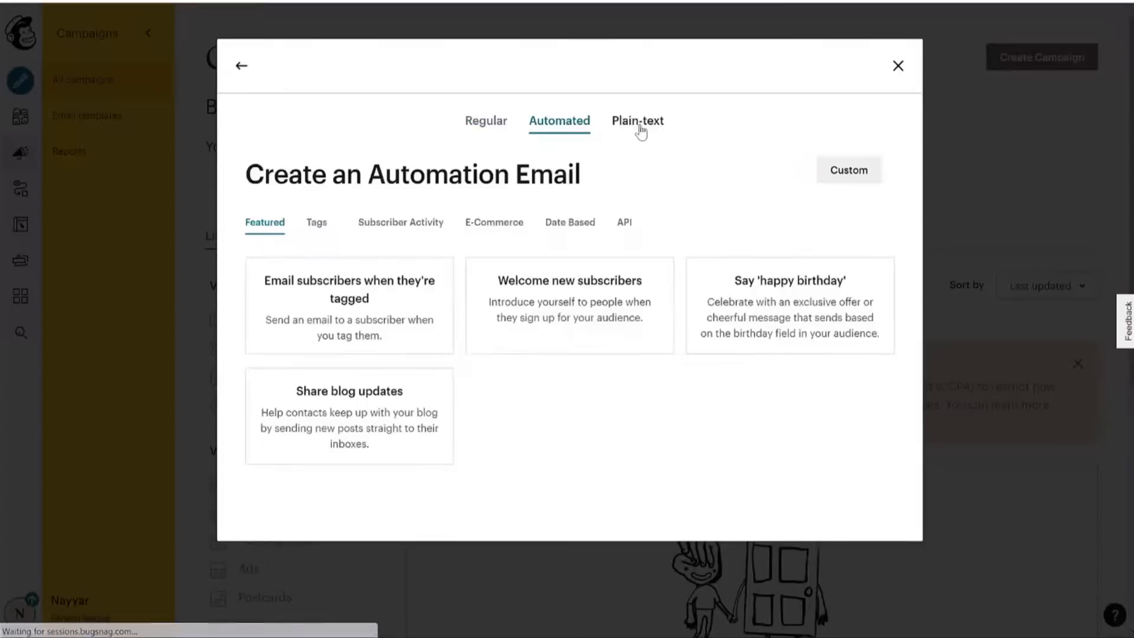
pyautogui.click(639, 124)
pyautogui.click(488, 135)
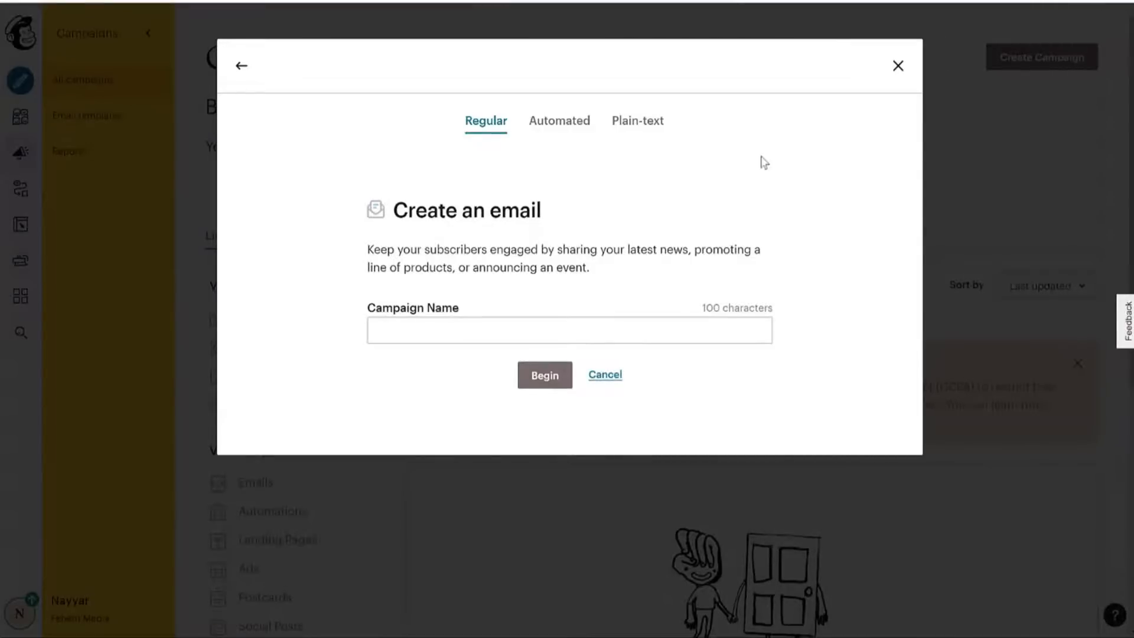
pyautogui.click(633, 137)
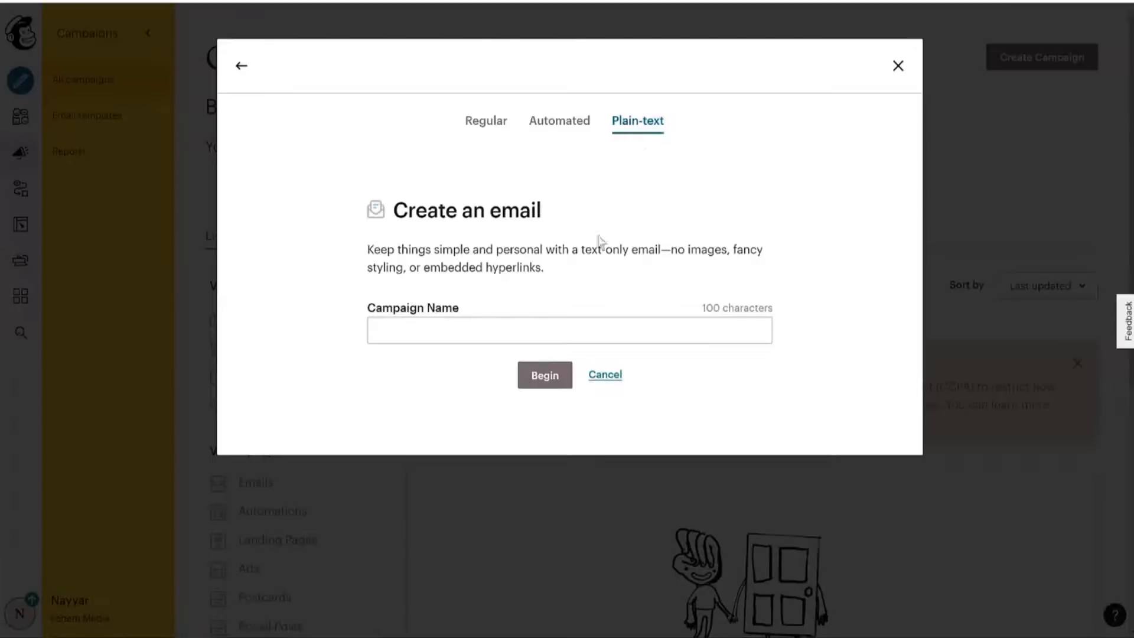
pyautogui.click(483, 329)
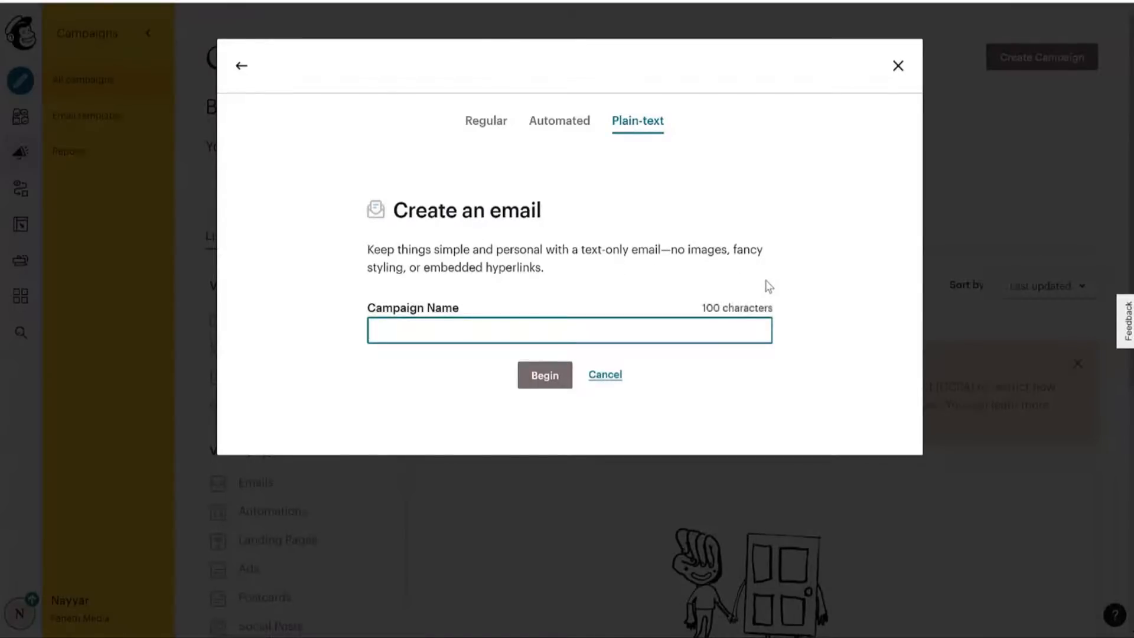
pyautogui.write('Plain Text Camp')
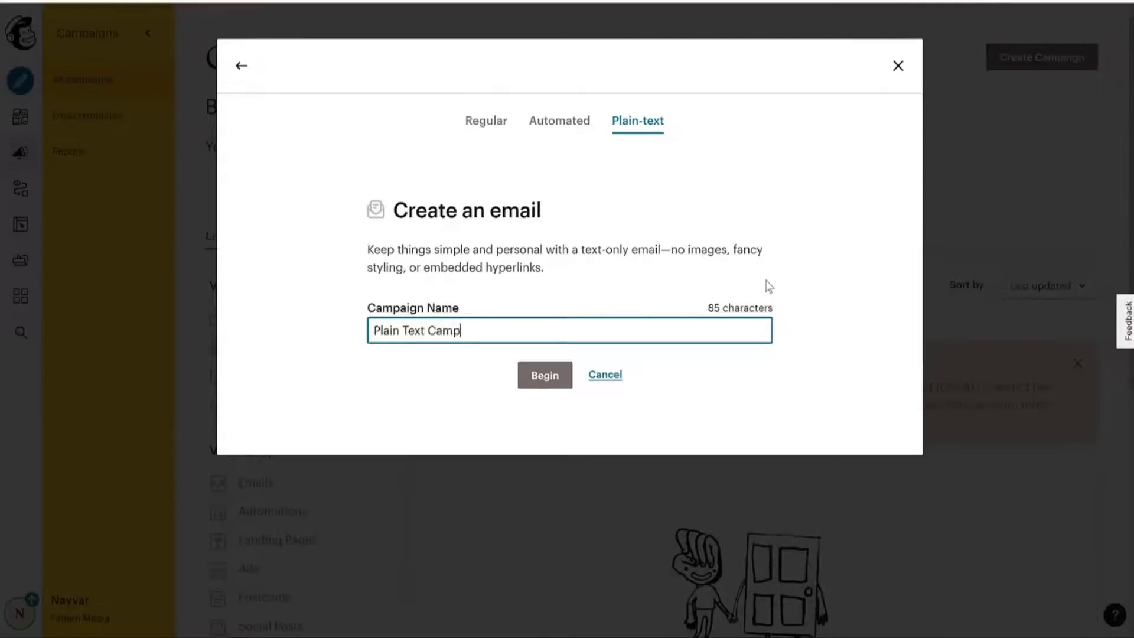
pyautogui.click(555, 378)
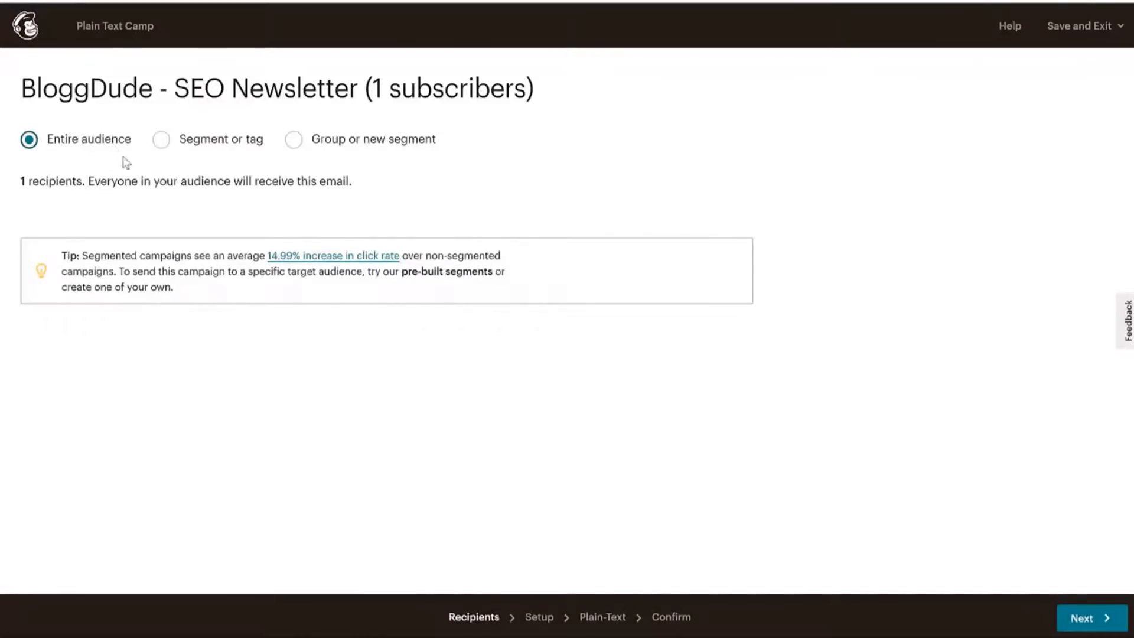
# Go to the Setup step and review the campaign name and email subject line.
pyautogui.moveTo(36, 180); pyautogui.dragTo(111, 180)
pyautogui.click(133, 180)
pyautogui.click(1092, 618)
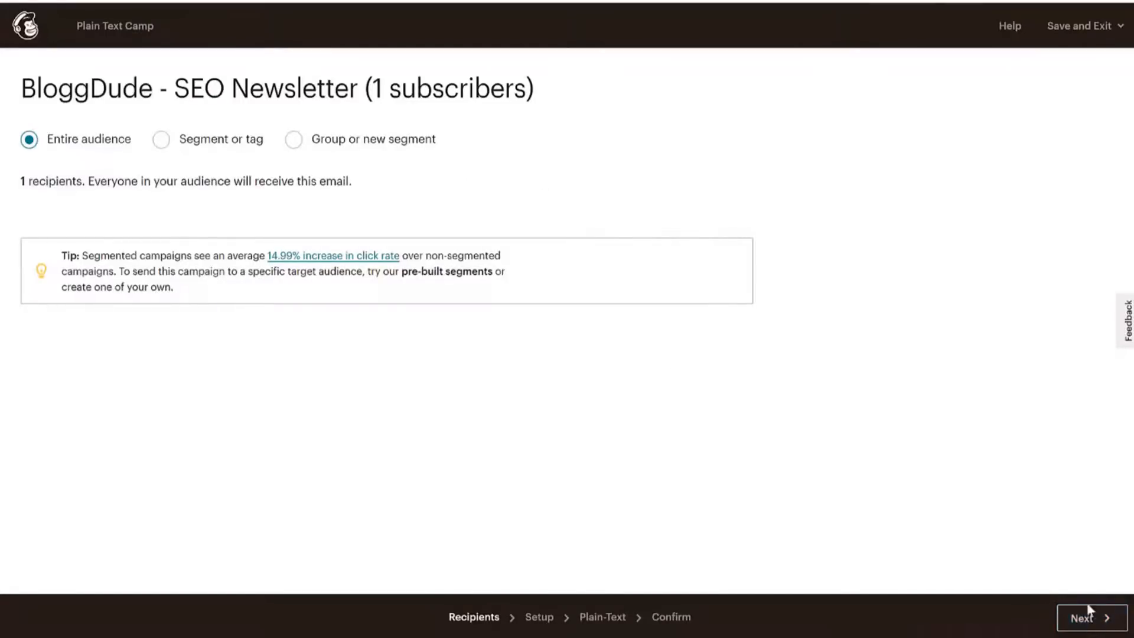
pyautogui.click(169, 168)
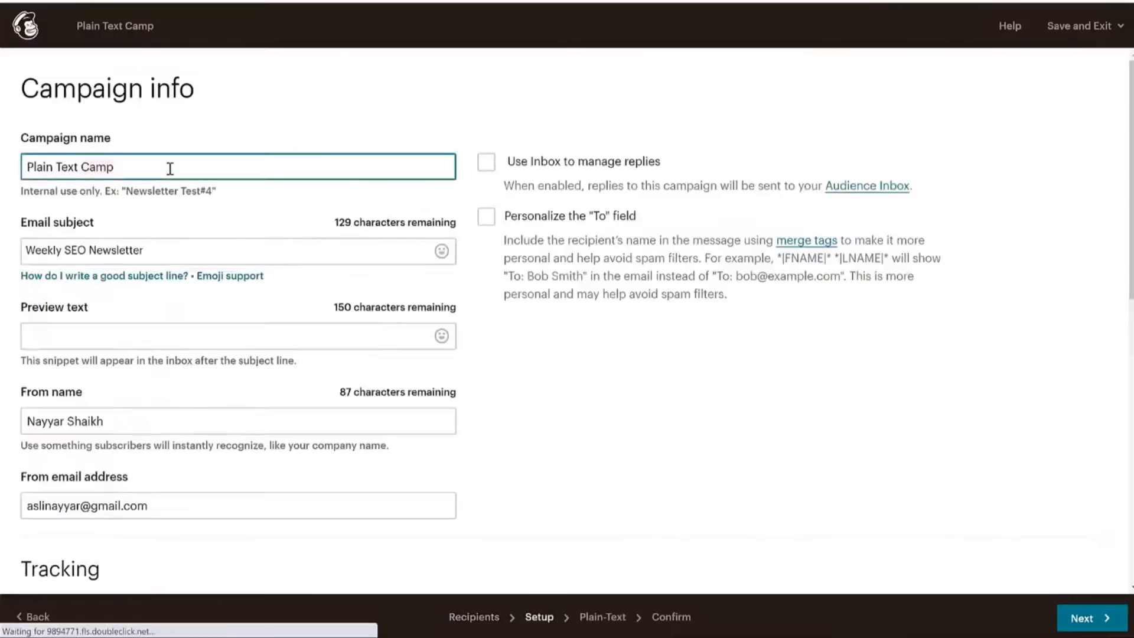
pyautogui.scroll(-3, 952, 217)
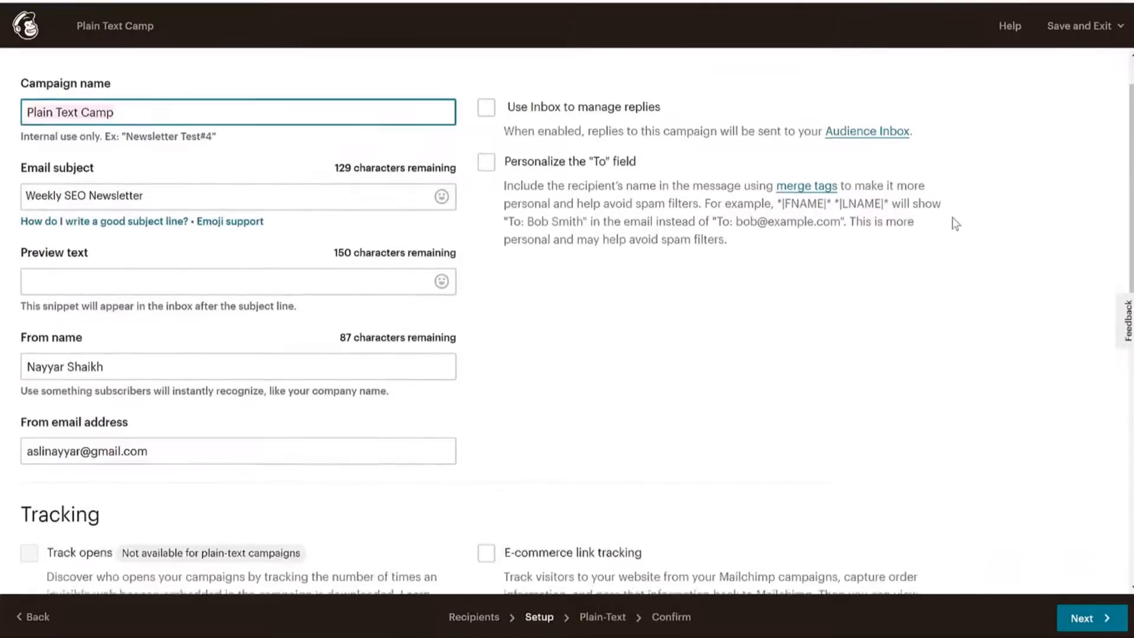
pyautogui.scroll(3, 89, 136)
pyautogui.click(157, 248)
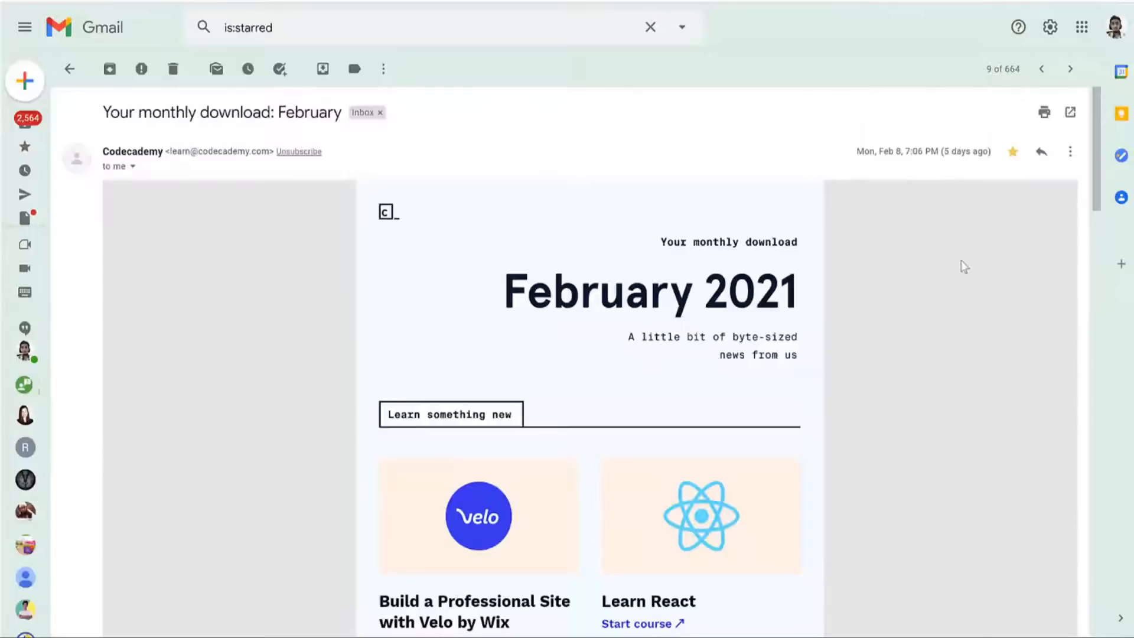
pyautogui.moveTo(103, 108); pyautogui.dragTo(351, 111)
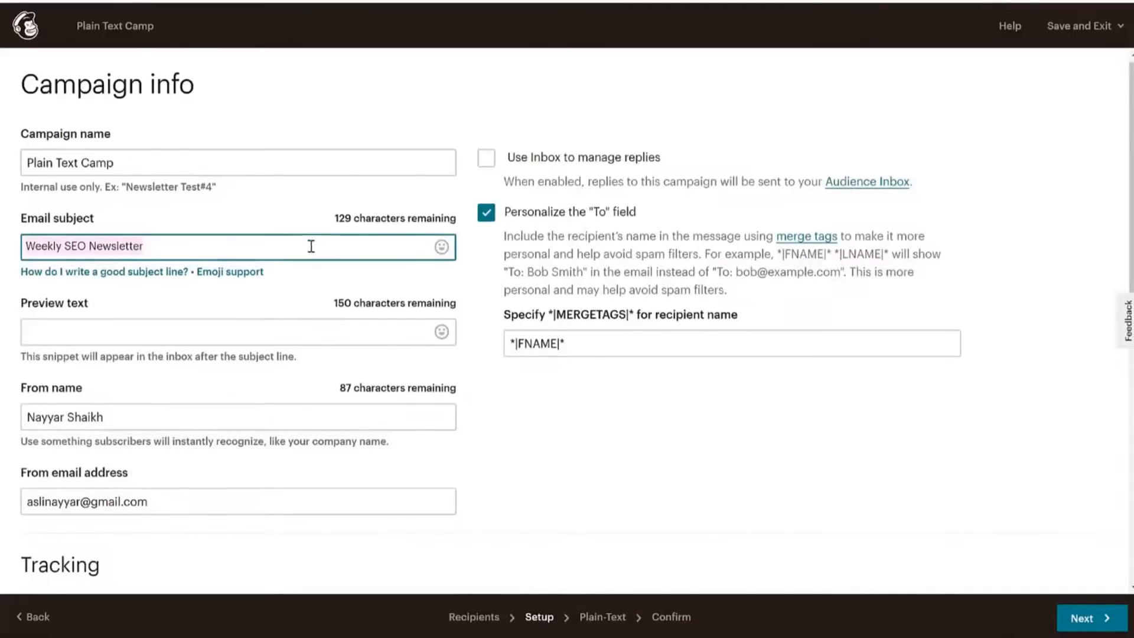
pyautogui.scroll(-2, 152, 266)
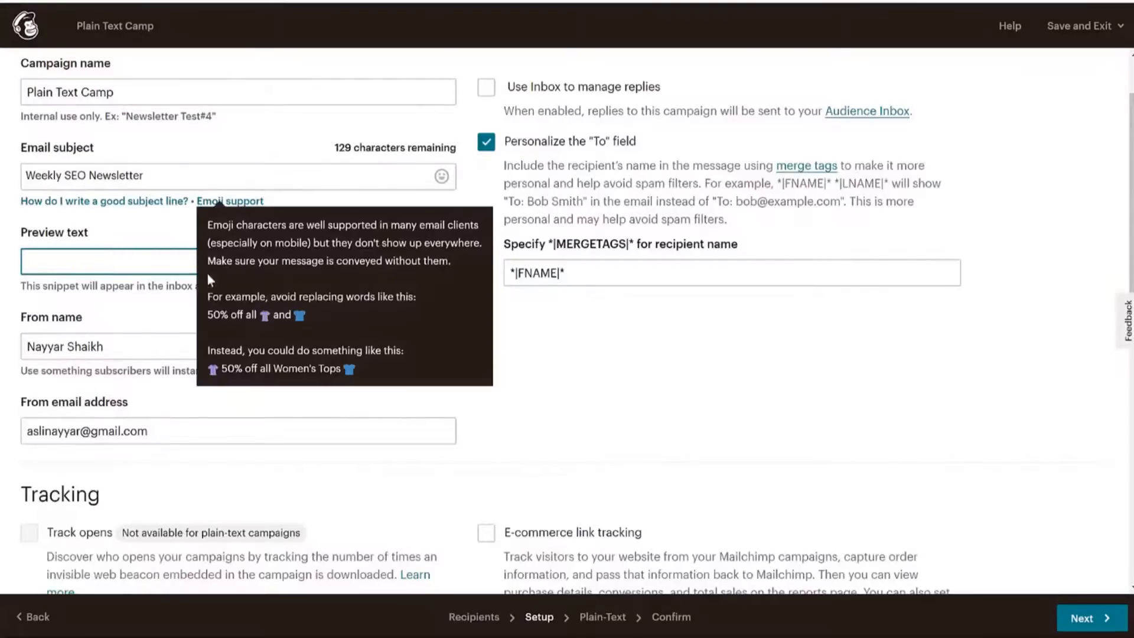
pyautogui.click(128, 302)
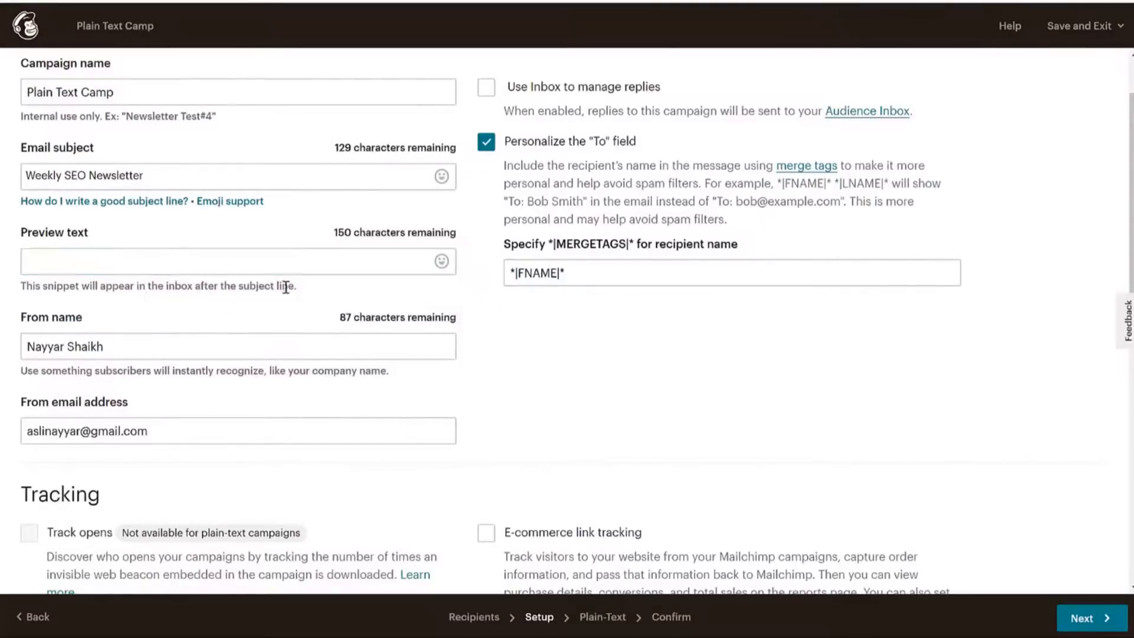
# Check the sender e-mail and name, review the remaining options, and continue to the plain-text content.
pyautogui.scroll(-3, 191, 247)
pyautogui.click(159, 279)
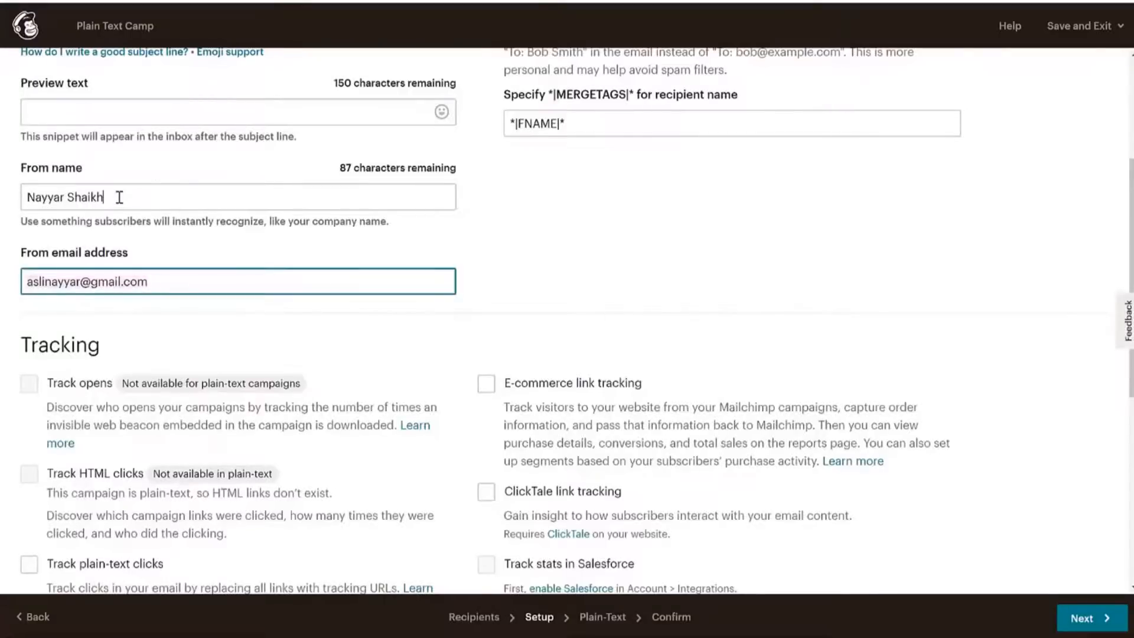
pyautogui.click(120, 198)
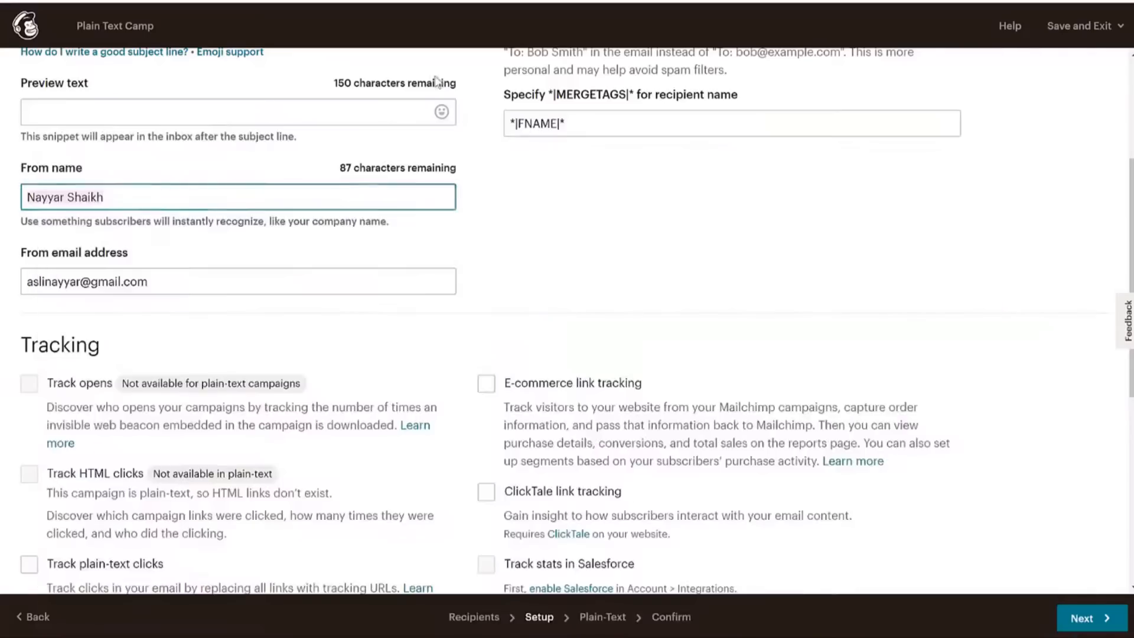
pyautogui.scroll(-2, 587, 315)
pyautogui.scroll(-1, 1004, 210)
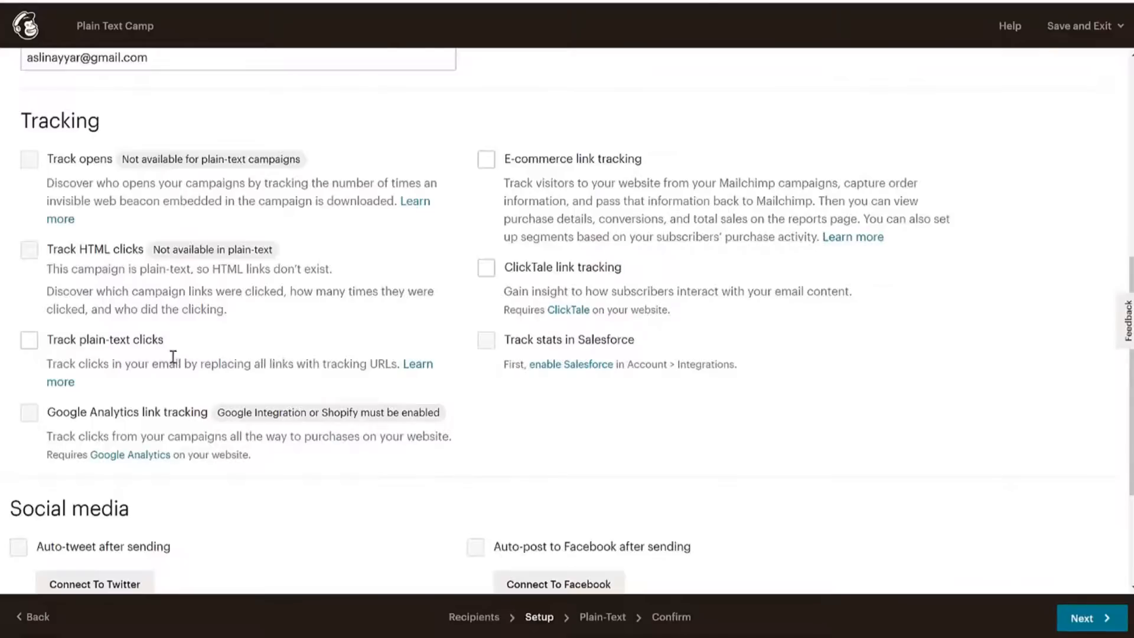
pyautogui.moveTo(550, 177); pyautogui.dragTo(640, 174)
pyautogui.click(636, 174)
pyautogui.scroll(-1, 635, 361)
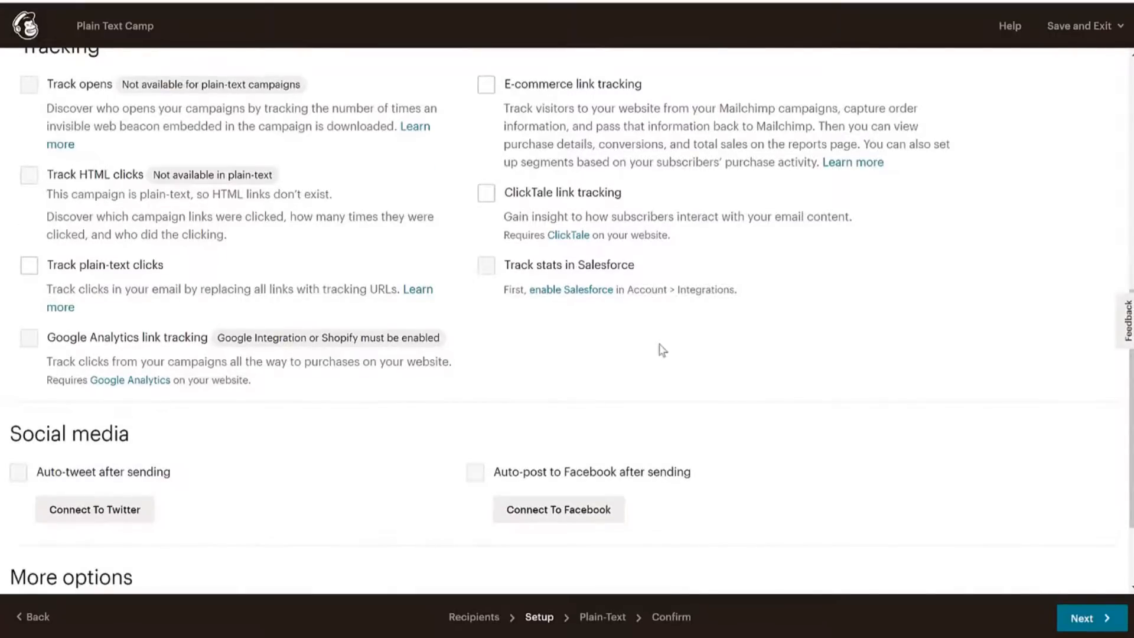
pyautogui.scroll(-2, 839, 298)
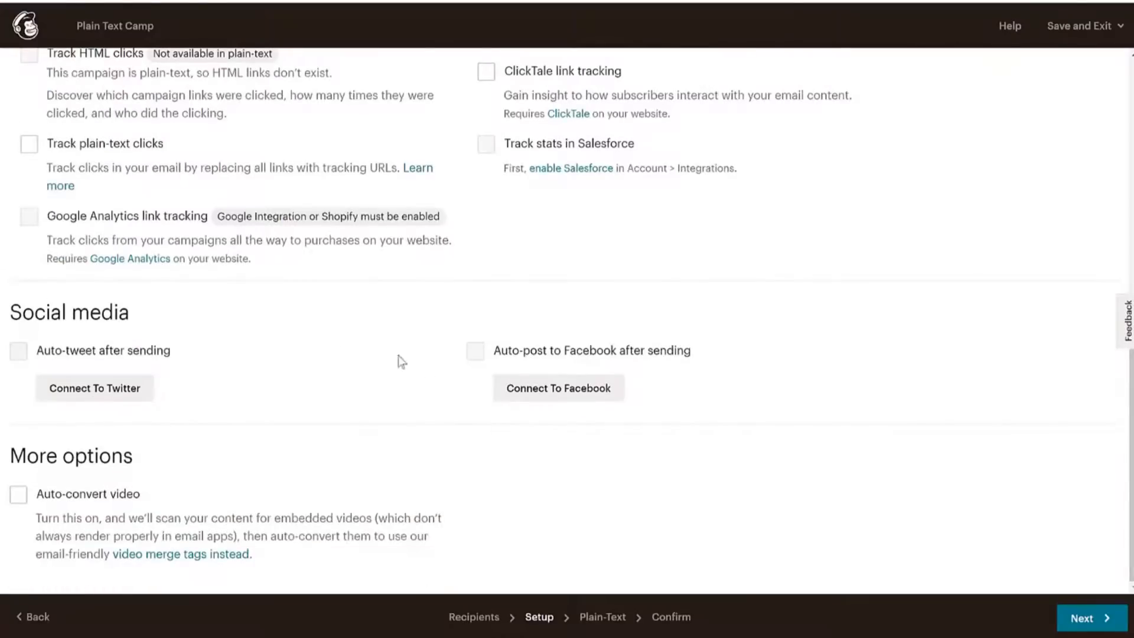
pyautogui.click(1096, 623)
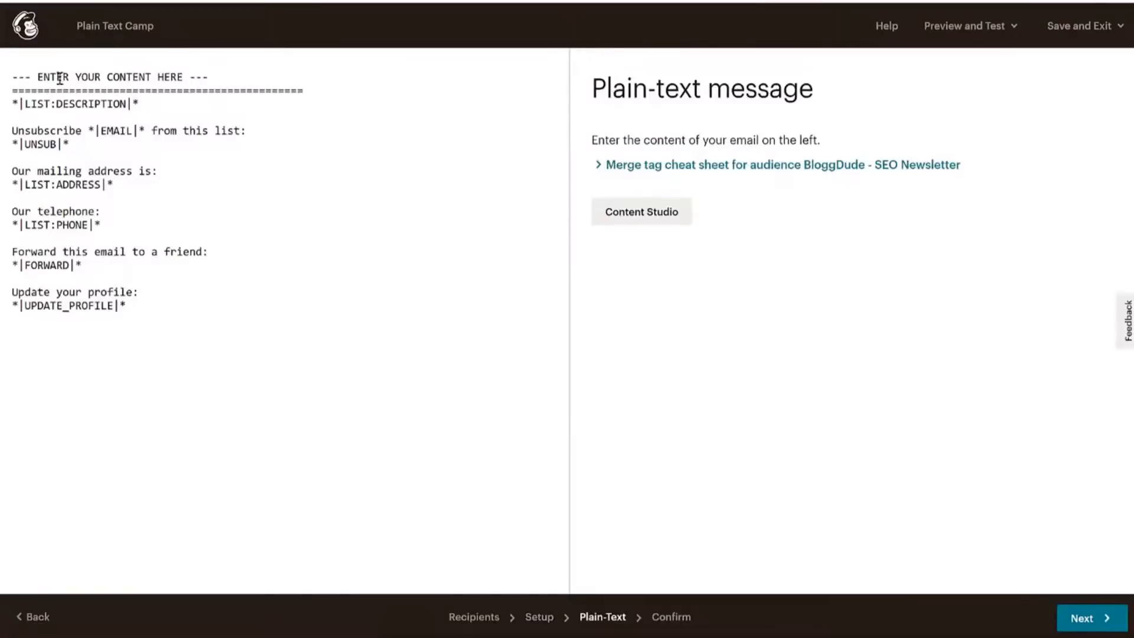
# Replace the ENTER YOUR CONTENT HERE line with two Lorem Ipsum paragraphs from lipsum.com.
pyautogui.moveTo(14, 91); pyautogui.dragTo(198, 339)
pyautogui.click(194, 326)
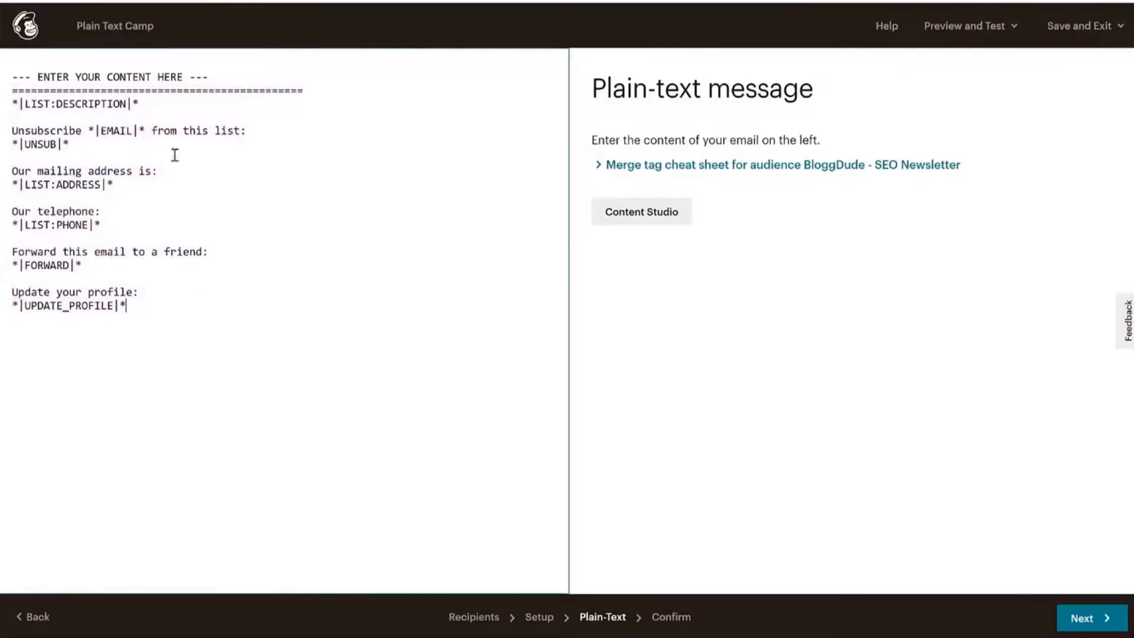
pyautogui.moveTo(213, 78); pyautogui.dragTo(11, 70)
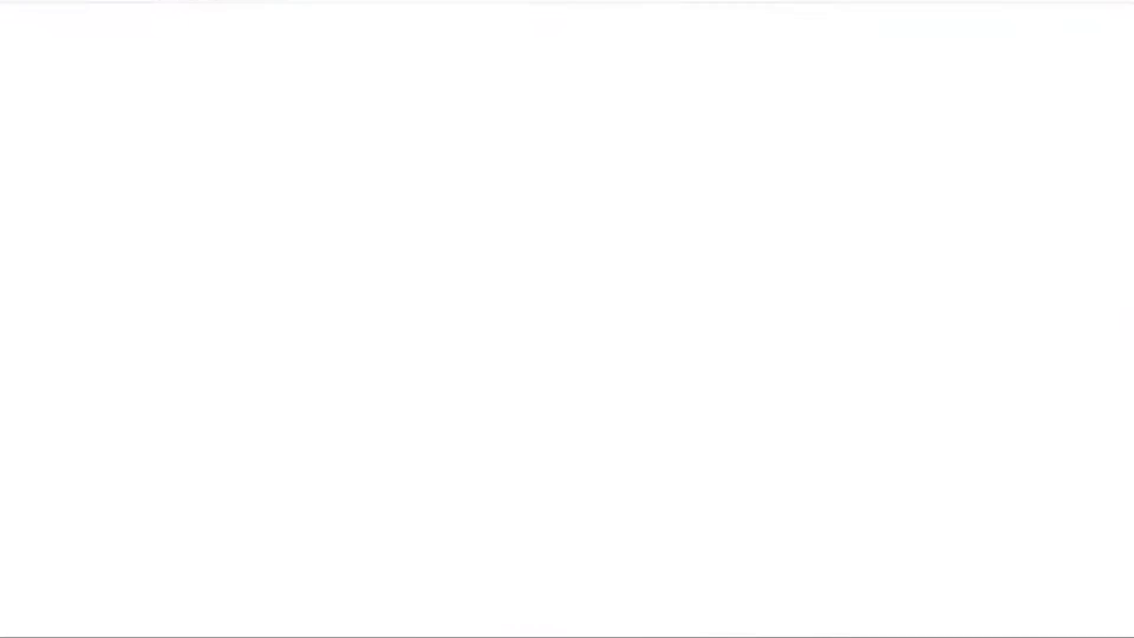
pyautogui.scroll(-2, 684, 243)
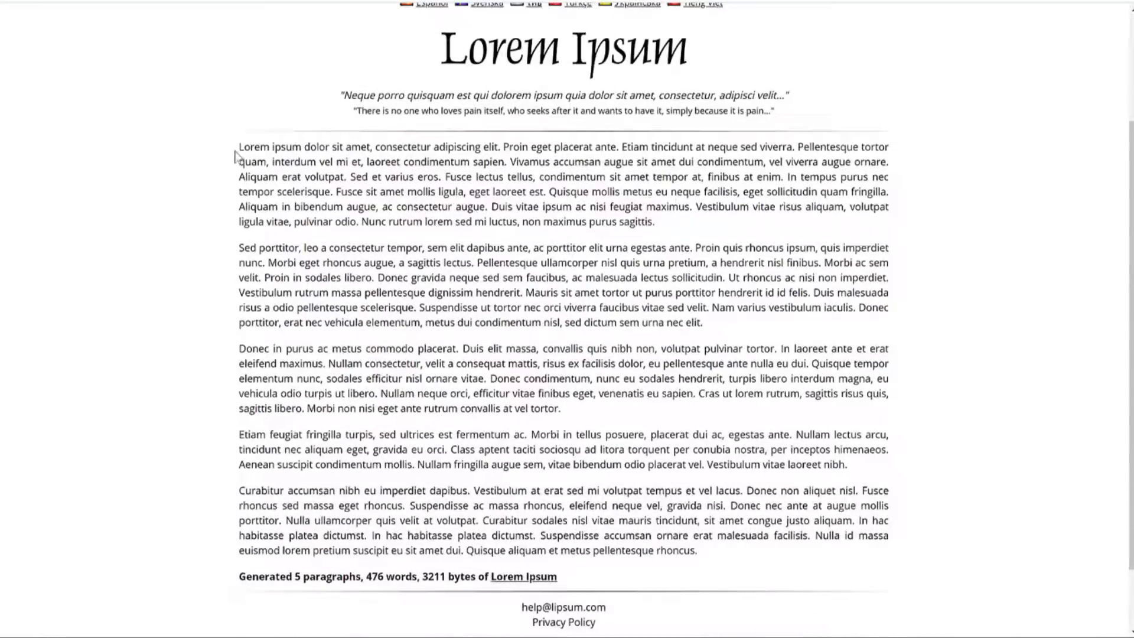
pyautogui.moveTo(235, 157); pyautogui.dragTo(717, 326)
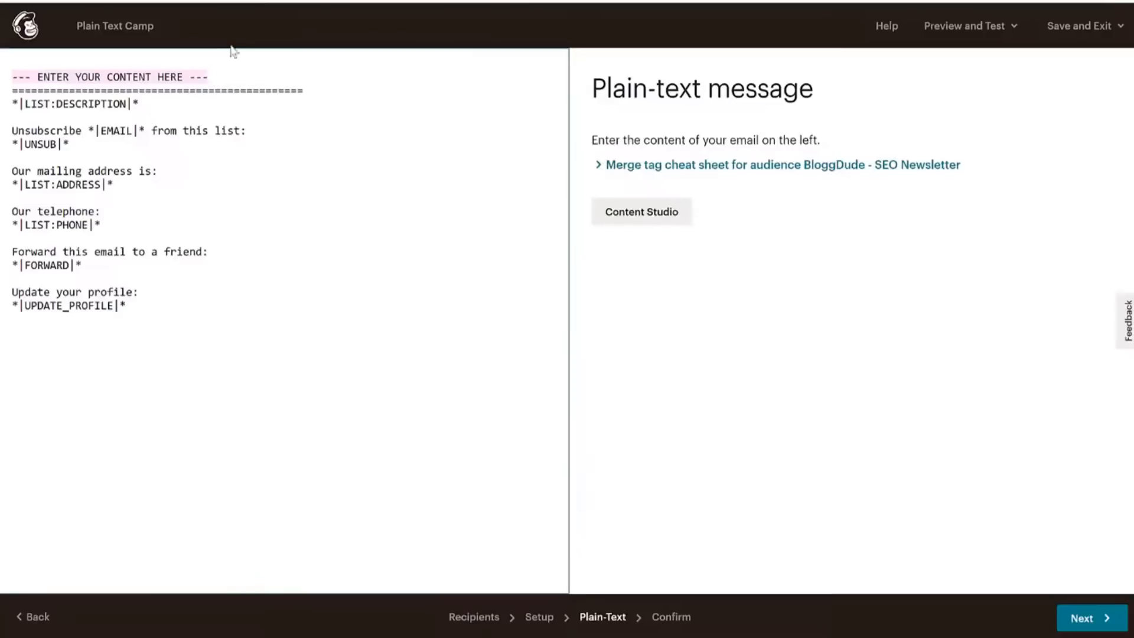
pyautogui.write('Lorem ipsum dolor sit amet, consectetur adipiscing elit. Proin eget placerat ante. Etiam tincidunt at neque sed viverra. Pellentesque tortor quam, interdum vel mi et, laoreet condimentum sapien. Vivamus accumsan augue sit amet dui condimentum, vel viverra augue ornare. Aliquam erat volutpat. Sed et varius eros. Fusce lectus tellus, condimentum sit amet tempor at, finibus at enim. In tempus purus nec tempor scelerisque. Fusce sit amet mollis ligula, eget laoreet est. Quisque mollis metus eu neque facilisis, eget sollicitudin quam fringilla. Aliquam in bibendum augue, ac consectetur augue. Duis vitae ipsum ac nisi feugiat maximus. Vestibulum vitae risus aliquam, volutpat ligula vitae, pulvinar odio. Nunc rutrum lorem sed mi luctus, non maximus purus sagittis.  Sed porttitor, leo a consectetur tempor, sem elit dapibus ante, ac porttitor elit urna egestas ante. Proin quis rhoncus ipsum, quis imperdiet nunc. Morbi eget rhoncus augue, a sagittis lectus. Pellentesque ullamcorper nisl quis urna pretium, a hendrerit nisl finibus. Morbi ac sem velit. Proin in sodales libero. Donec gravida neque sed sem faucibus, ac malesuada lectus sollicitudin. Ut rhoncus ac nisi non imperdiet. Vestibulum rutrum massa pellentesque dignissim hendrerit. Mauris sit amet tortor ut purus porttitor hendrerit id id felis. Duis malesuada risus a odio pellentesque scelerisque. Suspendisse ut tortor nec orci viverra faucibus vitae sed velit. Nam varius vestibulum iaculis. Donec porttitor, erat nec vehicula elementum, metus dui condimentum nisl, sed dictum sem urna nec elit.')
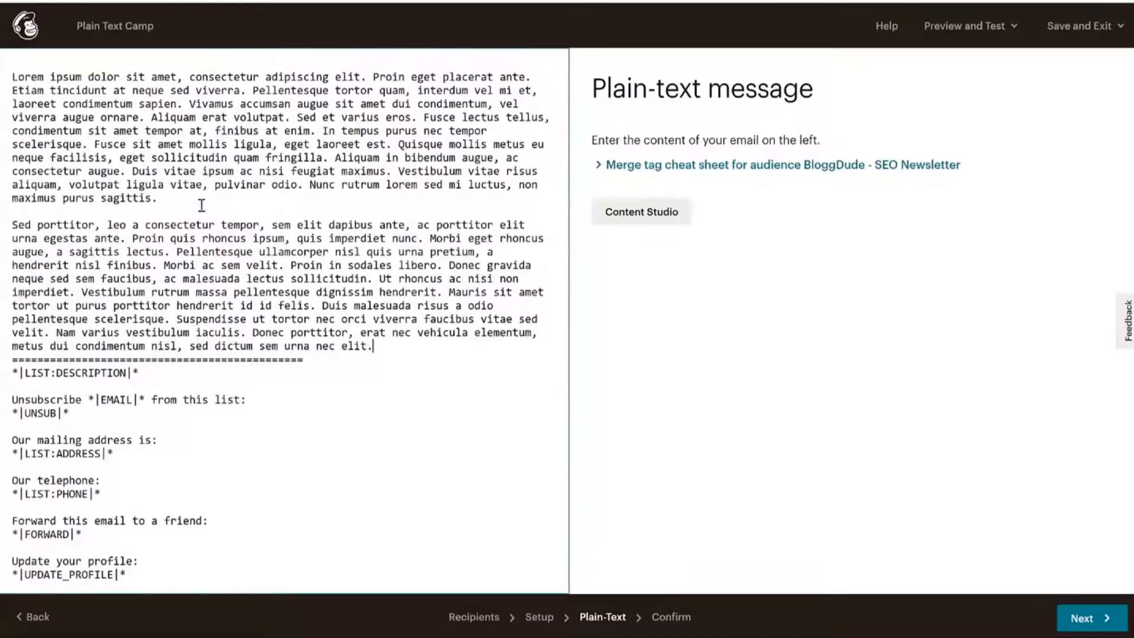
# Remove the stray test characters below the paragraphs and continue to the Confirm step.
pyautogui.press('Return')
pyautogui.write("sdvlm,alk;'sdvm'alkmvp's")
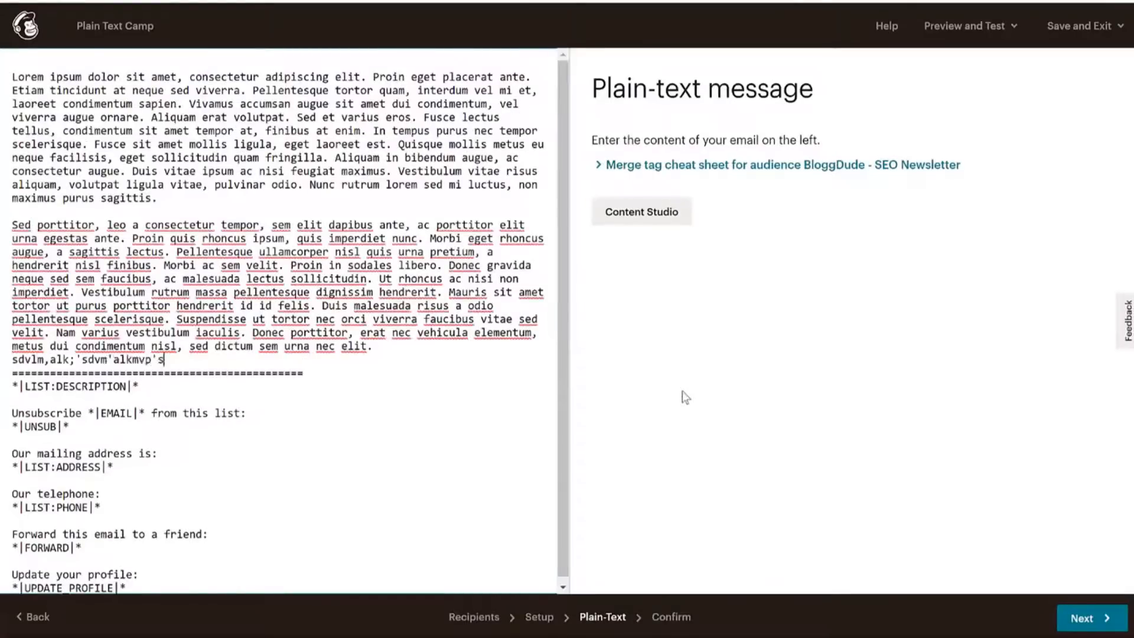
pyautogui.press('BackSpace')
pyautogui.press('BackSpace')
pyautogui.press('BackSpace')
pyautogui.press('BackSpace')
pyautogui.press('BackSpace')
pyautogui.press('BackSpace')
pyautogui.press('BackSpace')
pyautogui.press('BackSpace')
pyautogui.press('BackSpace')
pyautogui.press('BackSpace')
pyautogui.press('BackSpace')
pyautogui.press('BackSpace')
pyautogui.press('BackSpace')
pyautogui.press('BackSpace')
pyautogui.press('BackSpace')
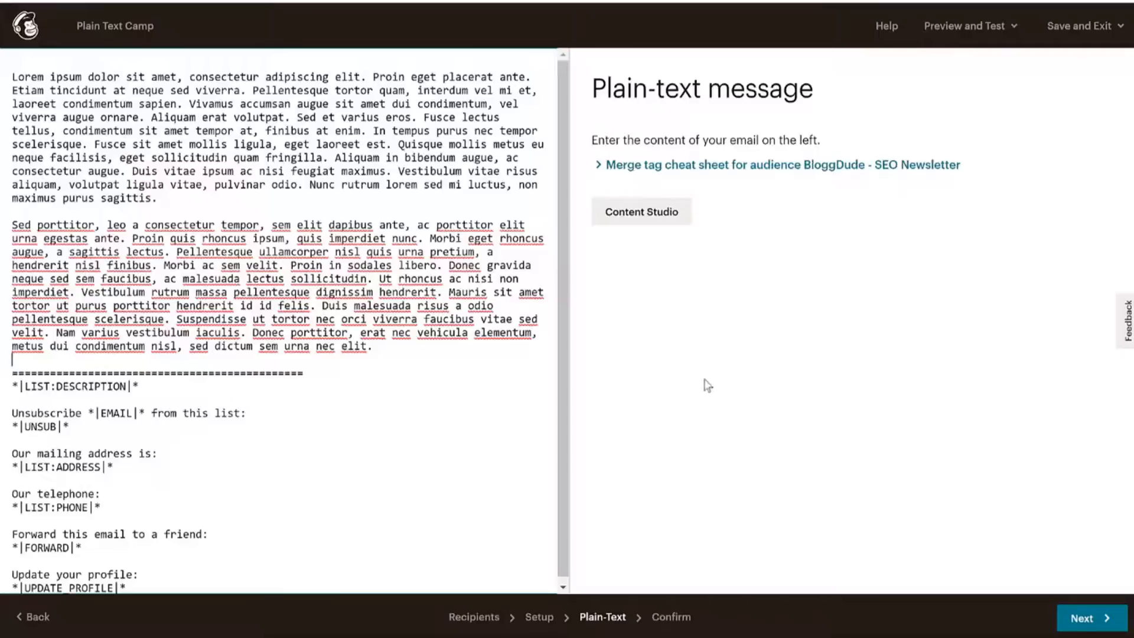
pyautogui.click(1077, 625)
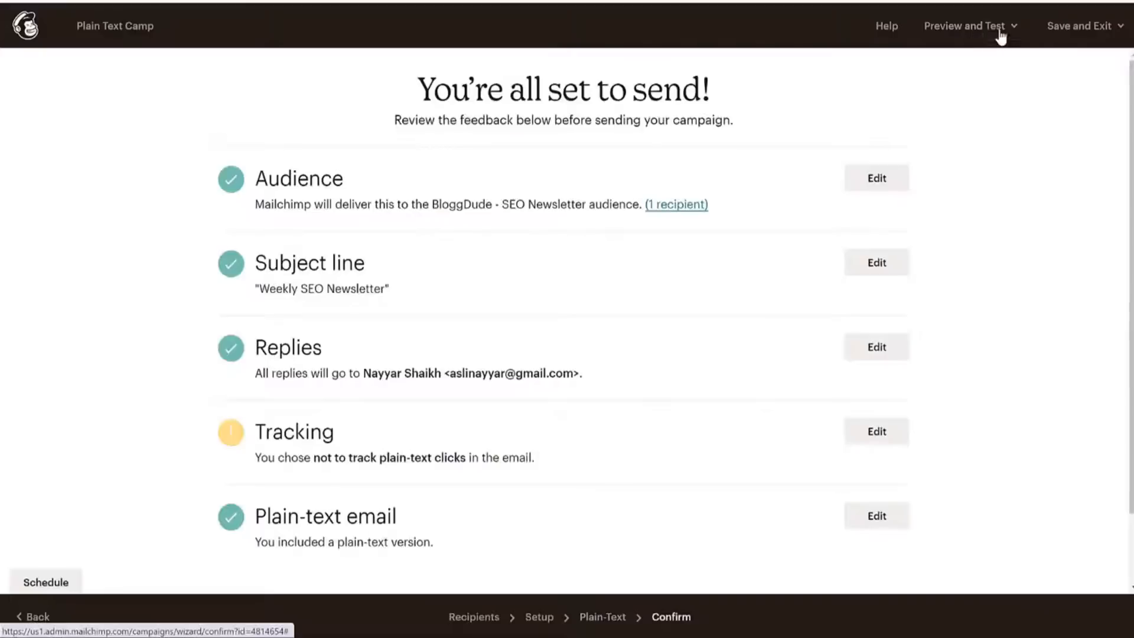
# Preview the plain-text email as recipients will see it, then close the preview.
pyautogui.click(1012, 36)
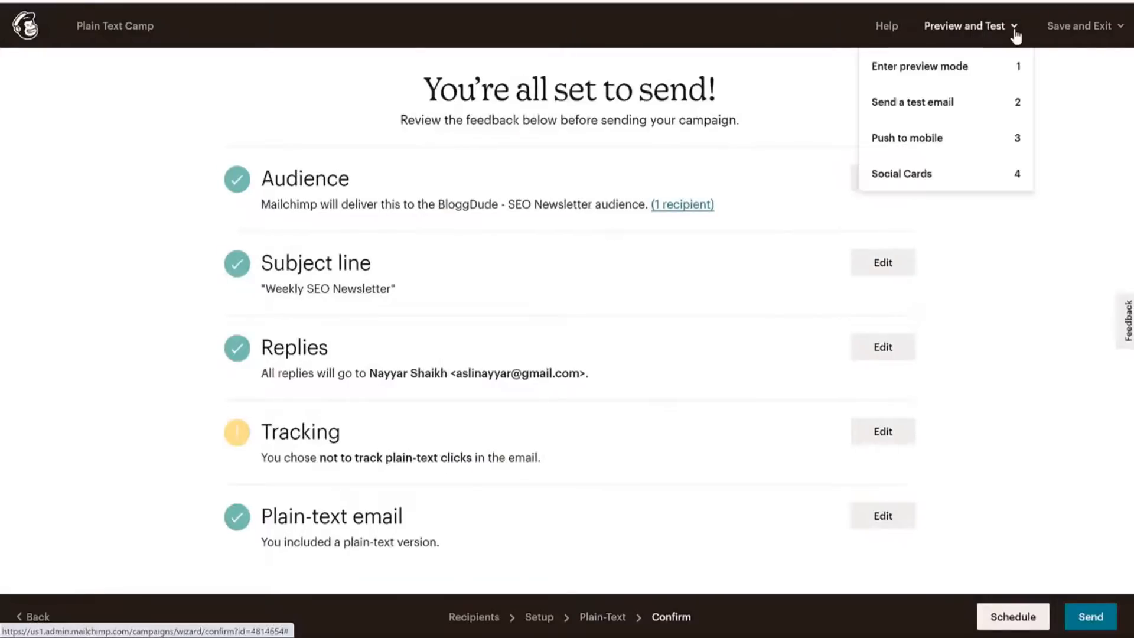
pyautogui.click(944, 68)
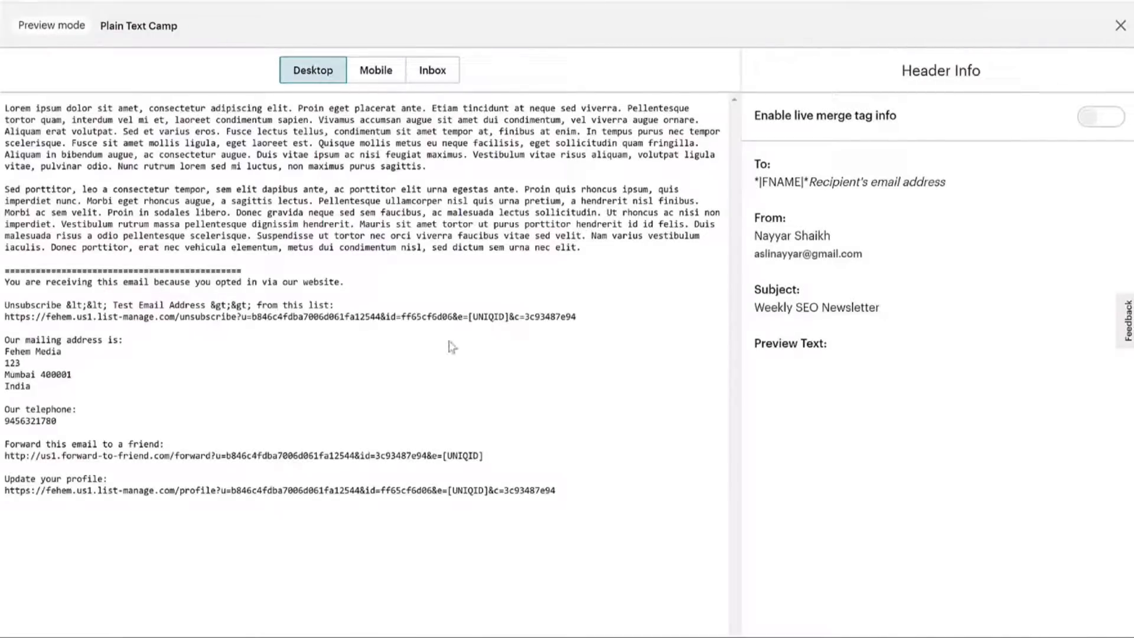
pyautogui.click(1121, 25)
# Send Plain Text Camp now to the BloggDude - SEO Newsletter audience.
pyautogui.click(1003, 26)
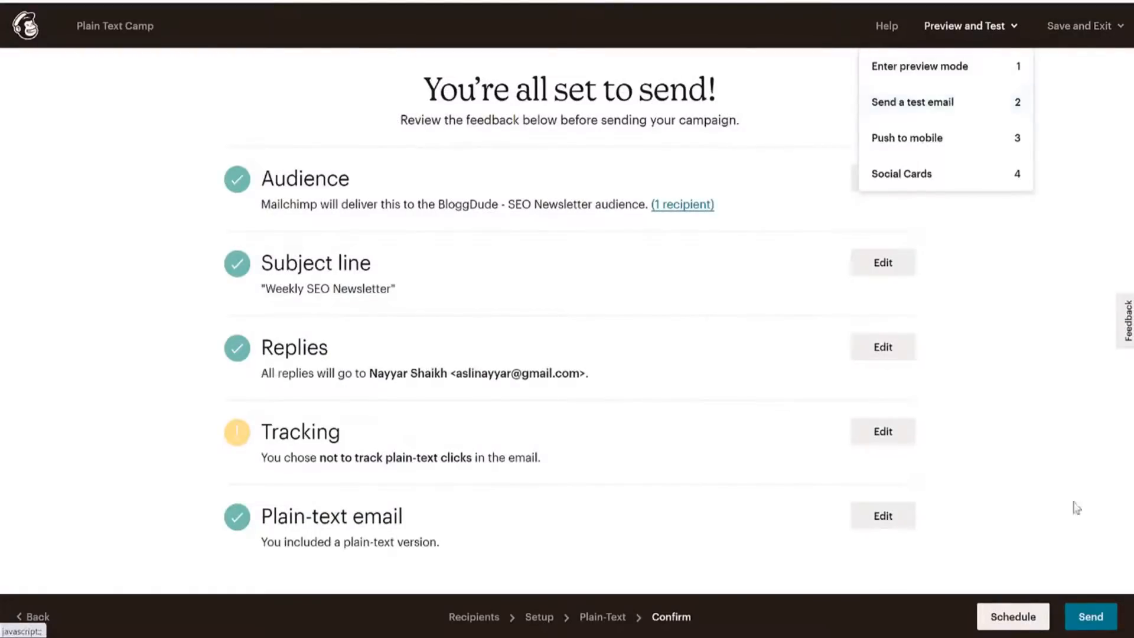
pyautogui.click(1090, 616)
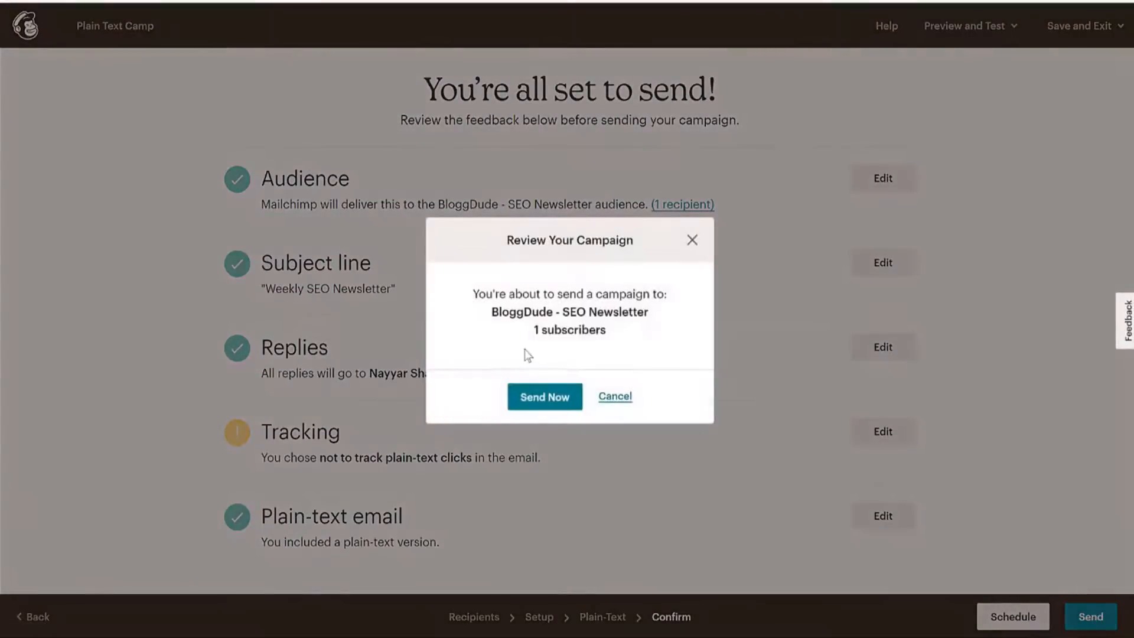
pyautogui.moveTo(533, 332); pyautogui.dragTo(604, 360)
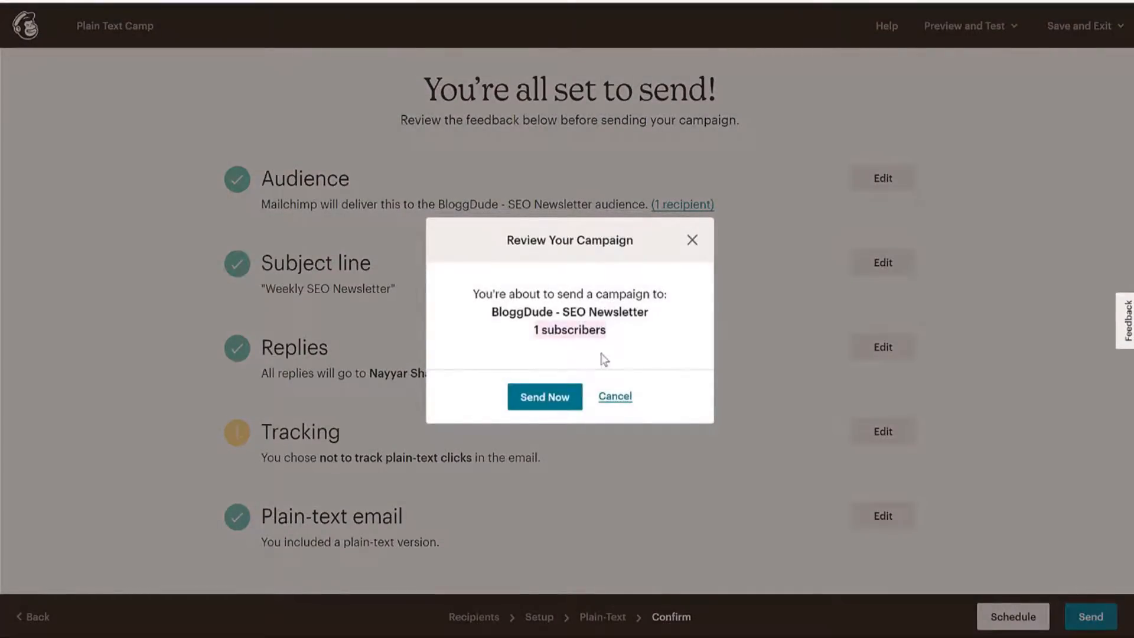
pyautogui.click(548, 398)
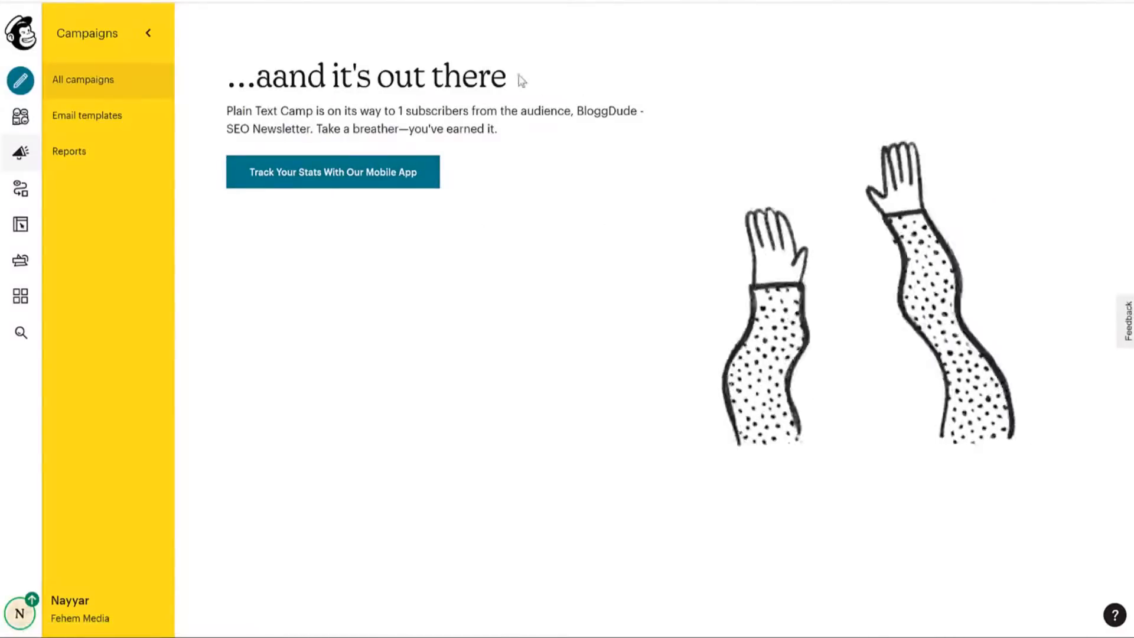
# Show all campaigns and check that Plain Text Camp is listed as Sent.
pyautogui.click(114, 79)
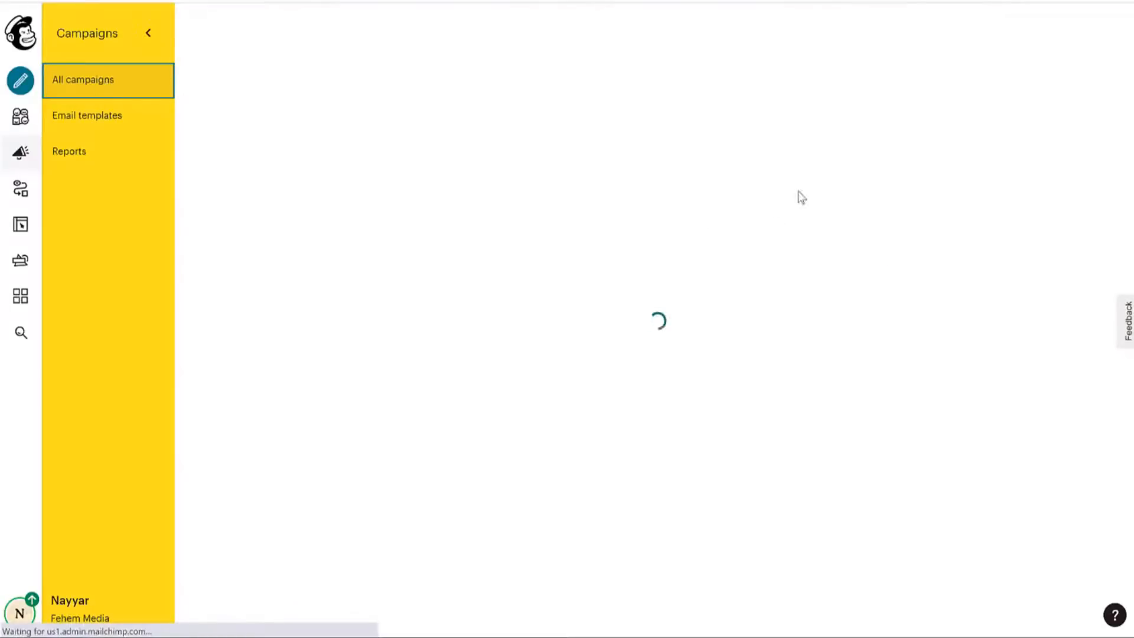
pyautogui.scroll(-3, 731, 298)
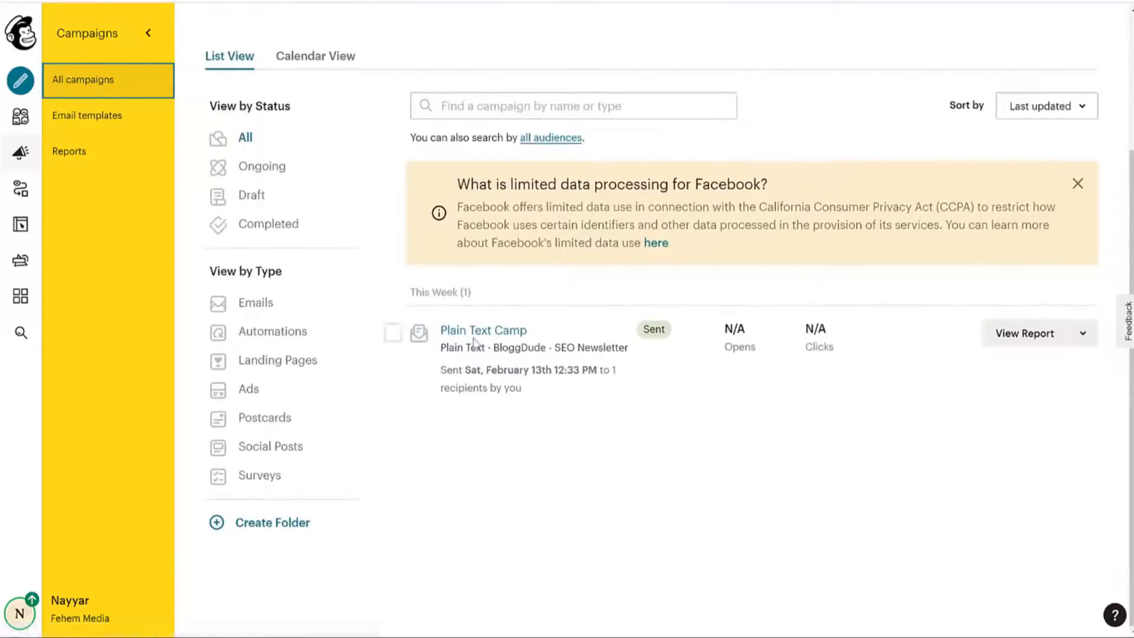
pyautogui.moveTo(531, 370); pyautogui.dragTo(633, 384)
pyautogui.click(555, 408)
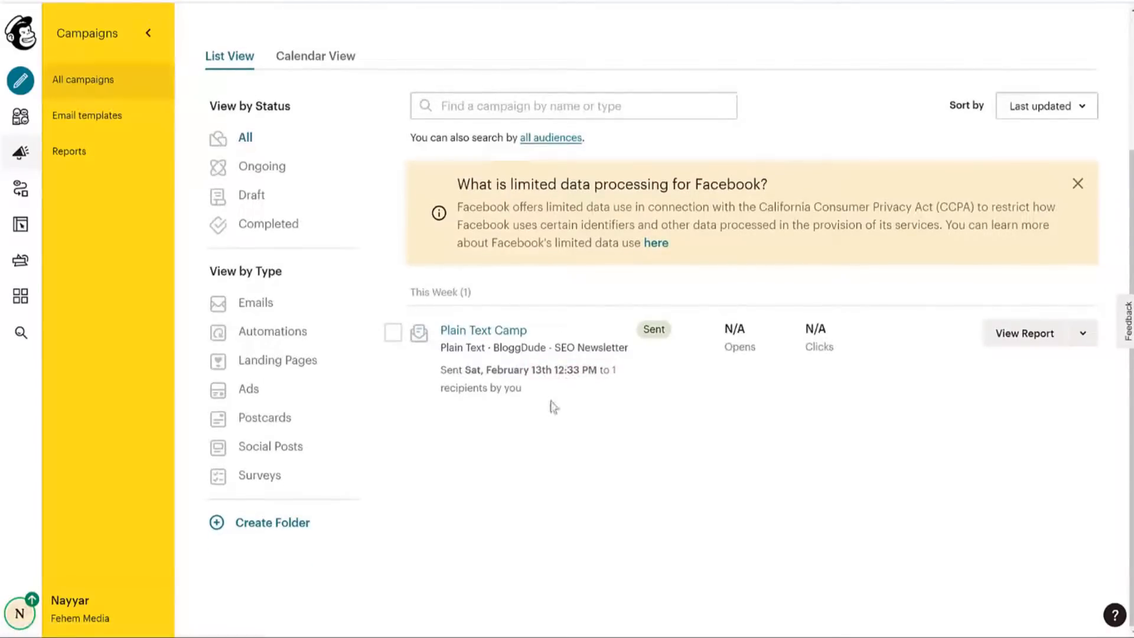
pyautogui.scroll(3, 620, 360)
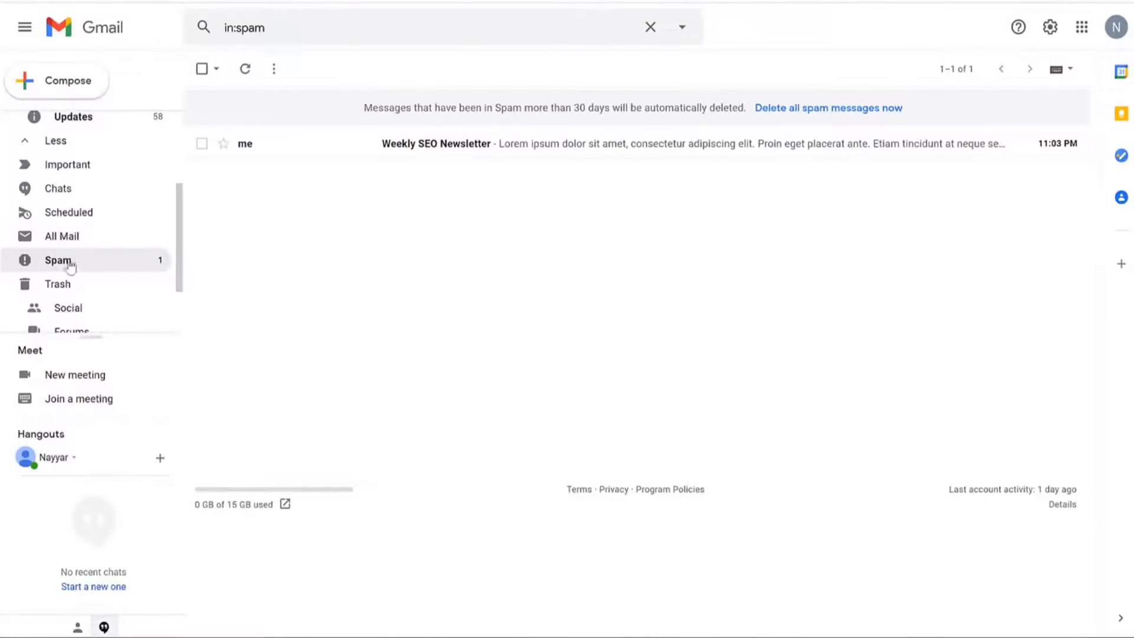
# Open the Weekly SEO Newsletter message from Gmail's Spam folder.
pyautogui.click(519, 155)
pyautogui.hotkey('alt', 'Left')
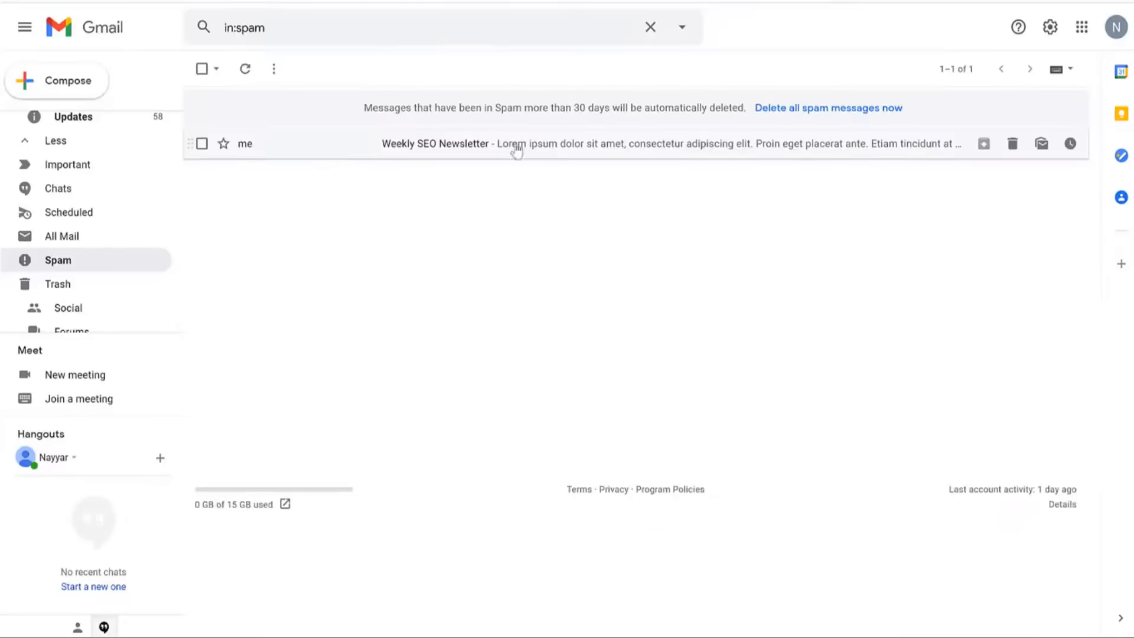
pyautogui.click(408, 151)
pyautogui.moveTo(234, 112); pyautogui.dragTo(371, 114)
pyautogui.click(369, 135)
pyautogui.scroll(-3, 674, 331)
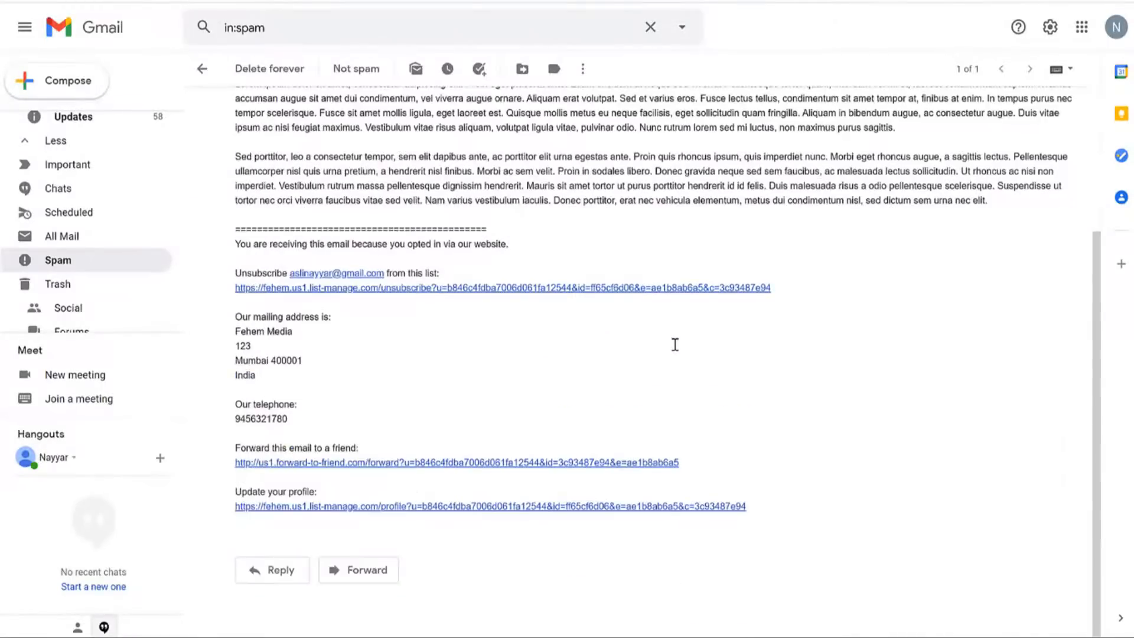
pyautogui.scroll(3, 675, 345)
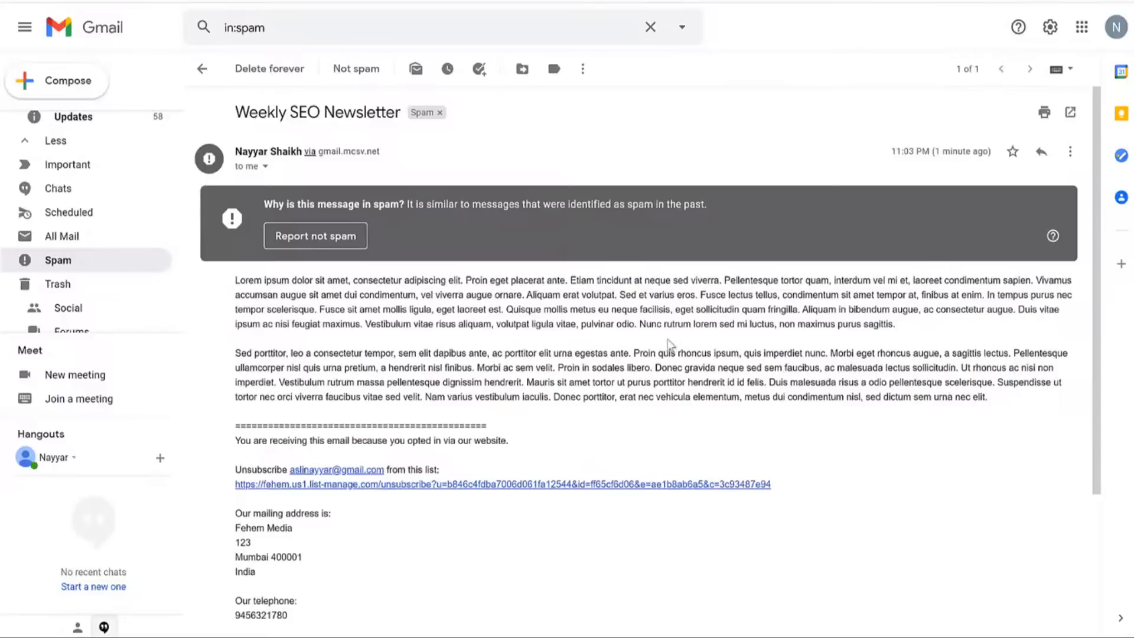
# Inspect the message's sender and reply-to details, then close the details popup.
pyautogui.click(265, 166)
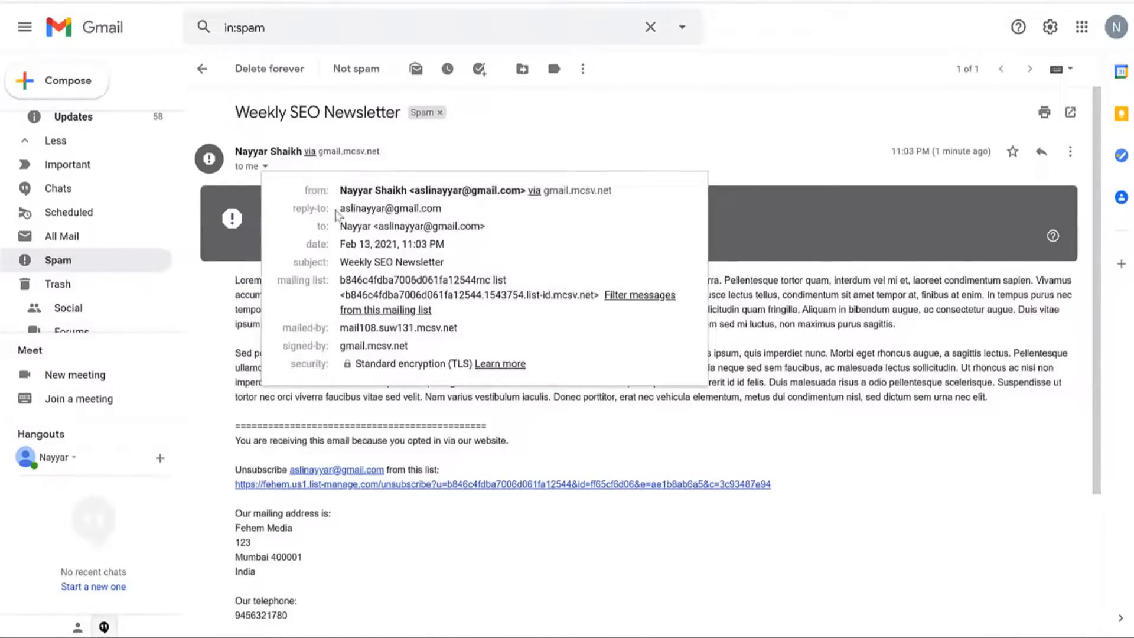
pyautogui.moveTo(341, 208); pyautogui.dragTo(460, 218)
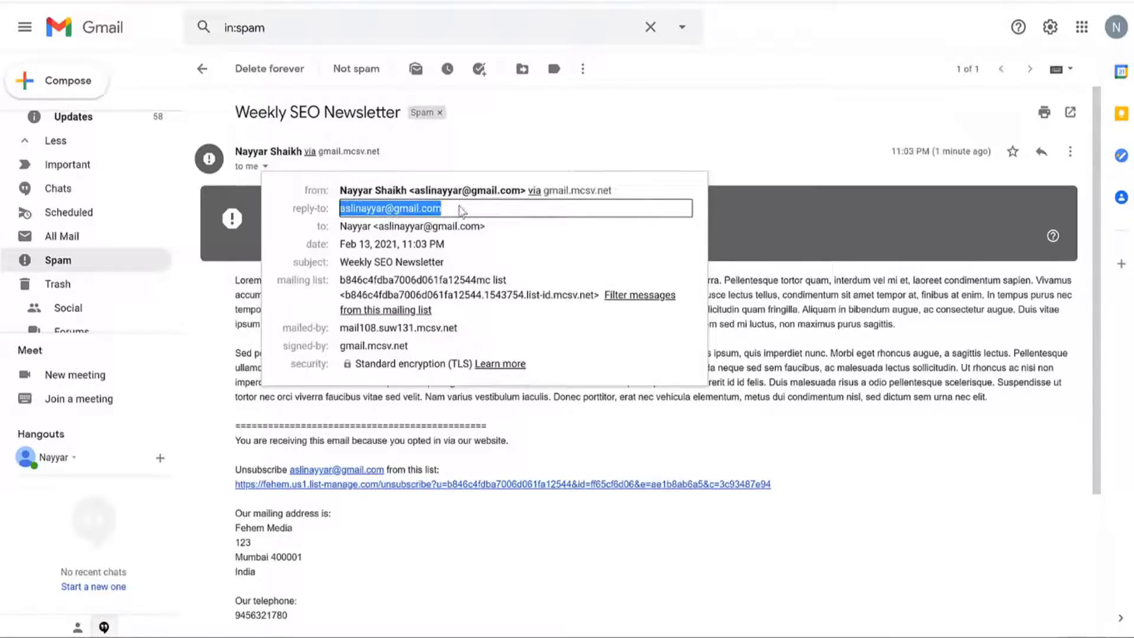
pyautogui.click(784, 135)
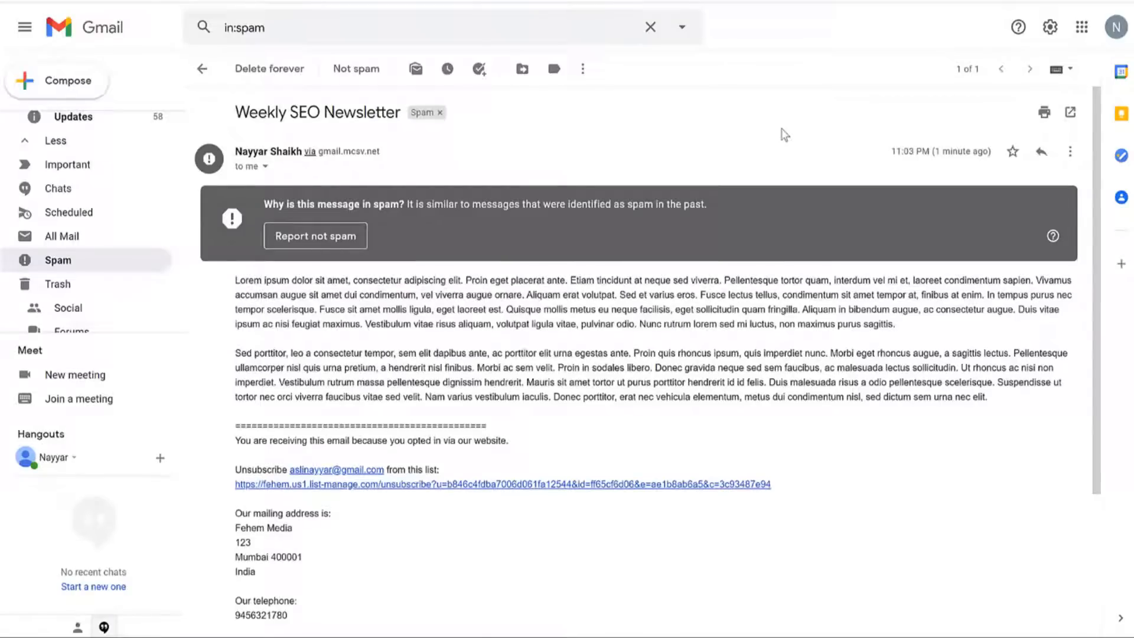
pyautogui.scroll(-2, 821, 269)
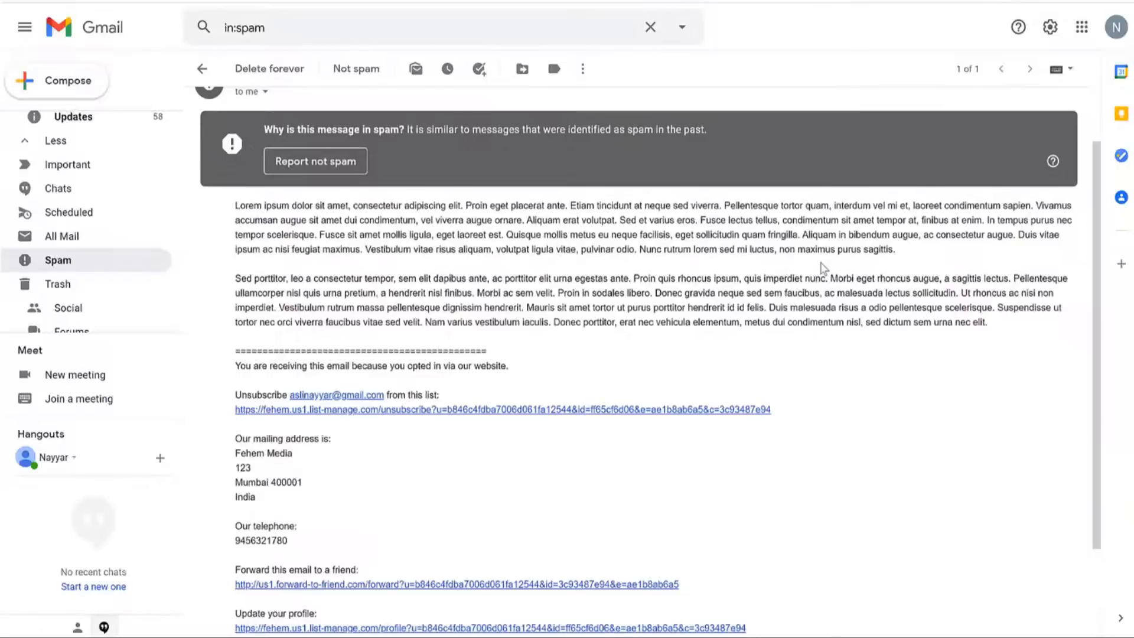
pyautogui.scroll(1, 827, 289)
pyautogui.scroll(1, 827, 290)
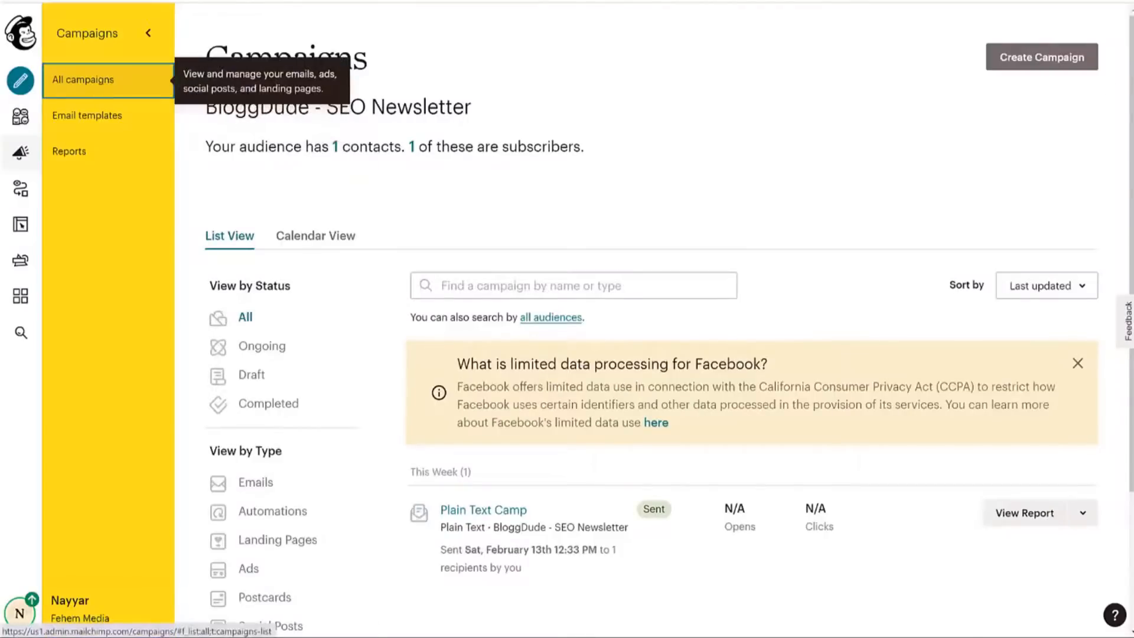
# Create a regular email campaign named 'Recent Uploads' and begin its draft setup.
pyautogui.click(1029, 69)
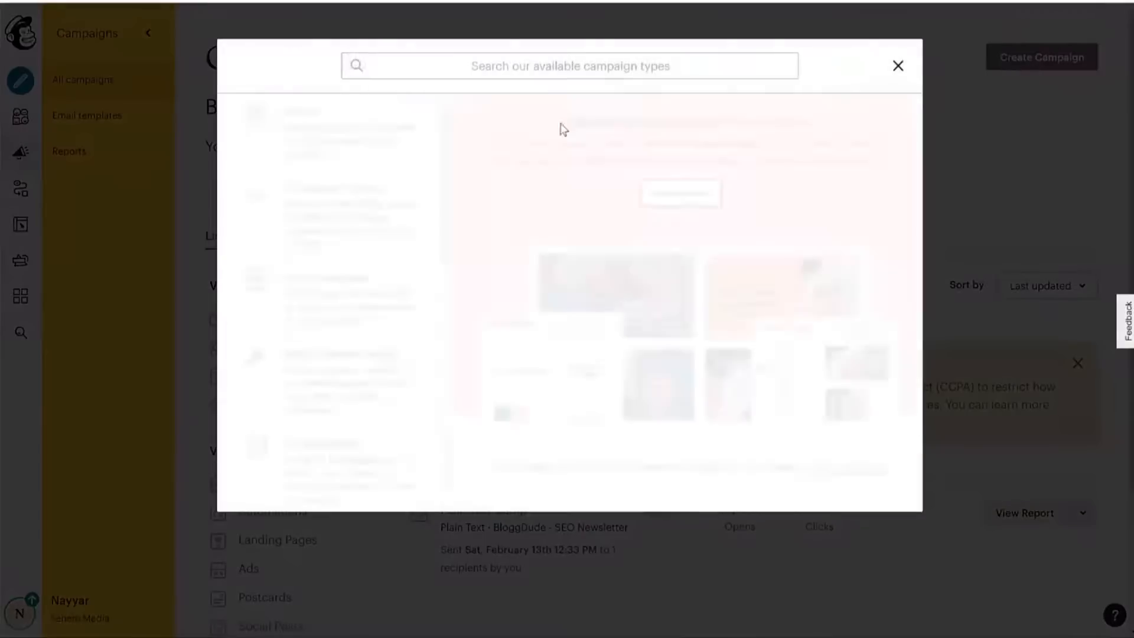
pyautogui.click(328, 146)
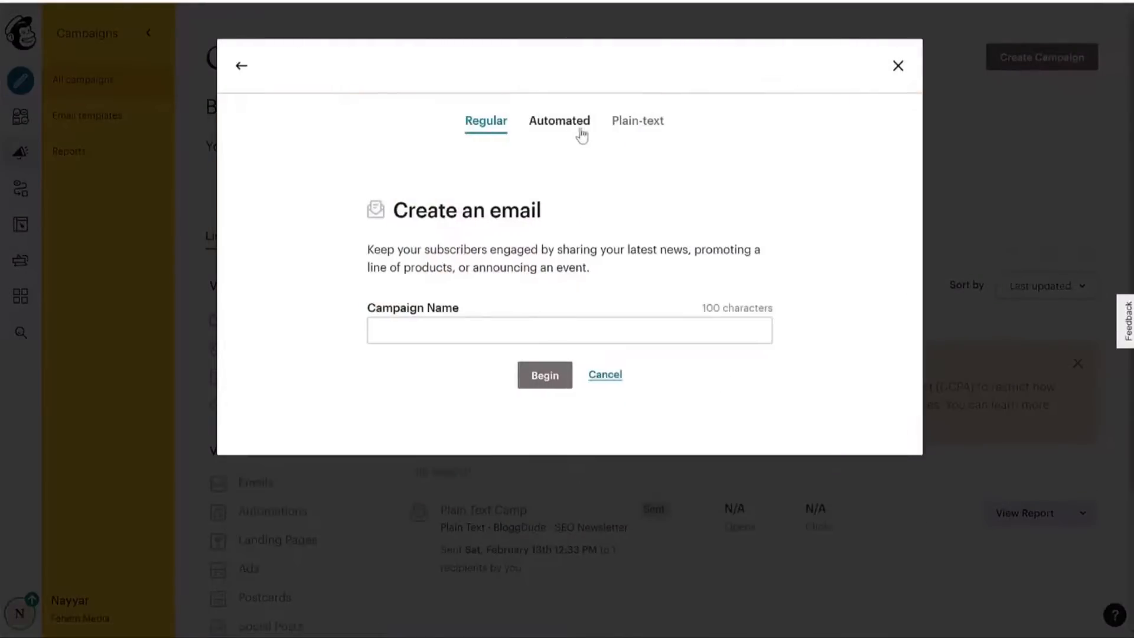
pyautogui.click(534, 327)
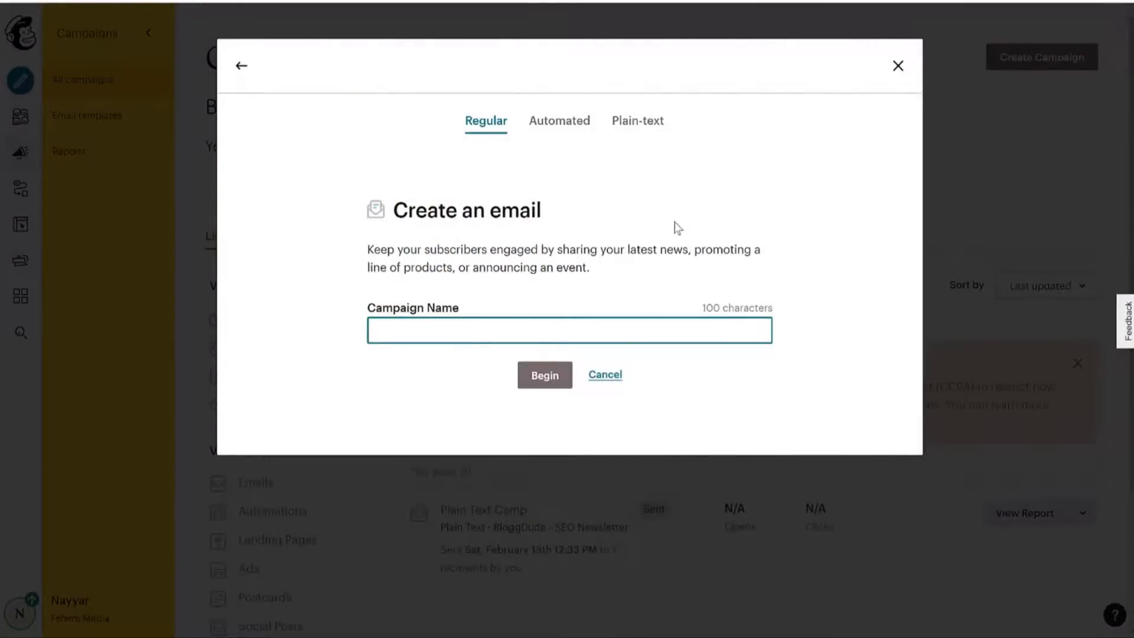
pyautogui.write('Seo')
pyautogui.press('BackSpace')
pyautogui.press('BackSpace')
pyautogui.press('BackSpace')
pyautogui.write('Recent')
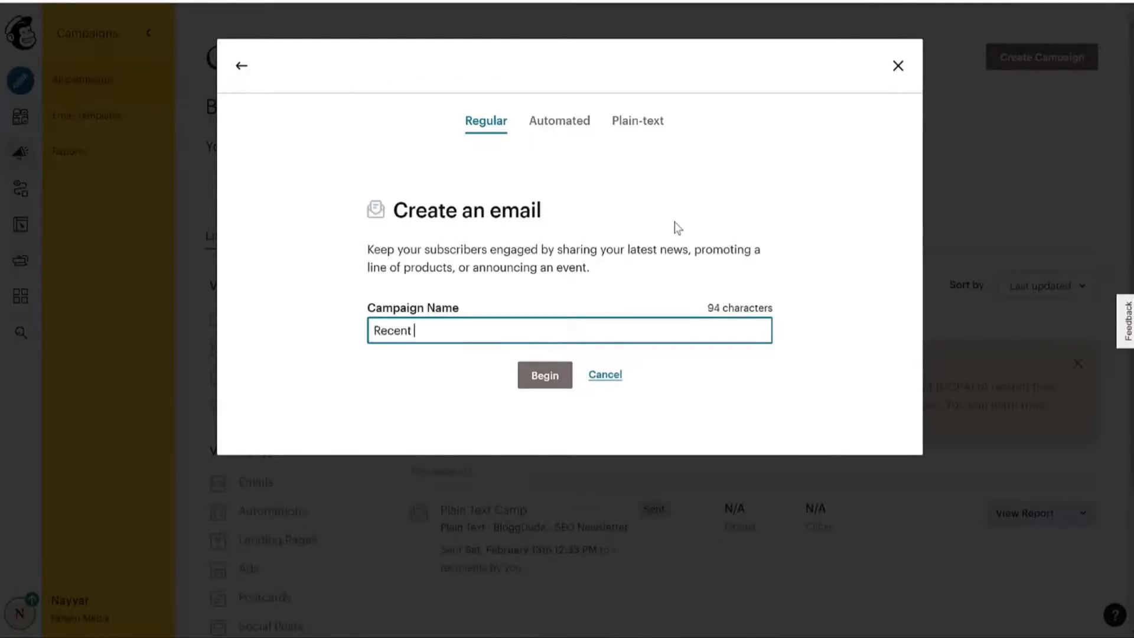
pyautogui.write(' Uploads')
pyautogui.click(552, 383)
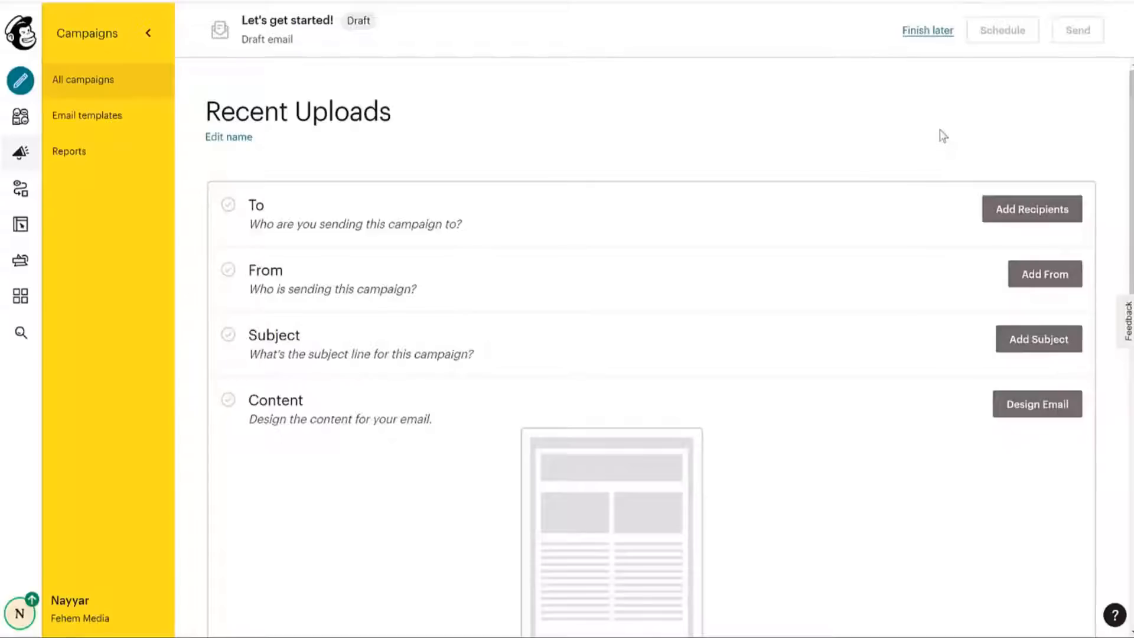
pyautogui.moveTo(249, 205); pyautogui.dragTo(415, 223)
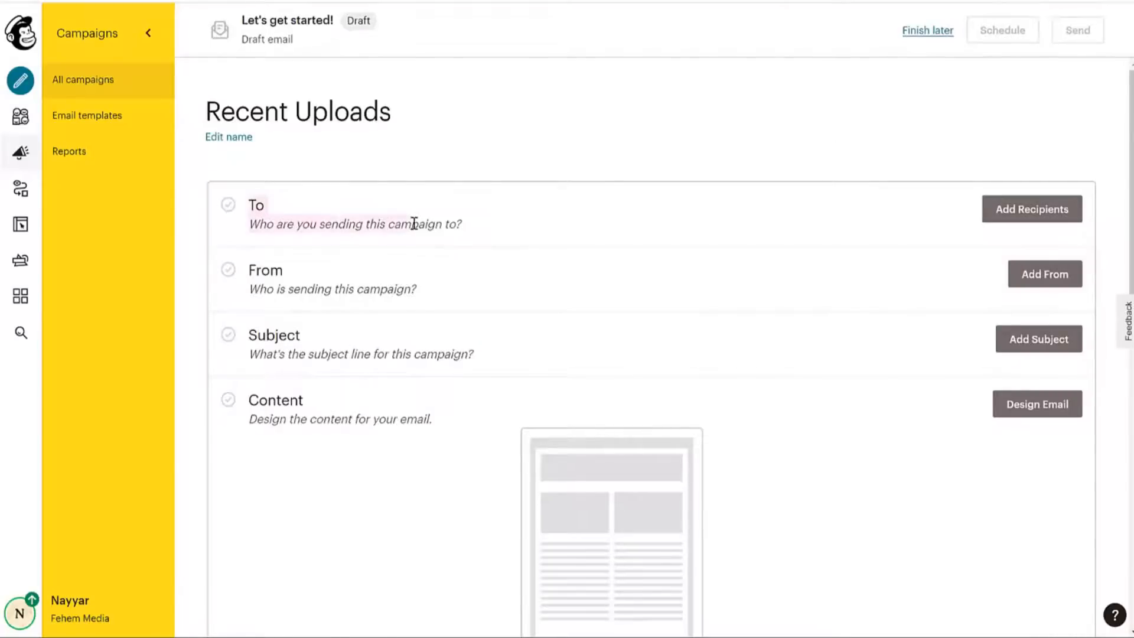
pyautogui.click(417, 223)
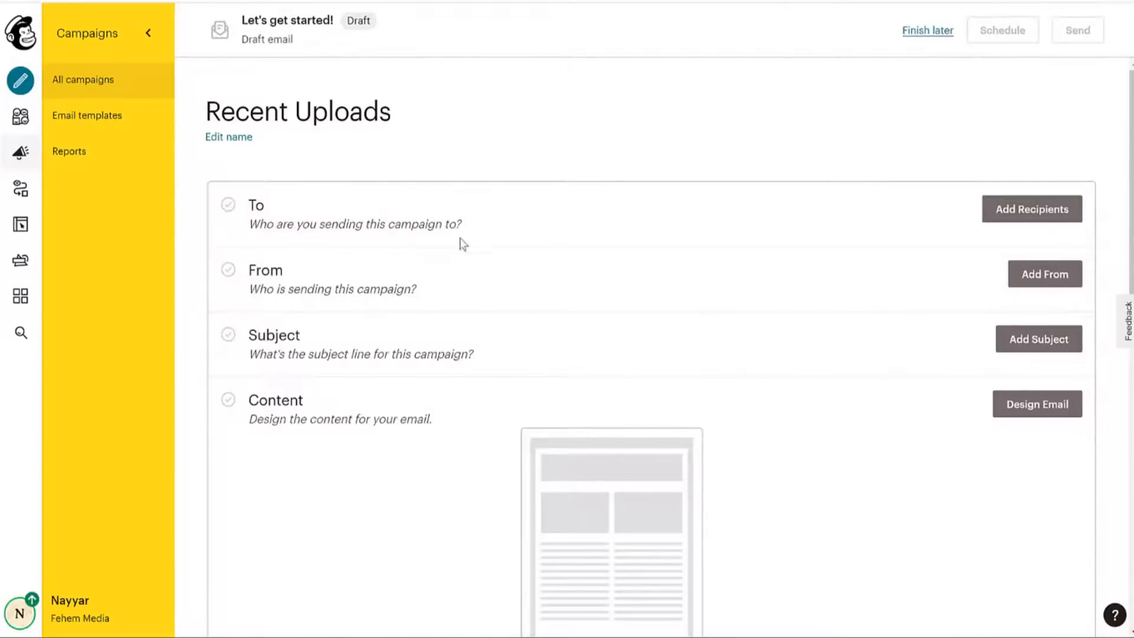
pyautogui.click(1037, 217)
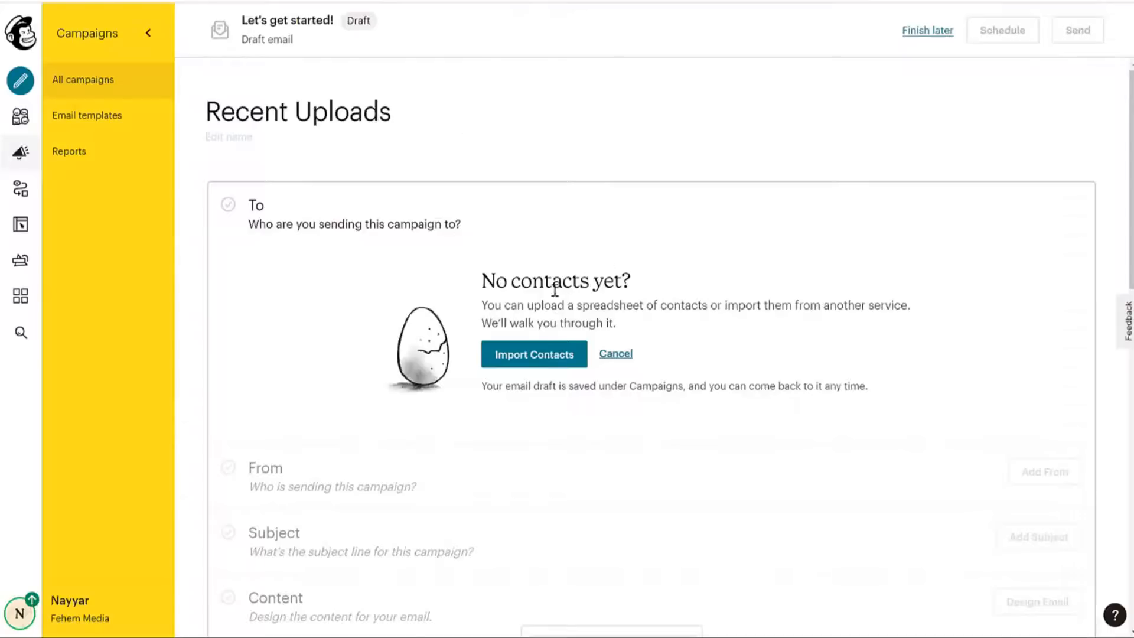
pyautogui.click(535, 357)
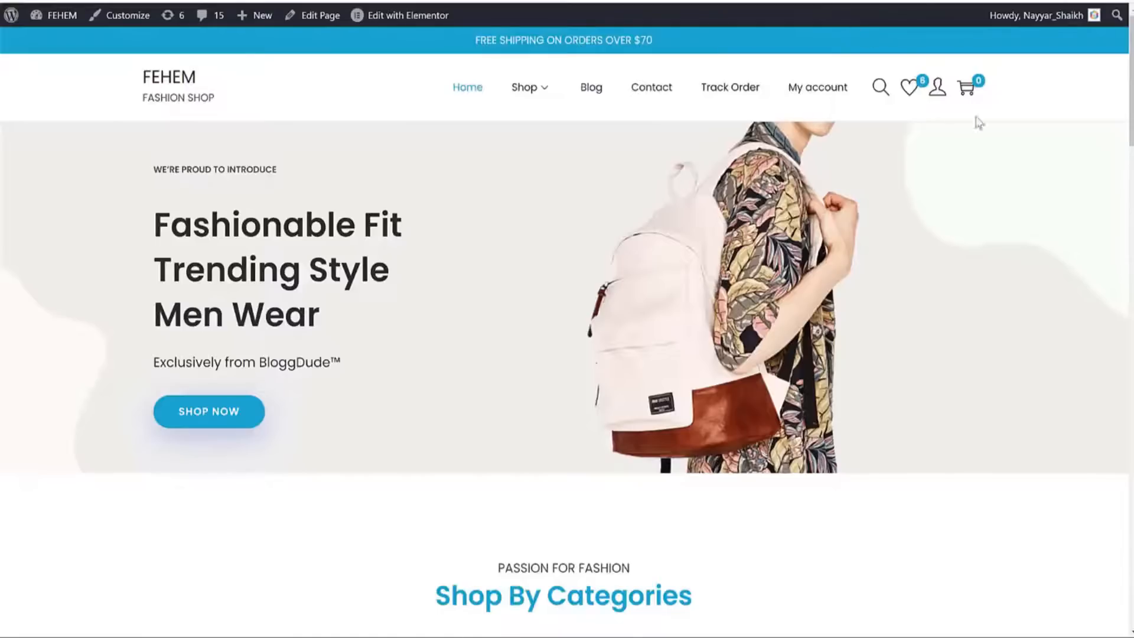
# Dismiss the Get Weekly SEO Tips pop-up and go to the Blog page.
pyautogui.scroll(-20, 982, 334)
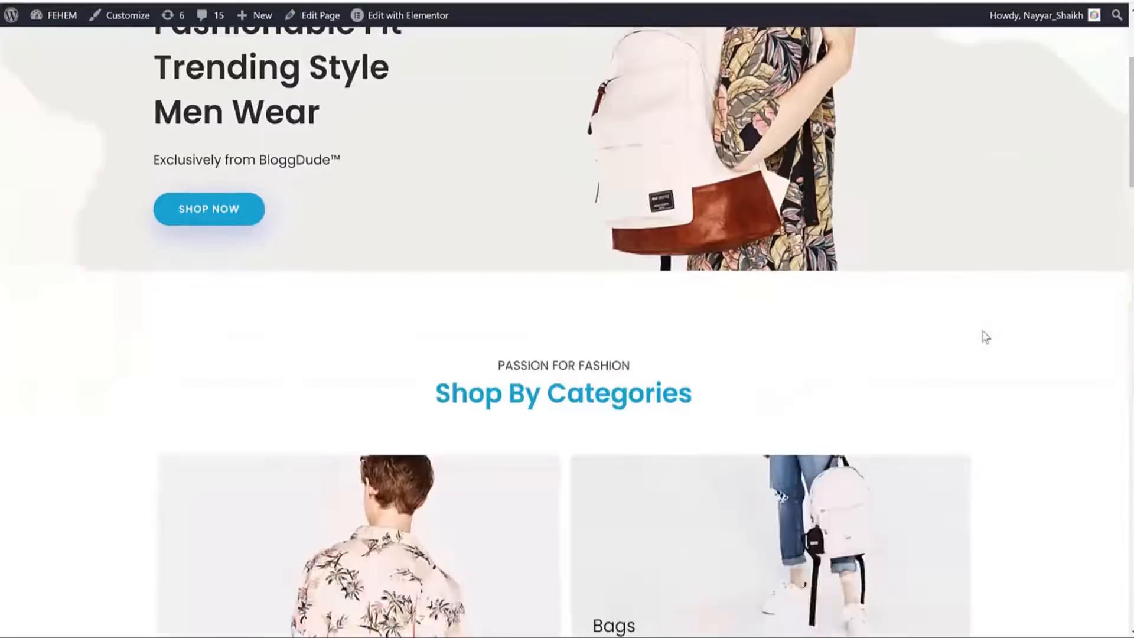
pyautogui.scroll(-3, 984, 338)
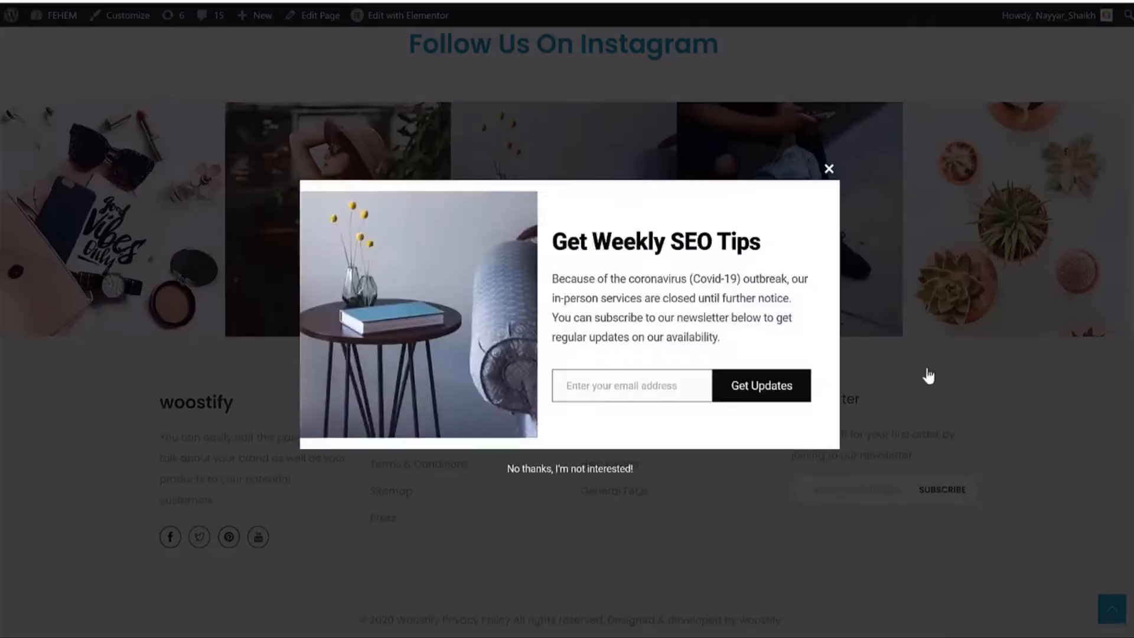
pyautogui.click(826, 168)
pyautogui.click(860, 478)
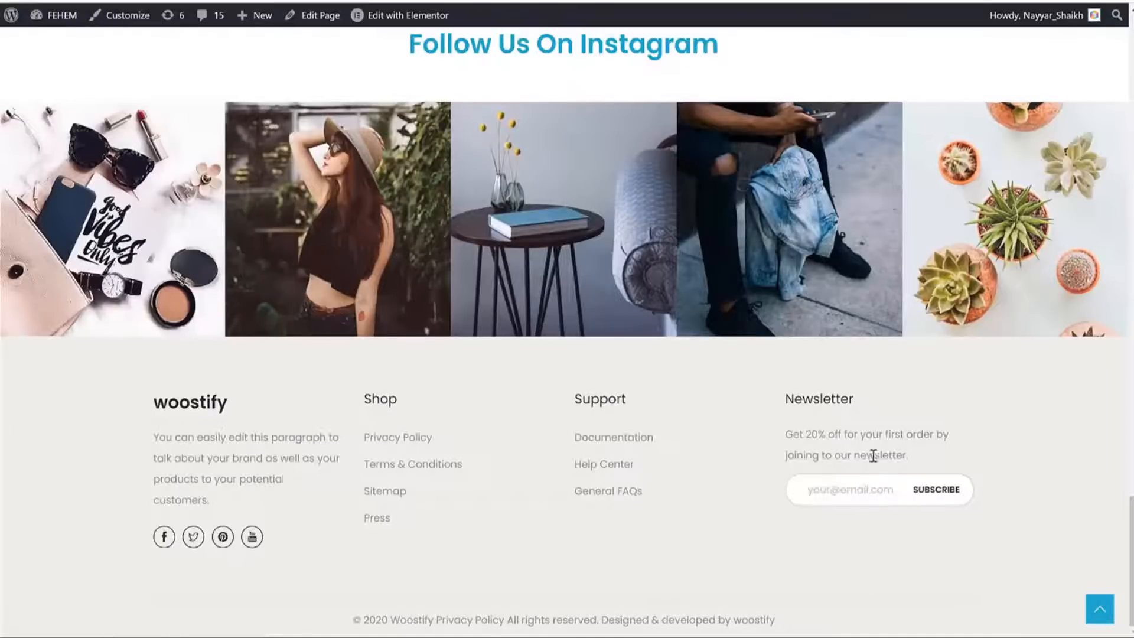
pyautogui.scroll(20, 867, 405)
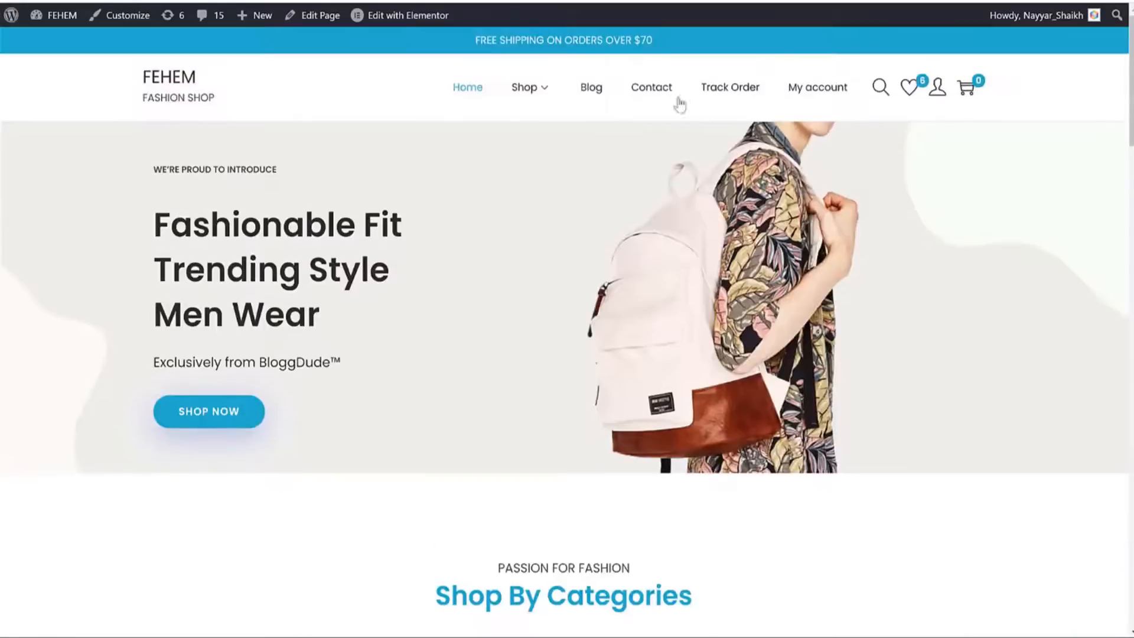
pyautogui.click(592, 92)
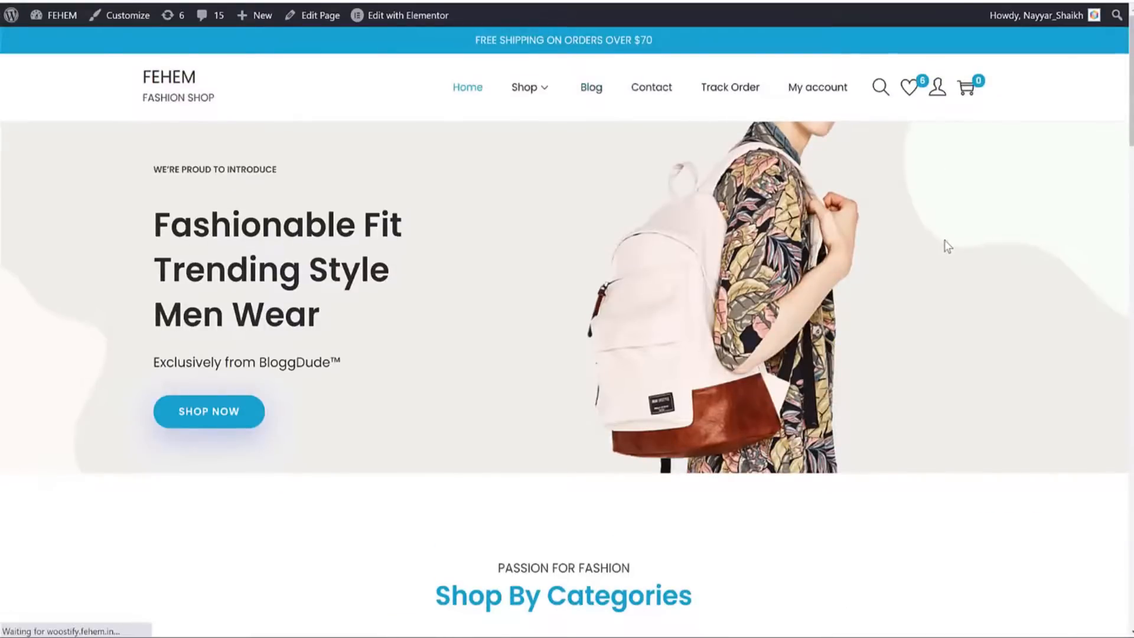
# Enter an email address in the blog's Newsletter widget and submit the sign-up.
pyautogui.scroll(-1, 866, 255)
pyautogui.scroll(-13, 866, 260)
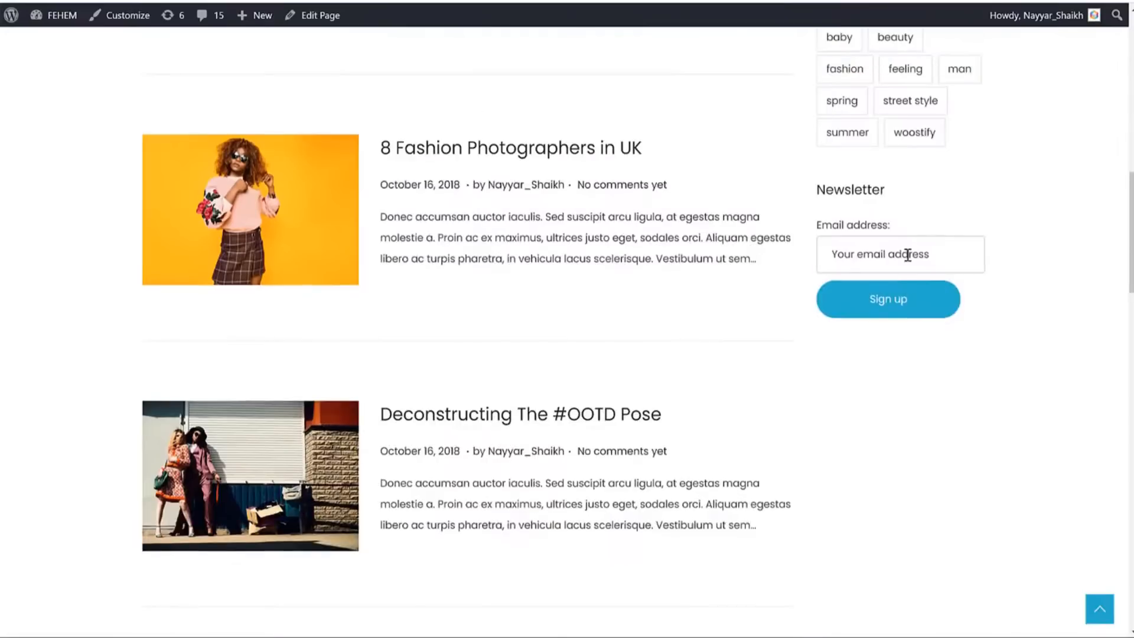
pyautogui.click(868, 307)
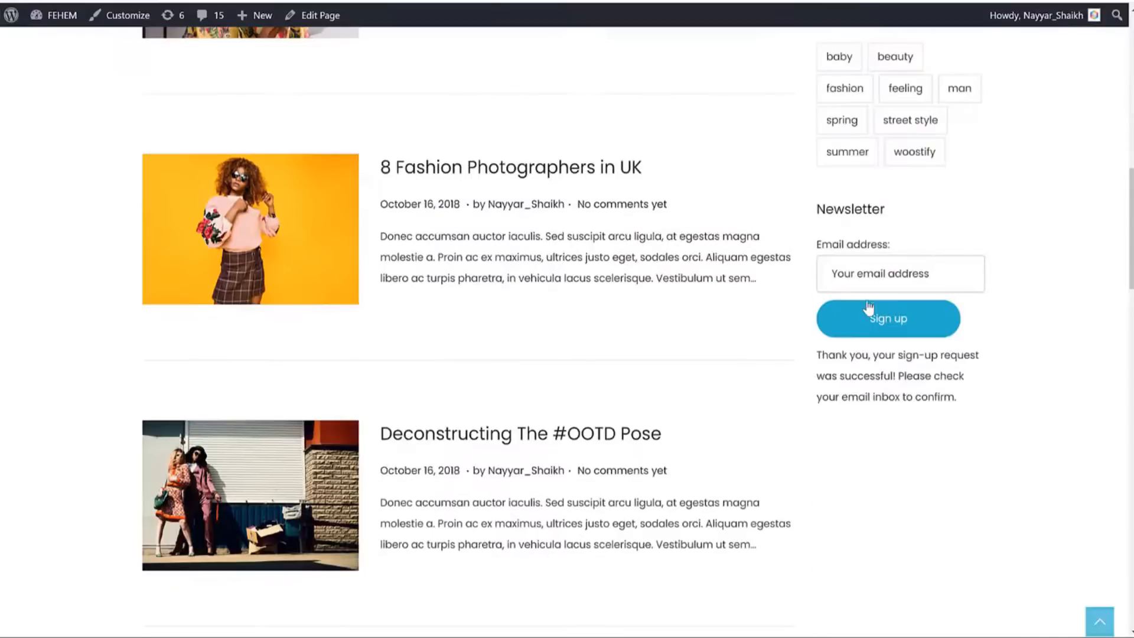
pyautogui.moveTo(812, 362); pyautogui.dragTo(934, 386)
pyautogui.click(902, 377)
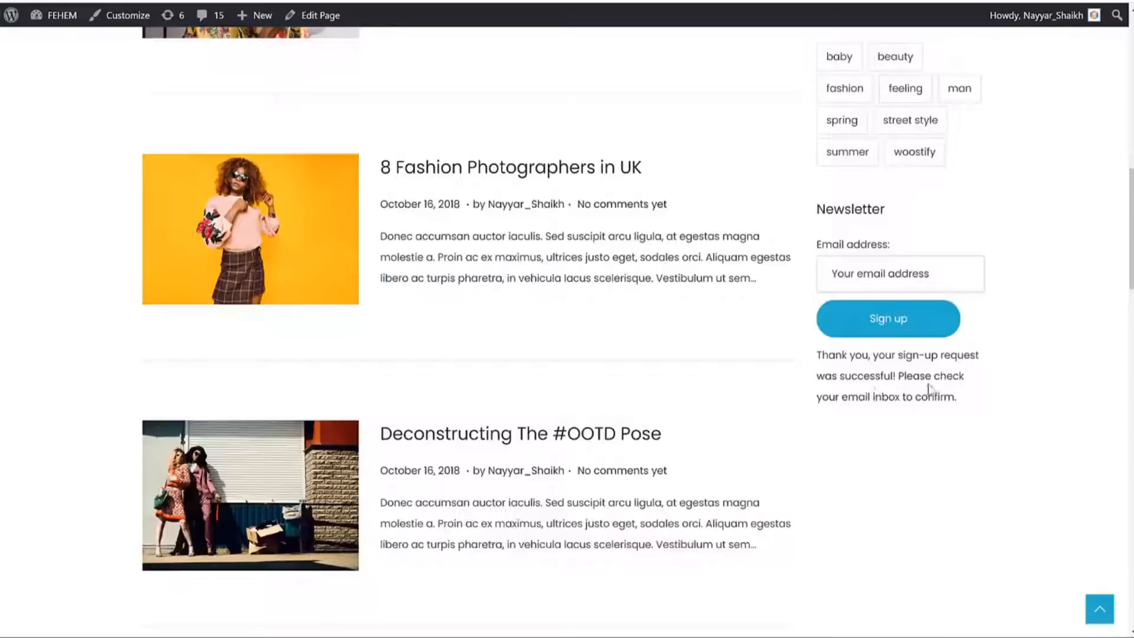
pyautogui.moveTo(858, 405); pyautogui.dragTo(983, 423)
pyautogui.click(997, 364)
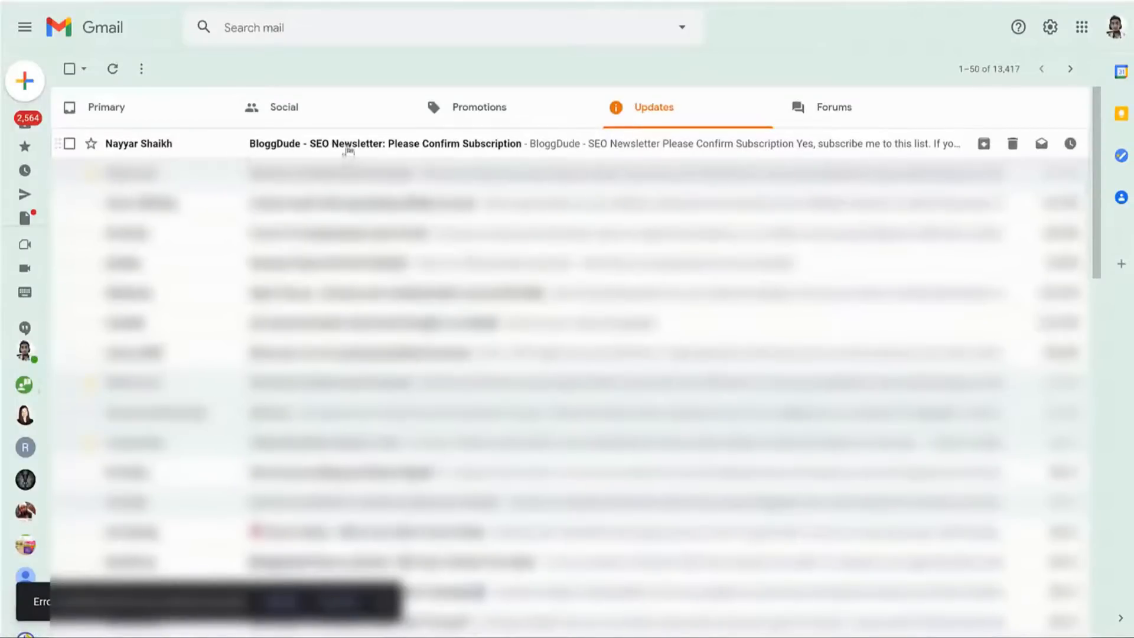
# Confirm via 'Yes, subscribe me to this list', pass I'm not a robot, and Subscribe.
pyautogui.click(495, 143)
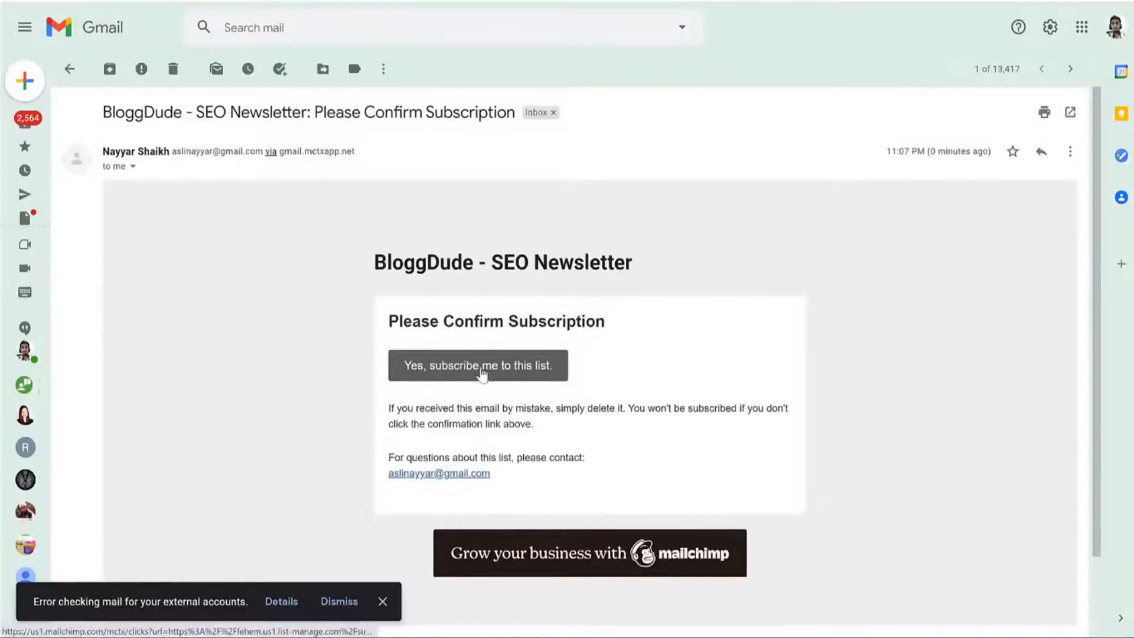
pyautogui.click(471, 371)
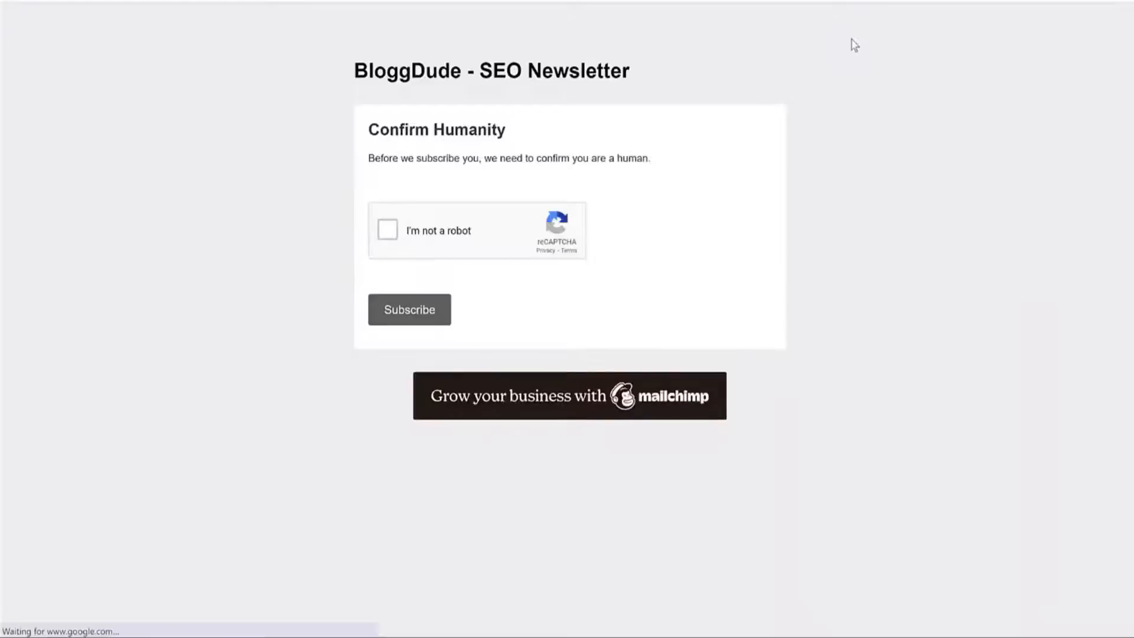
pyautogui.click(448, 240)
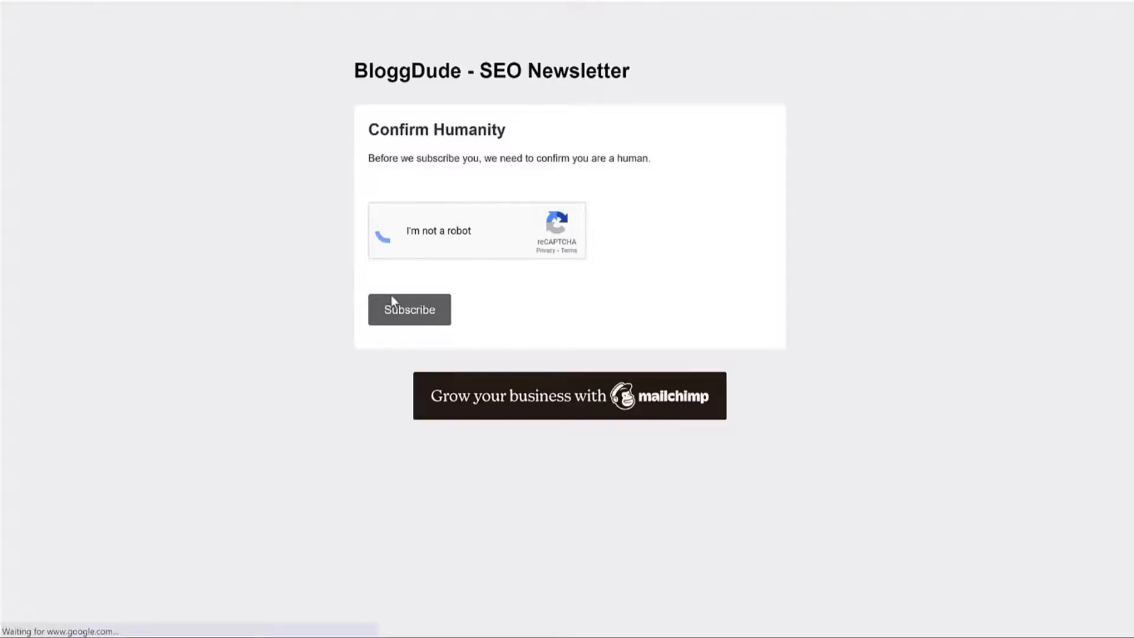
pyautogui.click(423, 319)
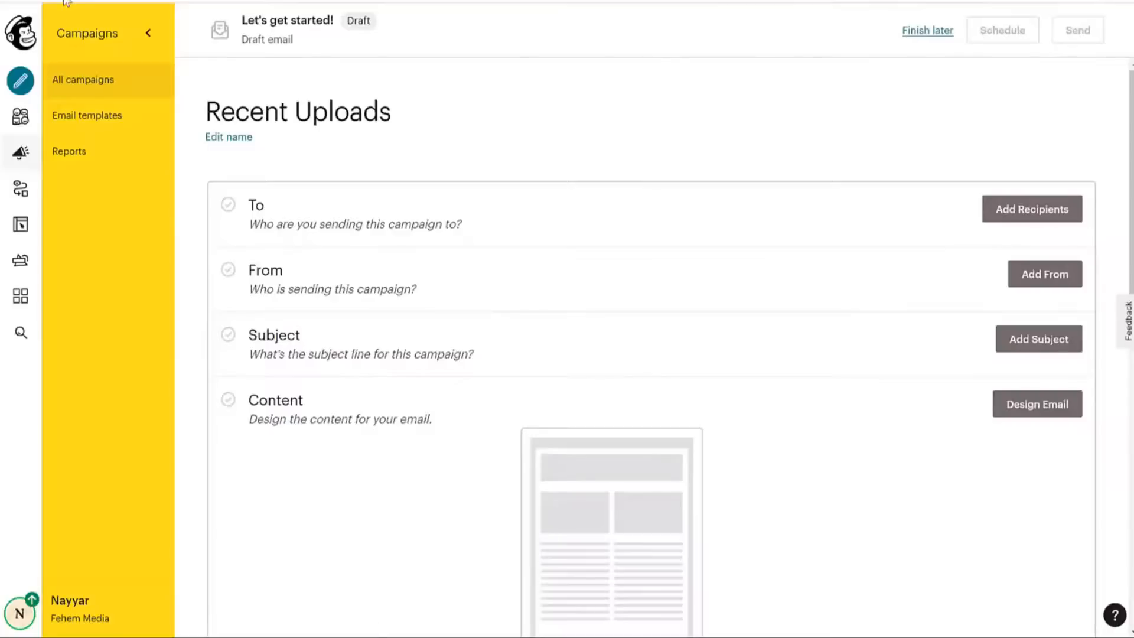
# Fill in and save the sender name and e-mail on the Recent Uploads draft.
pyautogui.click(66, 2)
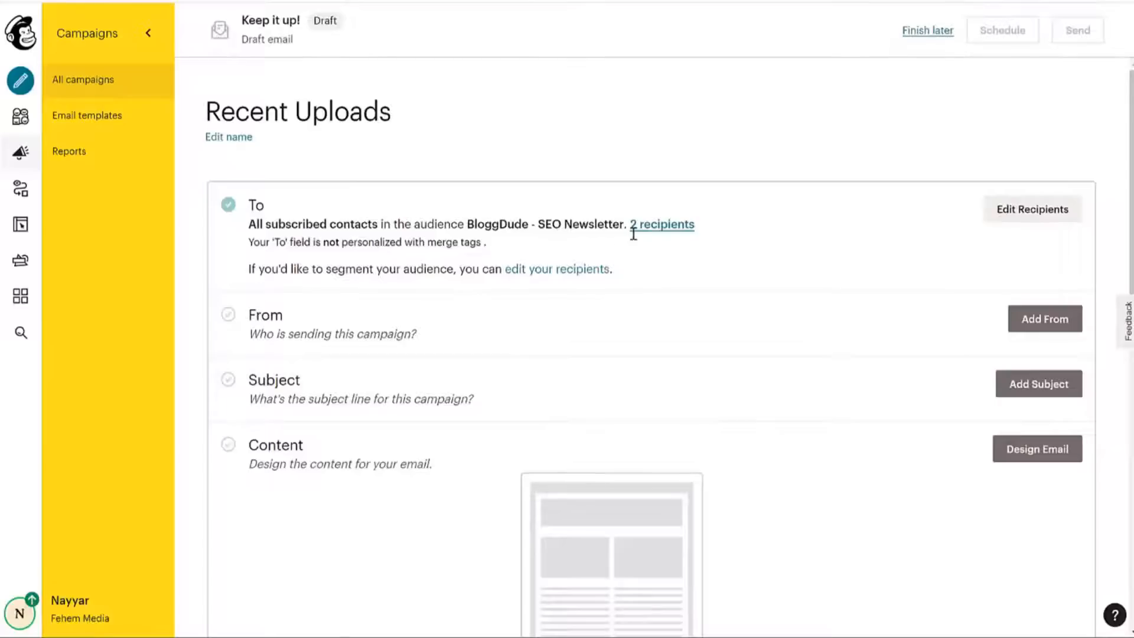
pyautogui.scroll(-3, 1018, 109)
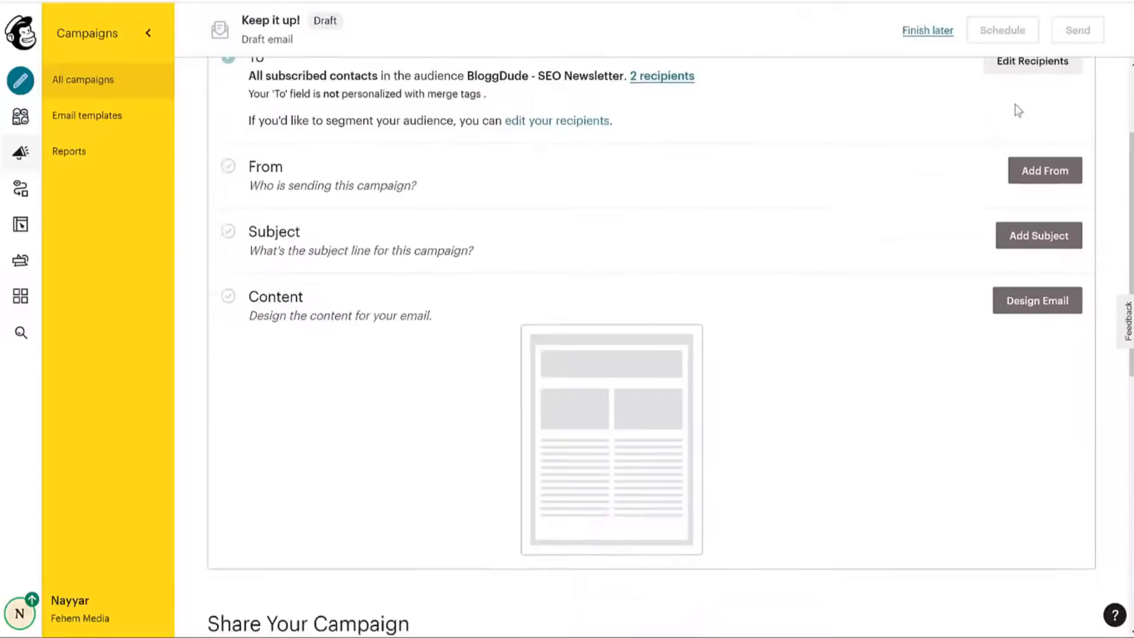
pyautogui.scroll(3, 1033, 238)
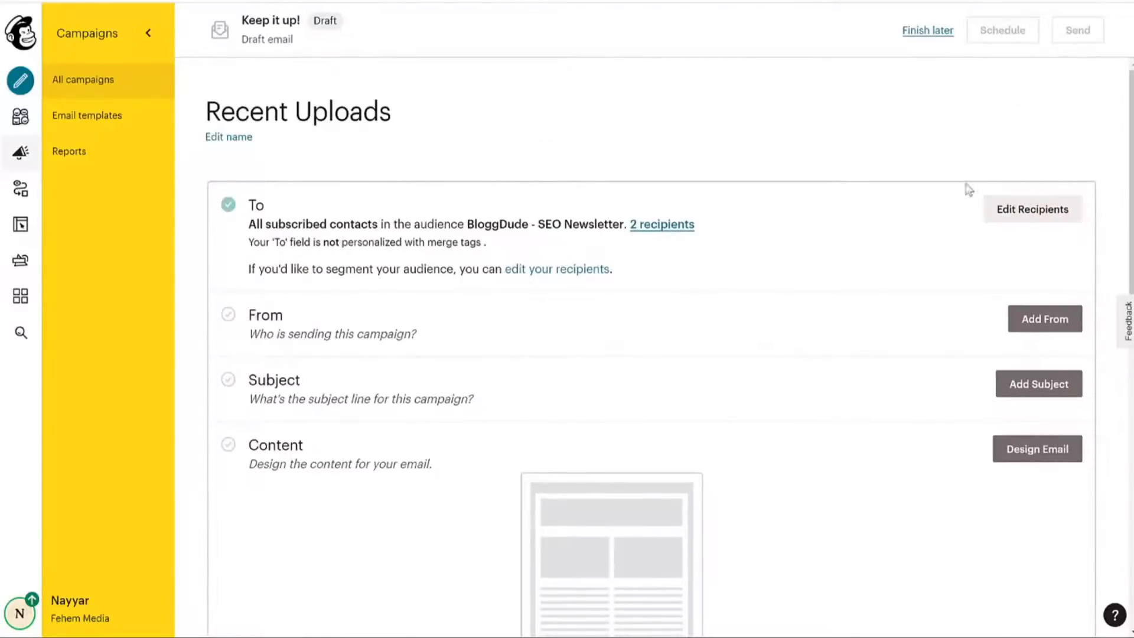
pyautogui.scroll(-3, 831, 291)
pyautogui.click(1052, 181)
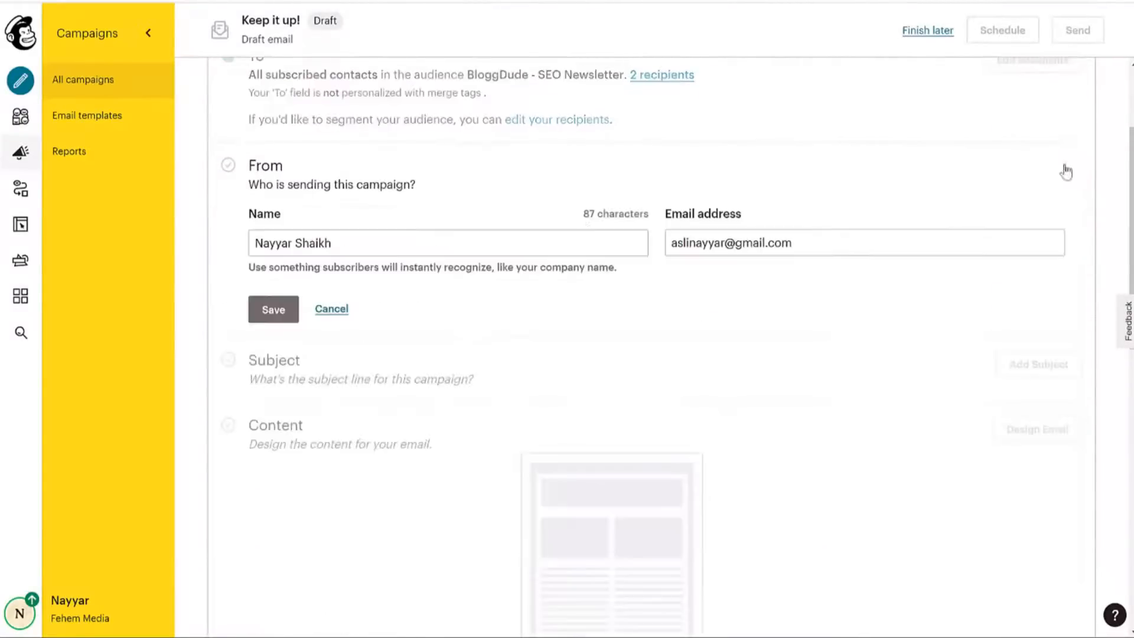
pyautogui.click(427, 246)
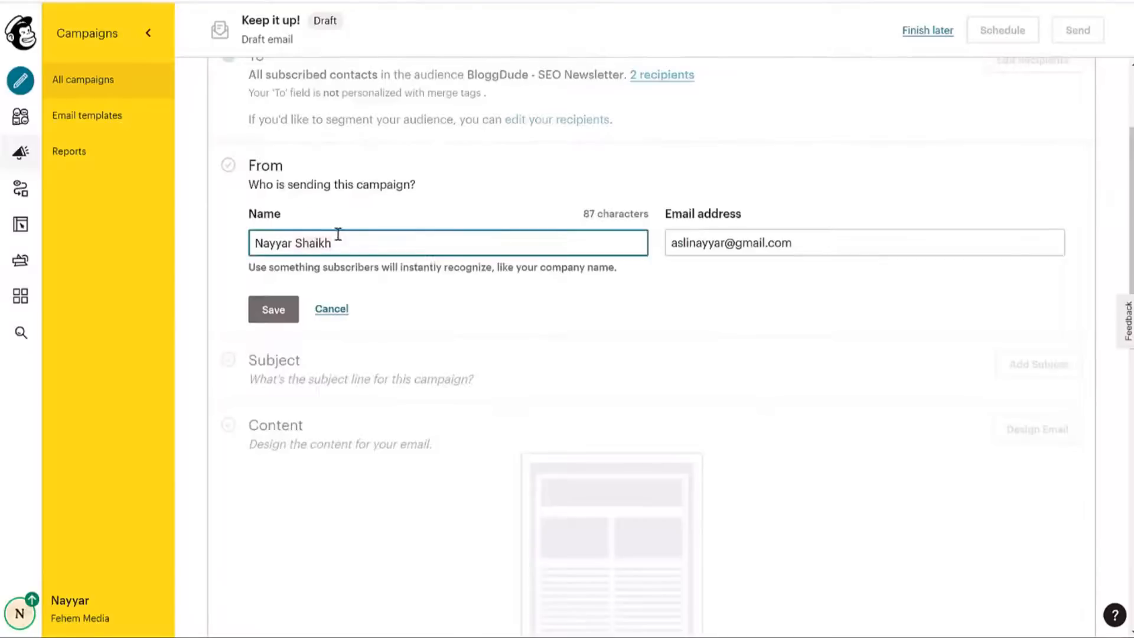
pyautogui.click(825, 251)
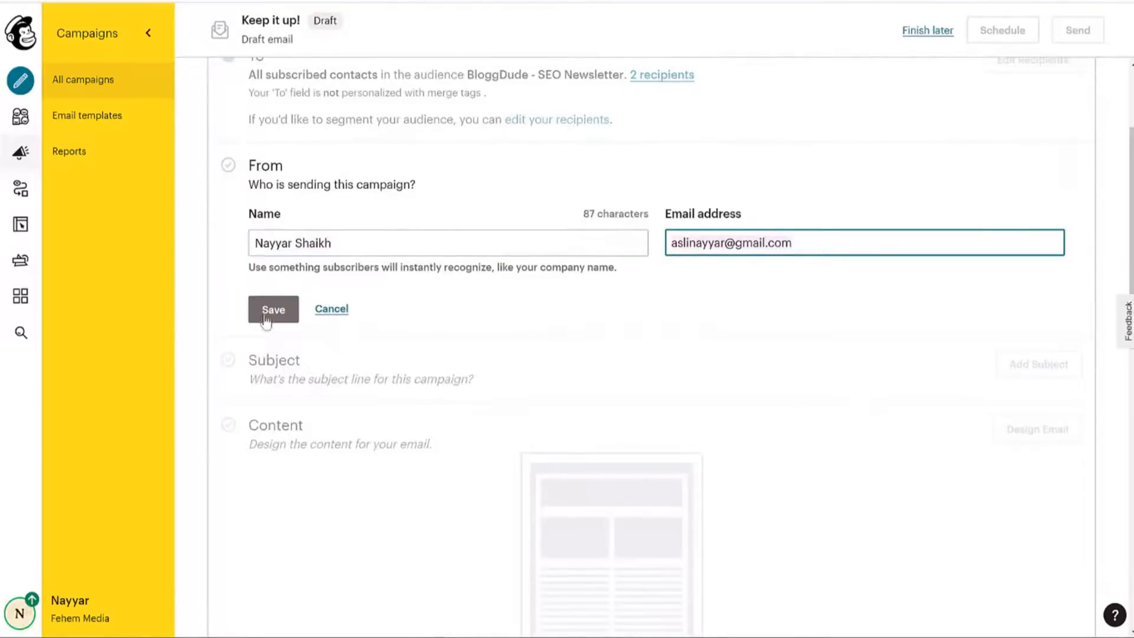
pyautogui.click(267, 320)
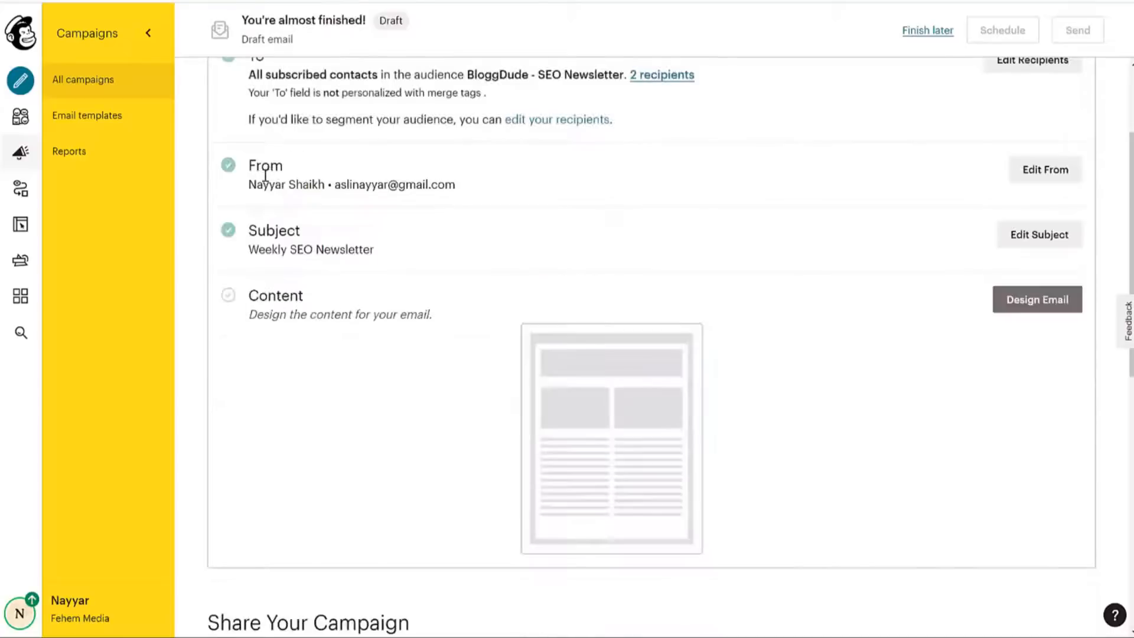
# Set the subject to Weekly SEO Newsletter and start designing the email.
pyautogui.moveTo(250, 252); pyautogui.dragTo(419, 250)
pyautogui.click(420, 250)
pyautogui.scroll(-3, 1021, 299)
pyautogui.click(1067, 159)
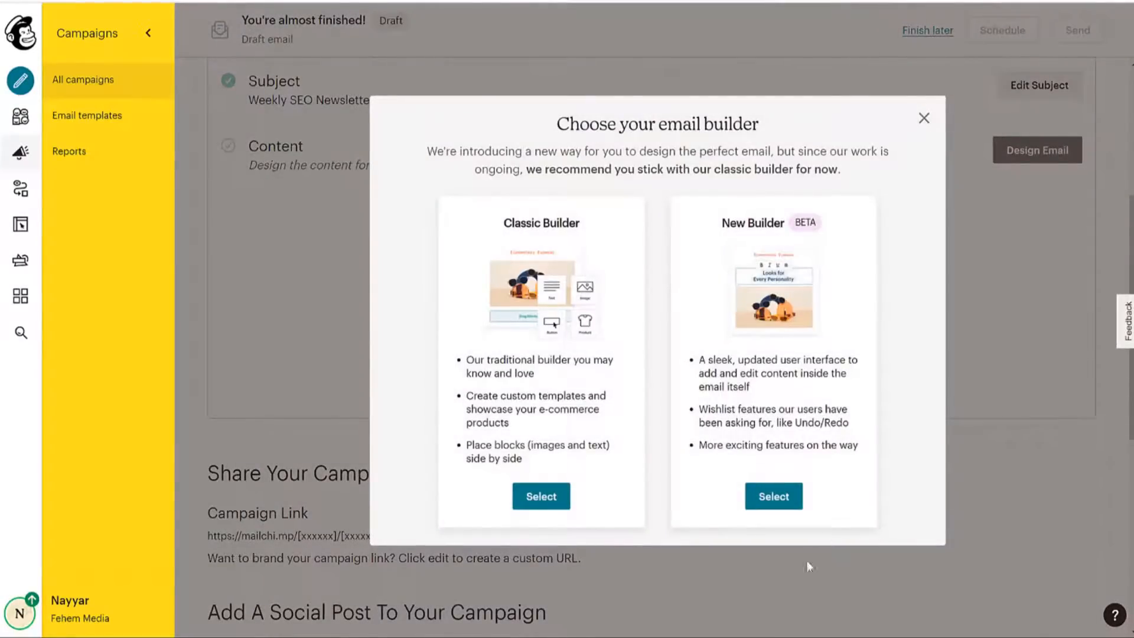
# Choose the classic email builder and apply the saved Video Template design.
pyautogui.click(558, 502)
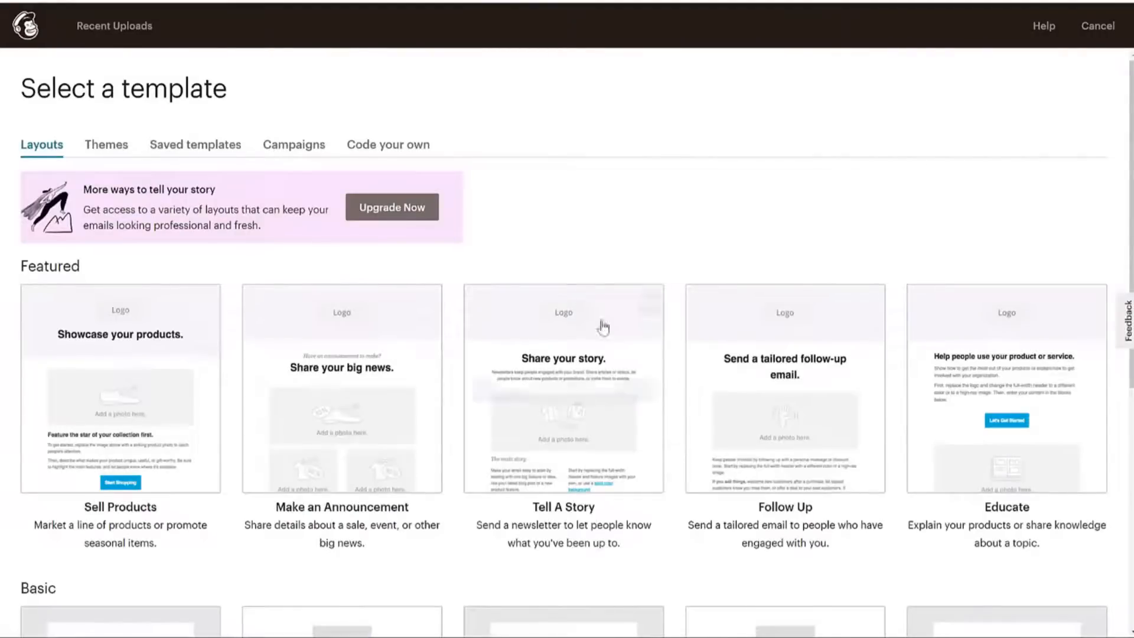
pyautogui.click(191, 143)
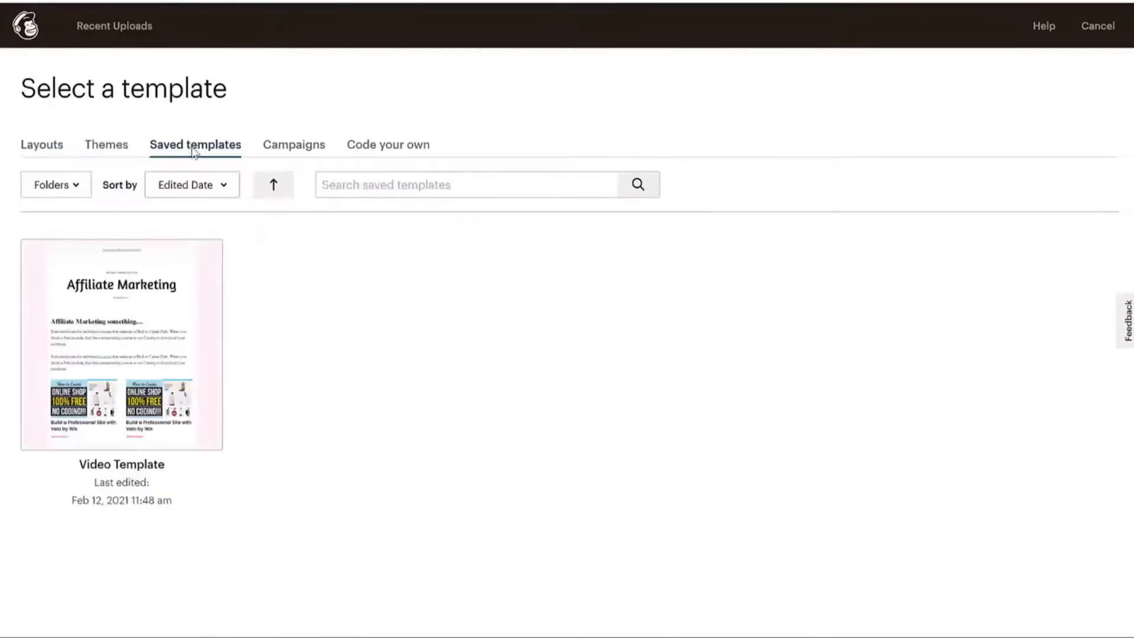
pyautogui.click(138, 337)
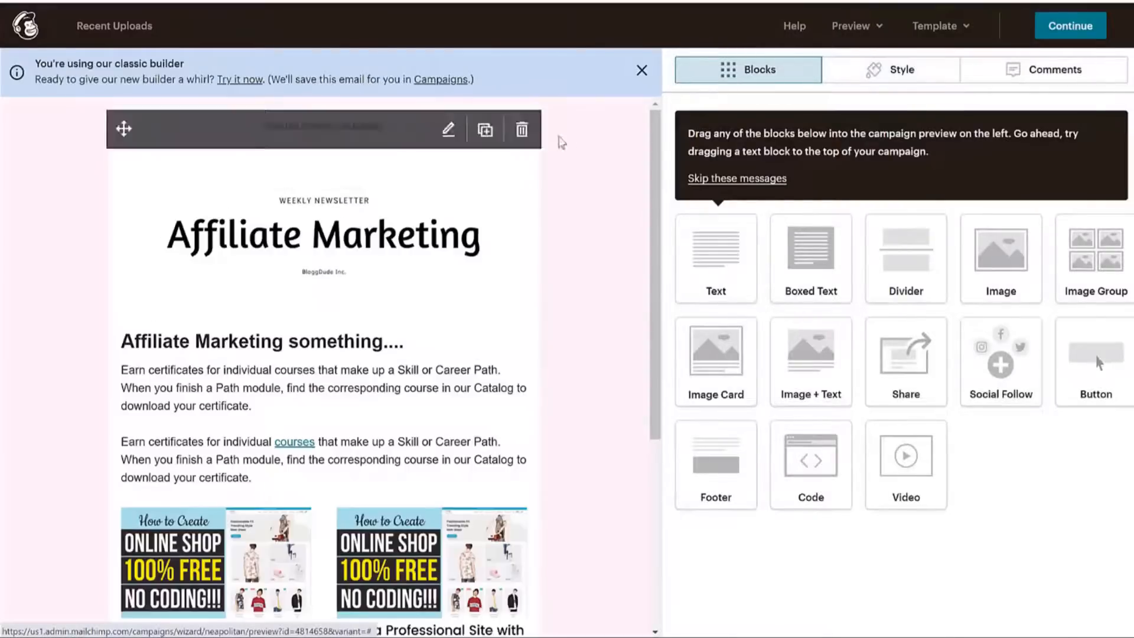
pyautogui.click(642, 71)
# Check the Affiliate Marketing intro text and two-image blocks, then continue to the summary.
pyautogui.scroll(-3, 319, 308)
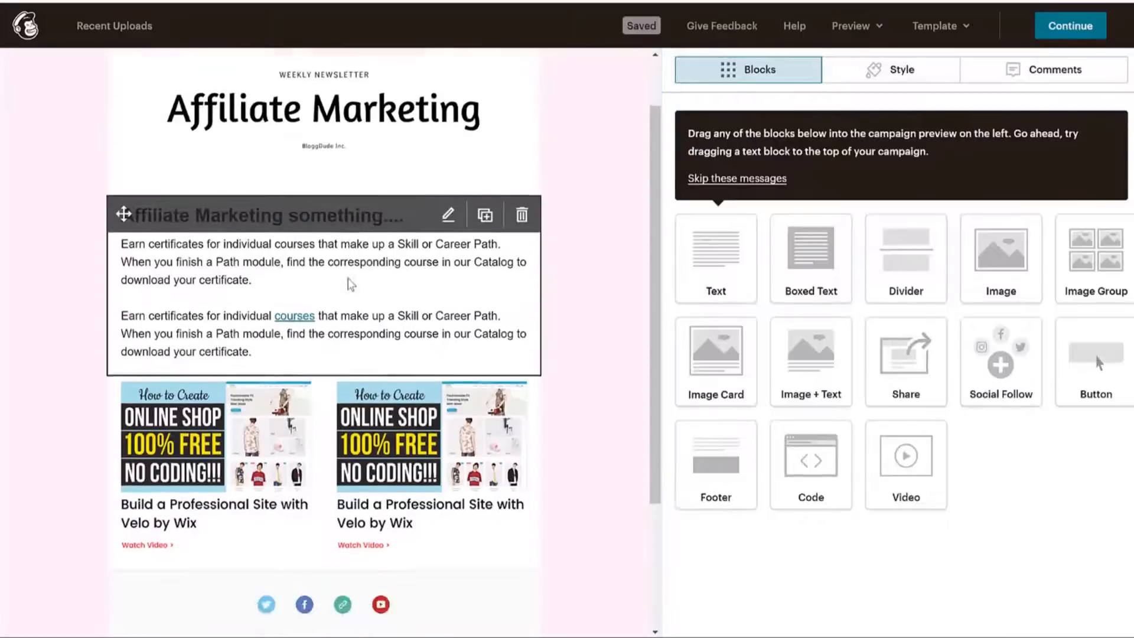
pyautogui.scroll(3, 303, 341)
pyautogui.click(315, 321)
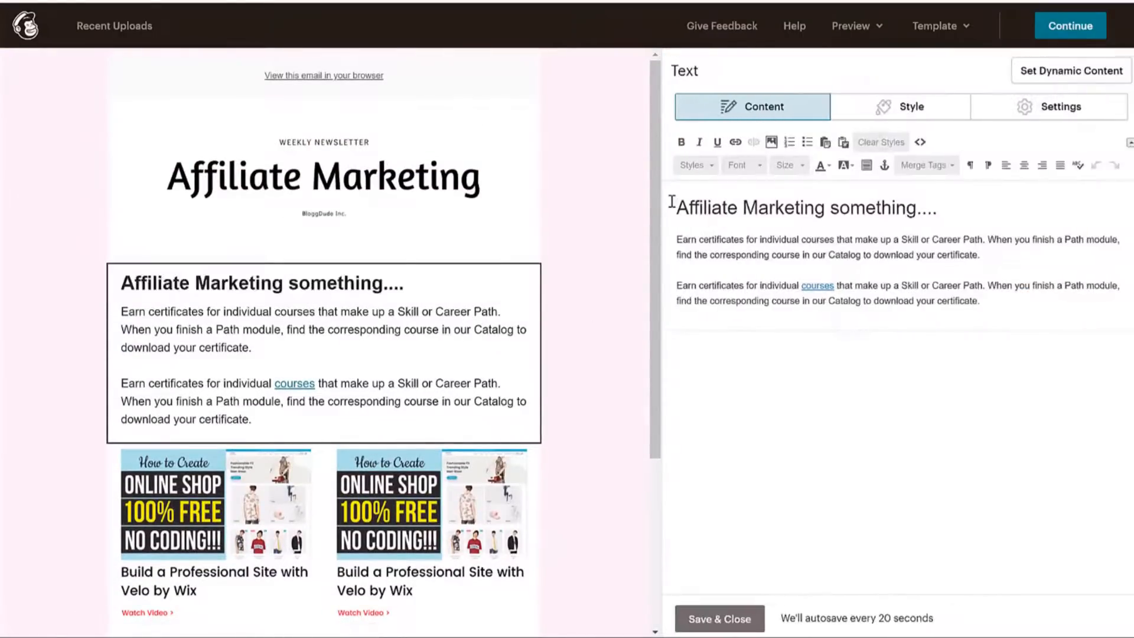
pyautogui.moveTo(673, 201); pyautogui.dragTo(925, 205)
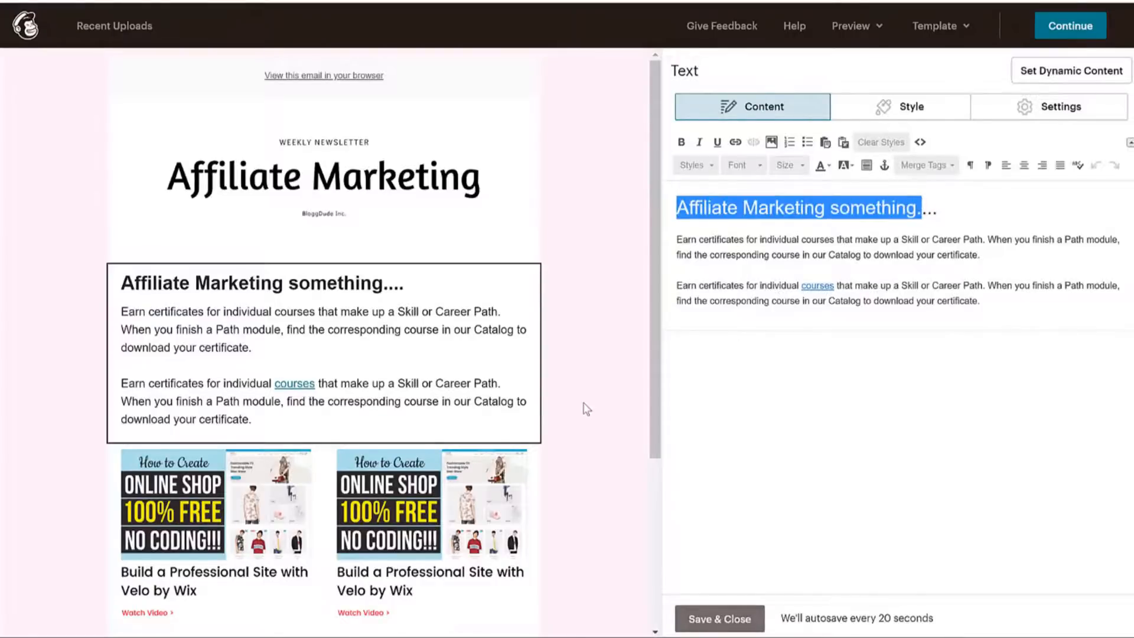
pyautogui.scroll(-4, 587, 408)
pyautogui.click(435, 313)
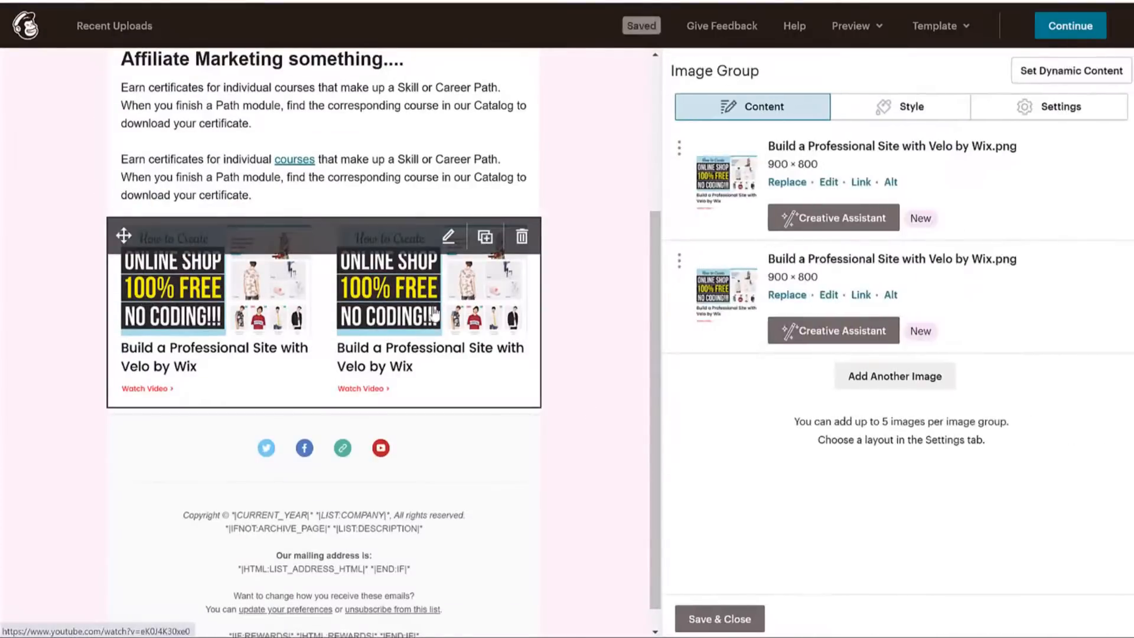
pyautogui.scroll(-1, 295, 313)
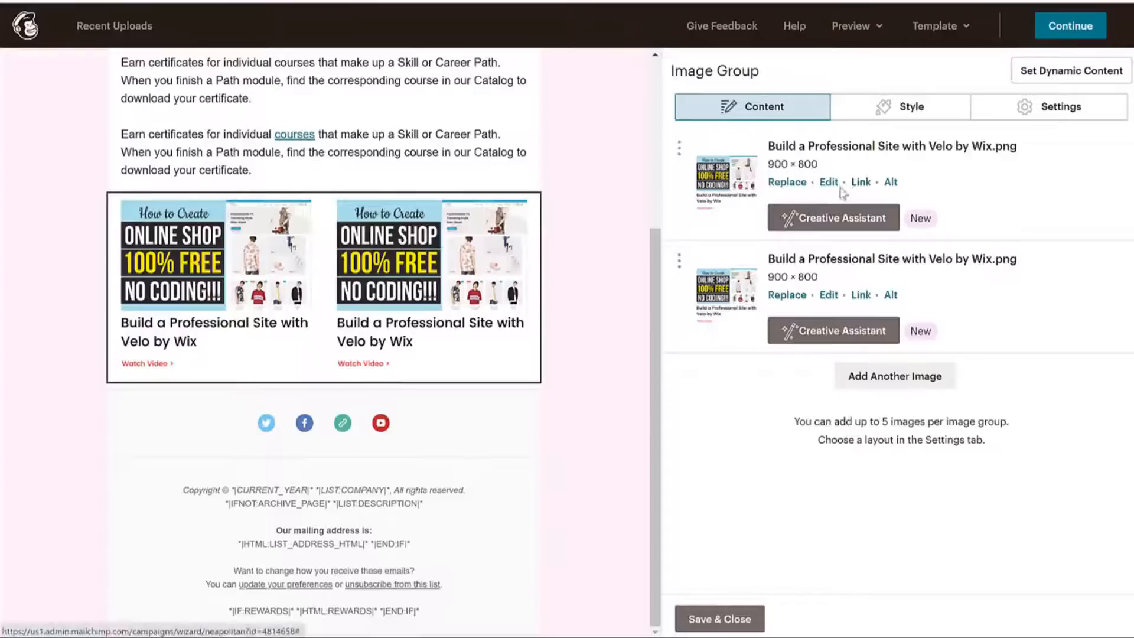
pyautogui.scroll(5, 480, 437)
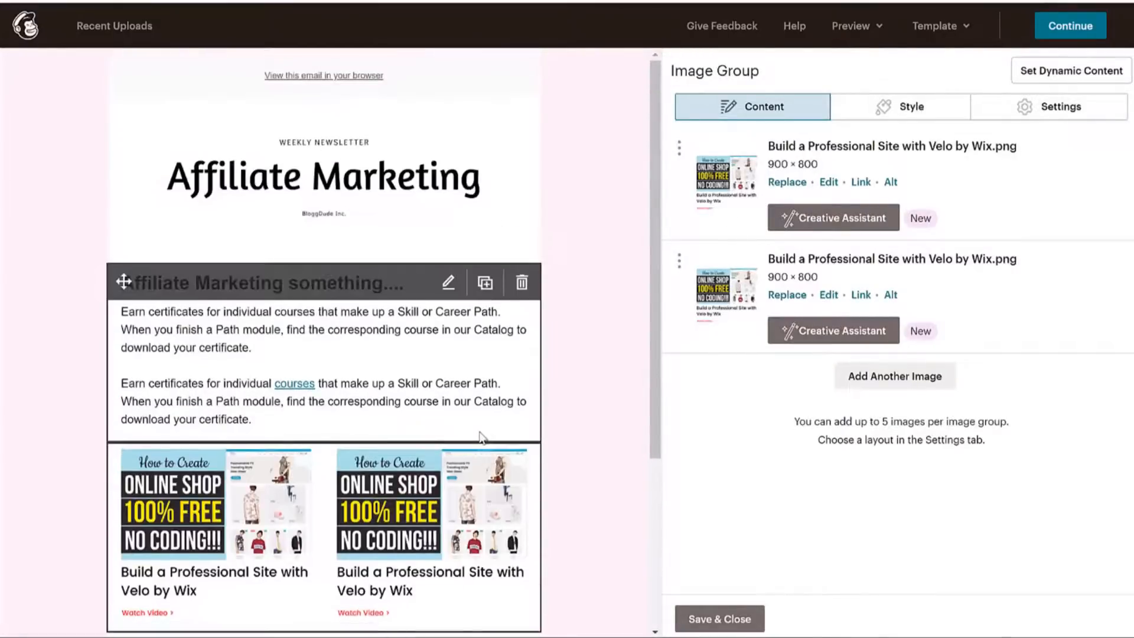
pyautogui.click(1080, 28)
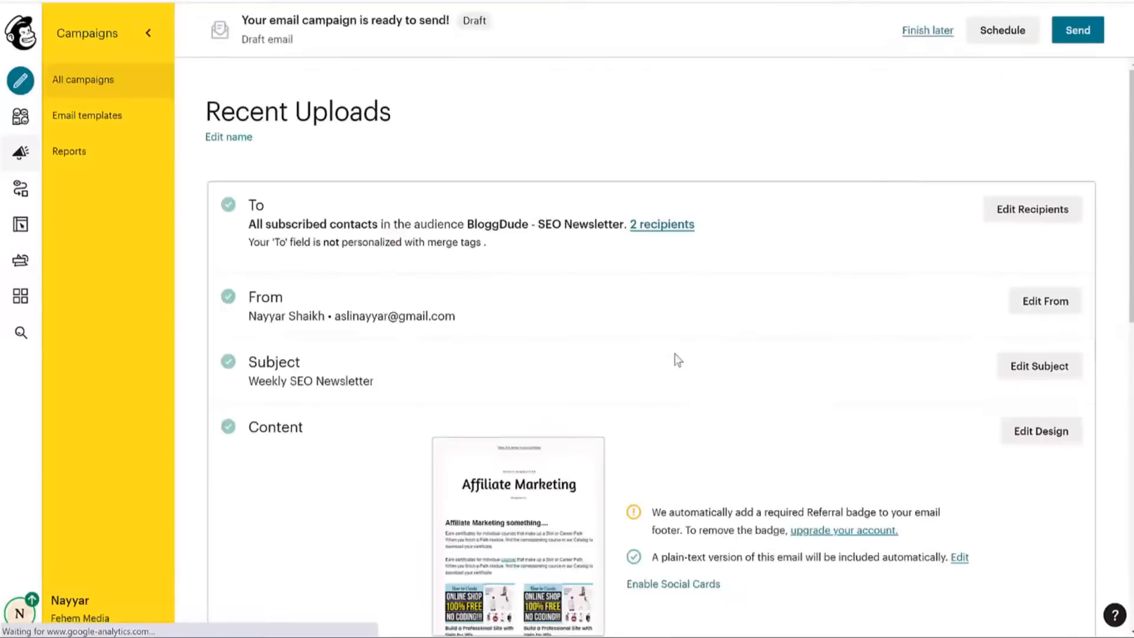
# Look over the campaign's scheduling options and close them without scheduling.
pyautogui.scroll(-5, 674, 366)
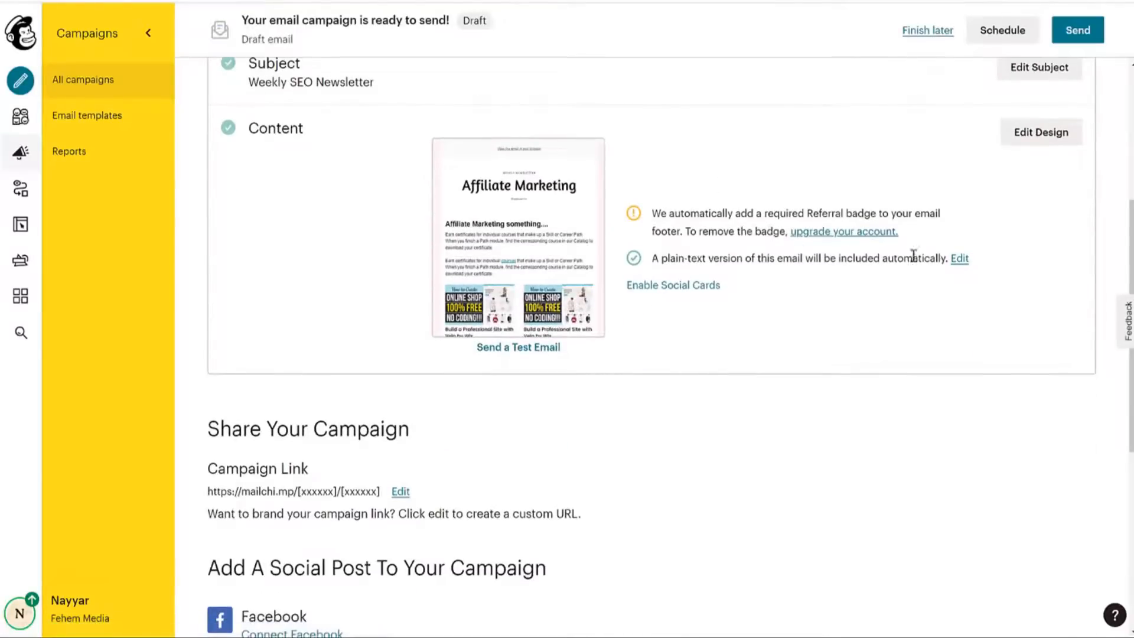
pyautogui.scroll(-7, 952, 259)
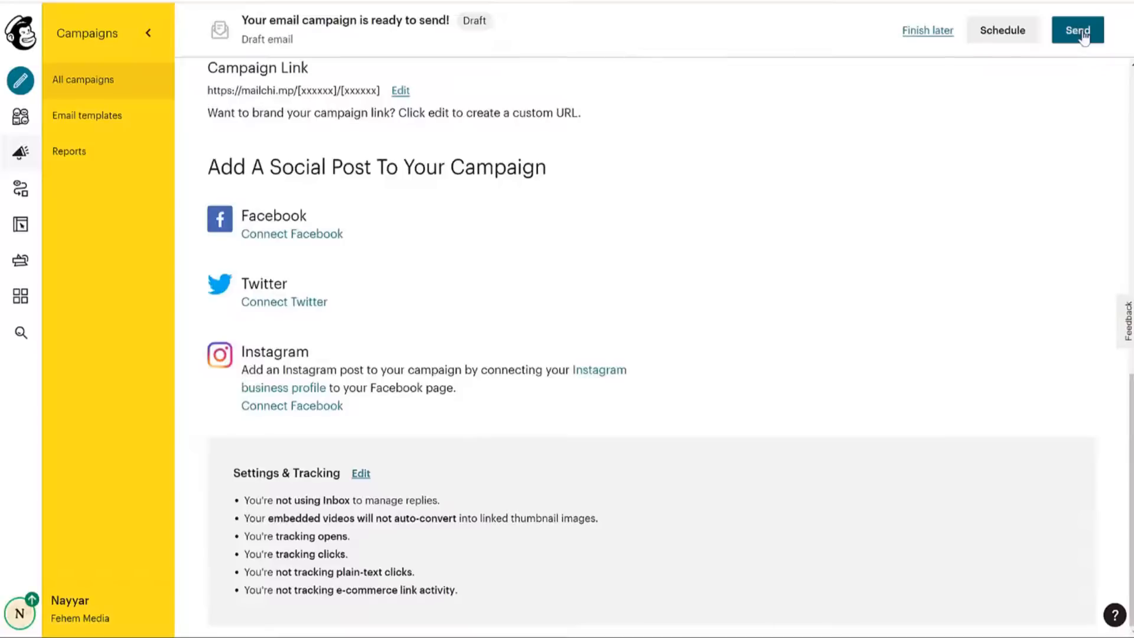
pyautogui.click(1033, 36)
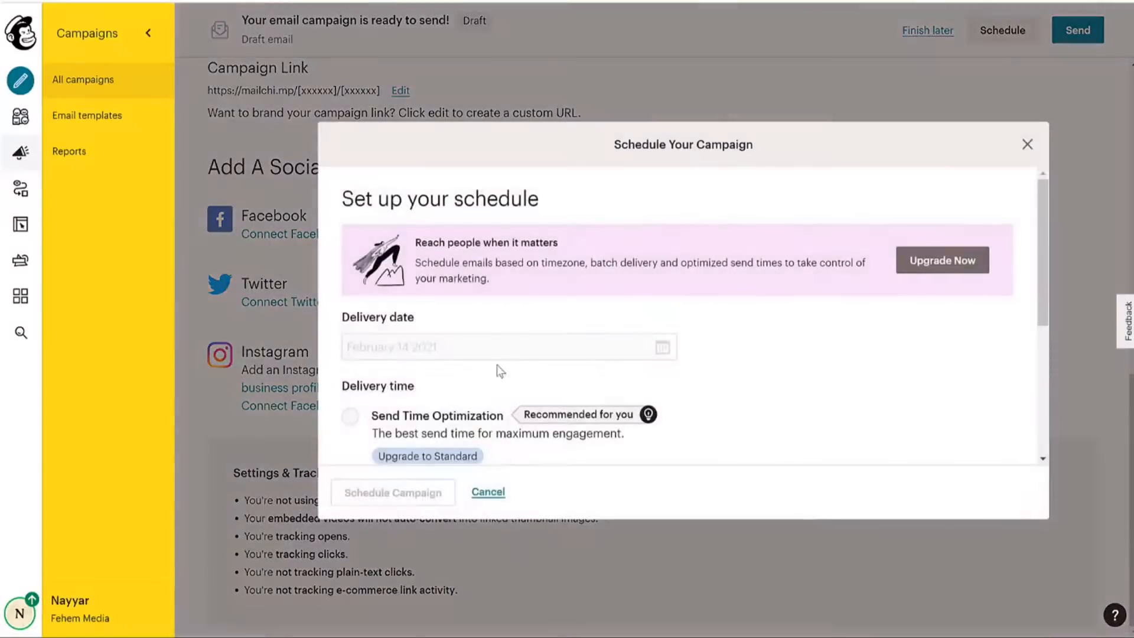
pyautogui.scroll(-3, 532, 321)
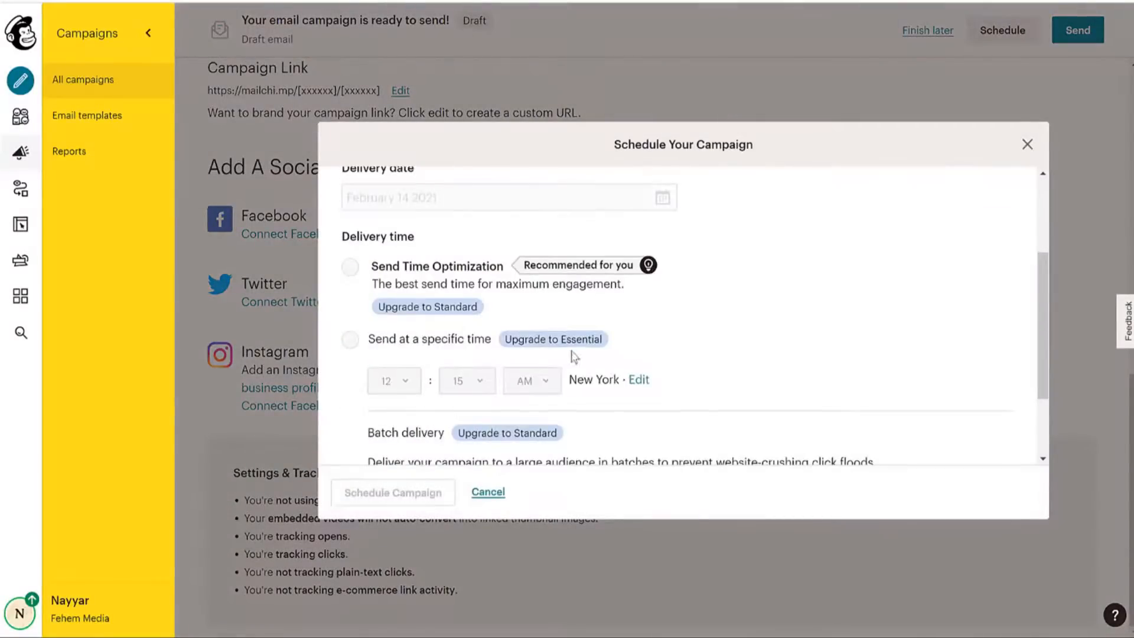
pyautogui.scroll(3, 638, 348)
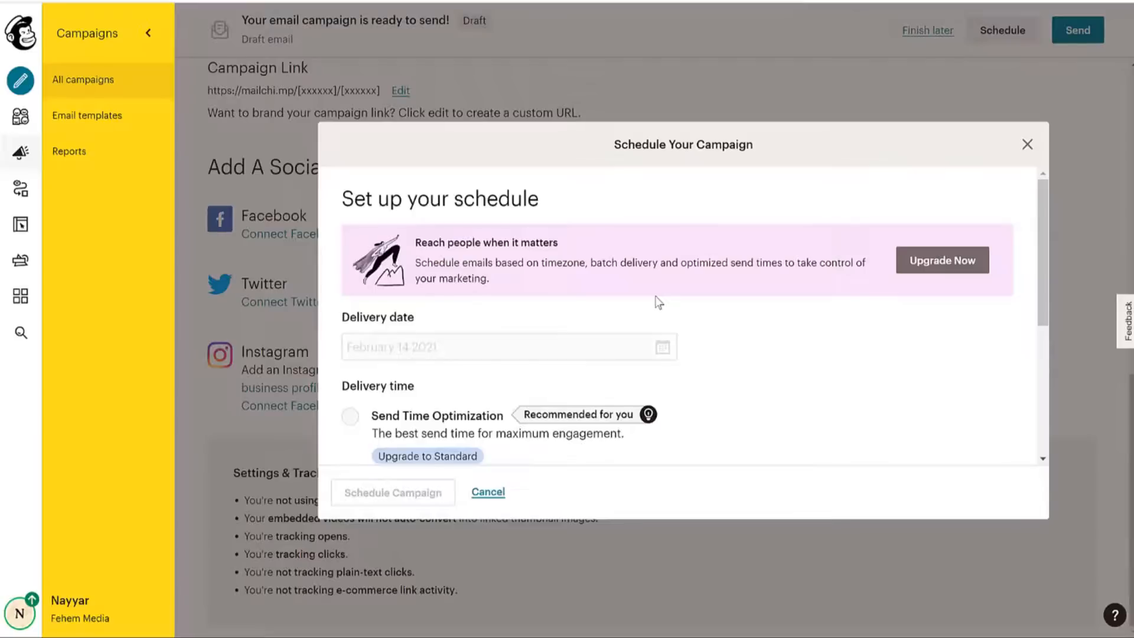
pyautogui.click(1028, 144)
# Send Recent Uploads now to the 2 subscribers, then return to the Gmail inbox.
pyautogui.click(1074, 41)
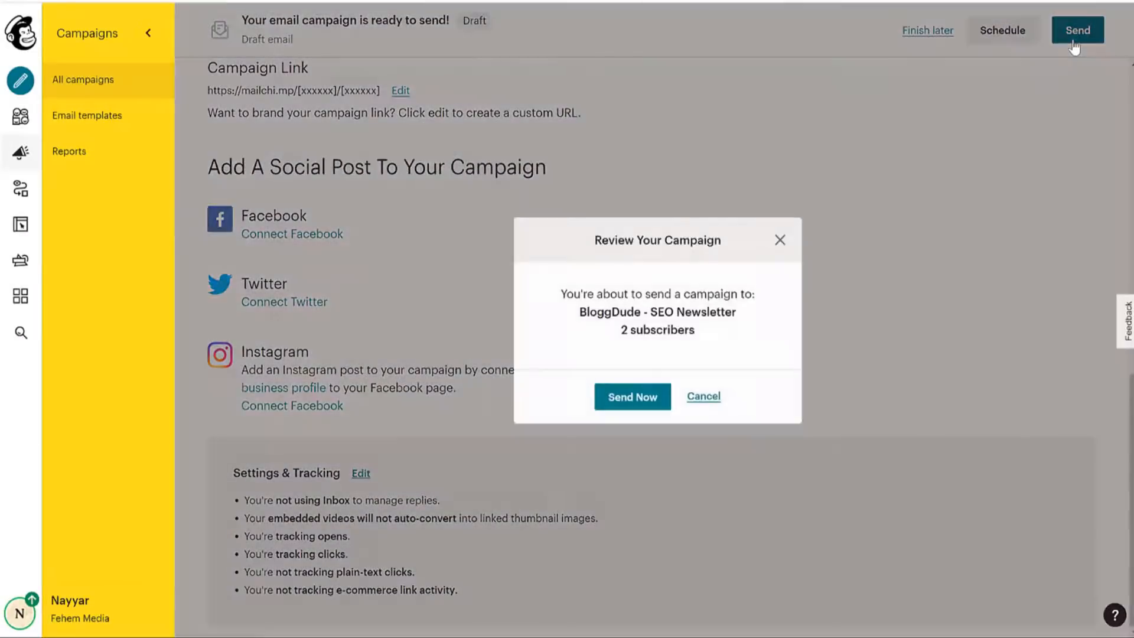
pyautogui.click(646, 400)
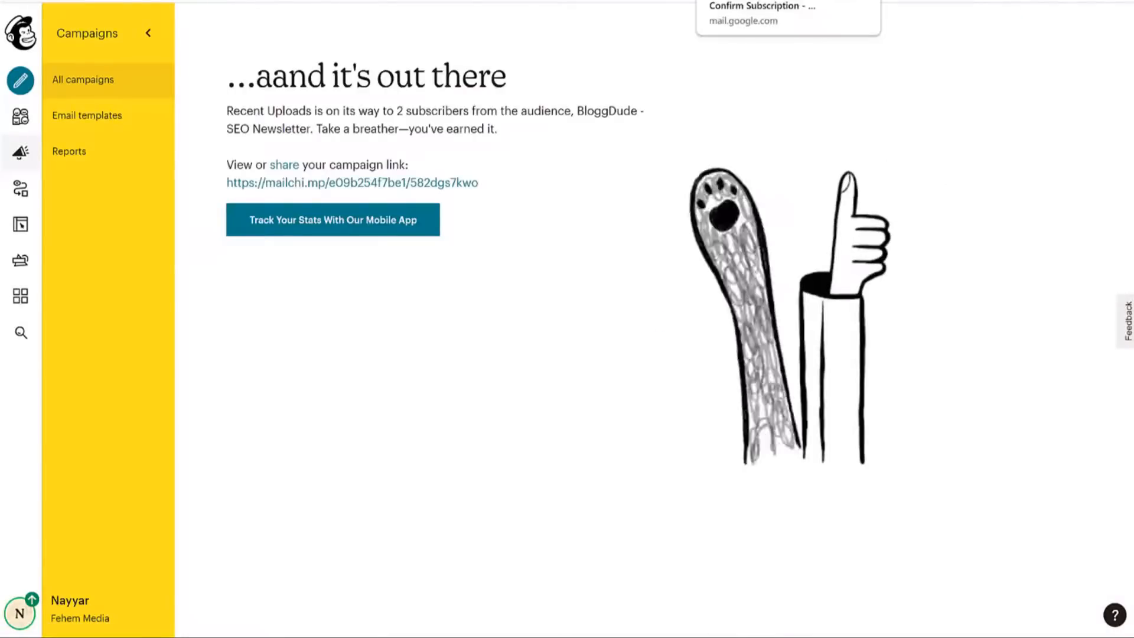
pyautogui.click(750, 1)
pyautogui.click(25, 122)
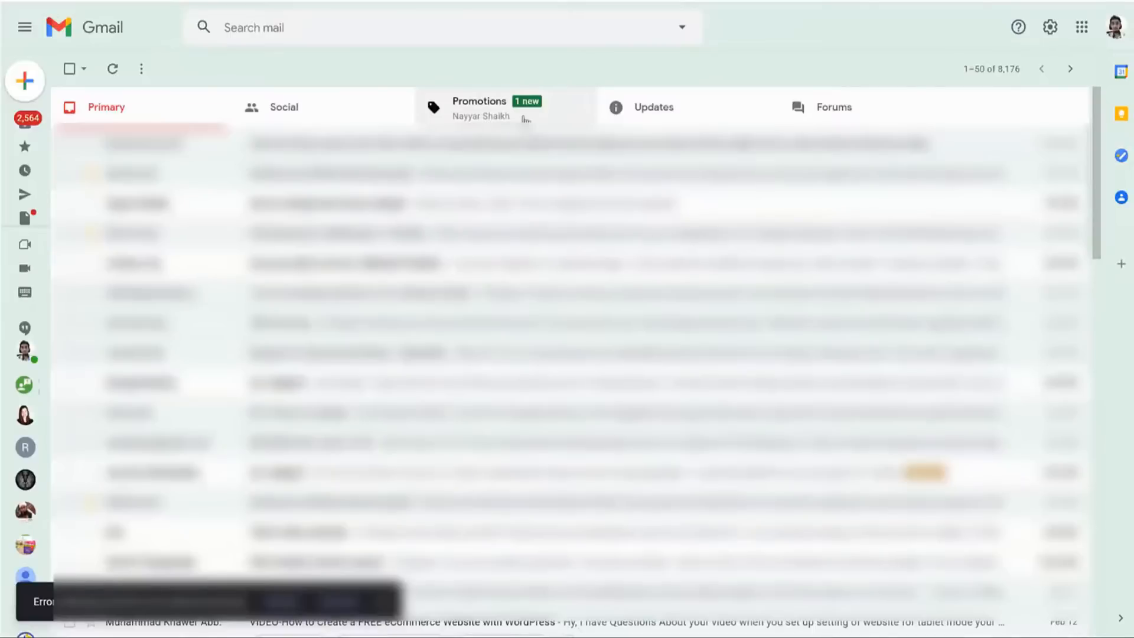
# Open the Weekly SEO Newsletter email under Promotions and dismiss the mail-checking error notice.
pyautogui.click(526, 118)
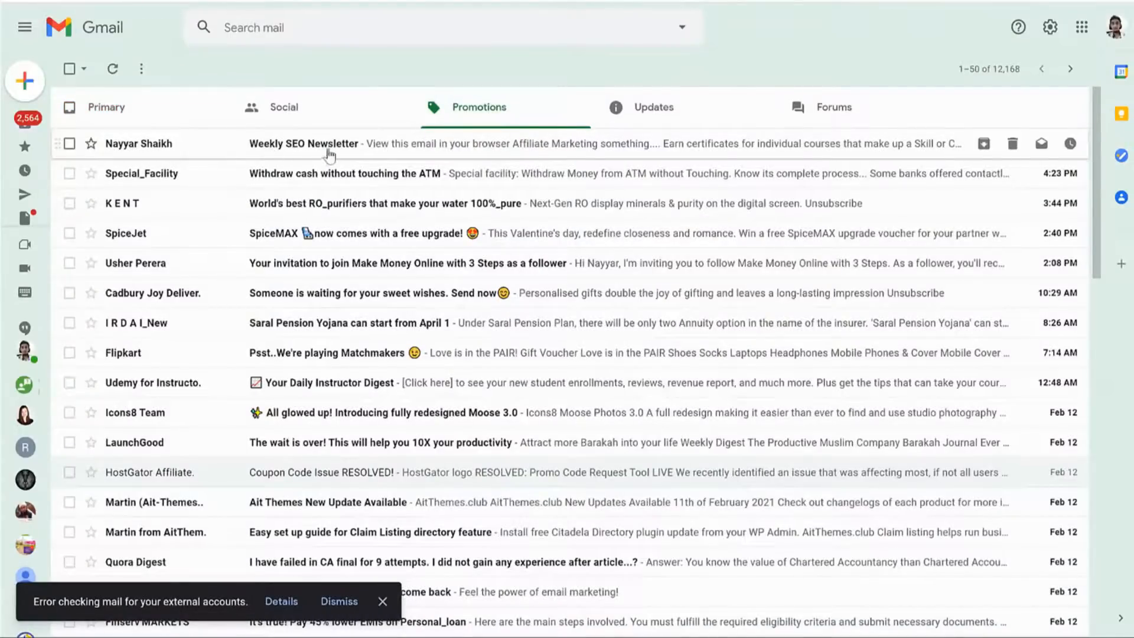
pyautogui.click(418, 148)
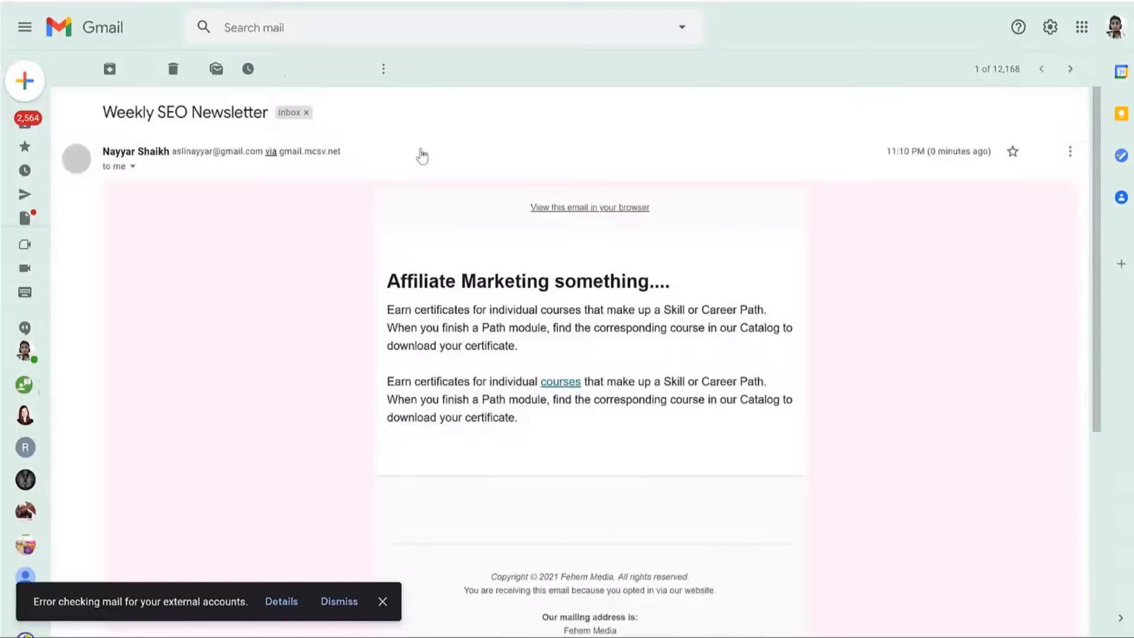
pyautogui.click(381, 602)
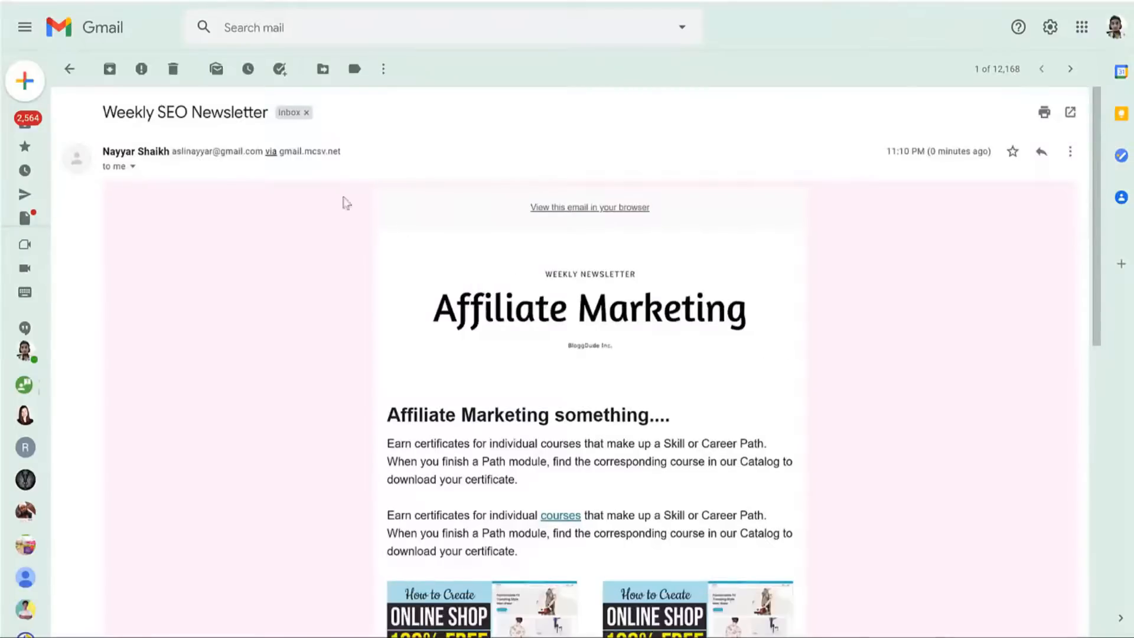
# Scroll through the newsletter, checking the footer mailing address and the subject line.
pyautogui.scroll(-5, 807, 280)
pyautogui.scroll(-4, 807, 281)
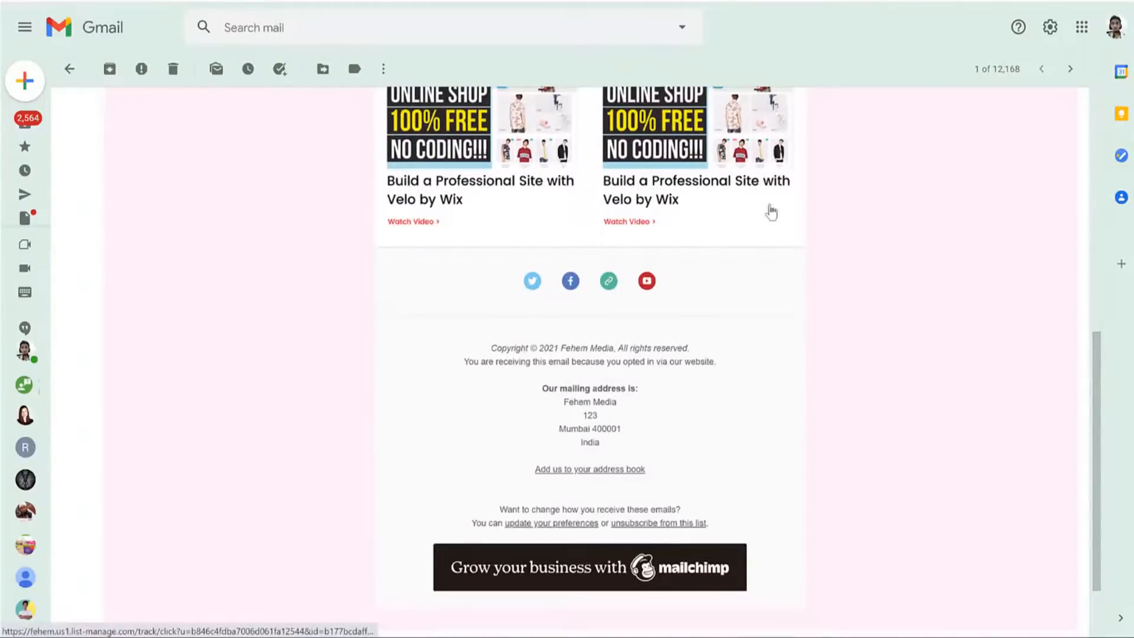
pyautogui.scroll(-2, 458, 213)
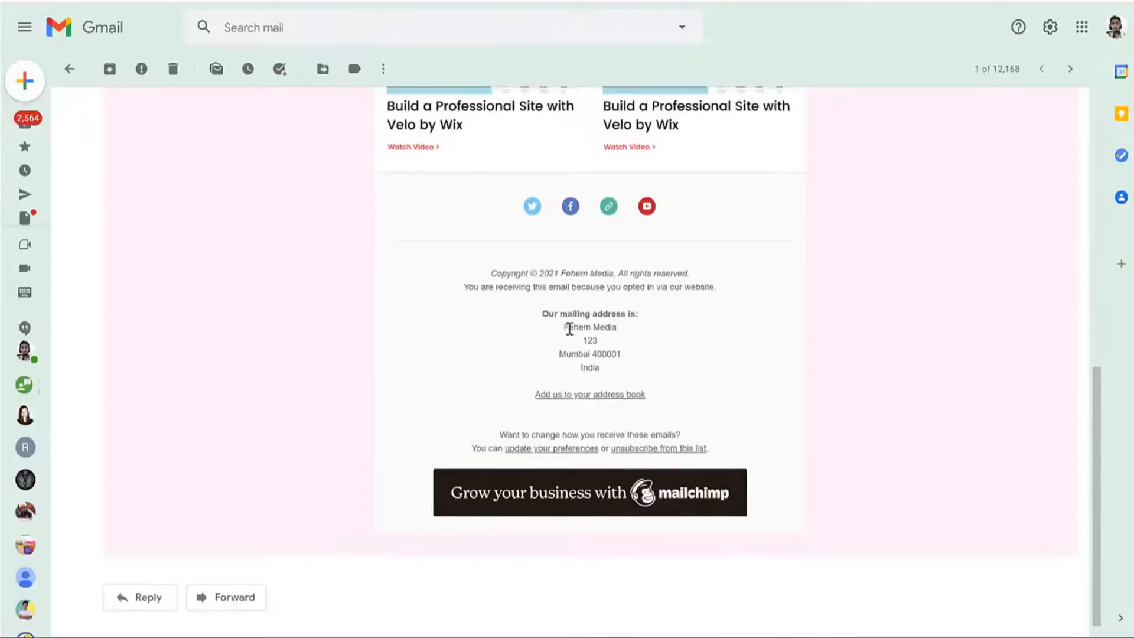
pyautogui.moveTo(549, 314); pyautogui.dragTo(631, 383)
pyautogui.scroll(10, 630, 464)
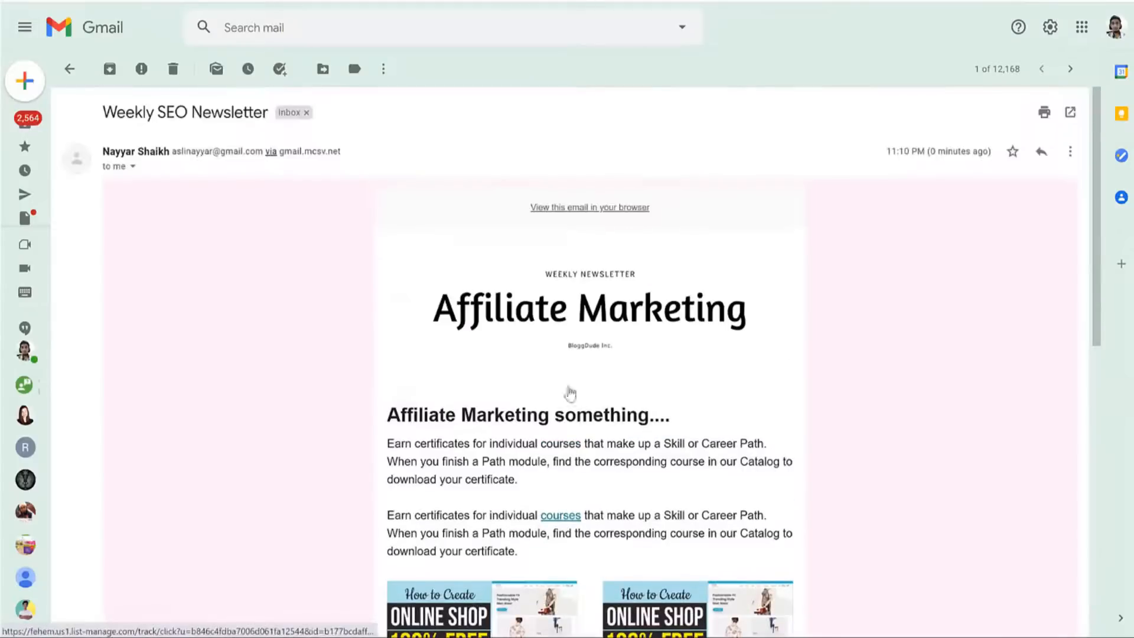
pyautogui.moveTo(123, 108); pyautogui.dragTo(245, 112)
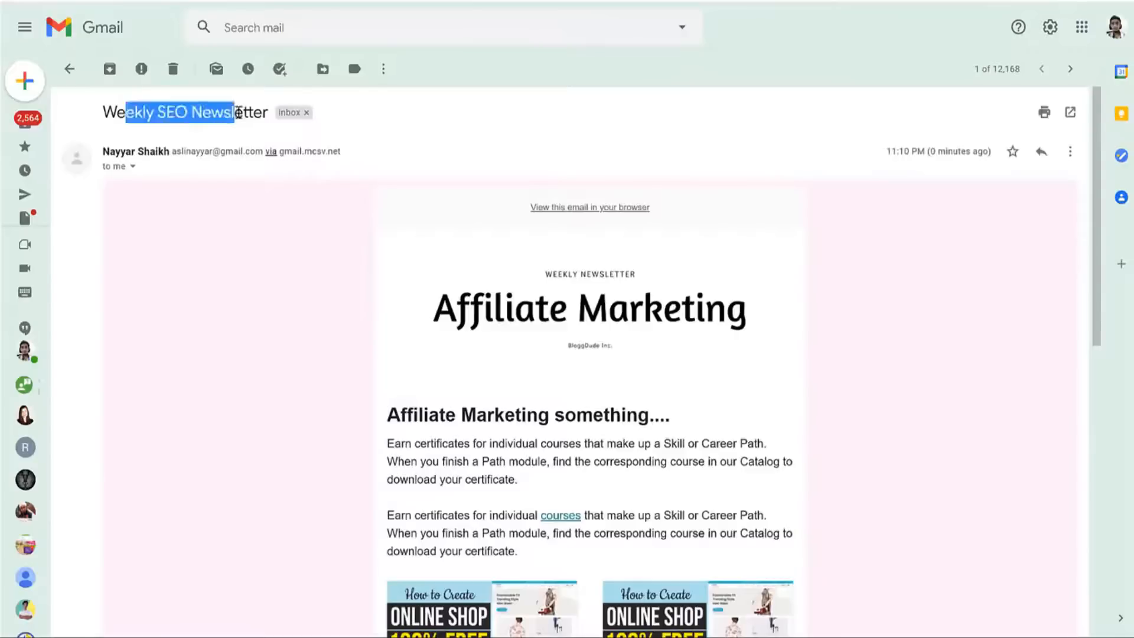
pyautogui.click(428, 142)
pyautogui.scroll(-10, 915, 251)
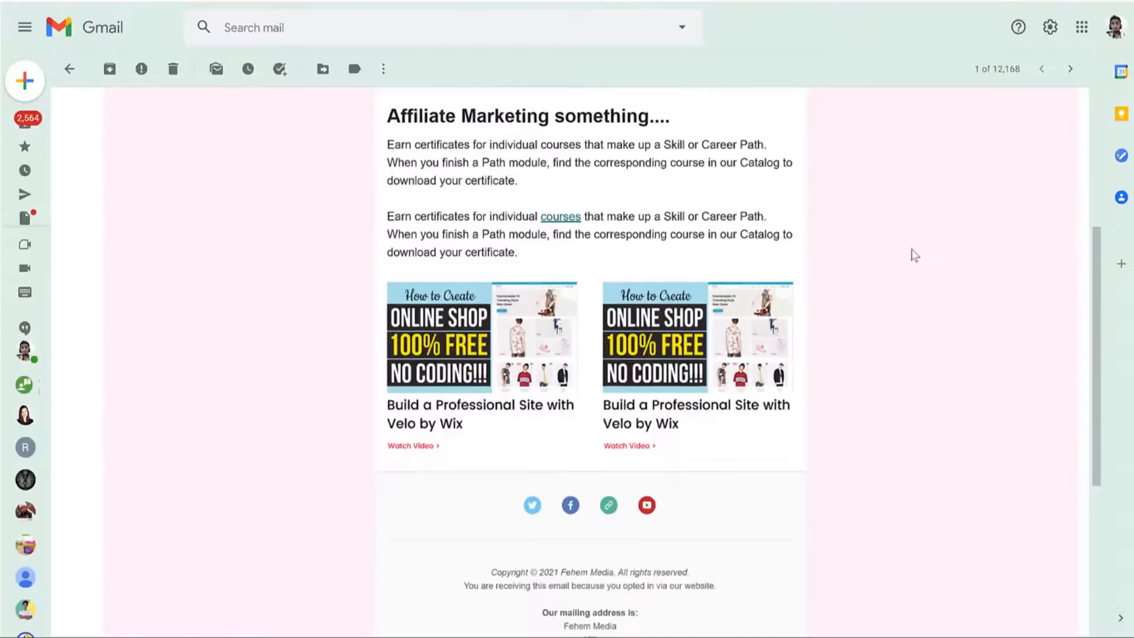
pyautogui.scroll(10, 900, 283)
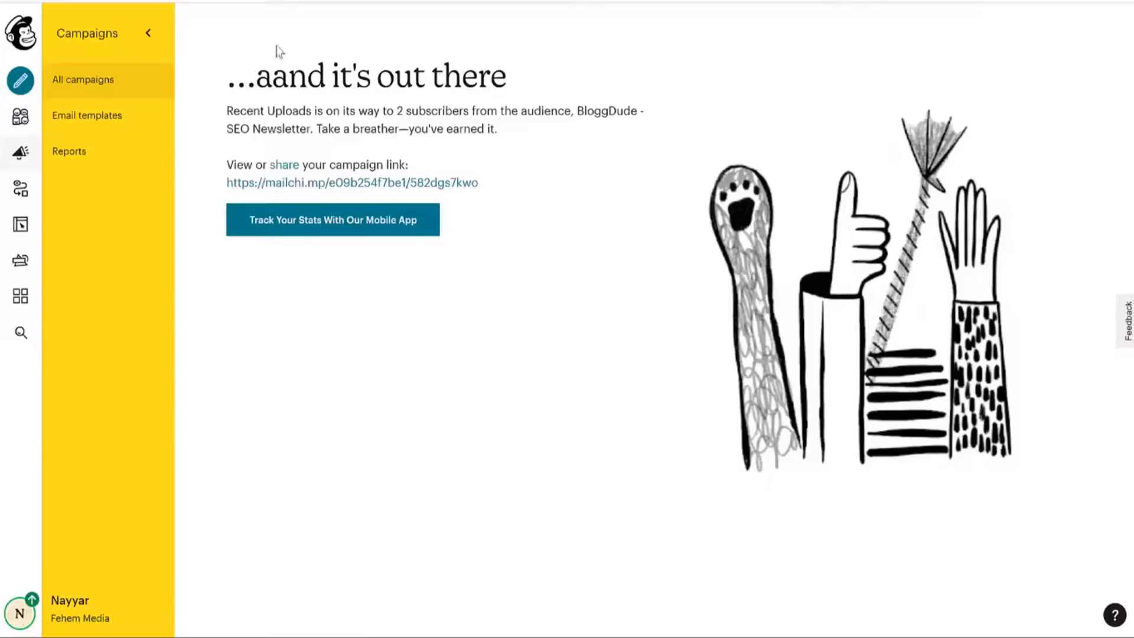
# Check the Recent Uploads report's 50.0% open and 50.0% click rates, then return to All campaigns.
pyautogui.click(64, 89)
pyautogui.click(64, 89)
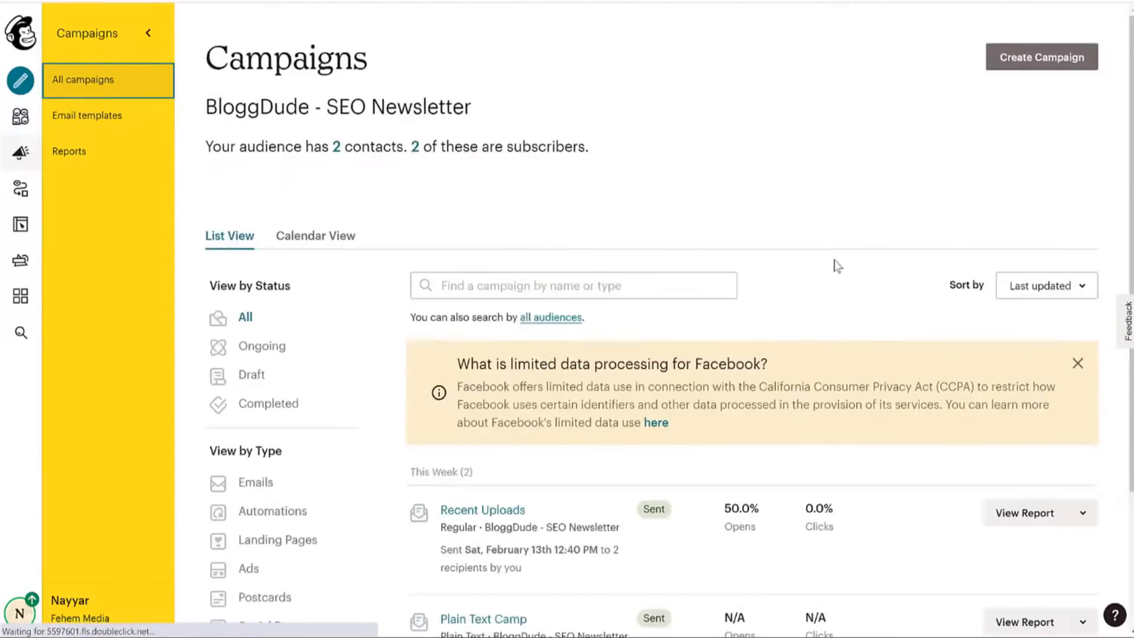
pyautogui.scroll(-3, 838, 266)
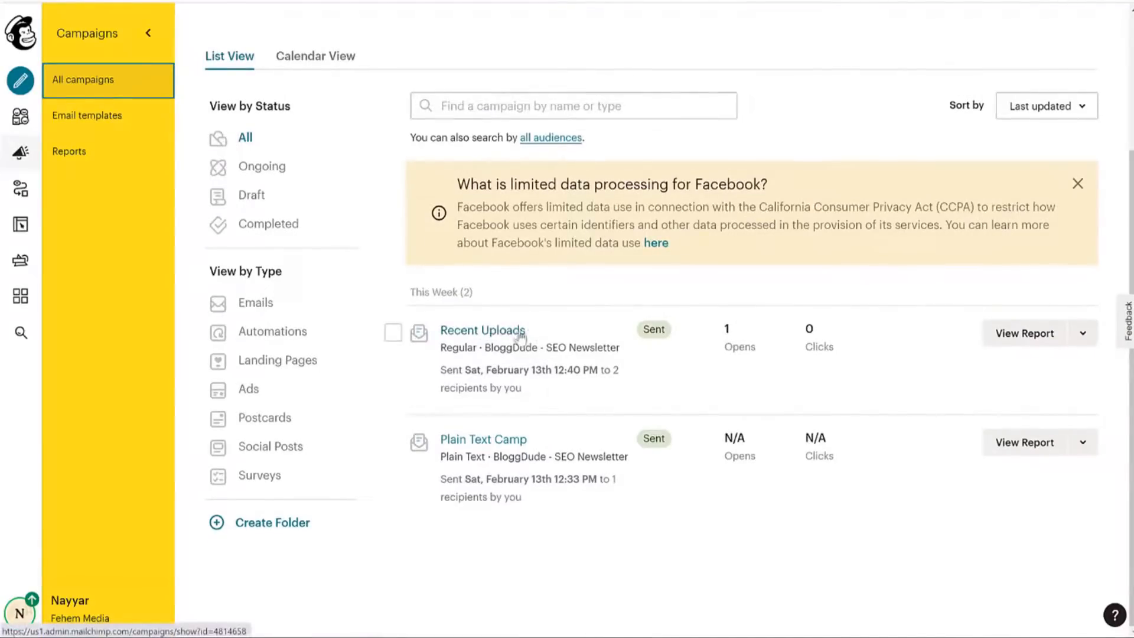
pyautogui.click(1029, 336)
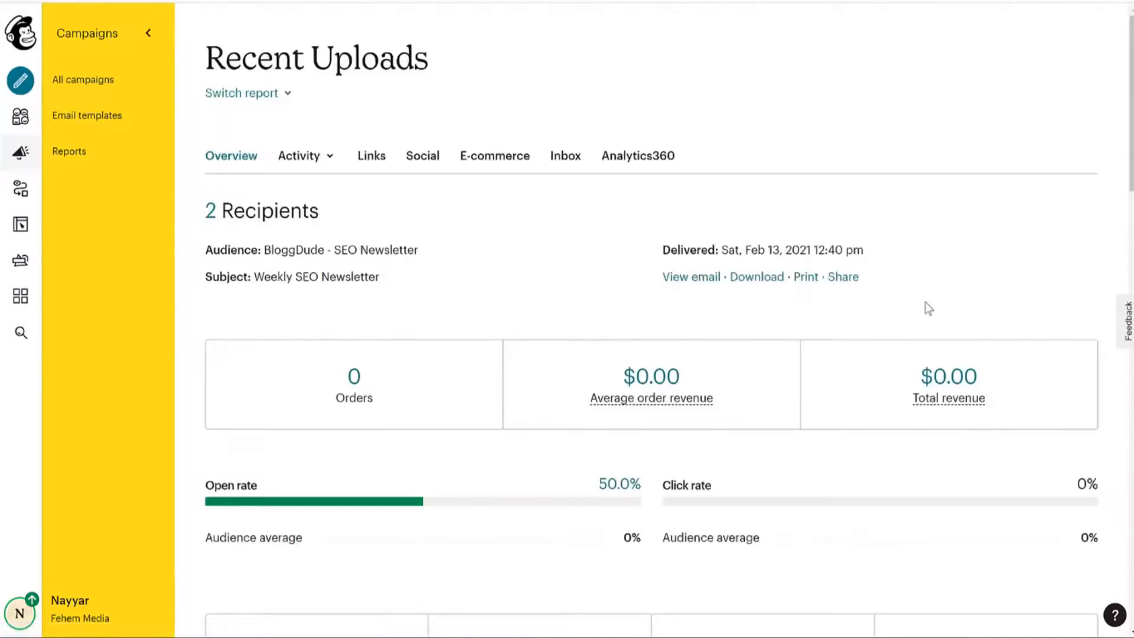
pyautogui.scroll(-5, 288, 204)
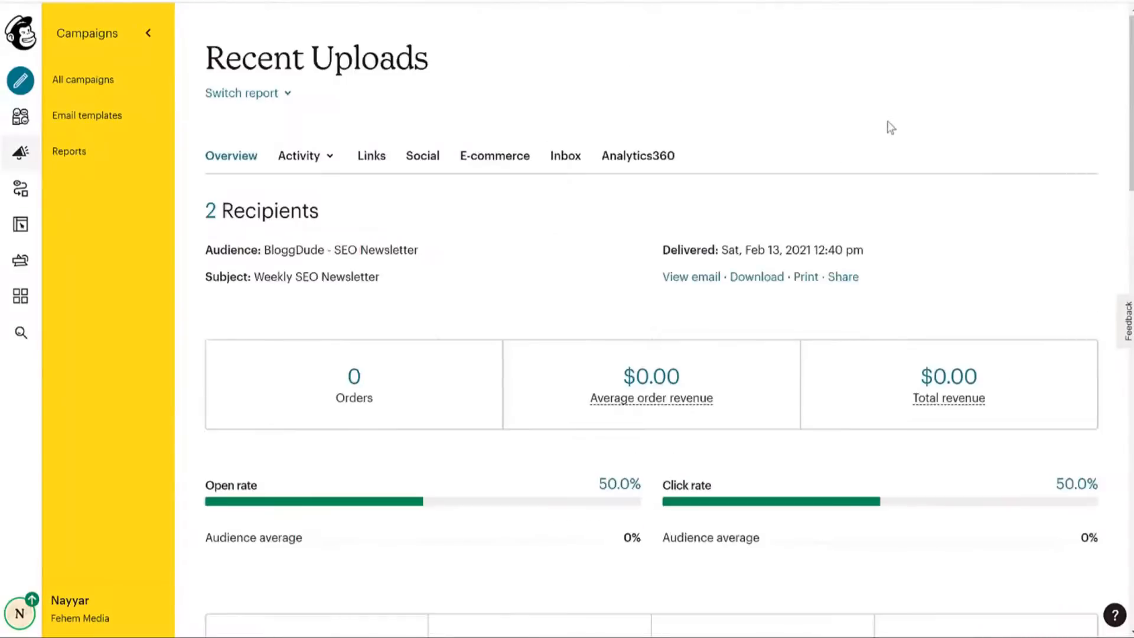
pyautogui.click(94, 79)
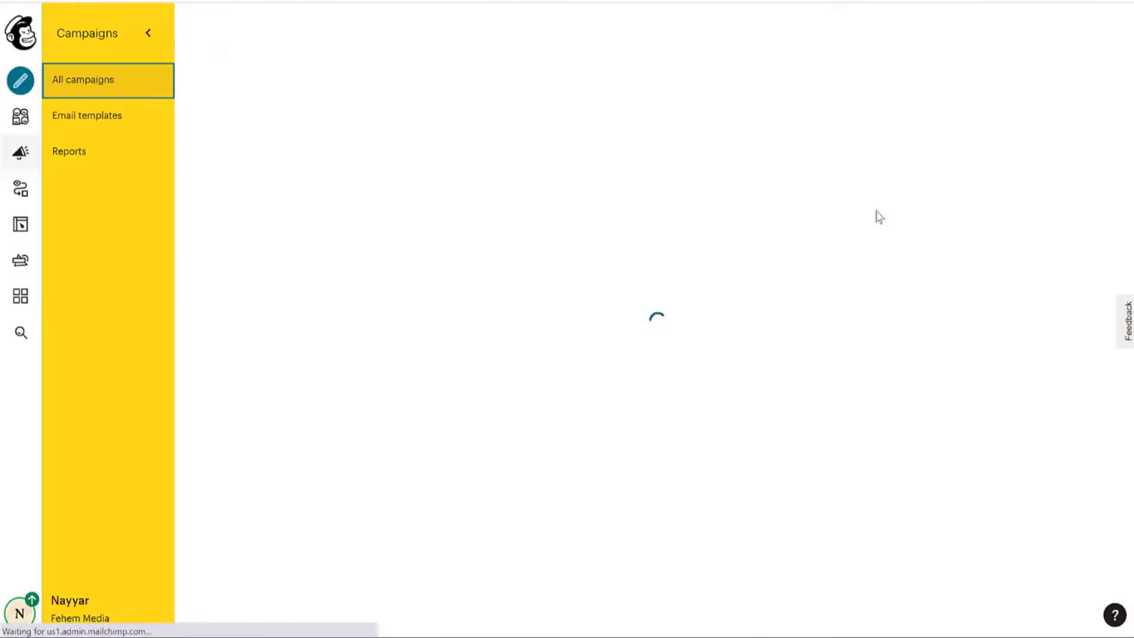
# Create a 'Single welcome email' welcome-new-subscribers automation for the BloggDude - SEO Newsletter audience.
pyautogui.click(1037, 59)
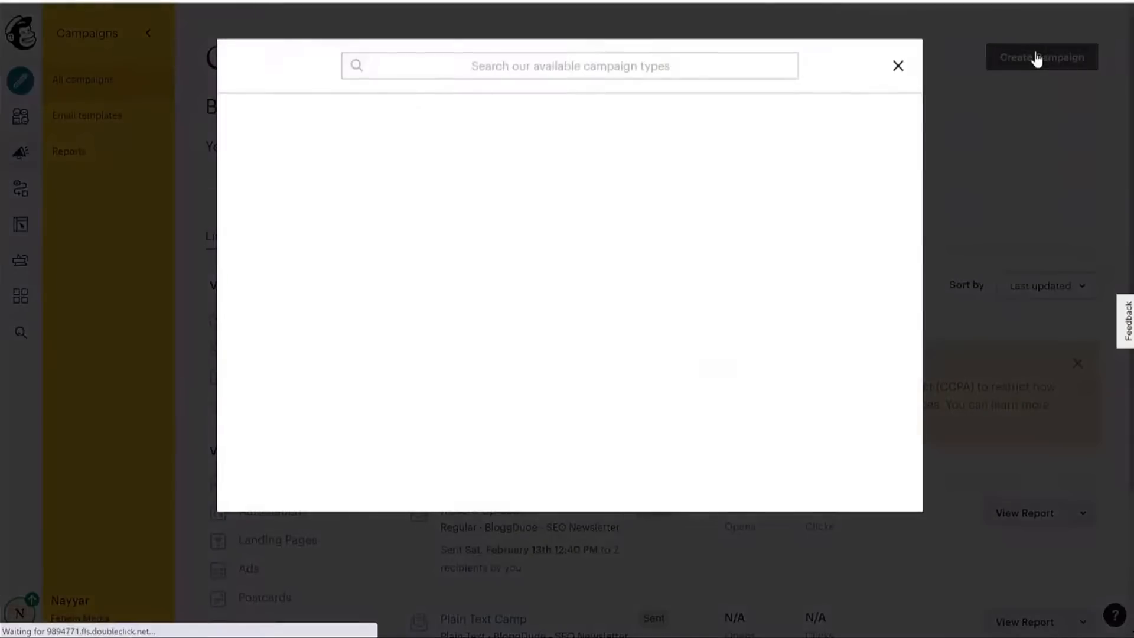
pyautogui.click(293, 150)
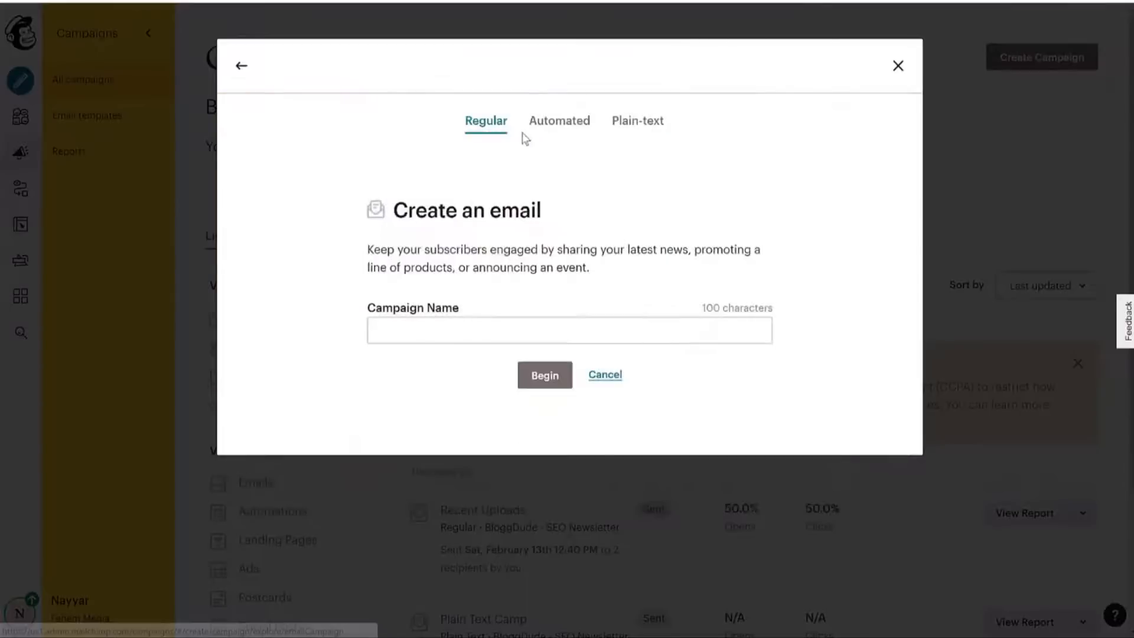
pyautogui.click(544, 124)
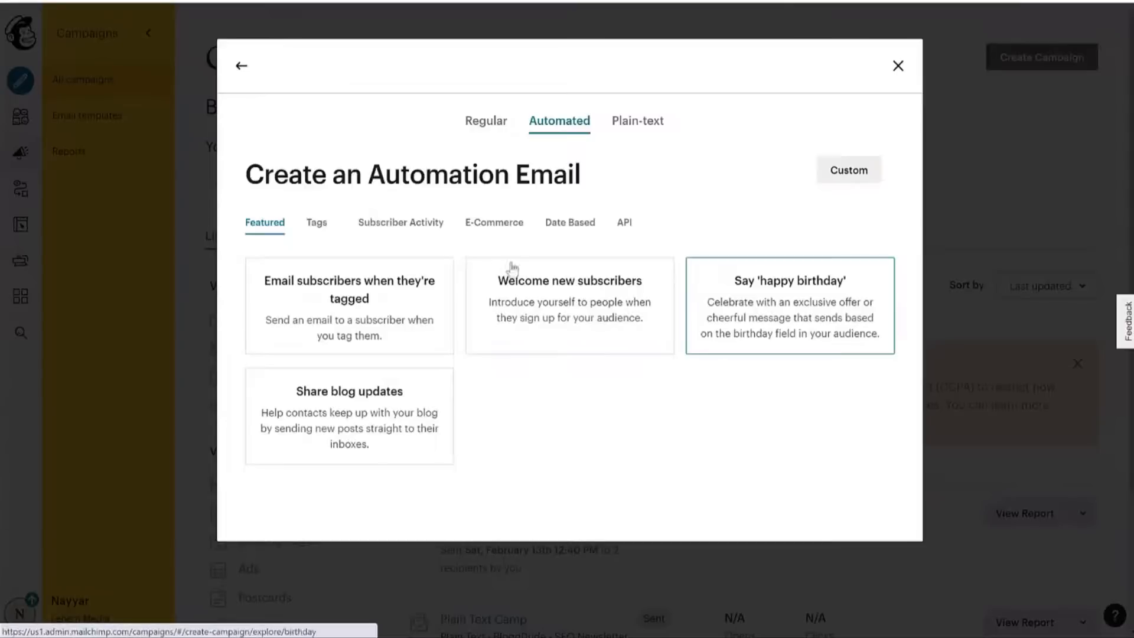
pyautogui.click(581, 305)
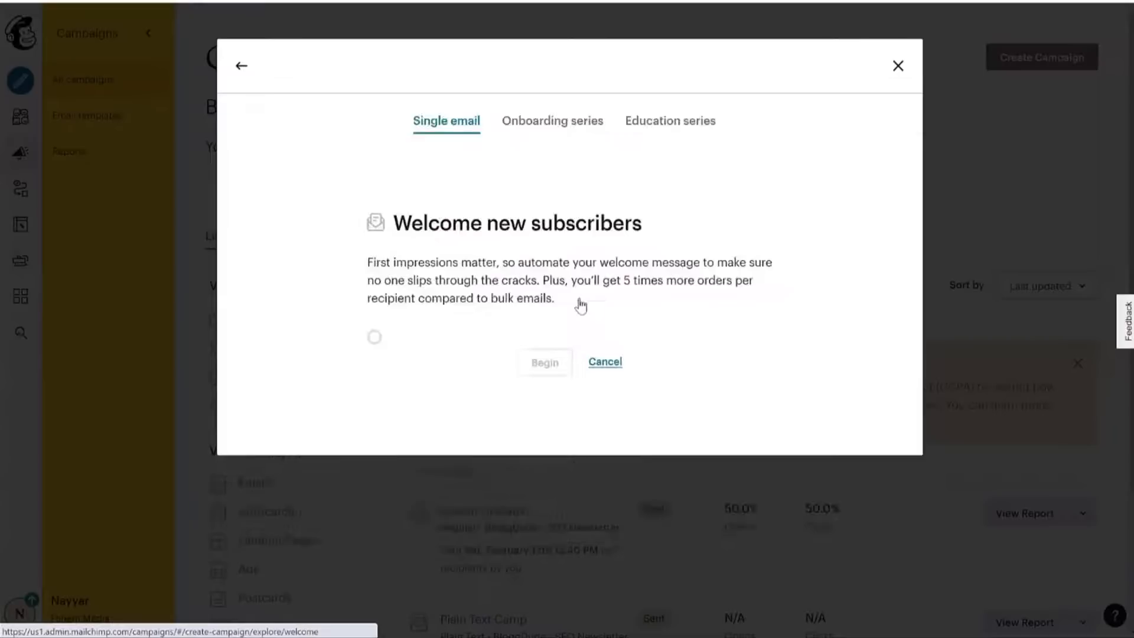
pyautogui.click(572, 312)
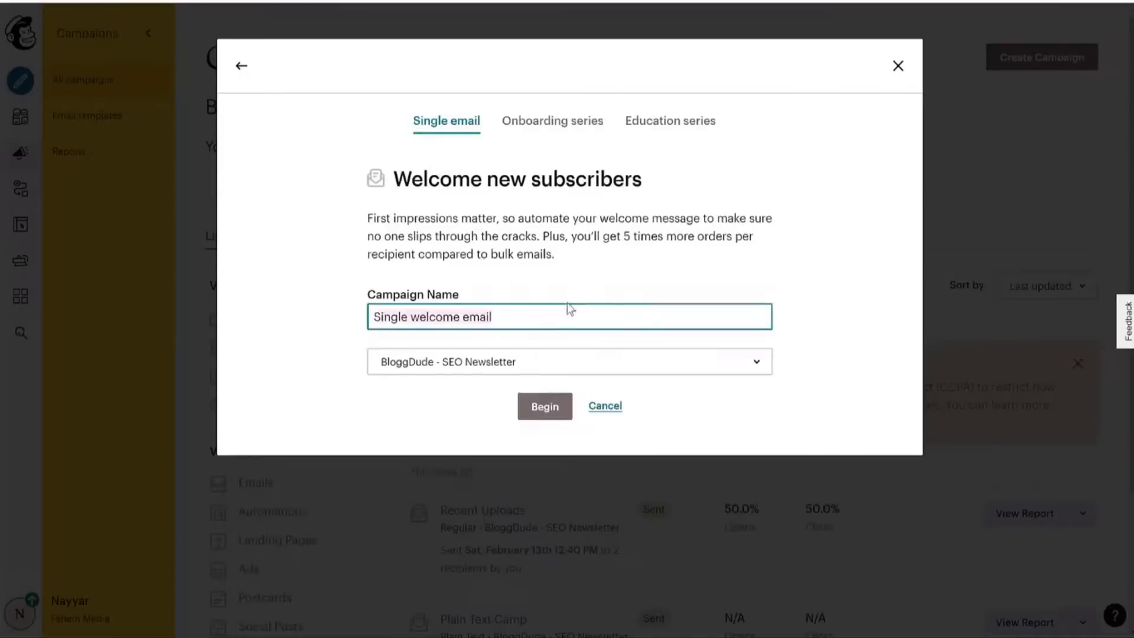
pyautogui.click(528, 367)
pyautogui.click(472, 435)
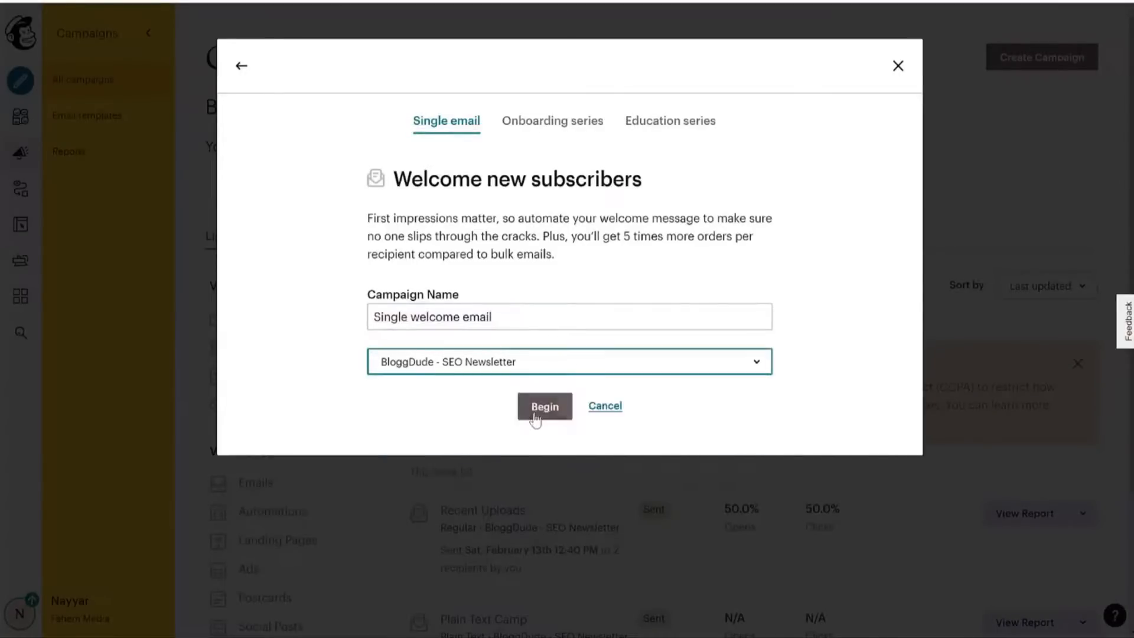
pyautogui.click(535, 416)
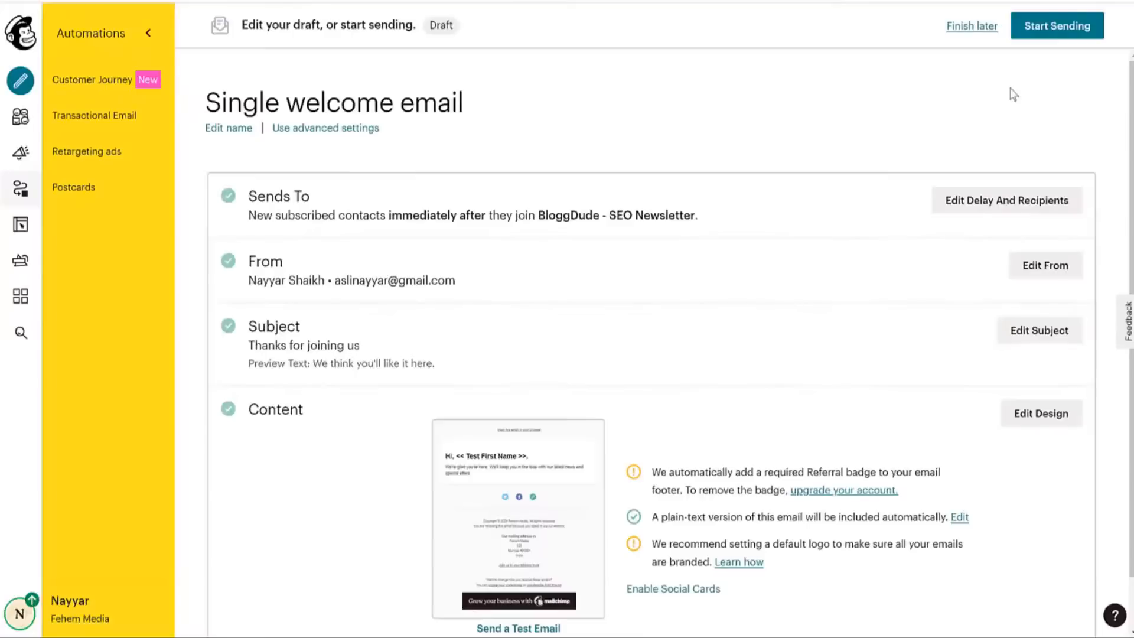
# Review the automation's send timing and sender details on the overview page.
pyautogui.scroll(-2, 566, 306)
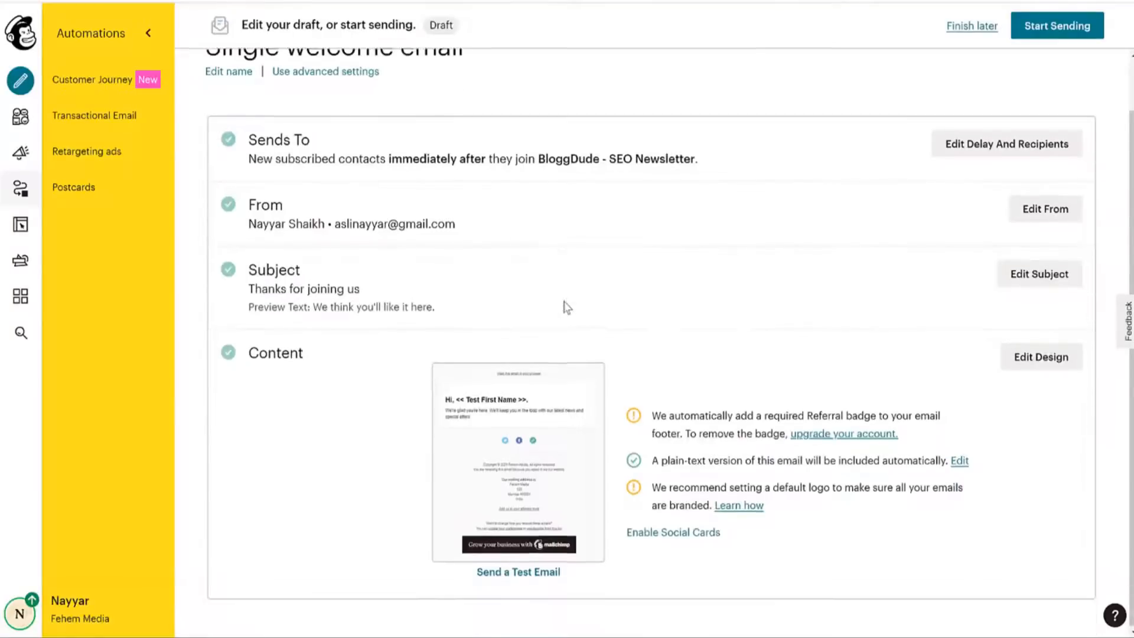
pyautogui.scroll(2, 365, 260)
pyautogui.moveTo(714, 220); pyautogui.dragTo(390, 219)
pyautogui.click(350, 288)
pyautogui.moveTo(351, 289); pyautogui.dragTo(375, 298)
pyautogui.moveTo(251, 280); pyautogui.dragTo(466, 353)
pyautogui.click(454, 344)
# Save the subject 'Thanks for joining us' and its preview text unchanged, then open the design editor.
pyautogui.click(1014, 341)
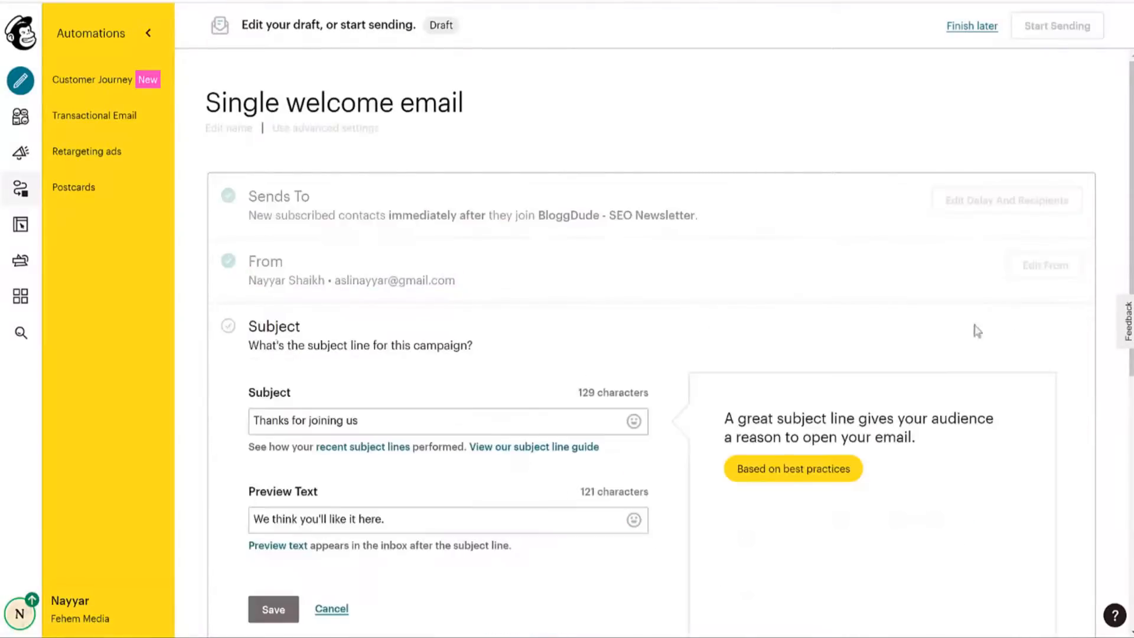
pyautogui.click(481, 204)
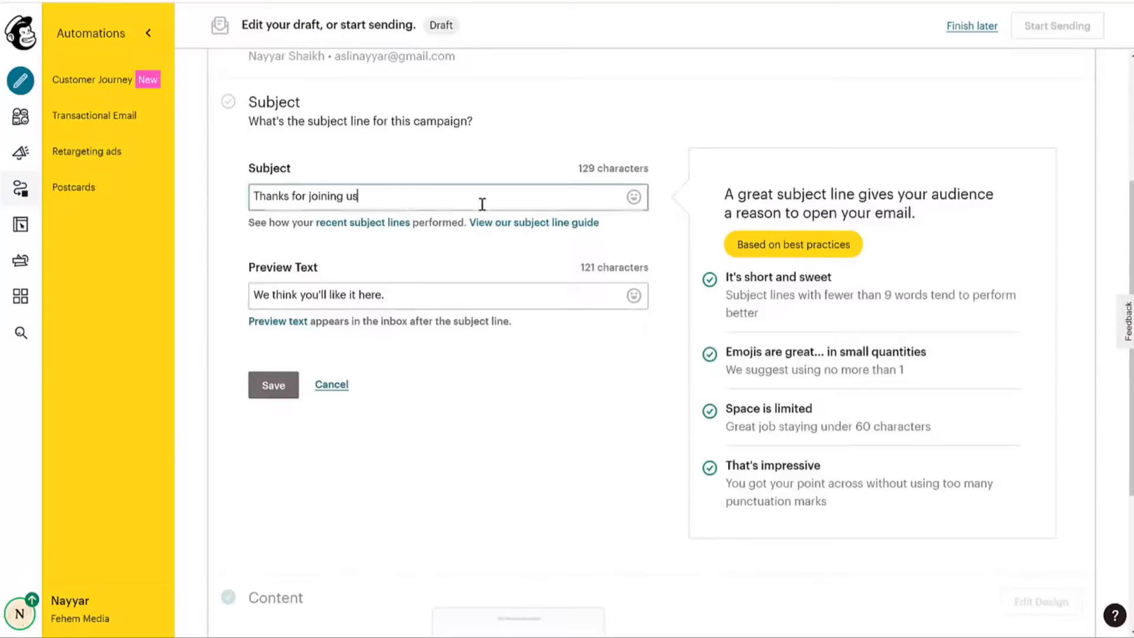
pyautogui.hotkey('ctrl', 'a')
pyautogui.click(412, 299)
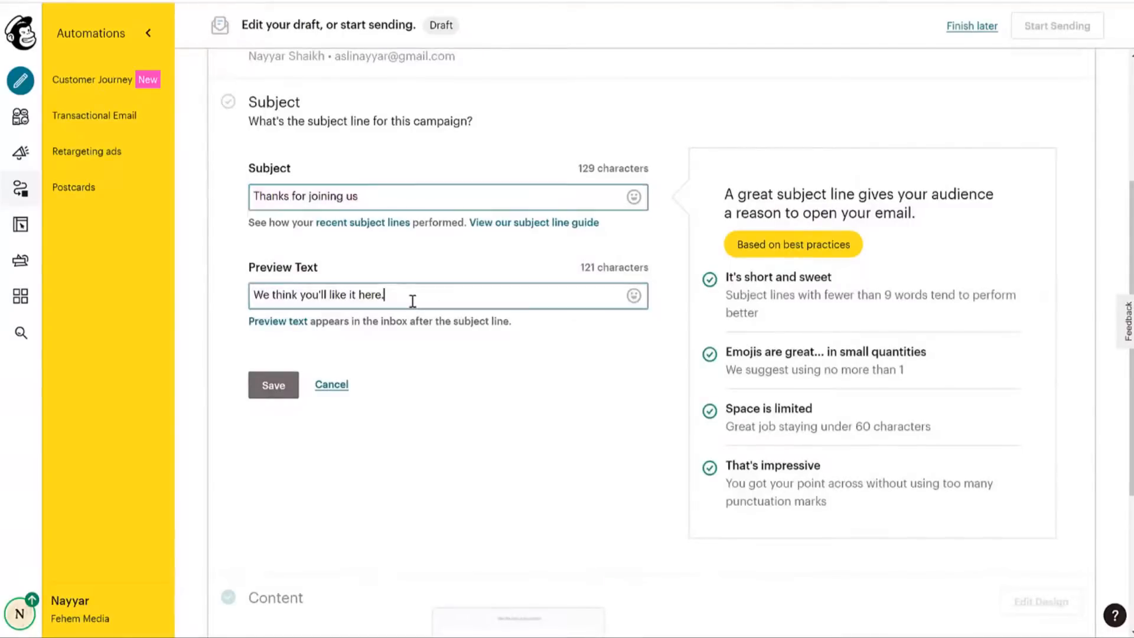
pyautogui.hotkey('ctrl', 'a')
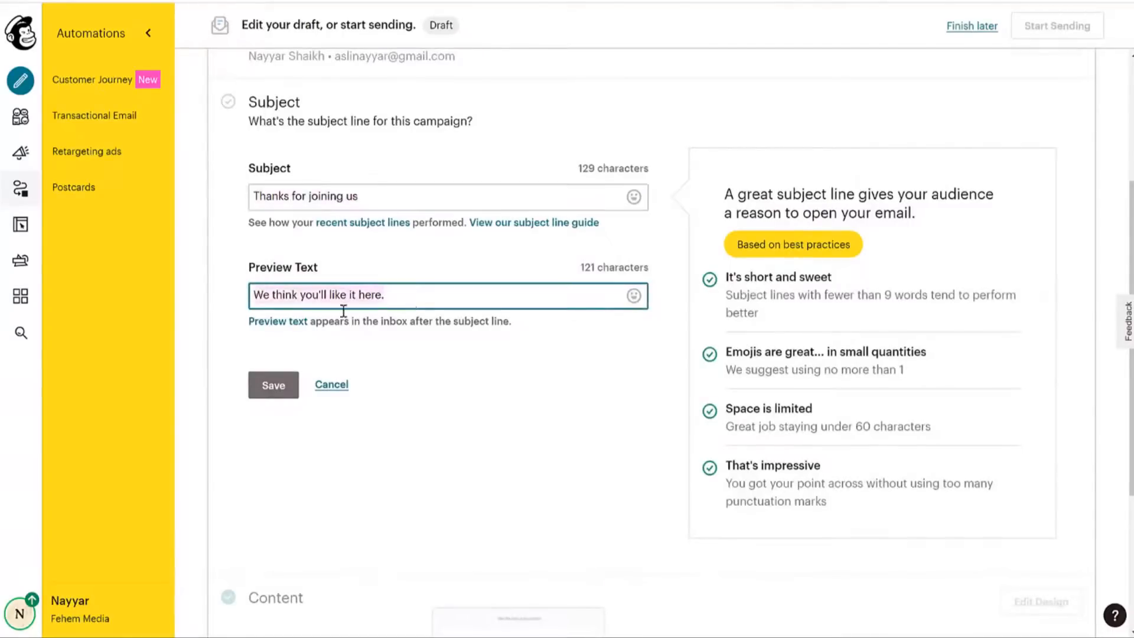
pyautogui.click(348, 382)
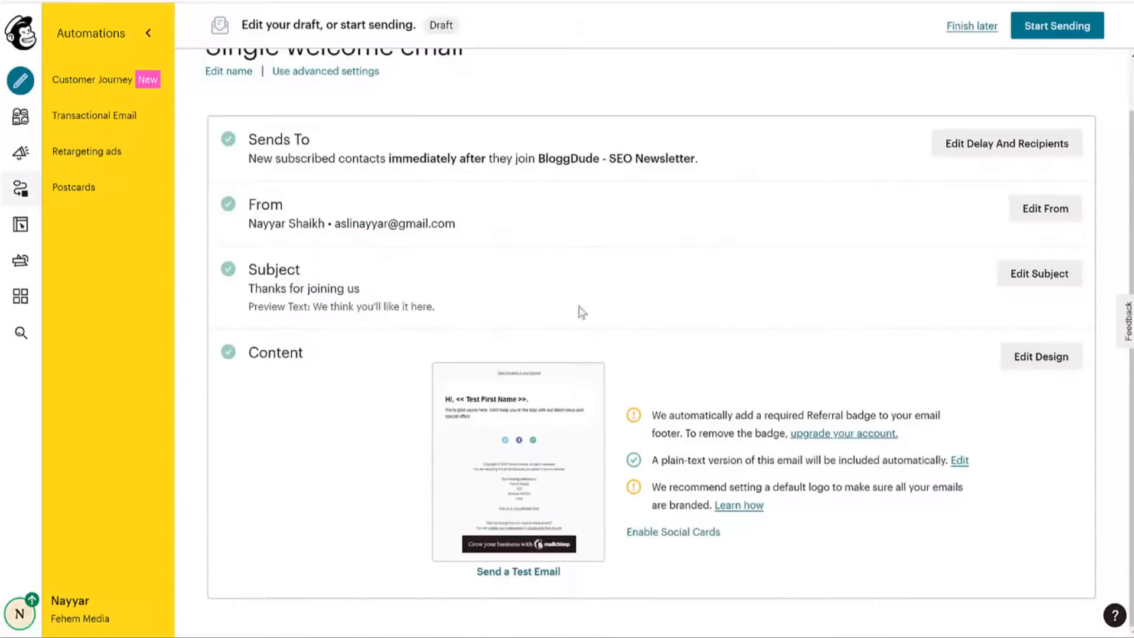
pyautogui.click(1054, 364)
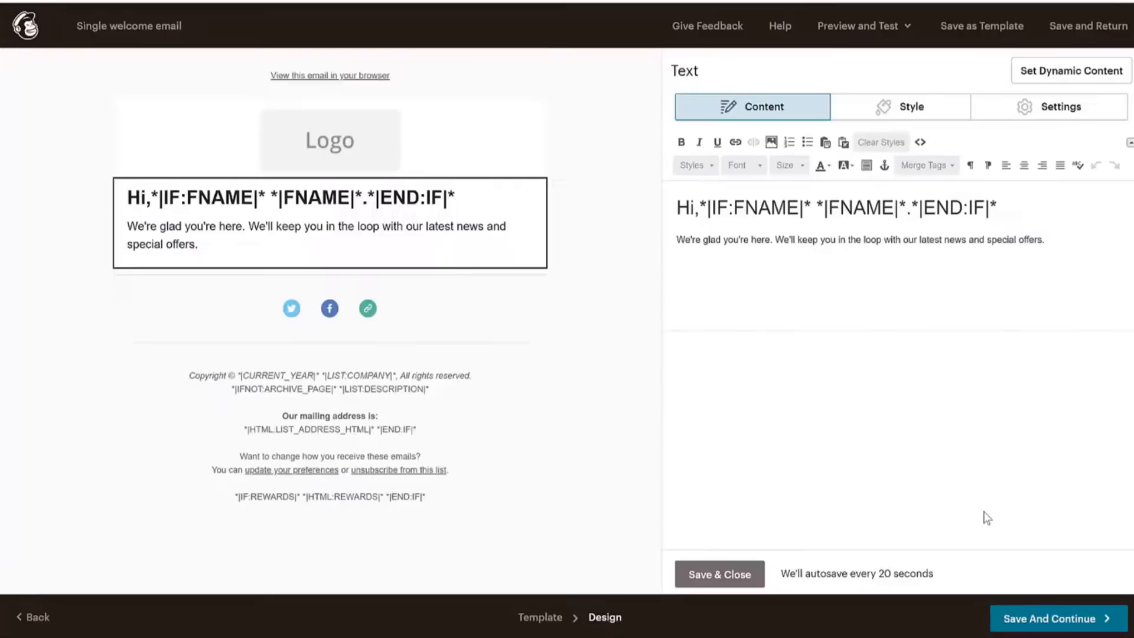
# Replace the email's logo placeholder with the Affiliate Marketing banner image, Sunset.png.
pyautogui.moveTo(290, 118)
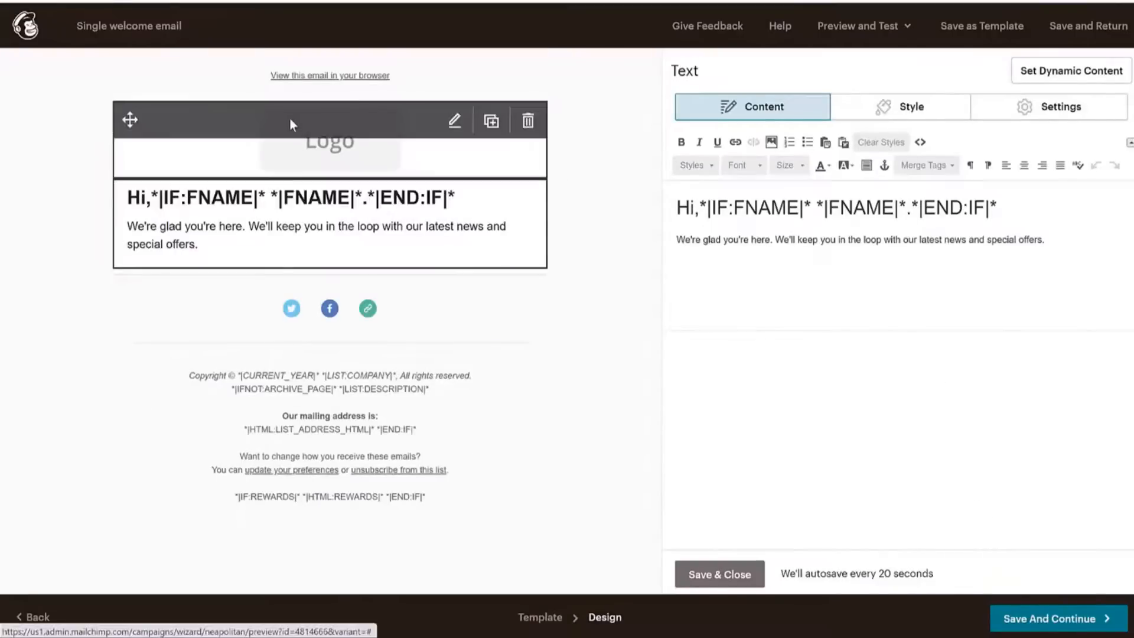
pyautogui.click(335, 153)
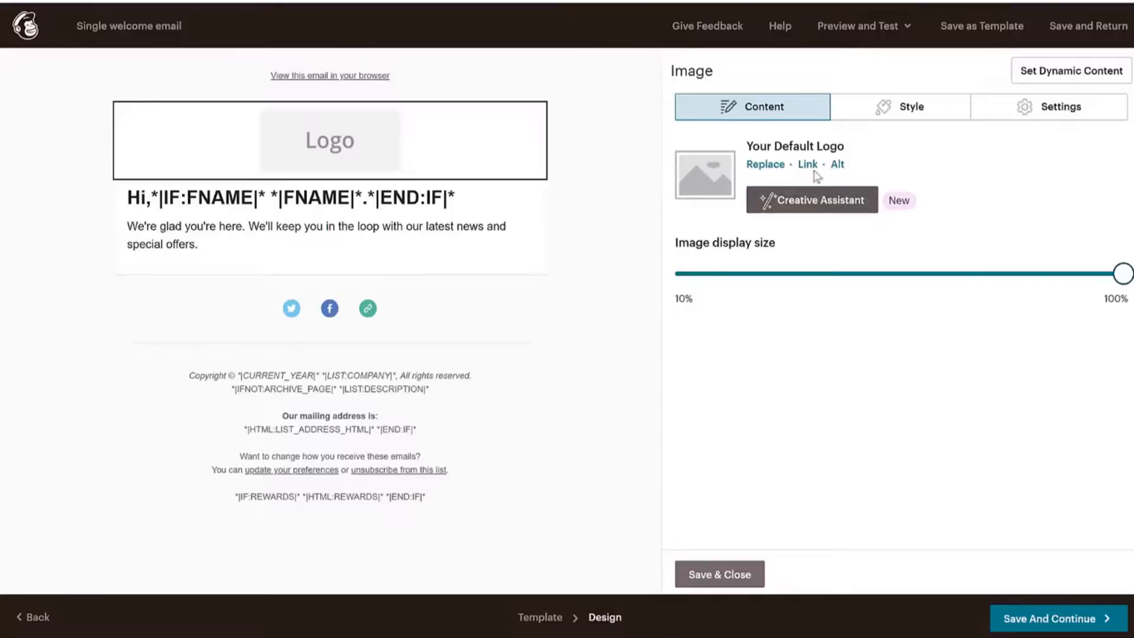
pyautogui.click(785, 208)
pyautogui.click(1119, 26)
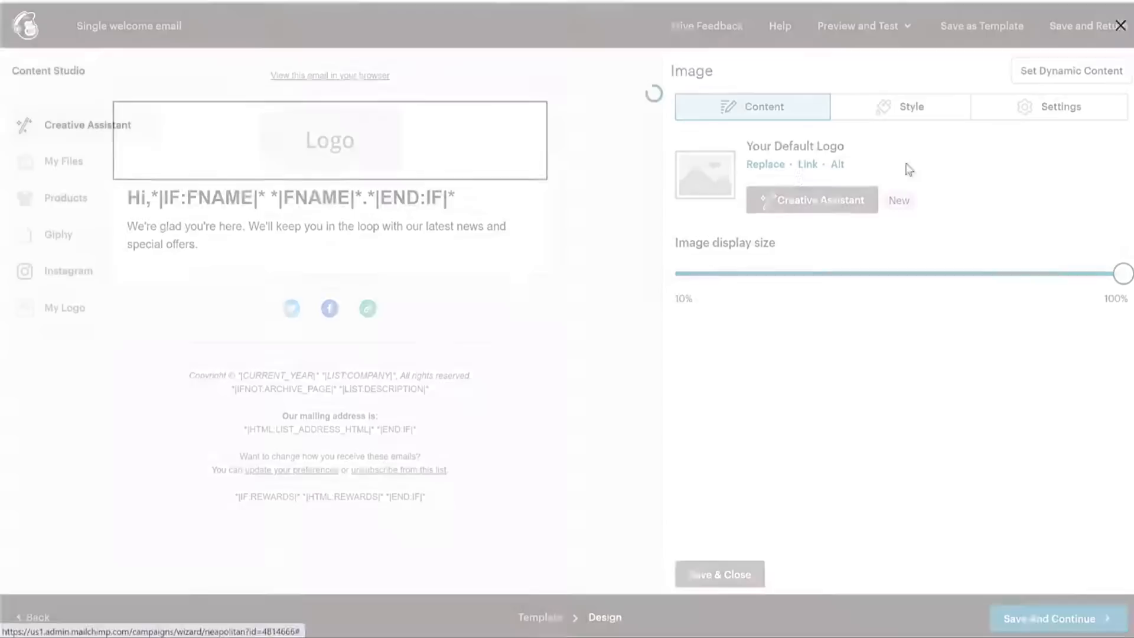
pyautogui.click(769, 165)
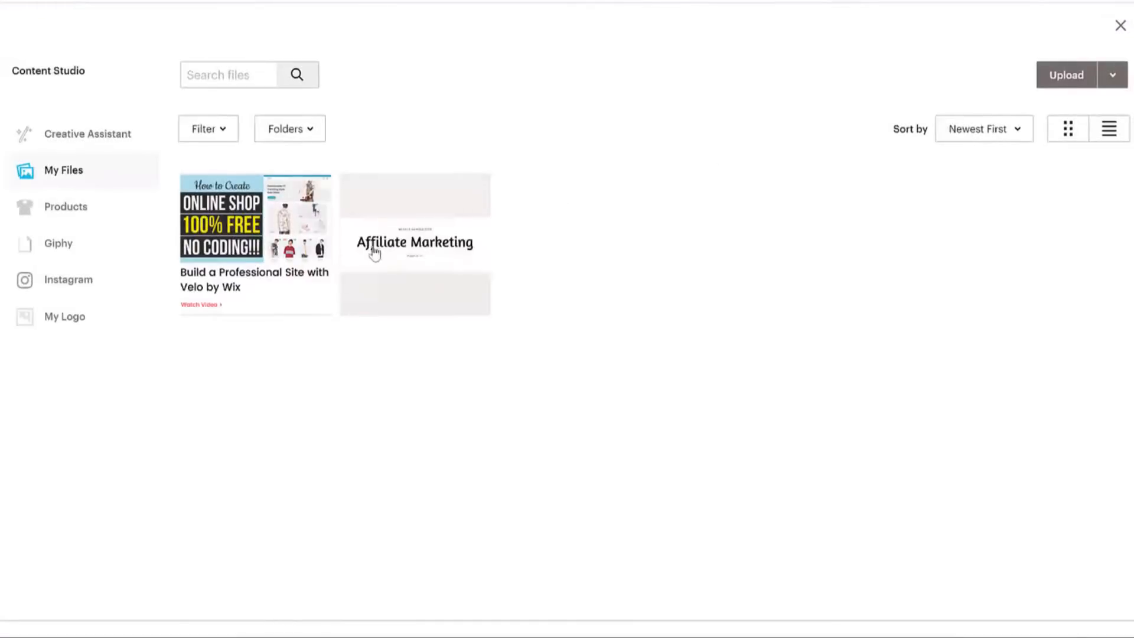
pyautogui.click(372, 250)
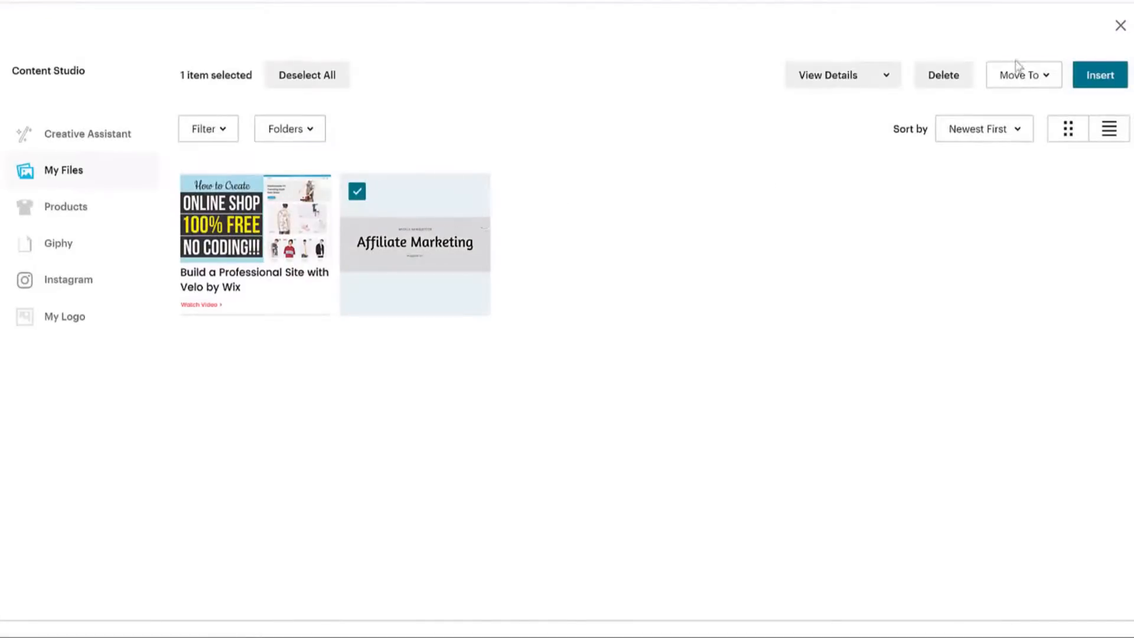
pyautogui.click(1083, 77)
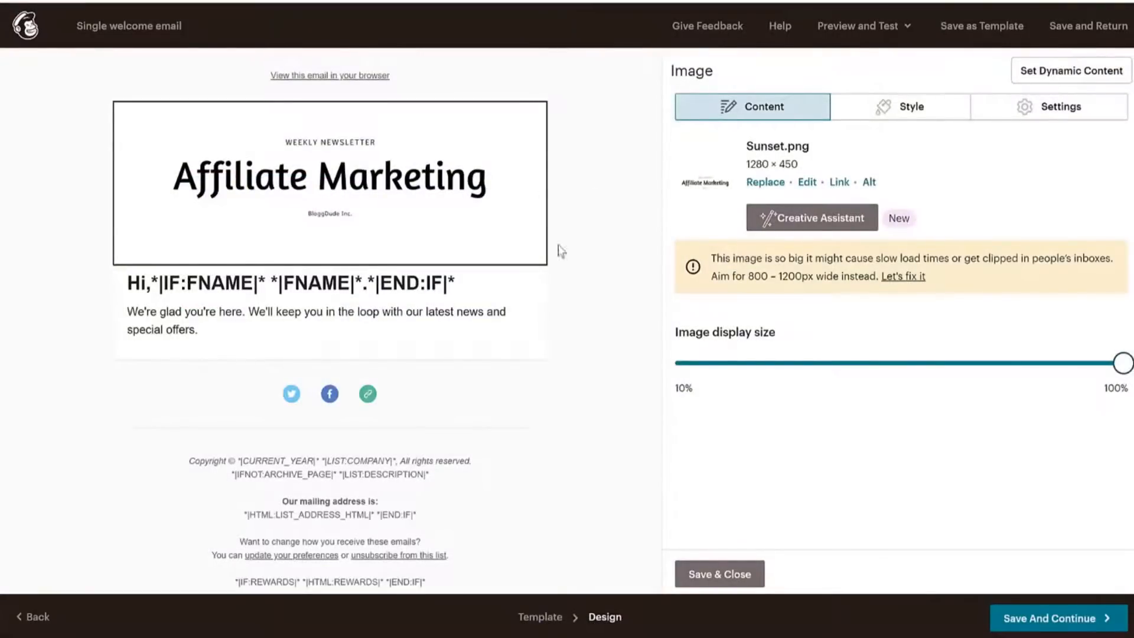
pyautogui.click(486, 314)
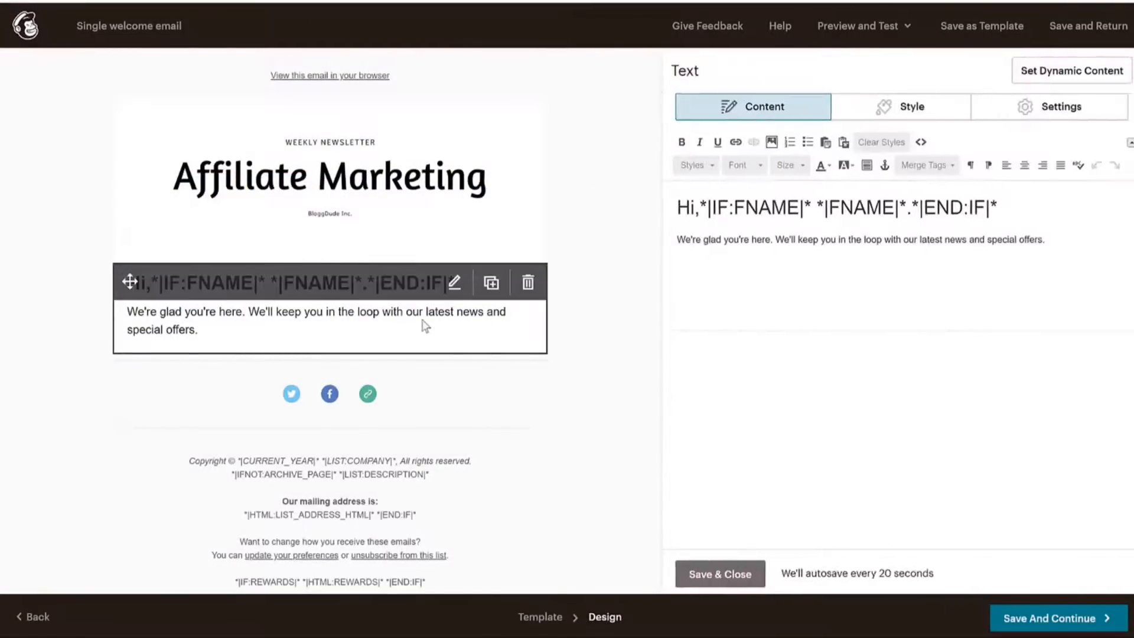
# Trim the intro line to end 'latest news and special offer.' and save the design.
pyautogui.moveTo(764, 195); pyautogui.dragTo(694, 201)
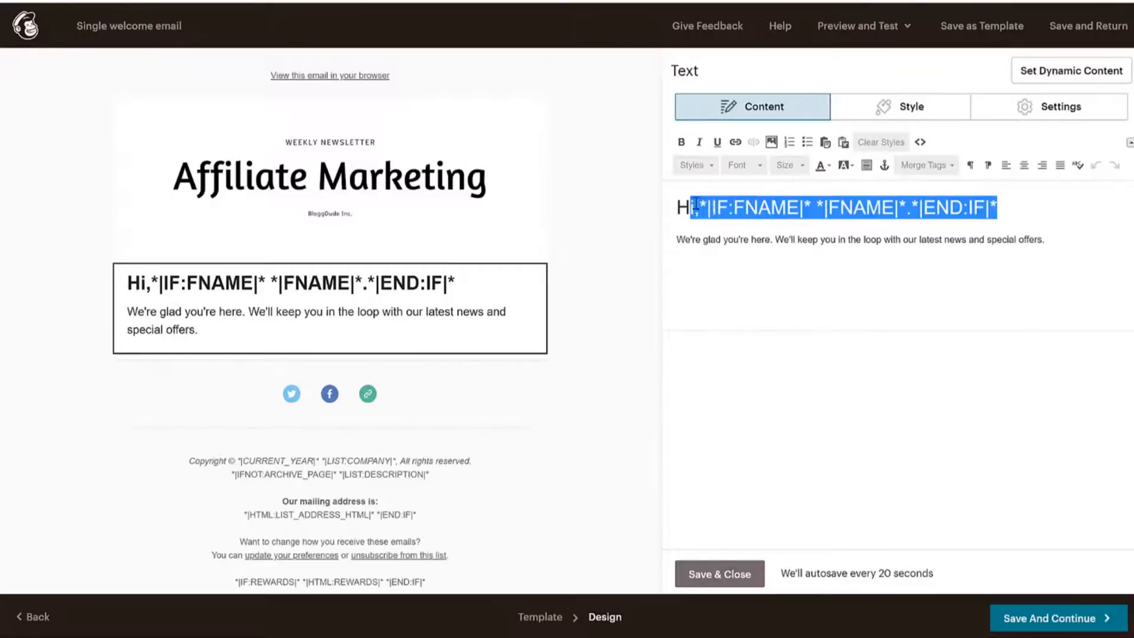
pyautogui.click(697, 203)
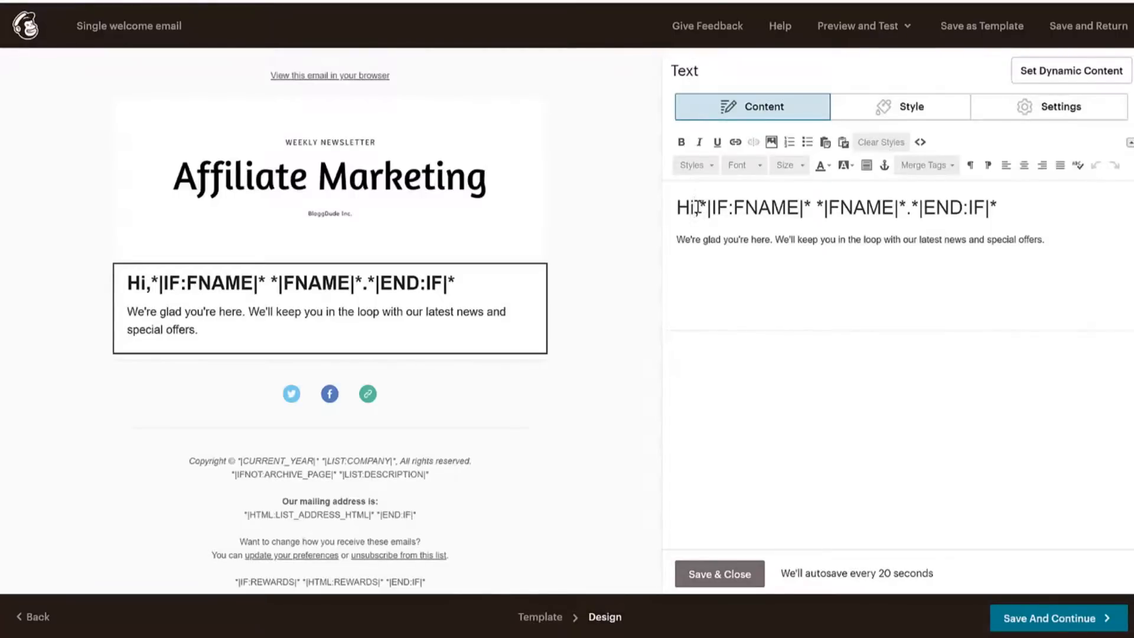
pyautogui.moveTo(768, 234); pyautogui.dragTo(1076, 246)
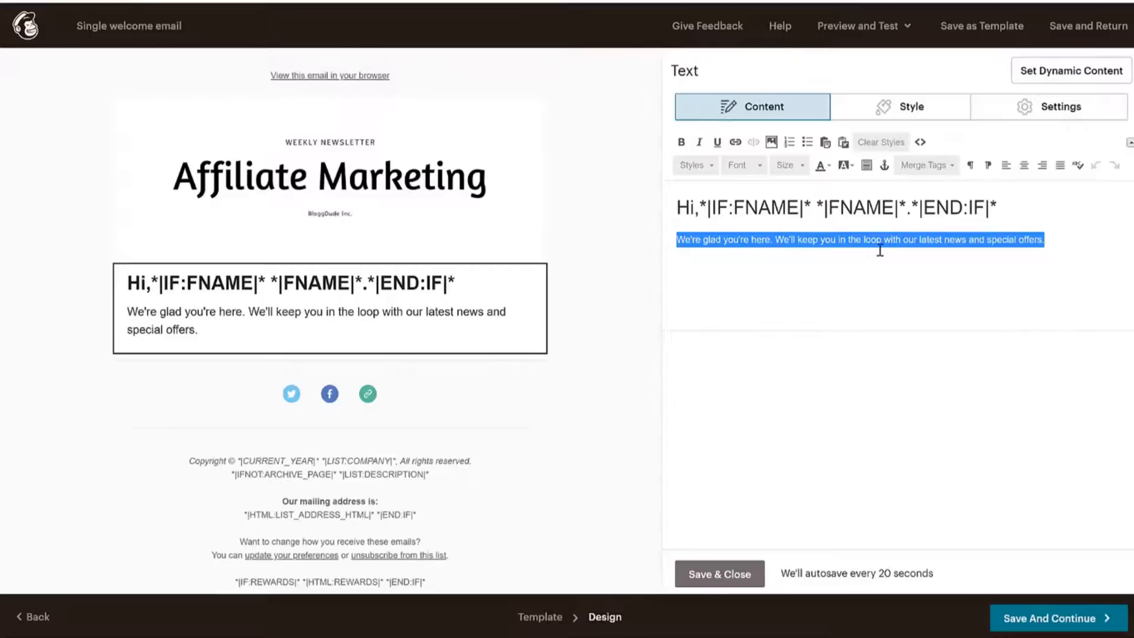
pyautogui.click(1060, 248)
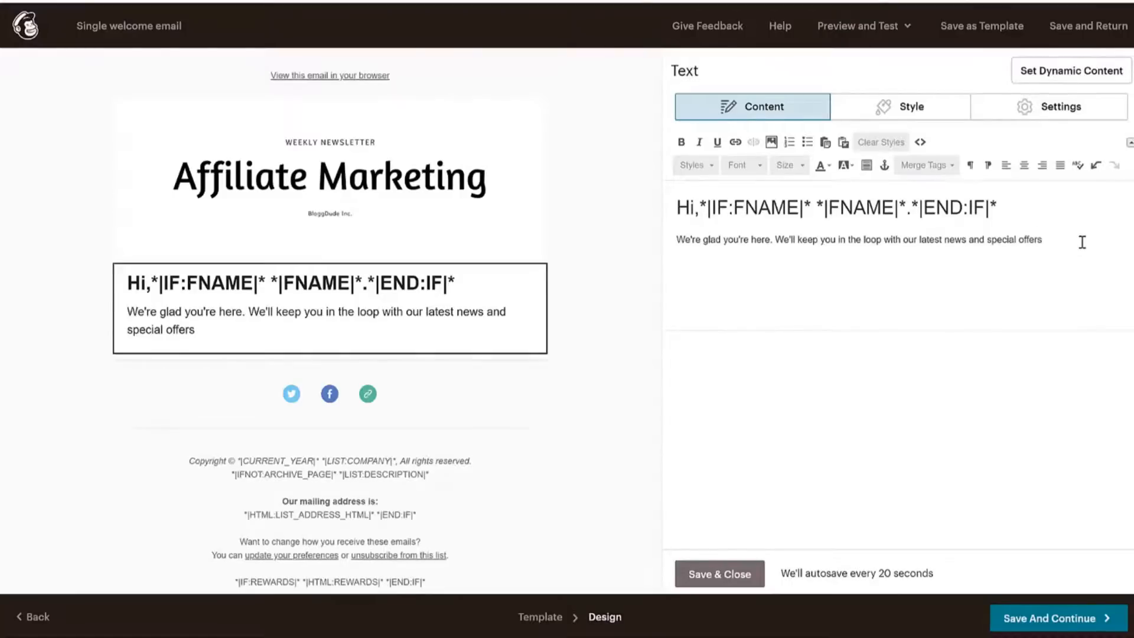
pyautogui.press('BackSpace')
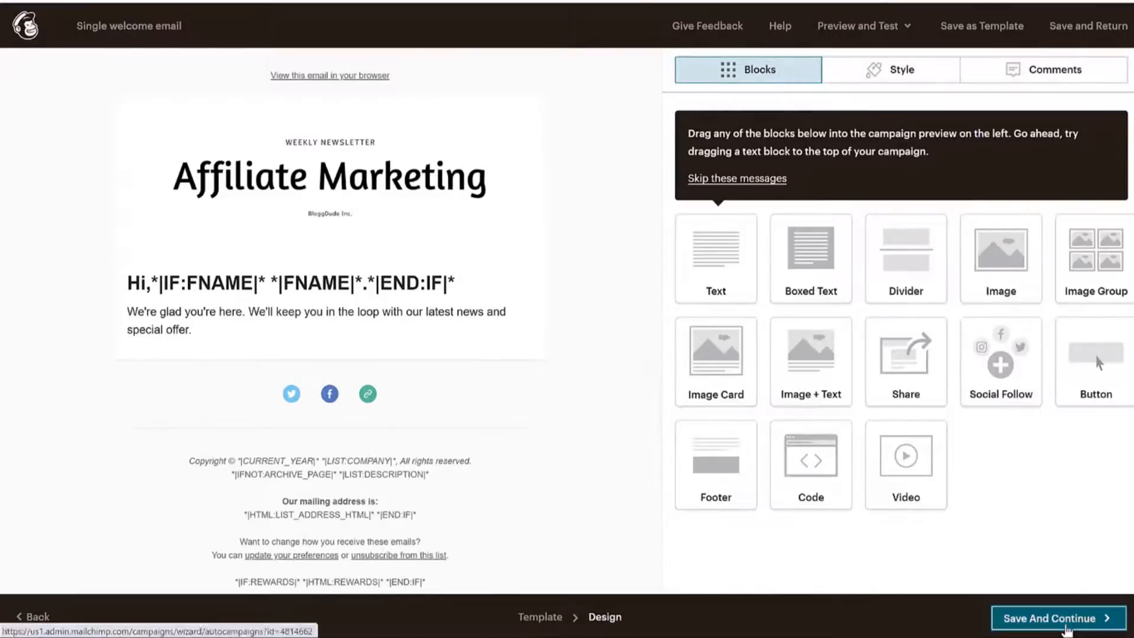
pyautogui.click(1065, 625)
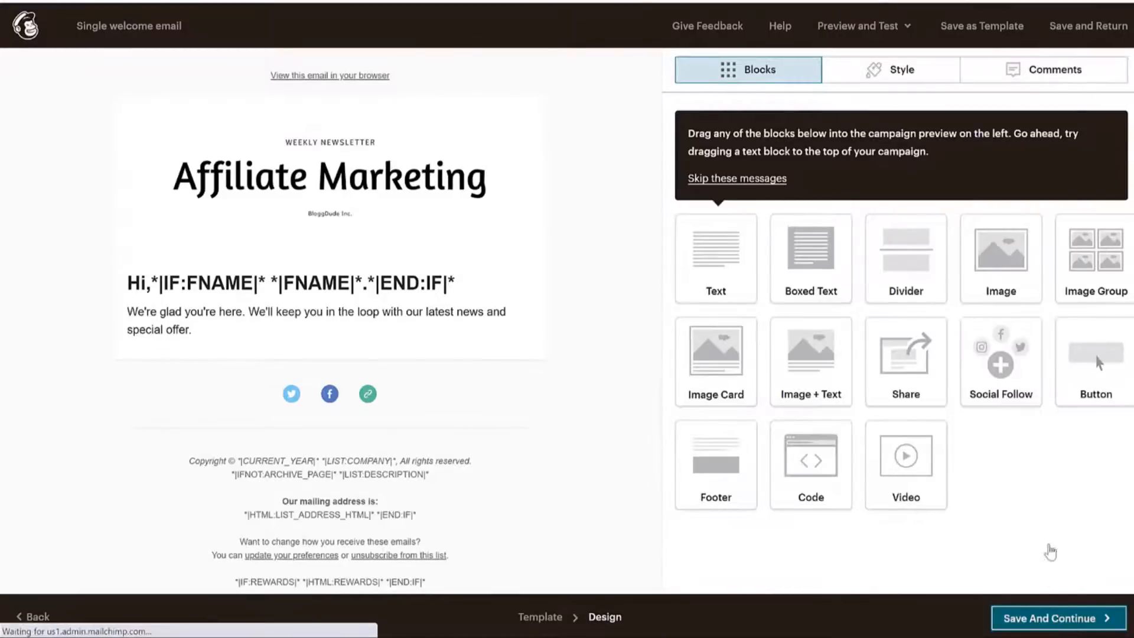
# Start sending the Single welcome email automation and confirm with Start Now.
pyautogui.scroll(-1, 888, 291)
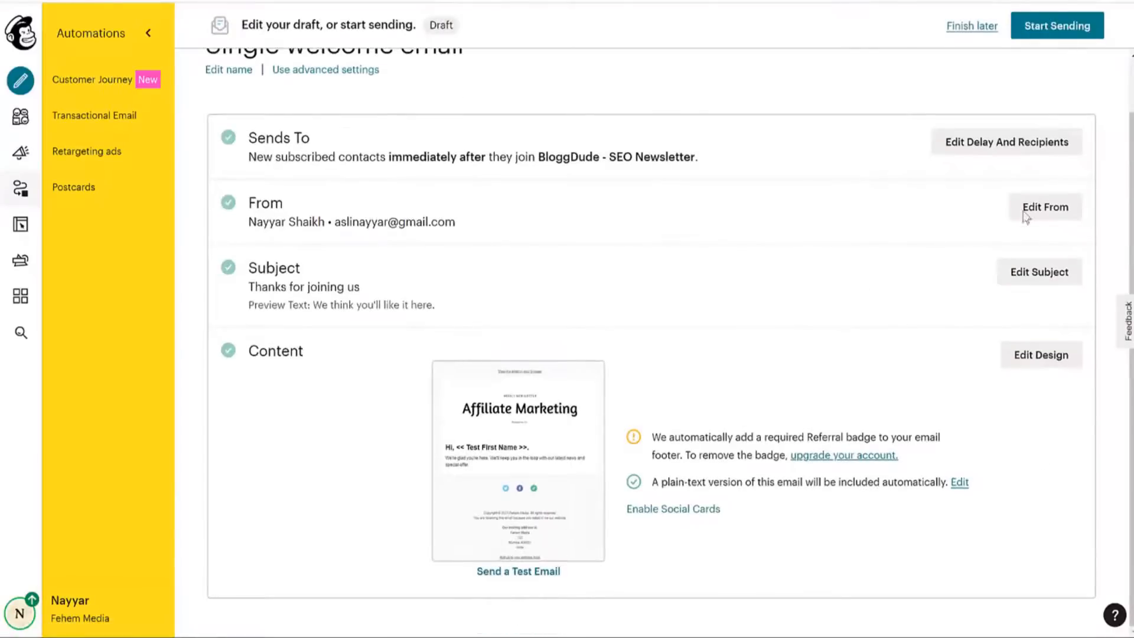
pyautogui.click(1077, 29)
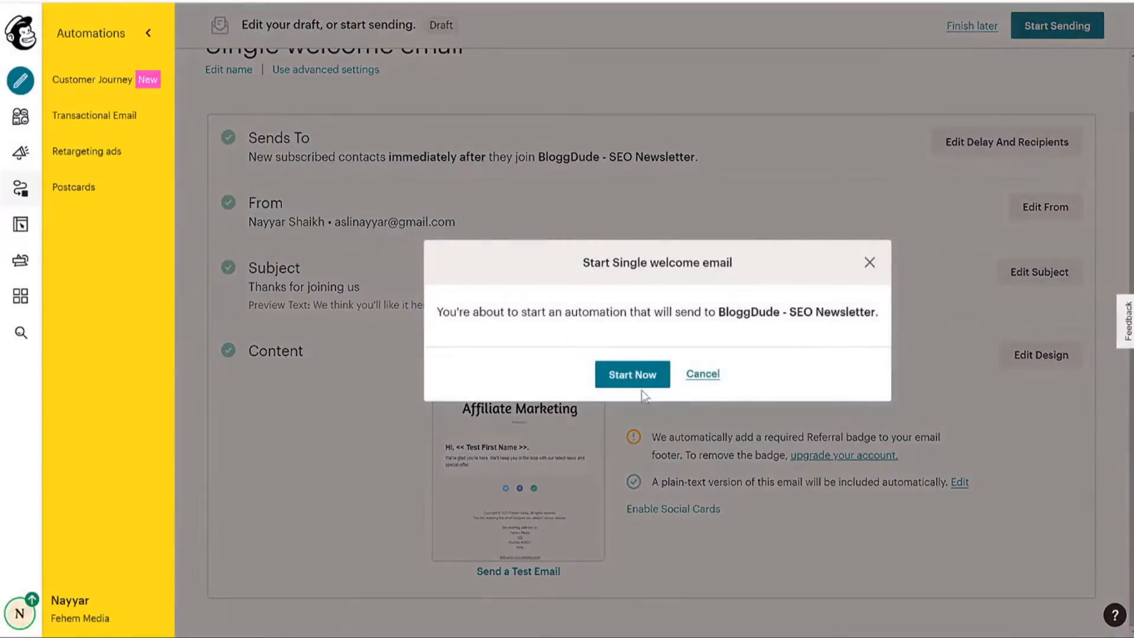
pyautogui.click(632, 382)
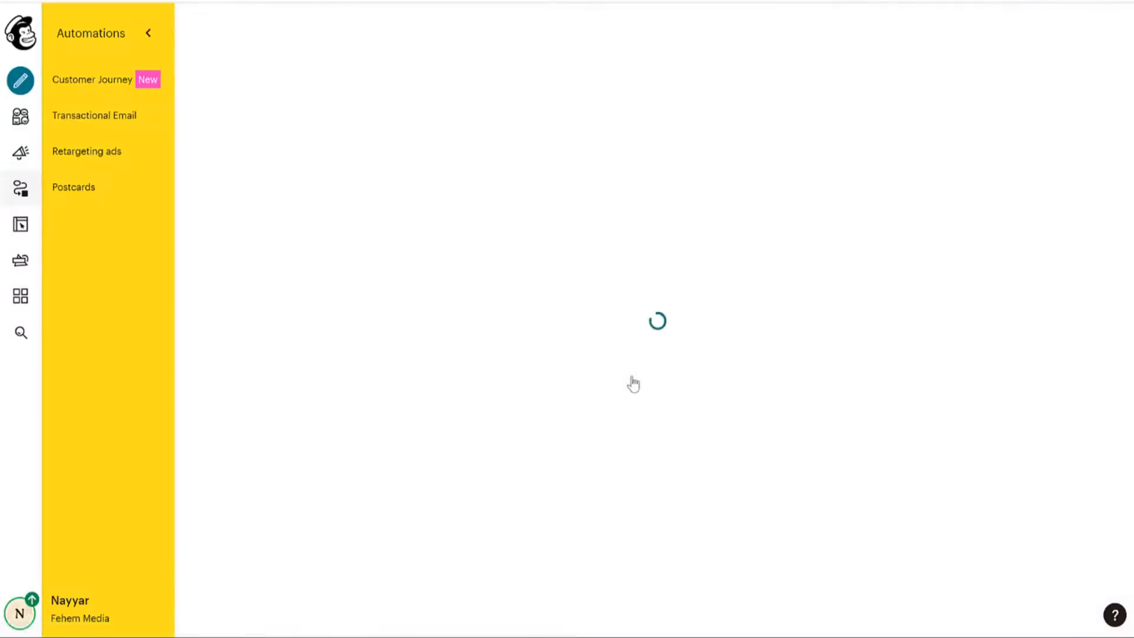
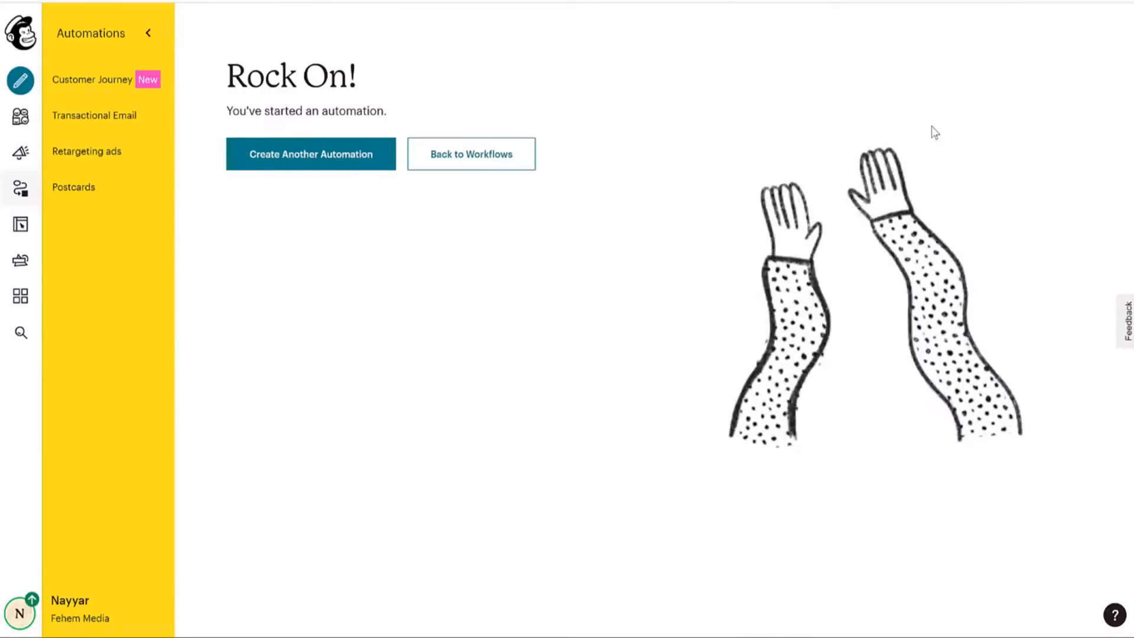
# Leave the automation-started confirmation and go through Automations to the All campaigns list.
pyautogui.click(20, 188)
pyautogui.click(20, 155)
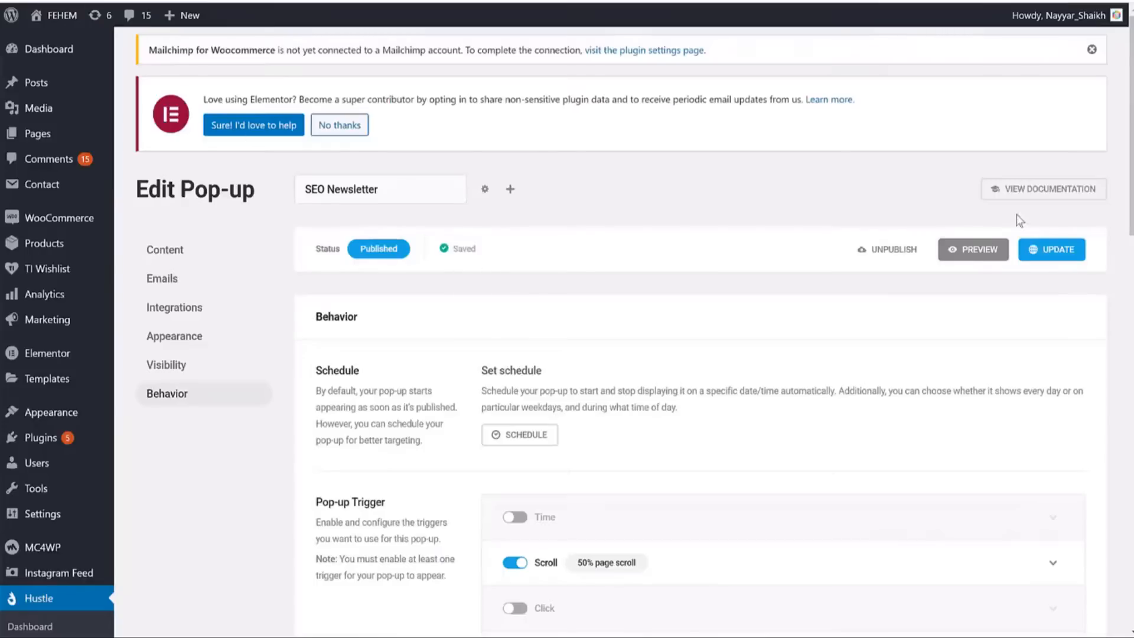
# Open the Mailchimp for WooCommerce setup and connect the shop to the Mailchimp account, allowing access.
pyautogui.moveTo(54, 219)
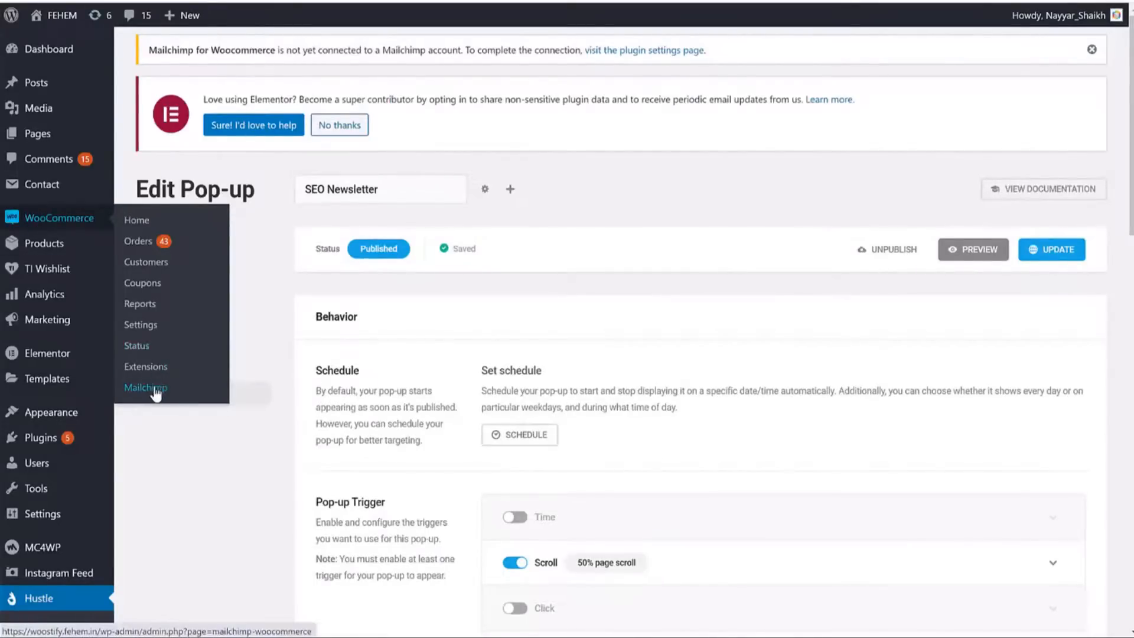
pyautogui.click(155, 394)
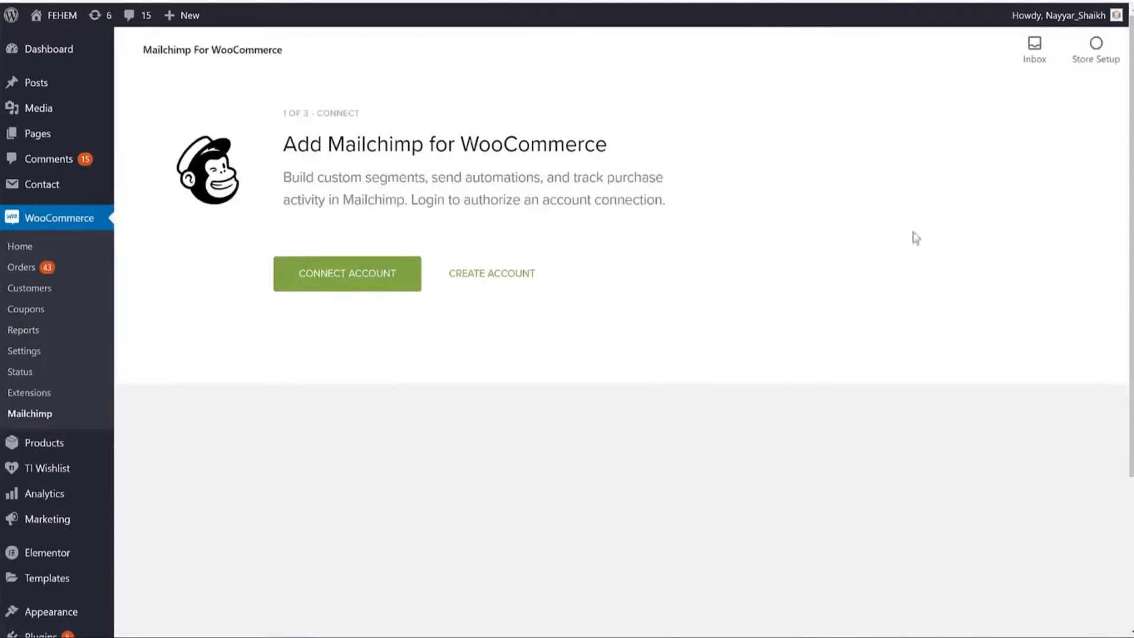
pyautogui.click(339, 285)
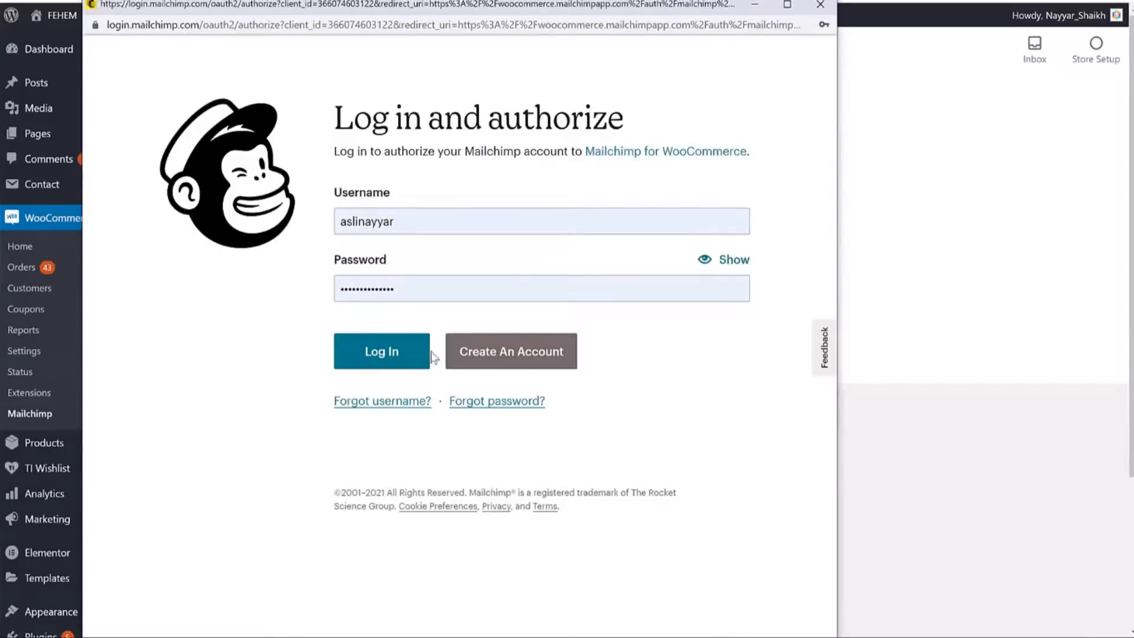
pyautogui.click(348, 356)
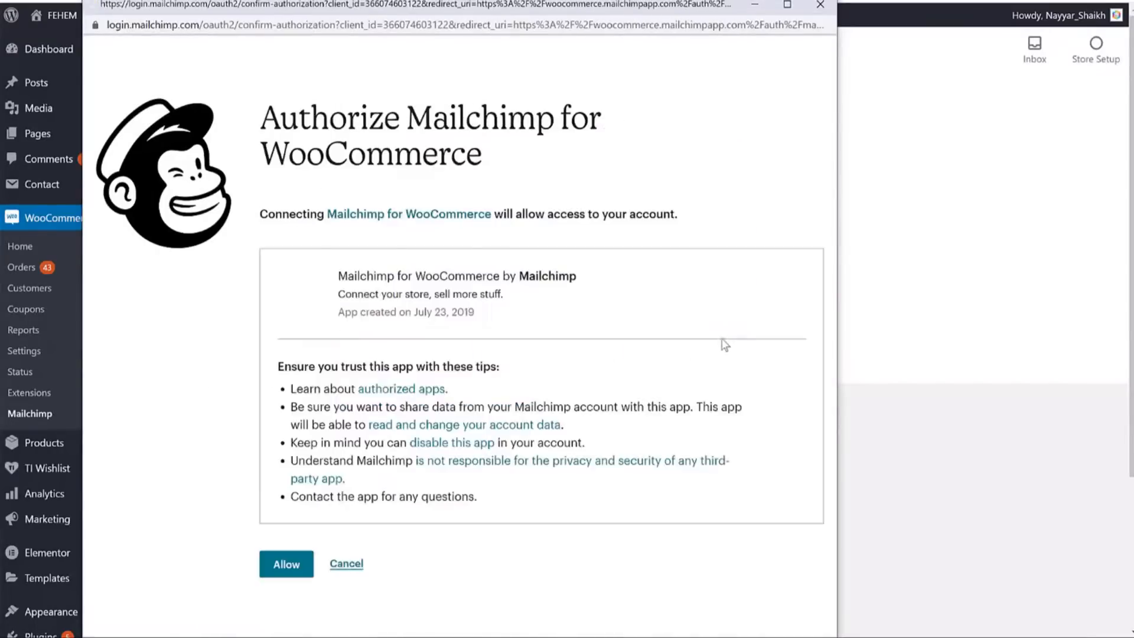
pyautogui.click(286, 564)
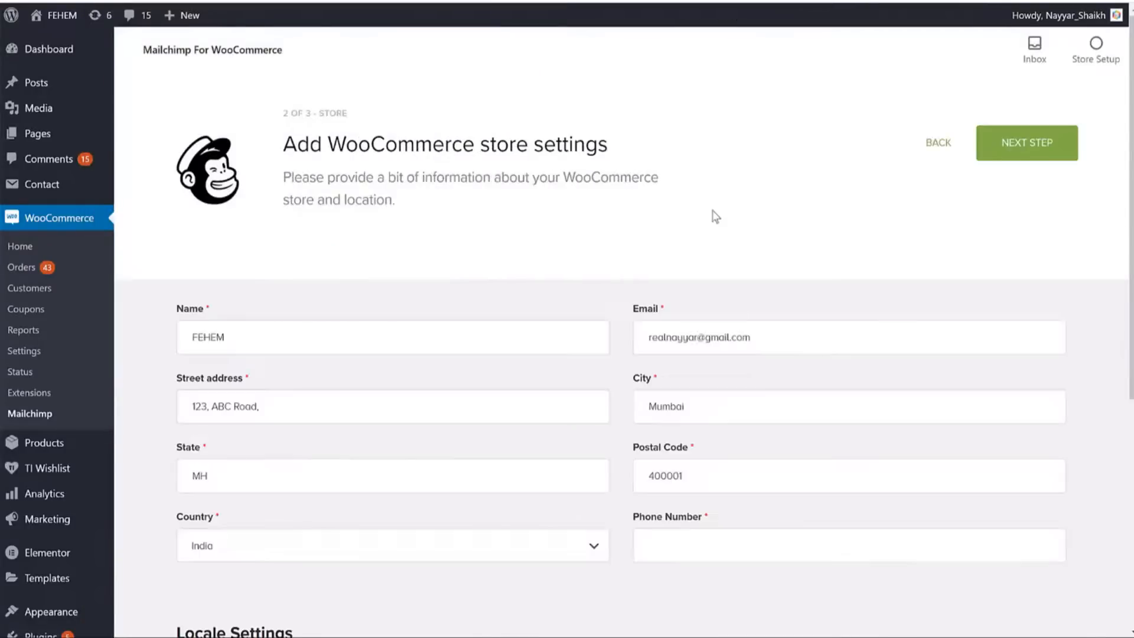
# Add the missing store phone number to the store details and advance to audience settings.
pyautogui.scroll(-4, 735, 239)
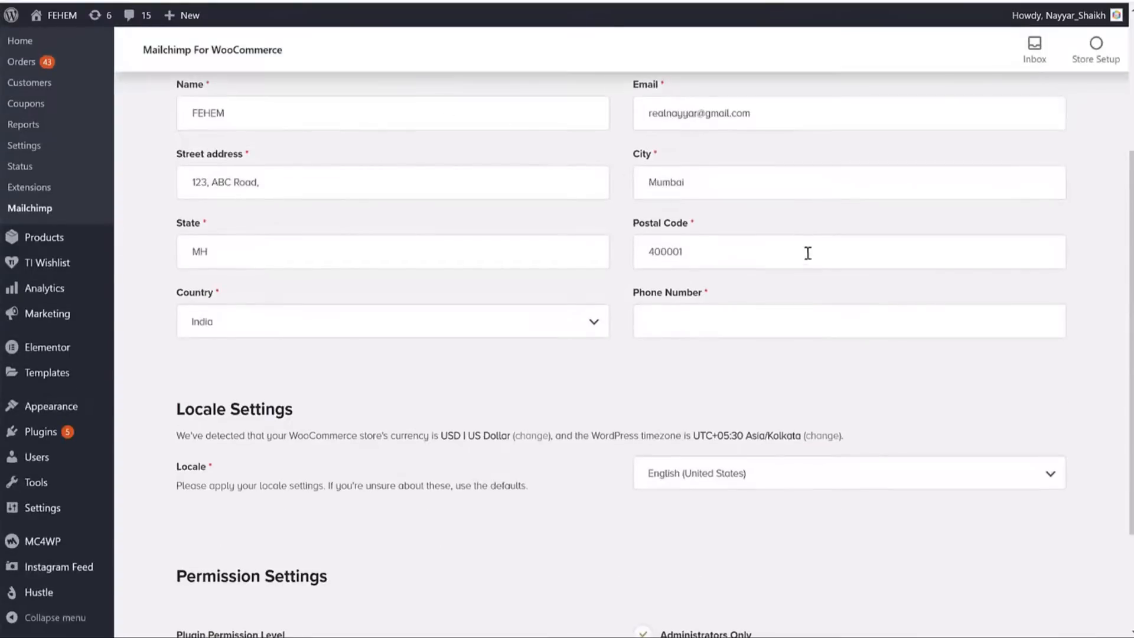
pyautogui.scroll(-3, 641, 293)
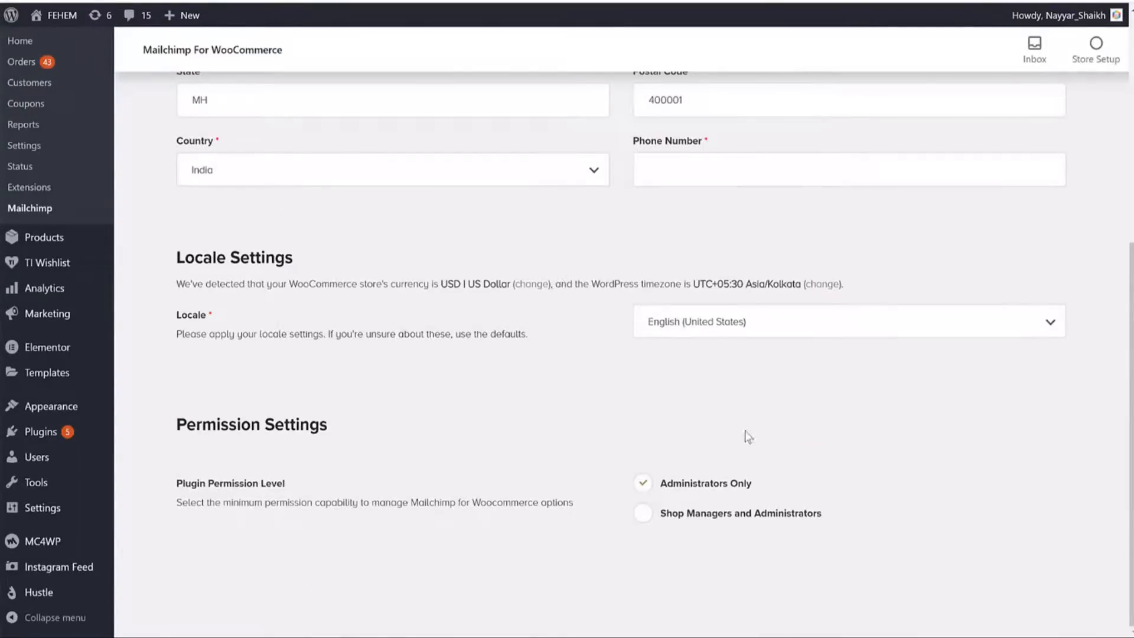
pyautogui.scroll(6, 694, 443)
pyautogui.click(1068, 148)
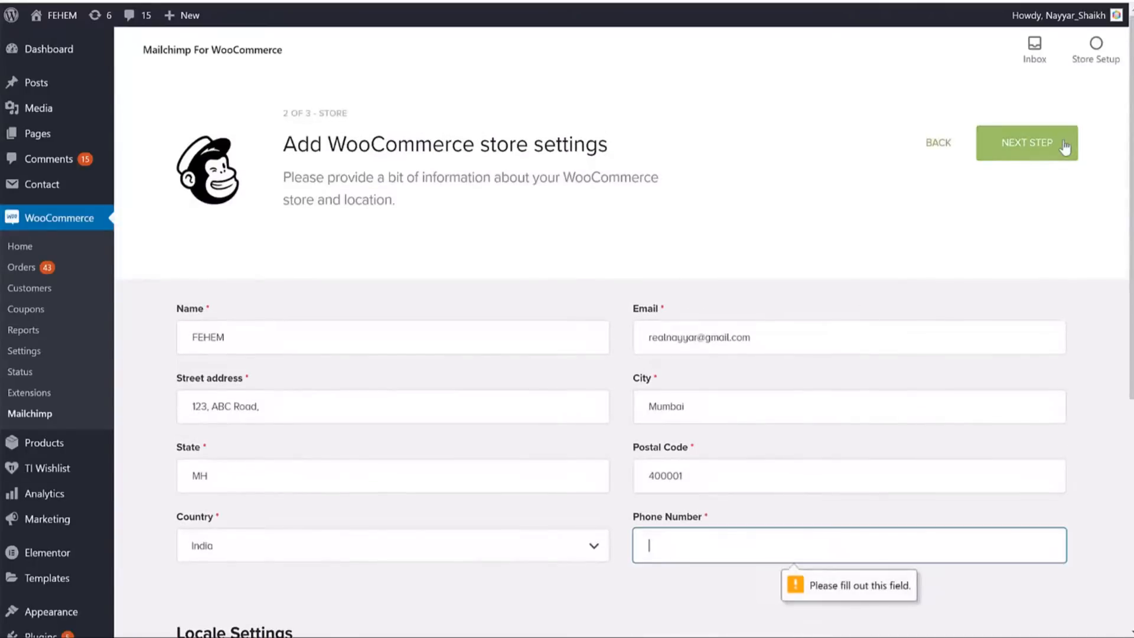
pyautogui.scroll(-3, 783, 437)
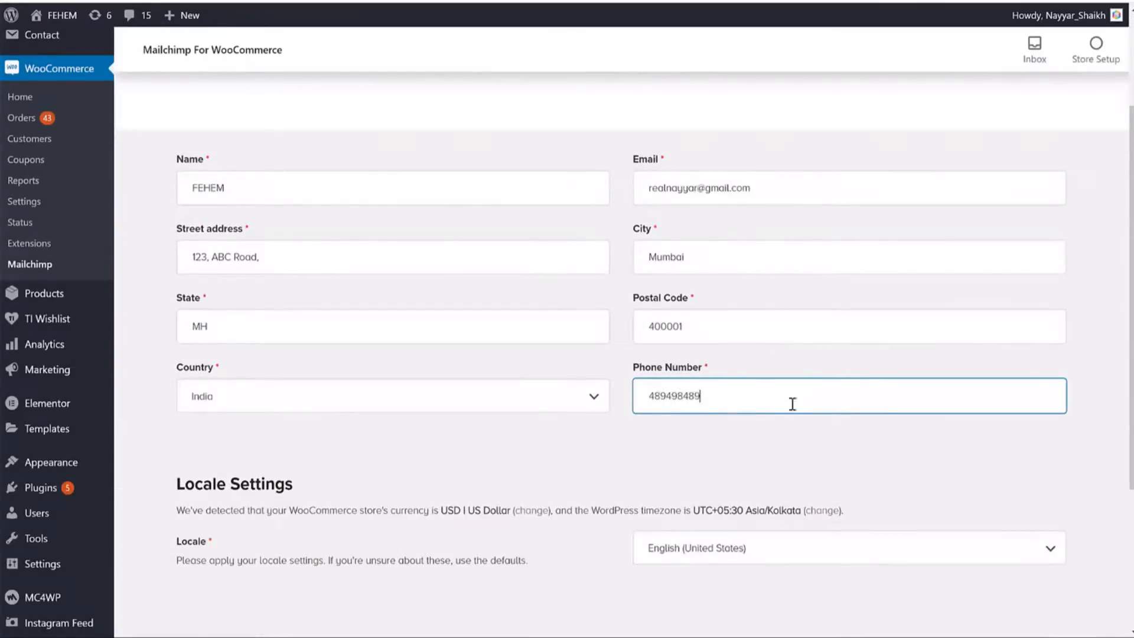
pyautogui.scroll(3, 904, 250)
pyautogui.click(986, 160)
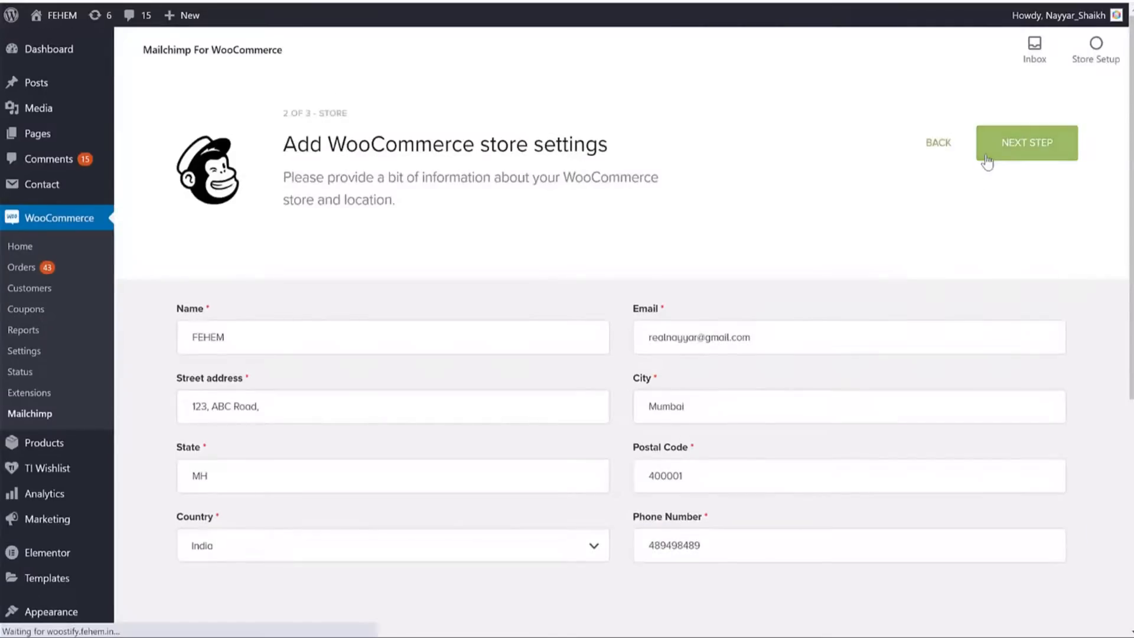
# Review the audience, opt-in and product settings, highlighting Opt-in Settings and the default opt-in wording.
pyautogui.scroll(-3, 349, 225)
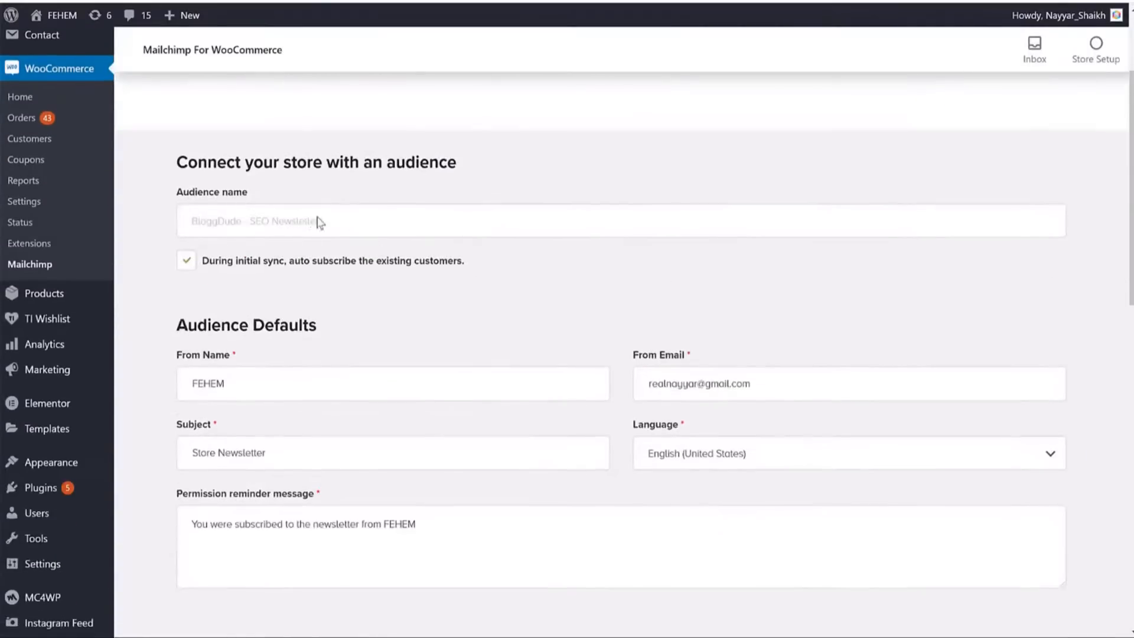
pyautogui.scroll(-8, 423, 296)
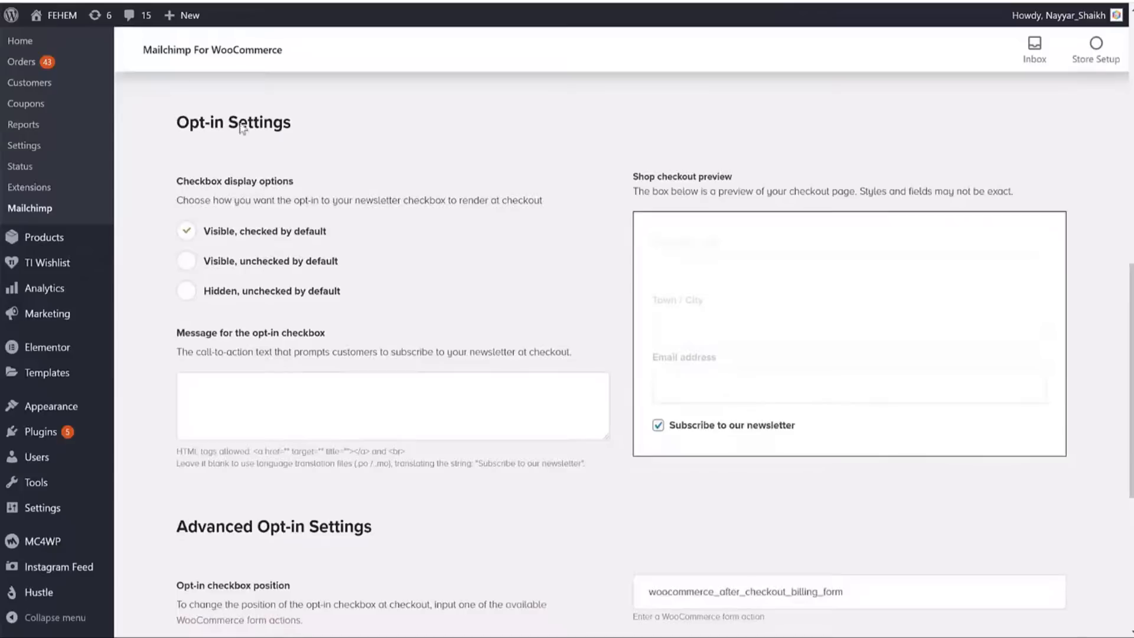
pyautogui.tripleClick(241, 126)
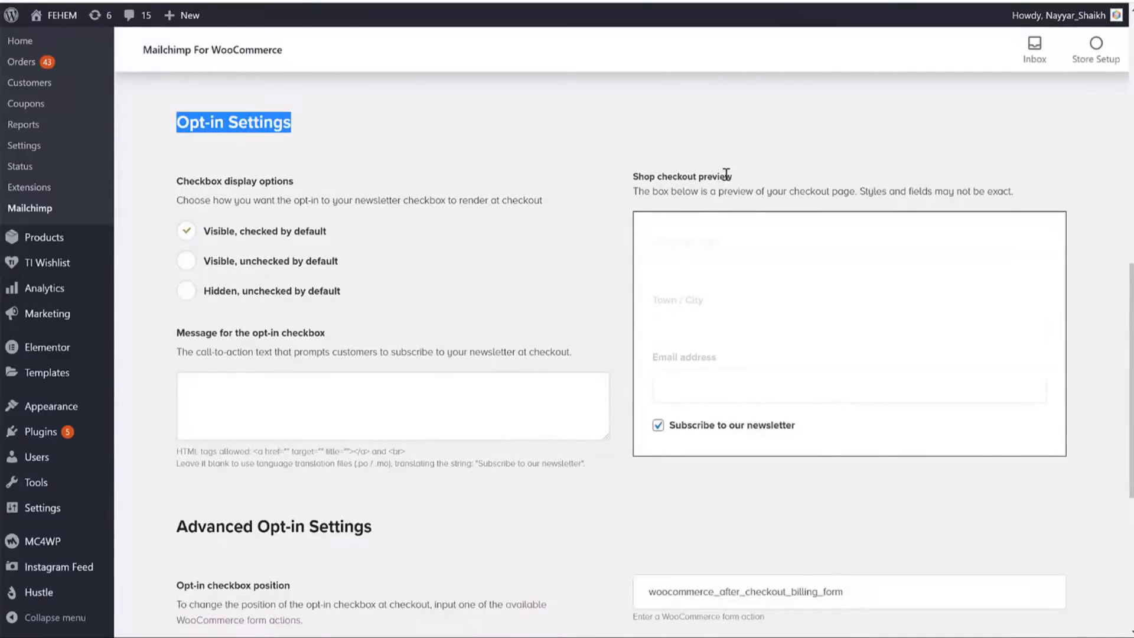
pyautogui.scroll(-2, 771, 448)
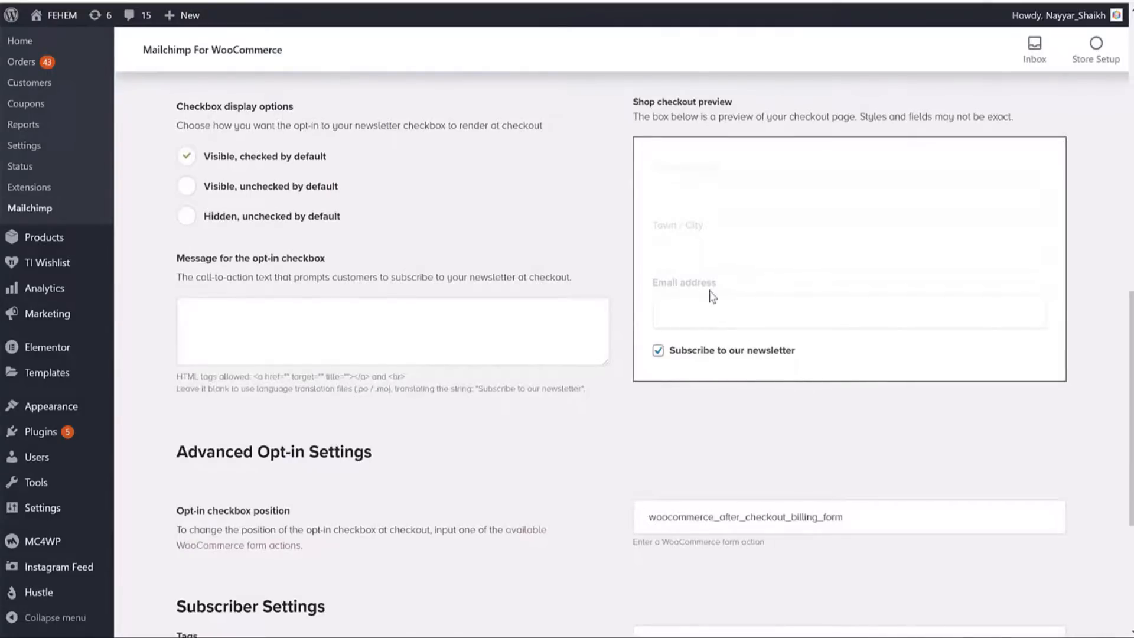
pyautogui.scroll(-4, 670, 260)
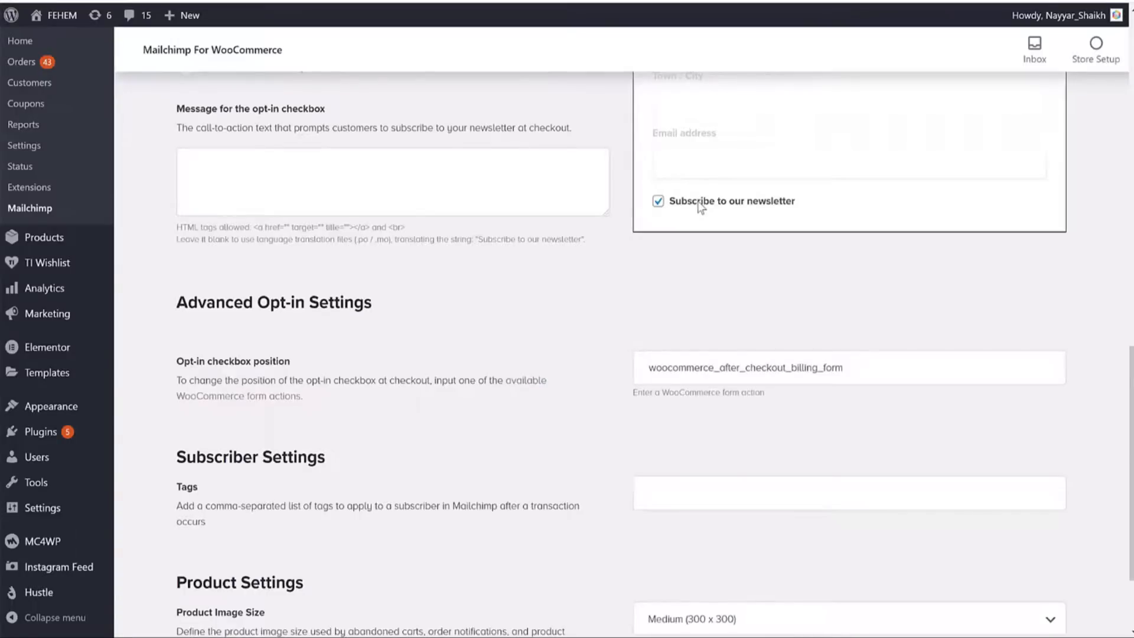
pyautogui.scroll(2, 732, 211)
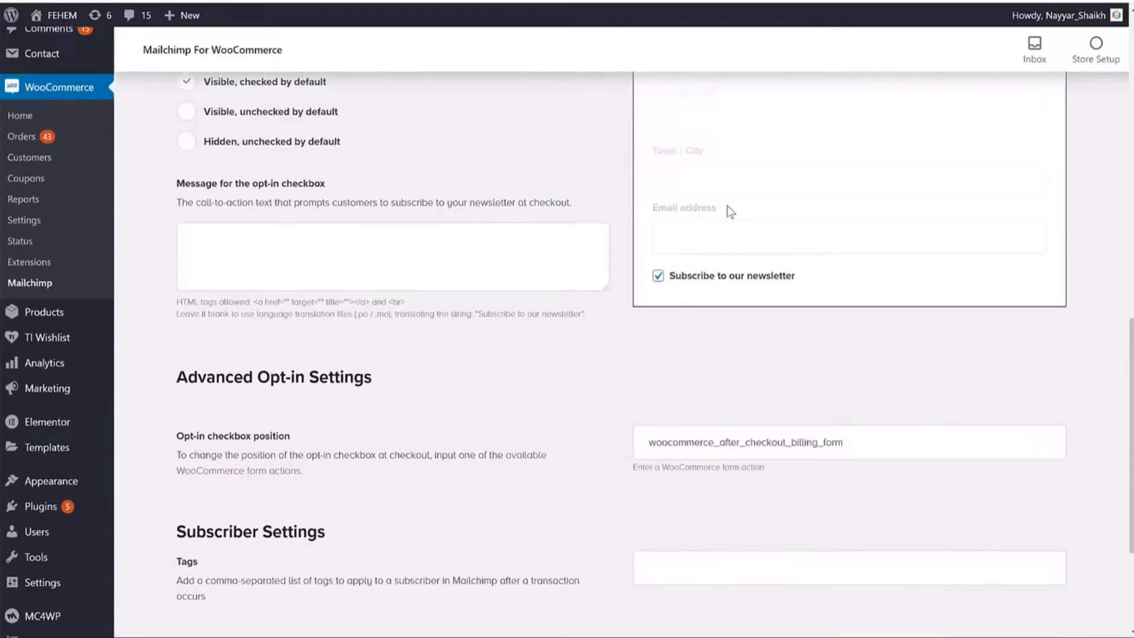
pyautogui.scroll(4, 727, 223)
pyautogui.click(255, 203)
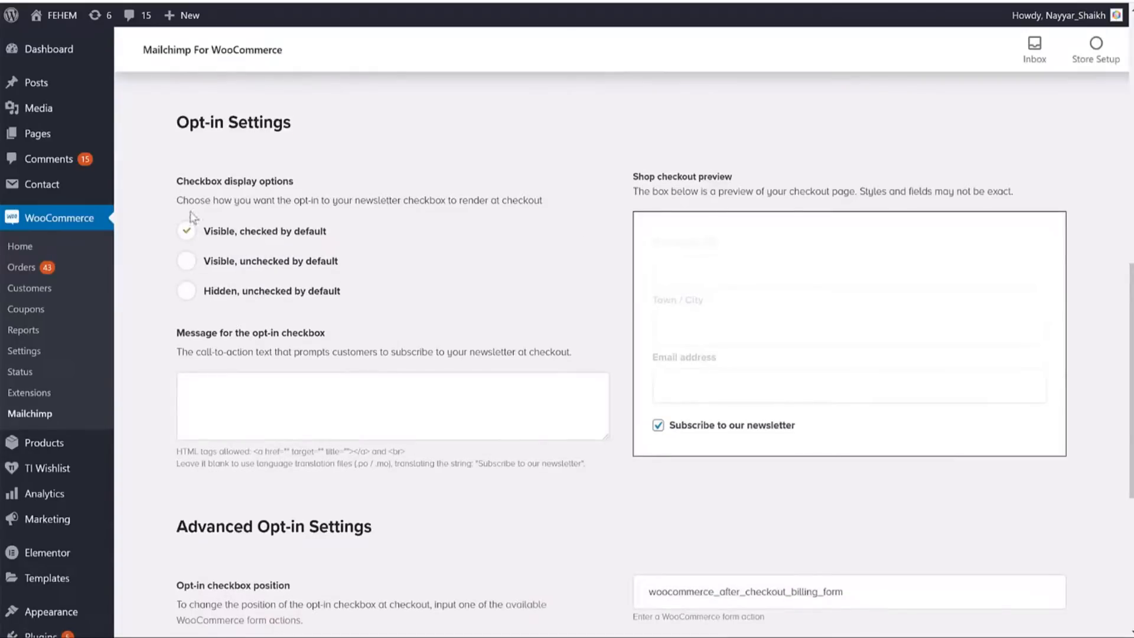
pyautogui.moveTo(362, 230); pyautogui.dragTo(245, 232)
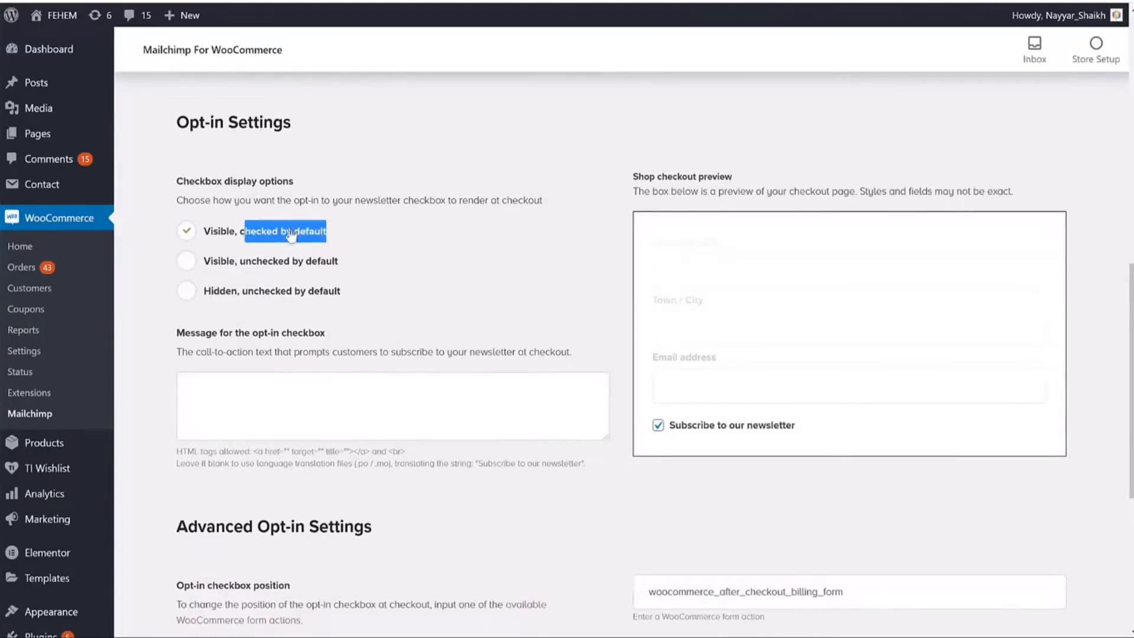
pyautogui.scroll(-6, 629, 288)
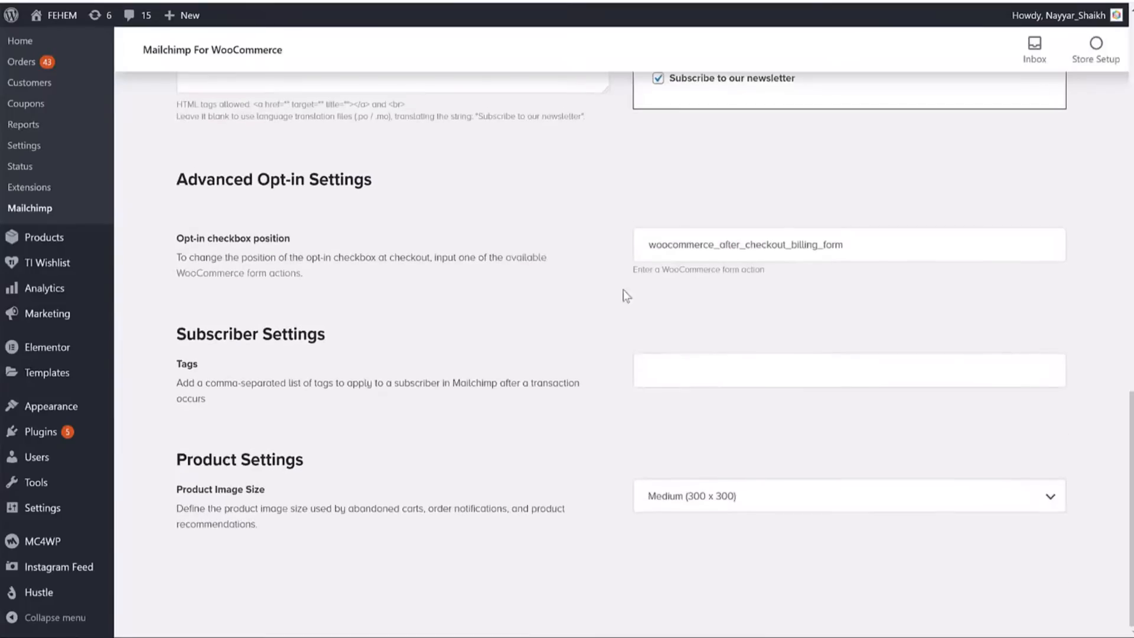
pyautogui.scroll(15, 636, 273)
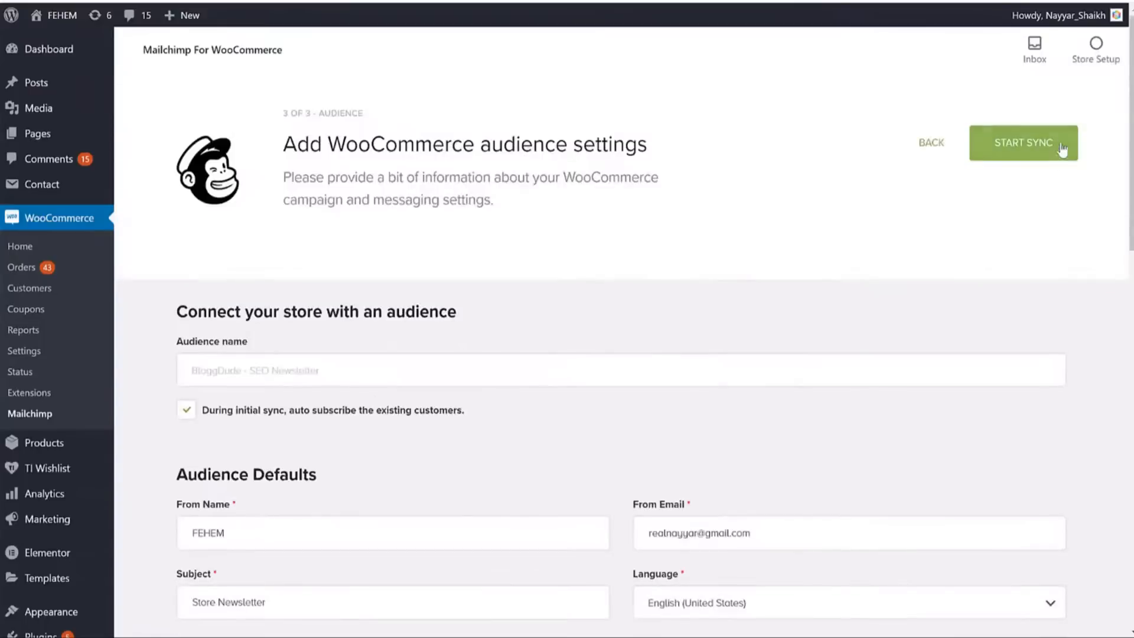
# Start syncing the store with the BloggDude - SEO Newsletter audience.
pyautogui.click(1024, 143)
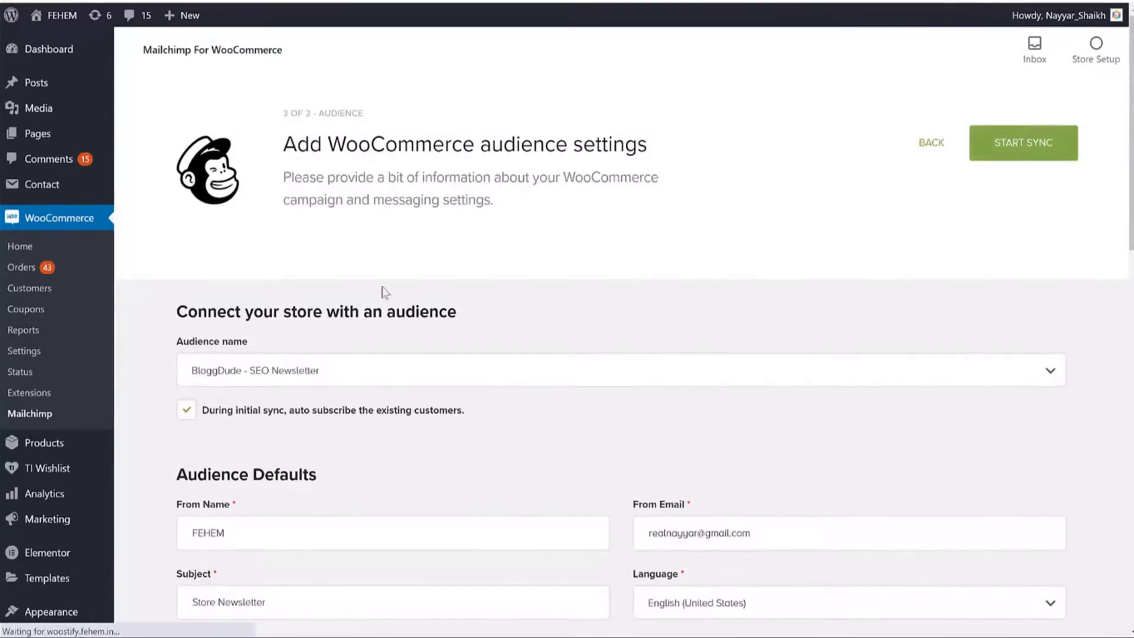
pyautogui.scroll(-9, 816, 466)
pyautogui.scroll(9, 653, 246)
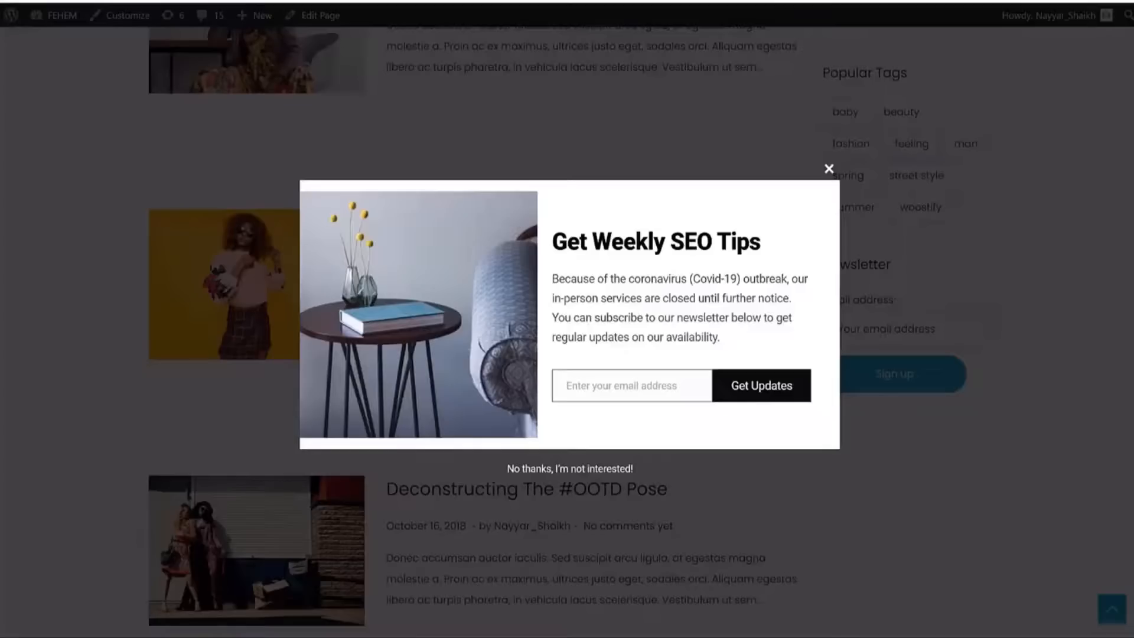
# Close the newsletter popup and add the Short Sleeve T-Shirt to the cart from the home page.
pyautogui.click(395, 95)
pyautogui.scroll(12, 512, 128)
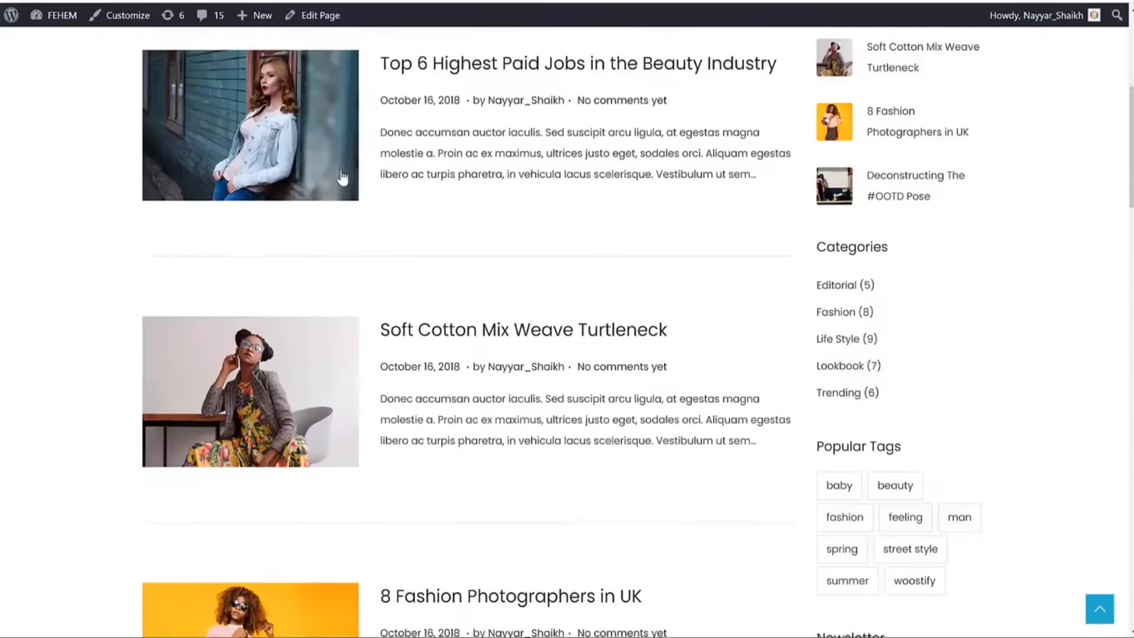
pyautogui.click(468, 89)
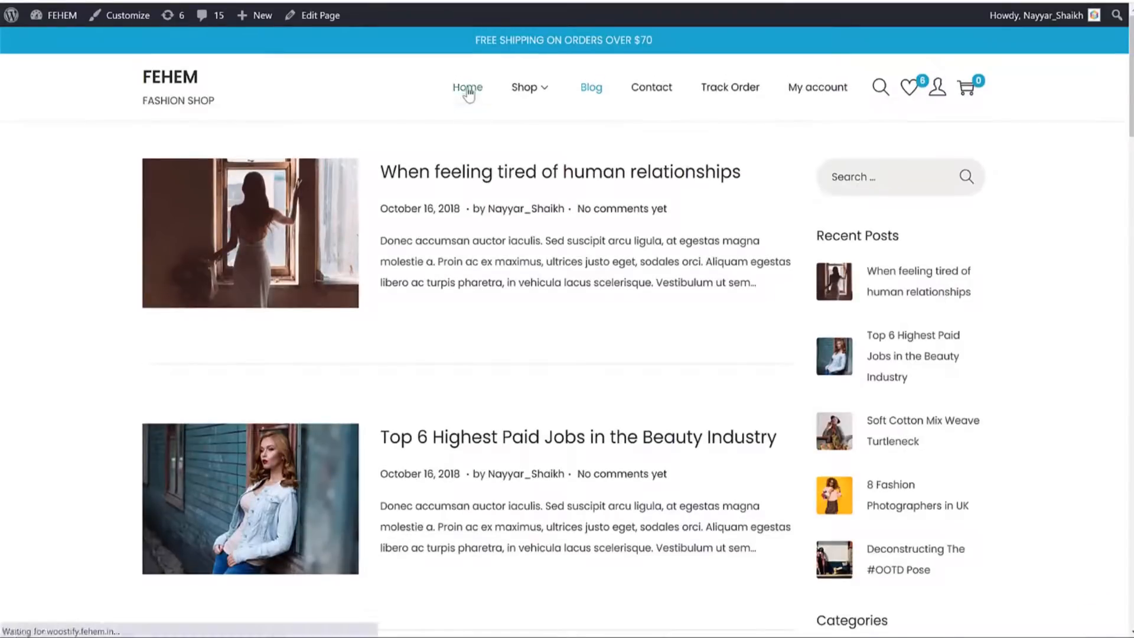
pyautogui.scroll(-15, 646, 205)
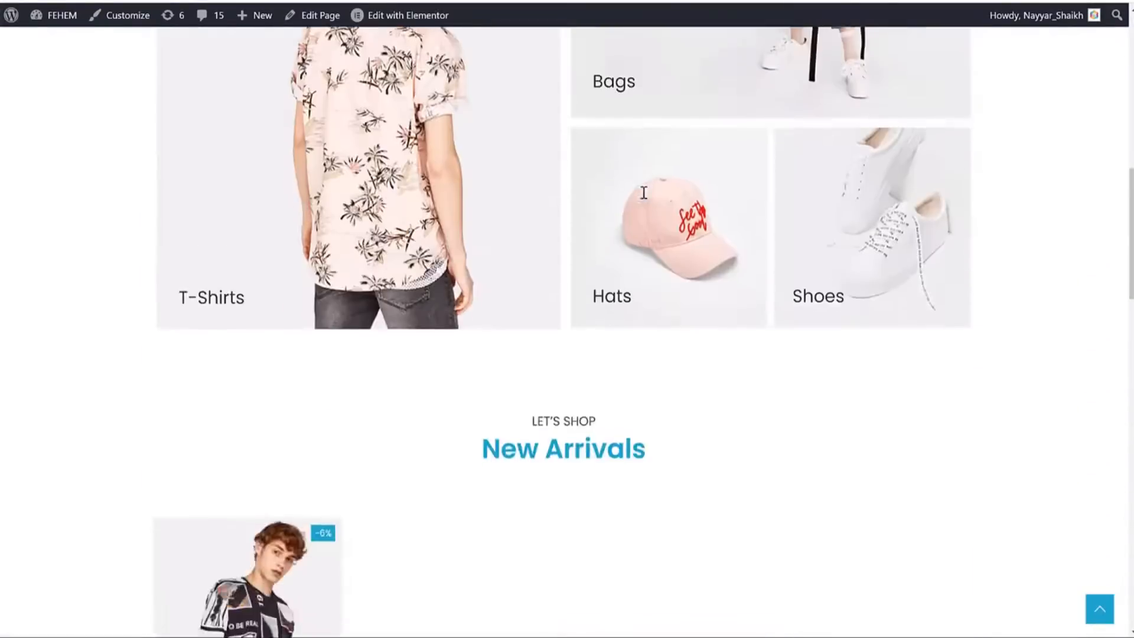
pyautogui.scroll(3, 646, 204)
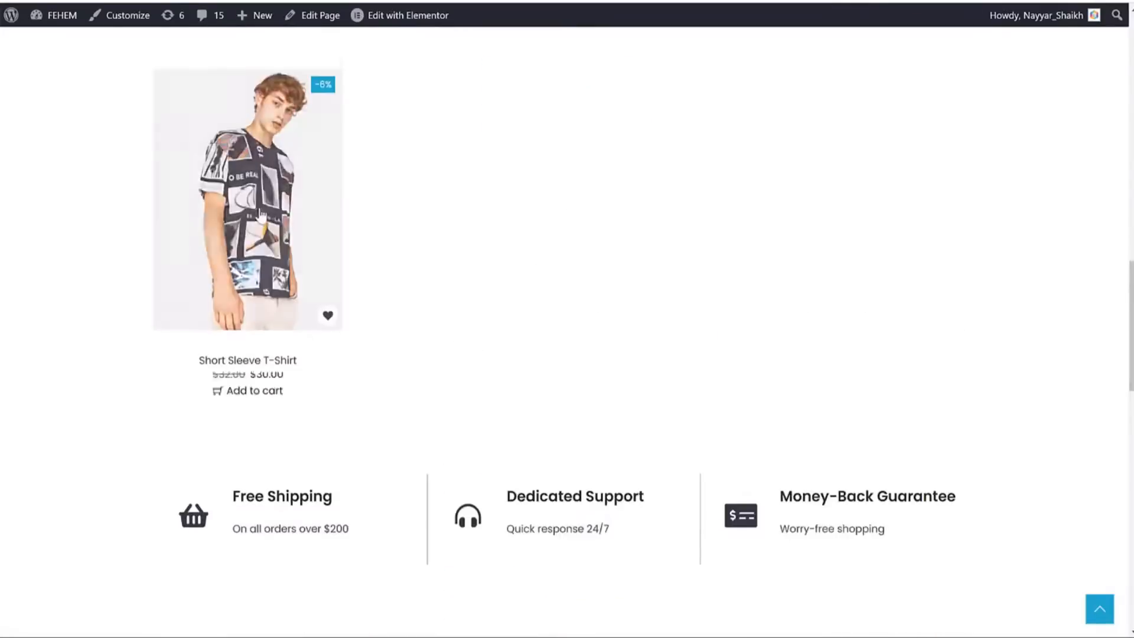
pyautogui.click(253, 385)
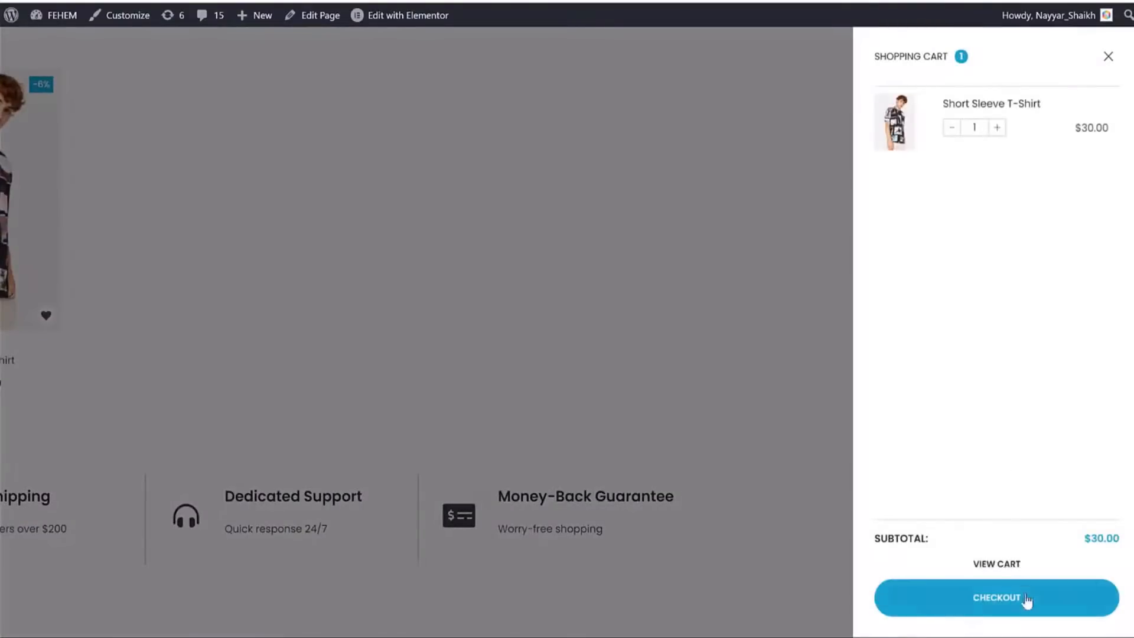
# Go from the cart to checkout and change the name part of the customer email address.
pyautogui.click(1008, 566)
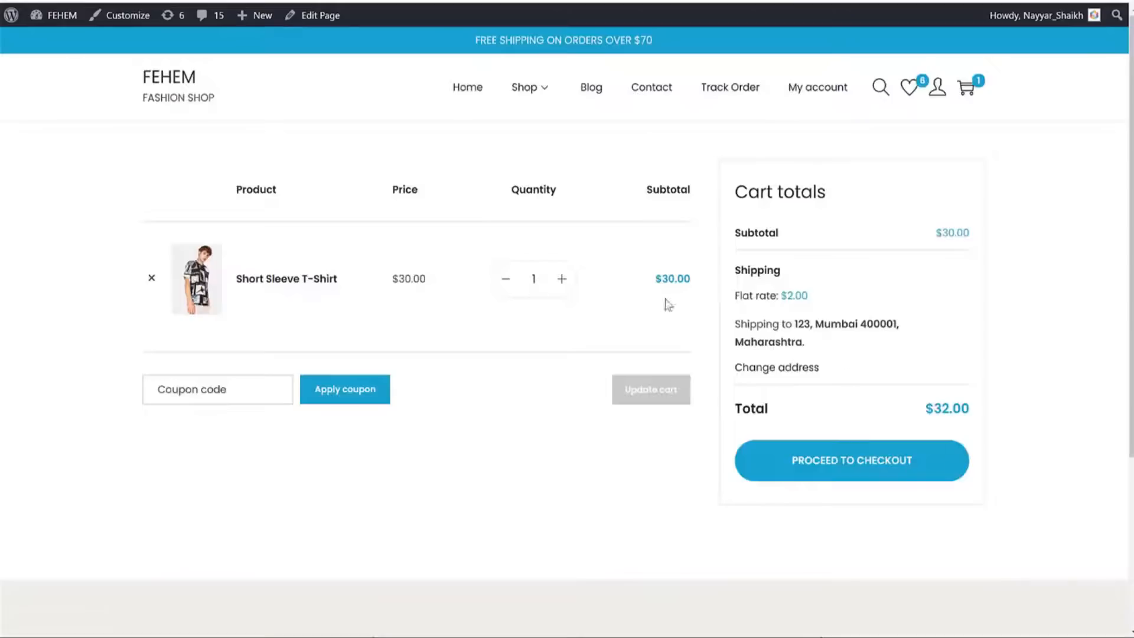
pyautogui.click(867, 460)
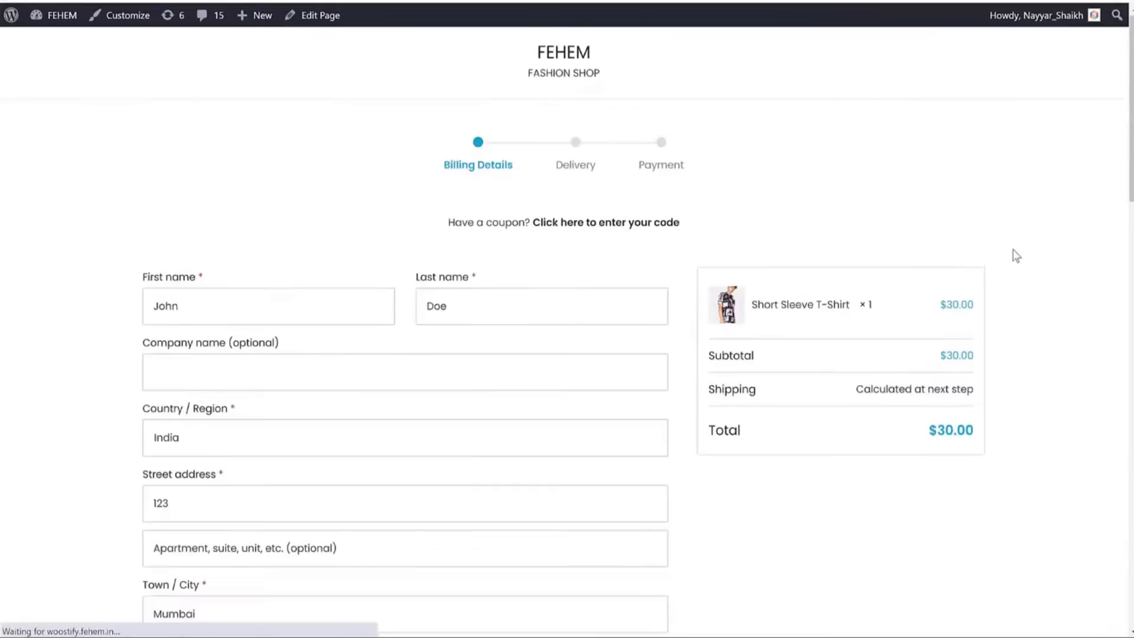
pyautogui.scroll(-10, 1012, 254)
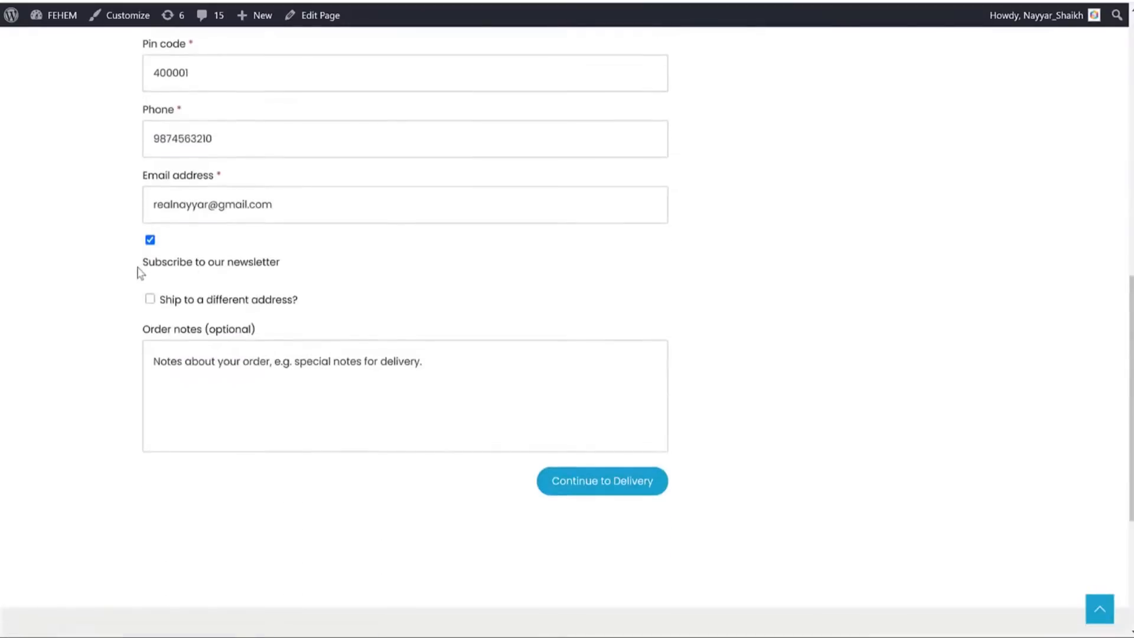
pyautogui.moveTo(139, 271); pyautogui.dragTo(298, 265)
pyautogui.click(300, 269)
pyautogui.scroll(4, 319, 283)
pyautogui.moveTo(344, 430); pyautogui.dragTo(248, 429)
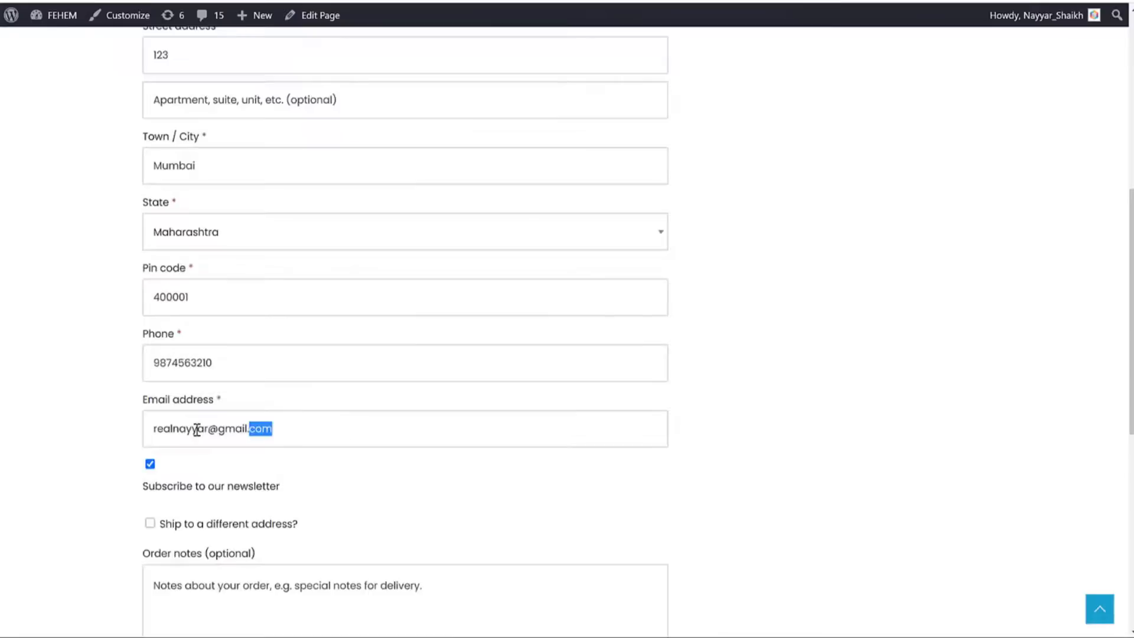
pyautogui.doubleClick(196, 429)
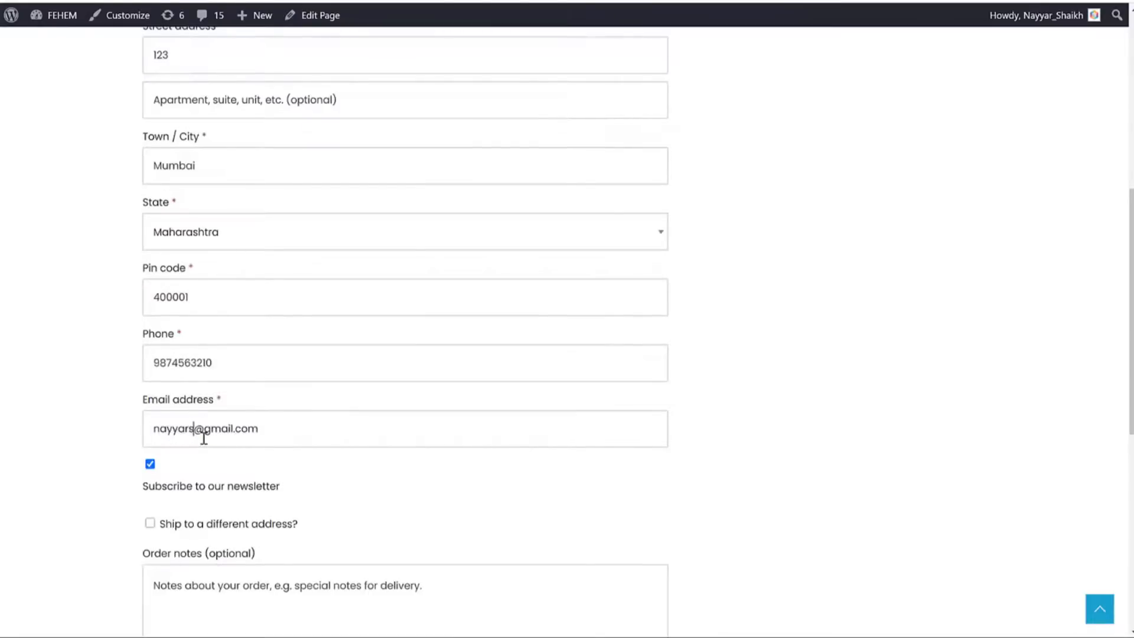
pyautogui.scroll(8, 204, 438)
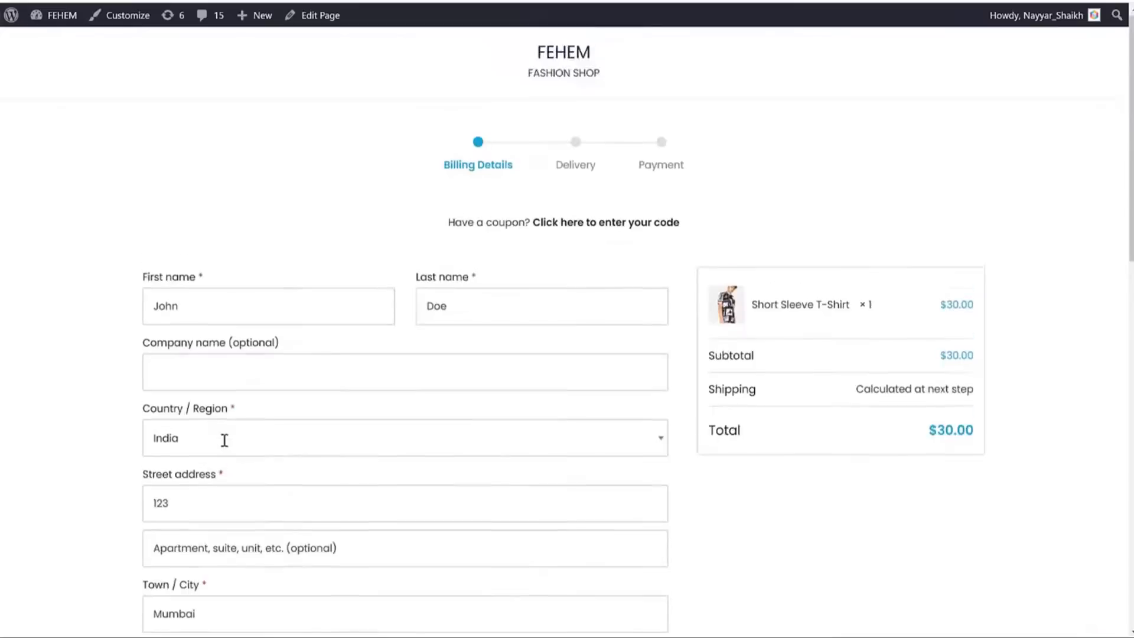
pyautogui.scroll(-13, 377, 354)
# Continue through Delivery and Payment and place the $32.00 cash-on-delivery order.
pyautogui.click(609, 411)
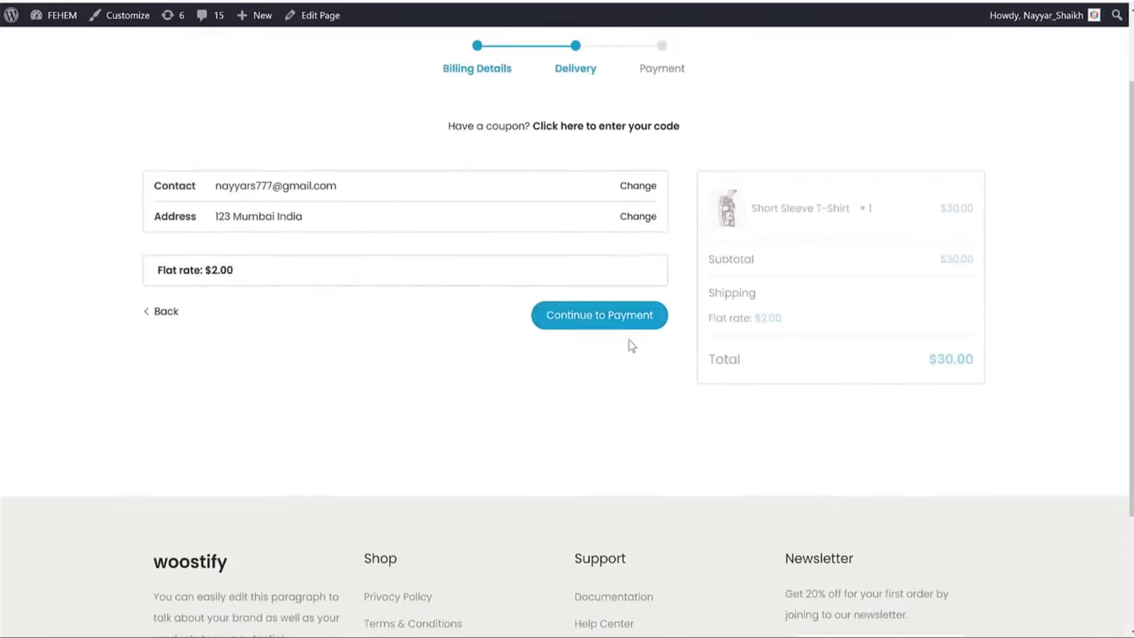
pyautogui.click(620, 322)
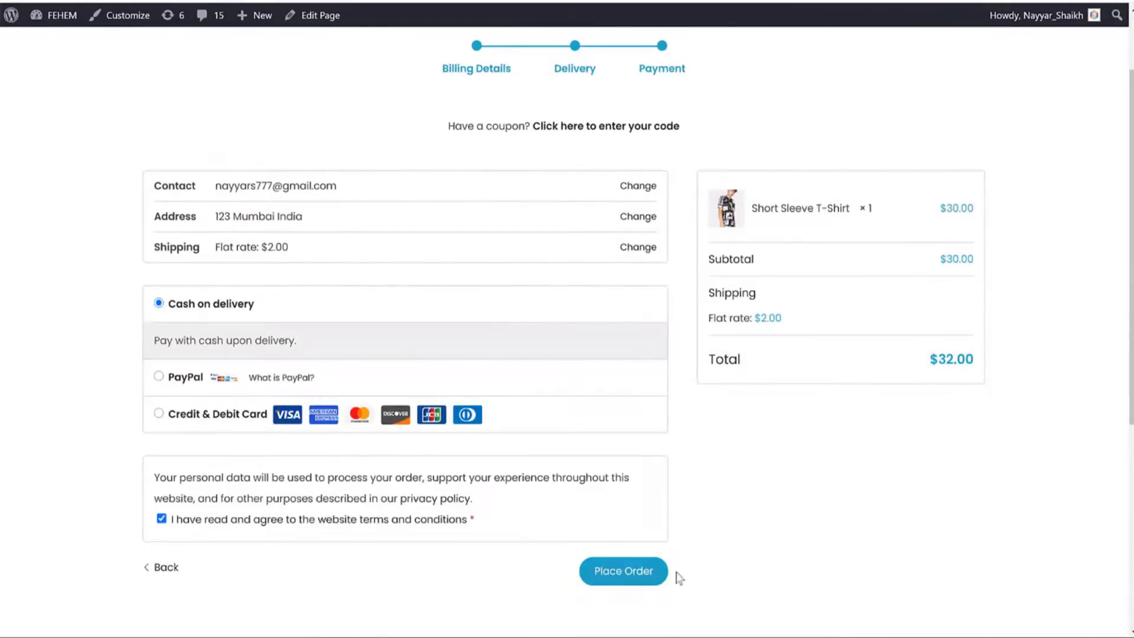
pyautogui.click(655, 572)
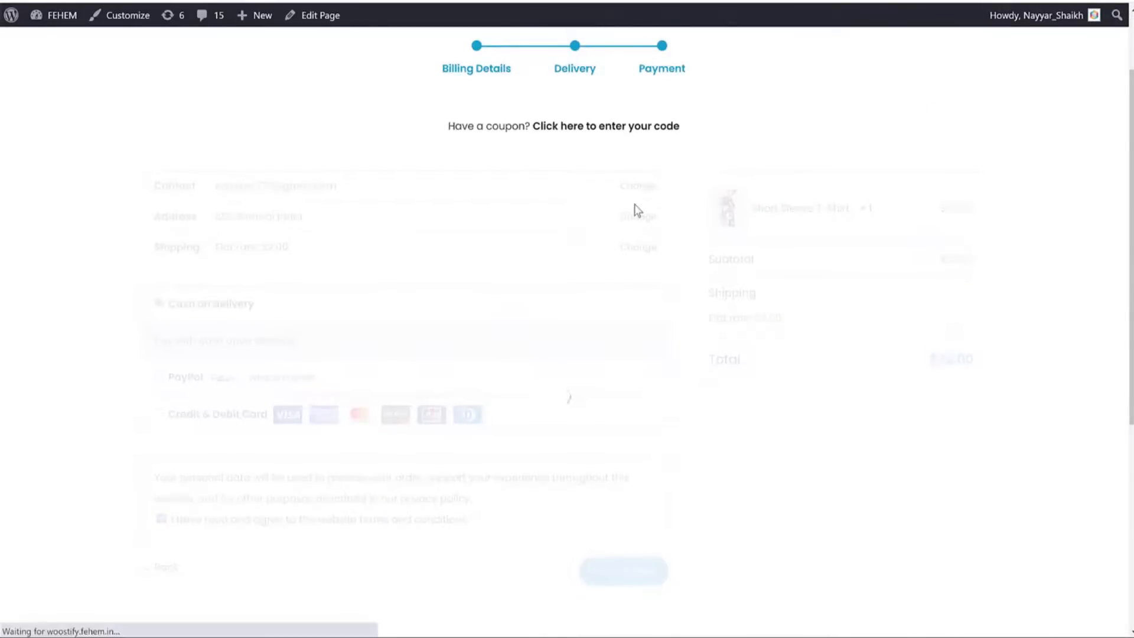
pyautogui.scroll(-8, 690, 326)
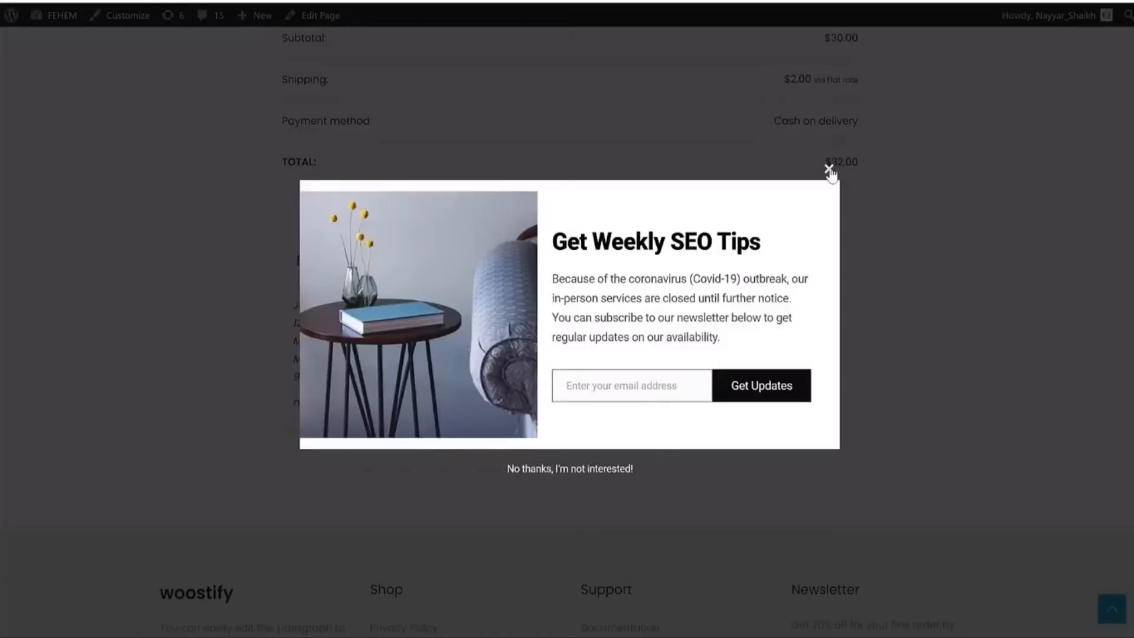
# Dismiss the popup and start a new automated Email campaign, showing the E-Commerce automations.
pyautogui.click(829, 170)
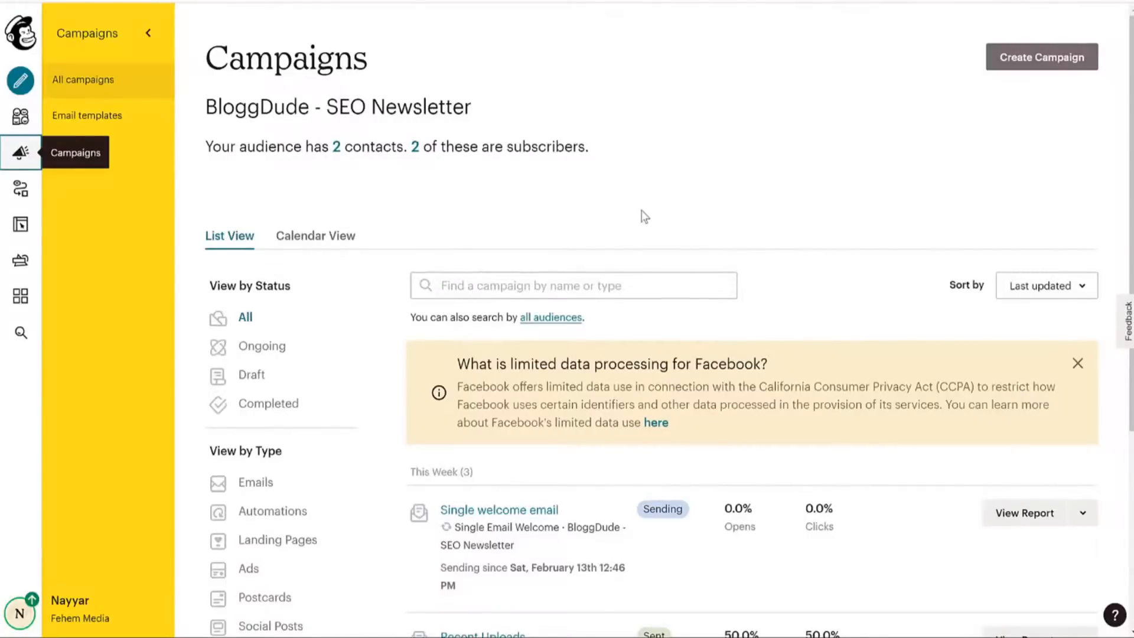
pyautogui.click(65, 0)
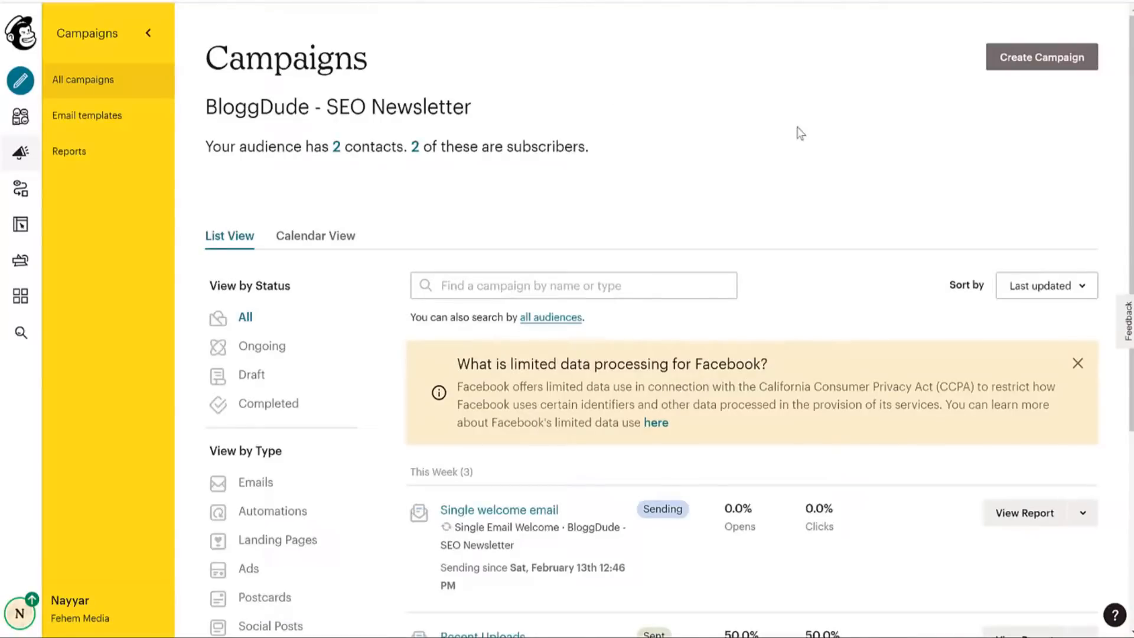
pyautogui.click(1009, 62)
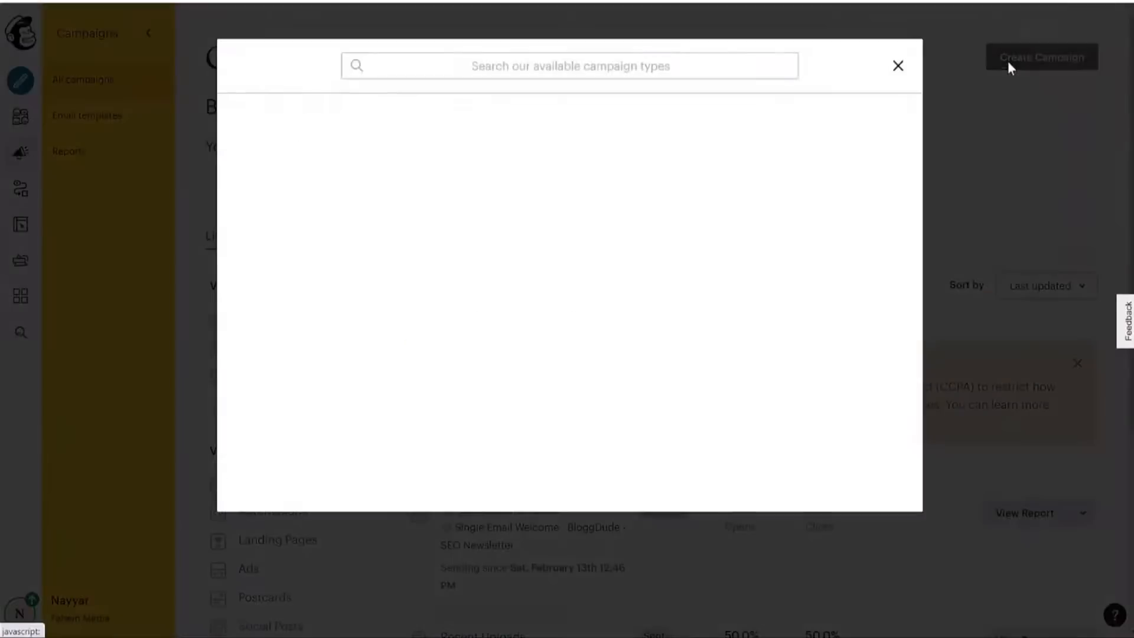
pyautogui.click(336, 152)
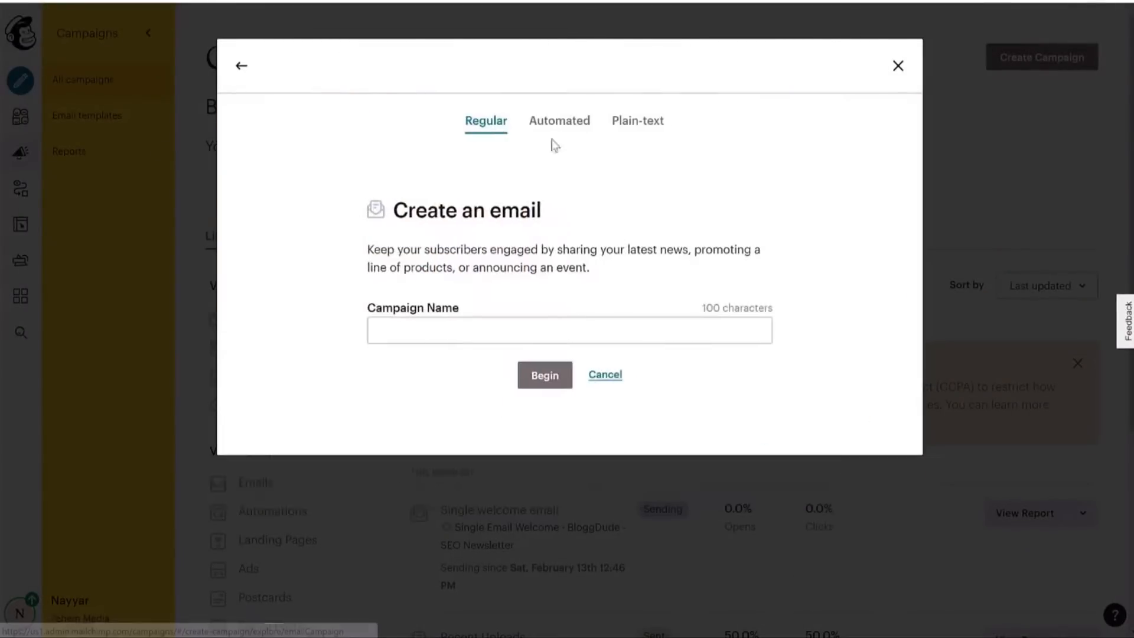
pyautogui.click(568, 127)
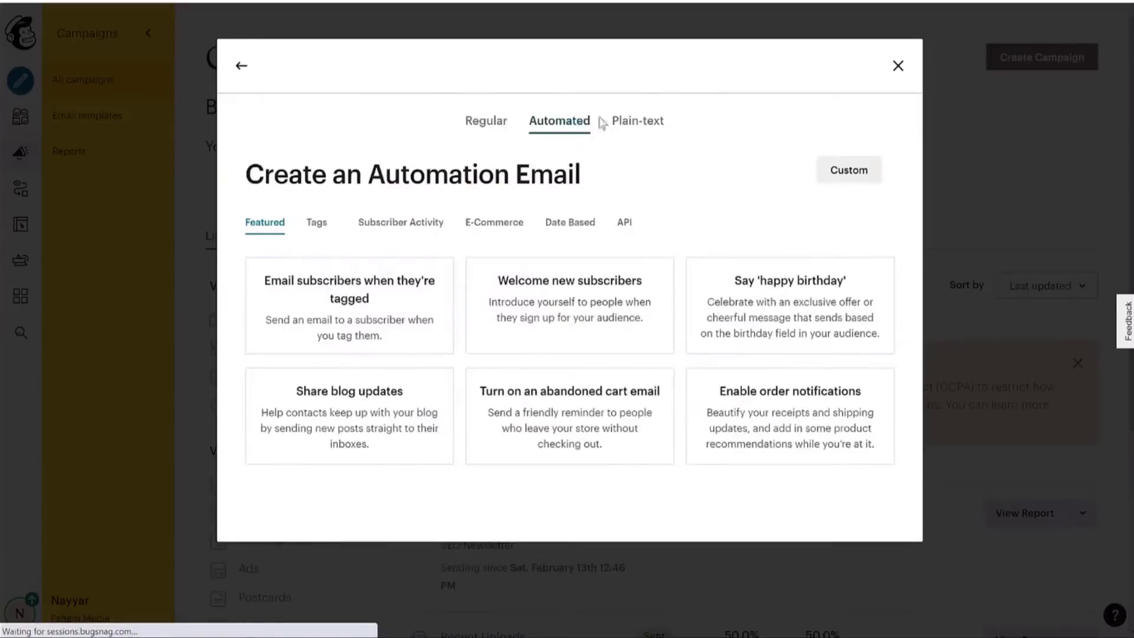
pyautogui.click(507, 227)
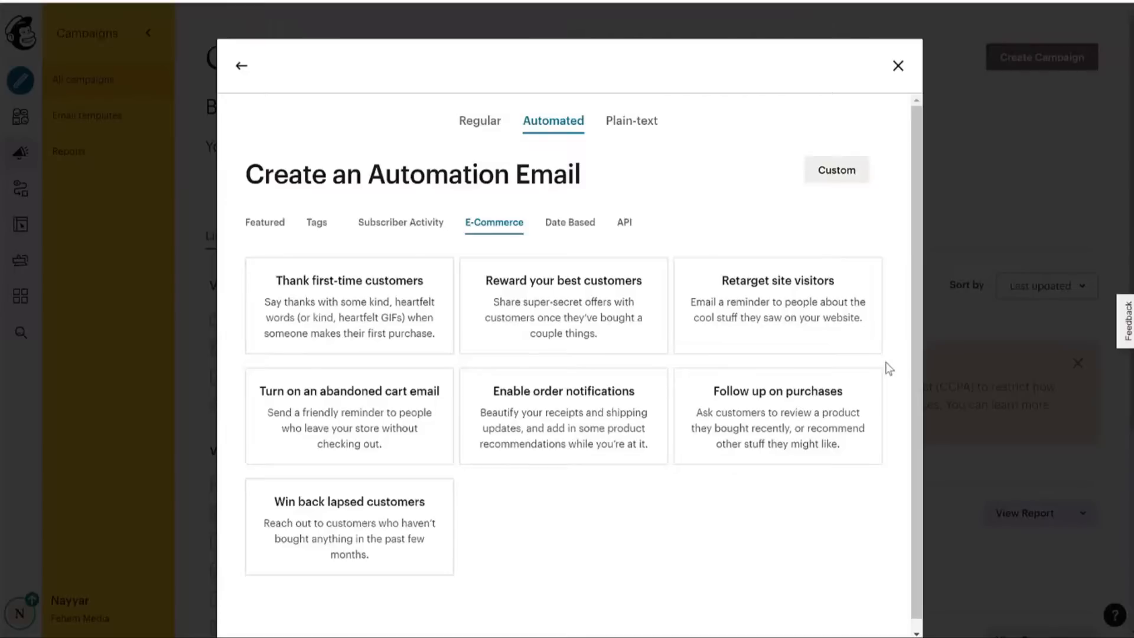
# Create a Thank first-time customers automation for the BloggDude - SEO Newsletter audience.
pyautogui.click(349, 305)
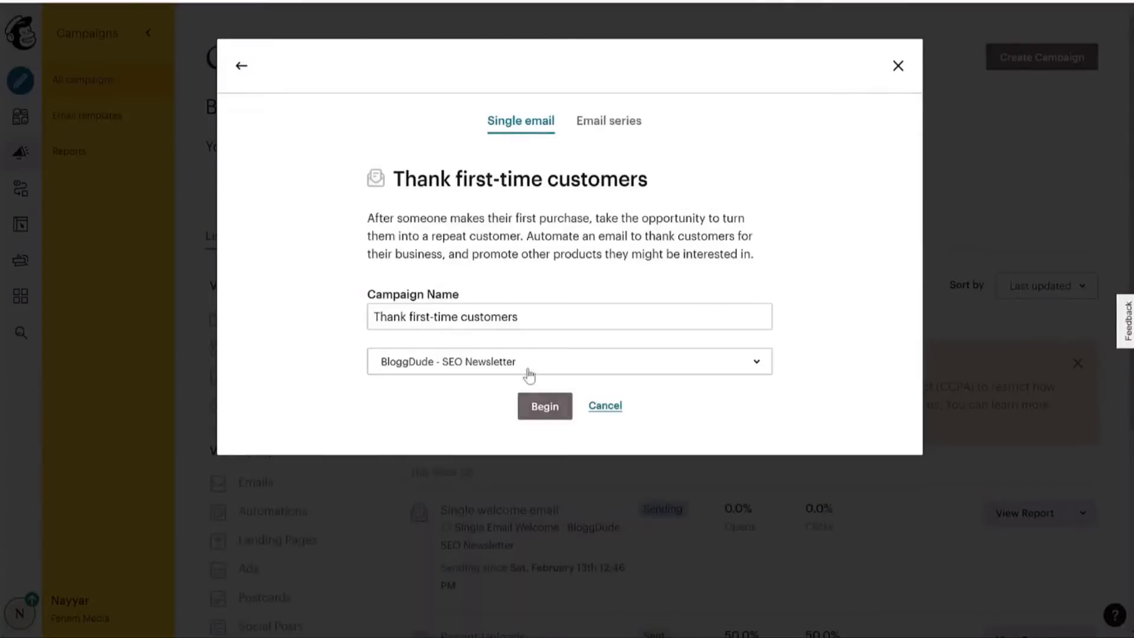
pyautogui.click(529, 373)
pyautogui.click(458, 427)
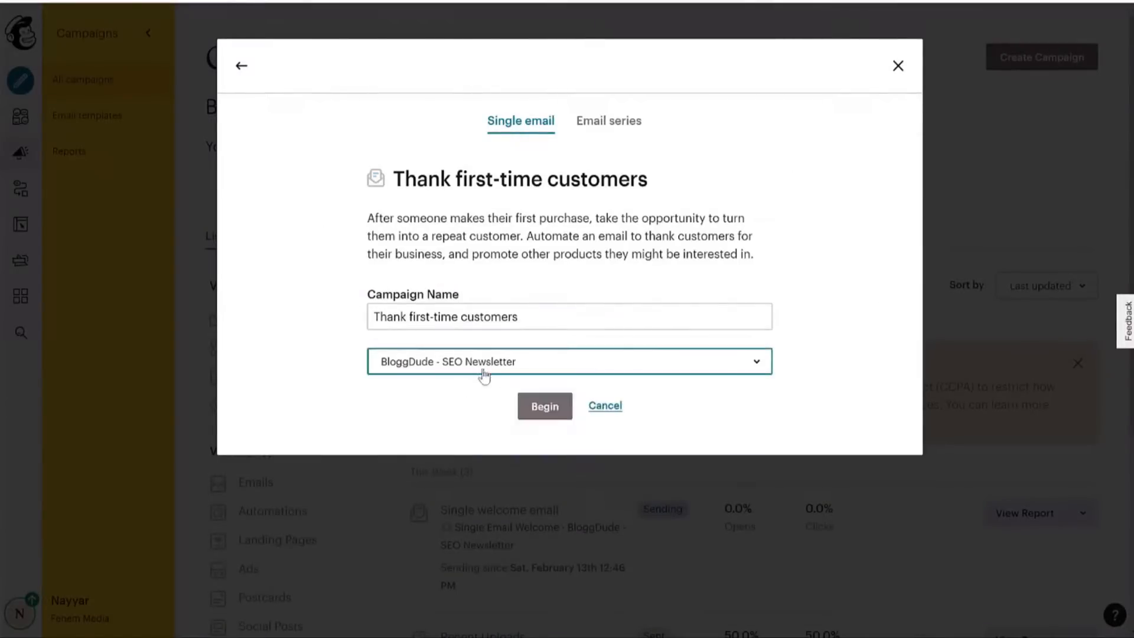
pyautogui.click(394, 398)
pyautogui.click(545, 406)
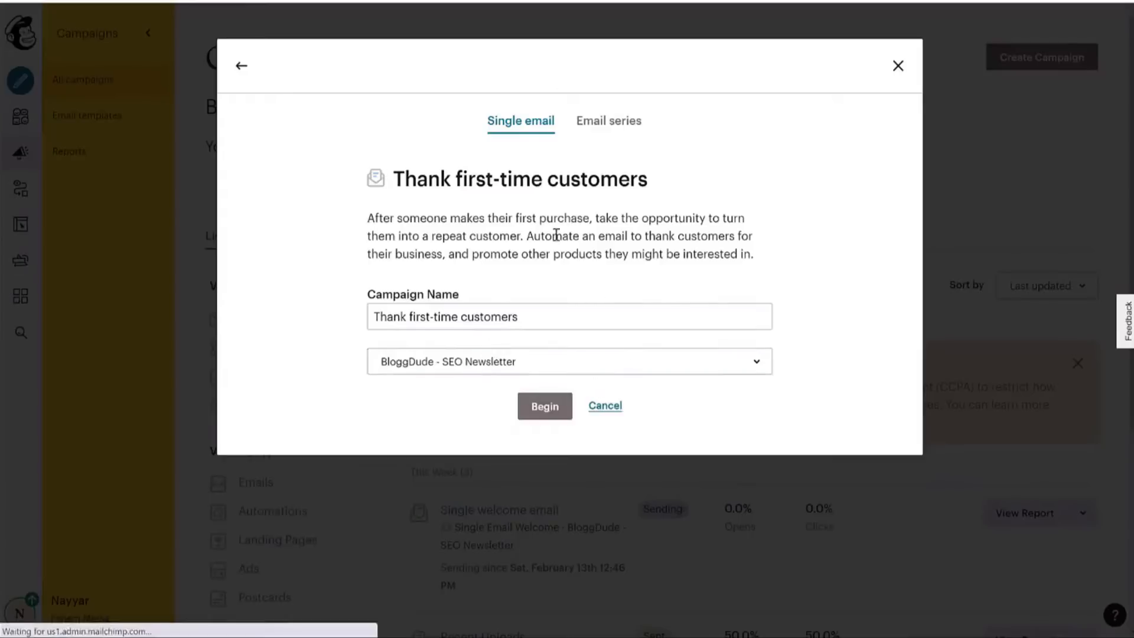
pyautogui.click(537, 361)
pyautogui.click(443, 430)
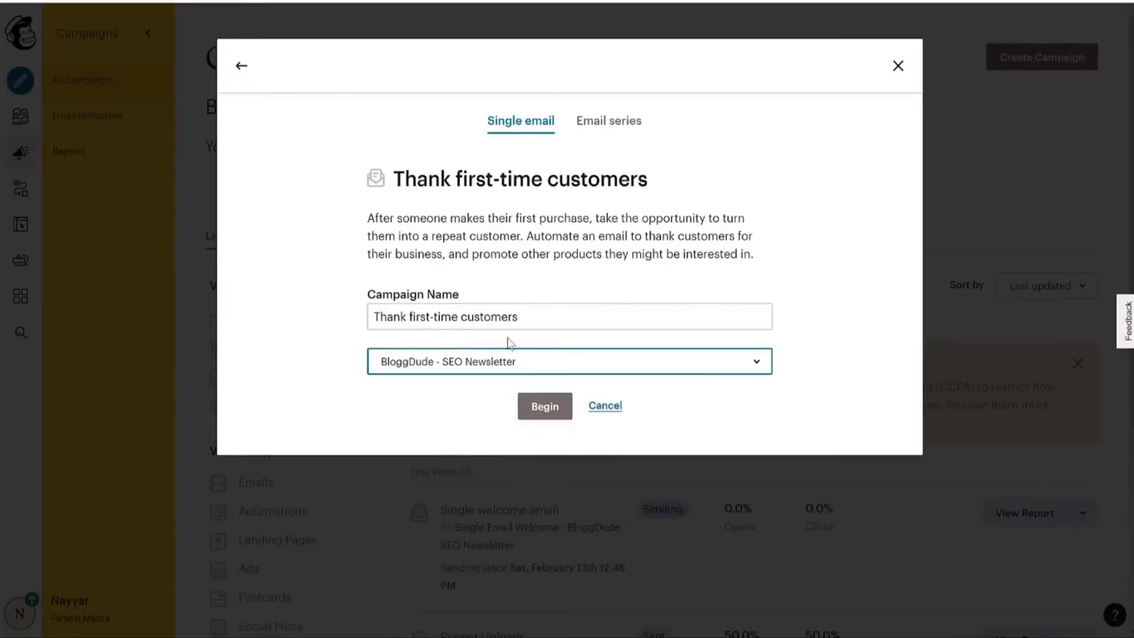
pyautogui.click(546, 413)
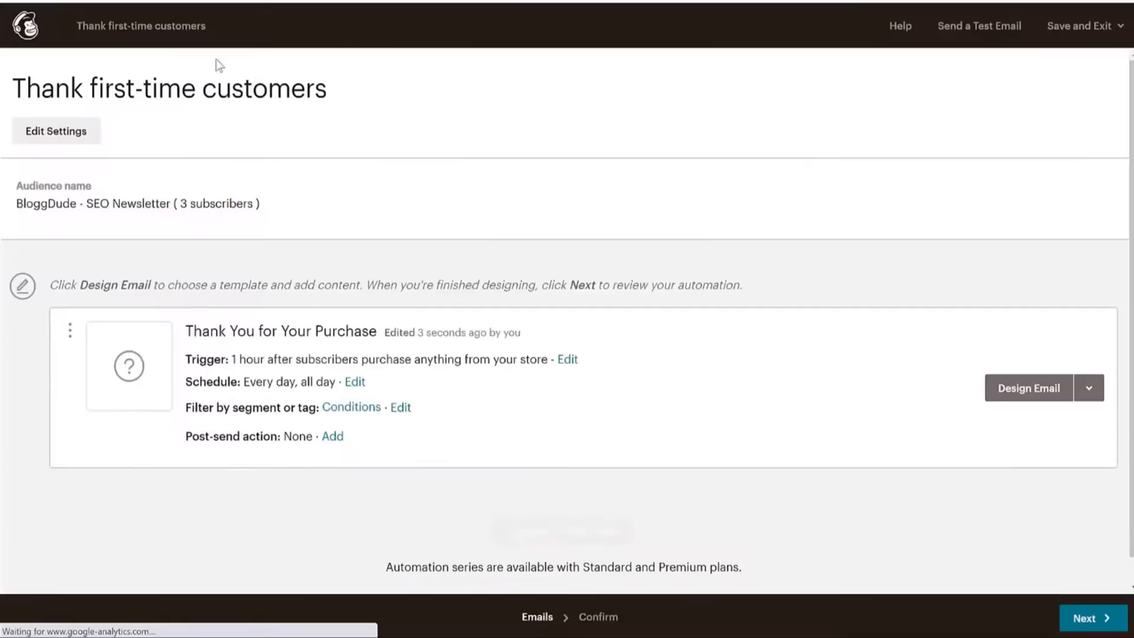
# Exit the automation editor without starting it, leaving the automation as a draft.
pyautogui.click(22, 29)
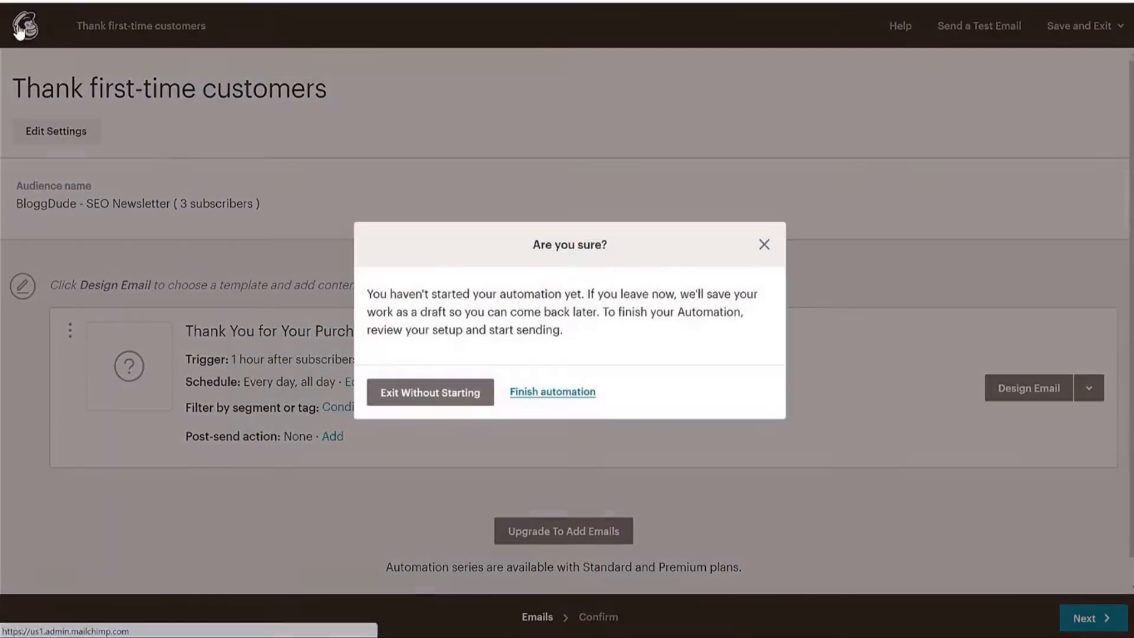
pyautogui.click(466, 399)
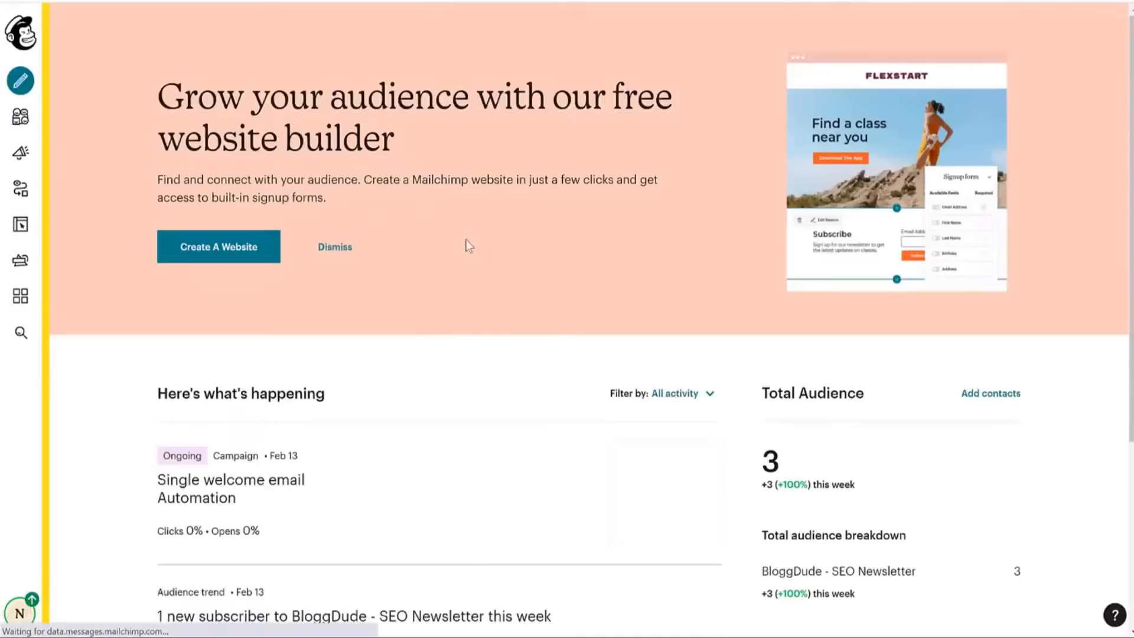
pyautogui.click(21, 153)
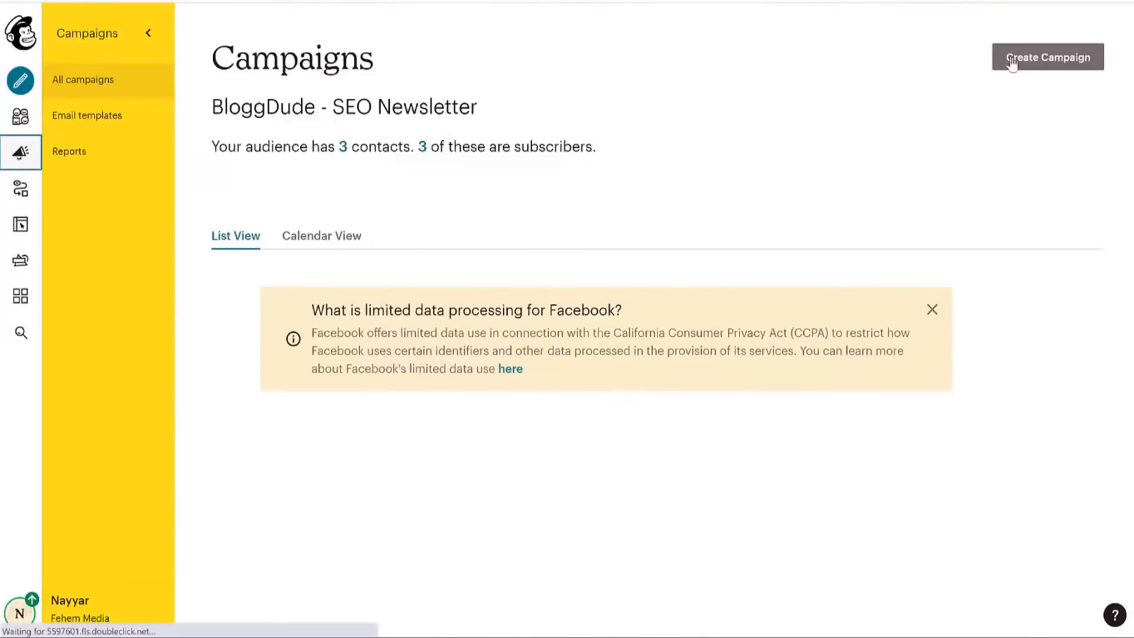
# Create a new single-email Thank first-time customers automation under Email > Automated > E-Commerce.
pyautogui.click(1013, 62)
pyautogui.click(343, 123)
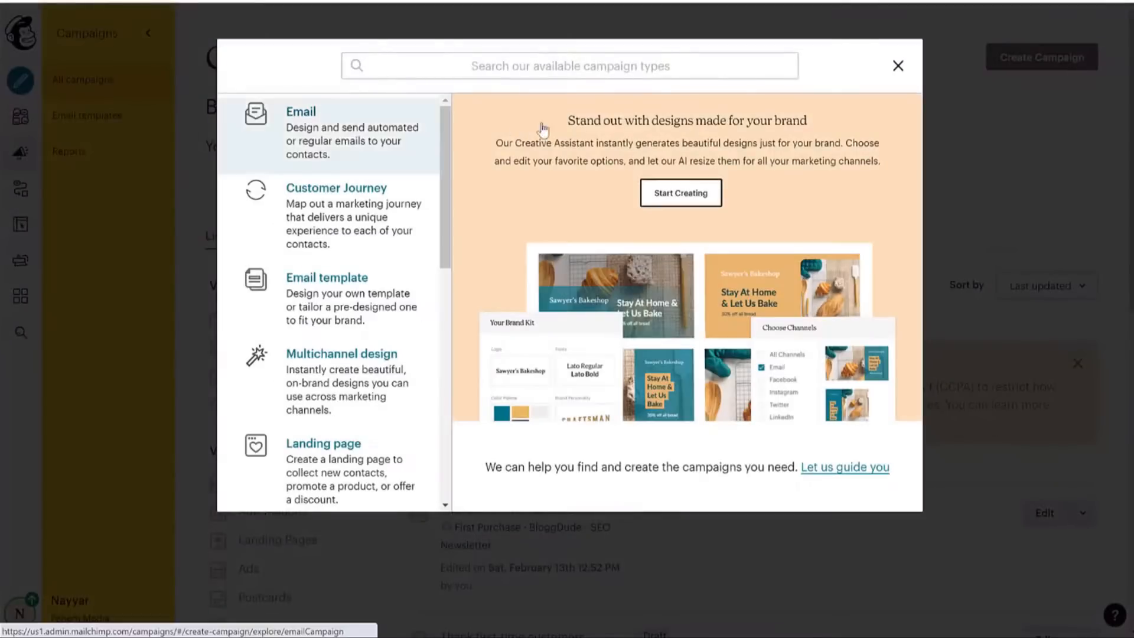
pyautogui.click(562, 124)
pyautogui.click(494, 223)
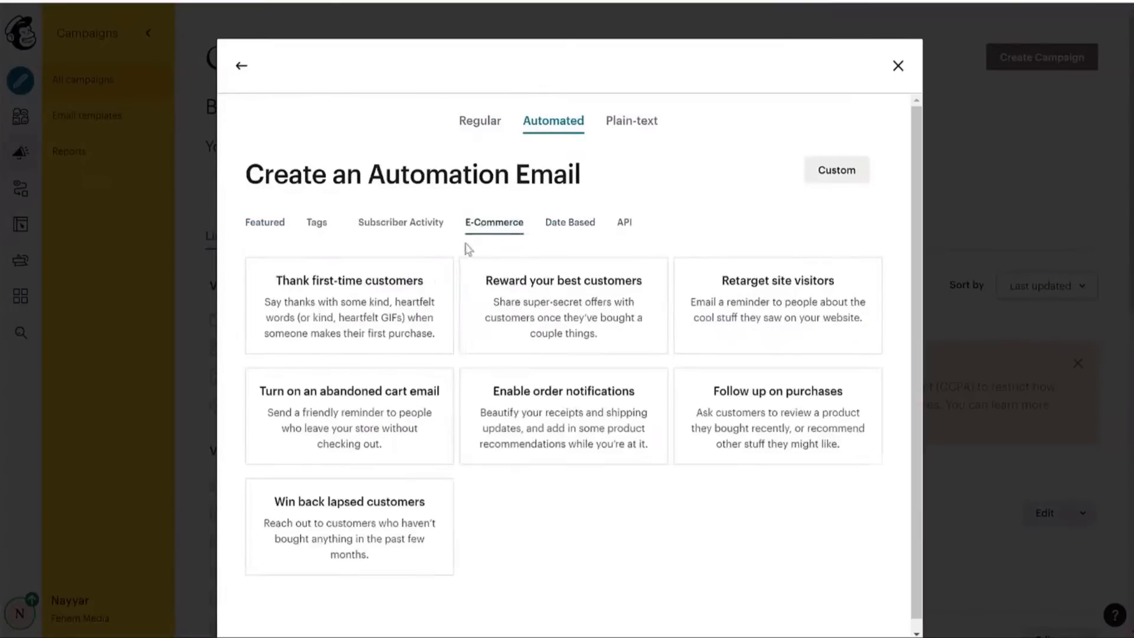
pyautogui.click(372, 301)
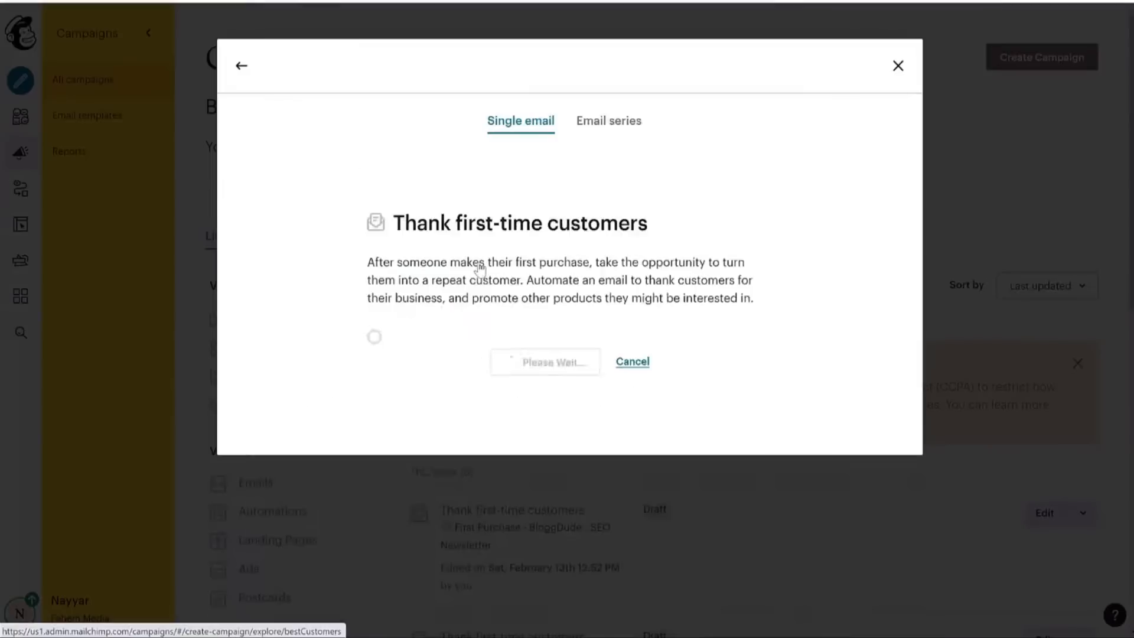
pyautogui.click(609, 134)
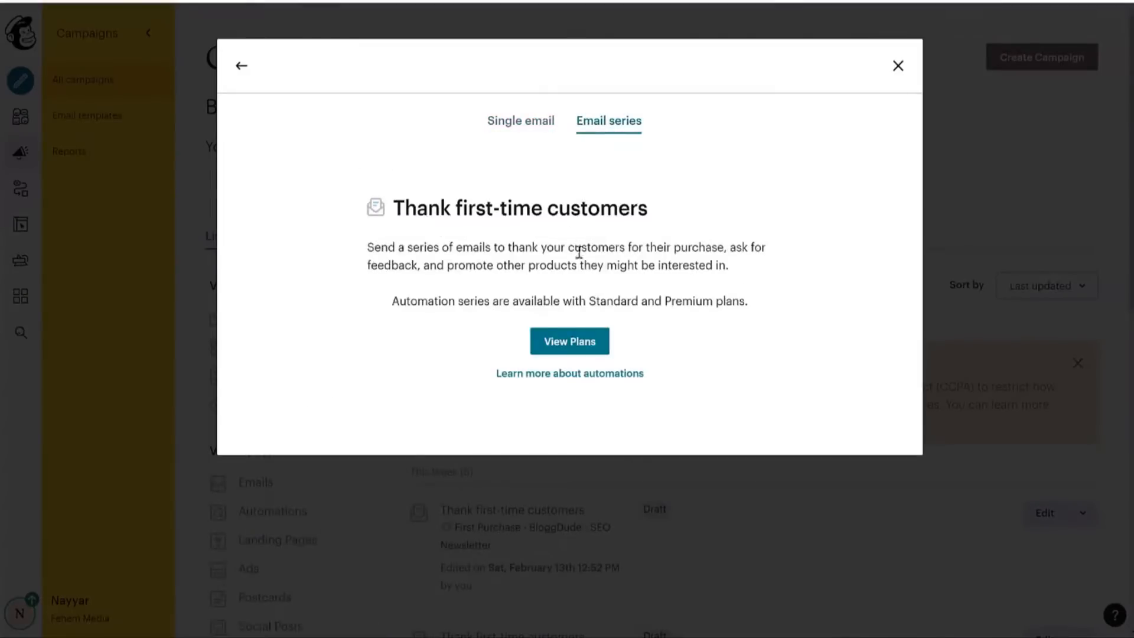
pyautogui.click(517, 133)
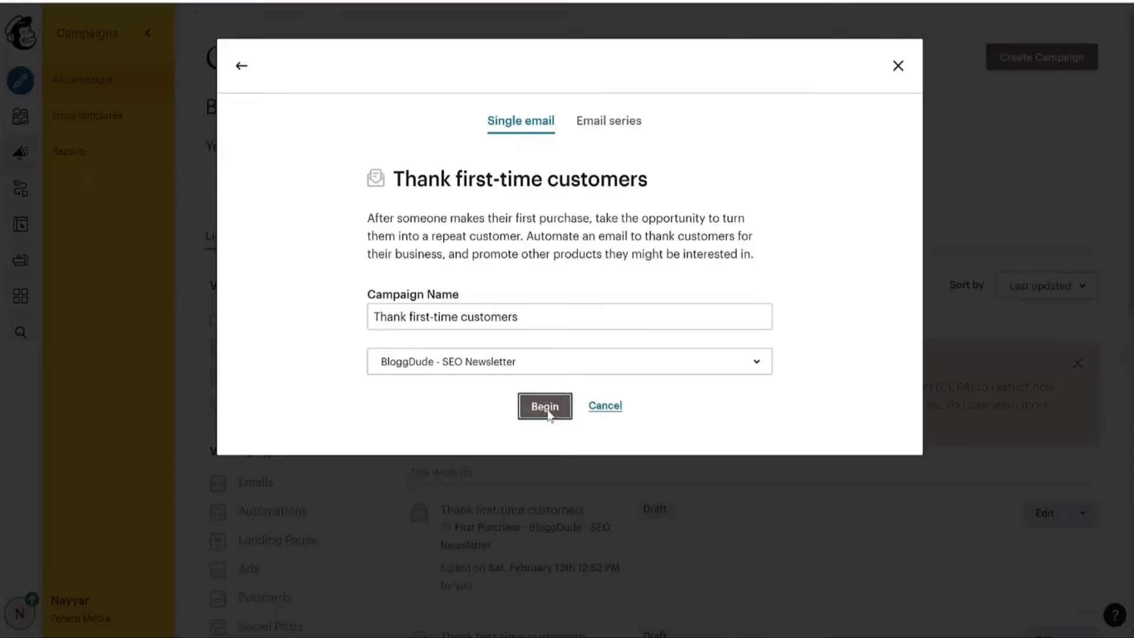
pyautogui.click(546, 406)
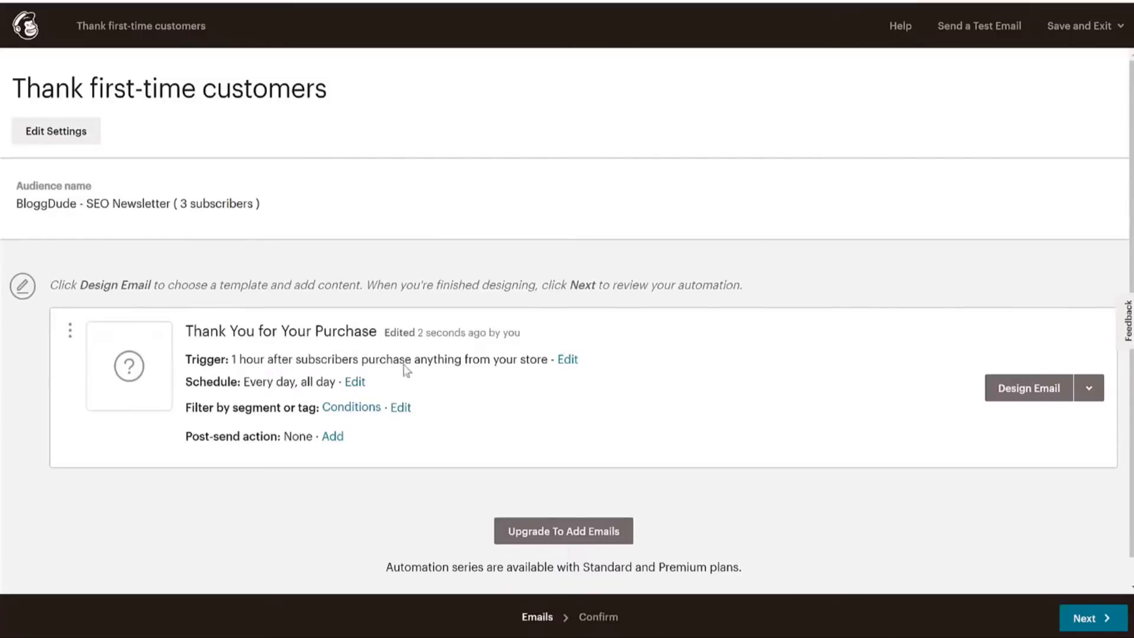
# Set the Thank You for Your Purchase trigger to wait 1 hour after any purchase.
pyautogui.click(567, 360)
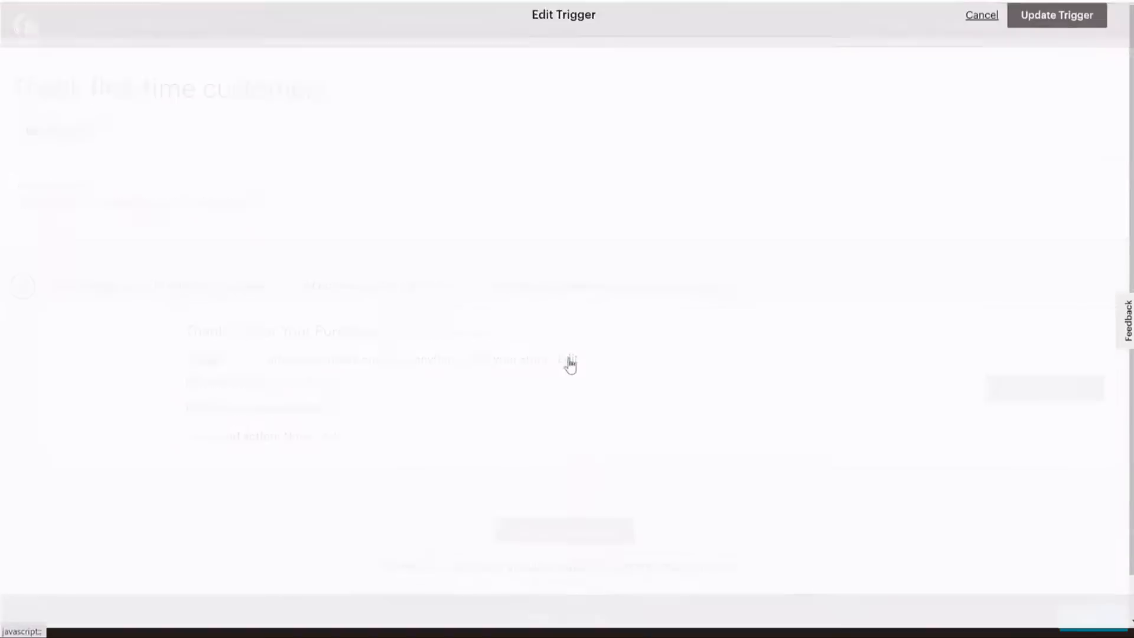
pyautogui.click(118, 232)
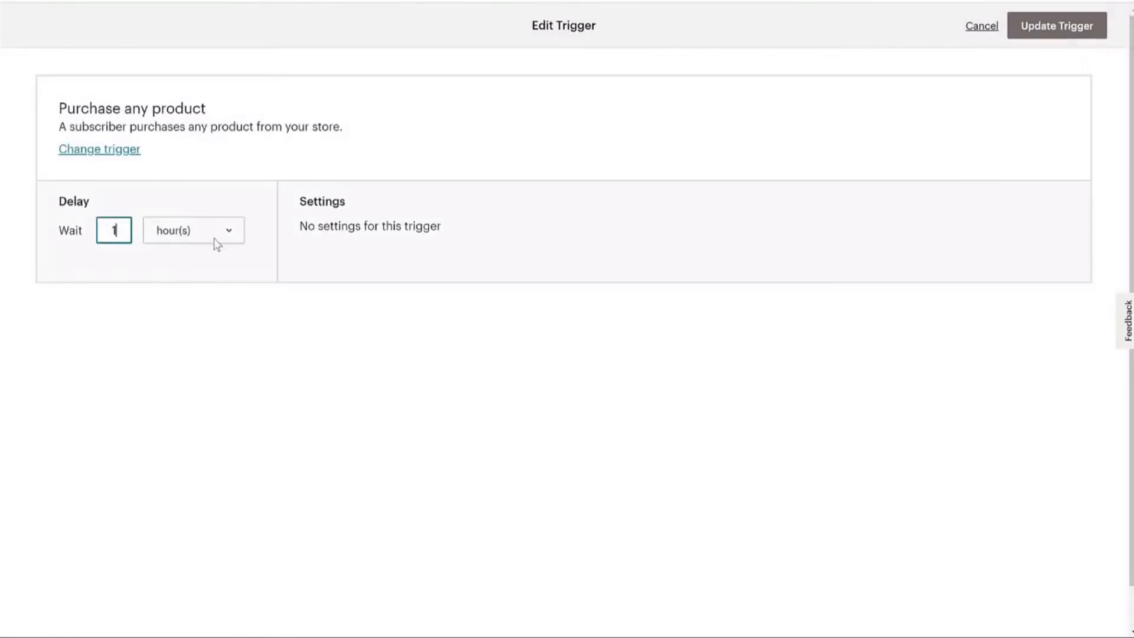
pyautogui.click(214, 238)
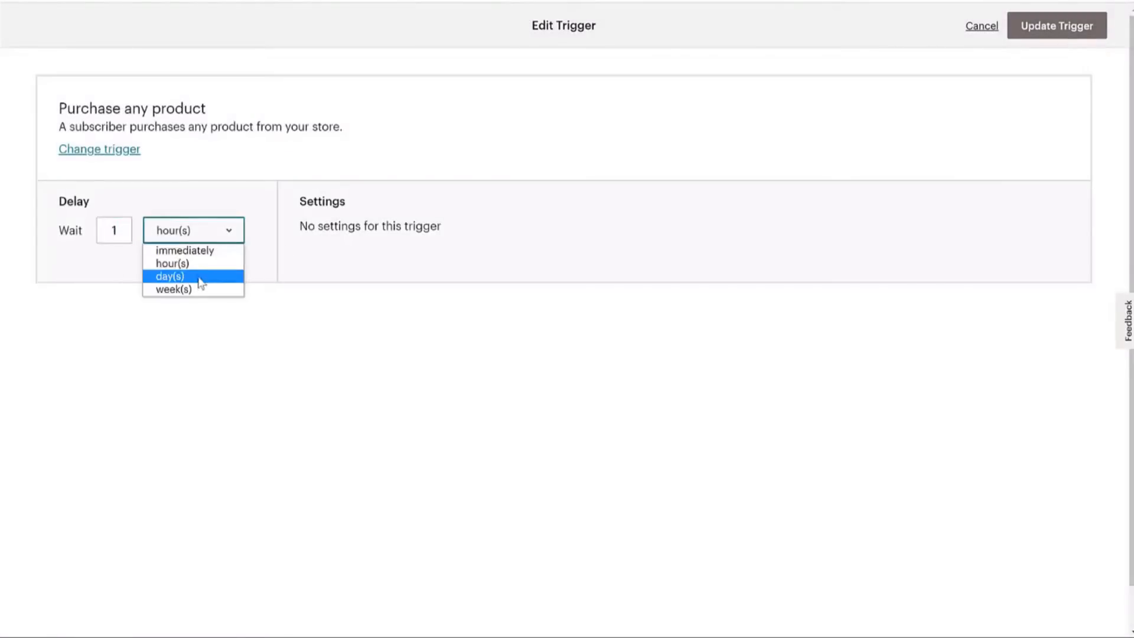
pyautogui.click(1008, 28)
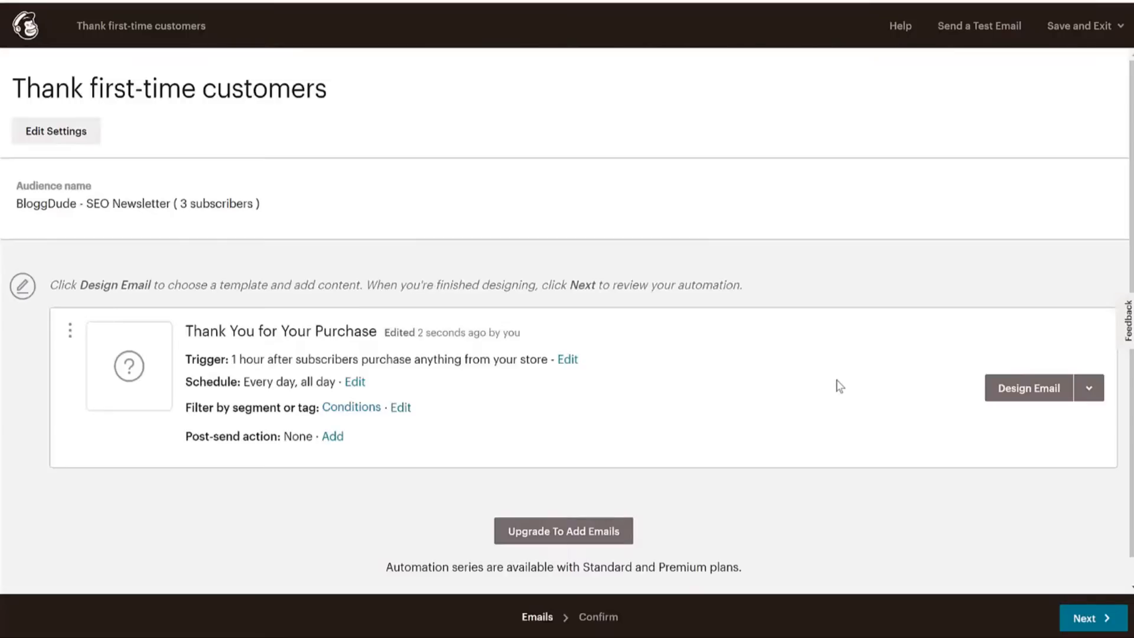
pyautogui.click(1087, 394)
# In the email setup, change the From name from FEHEM to Fehem Products.
pyautogui.click(1034, 391)
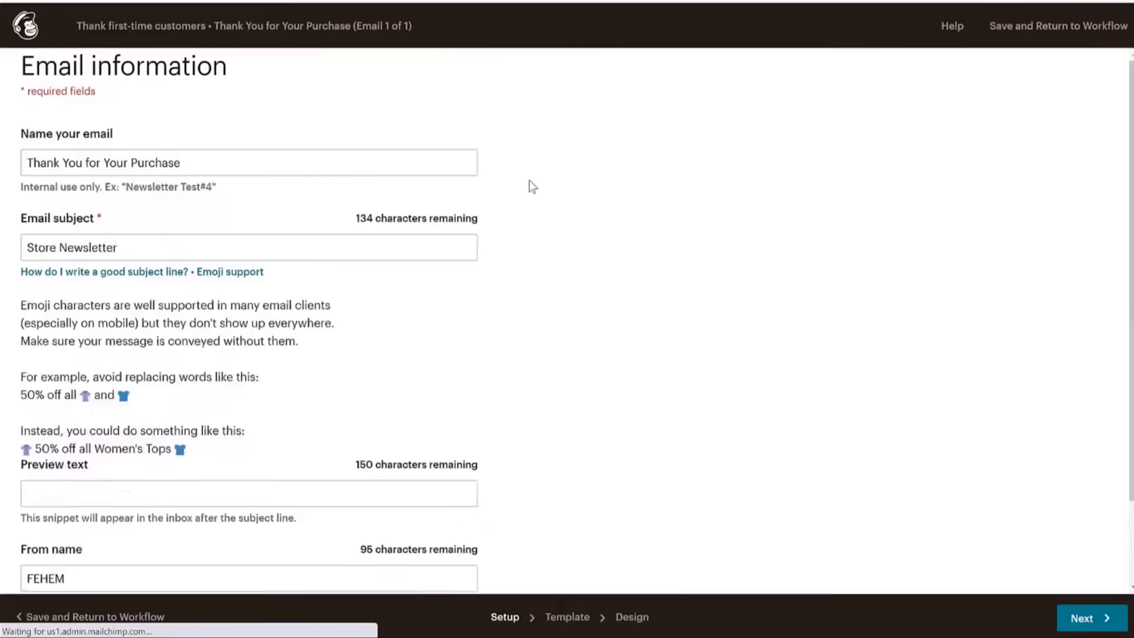
pyautogui.click(242, 168)
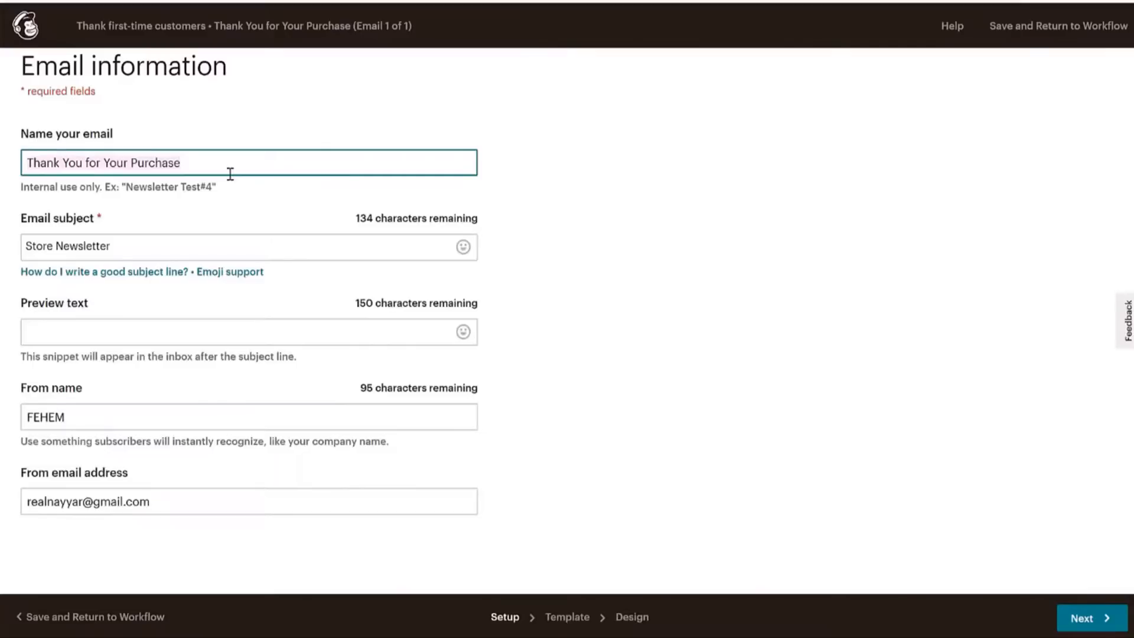
pyautogui.click(188, 250)
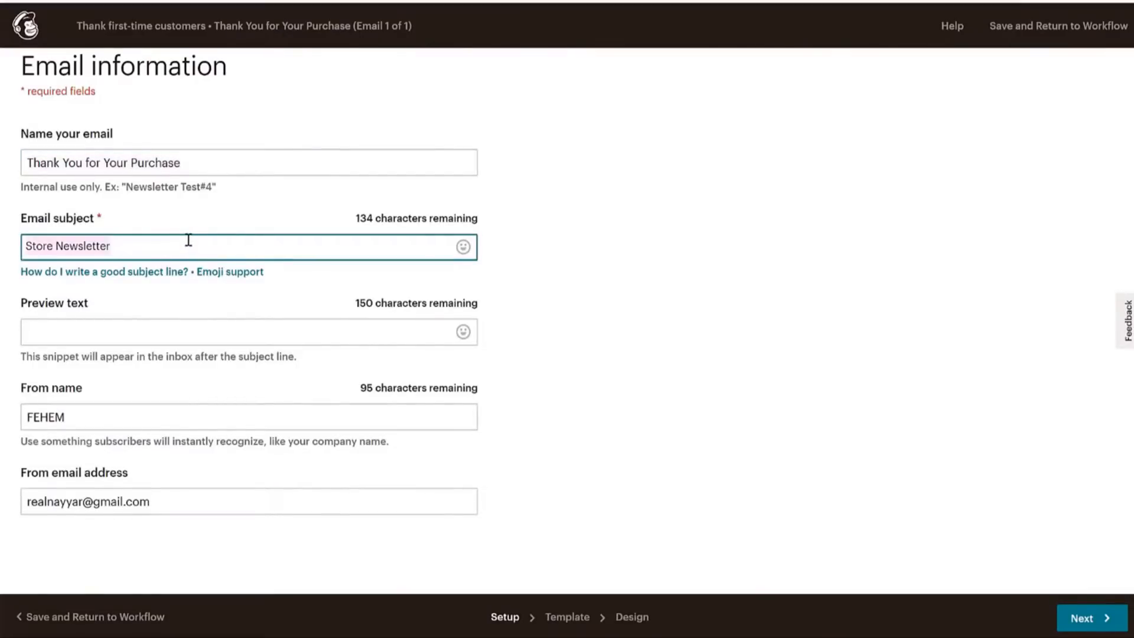
pyautogui.click(149, 425)
pyautogui.press('BackSpace')
pyautogui.press('BackSpace')
pyautogui.press('BackSpace')
pyautogui.press('BackSpace')
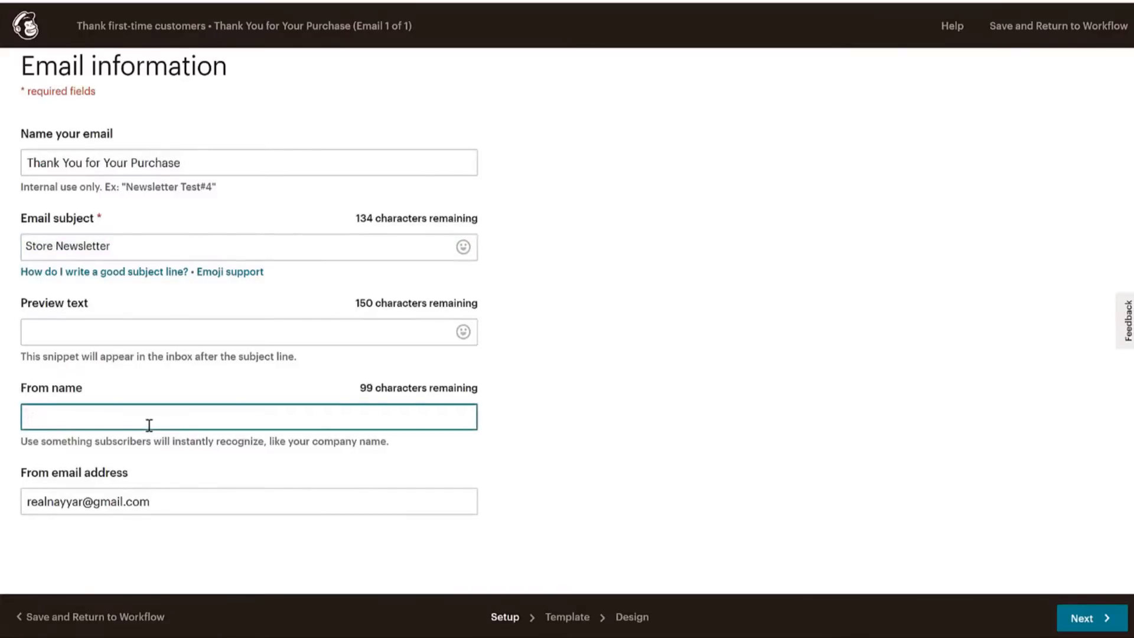
pyautogui.write('Fehem Products')
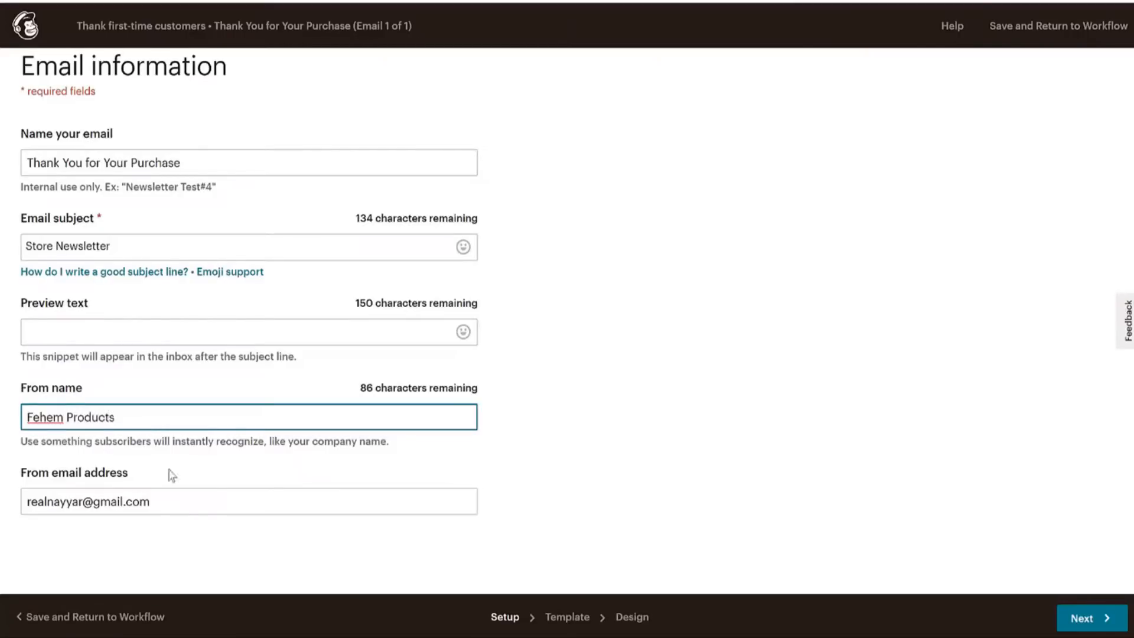
# Replace the user part of the sender e-mail address and continue to template selection.
pyautogui.click(132, 511)
pyautogui.hotkey('ctrl', 'BackSpace')
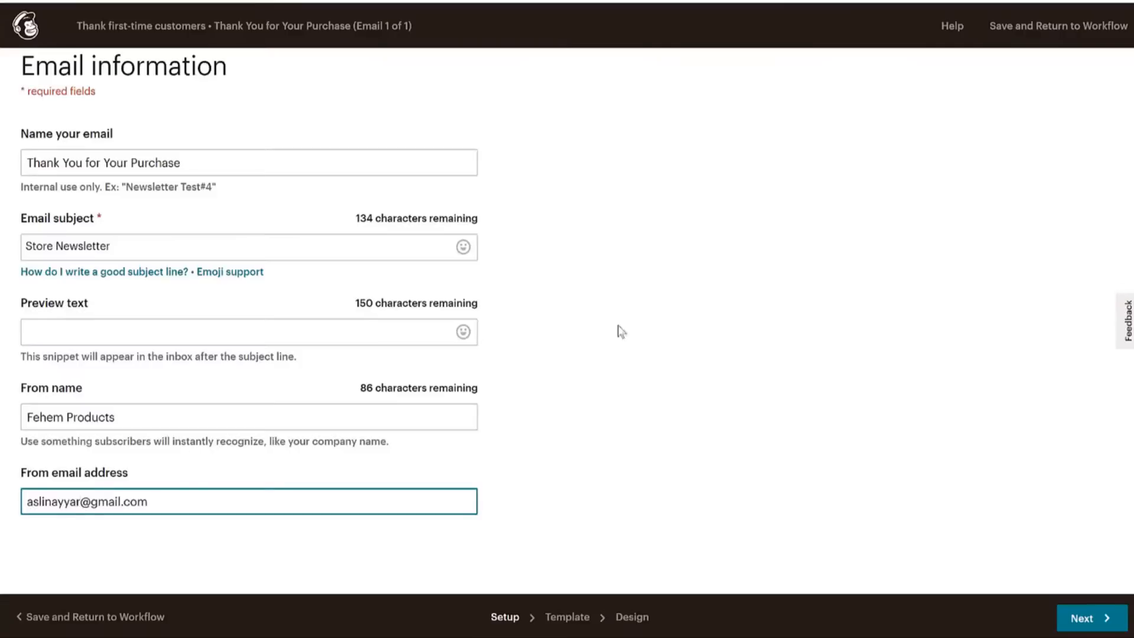
pyautogui.click(675, 306)
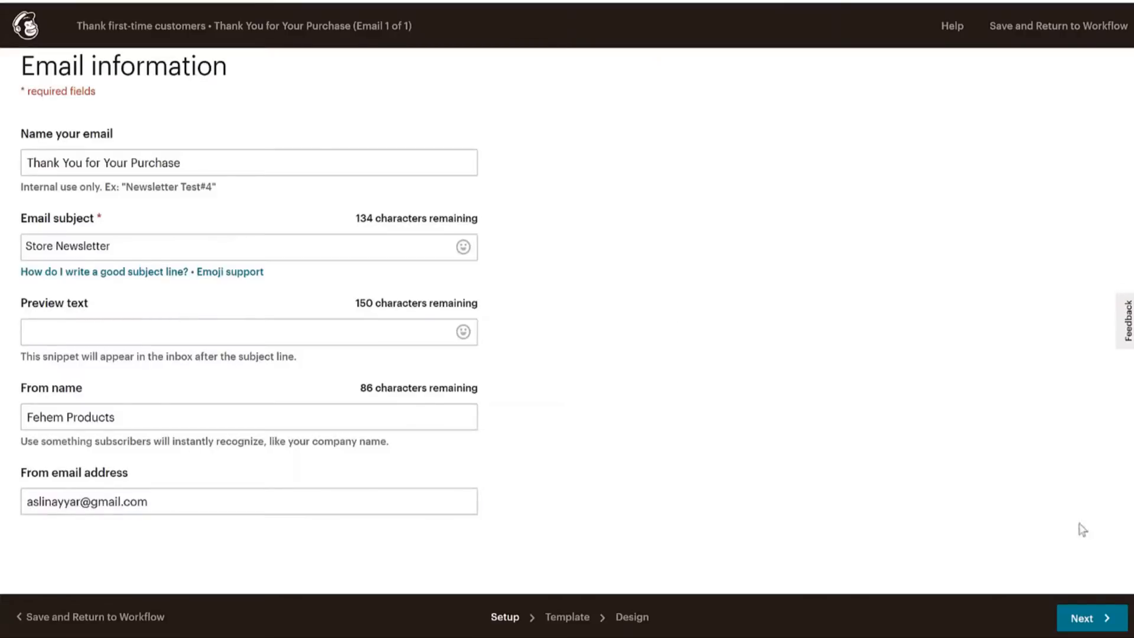
pyautogui.click(1100, 620)
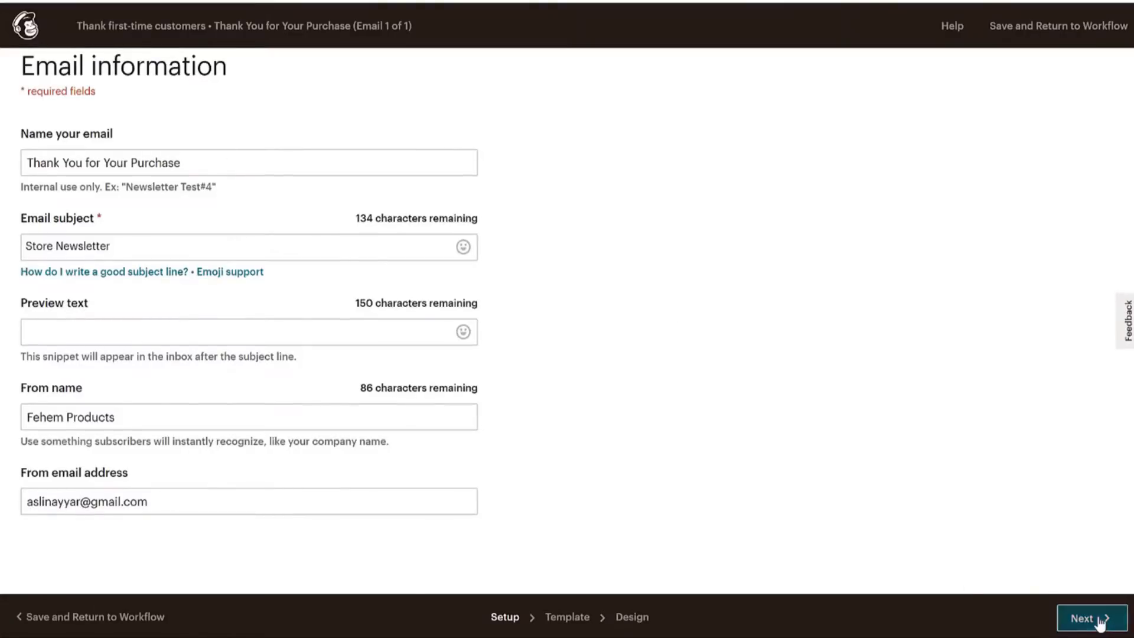
pyautogui.scroll(-8, 762, 231)
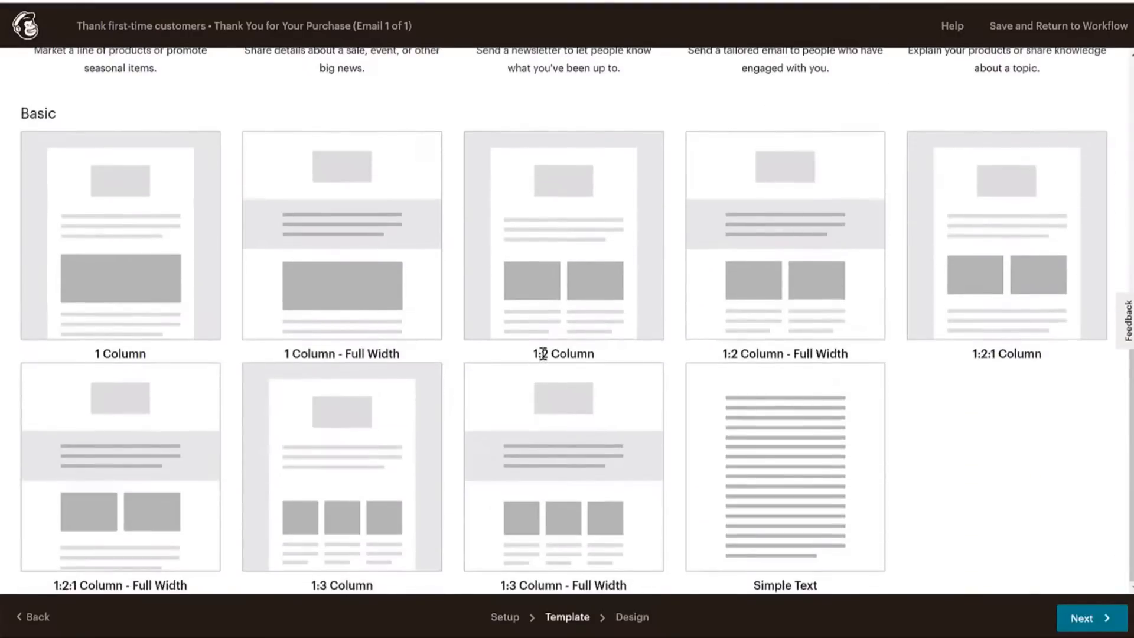
# Browse Themes, Campaigns and Layouts, then return to Saved templates for the Video Template.
pyautogui.scroll(8, 540, 354)
pyautogui.click(107, 146)
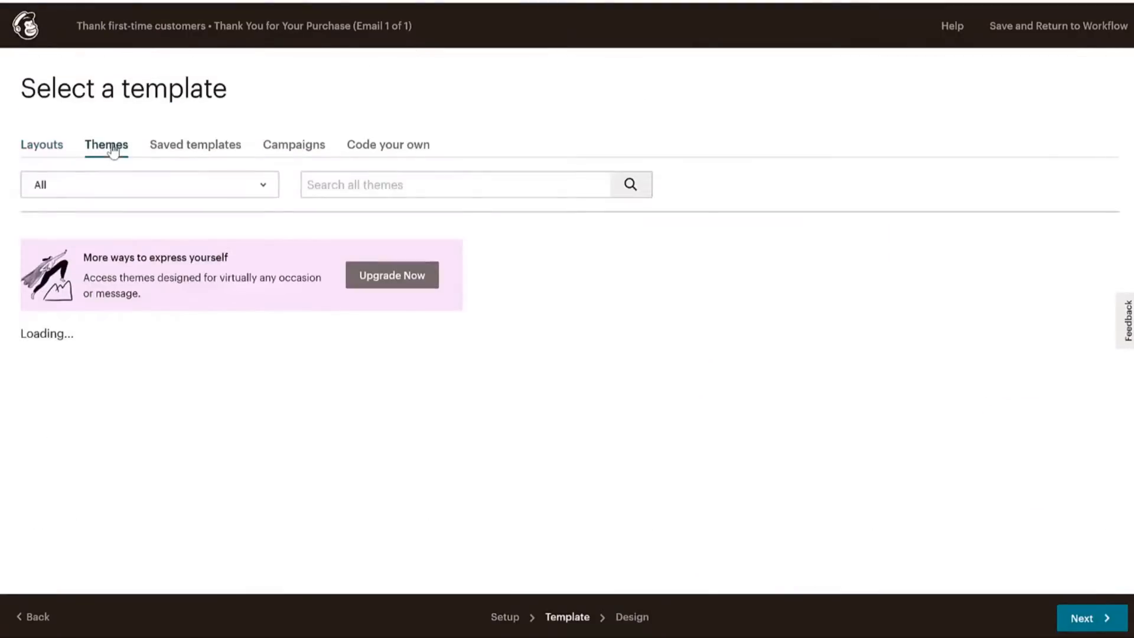
pyautogui.click(232, 148)
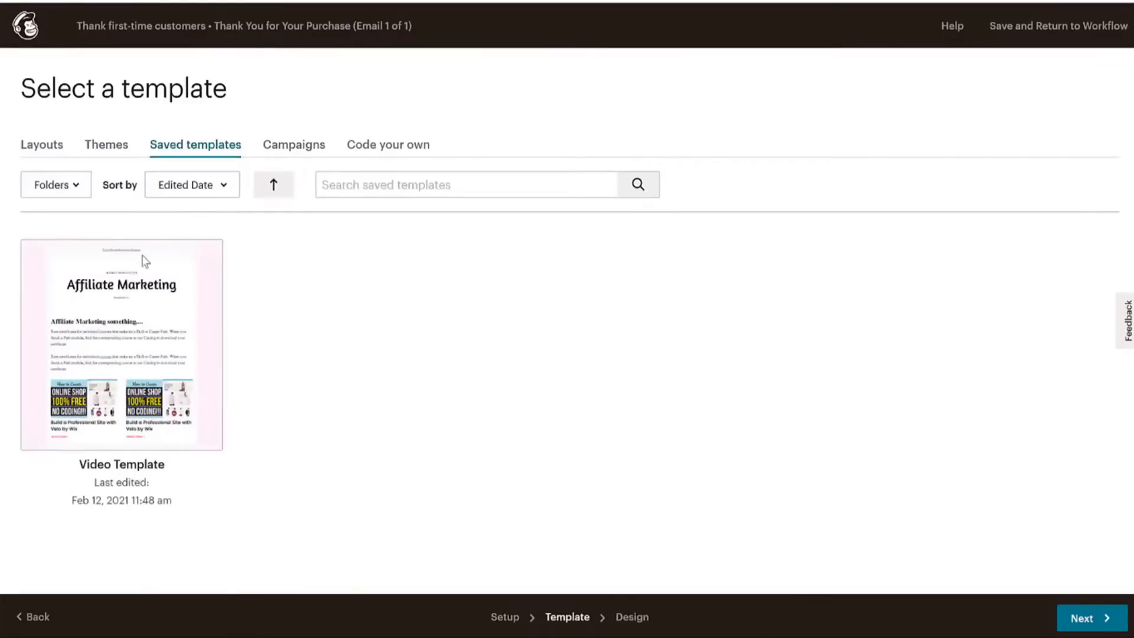
pyautogui.click(294, 148)
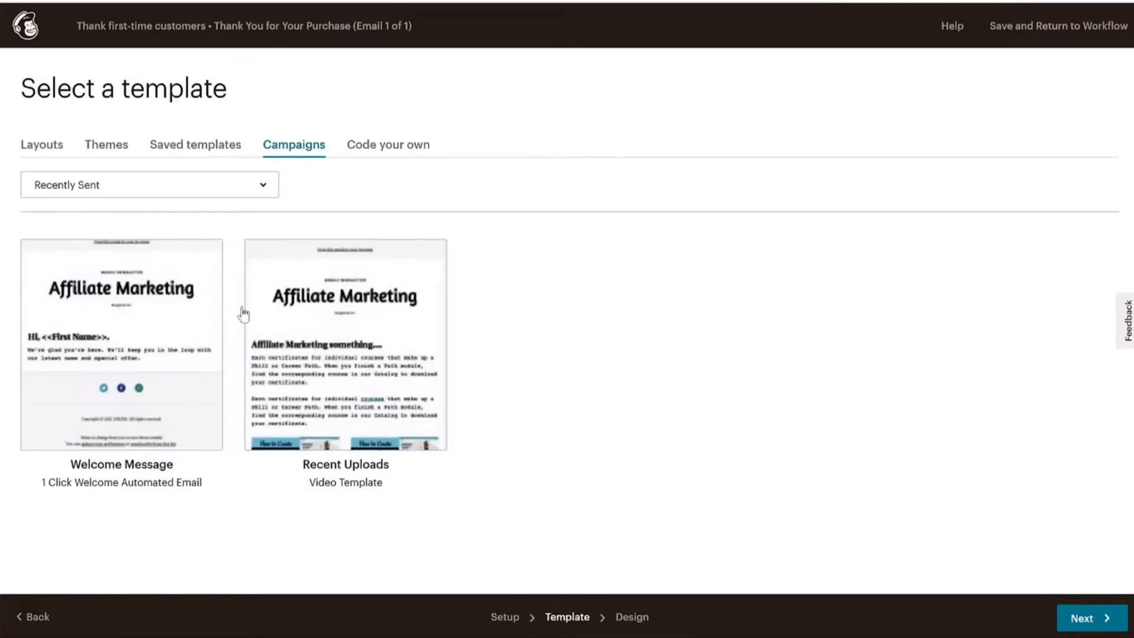
pyautogui.click(52, 147)
pyautogui.click(187, 151)
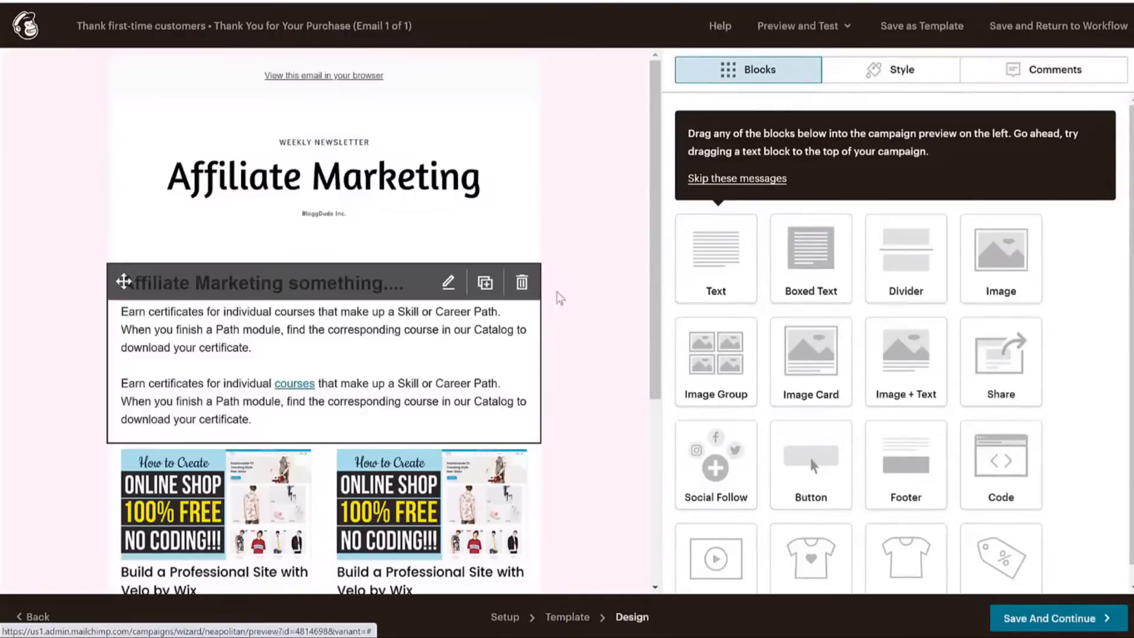
# Save the Video Template design once, then reopen the thank-you email for editing.
pyautogui.click(448, 283)
pyautogui.scroll(-5, 387, 350)
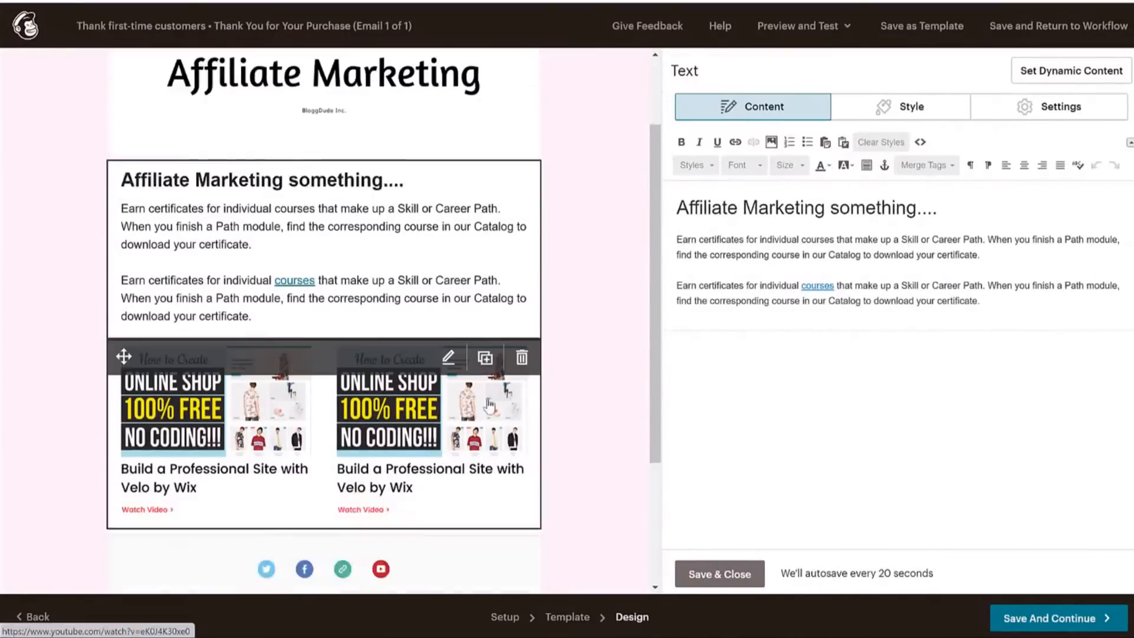
pyautogui.click(1056, 621)
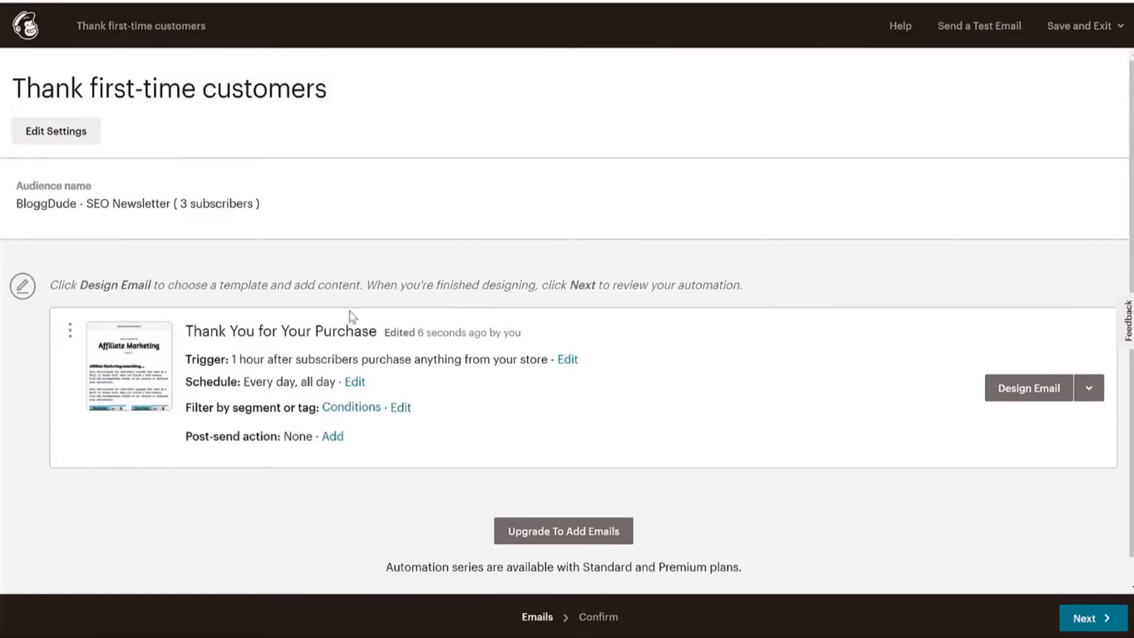
pyautogui.click(1032, 390)
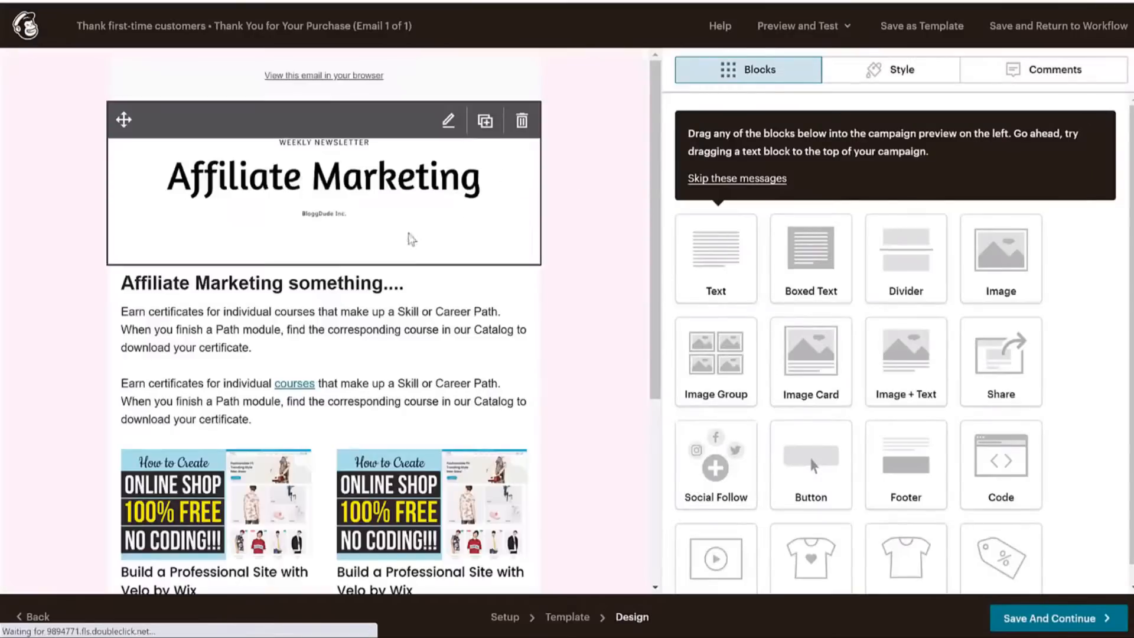
# Delete the promo image block and retitle the heading 'Thank you for your Purchase :)'.
pyautogui.scroll(-2, 407, 290)
pyautogui.scroll(-1, 407, 289)
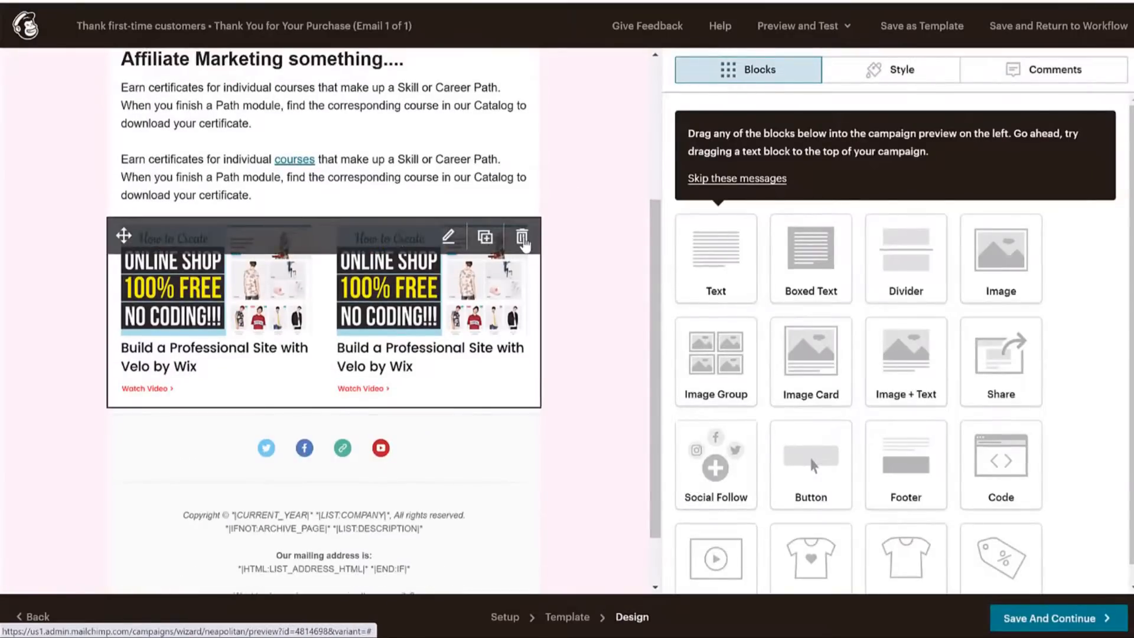
pyautogui.click(522, 237)
pyautogui.click(407, 387)
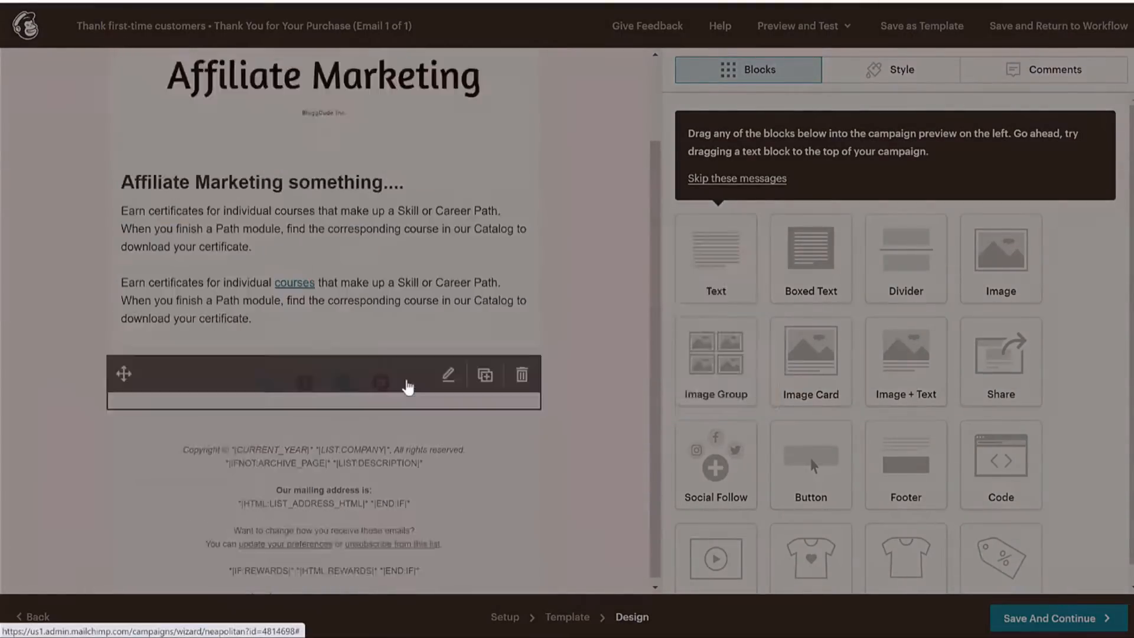
pyautogui.click(407, 378)
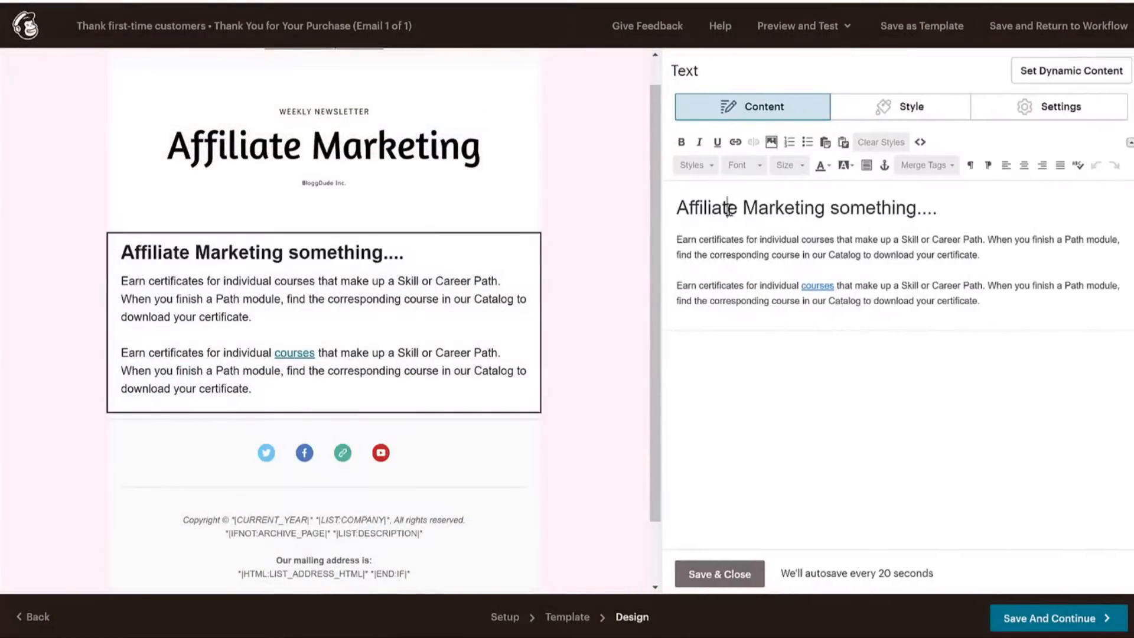
pyautogui.moveTo(675, 208); pyautogui.dragTo(940, 211)
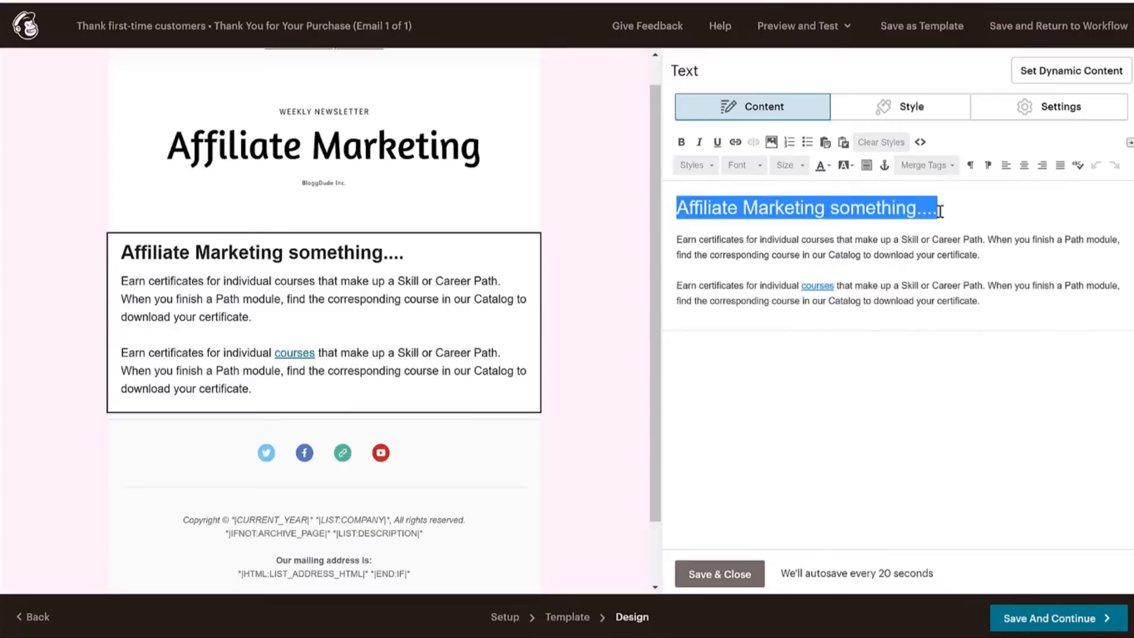
pyautogui.write('Than')
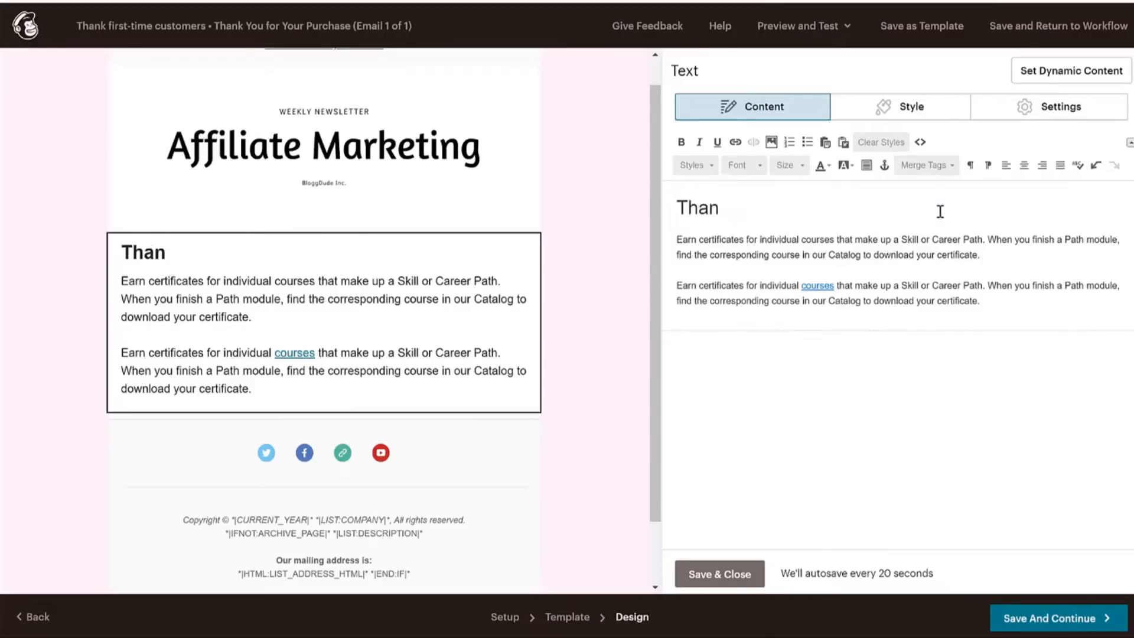
pyautogui.write('k you for your Purchase :)')
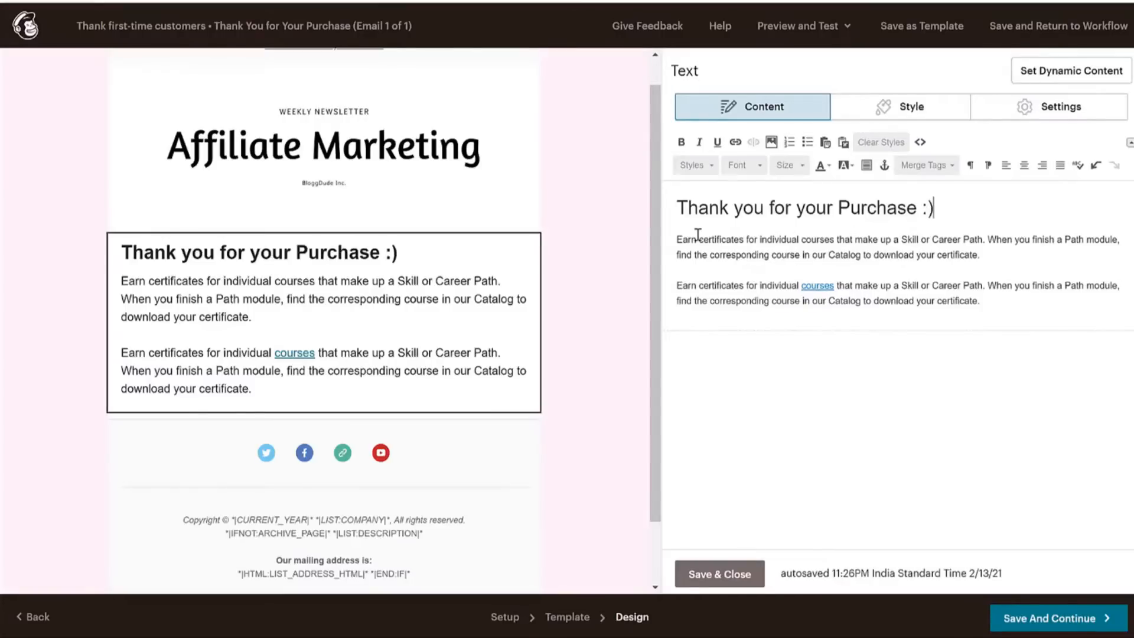
pyautogui.moveTo(678, 239); pyautogui.dragTo(1013, 298)
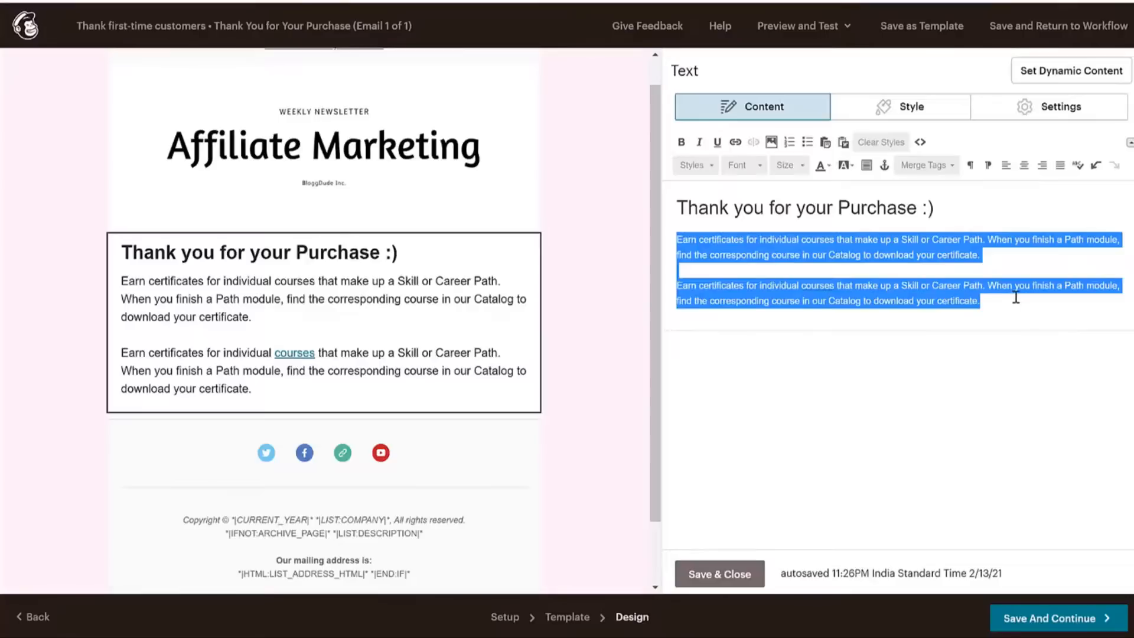
pyautogui.click(1034, 291)
pyautogui.click(720, 574)
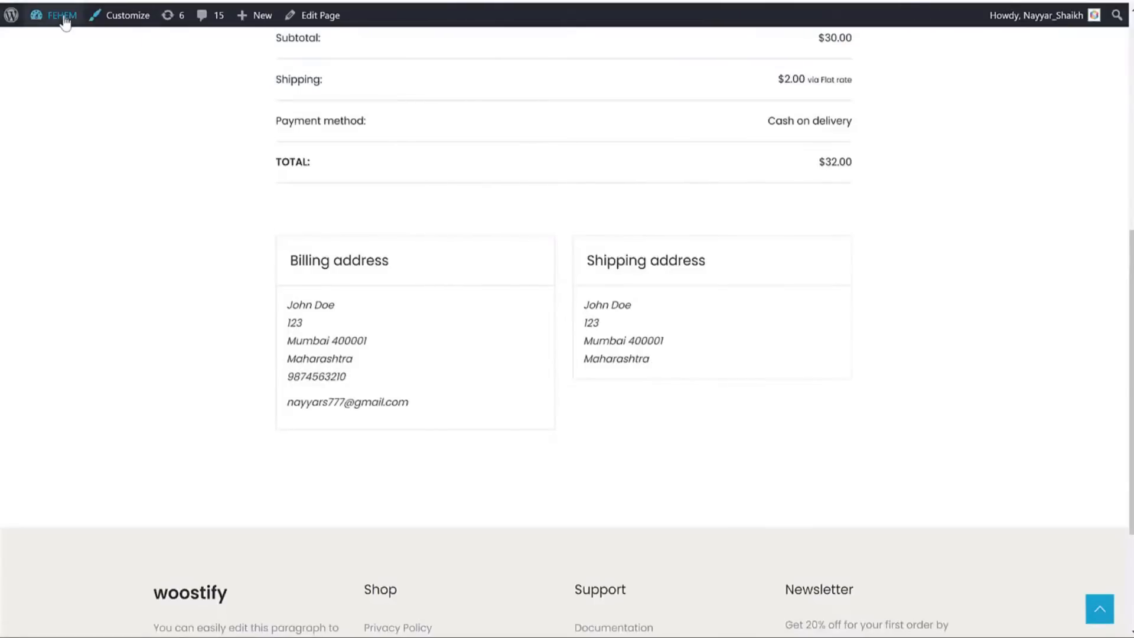
# Go to the store's coupons list and start a new coupon with code FIRSTPURCHASE.
pyautogui.click(62, 15)
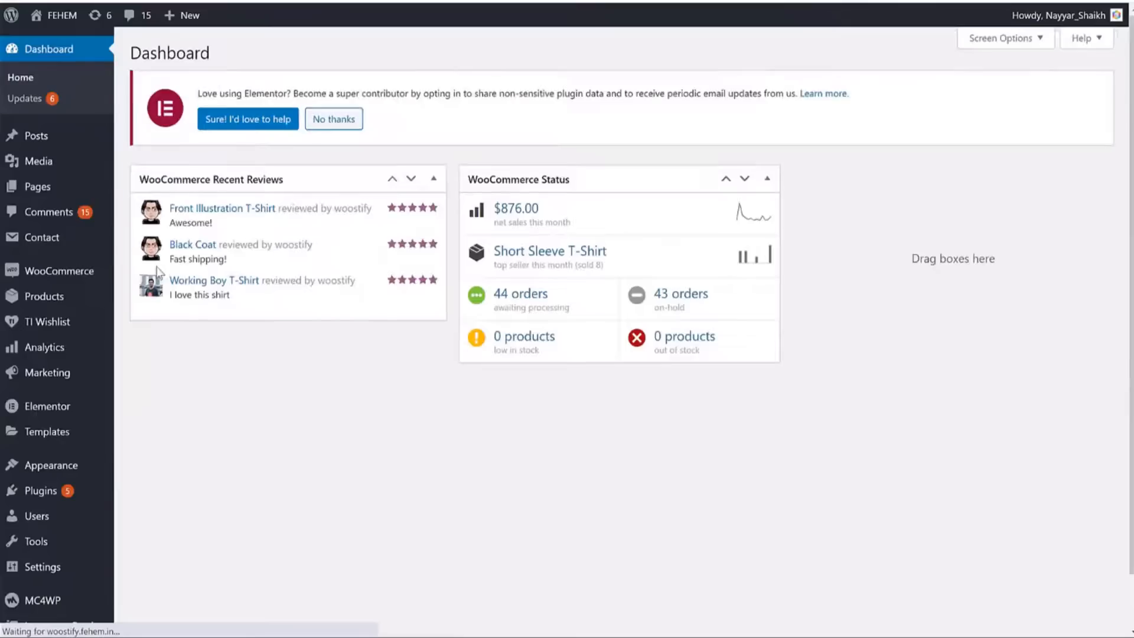
pyautogui.moveTo(100, 285)
pyautogui.click(144, 339)
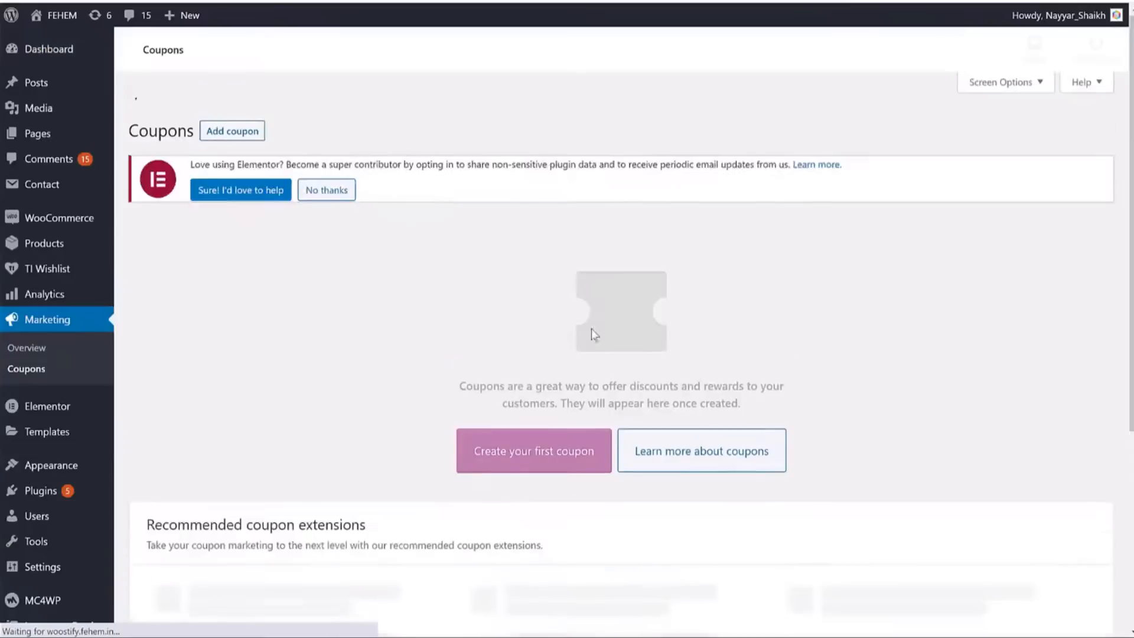
pyautogui.scroll(-3, 827, 237)
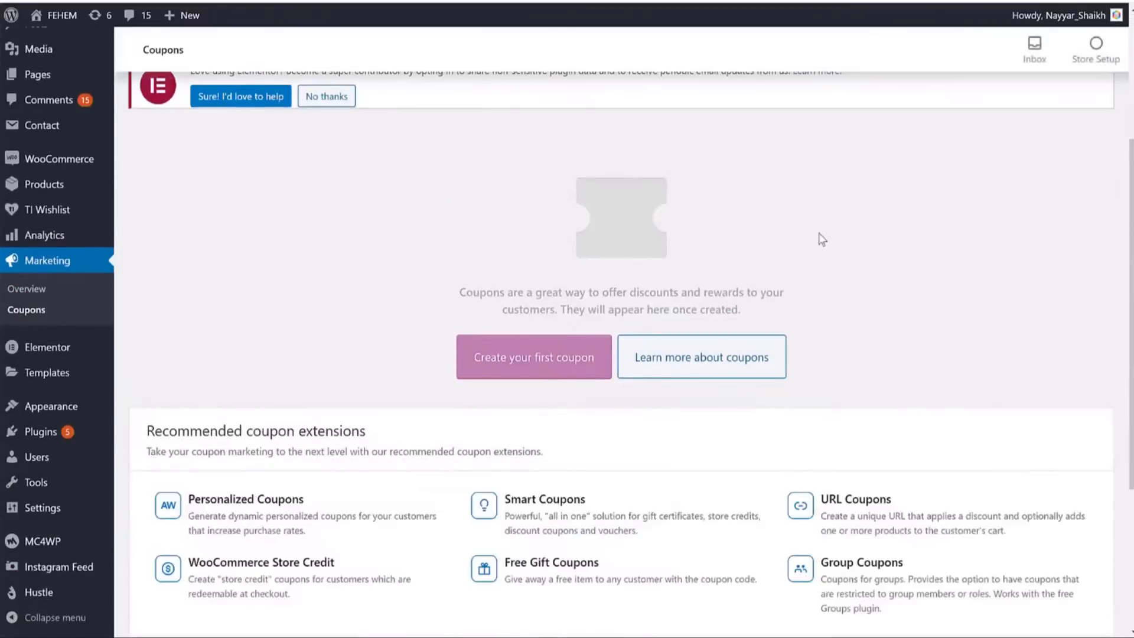
pyautogui.click(533, 360)
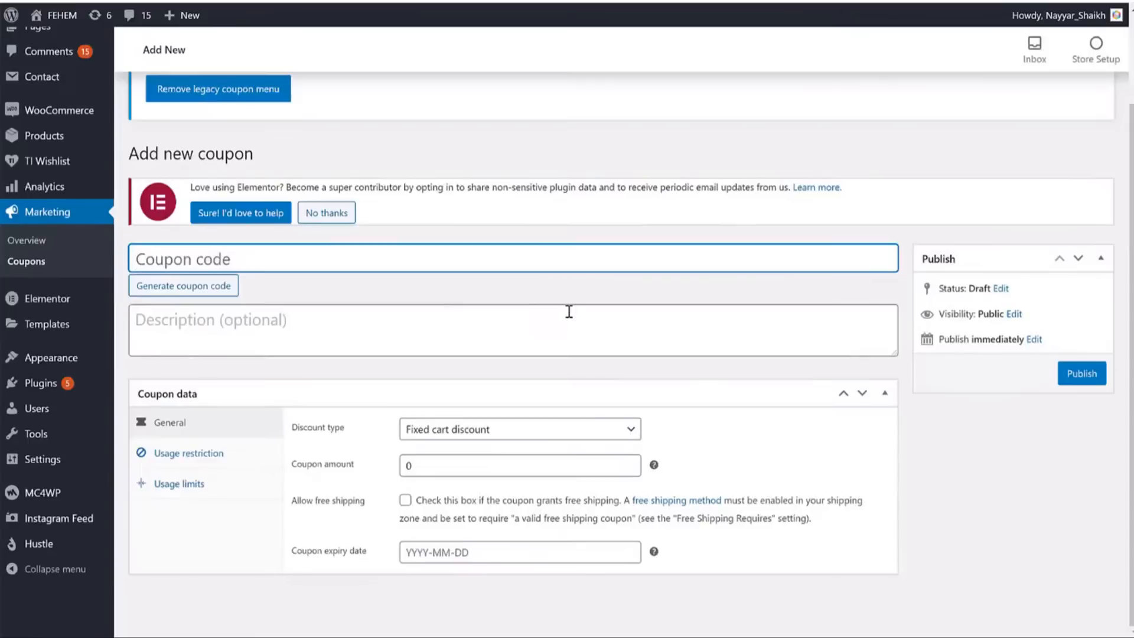
pyautogui.write('FIRSTPURCHASE')
pyautogui.doubleClick(459, 260)
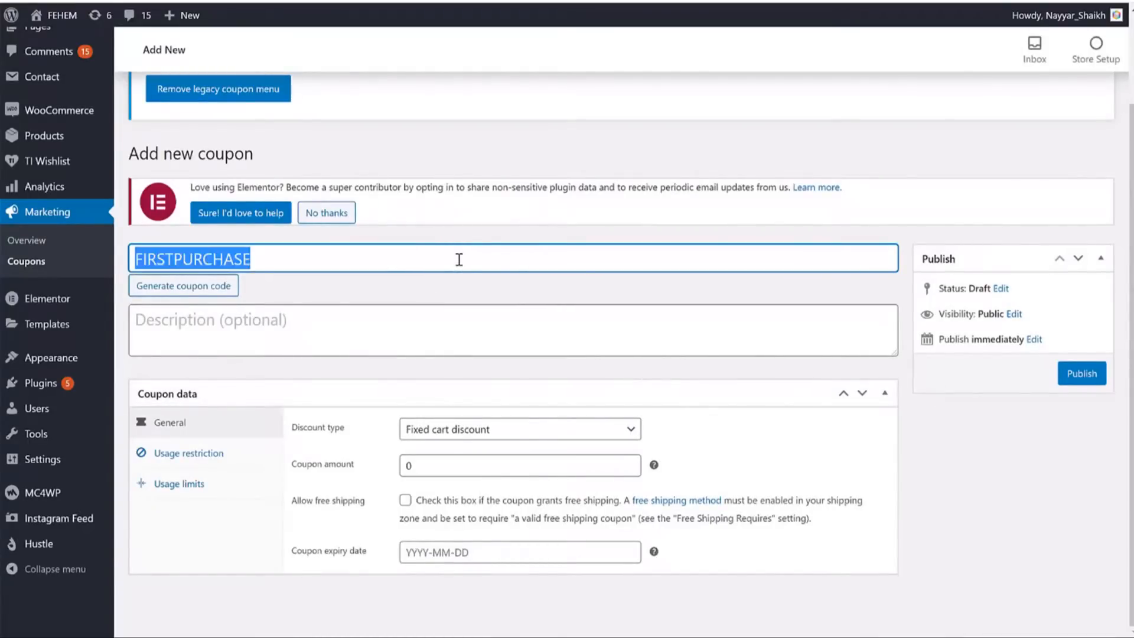
# Make it a 10% Percentage discount with no expiry date.
pyautogui.click(546, 430)
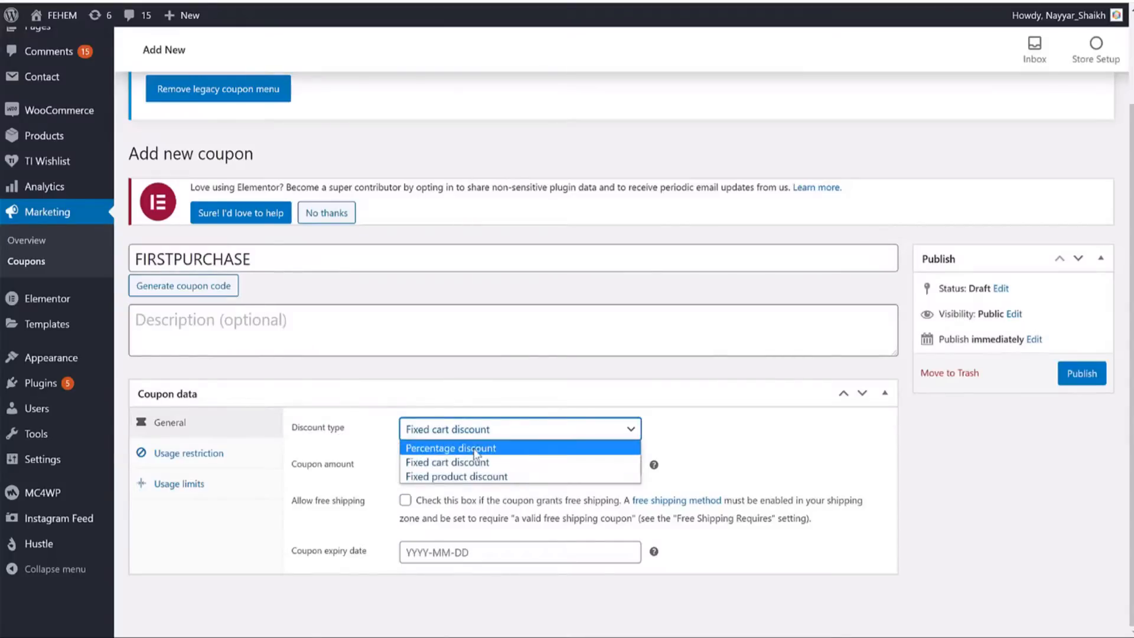
pyautogui.click(476, 449)
pyautogui.doubleClick(436, 465)
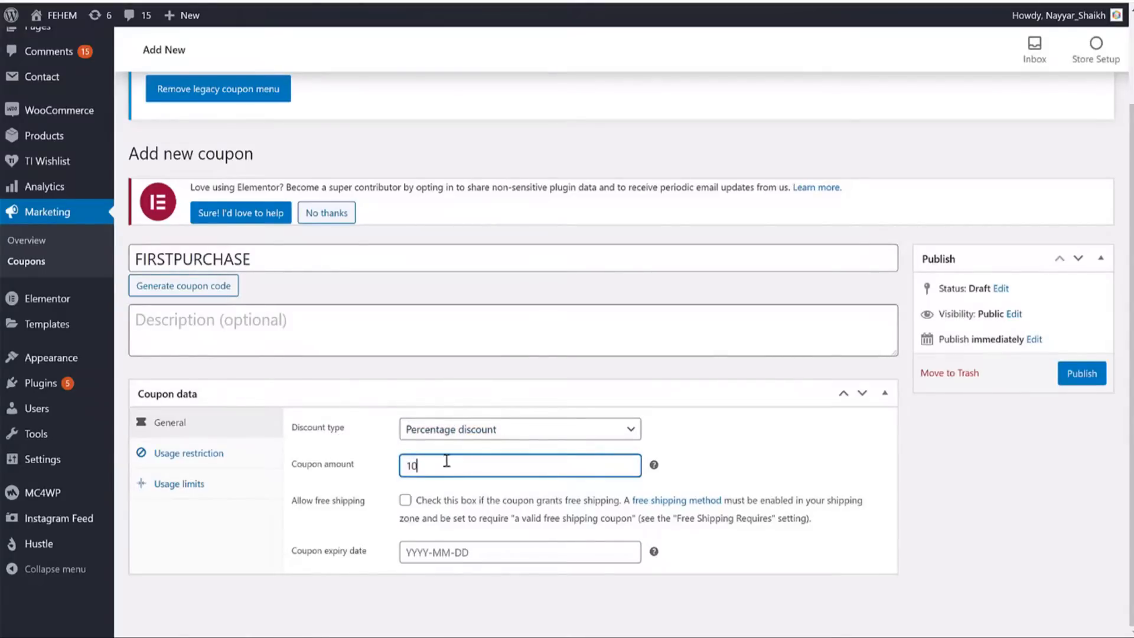
pyautogui.click(466, 552)
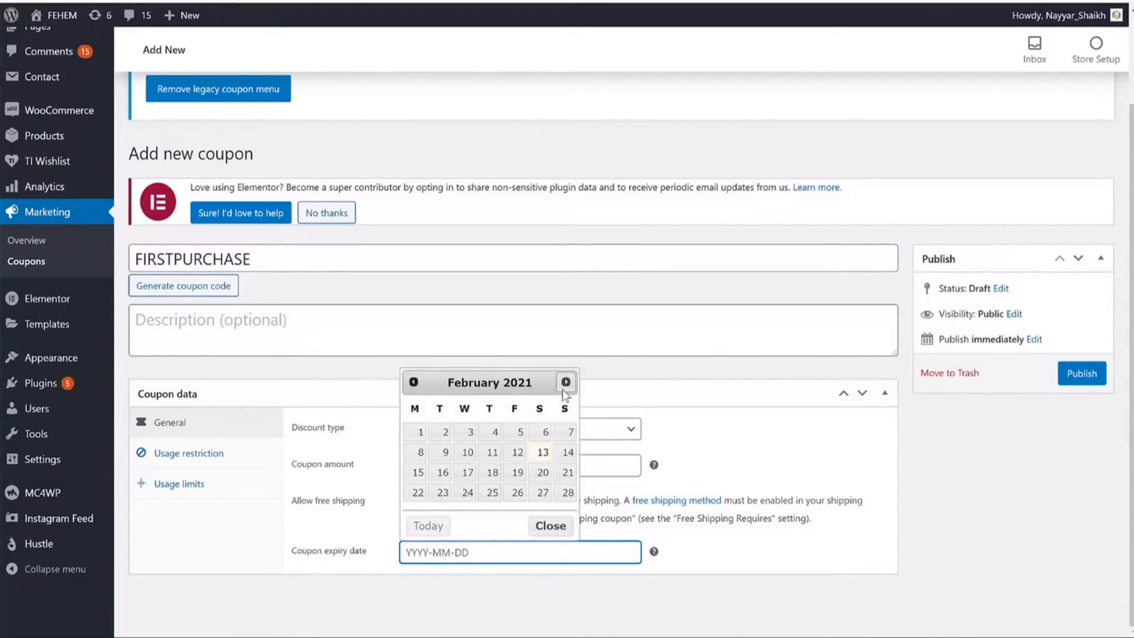
pyautogui.click(564, 630)
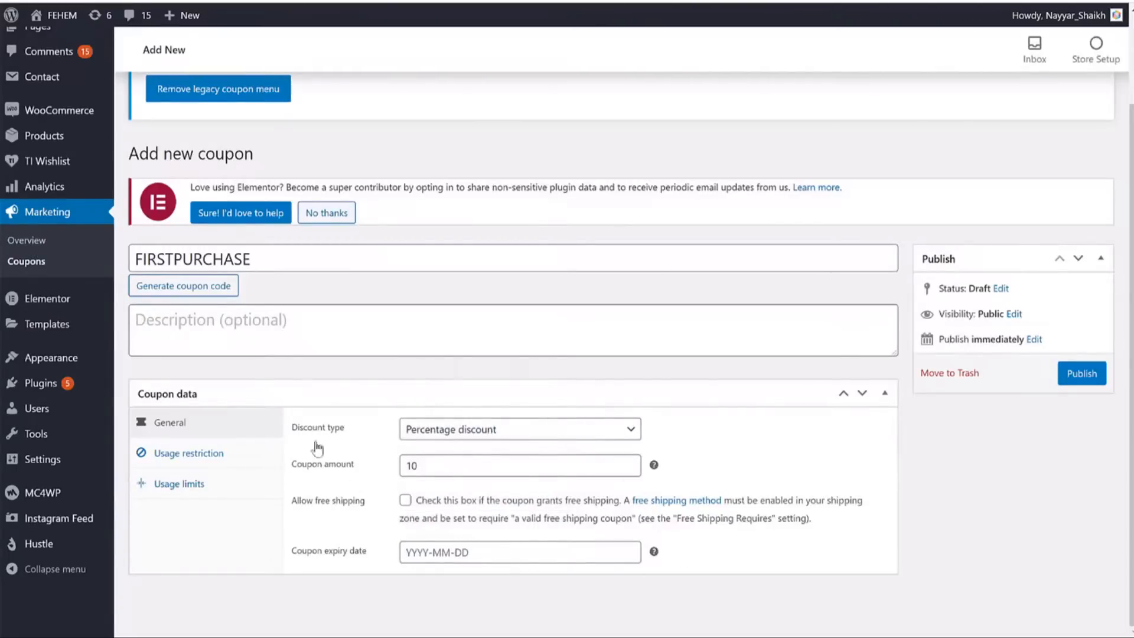
# Review usage restrictions, leaving individual use and sale-item exclusion unchecked.
pyautogui.click(180, 454)
pyautogui.scroll(-3, 430, 402)
pyautogui.scroll(-2, 430, 402)
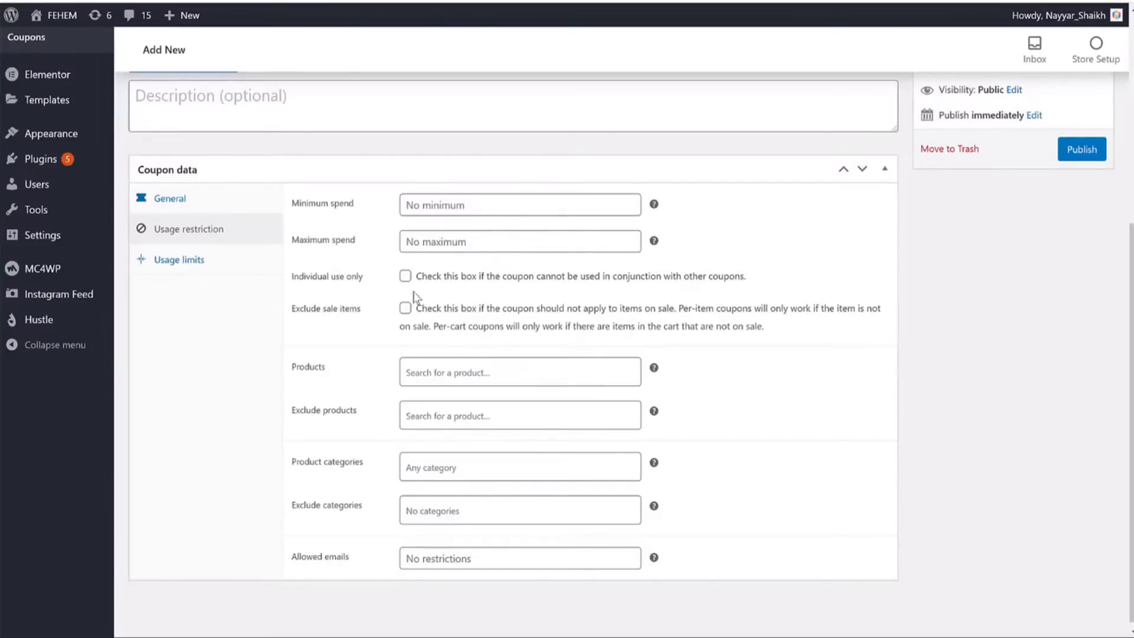
pyautogui.click(405, 276)
pyautogui.click(417, 278)
pyautogui.click(857, 266)
pyautogui.click(408, 309)
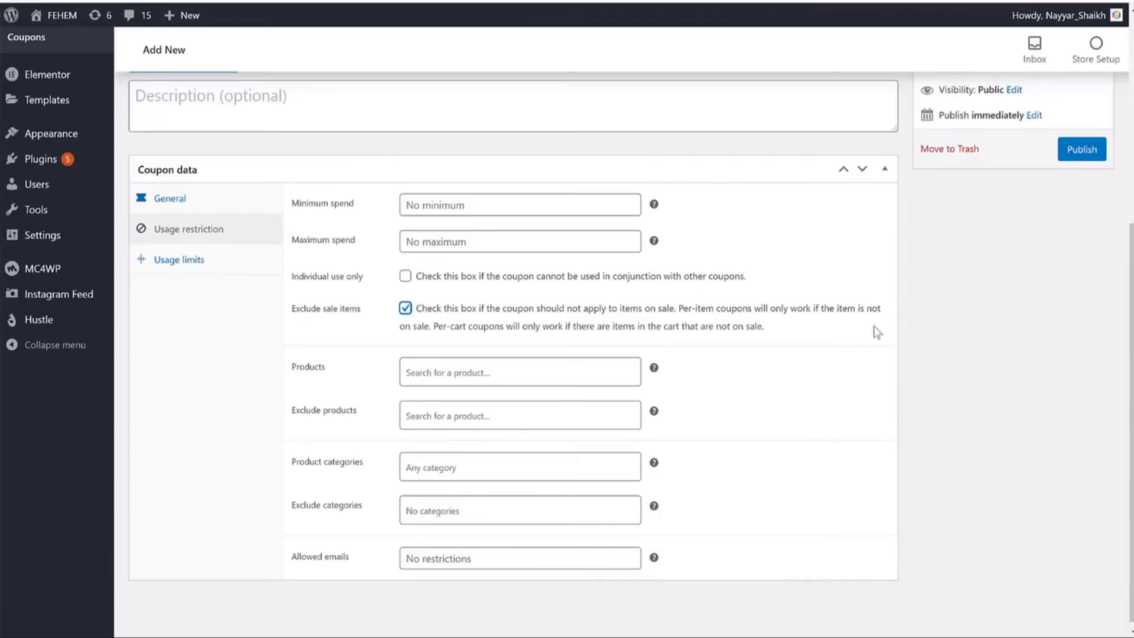
pyautogui.click(406, 308)
pyautogui.click(405, 308)
pyautogui.click(405, 308)
# Limit the coupon to 1 use per user and publish it.
pyautogui.click(195, 261)
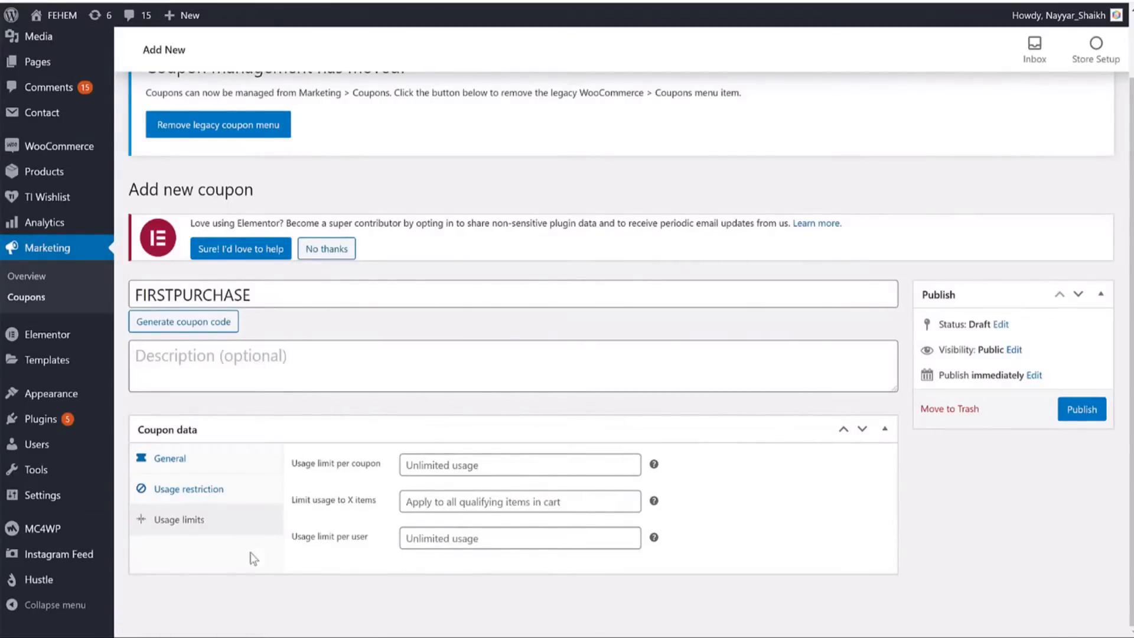
pyautogui.click(448, 538)
pyautogui.write('1')
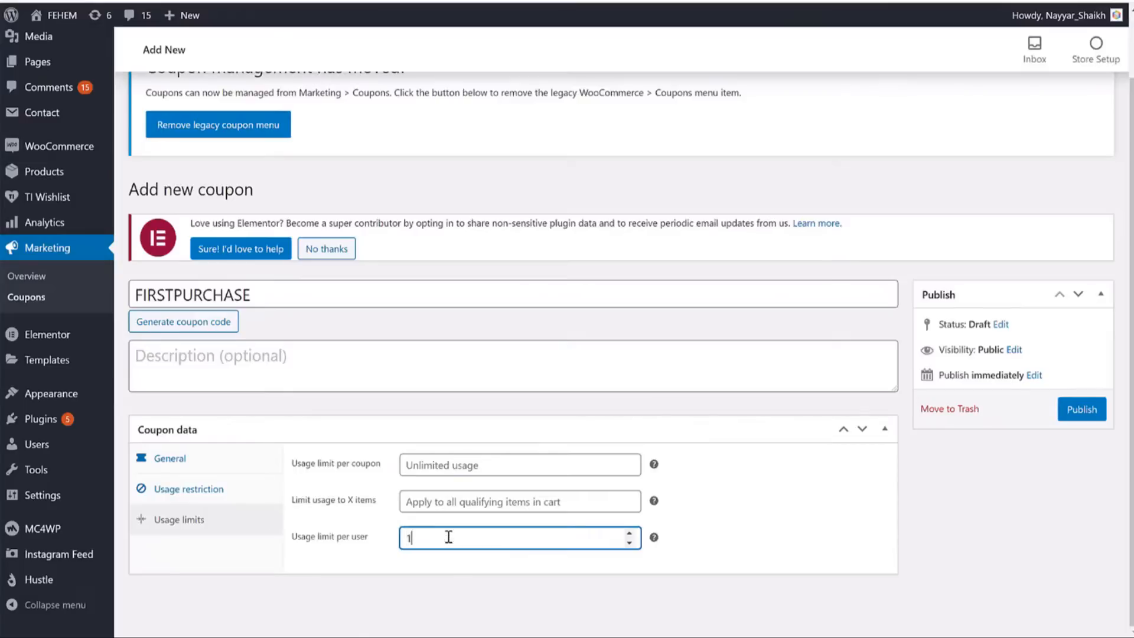
pyautogui.click(1084, 425)
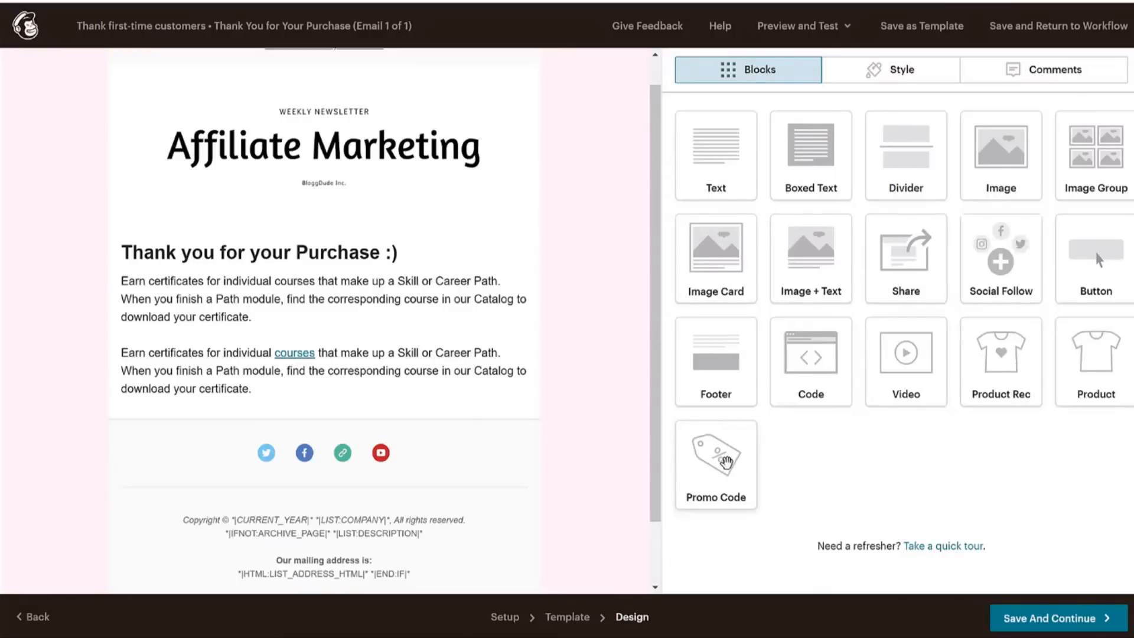
# Add a Promo Code block below the thank-you text showing the firstpurchase code.
pyautogui.moveTo(726, 462); pyautogui.dragTo(284, 401)
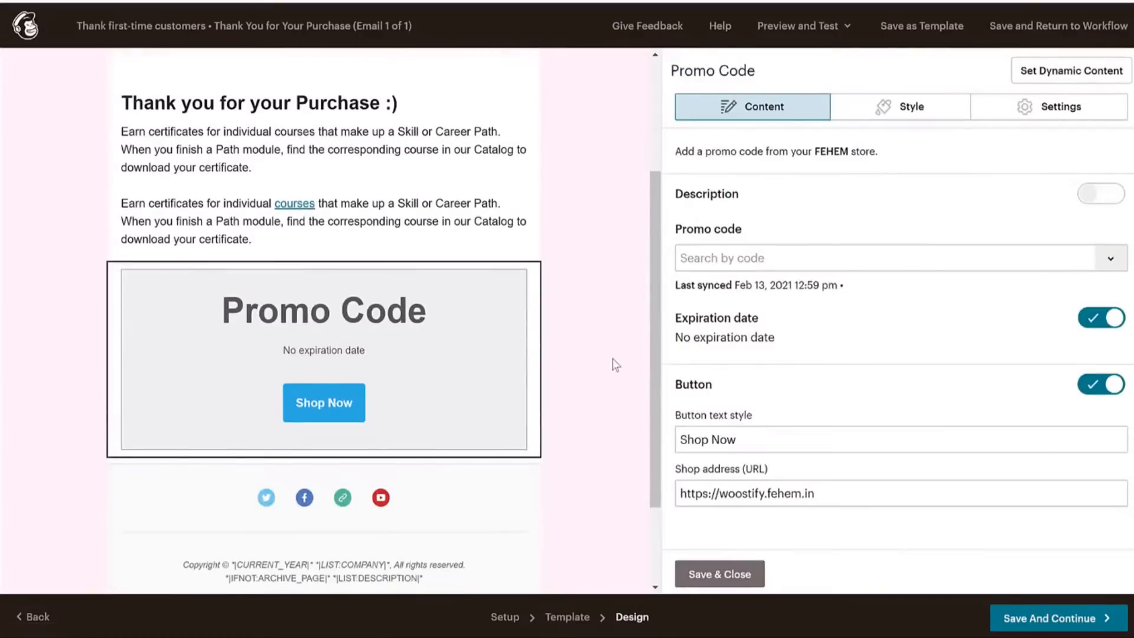
pyautogui.scroll(-2, 603, 361)
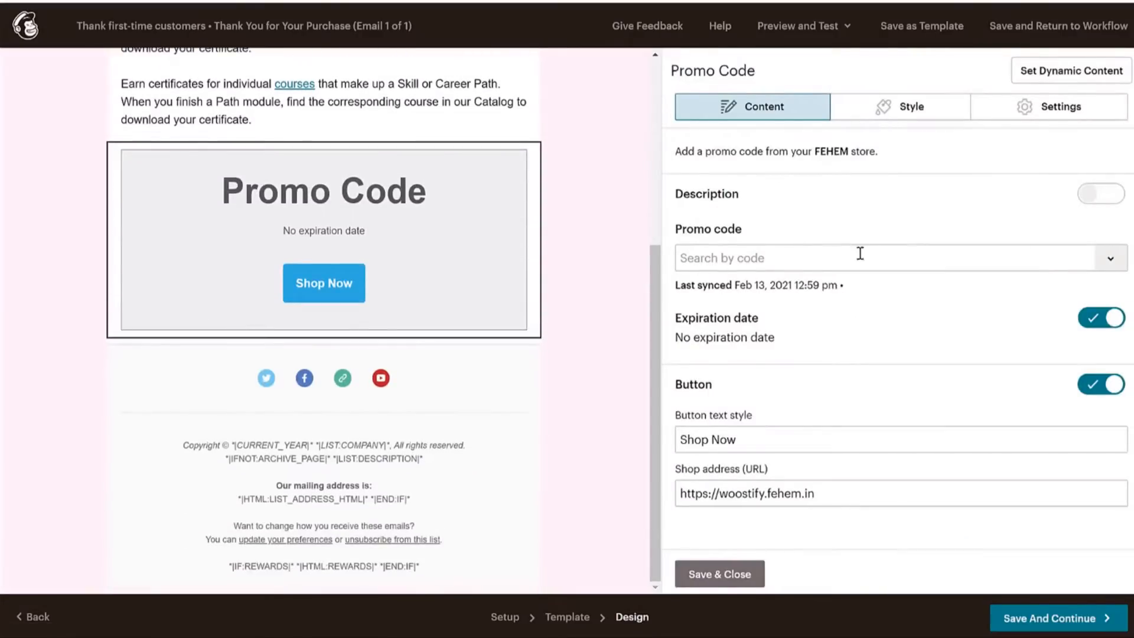
pyautogui.click(1111, 259)
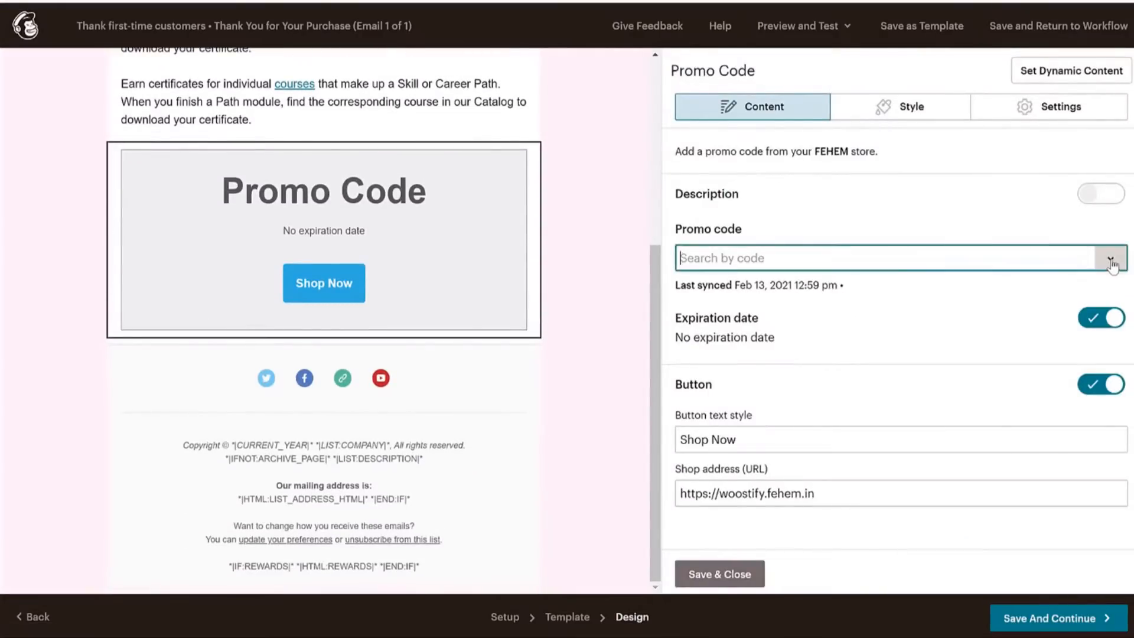
pyautogui.click(729, 289)
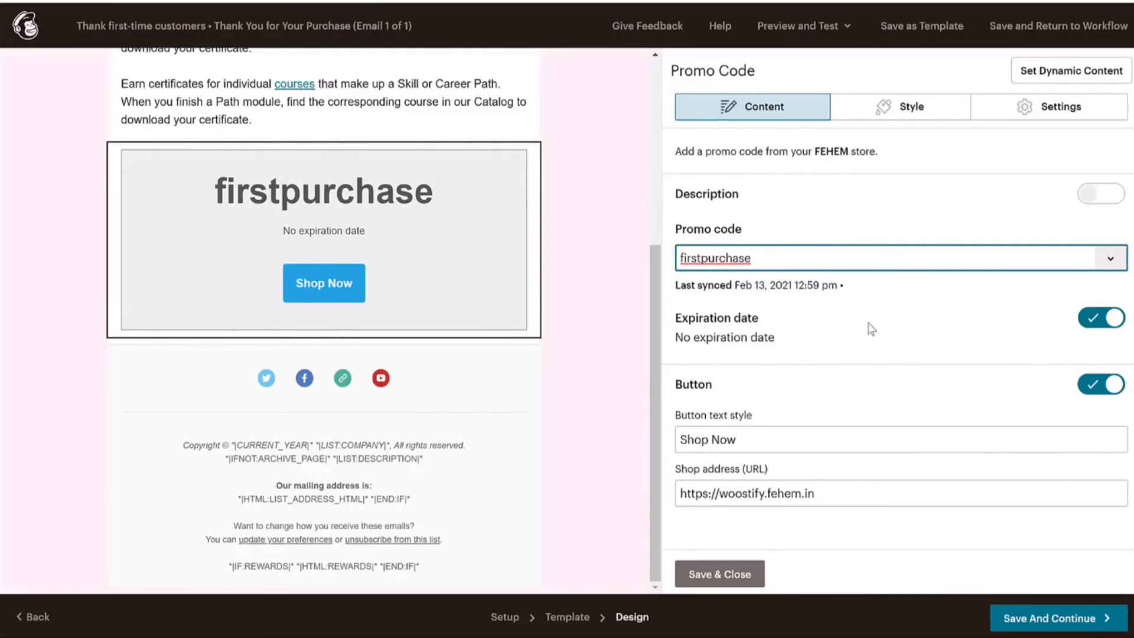
pyautogui.click(939, 107)
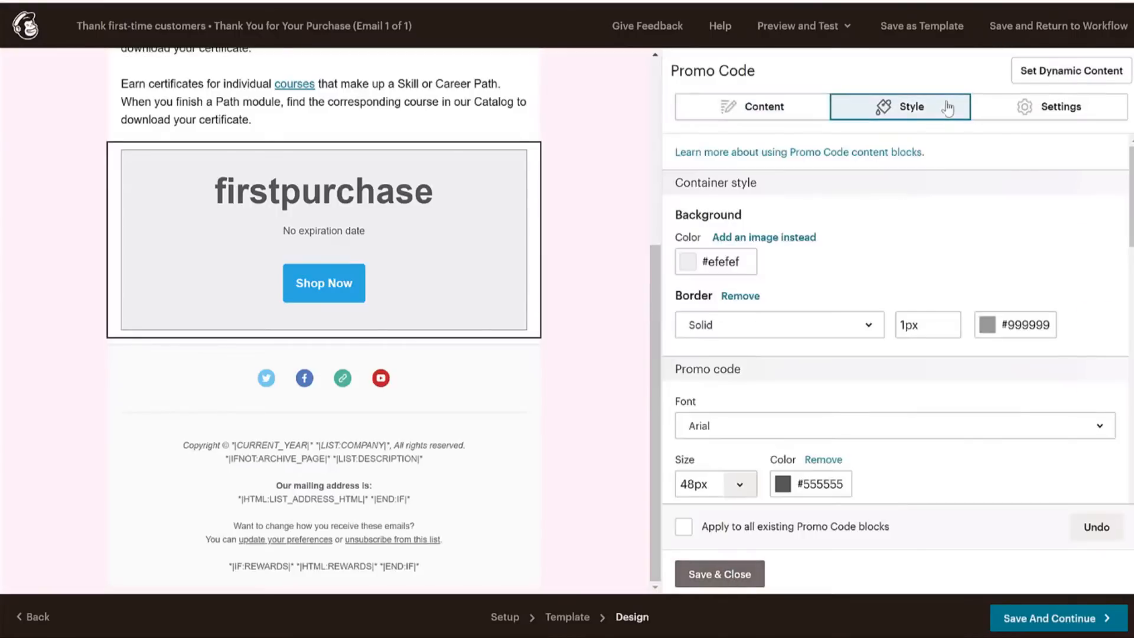
# Give the promo section a pale pink #ffe9e3 background and set the code in Lato.
pyautogui.click(735, 259)
pyautogui.click(725, 410)
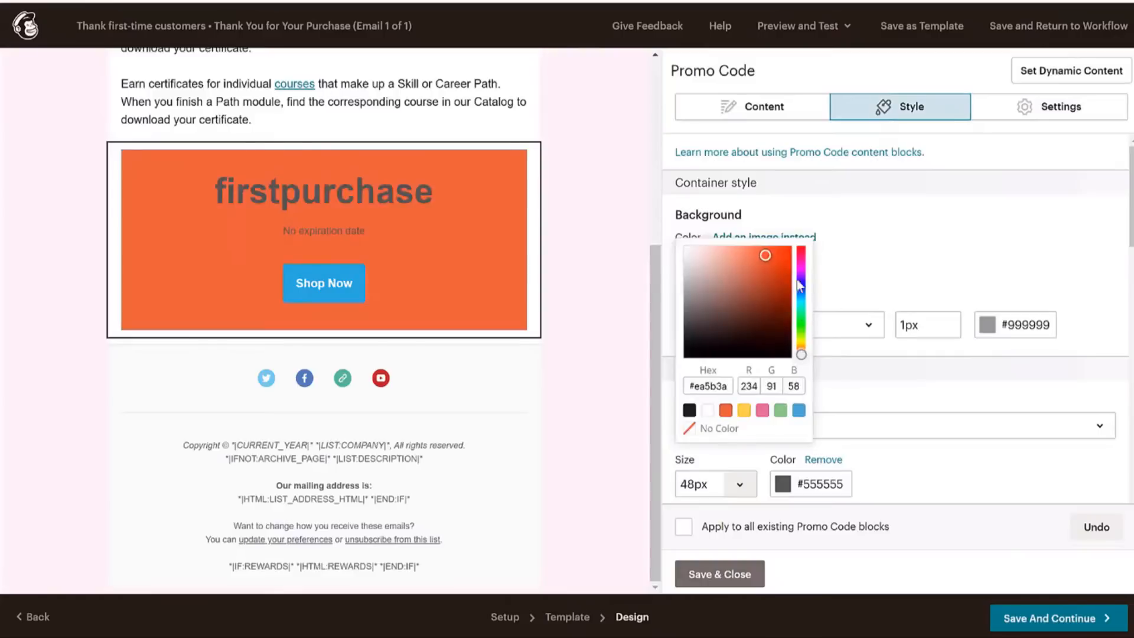
pyautogui.moveTo(763, 260); pyautogui.dragTo(711, 228)
pyautogui.click(703, 226)
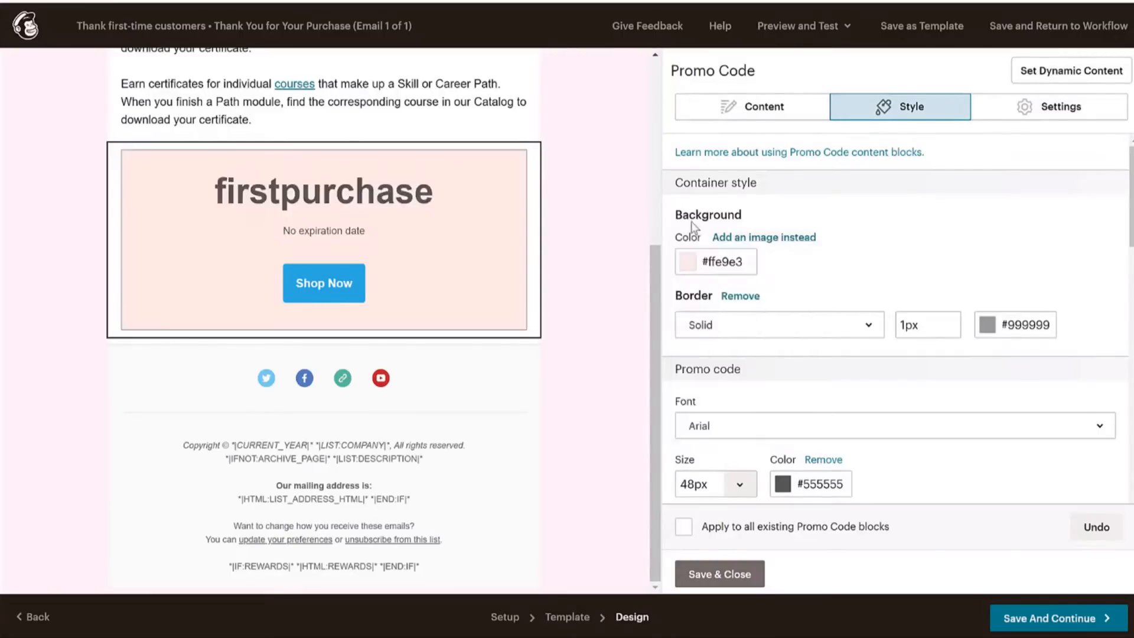
pyautogui.scroll(-3, 799, 330)
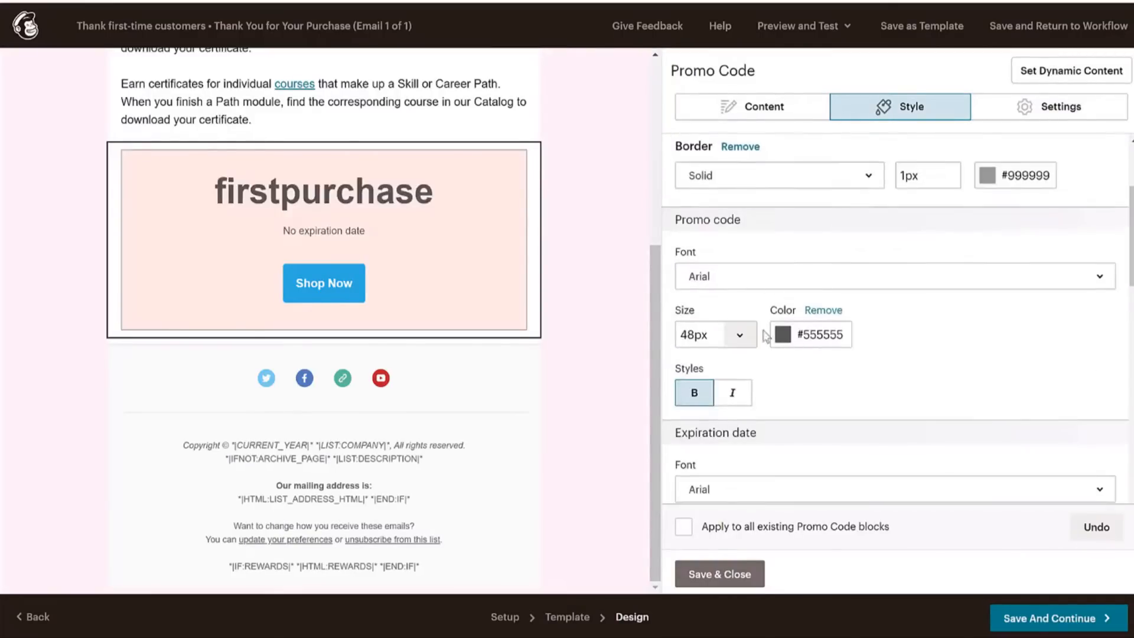
pyautogui.click(752, 282)
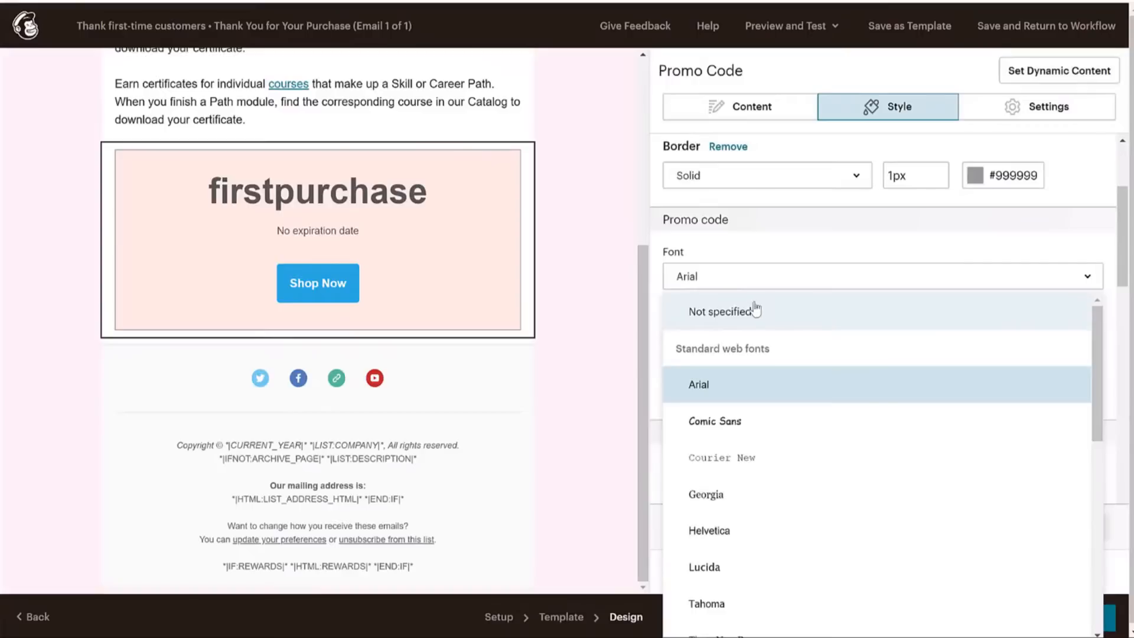
pyautogui.scroll(-8, 762, 396)
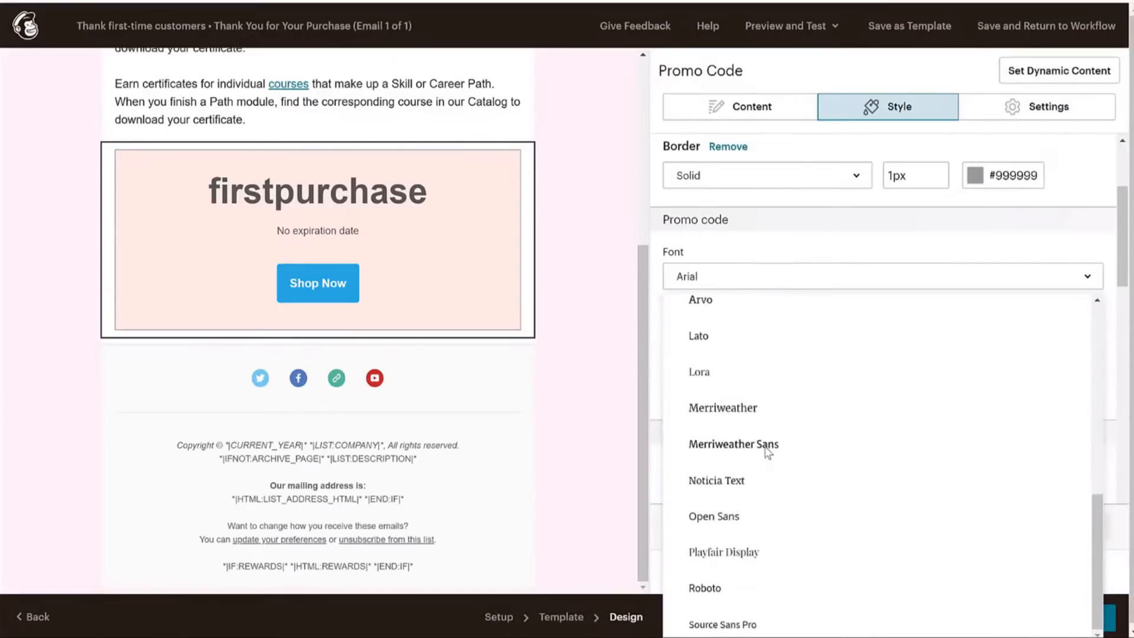
pyautogui.click(740, 341)
# Make the Shop Now button yellow #ffc403 and save the promo block.
pyautogui.scroll(-3, 824, 372)
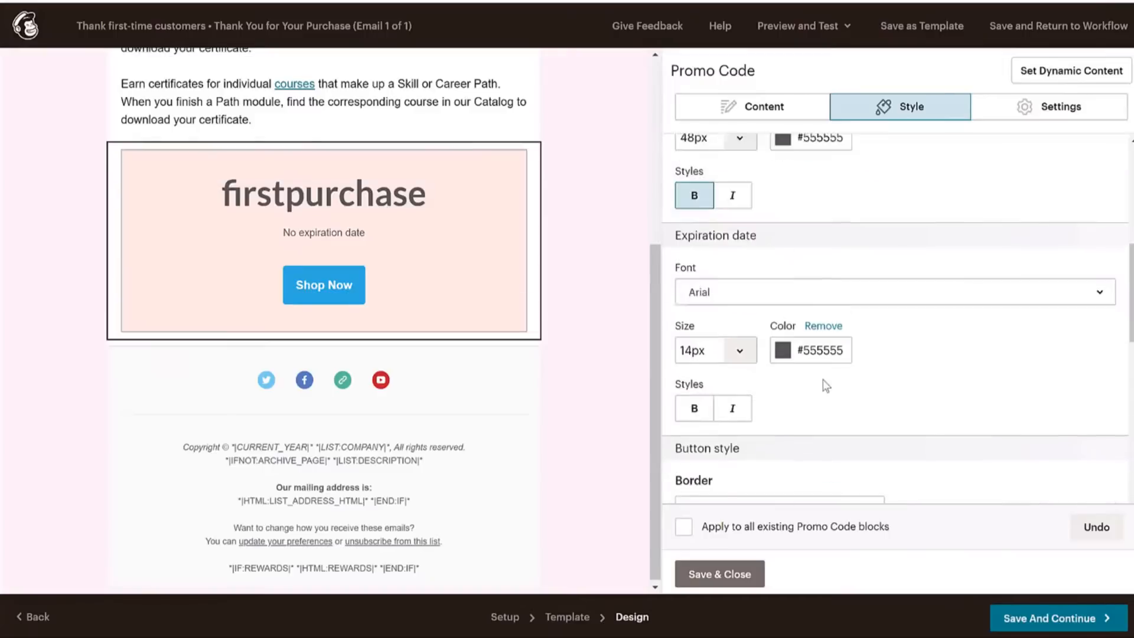
pyautogui.scroll(5, 912, 321)
pyautogui.scroll(-11, 913, 324)
pyautogui.scroll(1, 856, 299)
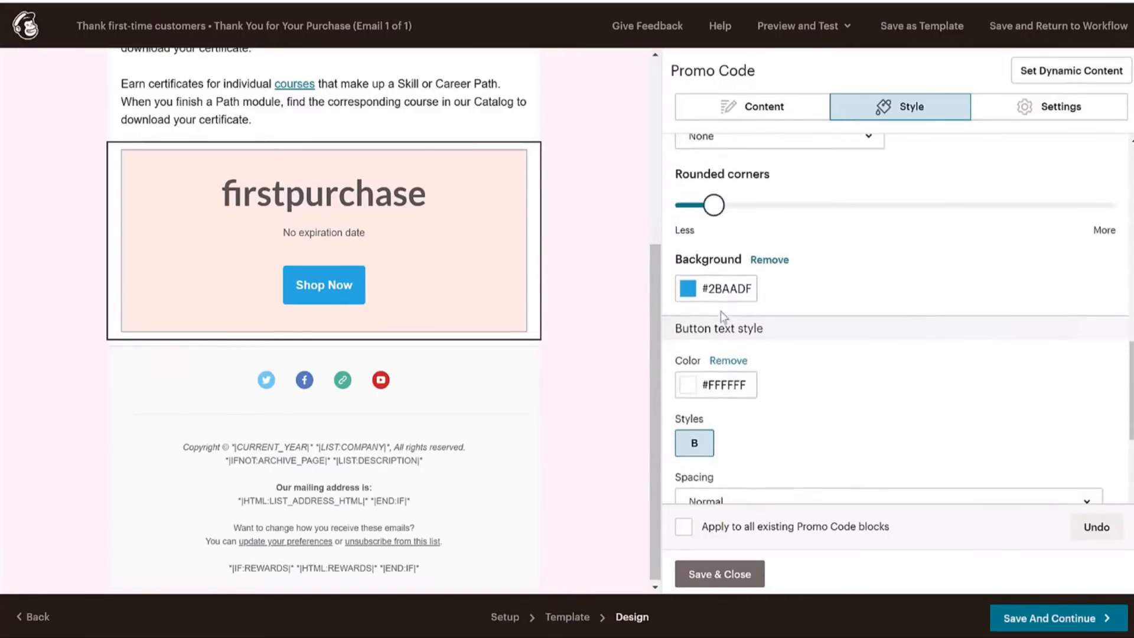
pyautogui.click(722, 295)
pyautogui.click(744, 432)
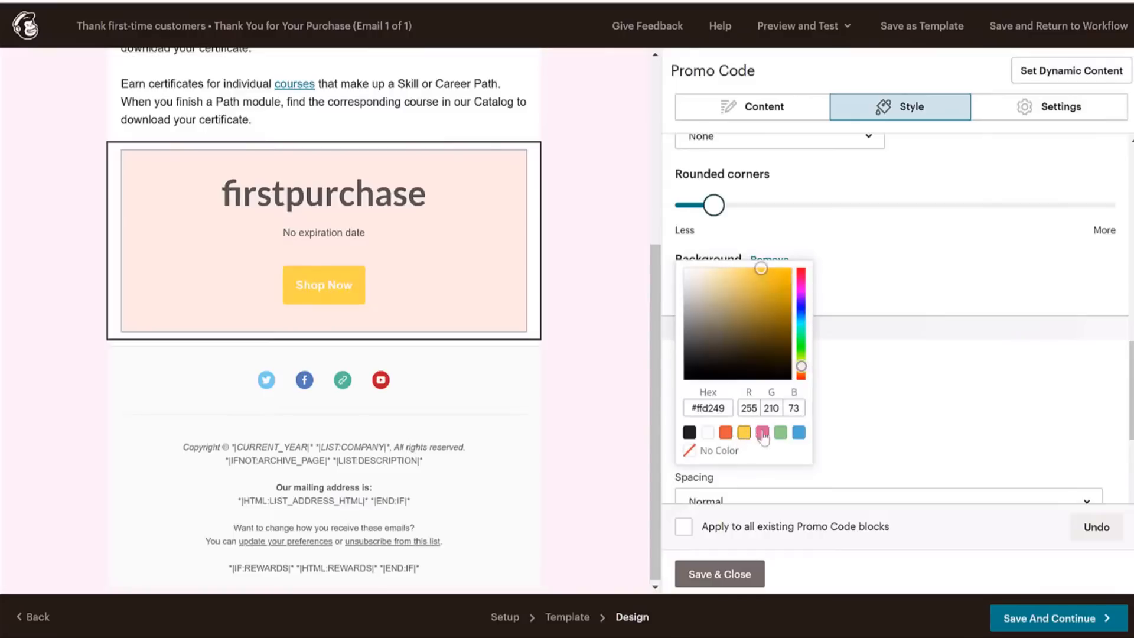
pyautogui.click(788, 270)
pyautogui.click(933, 246)
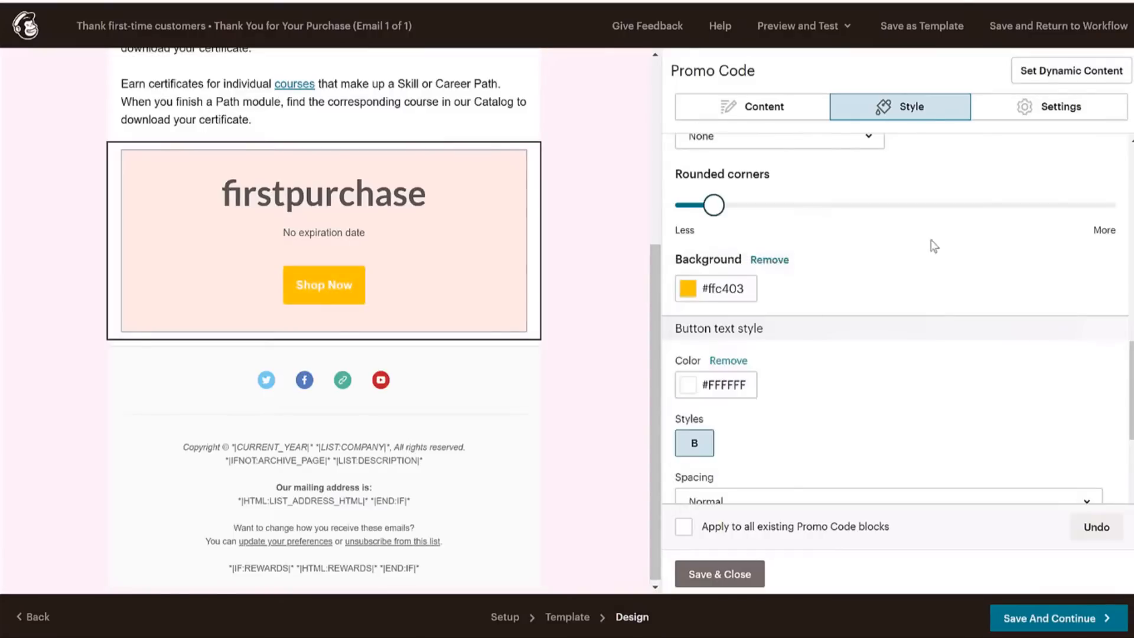
pyautogui.scroll(-4, 862, 278)
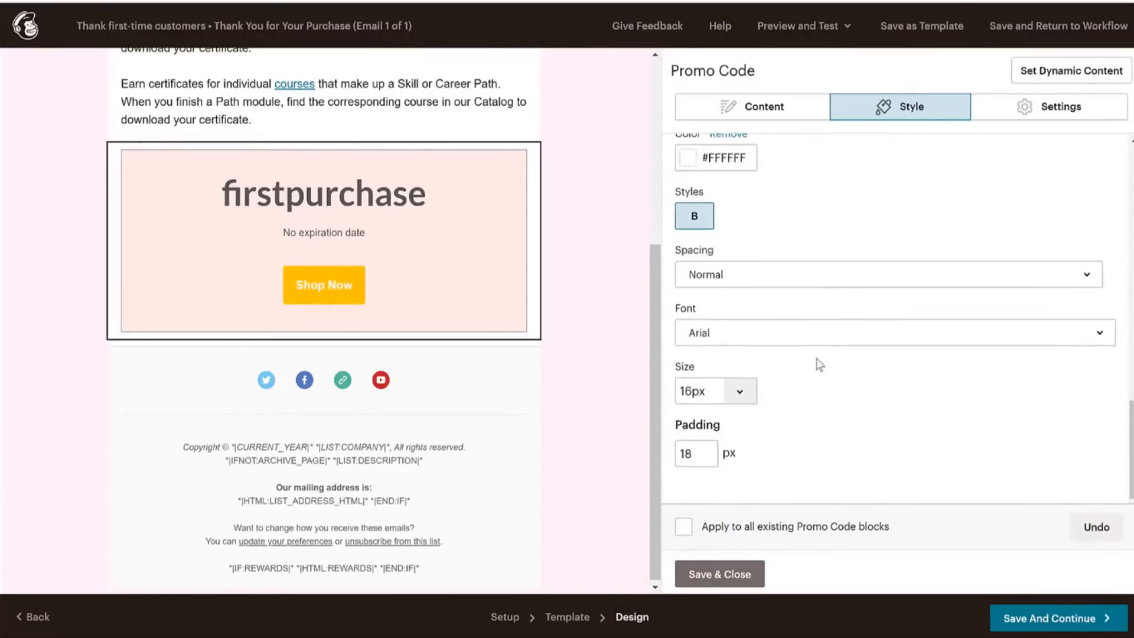
pyautogui.click(738, 579)
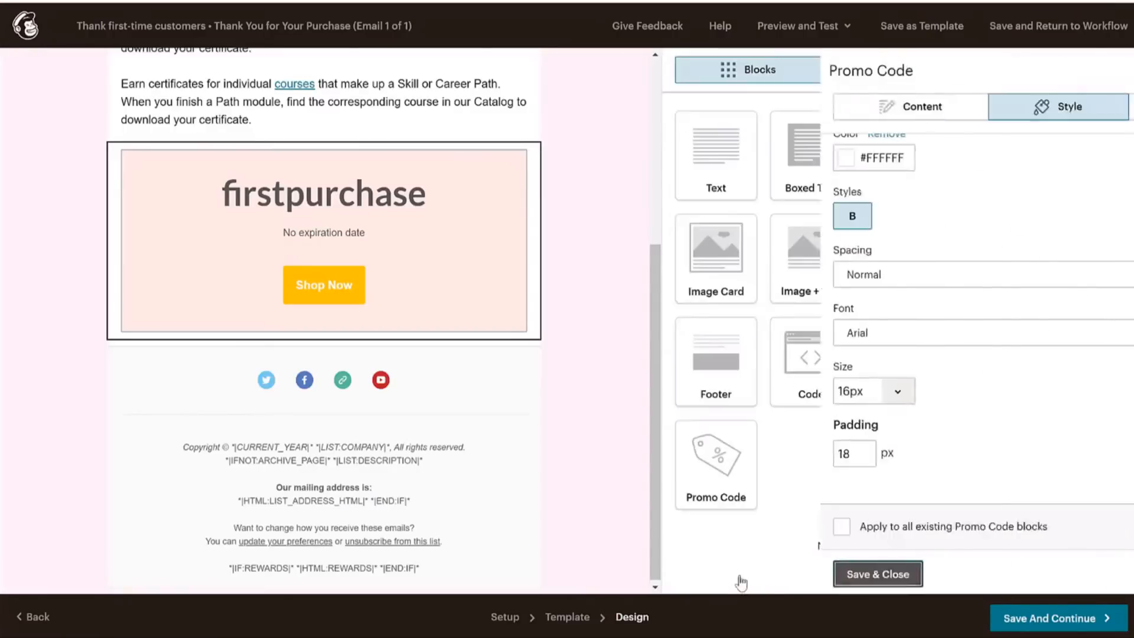
pyautogui.scroll(5, 476, 324)
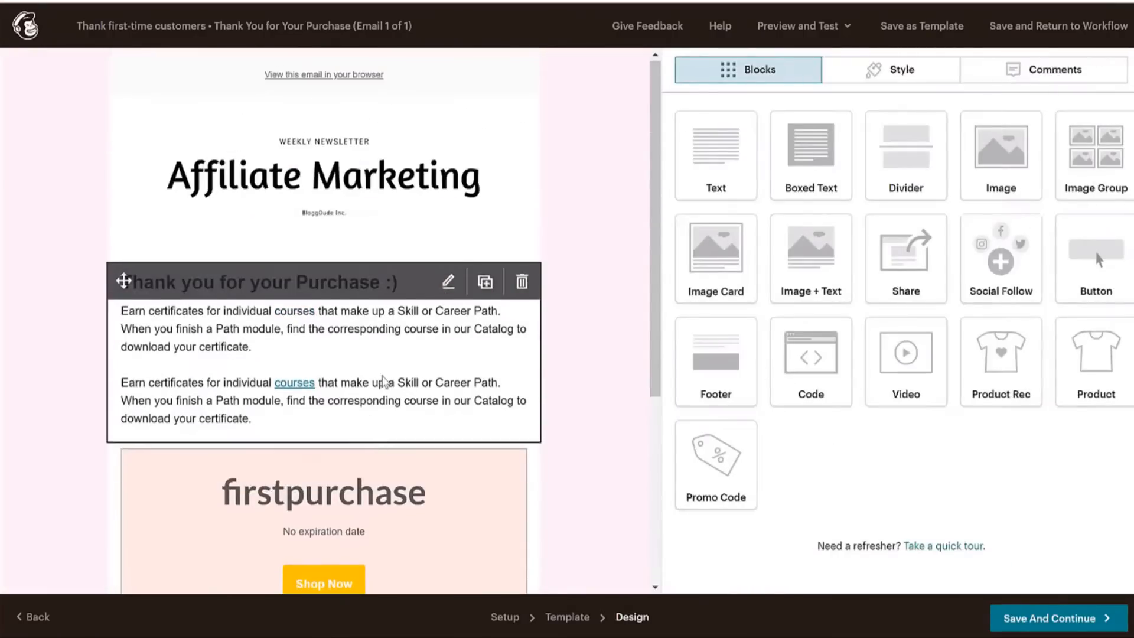
# Save the thank-you email and start sending the Thank first-time customers automation.
pyautogui.scroll(-3, 406, 245)
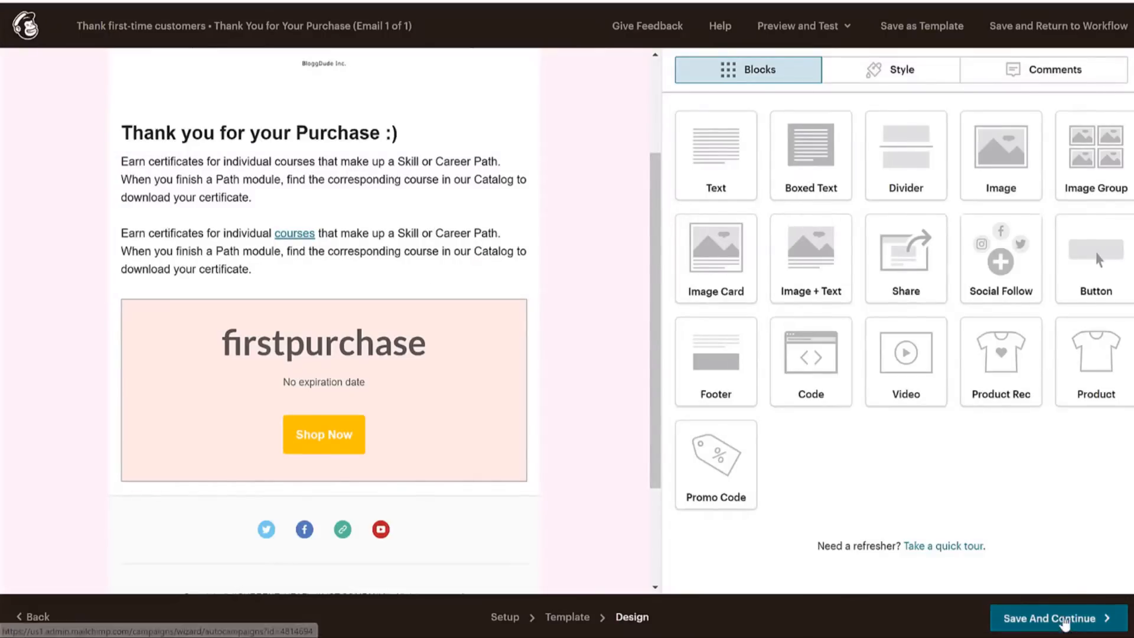
pyautogui.click(1063, 621)
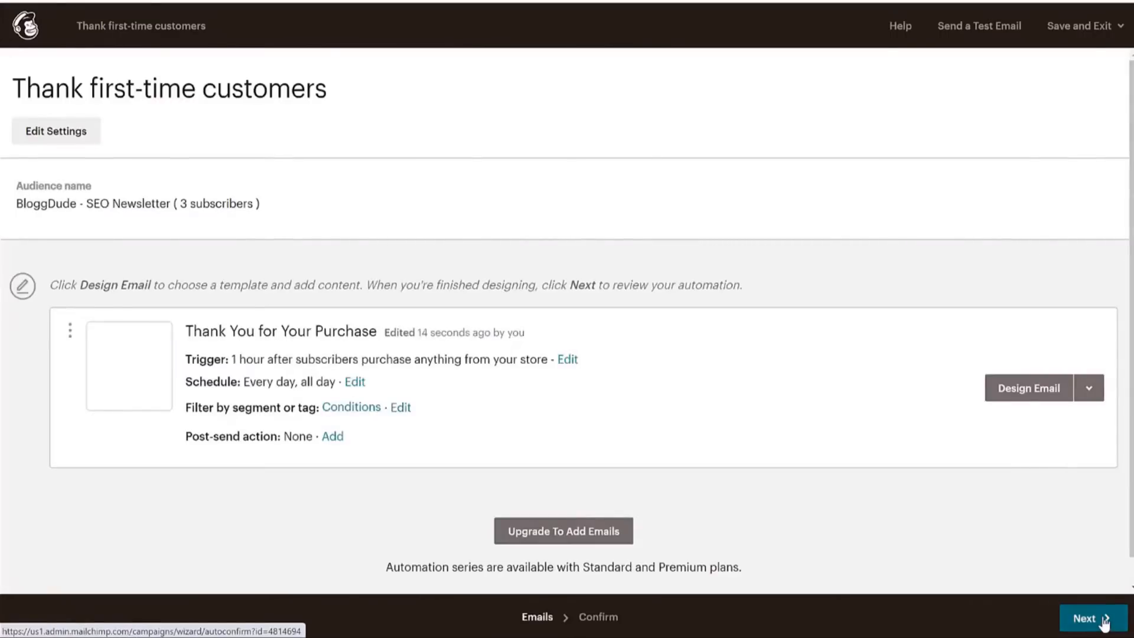
pyautogui.click(1104, 622)
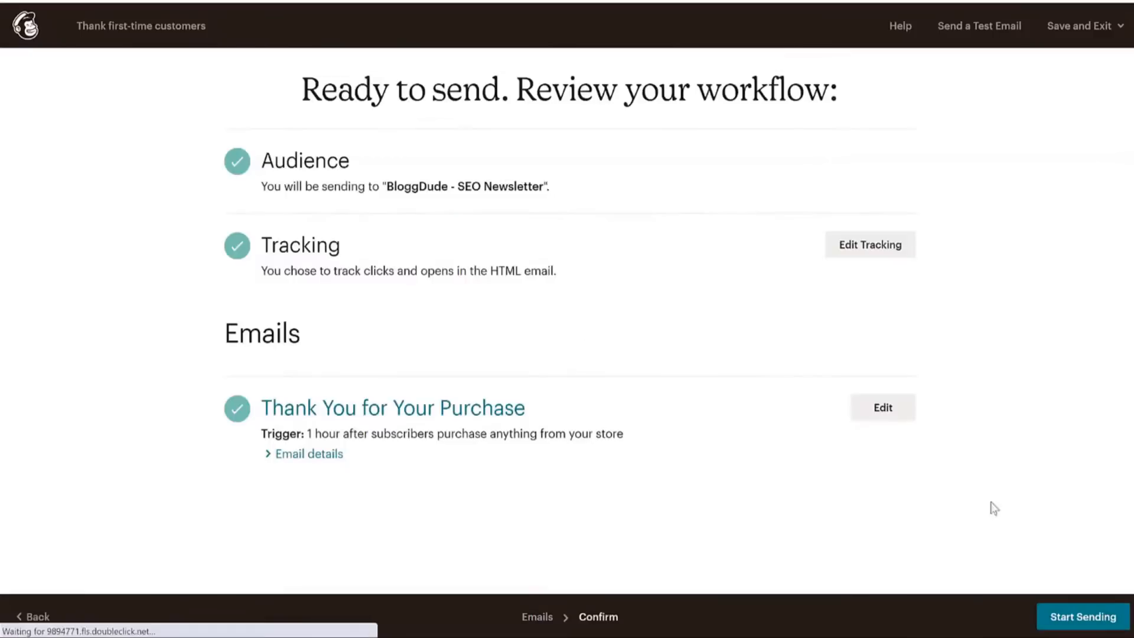
pyautogui.click(1086, 625)
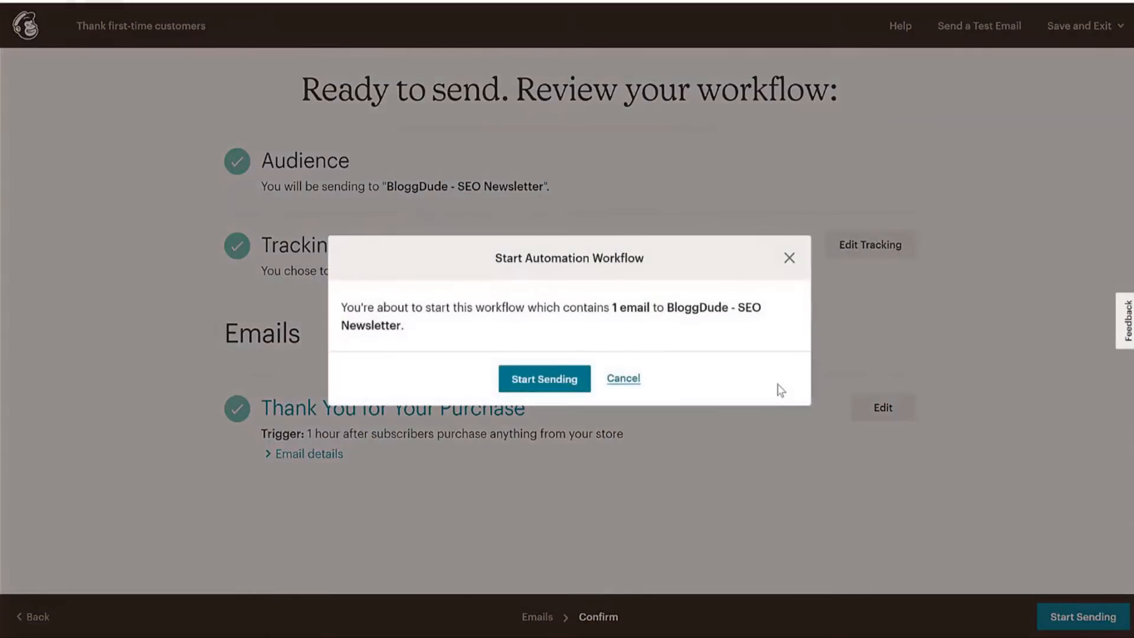
pyautogui.click(539, 390)
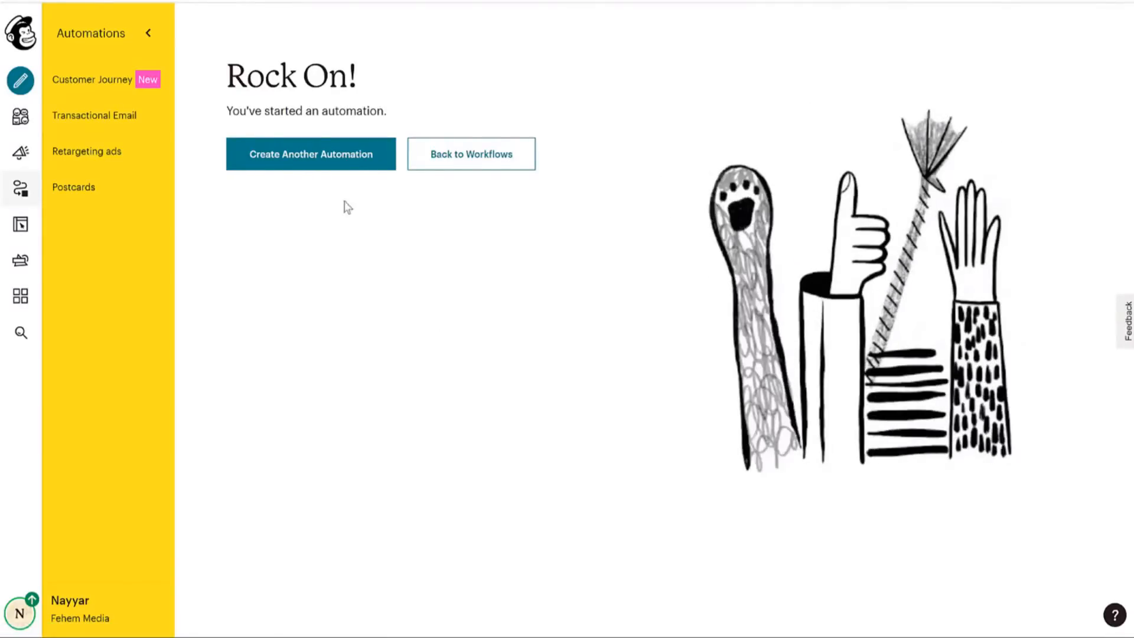
# Create an E-Commerce abandoned cart email for the FEHEM store and begin designing it.
pyautogui.click(349, 171)
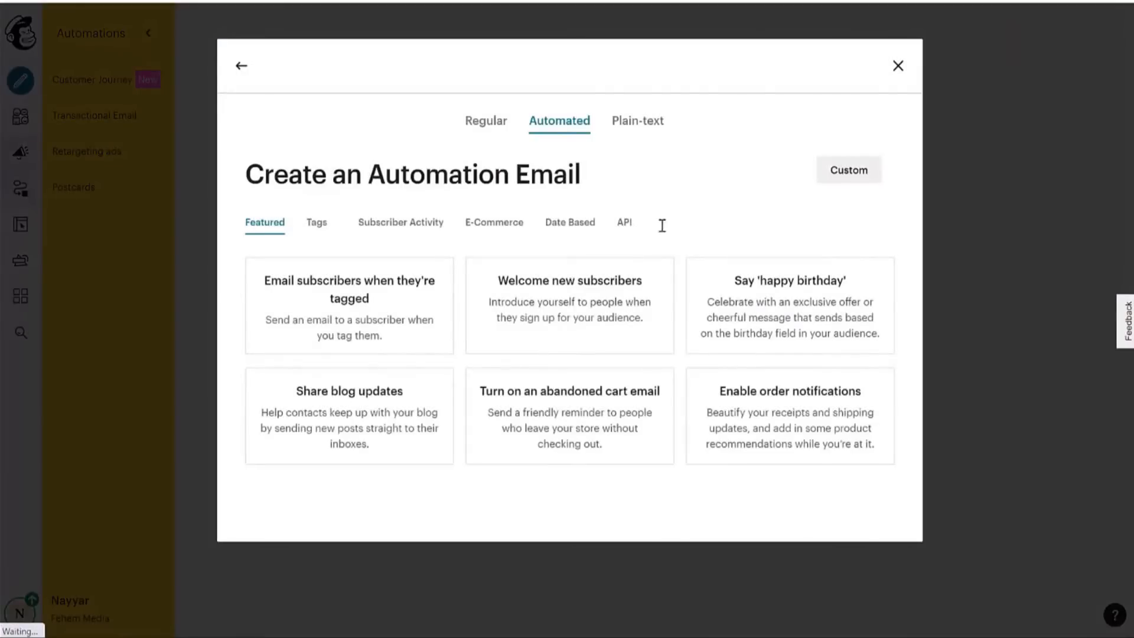
pyautogui.click(470, 228)
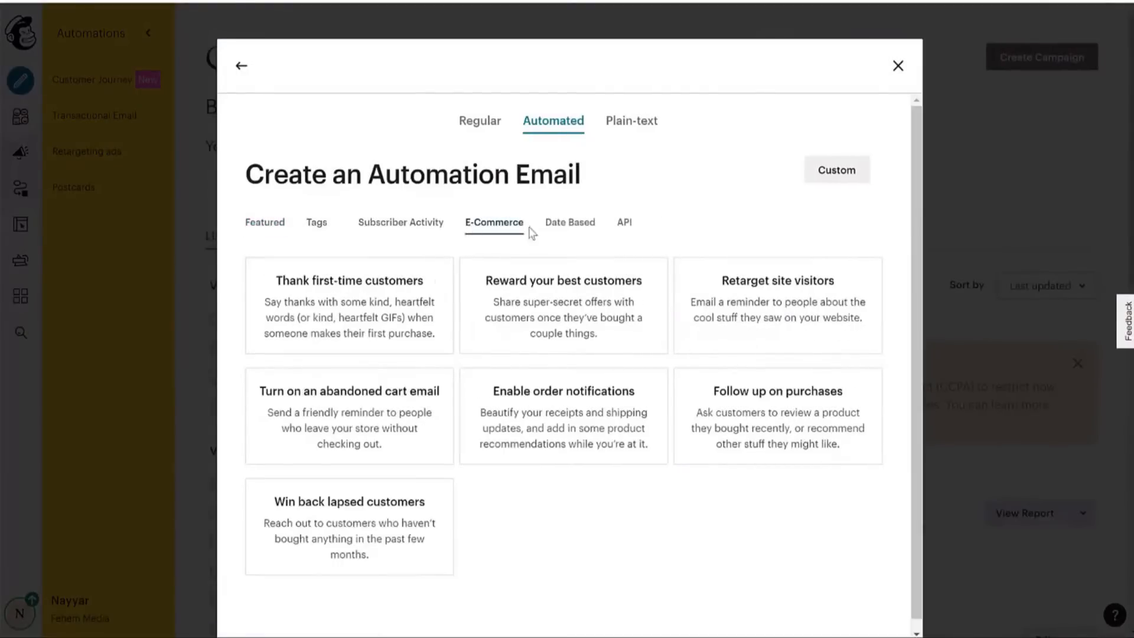
pyautogui.click(372, 423)
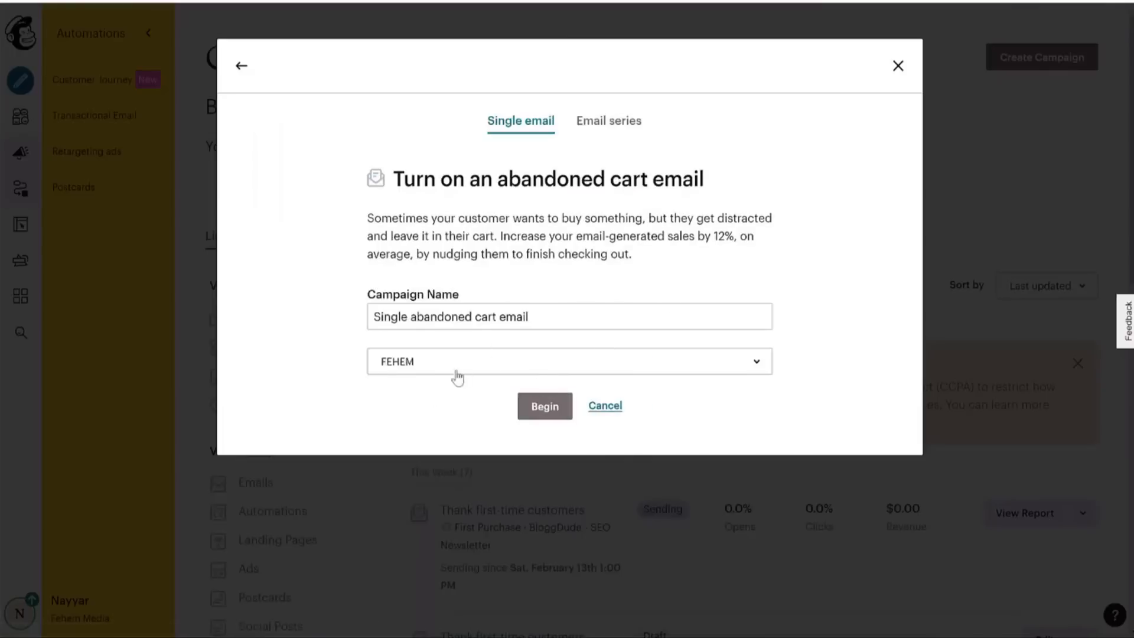
pyautogui.click(458, 377)
pyautogui.click(433, 435)
pyautogui.click(566, 412)
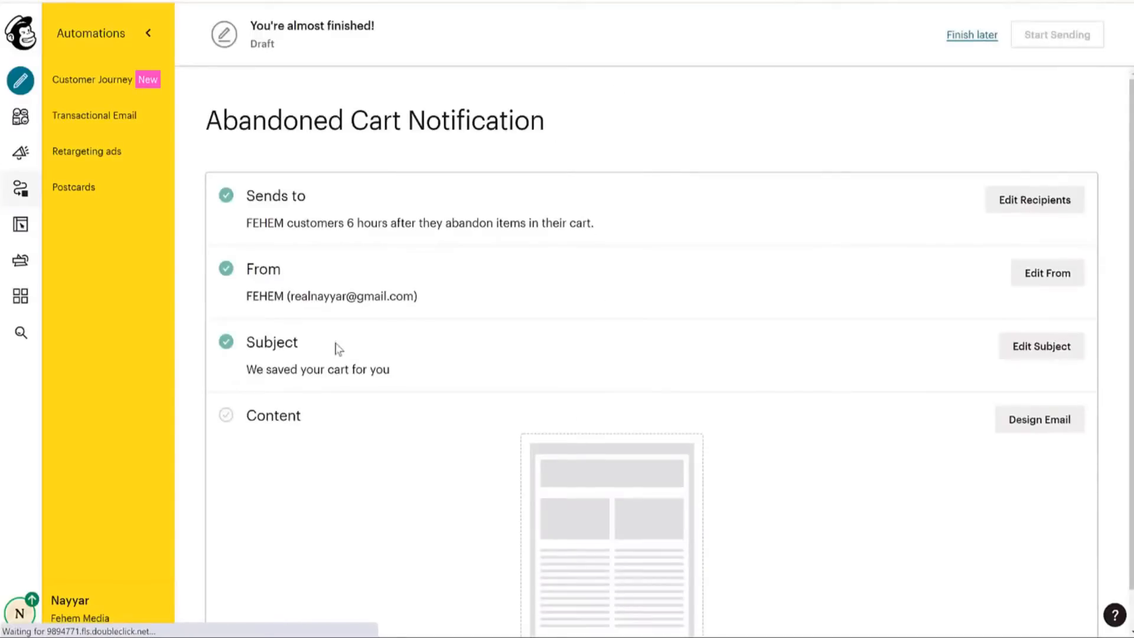
pyautogui.scroll(-1, 338, 348)
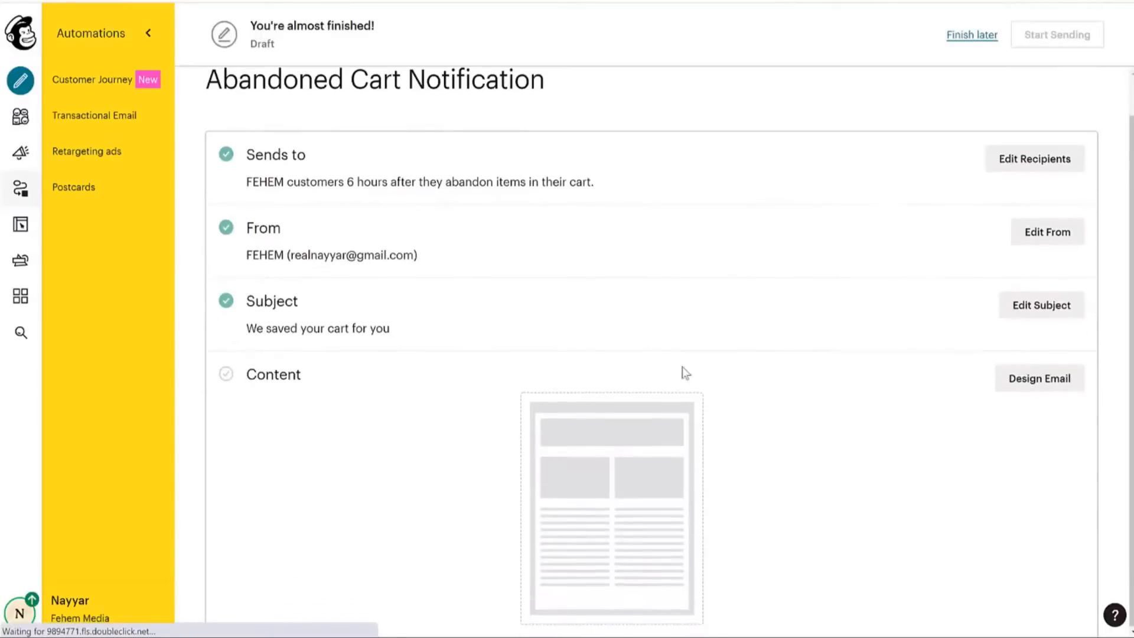
pyautogui.click(1040, 384)
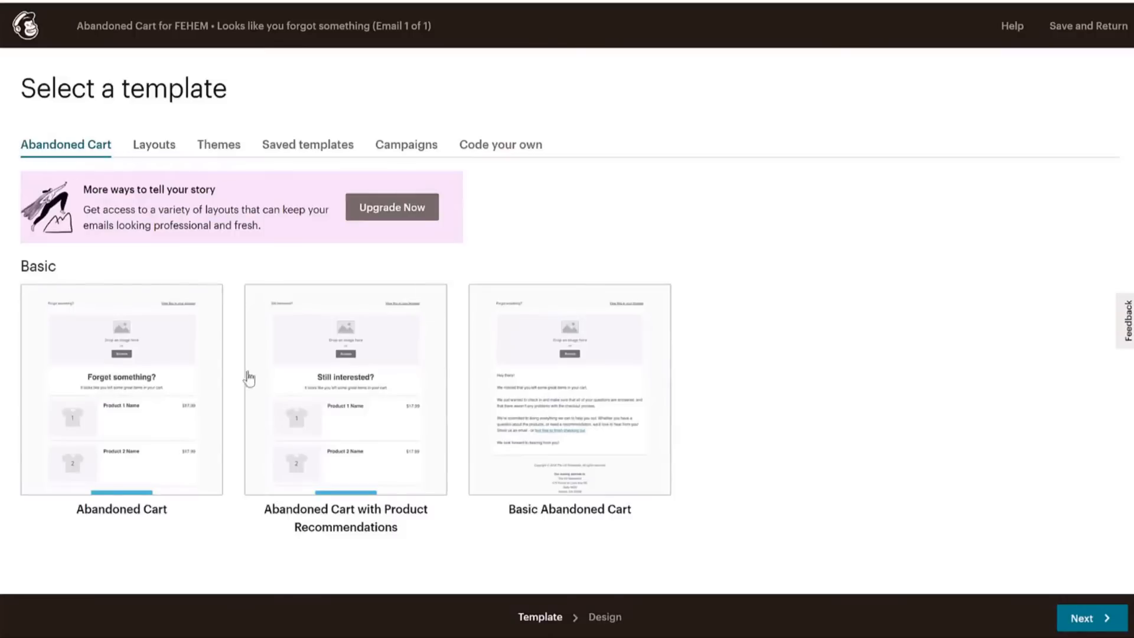
# Choose the abandoned cart template with product recommendations.
pyautogui.click(599, 381)
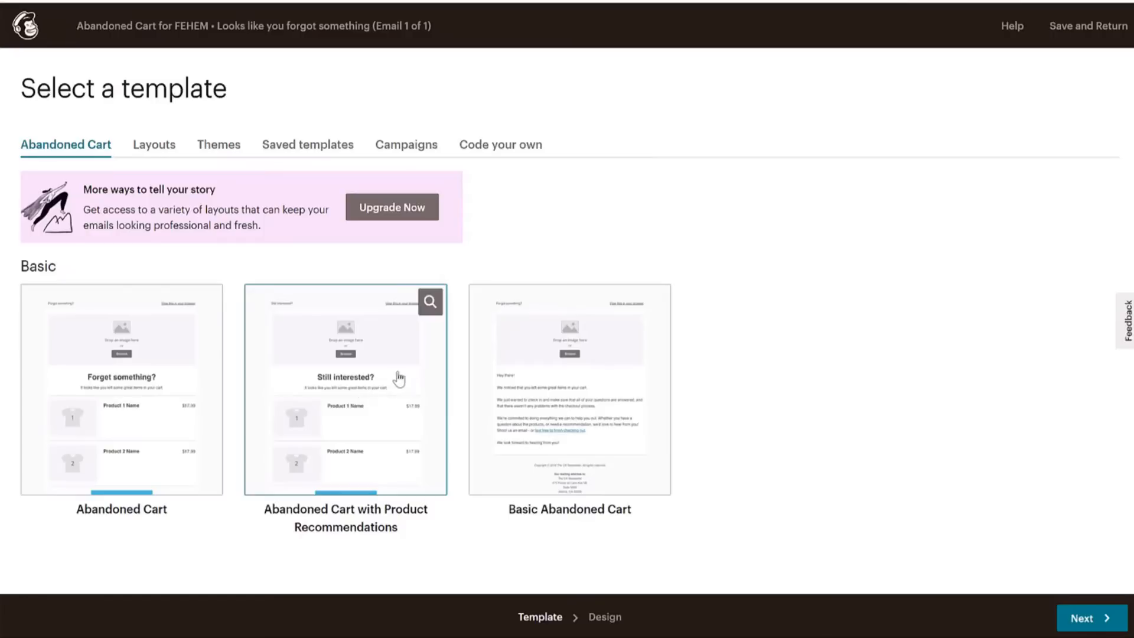
pyautogui.click(379, 378)
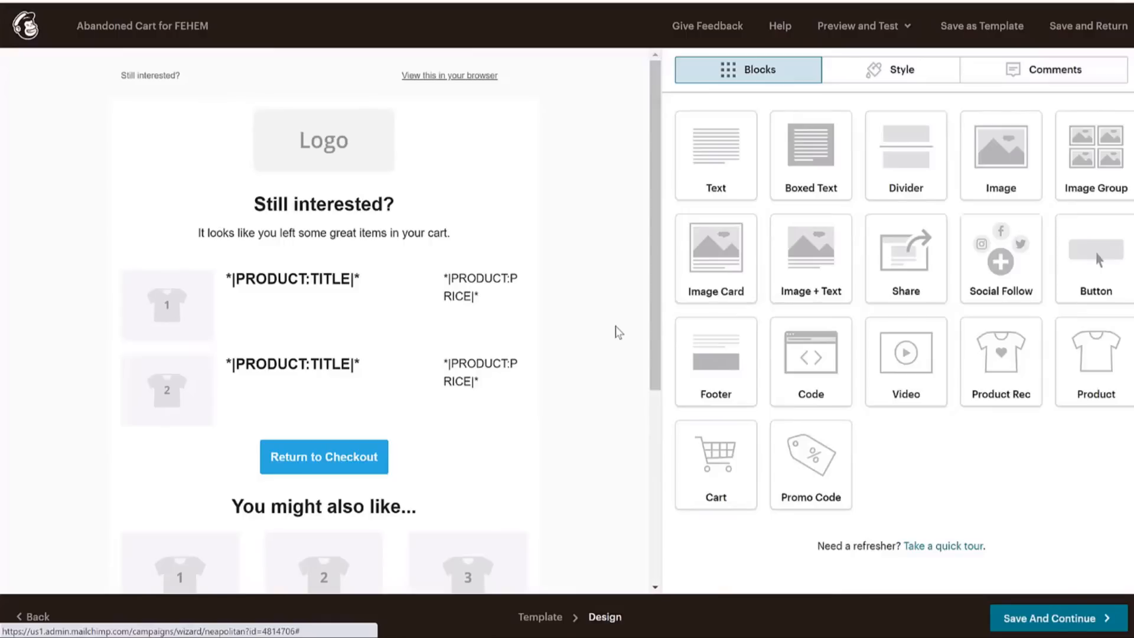
pyautogui.scroll(-5, 615, 333)
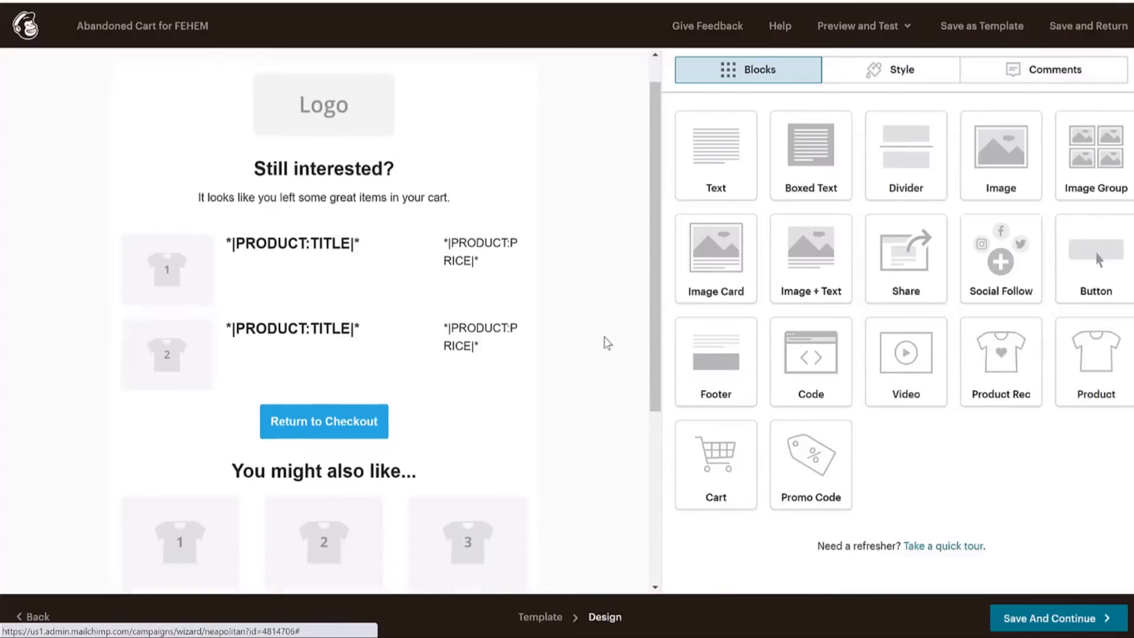
pyautogui.scroll(5, 607, 345)
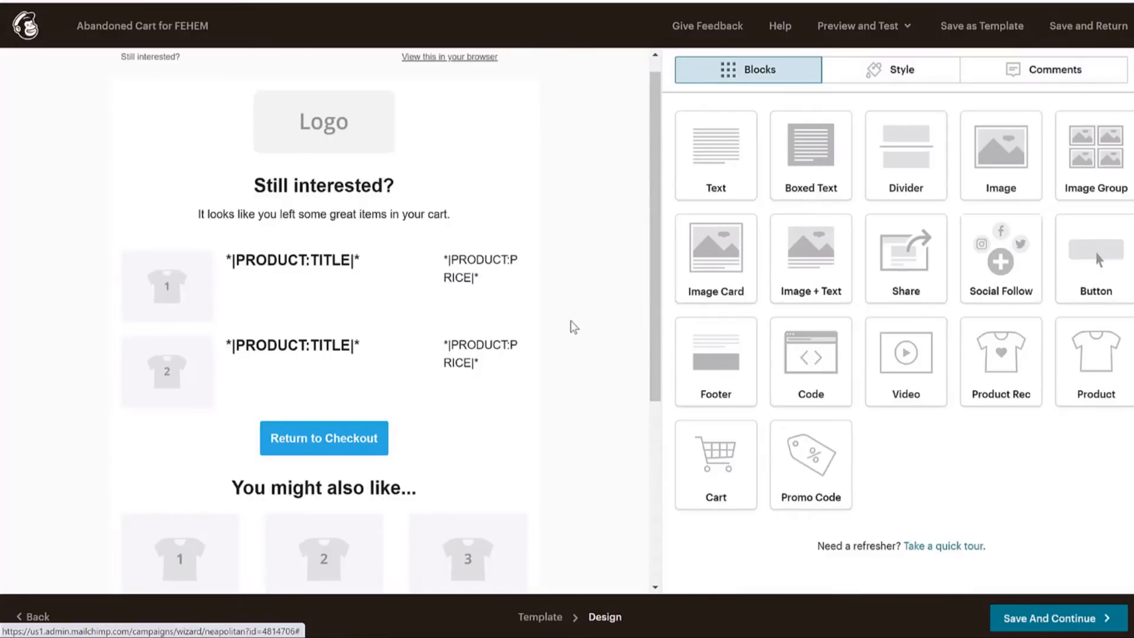
# Replace the placeholder logo with the uploaded LogoMakr_1cH2UERe BLOGGDUDE logo.
pyautogui.click(346, 129)
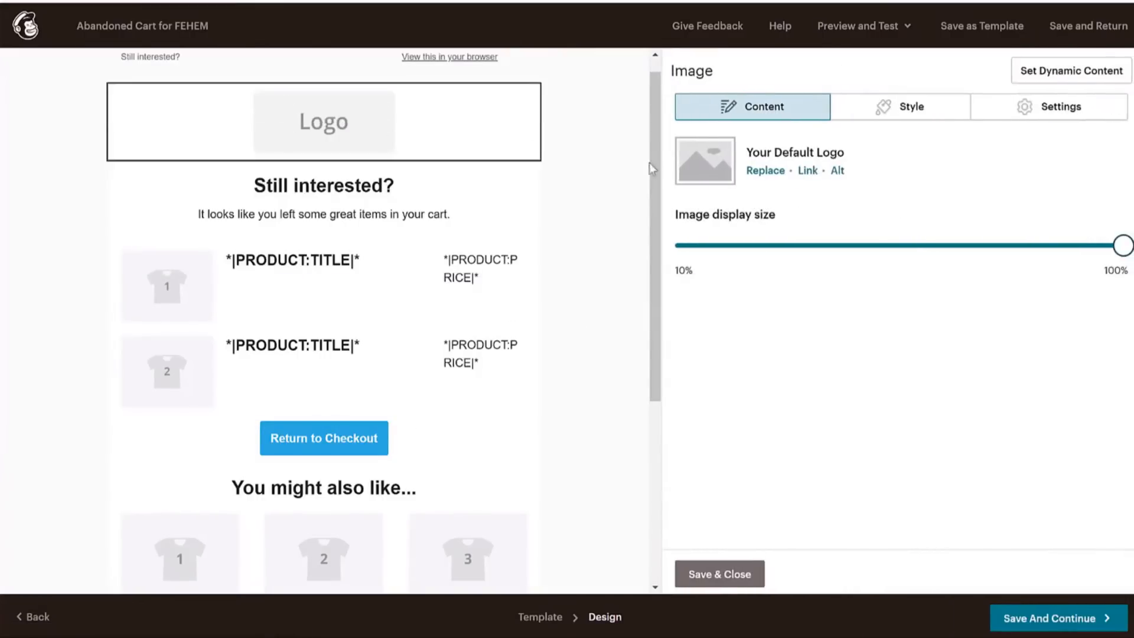
pyautogui.click(763, 173)
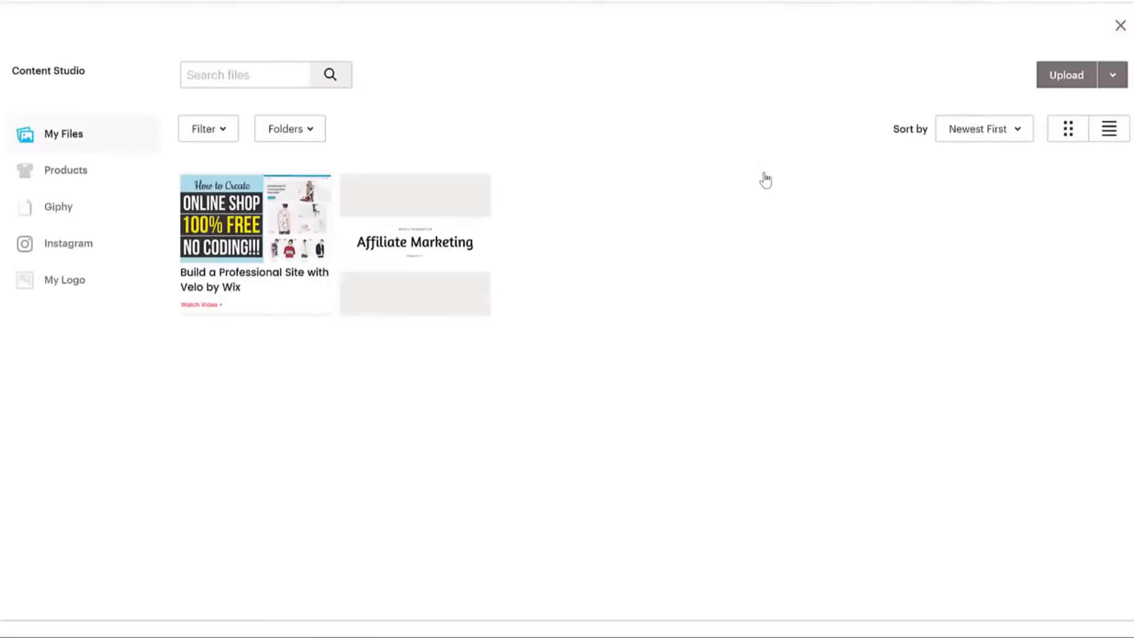
pyautogui.click(1066, 75)
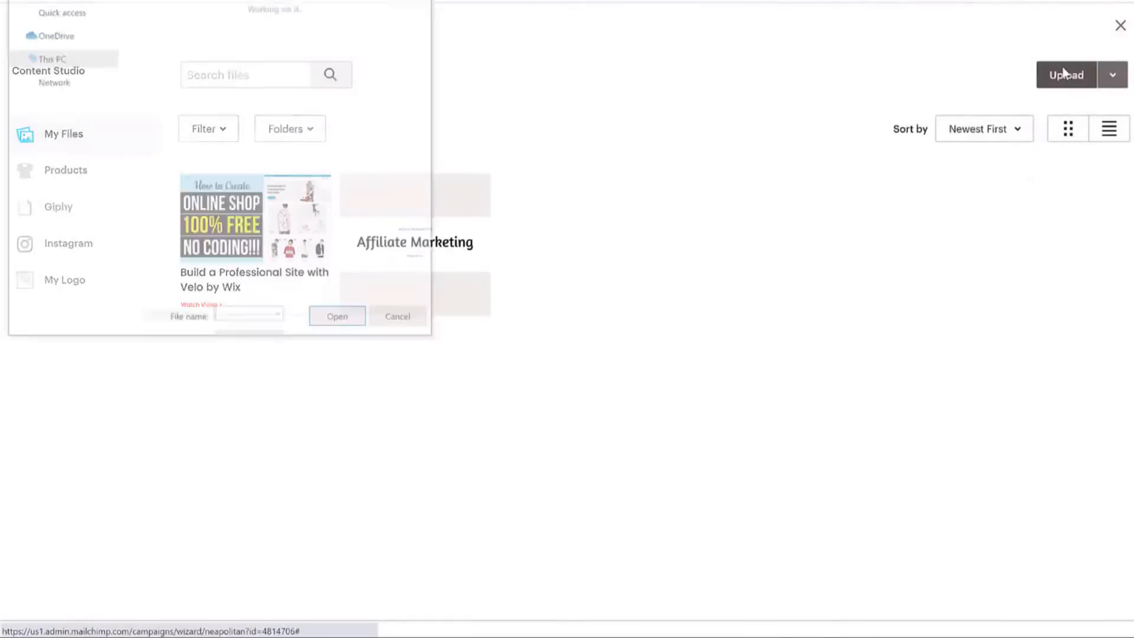
pyautogui.scroll(-10, 639, 171)
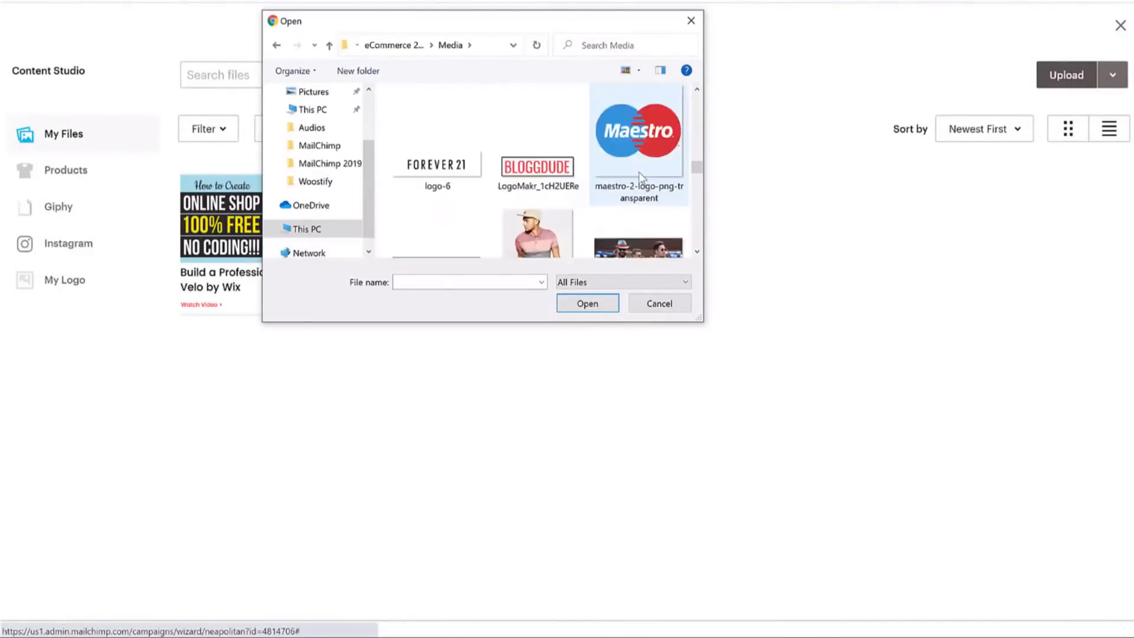
pyautogui.click(534, 168)
pyautogui.click(588, 304)
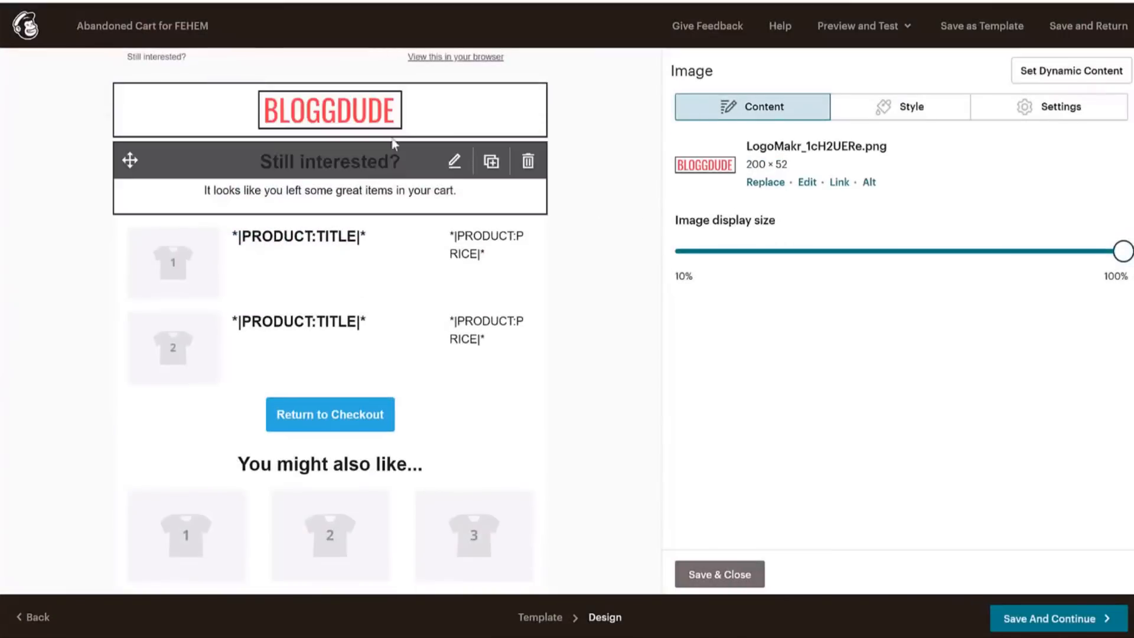
pyautogui.scroll(-2, 433, 191)
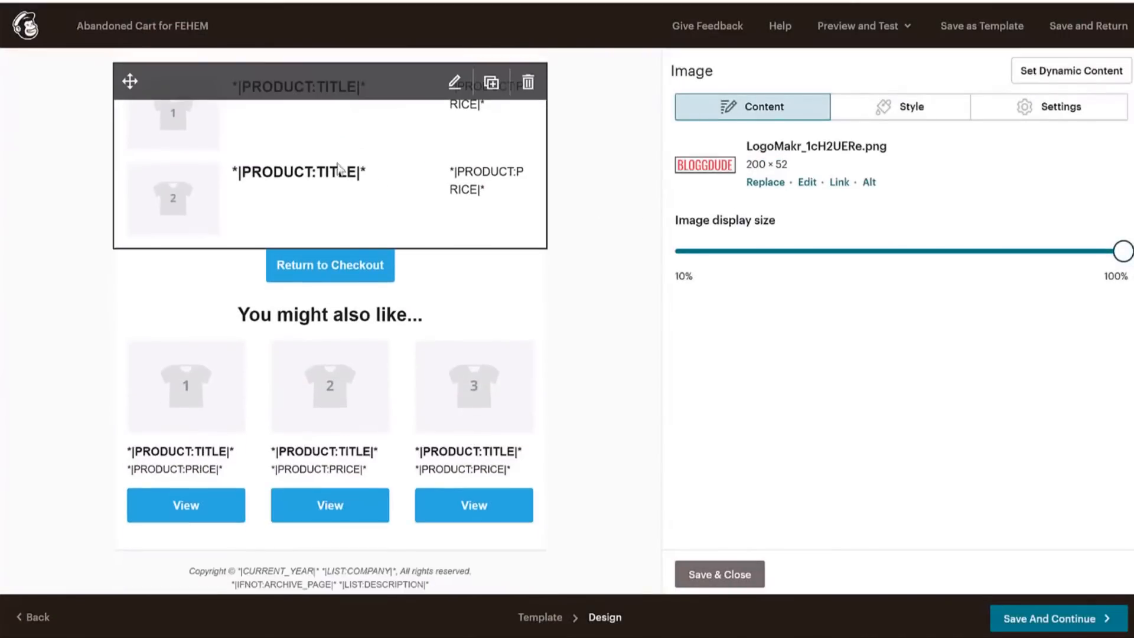
pyautogui.scroll(1, 347, 200)
pyautogui.click(332, 222)
# Check the cart products and Return to Checkout blocks, and save the 'You might also like' recommendations.
pyautogui.click(488, 213)
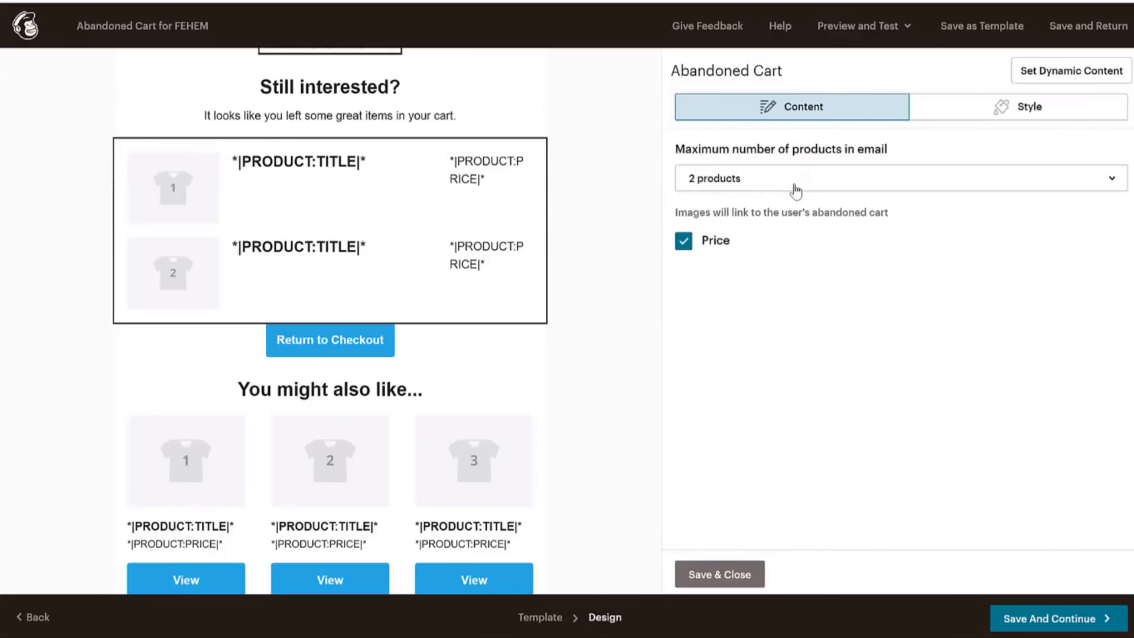
pyautogui.scroll(-3, 378, 225)
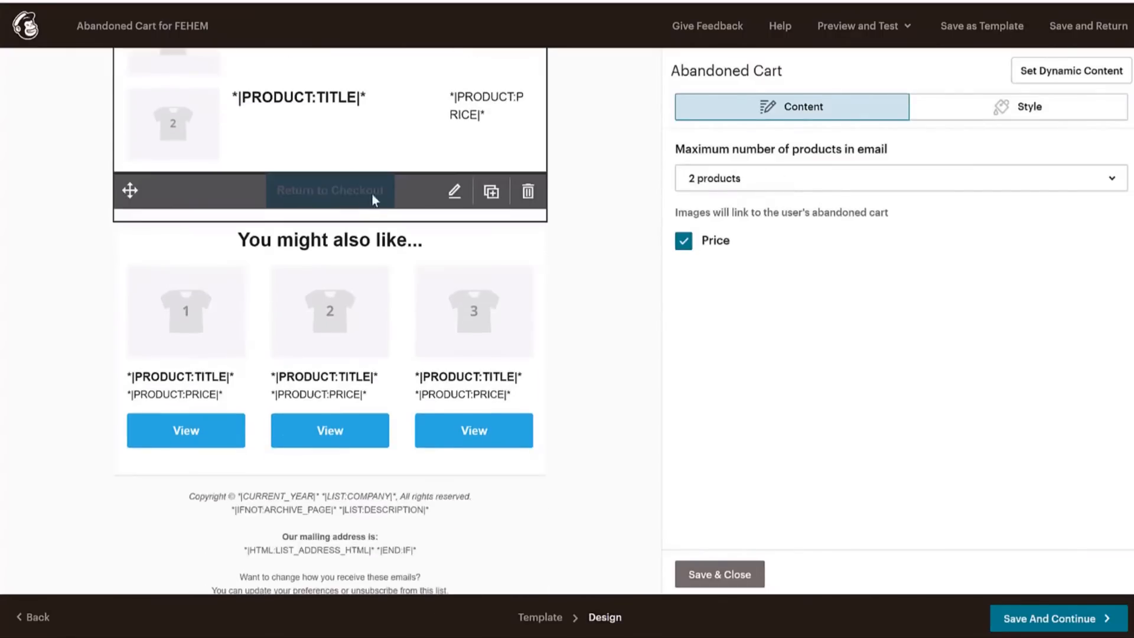
pyautogui.click(407, 192)
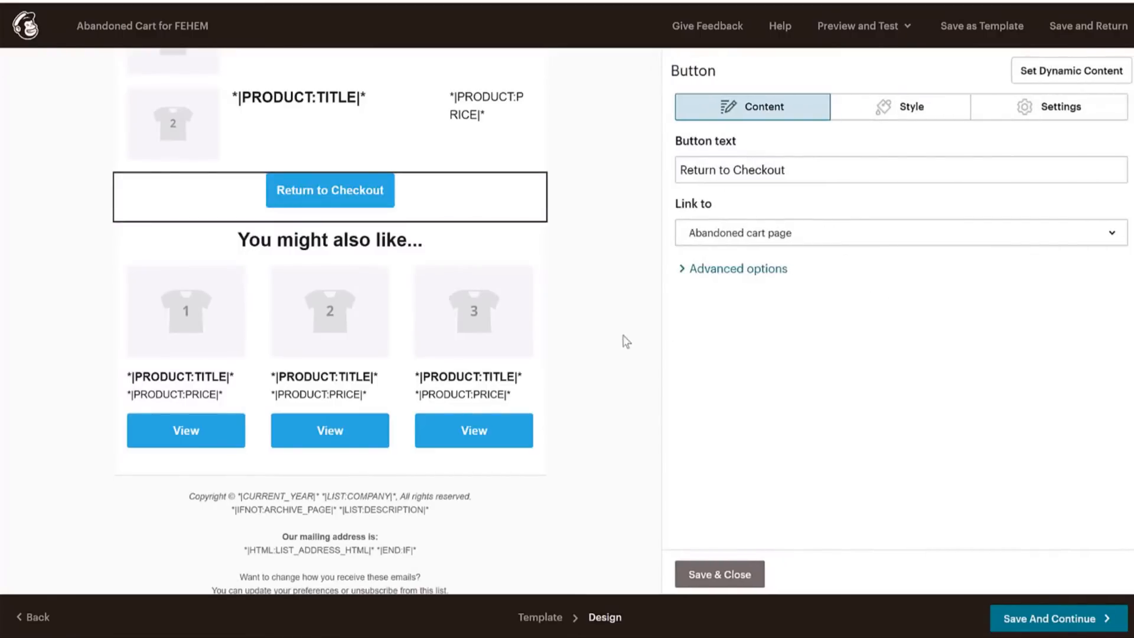
pyautogui.scroll(-1, 384, 260)
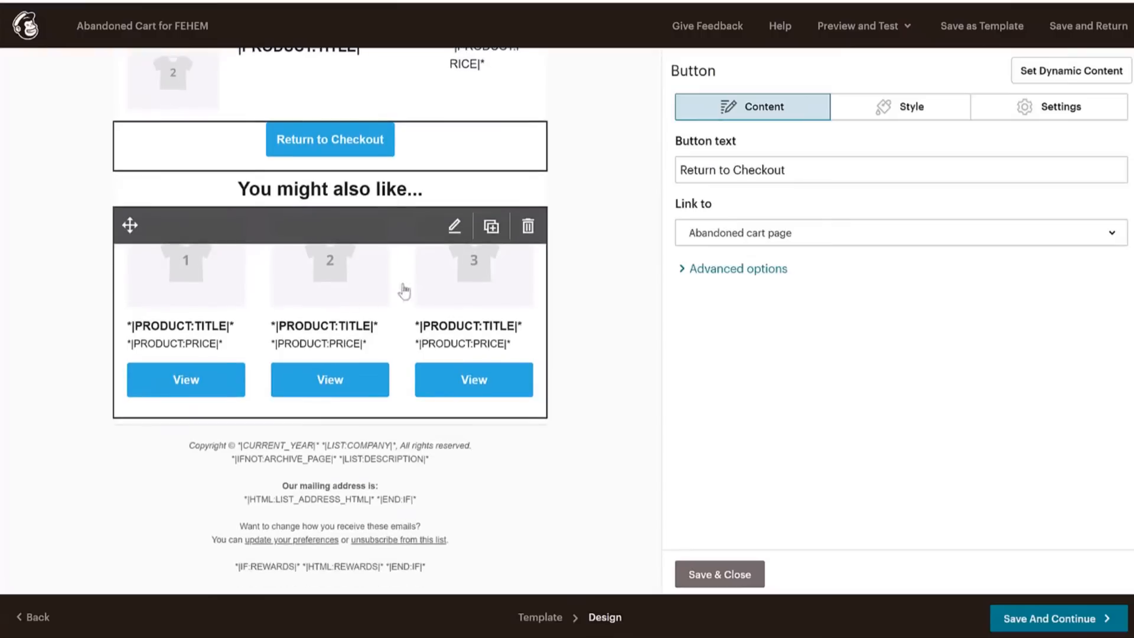
pyautogui.click(341, 306)
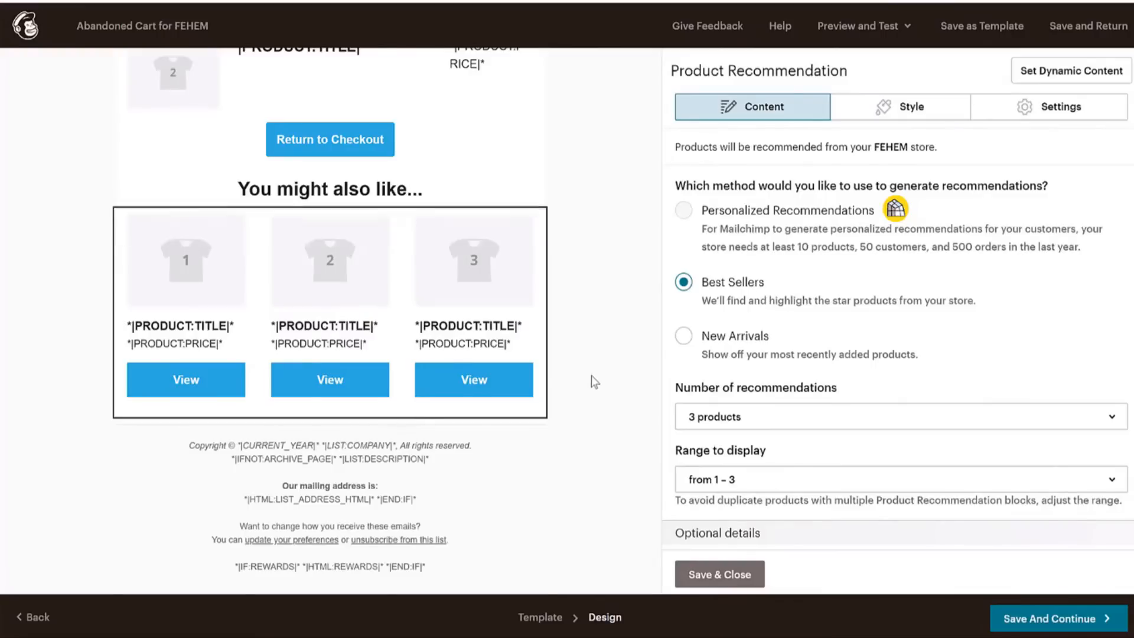
pyautogui.scroll(5, 592, 378)
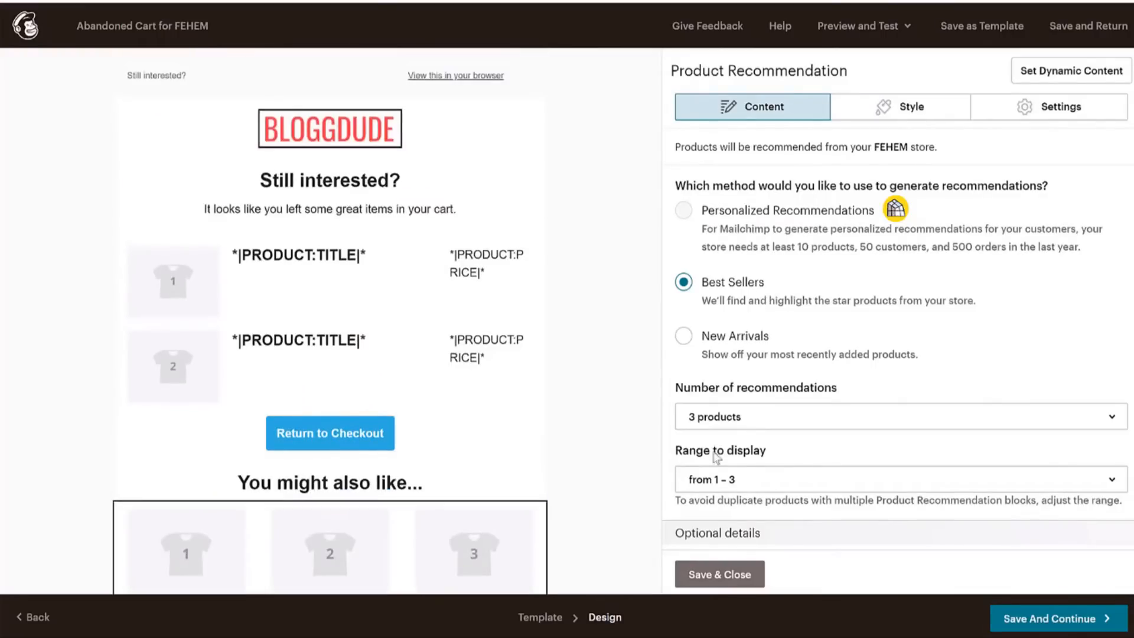
pyautogui.scroll(-3, 454, 340)
pyautogui.scroll(3, 454, 339)
pyautogui.scroll(-4, 365, 331)
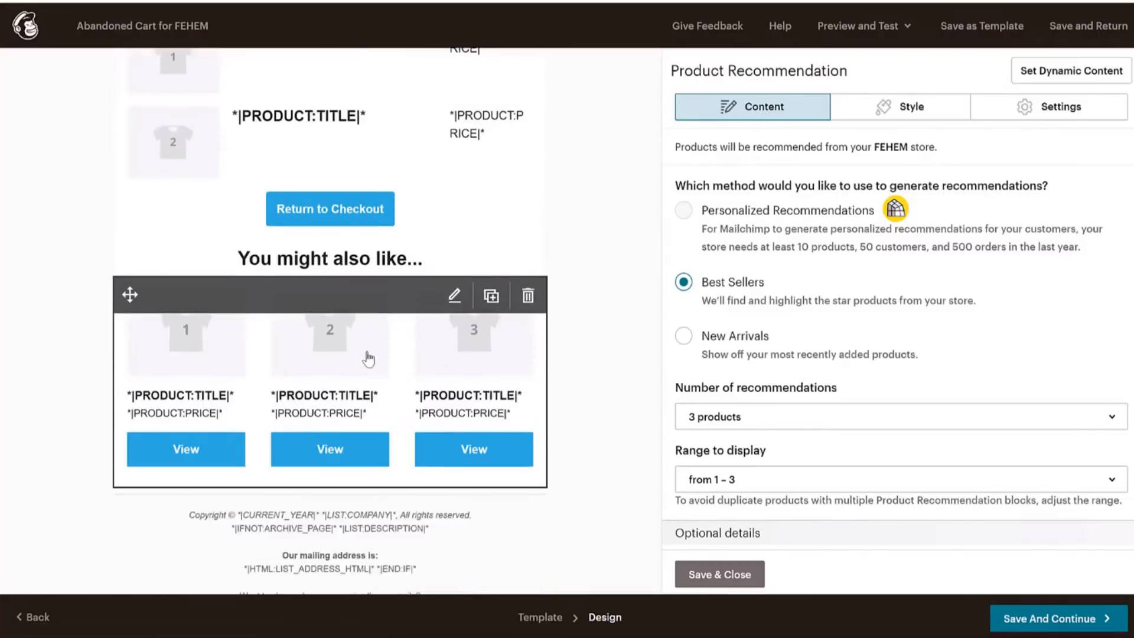
pyautogui.click(735, 575)
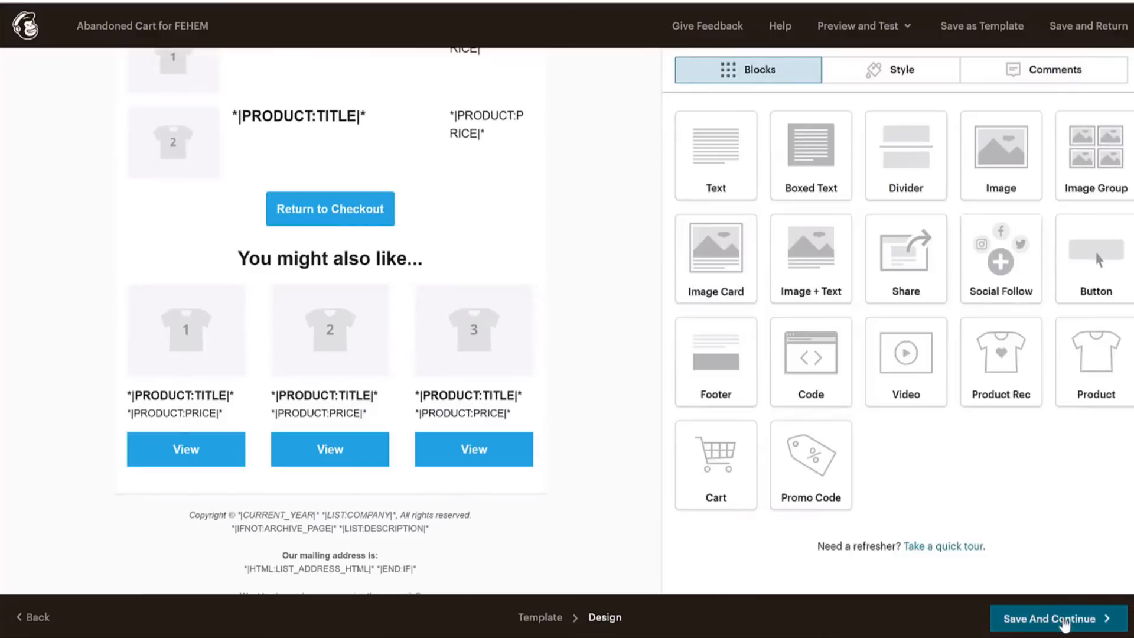
# Save the cart email design and start the Abandoned Cart for FEHEM automation.
pyautogui.click(998, 621)
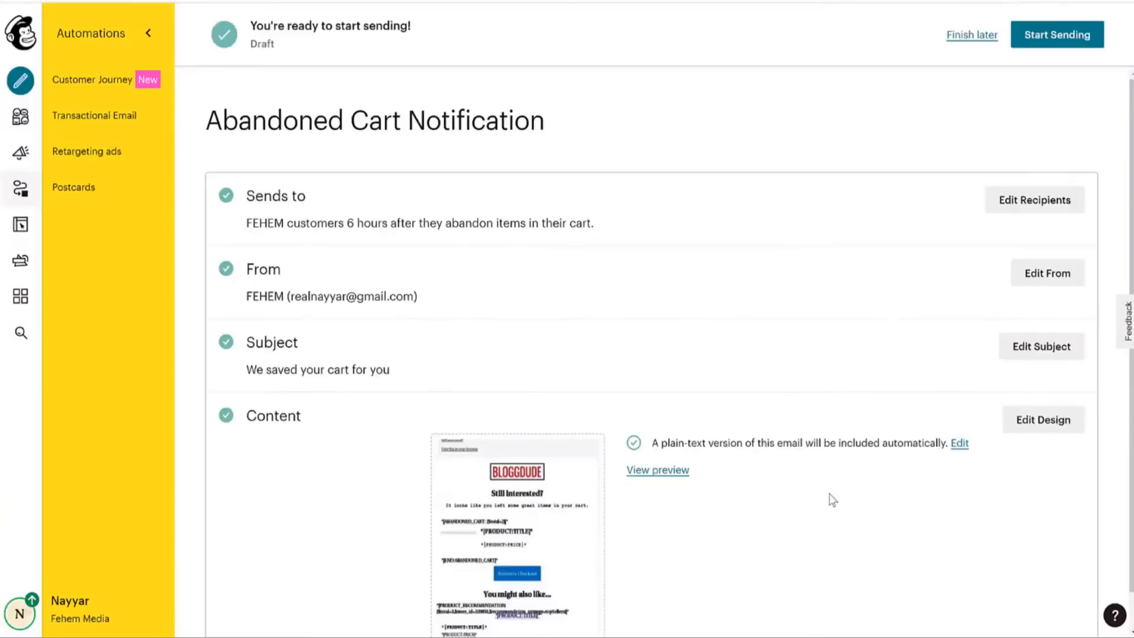
pyautogui.scroll(-1, 829, 499)
pyautogui.click(1072, 37)
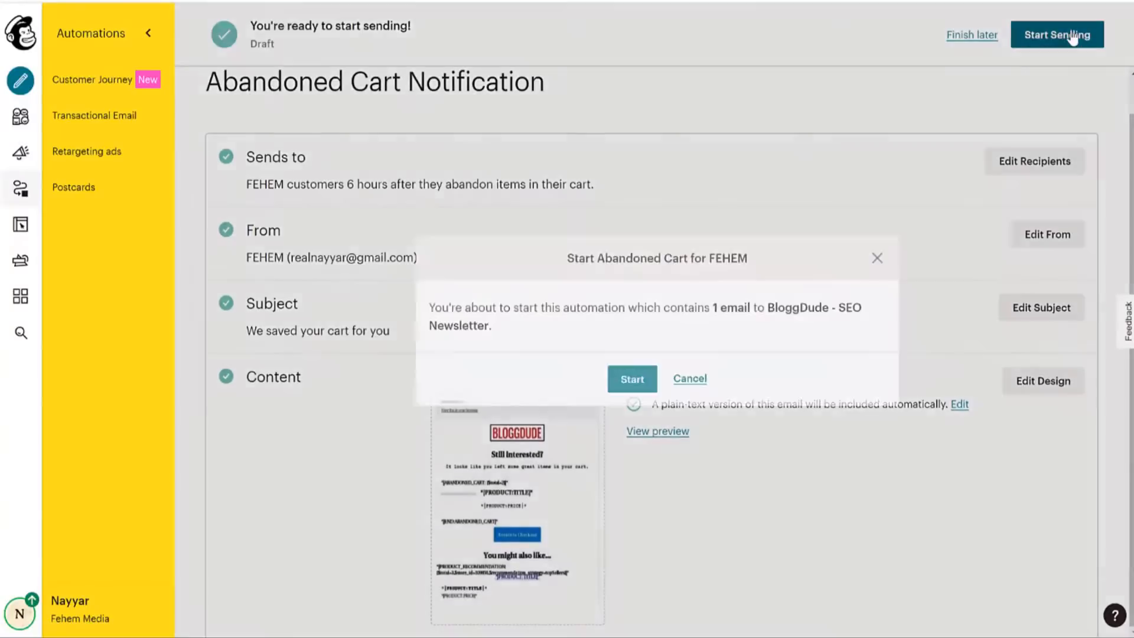
pyautogui.click(628, 382)
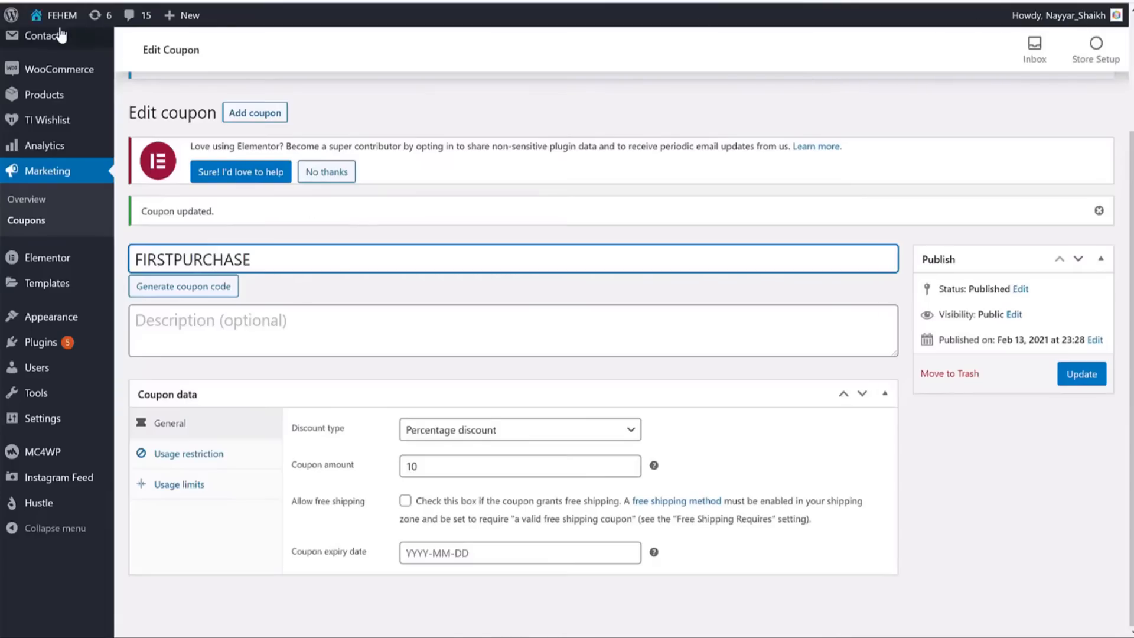
# Add the Short Sleeve T-Shirt to the FEHEM store cart and view the cart page.
pyautogui.click(61, 21)
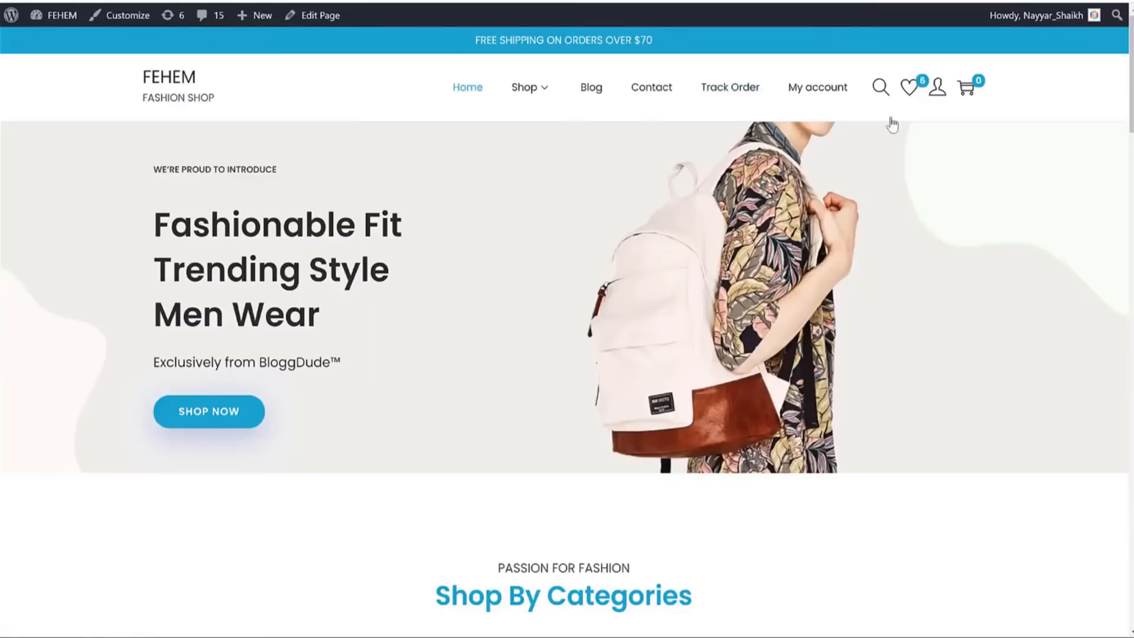
pyautogui.scroll(-20, 932, 120)
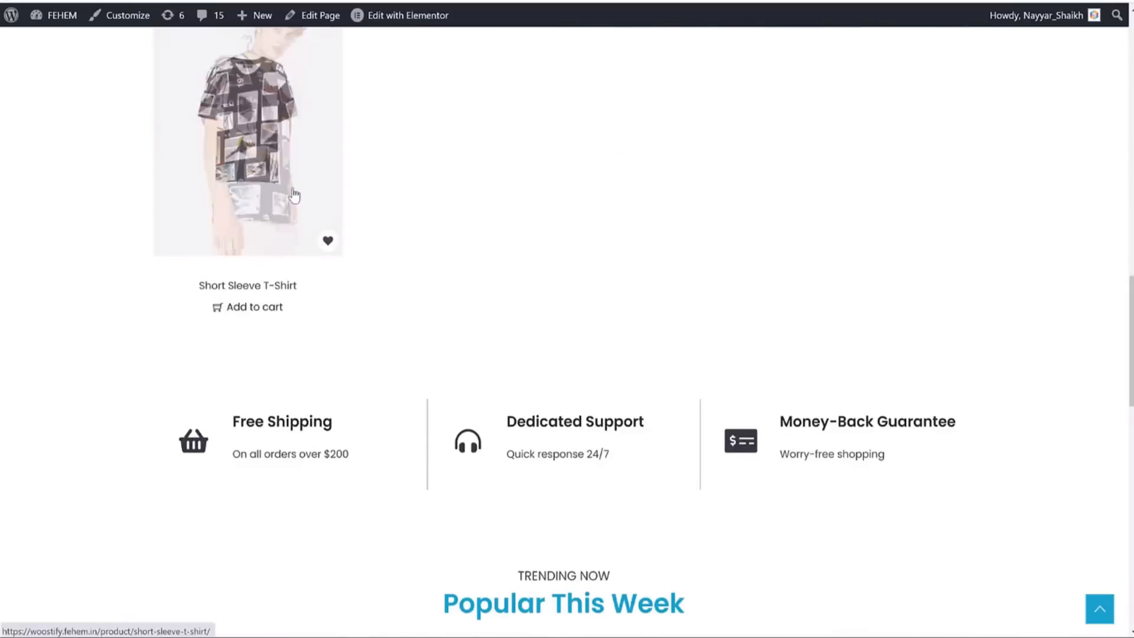
pyautogui.click(254, 307)
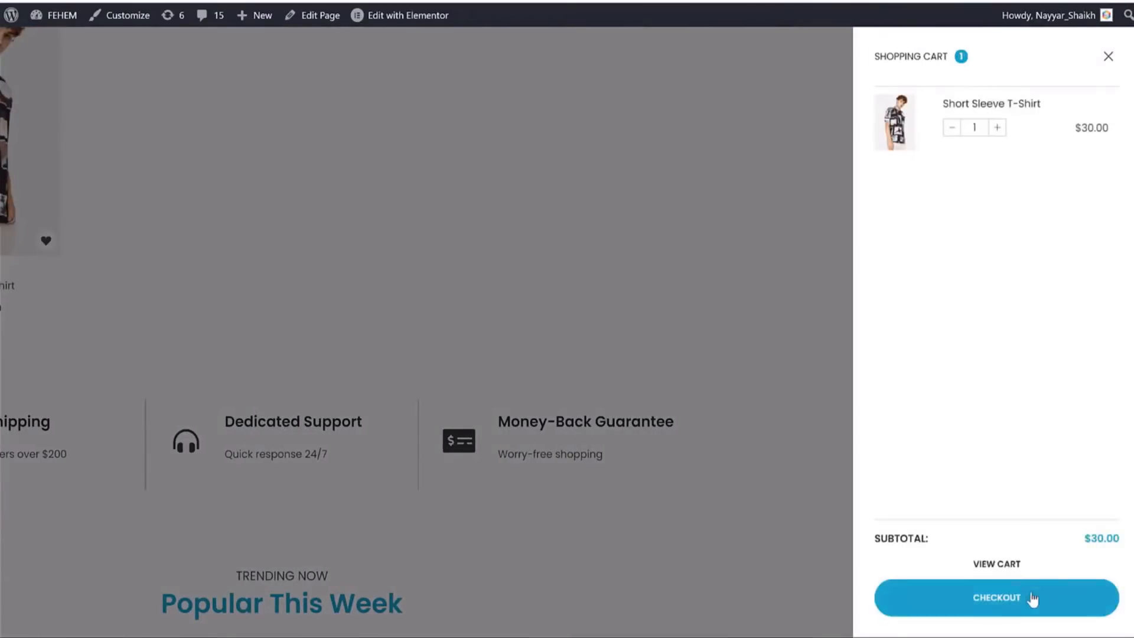
pyautogui.moveTo(1029, 600); pyautogui.dragTo(1005, 566)
pyautogui.click(1004, 565)
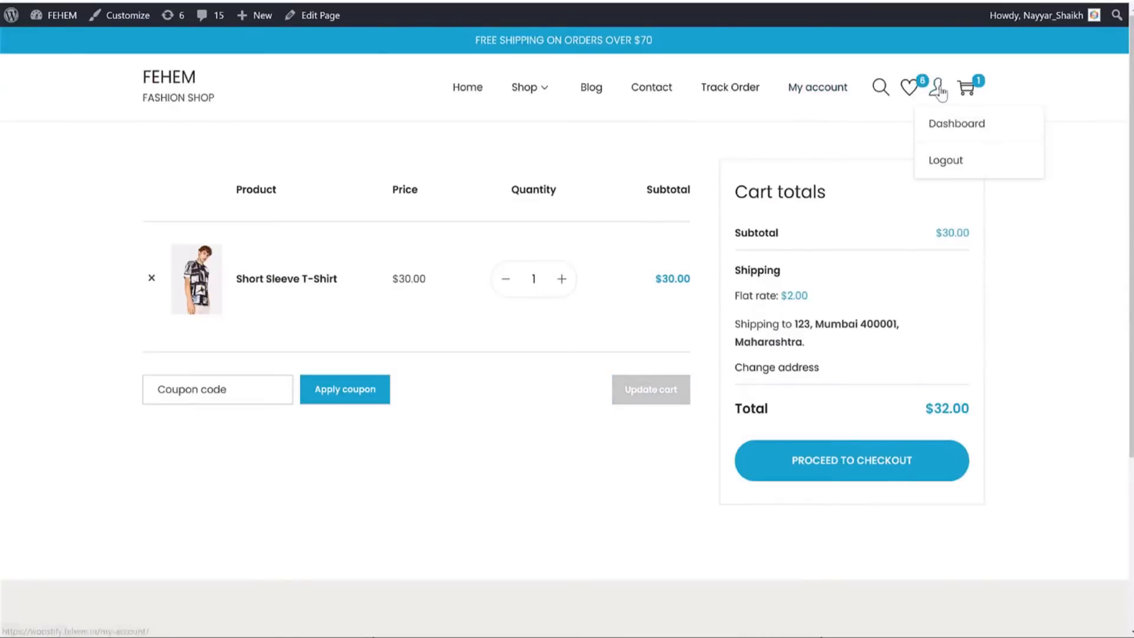
pyautogui.click(941, 89)
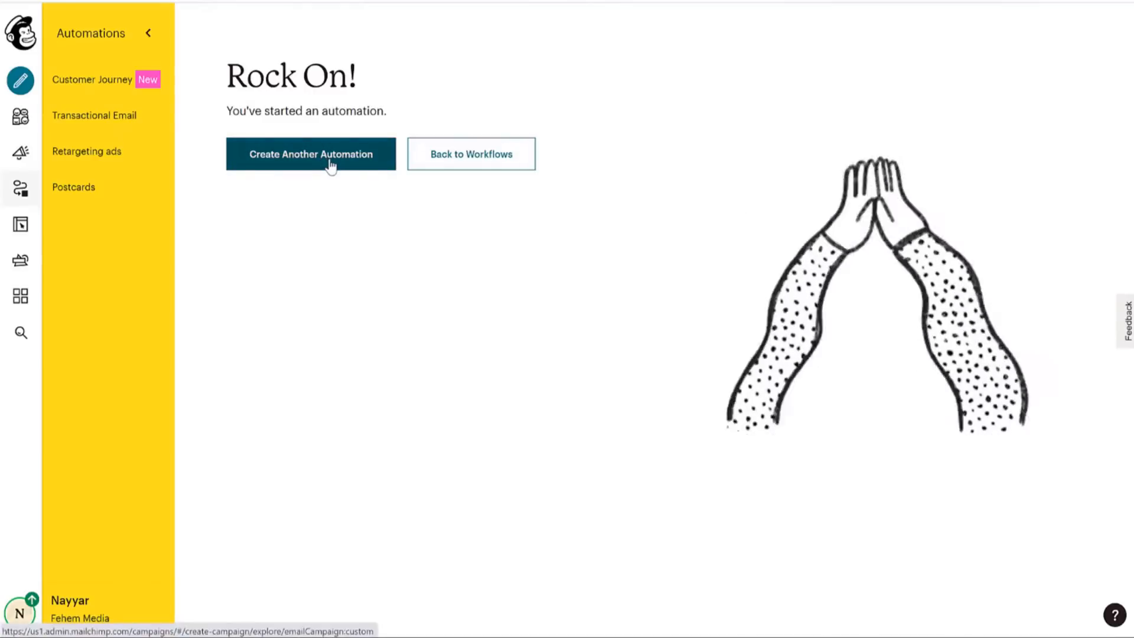
# Reopen the Abandoned Cart for FEHEM automation and pause it for editing.
pyautogui.click(314, 158)
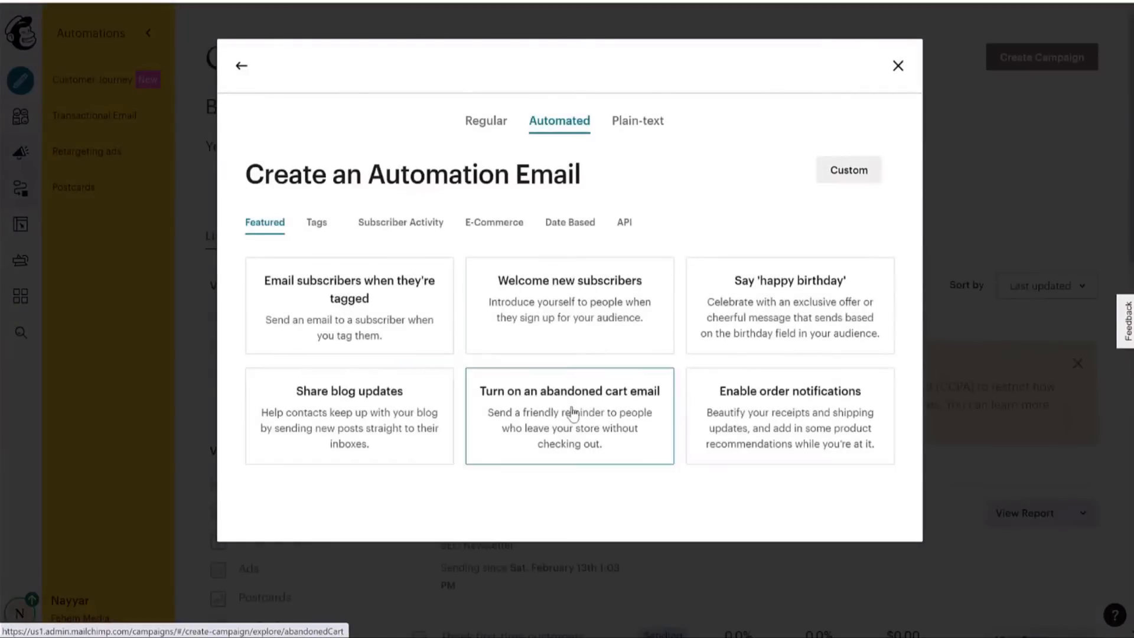
pyautogui.click(583, 419)
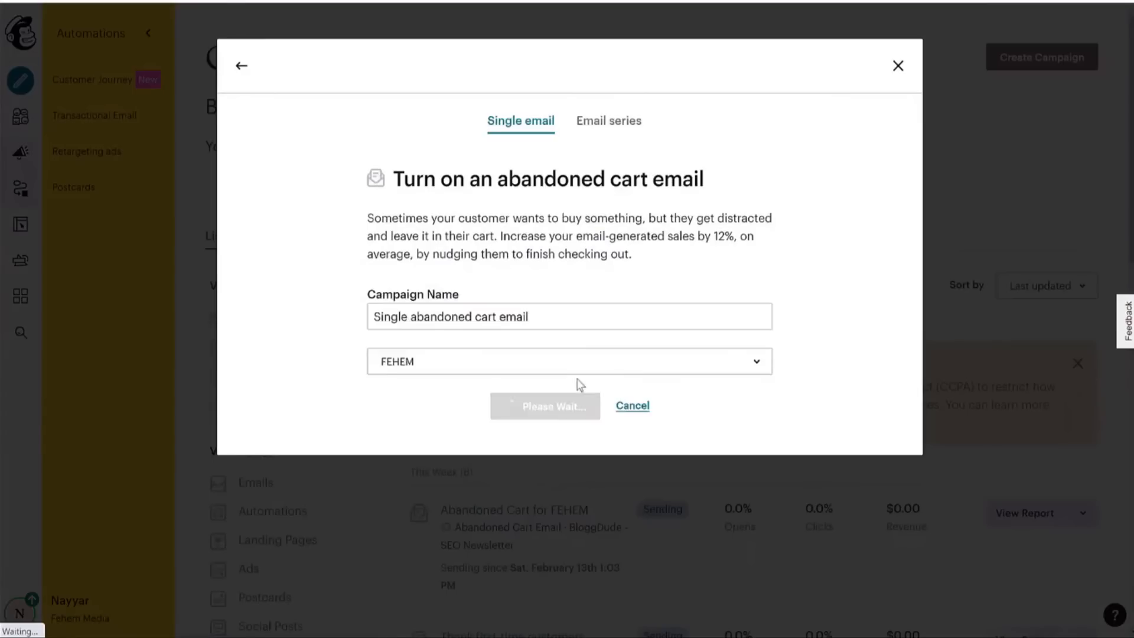
pyautogui.click(524, 406)
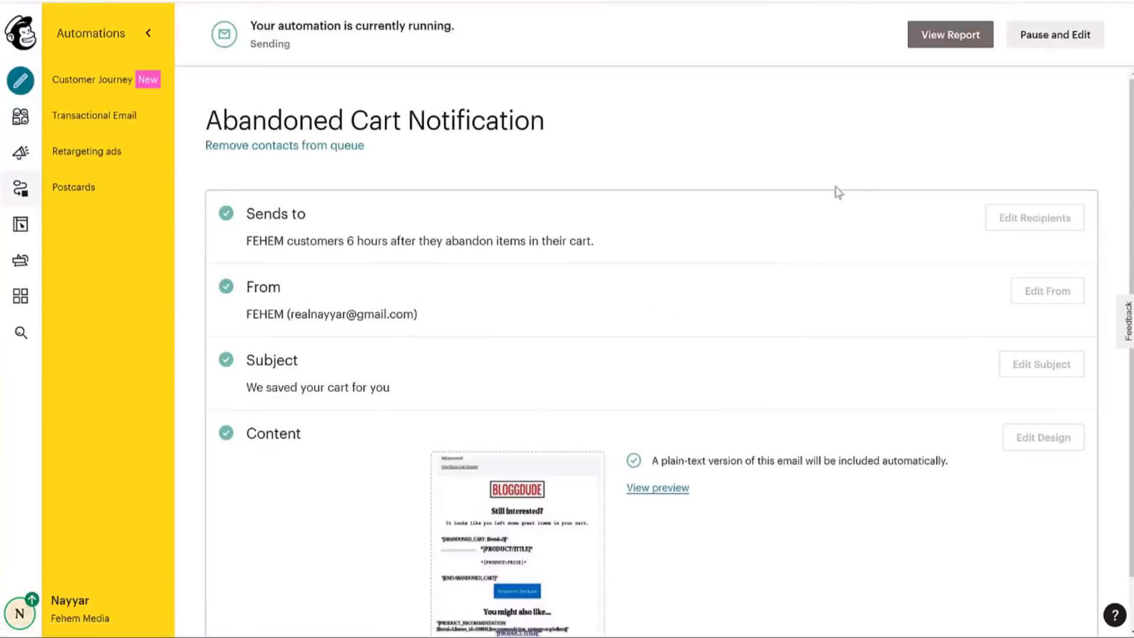
pyautogui.click(1040, 42)
pyautogui.click(458, 381)
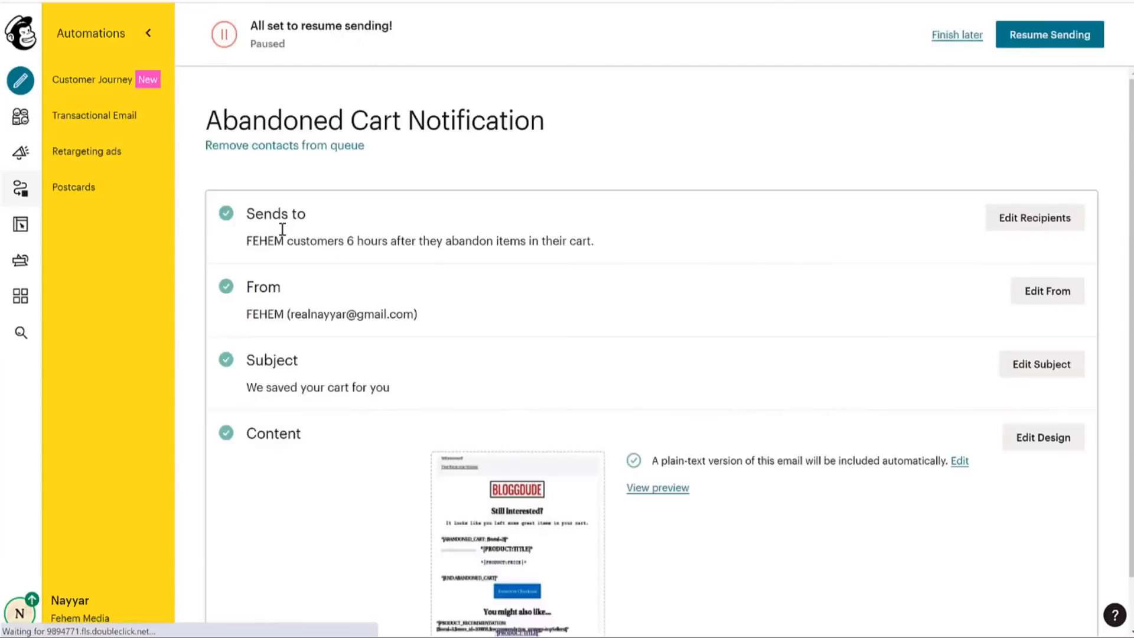
# Try 24-hour and 1-hour send delays, then cancel to keep the 6-hour delay.
pyautogui.click(1059, 223)
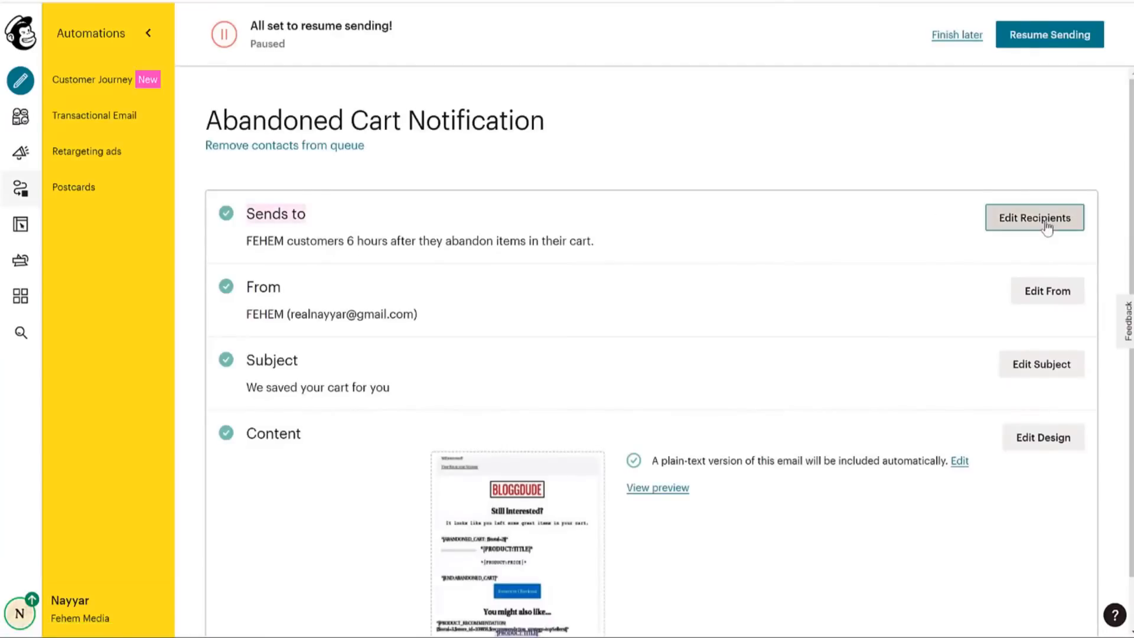
pyautogui.scroll(-2, 625, 281)
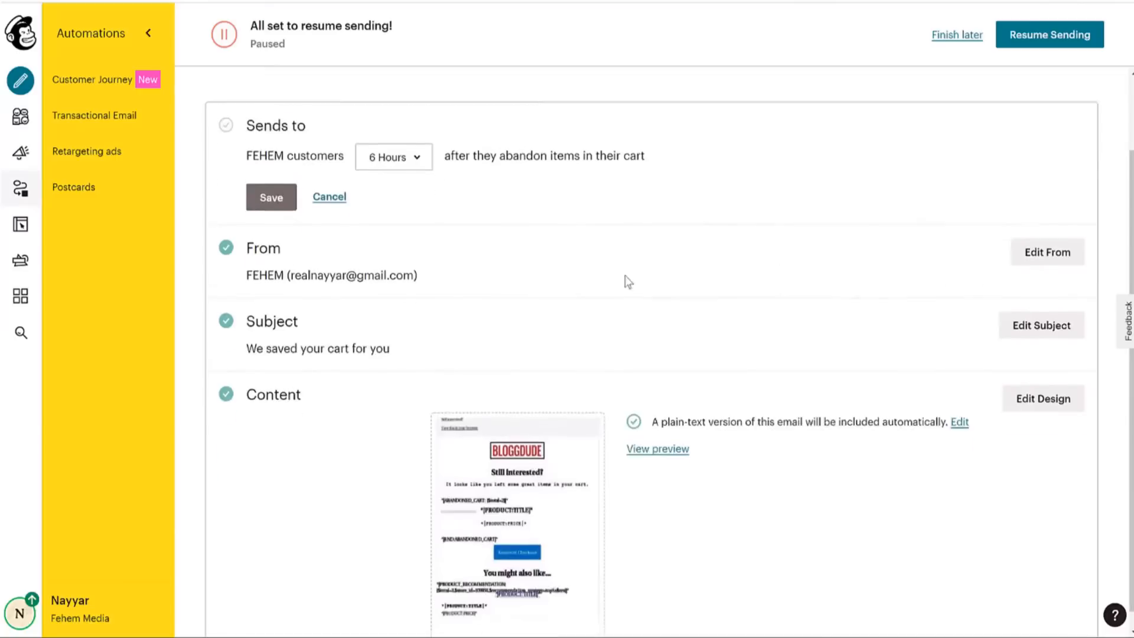
pyautogui.click(413, 142)
pyautogui.click(436, 215)
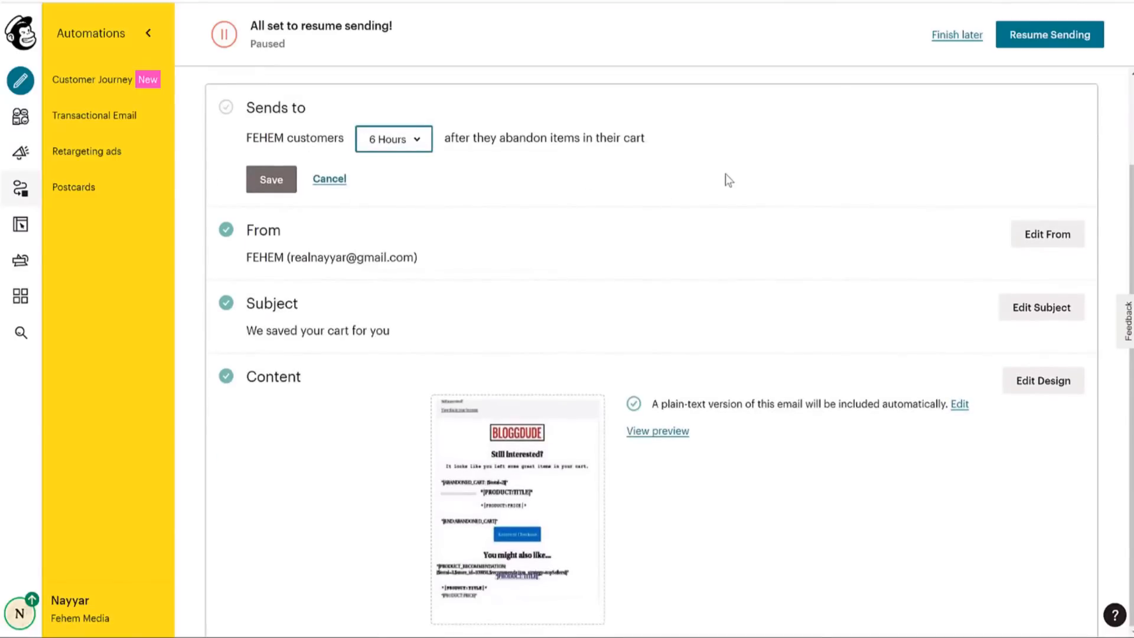
pyautogui.scroll(2, 724, 179)
pyautogui.click(410, 254)
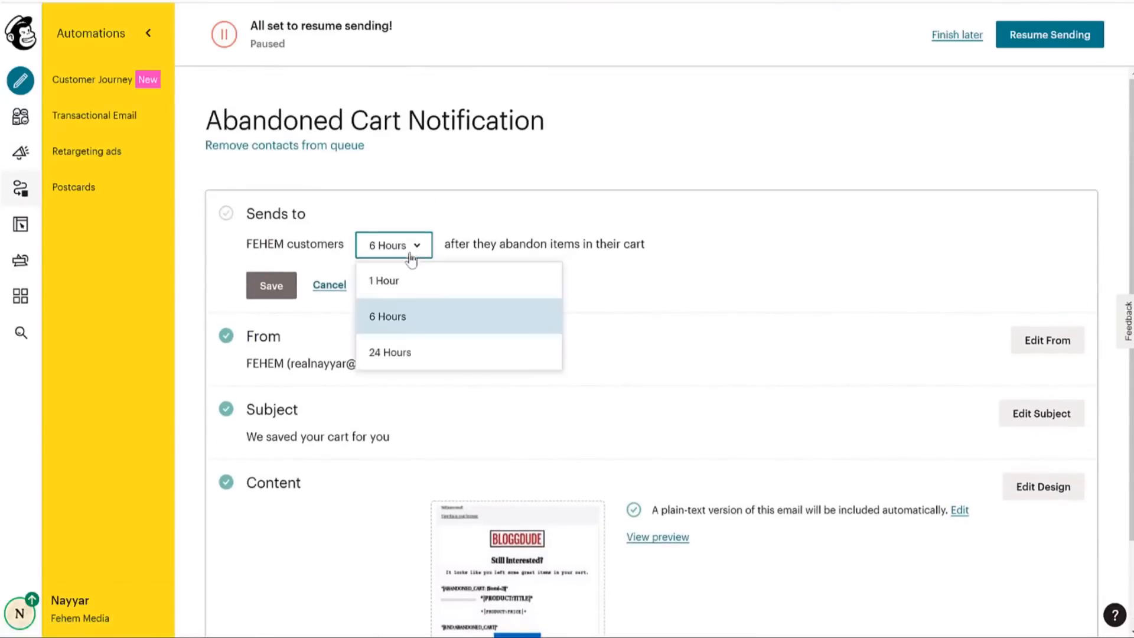
pyautogui.click(409, 359)
pyautogui.click(405, 253)
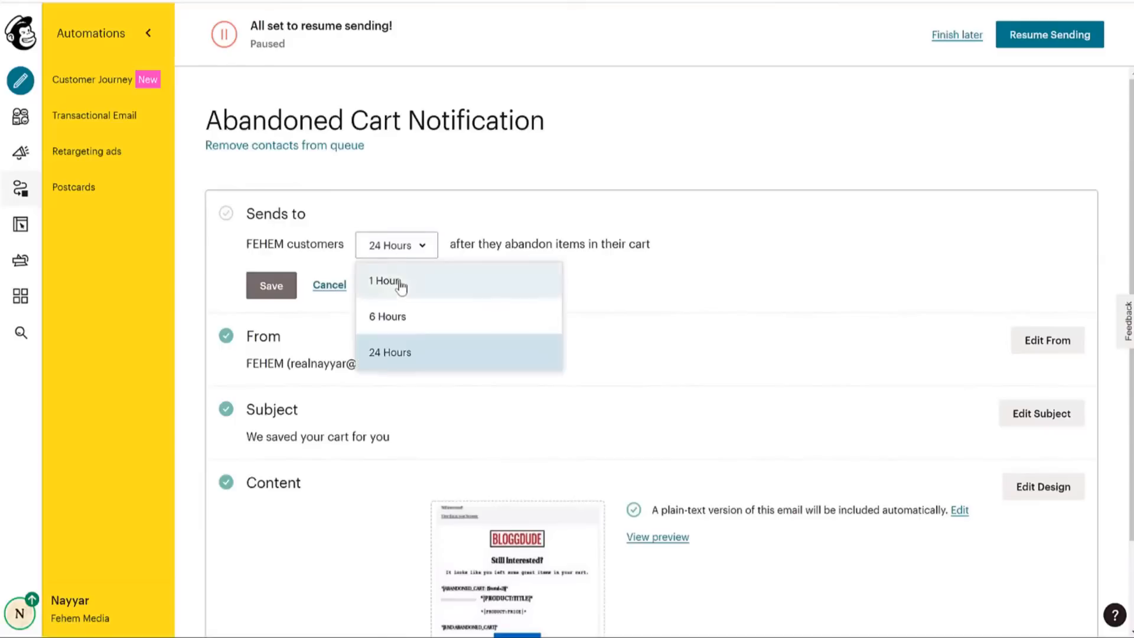
pyautogui.click(400, 287)
pyautogui.click(343, 294)
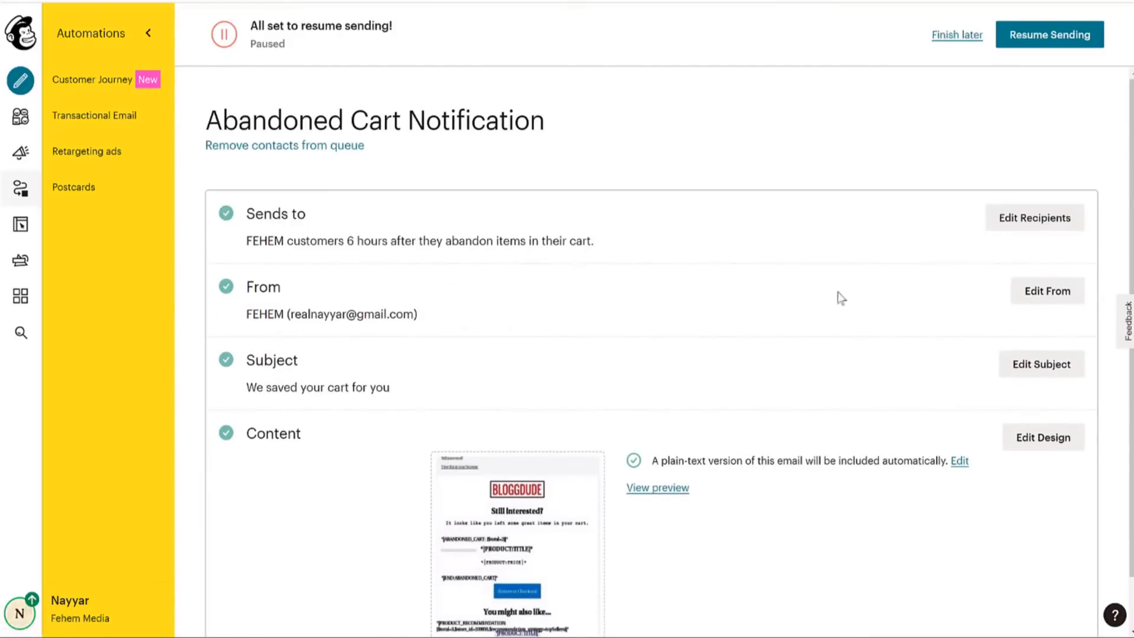
# Resume sending the paused abandoned cart automation.
pyautogui.scroll(-1, 842, 299)
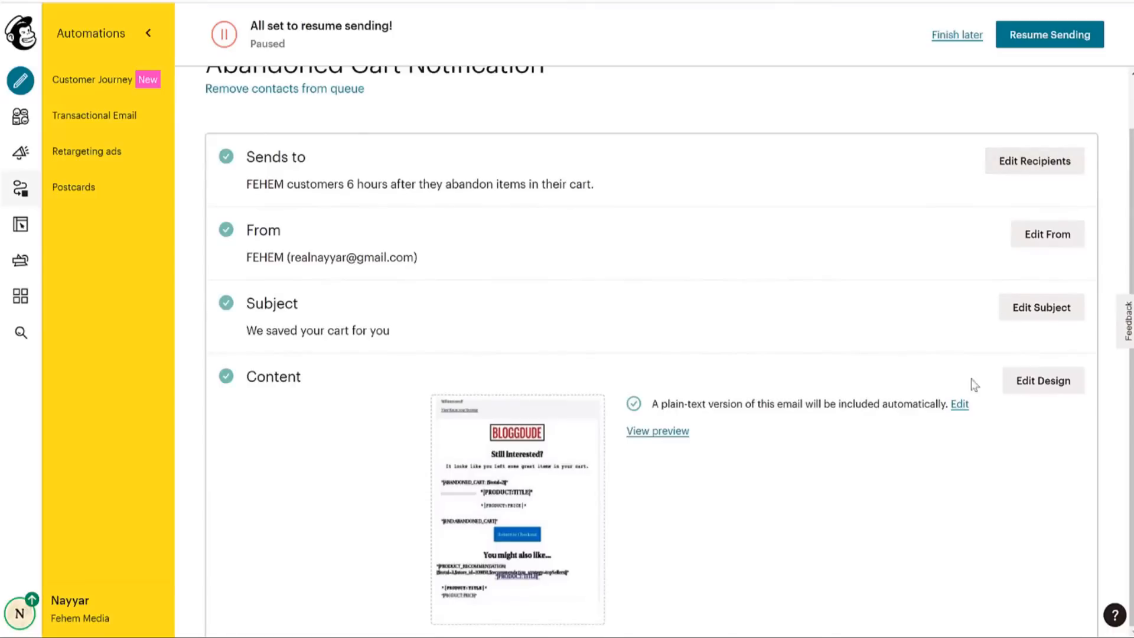
pyautogui.click(1048, 36)
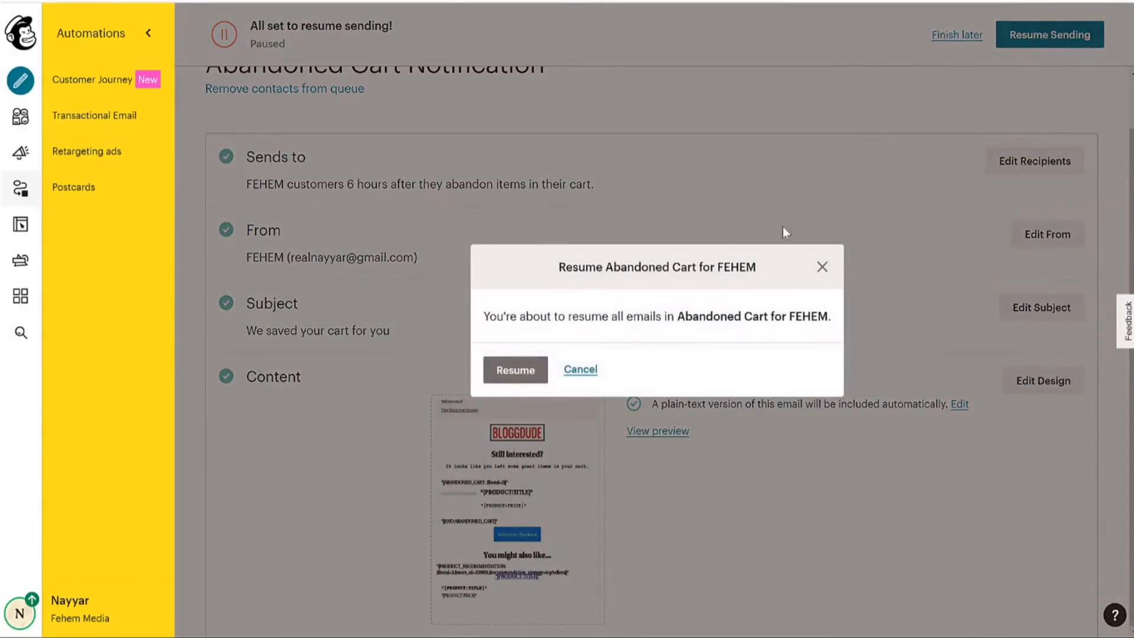
pyautogui.click(501, 378)
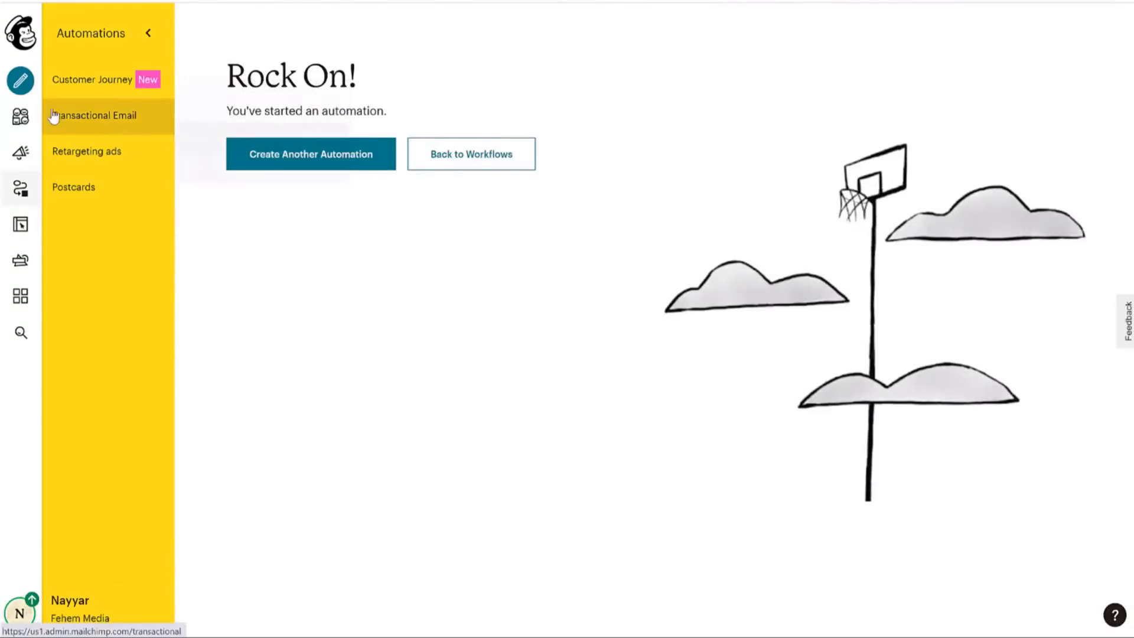
# Open the Single welcome email report from the campaigns list: 1 sent, 100% open rate.
pyautogui.click(20, 117)
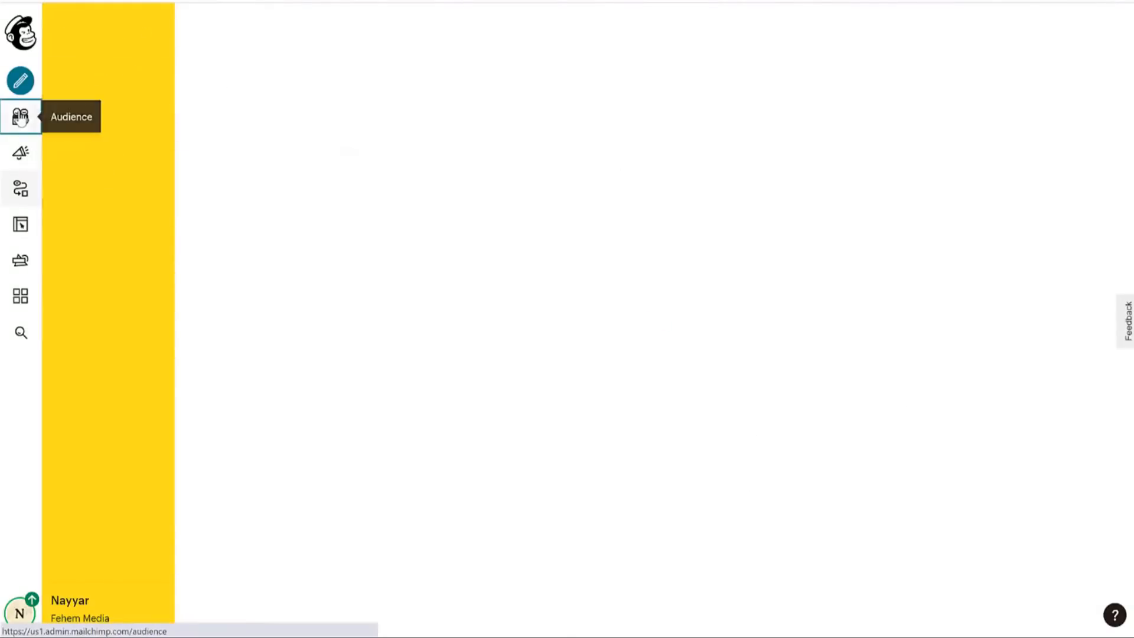
pyautogui.click(20, 152)
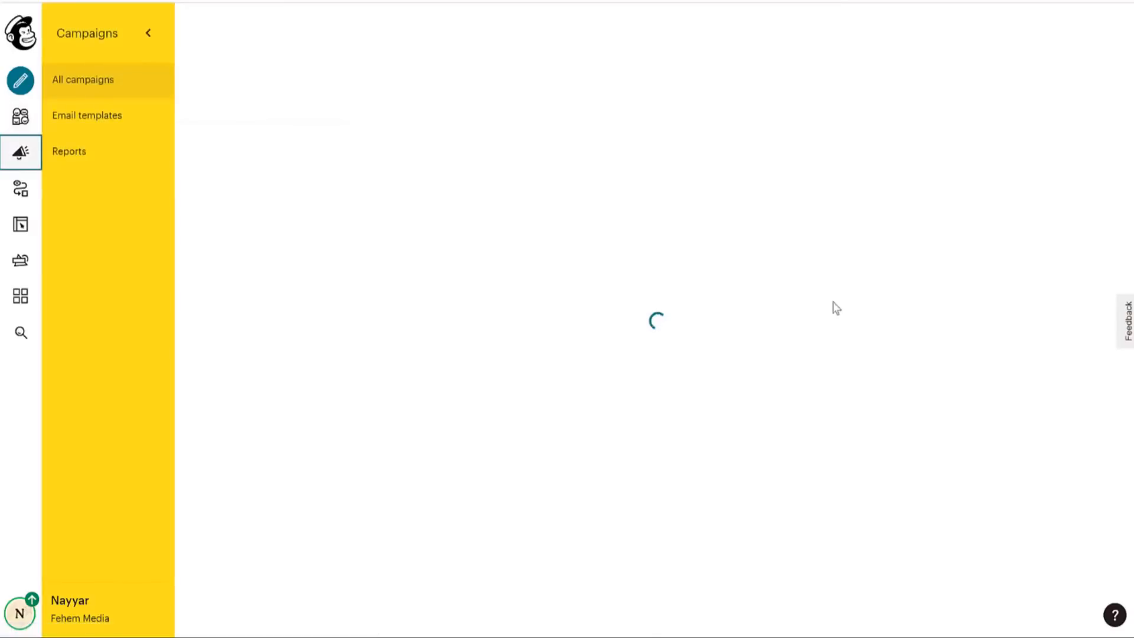
pyautogui.scroll(-5, 835, 319)
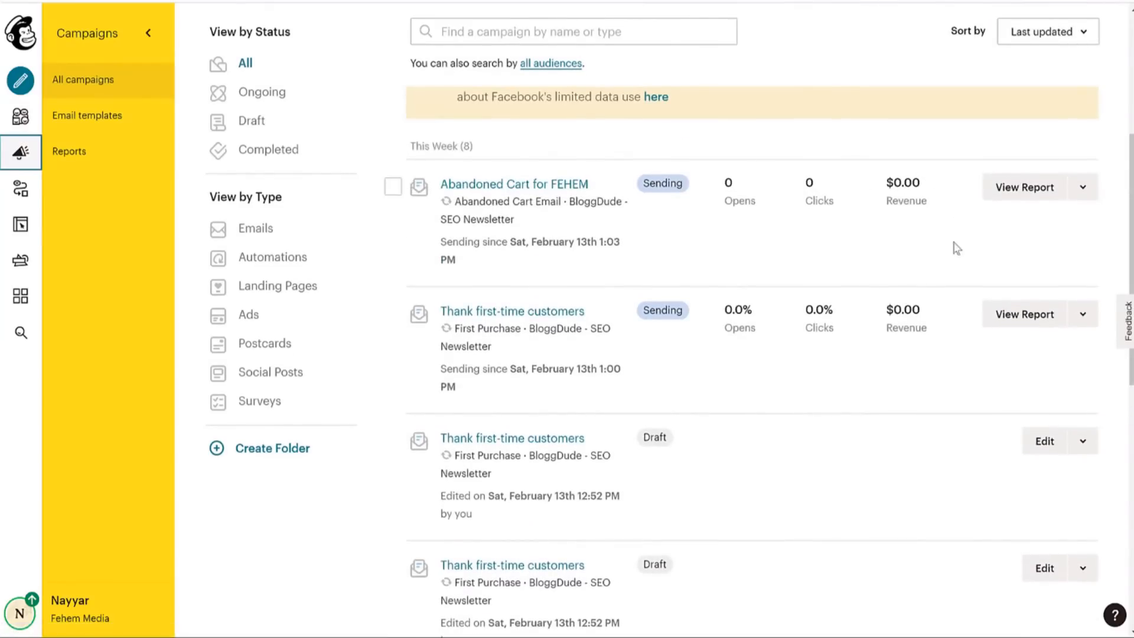
pyautogui.scroll(-3, 894, 275)
pyautogui.scroll(-6, 892, 283)
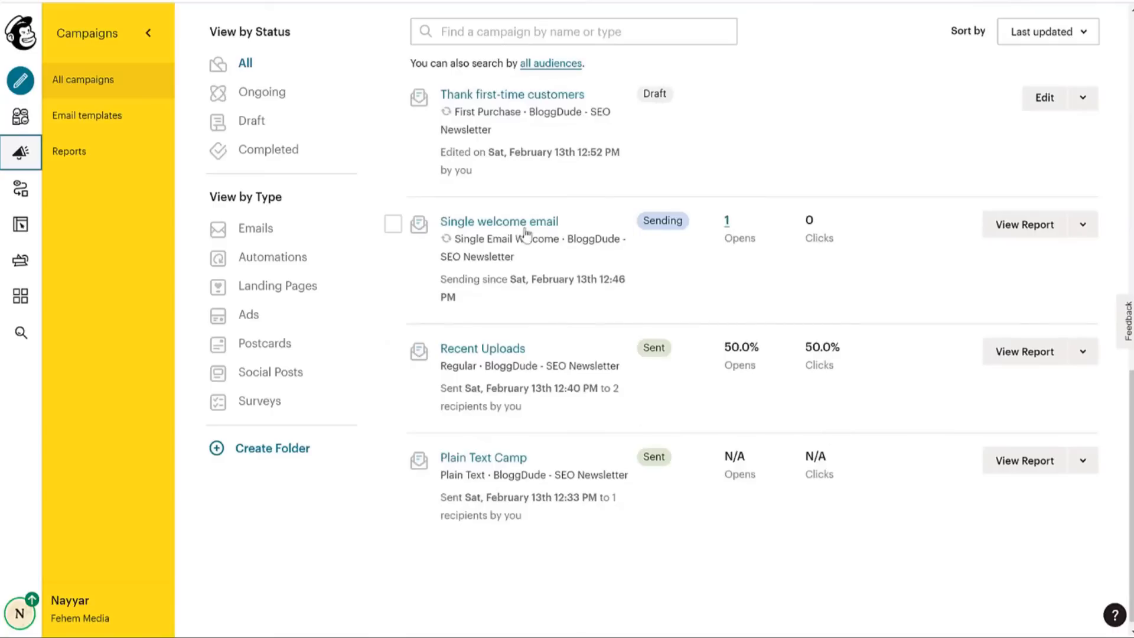
pyautogui.click(1045, 235)
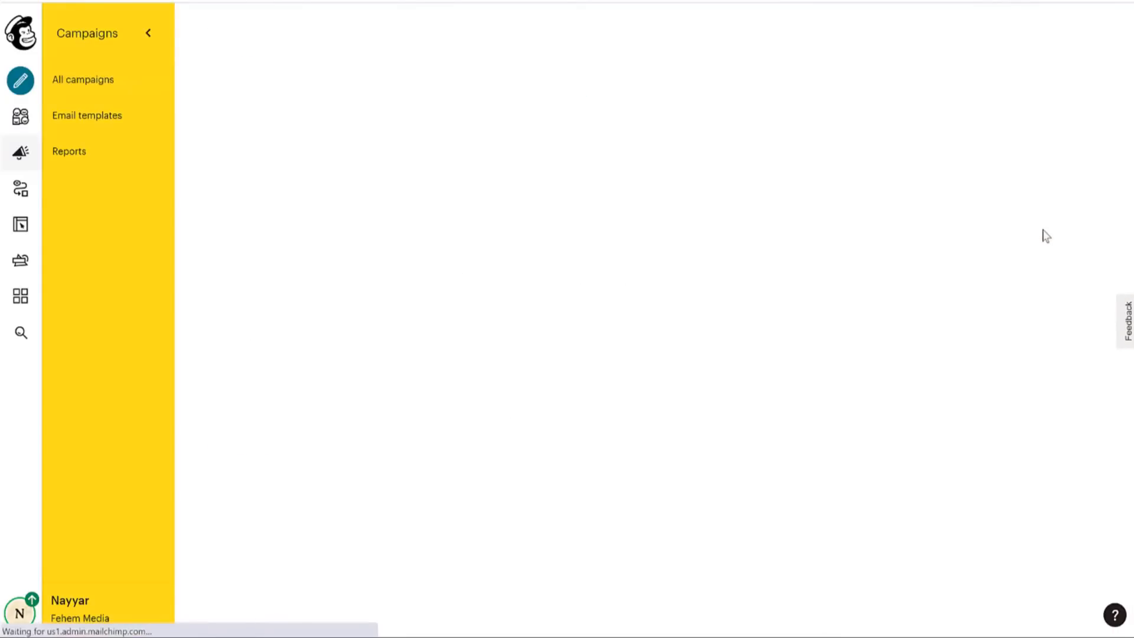
pyautogui.scroll(-12, 886, 291)
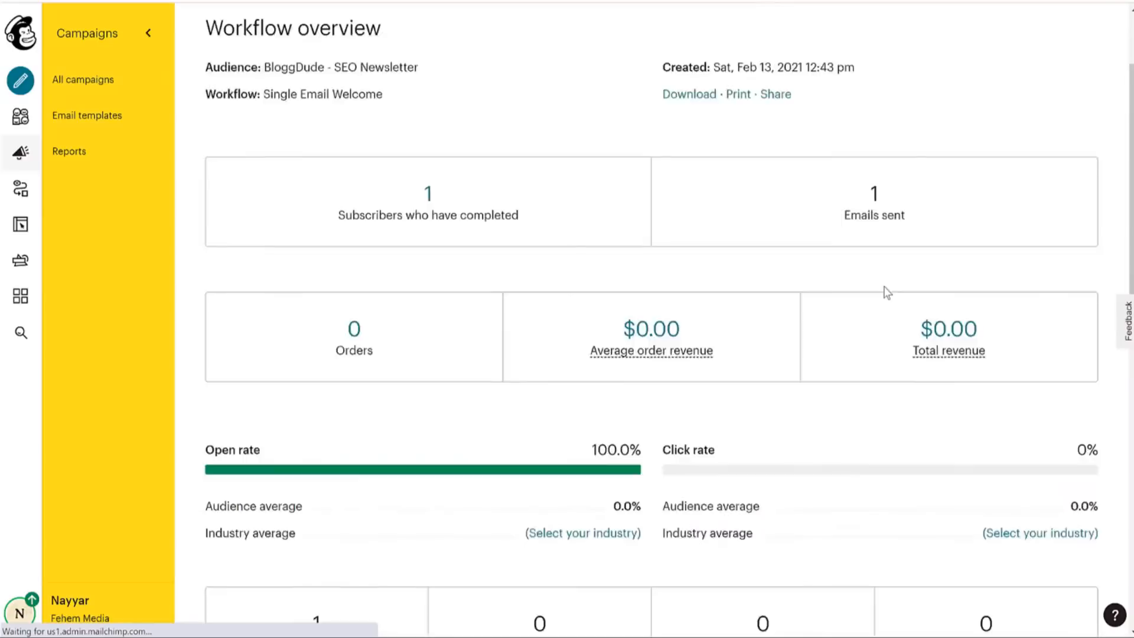
pyautogui.scroll(-3, 806, 229)
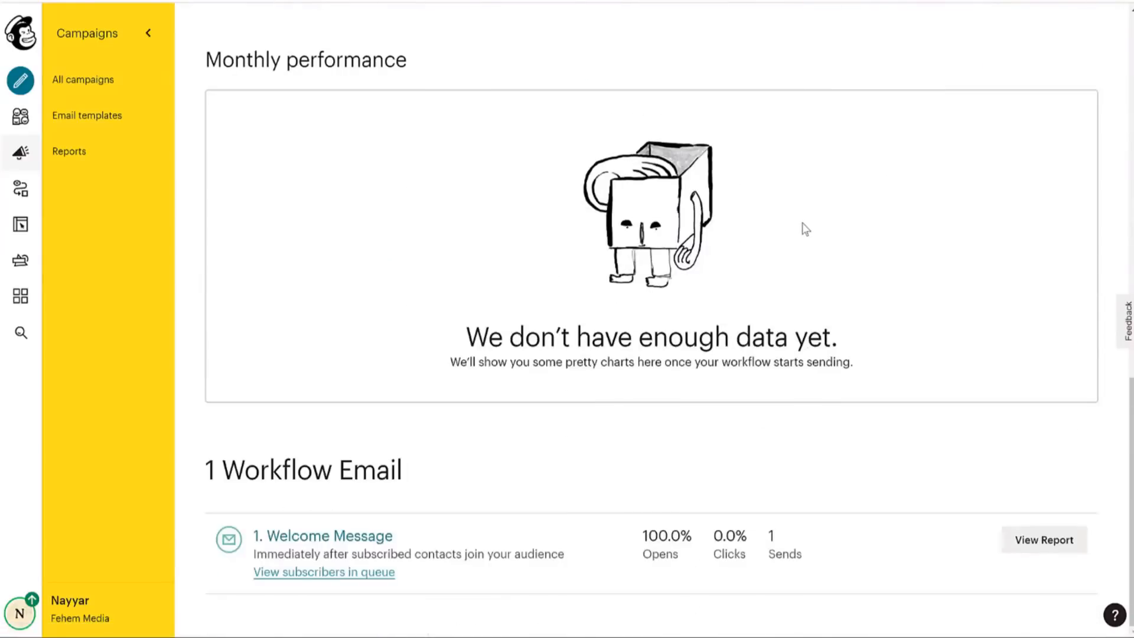
pyautogui.scroll(15, 378, 544)
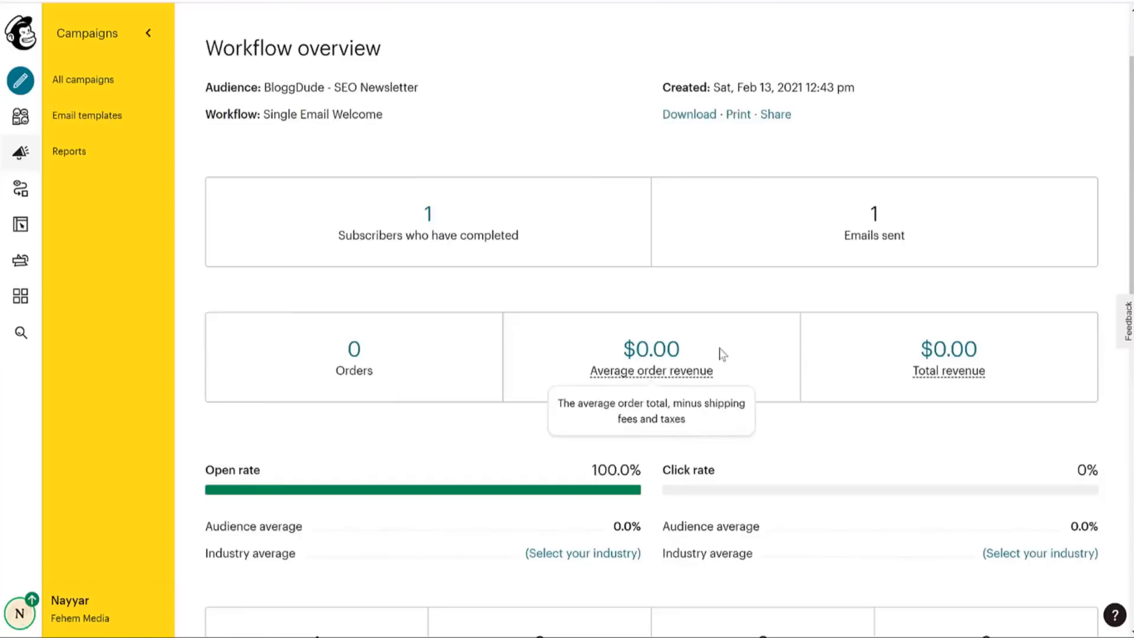